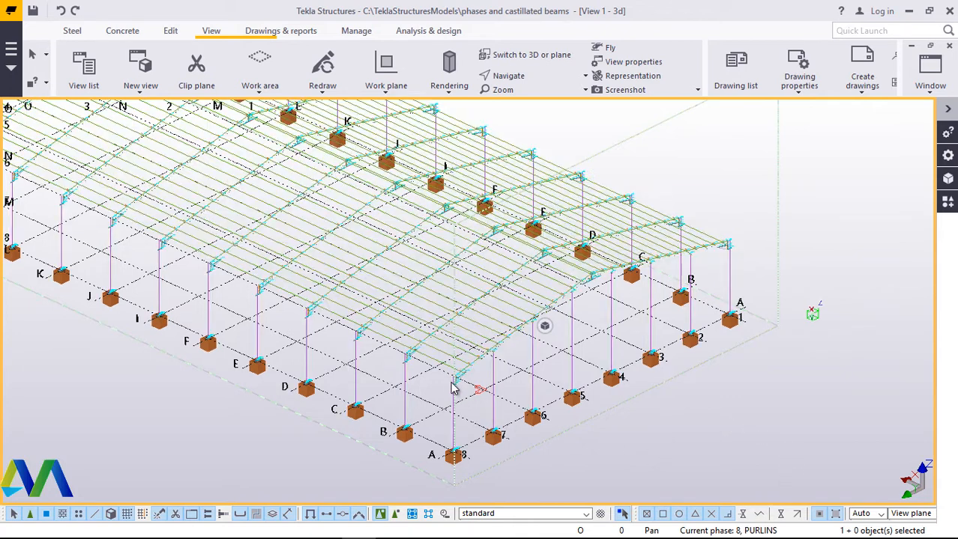
- Examine the column tops and haunched rafter connections along grid line 8 near the building corner
scroll(452, 386, "up", 5)
scroll(445, 375, "up", 3)
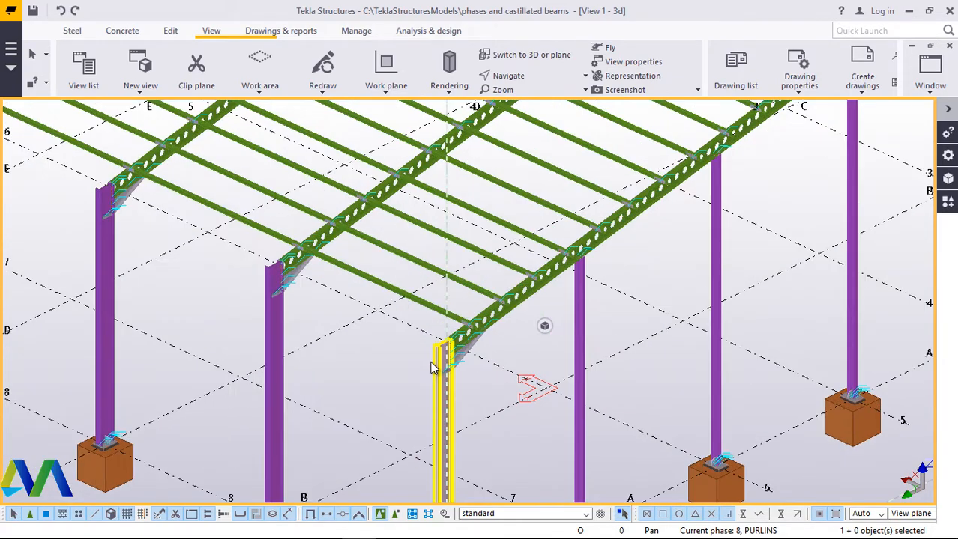
scroll(283, 290, "down", 4)
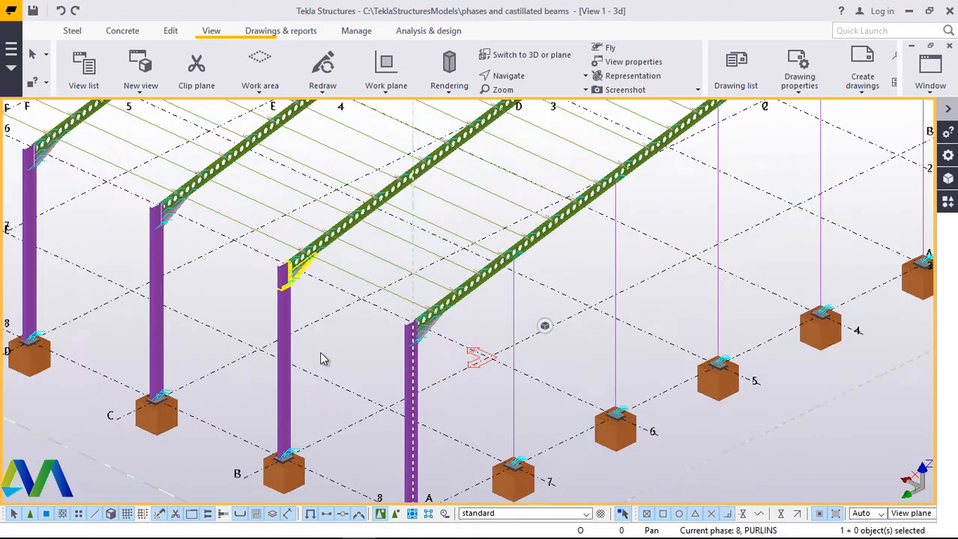
scroll(307, 358, "up", 4)
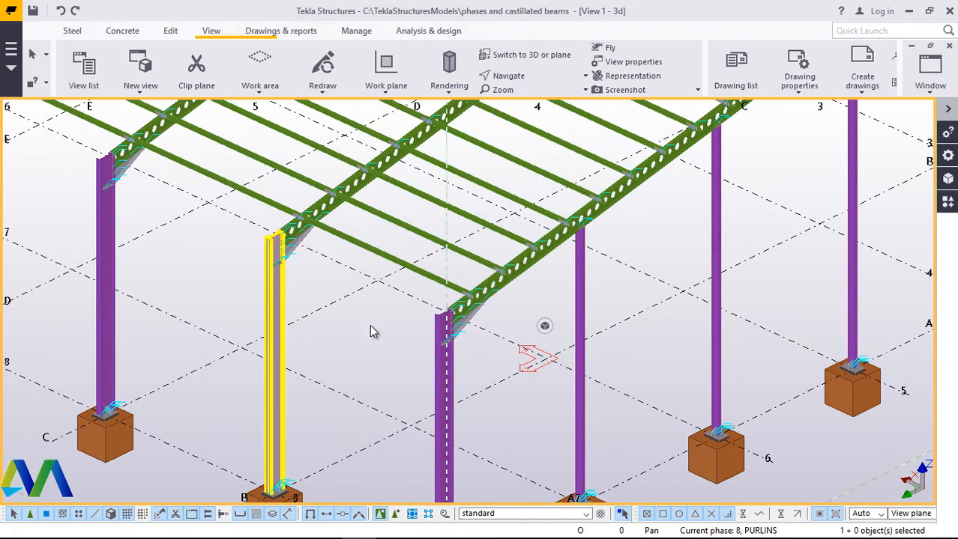
left_click(442, 359)
scroll(274, 382, "up", 3)
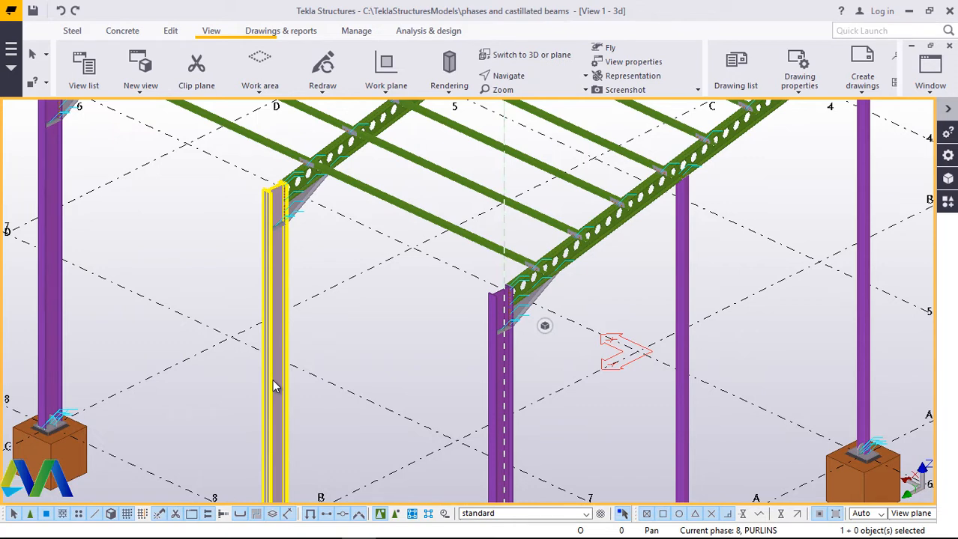
scroll(279, 315, "down", 3)
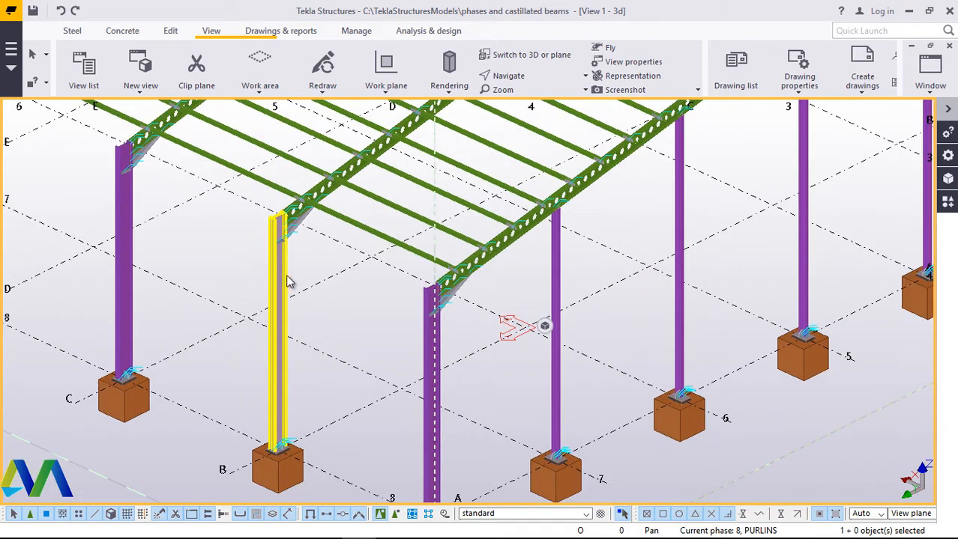
scroll(289, 282, "down", 2)
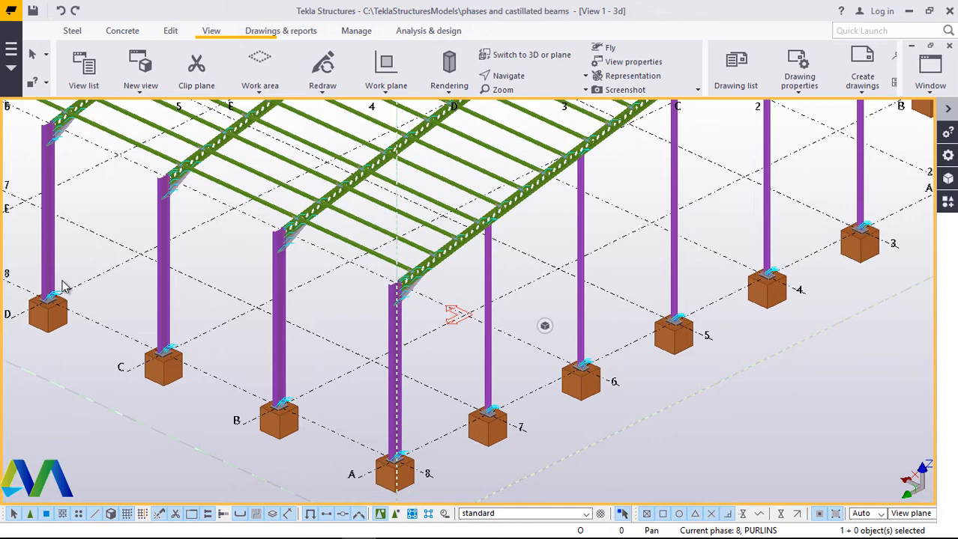
scroll(288, 239, "up", 3)
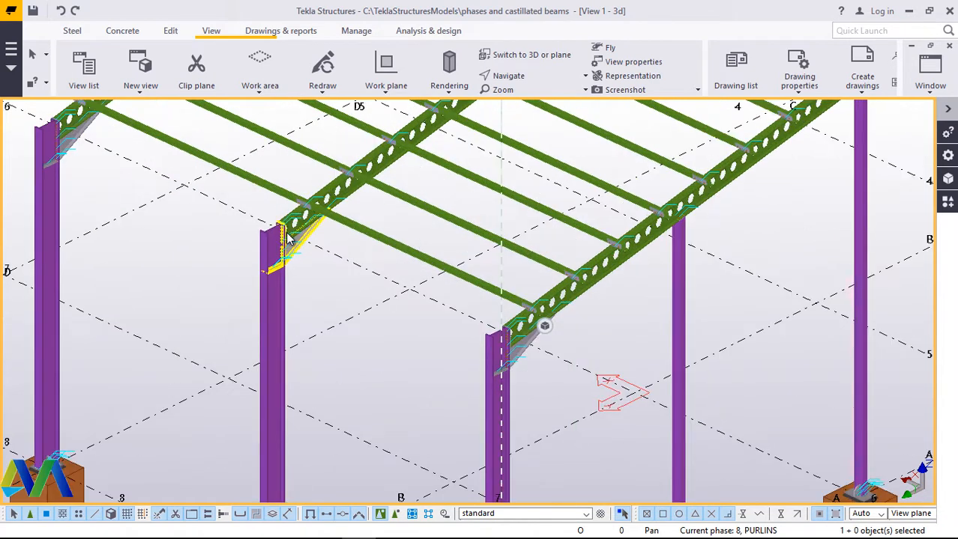
scroll(289, 238, "up", 2)
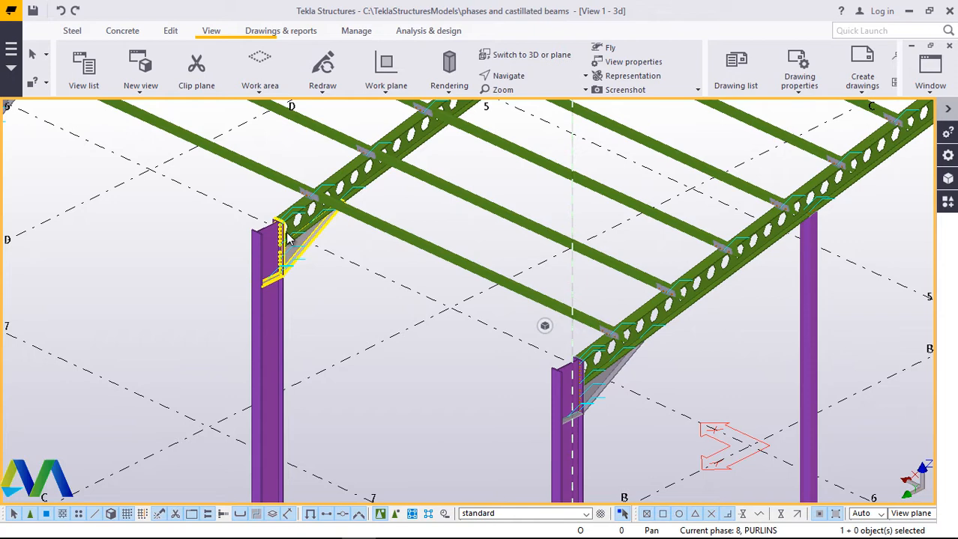
scroll(276, 259, "down", 3)
scroll(276, 260, "up", 2)
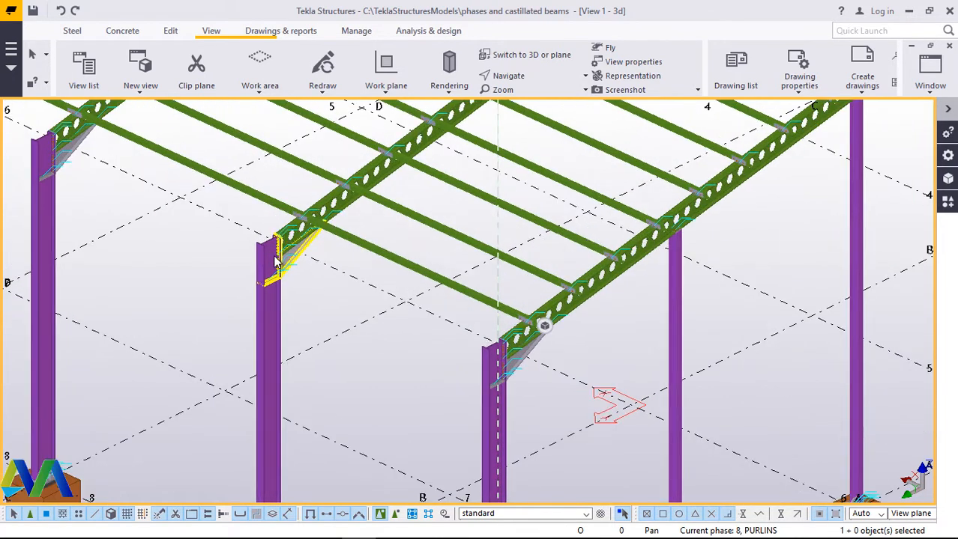
- Start a steel beam at the midpoint of the web's top edge on the column at grid B/8
scroll(276, 259, "up", 4)
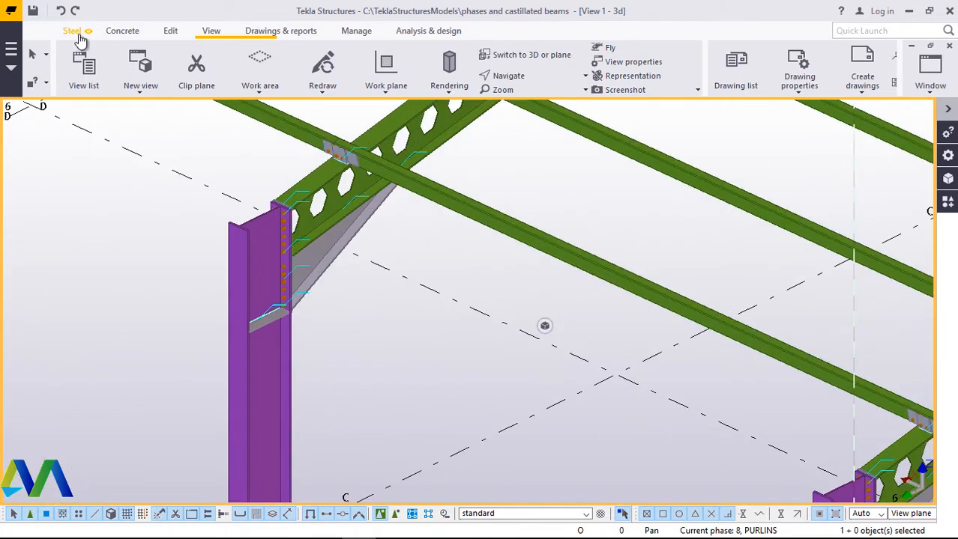
left_click(78, 38)
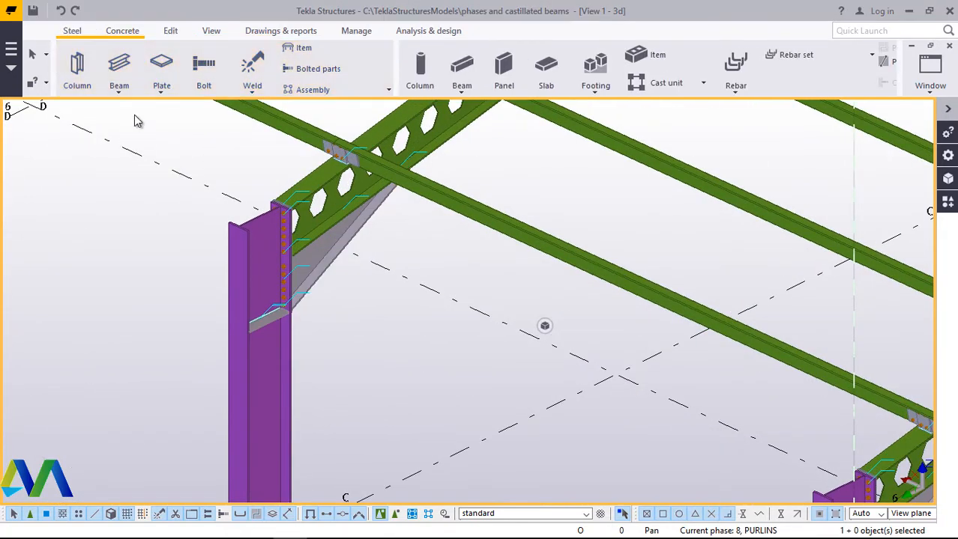
left_click(119, 90)
left_click(128, 111)
scroll(271, 207, "up", 5)
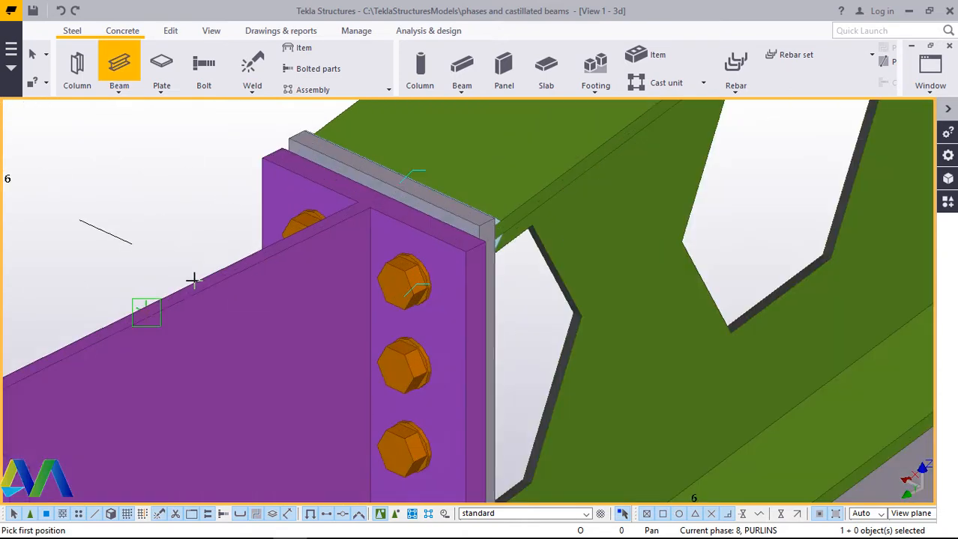
scroll(153, 316, "up", 1)
left_click(154, 318)
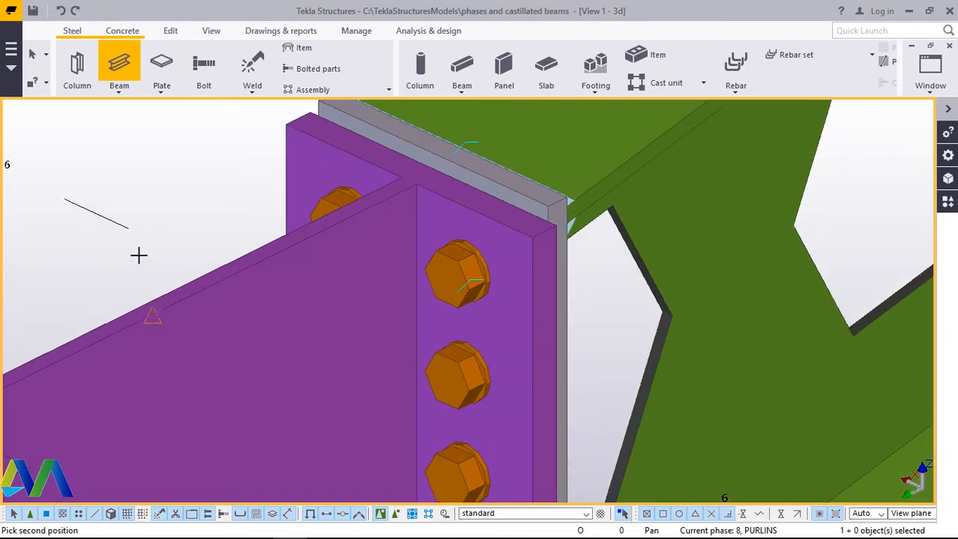
- End the beam at the matching web-top midpoint of the corner column at grid A/8 and finish the Beam command
scroll(144, 220, "down", 5)
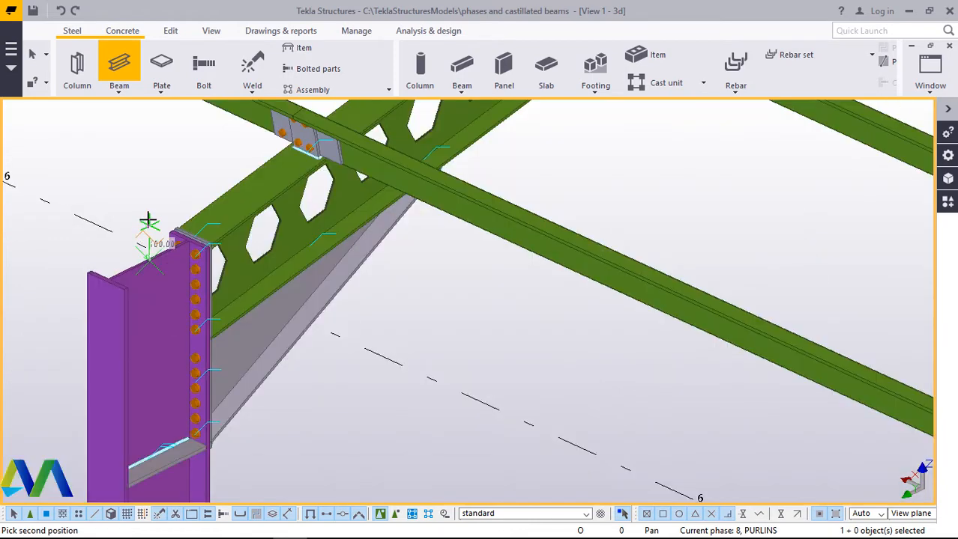
scroll(154, 217, "down", 5)
scroll(419, 363, "down", 2)
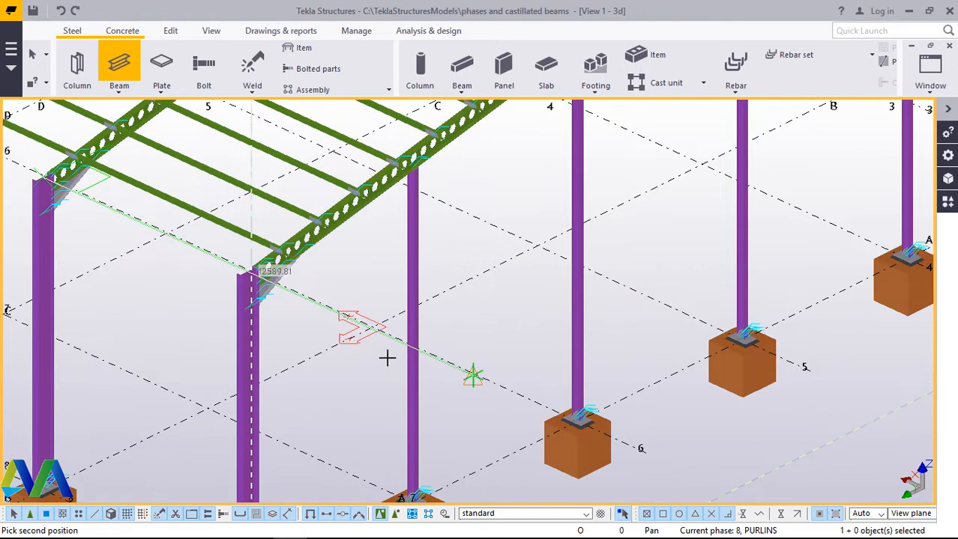
scroll(230, 277, "up", 5)
scroll(389, 342, "up", 1)
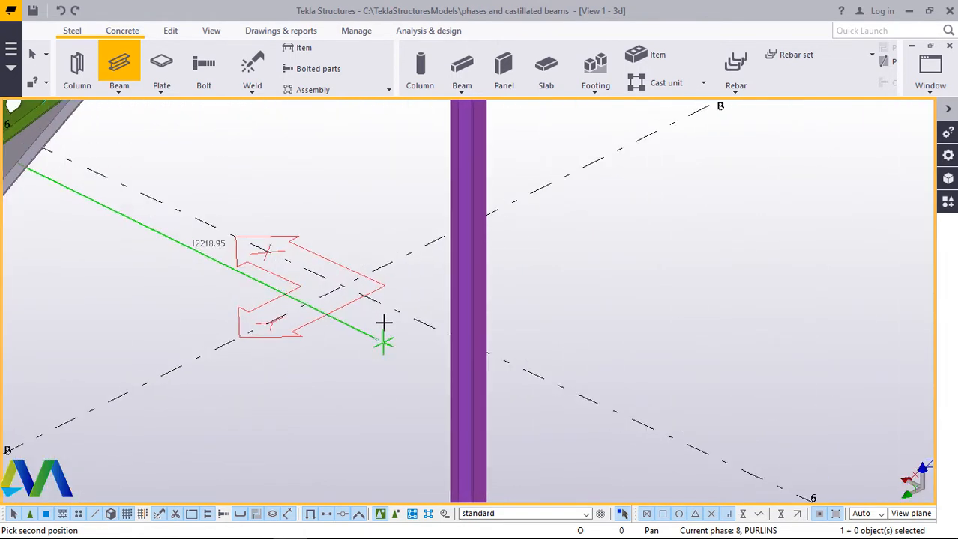
scroll(453, 336, "down", 5)
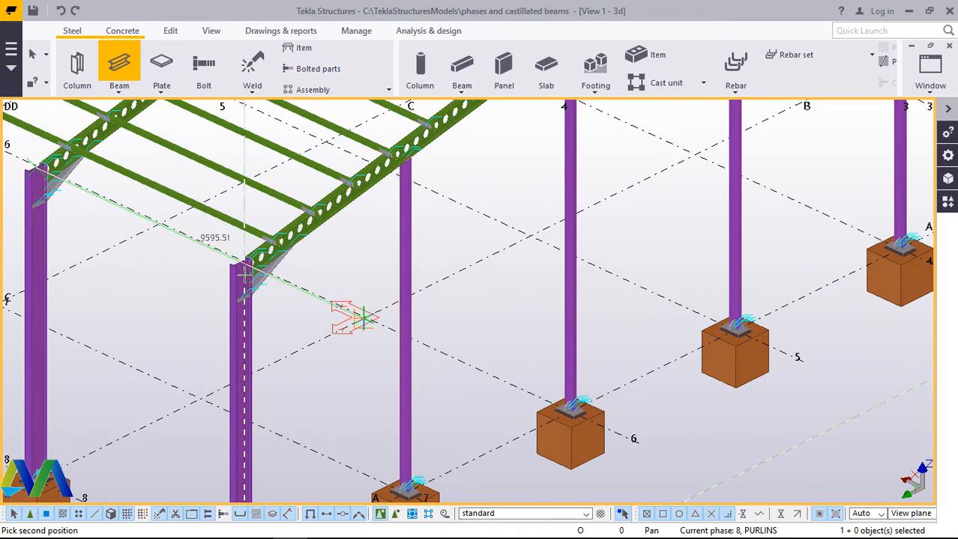
scroll(236, 268, "up", 1)
scroll(338, 305, "up", 3)
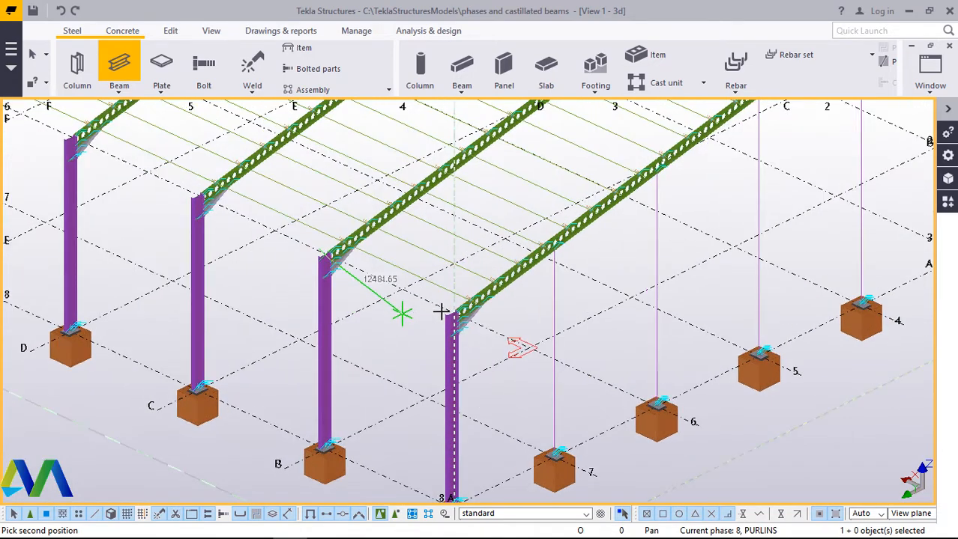
scroll(457, 311, "up", 2)
scroll(472, 307, "up", 5)
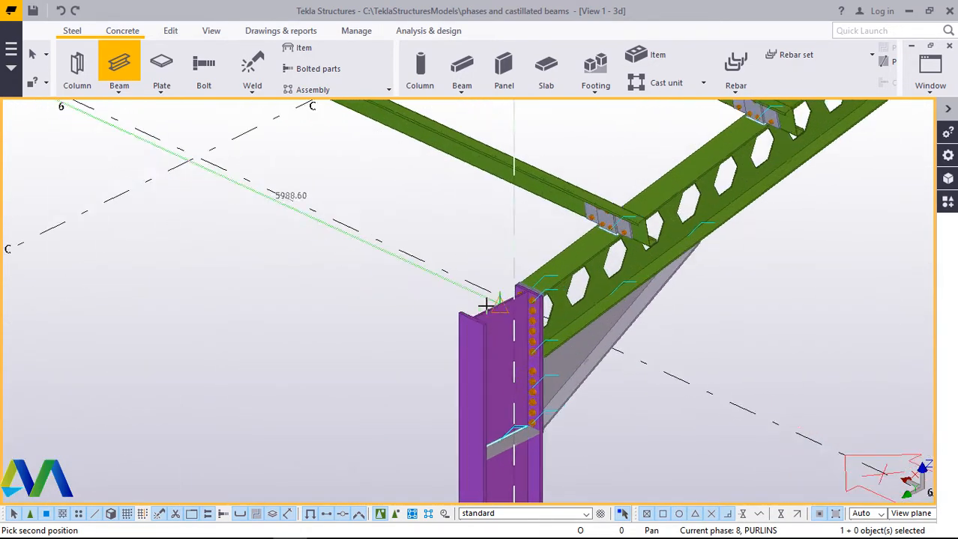
scroll(487, 304, "up", 5)
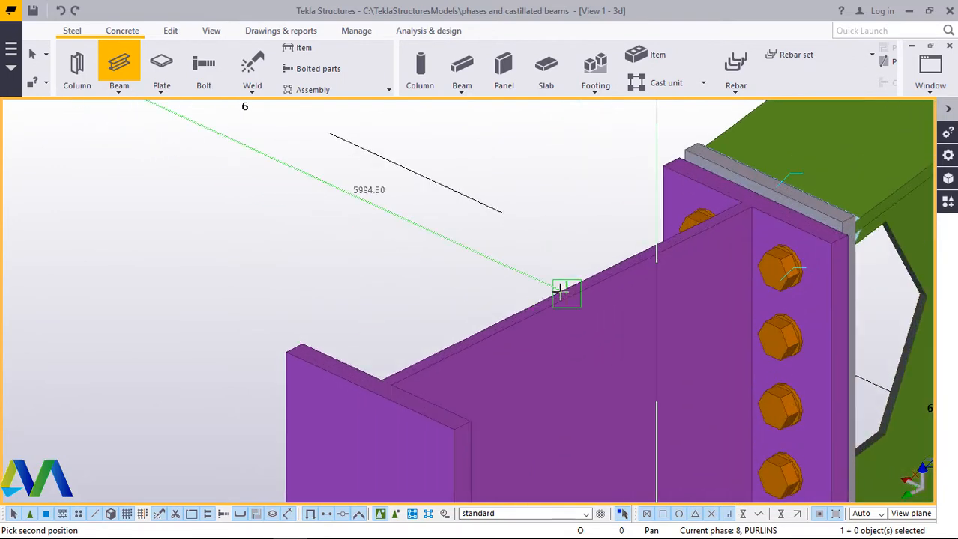
scroll(561, 292, "up", 3)
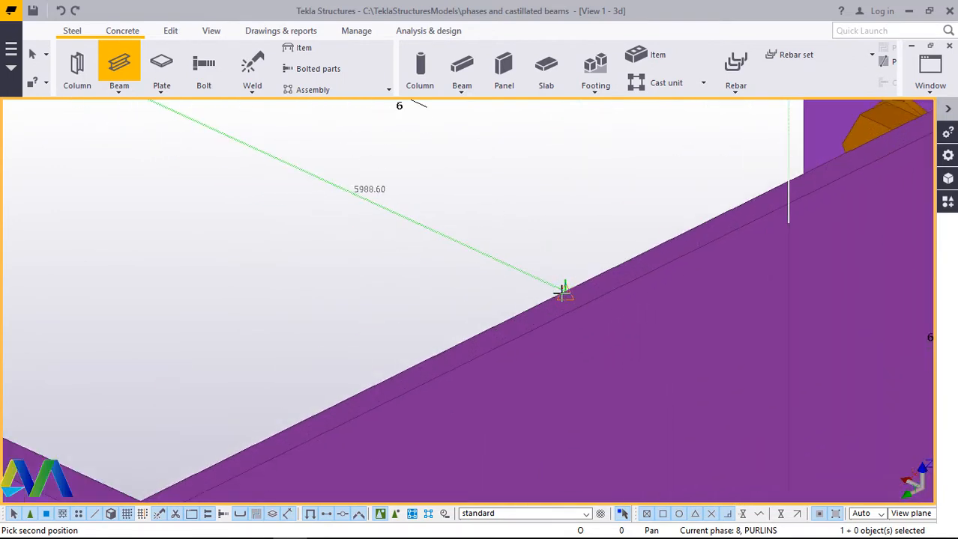
left_click(563, 292)
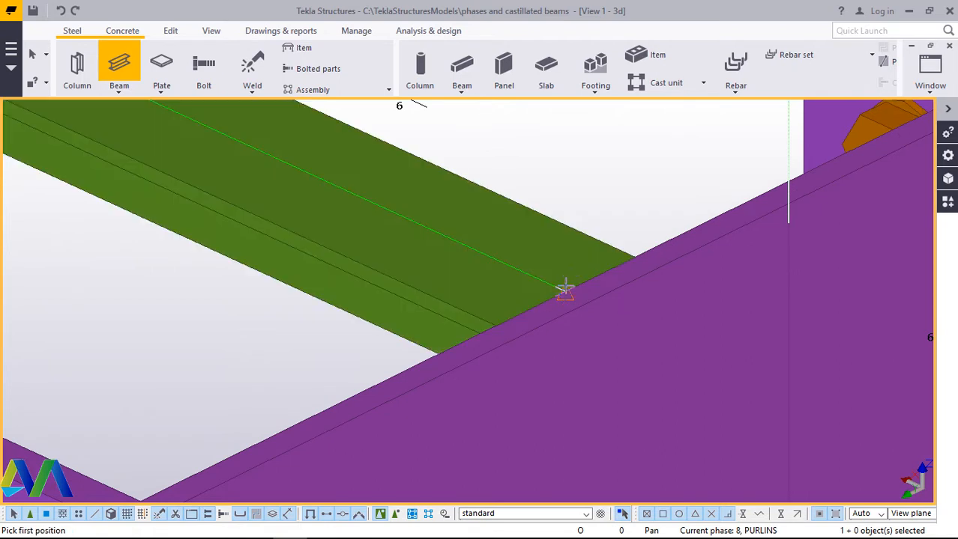
right_click(615, 208)
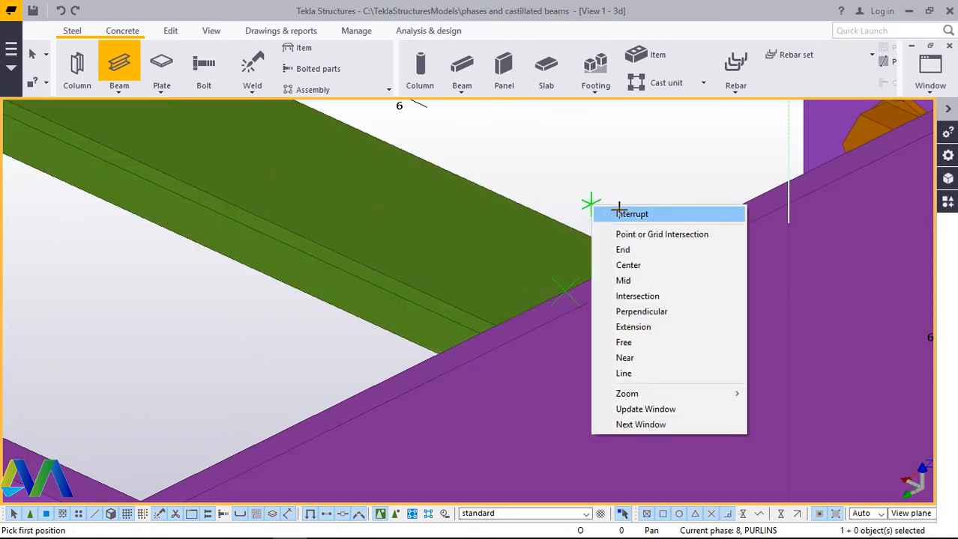
left_click(629, 214)
- Change the new beam's profile to UB305*102*25 from the I profiles and apply the modification
scroll(570, 326, "down", 5)
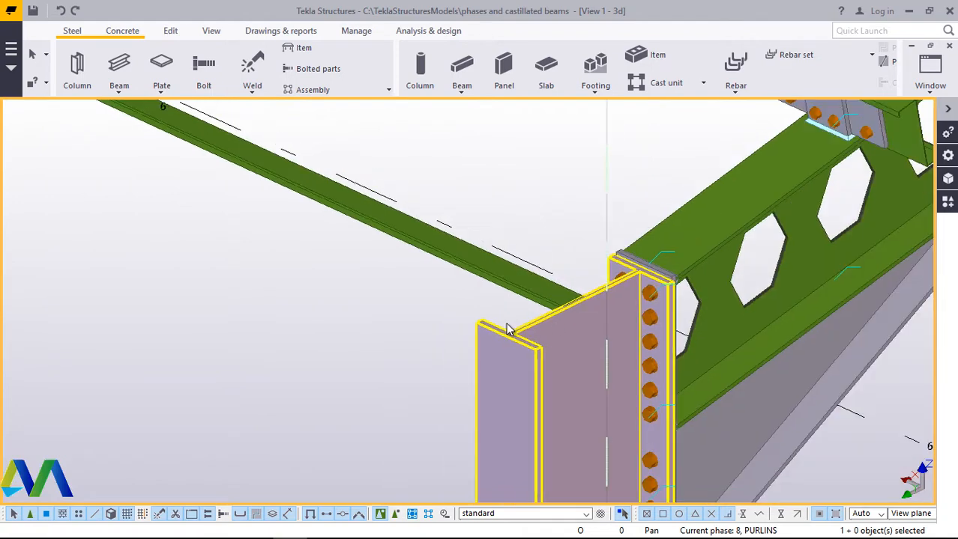
scroll(468, 283, "down", 2)
scroll(285, 216, "up", 2)
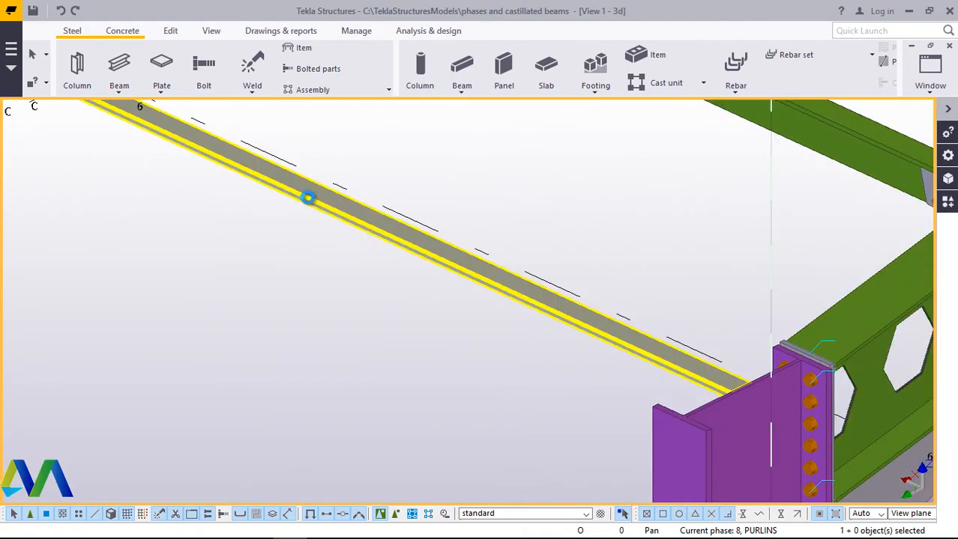
double_click(310, 203)
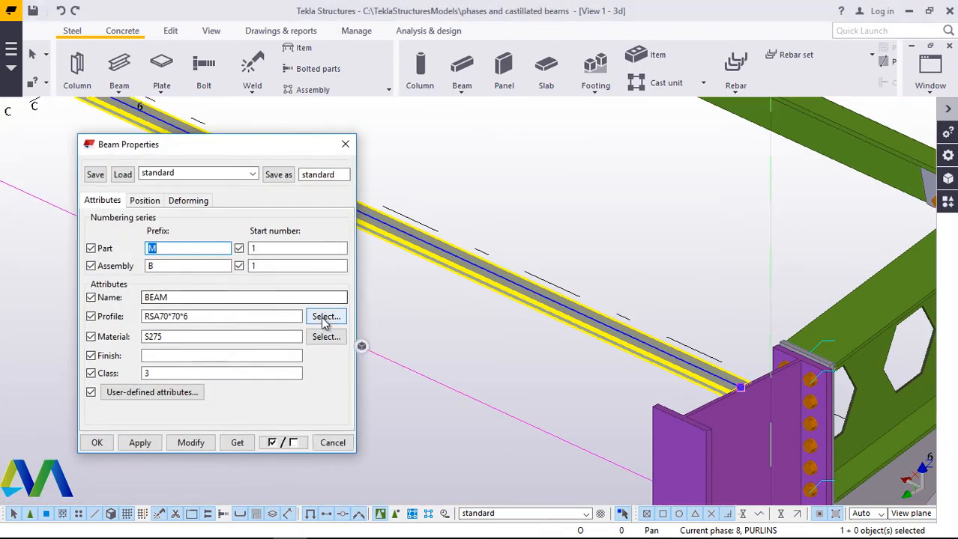
left_click(326, 316)
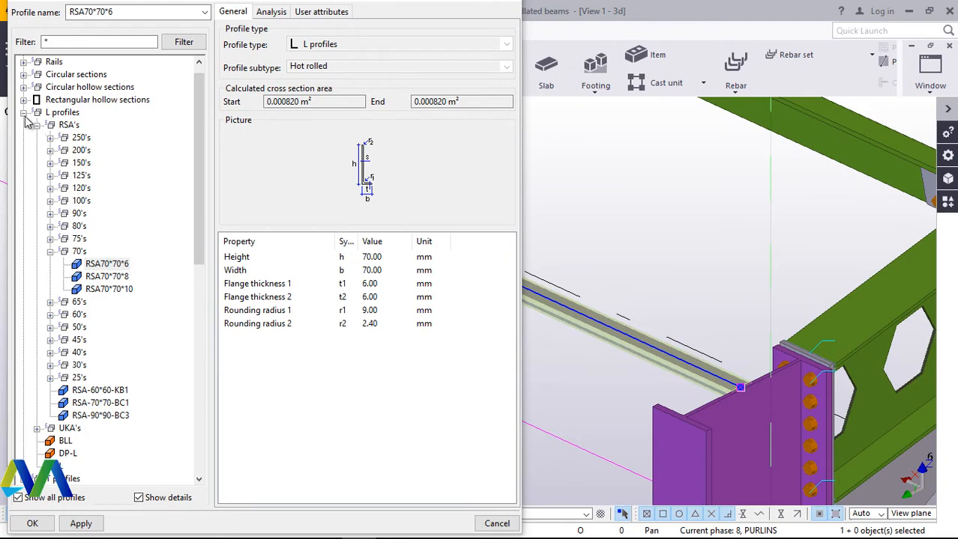
left_click(24, 114)
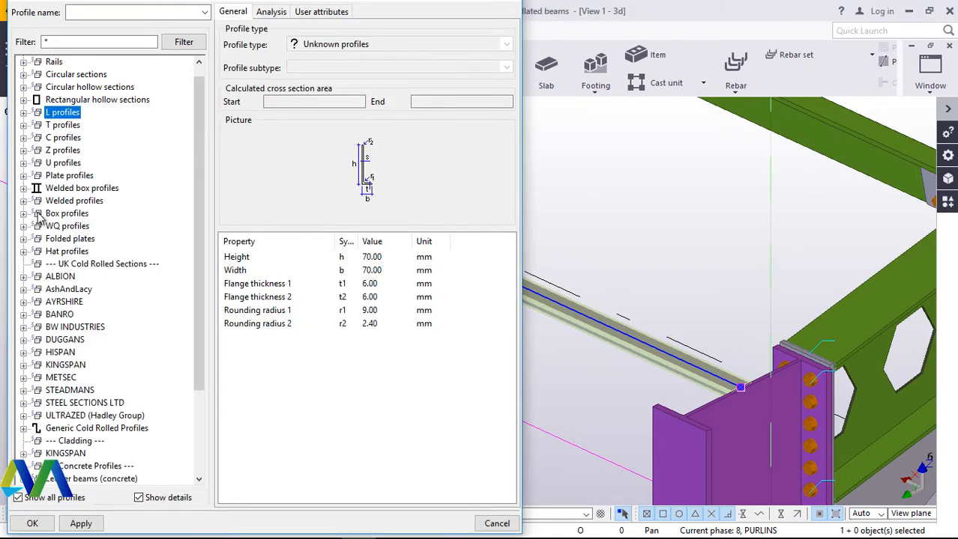
scroll(50, 201, "up", 1)
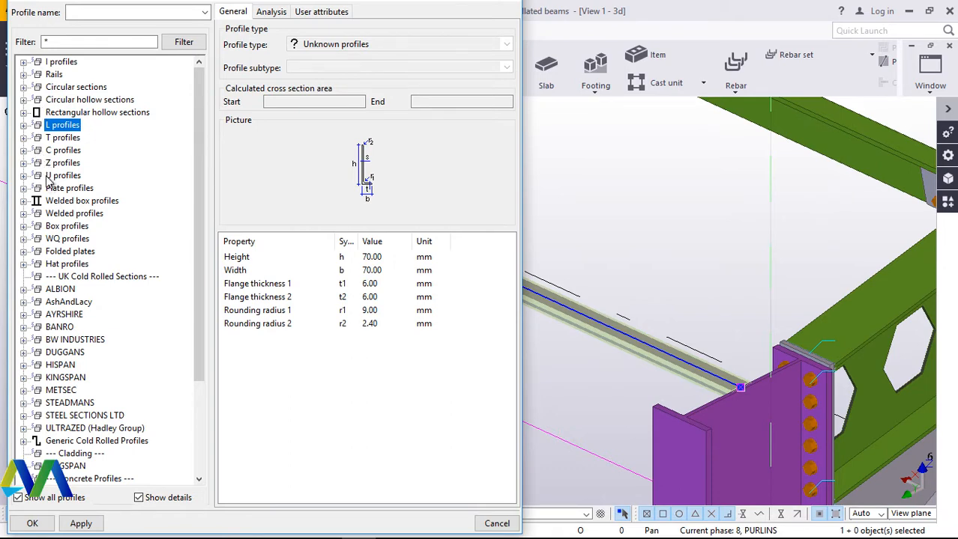
left_click(23, 176)
left_click(24, 176)
left_click(24, 62)
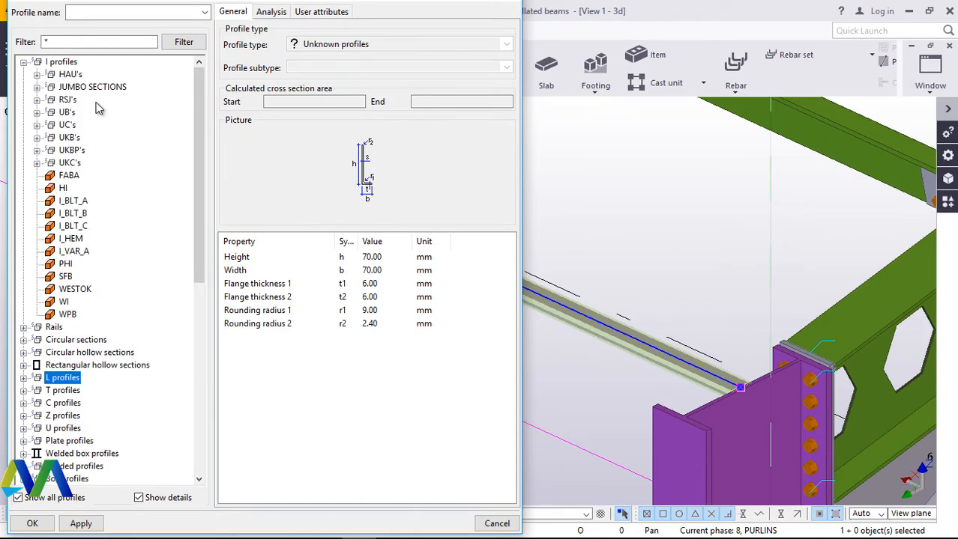
left_click(37, 112)
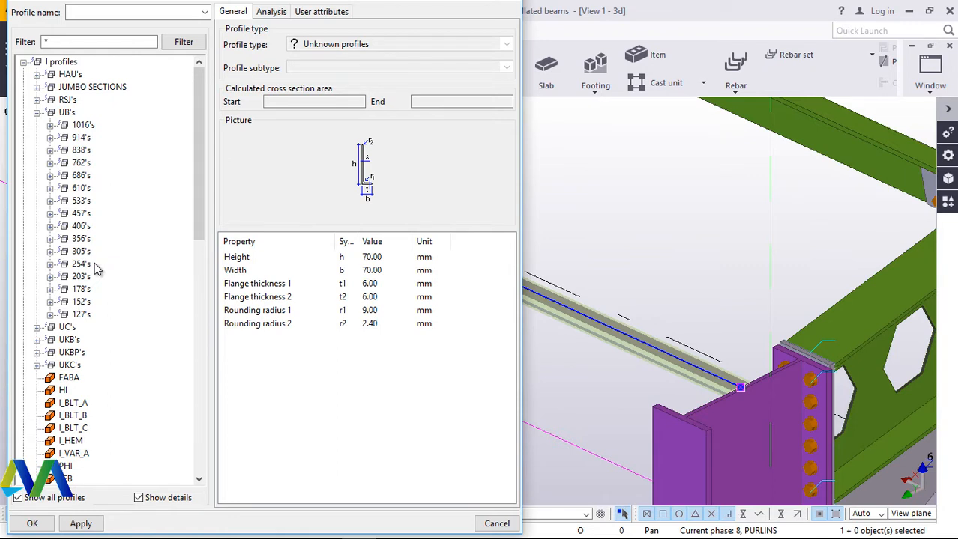
left_click(50, 252)
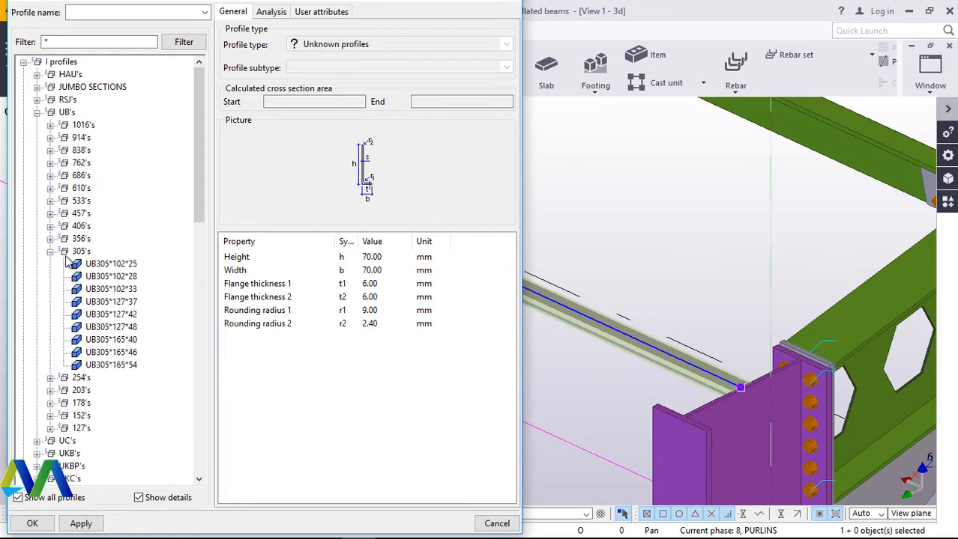
left_click(126, 266)
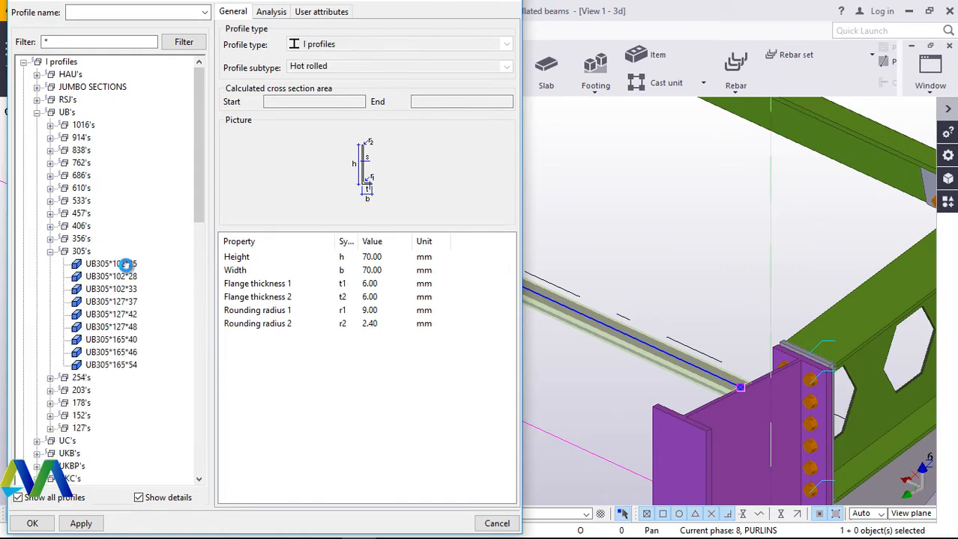
left_click(80, 524)
left_click(33, 522)
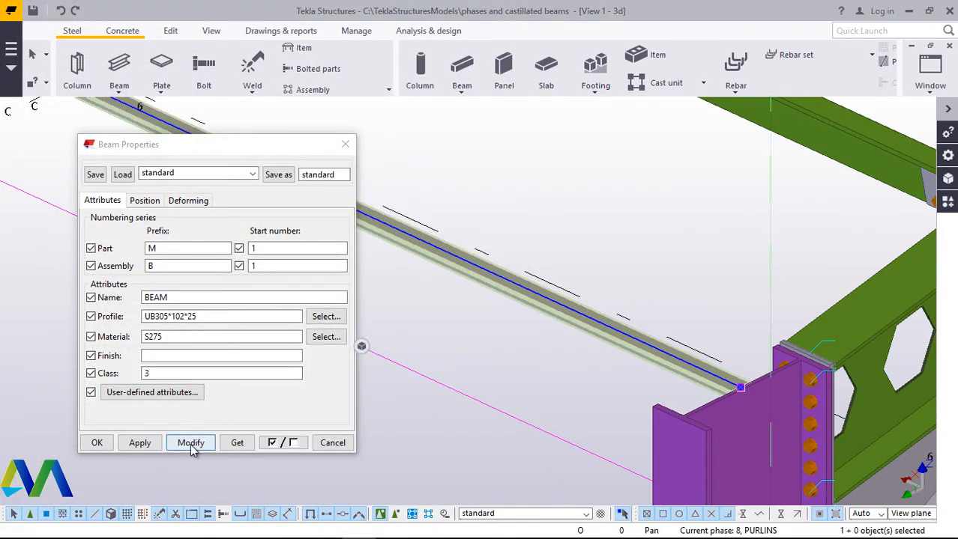
left_click(191, 442)
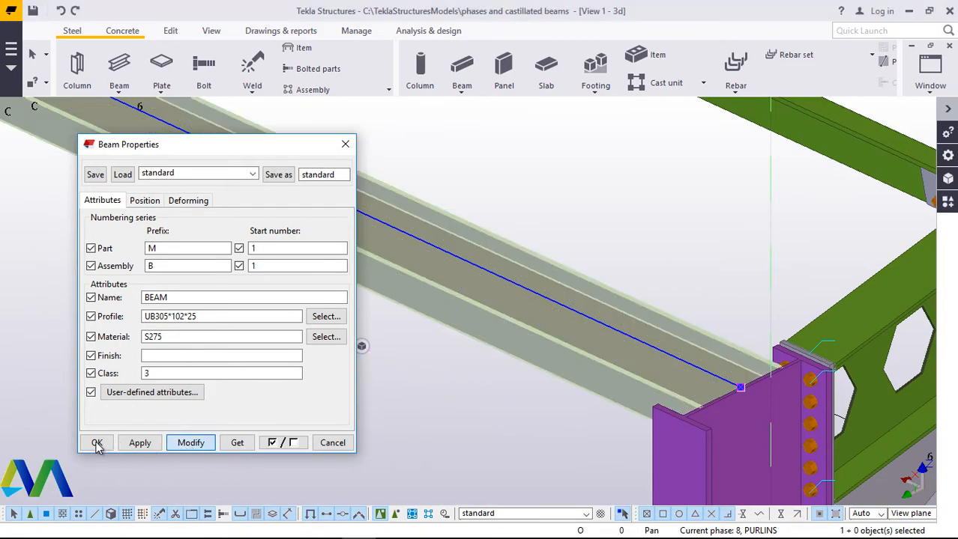
- Close and reopen the new beam's properties at its position settings, with the beam end at the far column in view
left_click(97, 443)
scroll(454, 308, "down", 3)
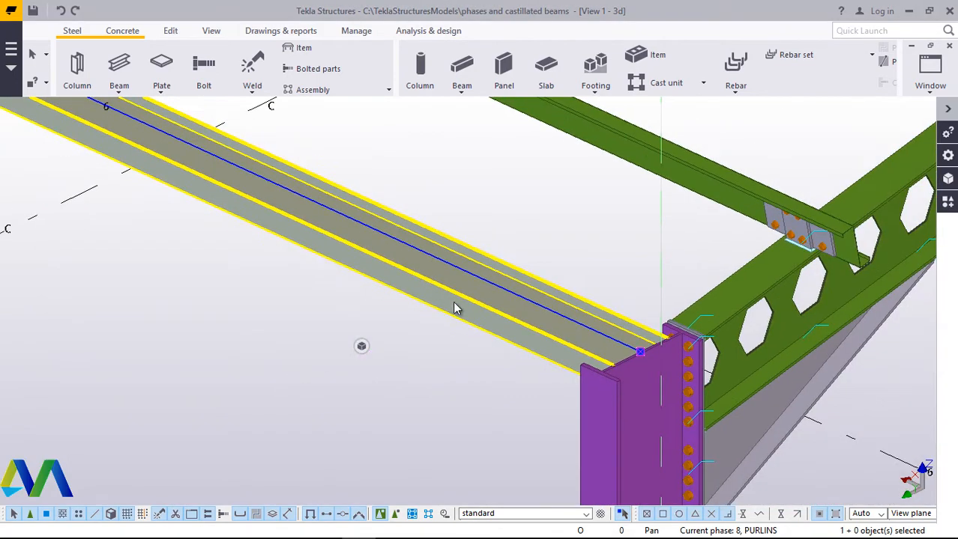
scroll(507, 327, "down", 4)
scroll(199, 185, "up", 2)
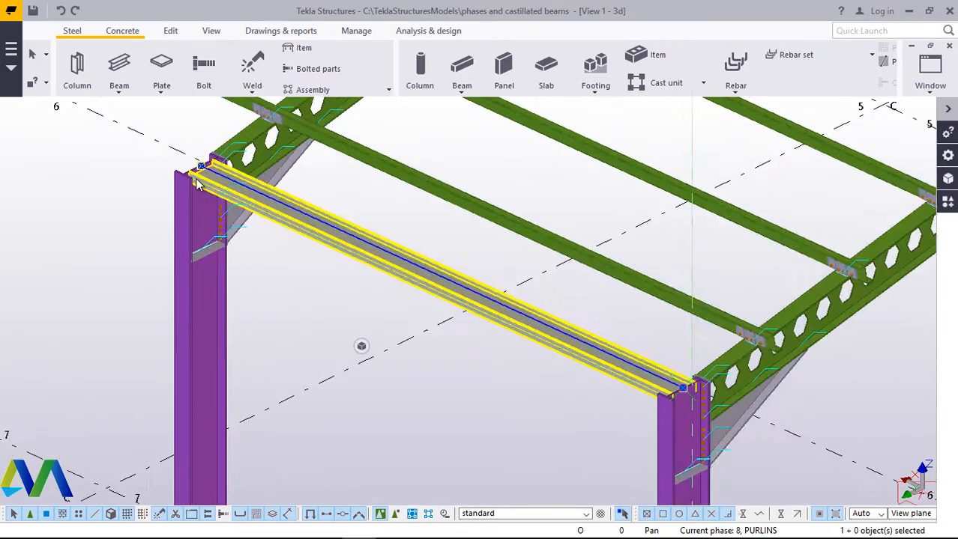
scroll(199, 185, "up", 5)
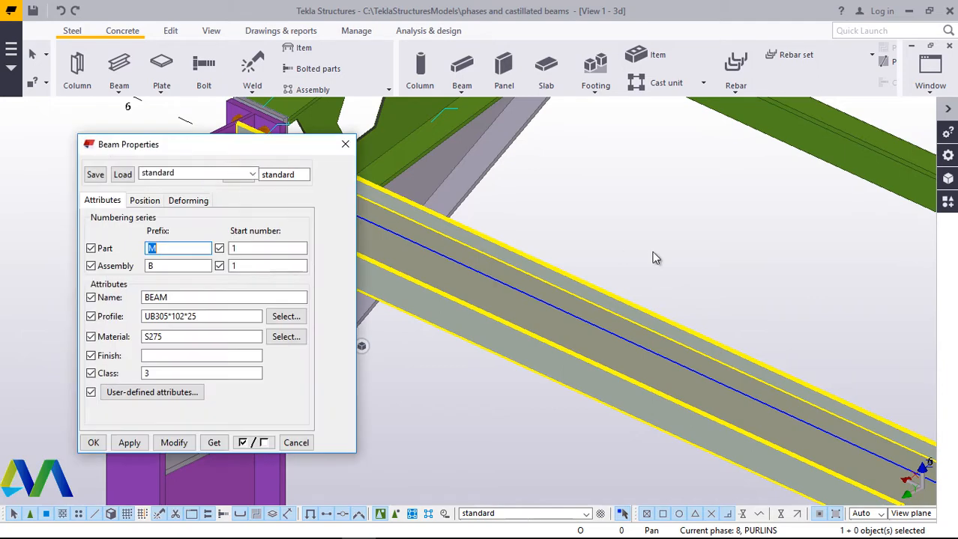
scroll(652, 251, "down", 3)
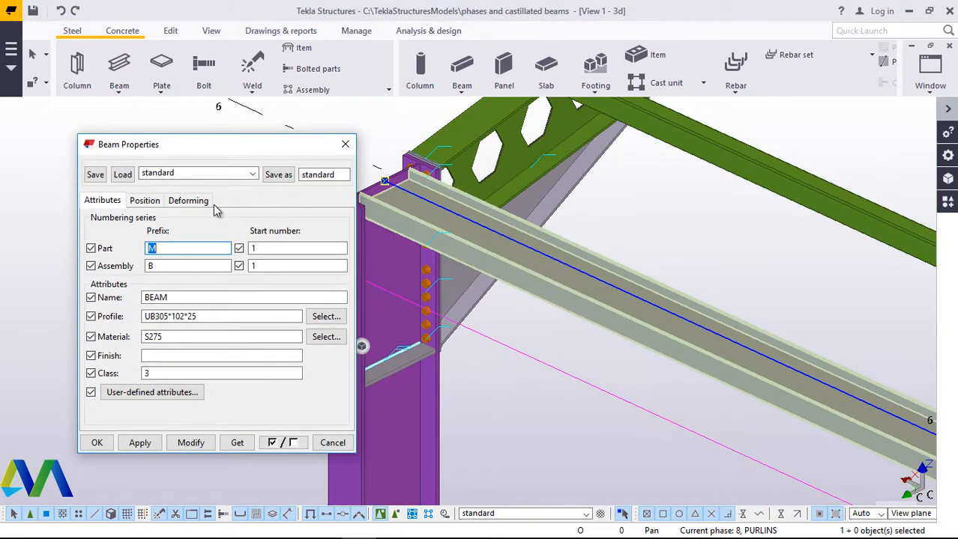
left_click(149, 203)
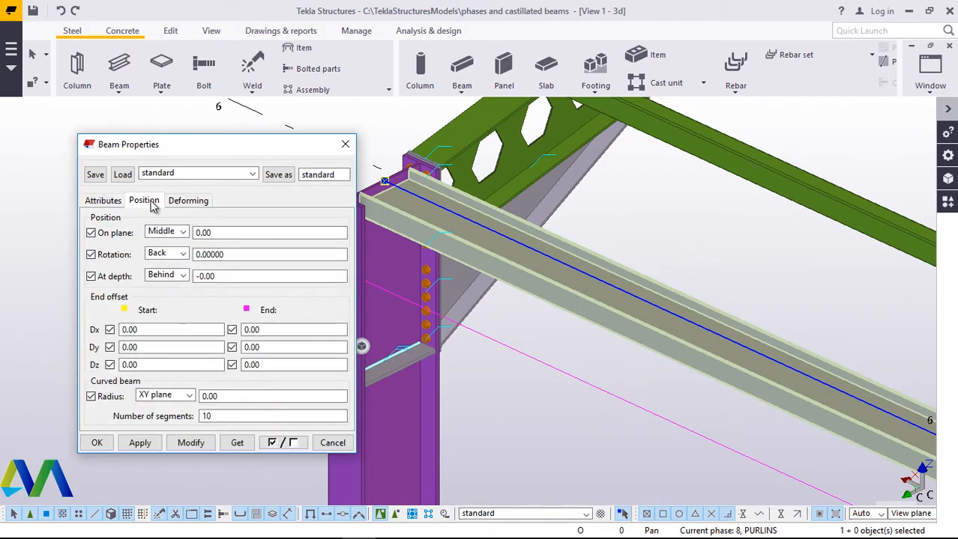
- Try the Back and Front rotation options on the new beam
left_click(192, 259)
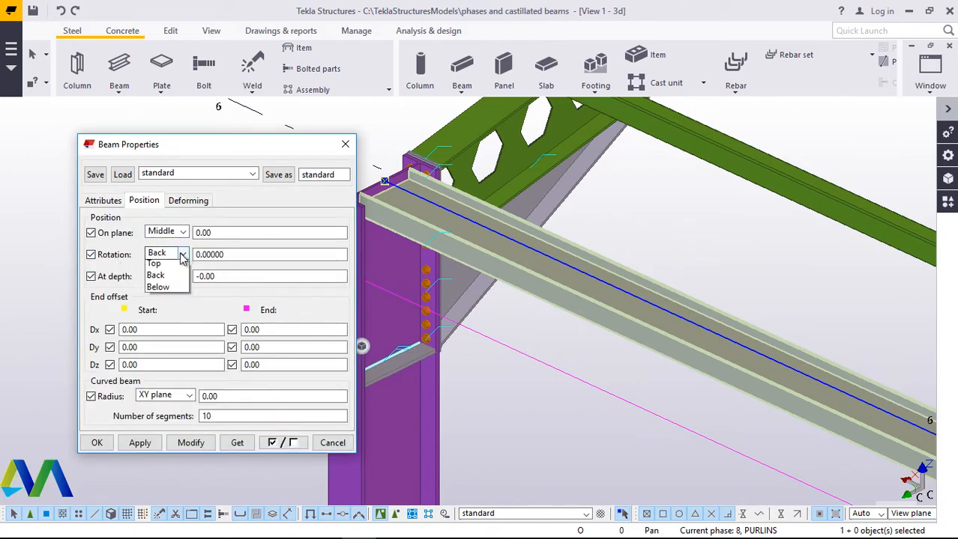
left_click(161, 285)
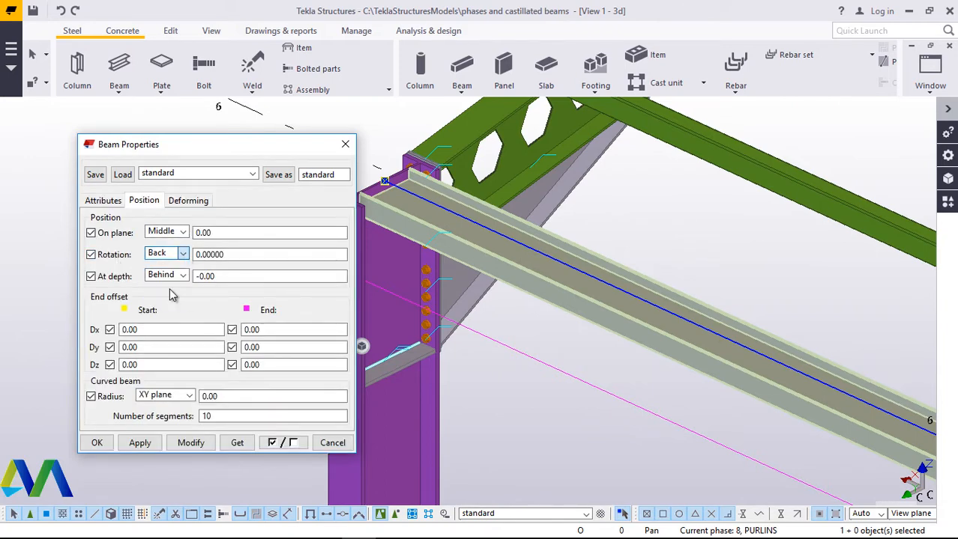
left_click(188, 443)
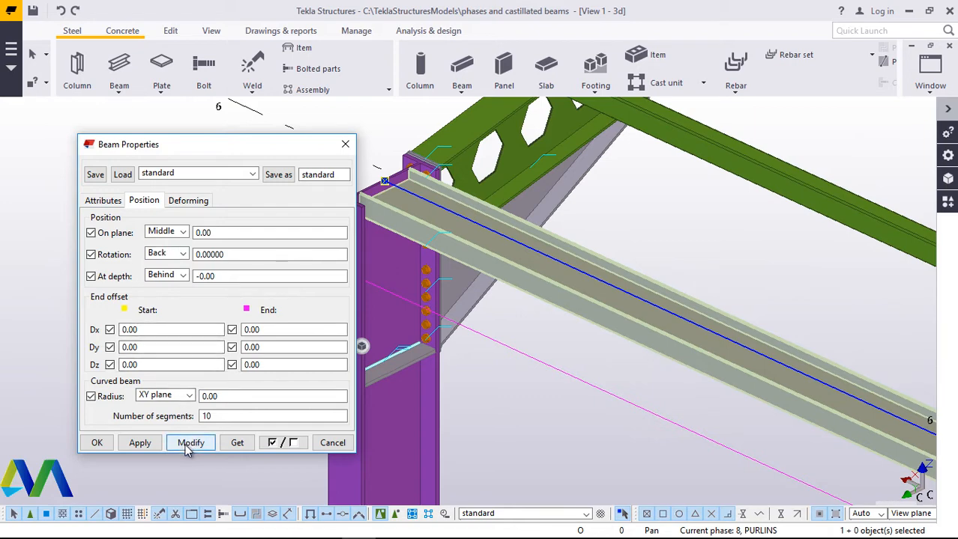
left_click(185, 255)
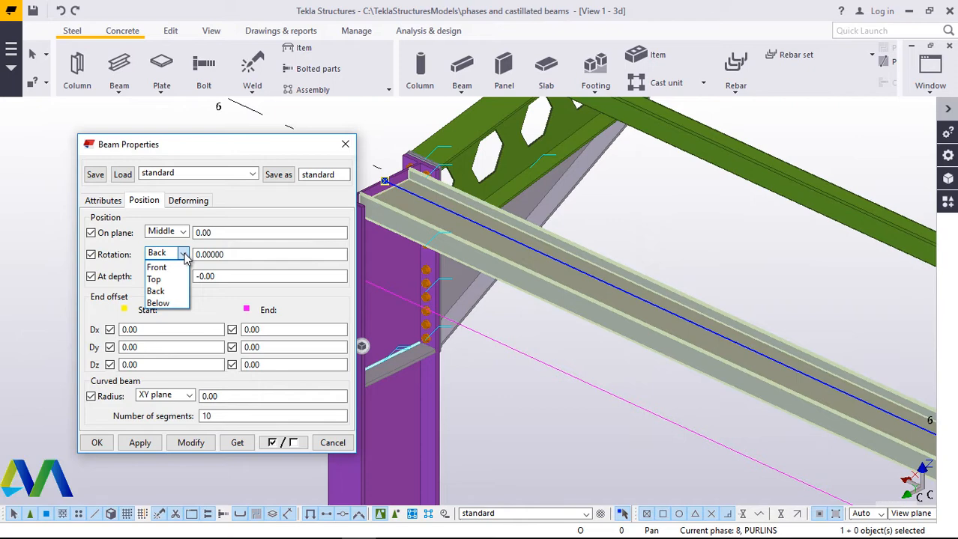
left_click(171, 269)
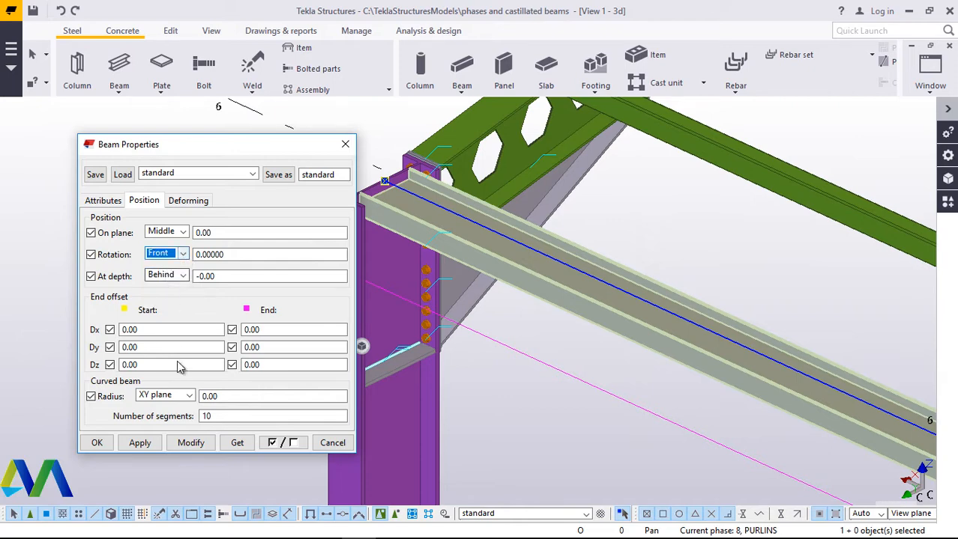
left_click(184, 449)
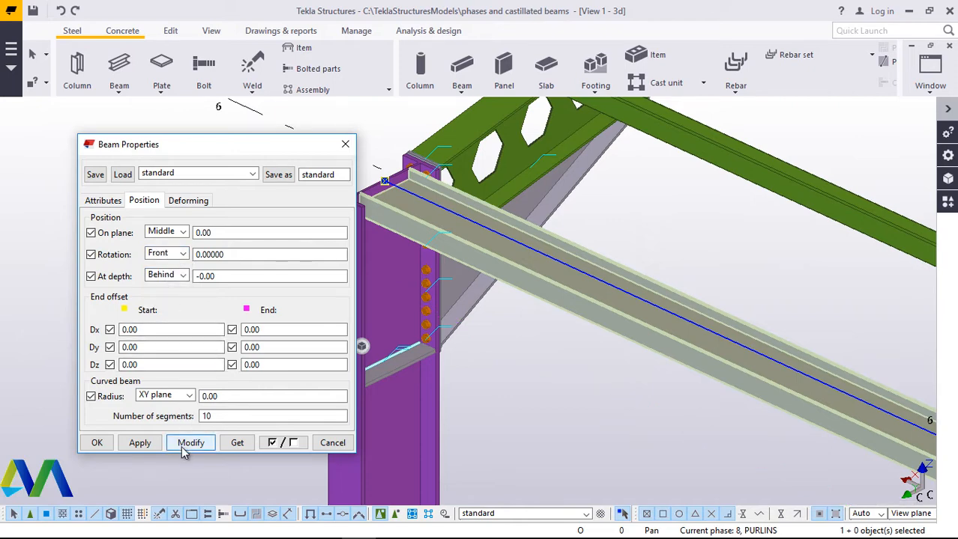
- Set the beam's rotation to Below, modify the beam, and accept the properties
left_click(183, 255)
left_click(183, 254)
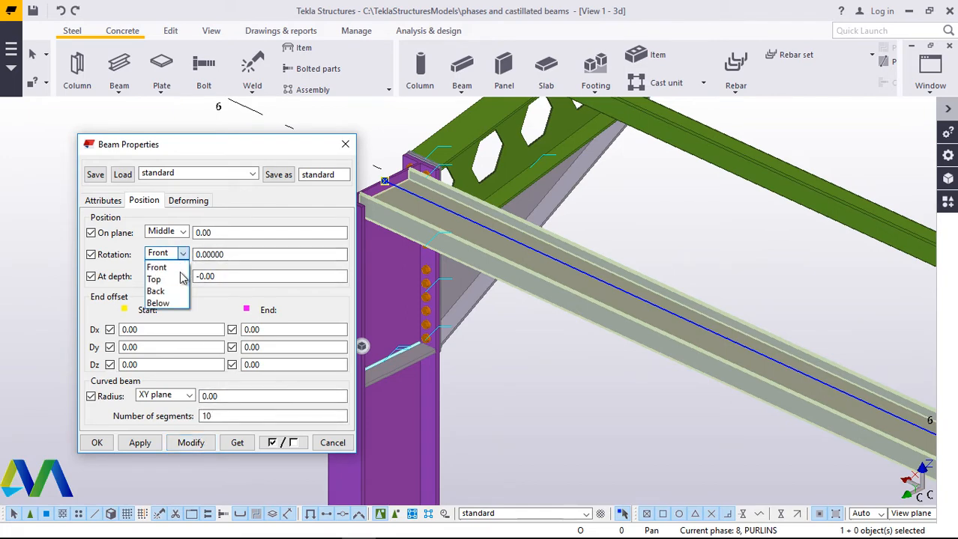
left_click(171, 304)
left_click(188, 442)
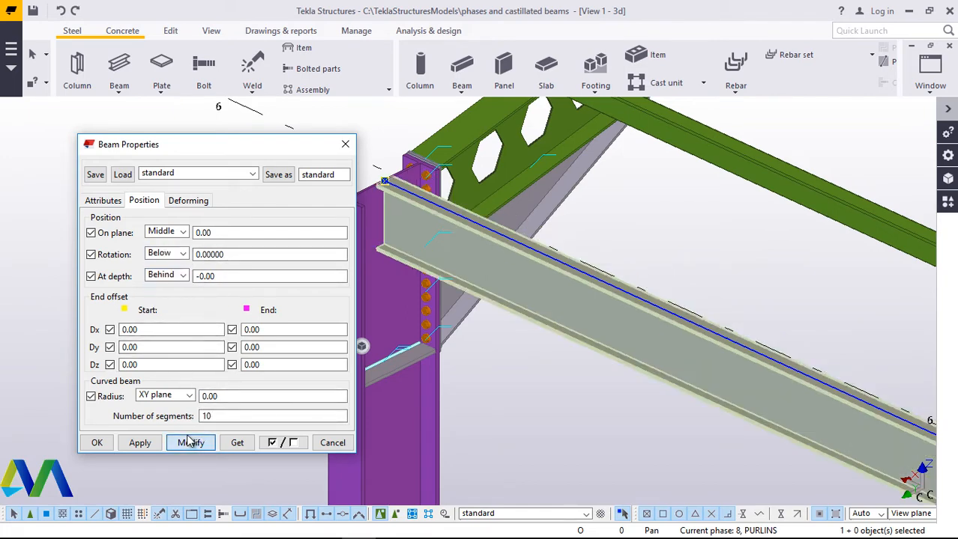
left_click(140, 442)
left_click(97, 442)
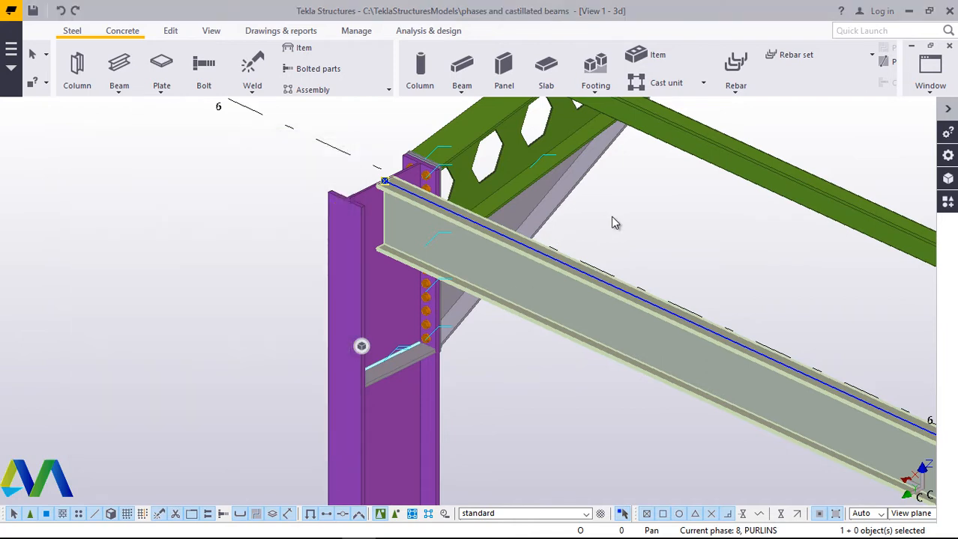
- Examine how the rotated beam's end meets the column web and how the beam spans between the two columns
scroll(248, 226, "down", 2)
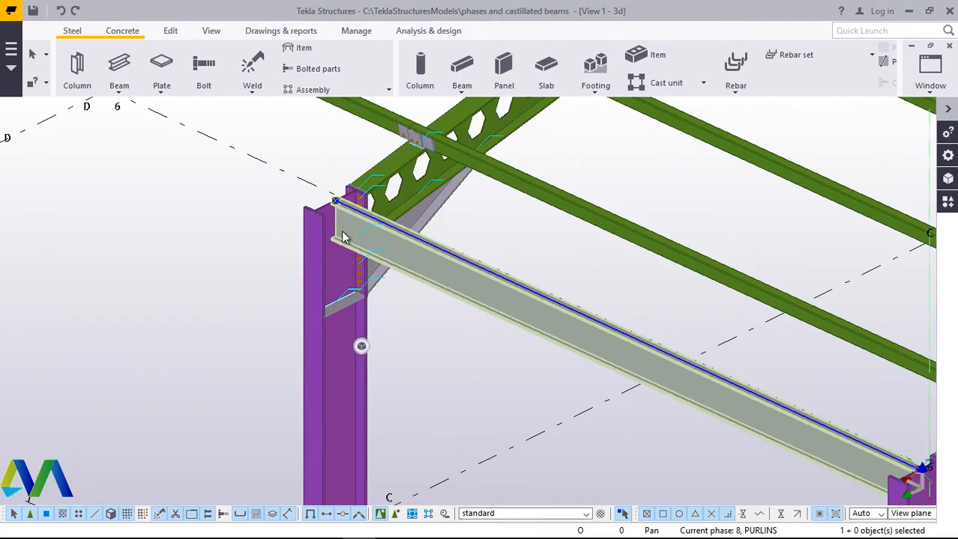
scroll(343, 237, "up", 4)
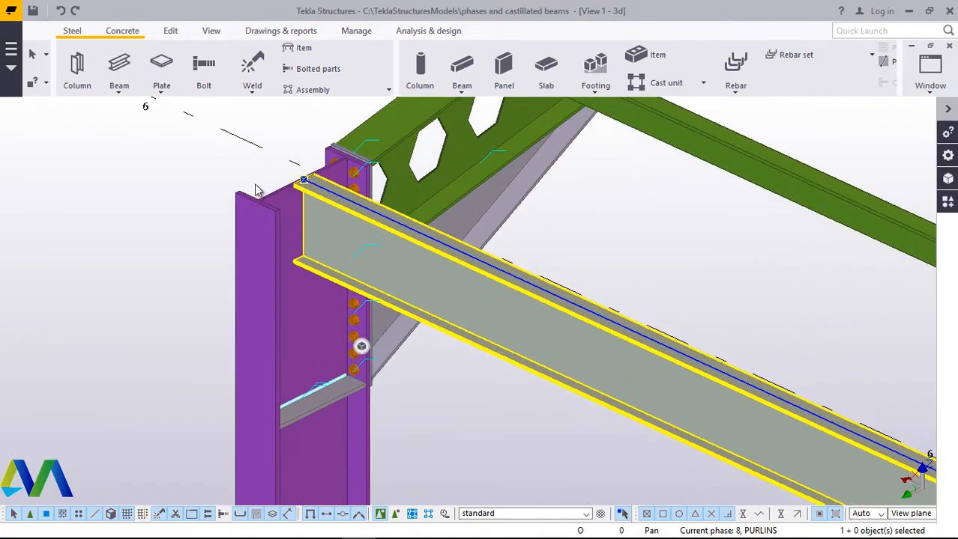
scroll(254, 190, "down", 2)
scroll(367, 245, "up", 2)
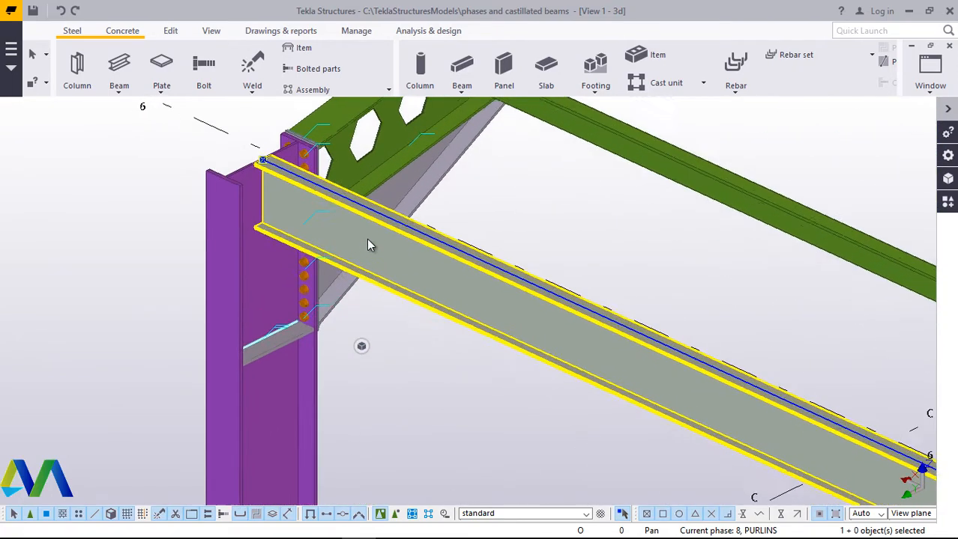
scroll(316, 242, "up", 3)
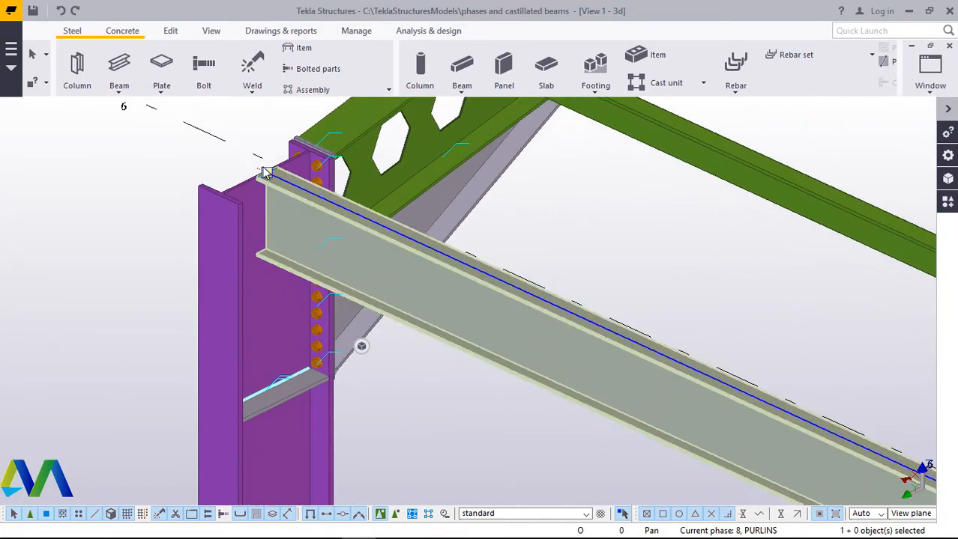
scroll(264, 173, "up", 5)
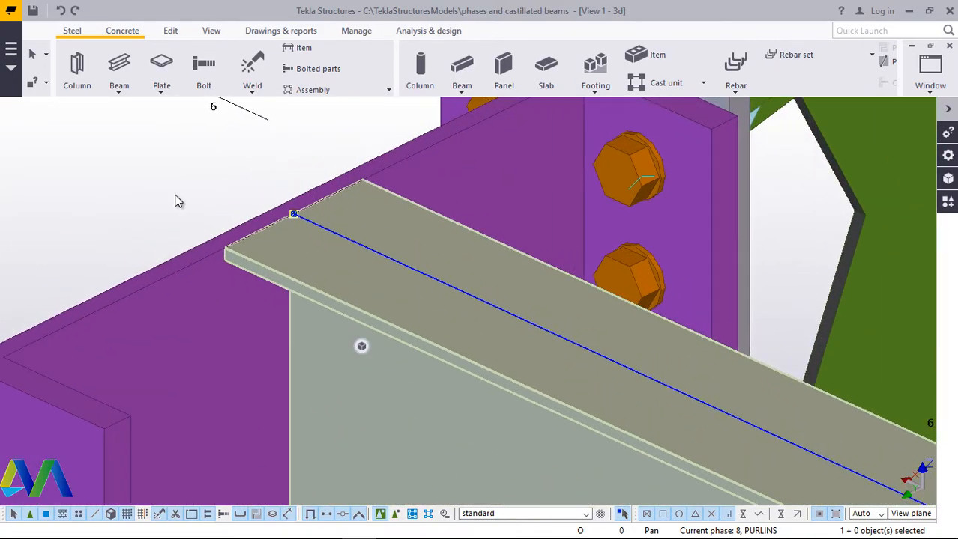
scroll(161, 198, "down", 3)
scroll(158, 185, "down", 5)
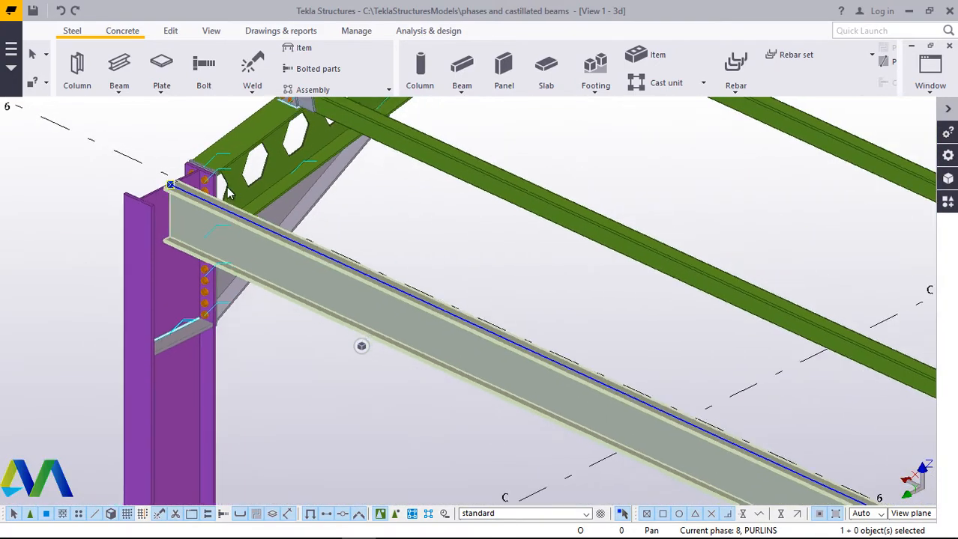
scroll(362, 249, "down", 2)
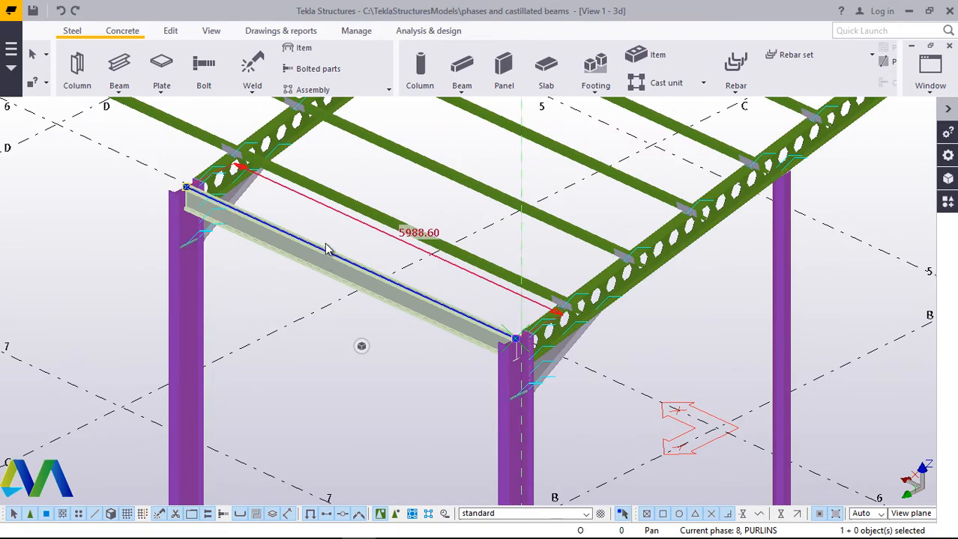
- Start moving the beam, with the move origin on the upper edge of its top flange's outer side
scroll(329, 246, "up", 4)
right_click(344, 207)
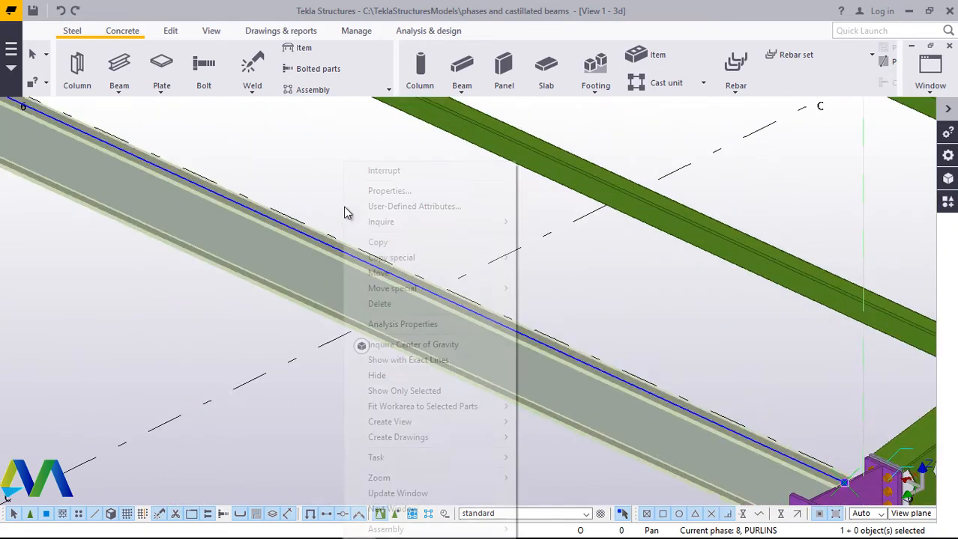
left_click(378, 273)
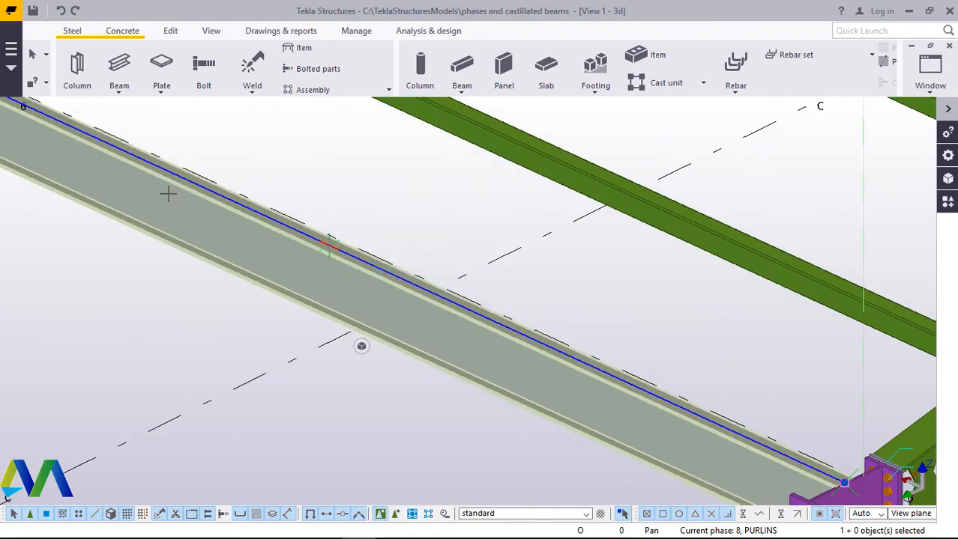
scroll(173, 190, "up", 2)
scroll(479, 305, "up", 2)
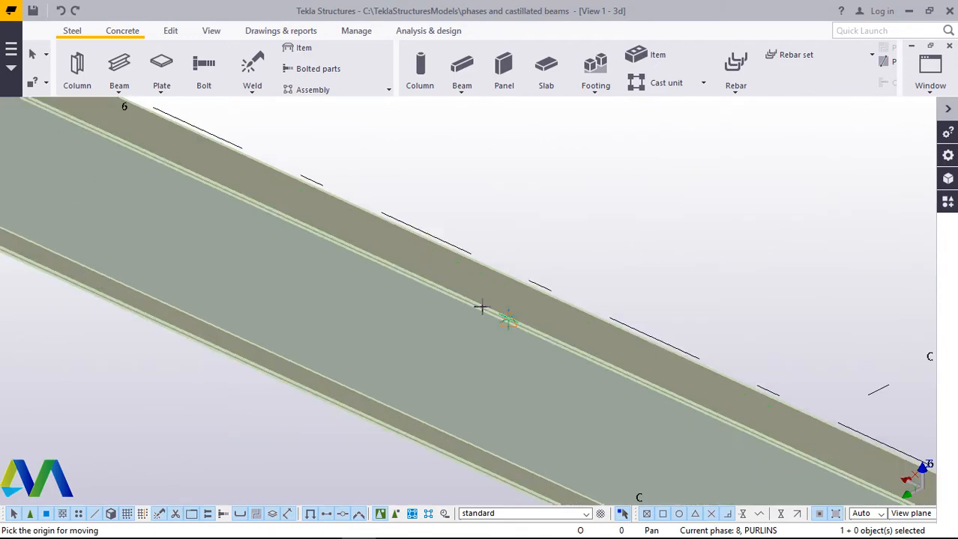
scroll(511, 321, "up", 3)
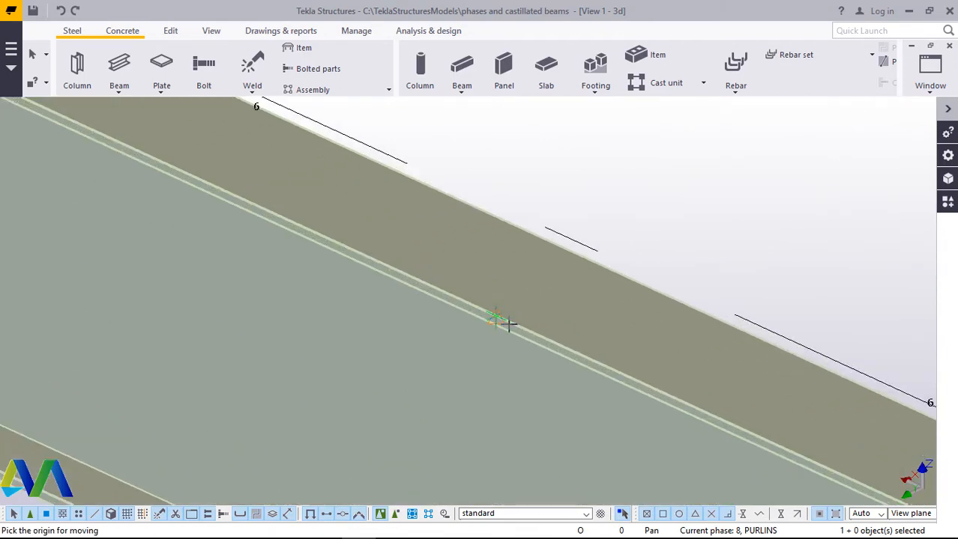
scroll(507, 323, "up", 2)
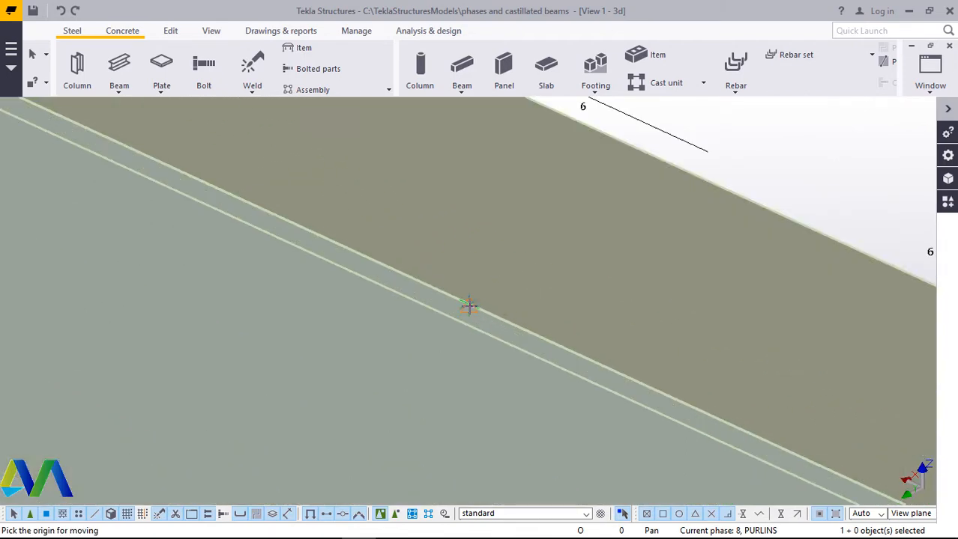
left_click(466, 305)
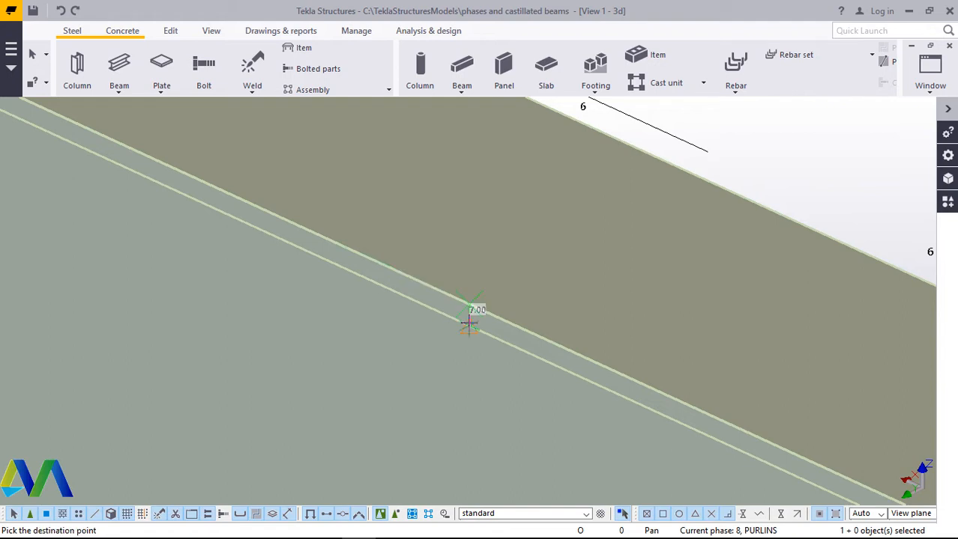
- Move the beam 1000 straight down from the picked origin and end the Move command
scroll(468, 322, "up", 1)
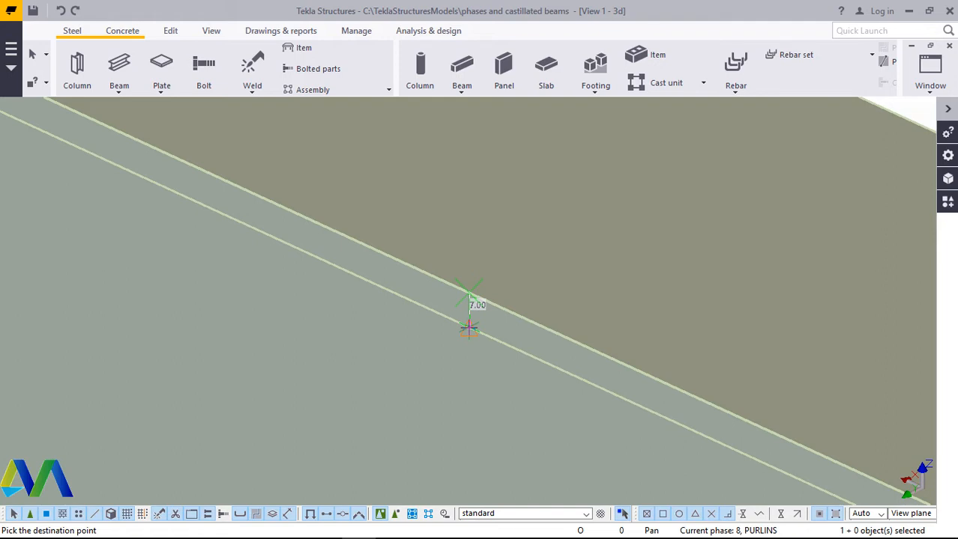
type("1000")
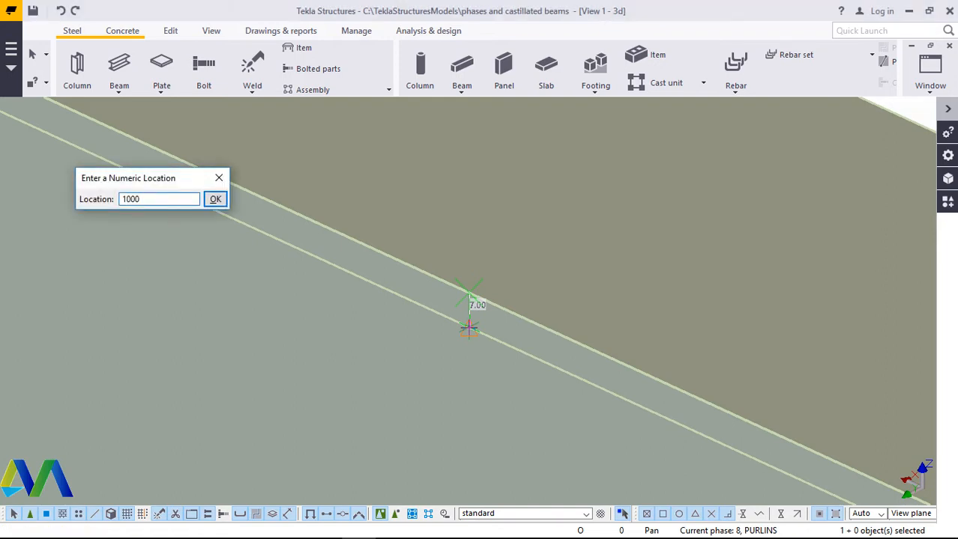
key("Return")
right_click(468, 328)
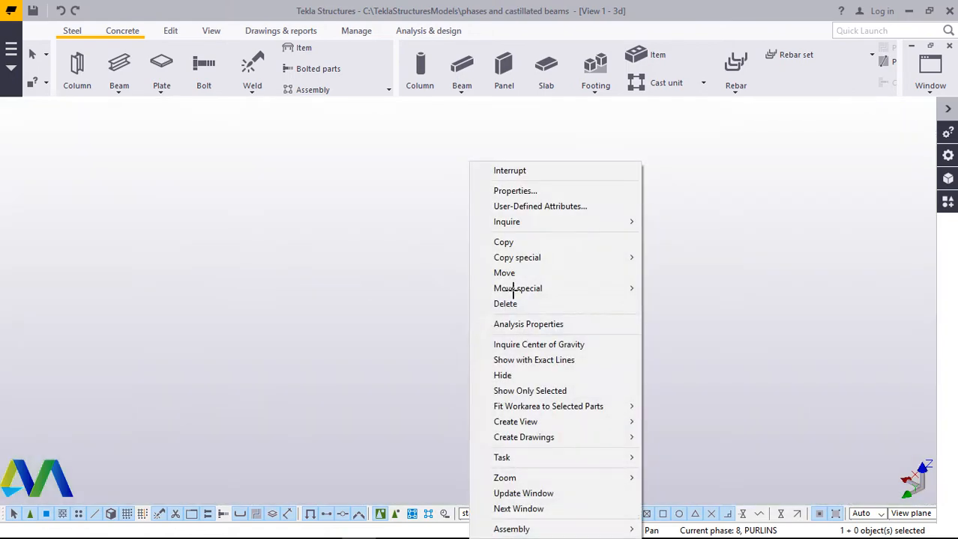
left_click(510, 171)
- Examine the lowered beam's ends below the haunch stiffeners at both columns
scroll(447, 311, "down", 8)
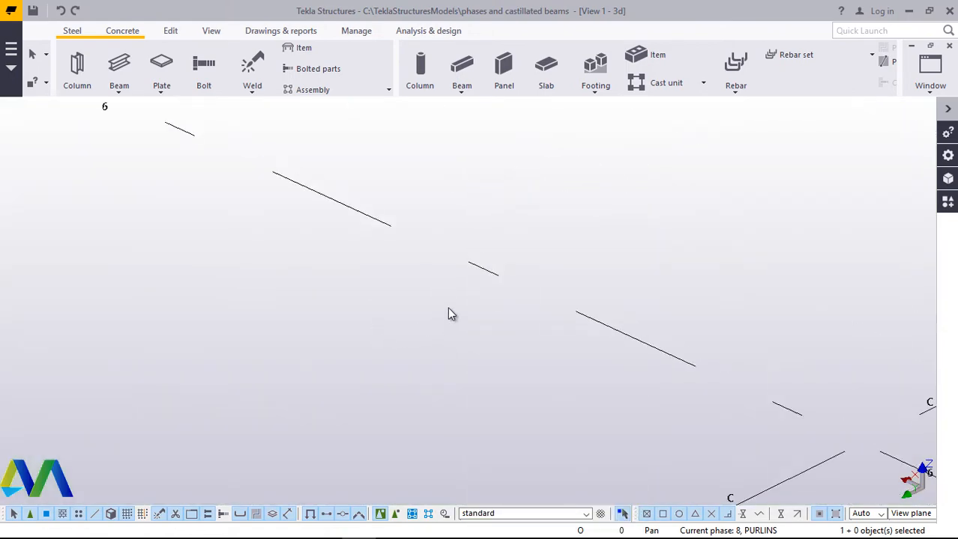
scroll(471, 302, "down", 5)
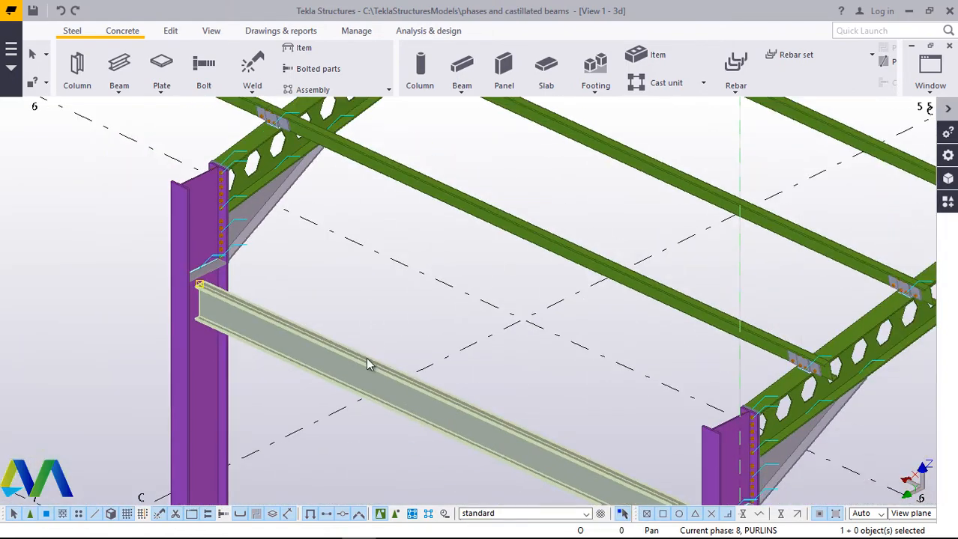
scroll(274, 337, "up", 3)
scroll(286, 280, "down", 6)
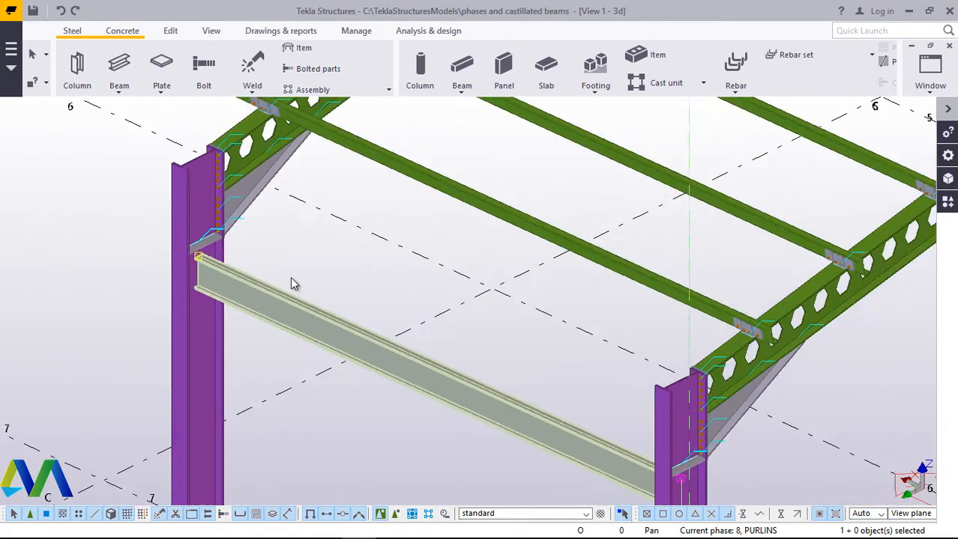
scroll(633, 480, "up", 4)
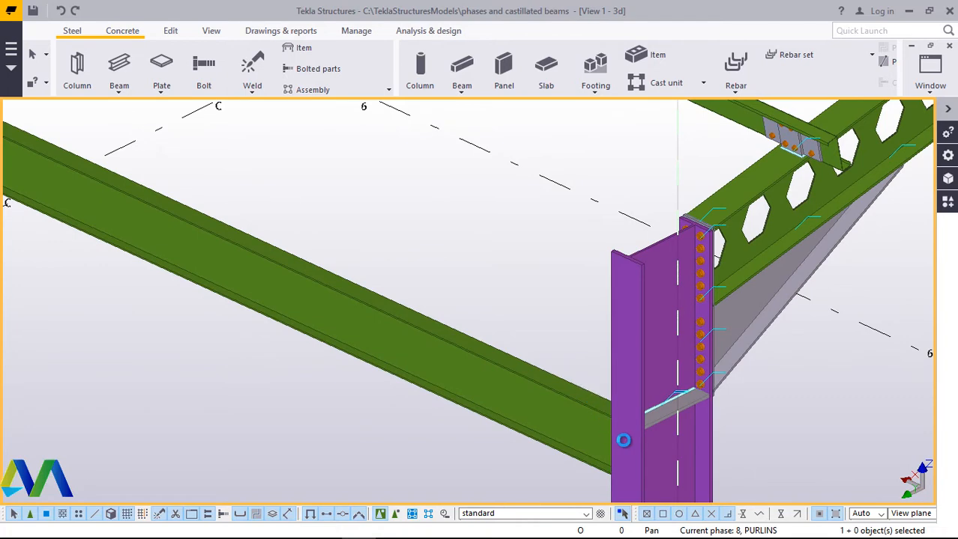
scroll(652, 466, "down", 5)
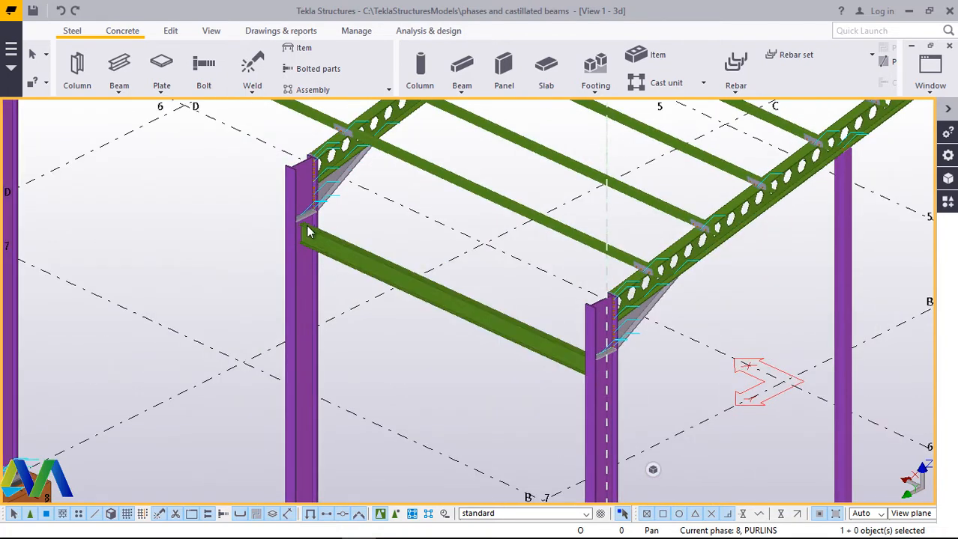
- Cut the lowered beam's end with Part cut, using the left column as the cutting part, and end the command
scroll(307, 226, "up", 5)
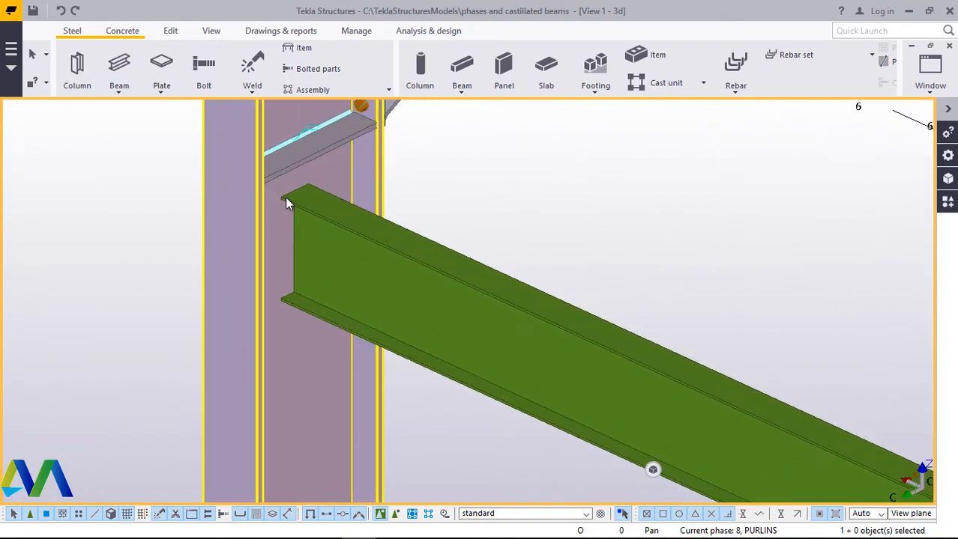
scroll(286, 203, "up", 1)
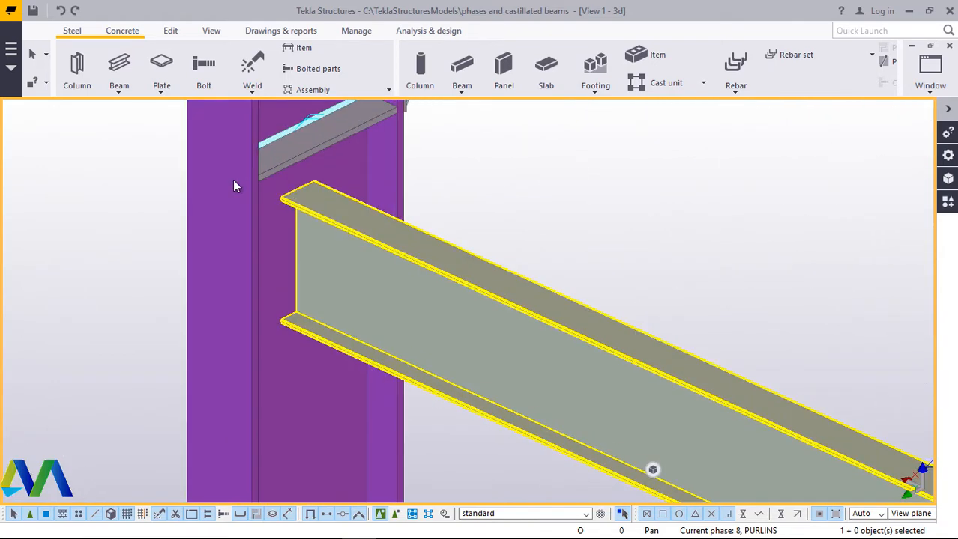
left_click(291, 224)
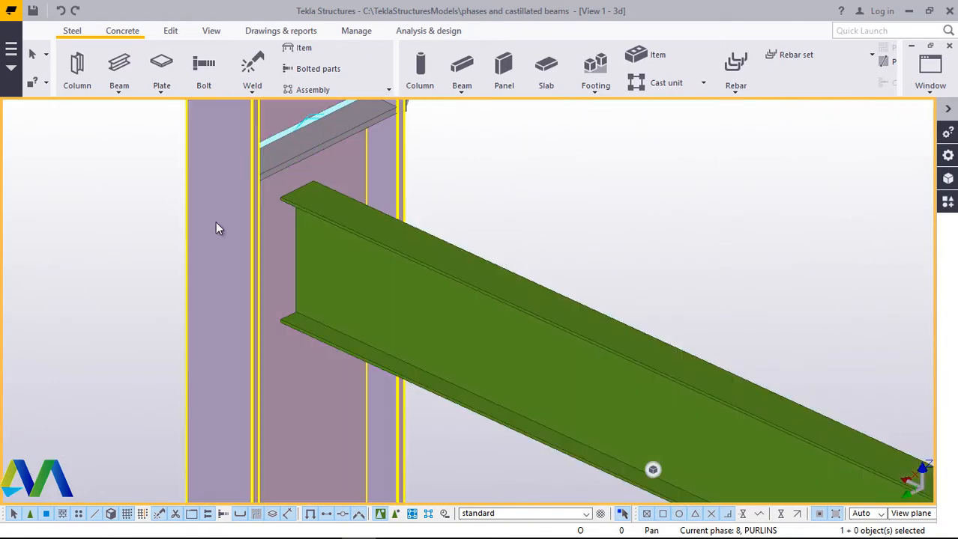
left_click(171, 31)
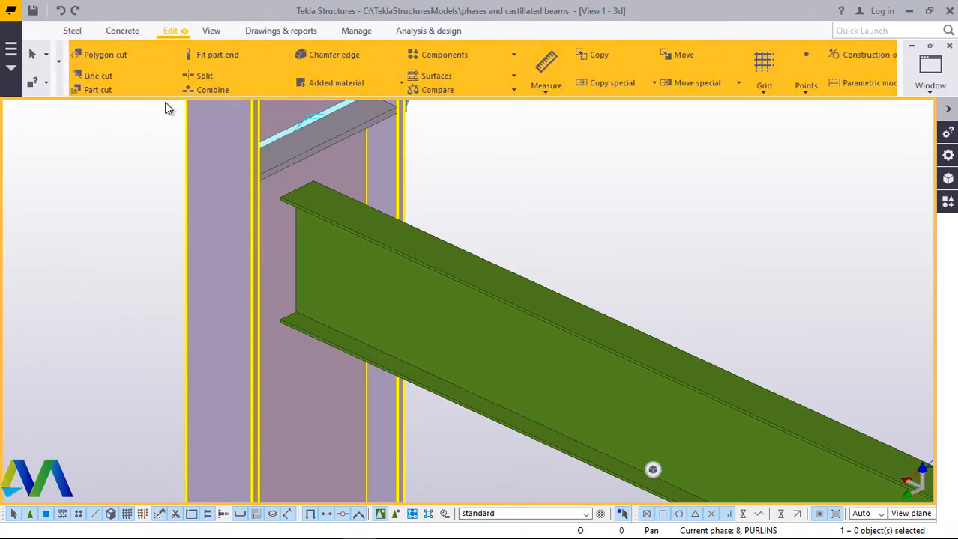
left_click(98, 91)
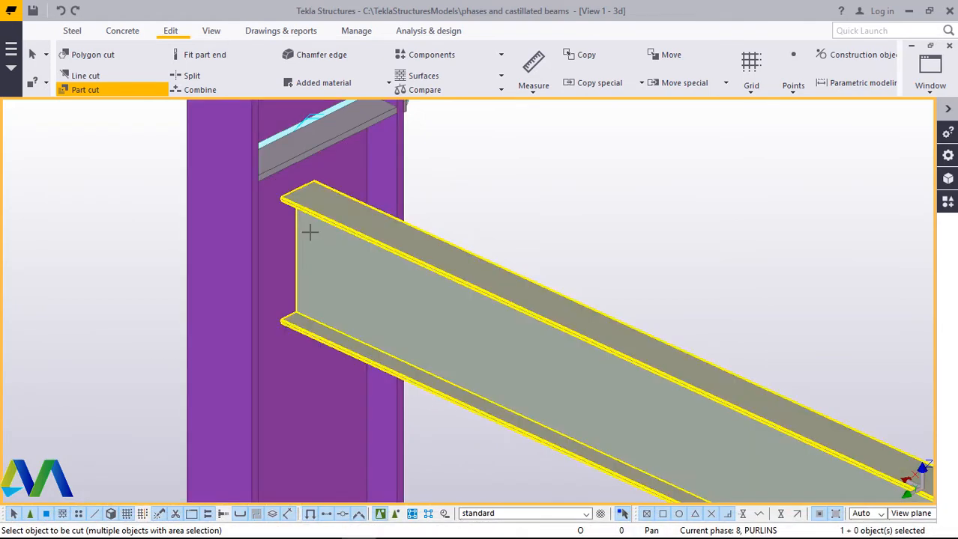
left_click(310, 232)
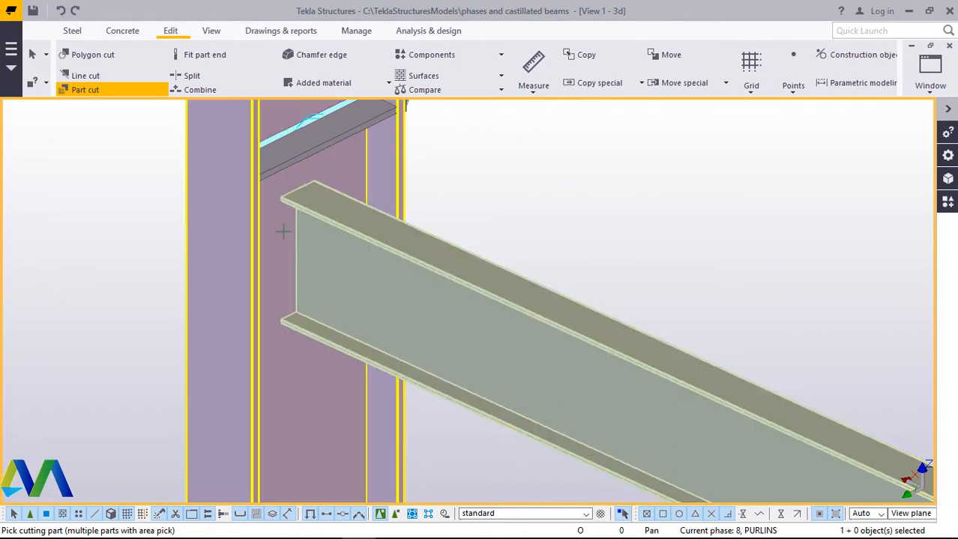
left_click(284, 233)
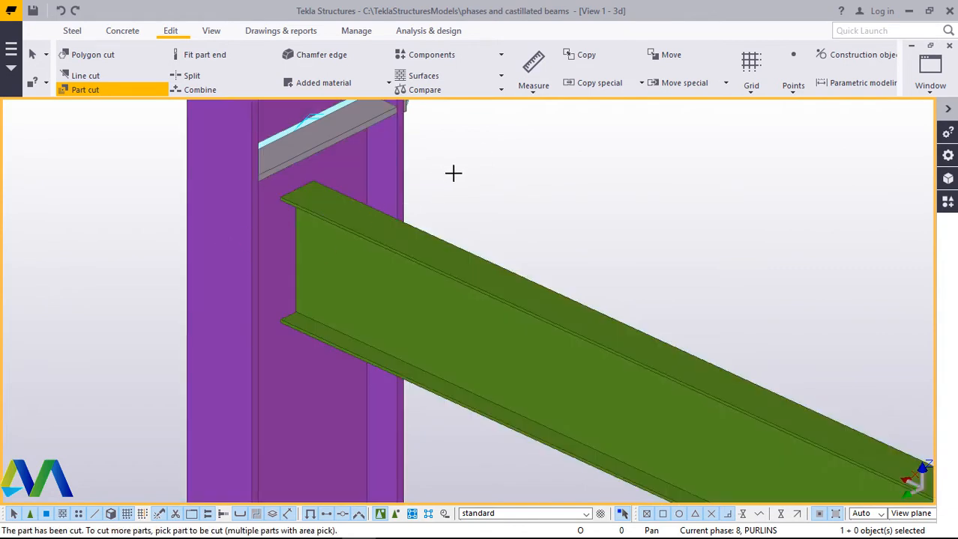
right_click(483, 182)
scroll(480, 182, "down", 5)
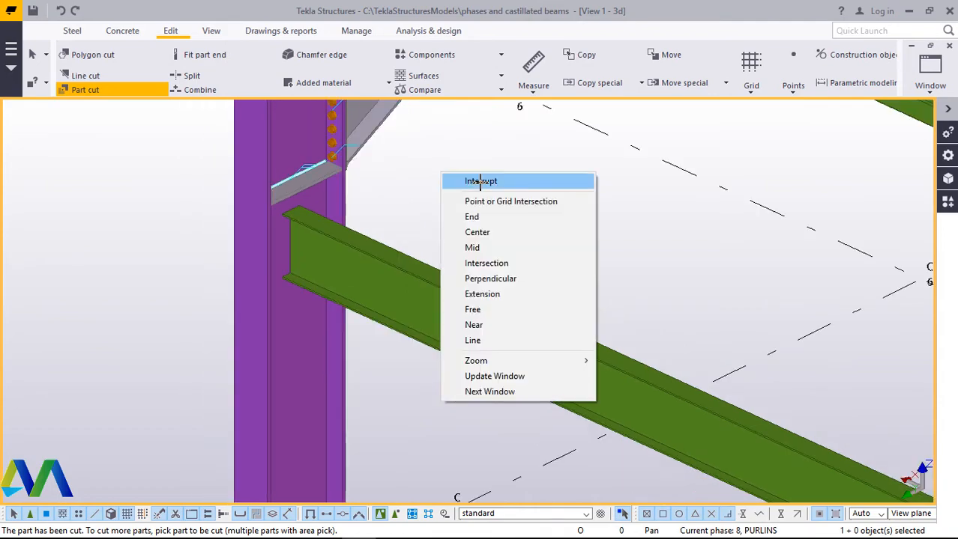
left_click(472, 181)
- Cut the beam's other end with Part cut, using the right column as the cutting part, and end the command
scroll(222, 251, "up", 2)
scroll(228, 248, "down", 5)
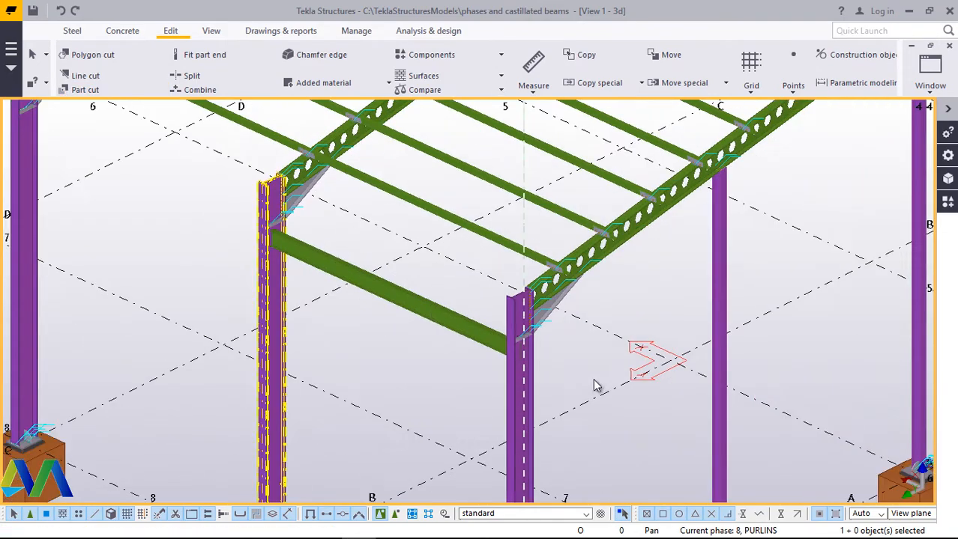
scroll(525, 352, "up", 4)
scroll(599, 393, "up", 5)
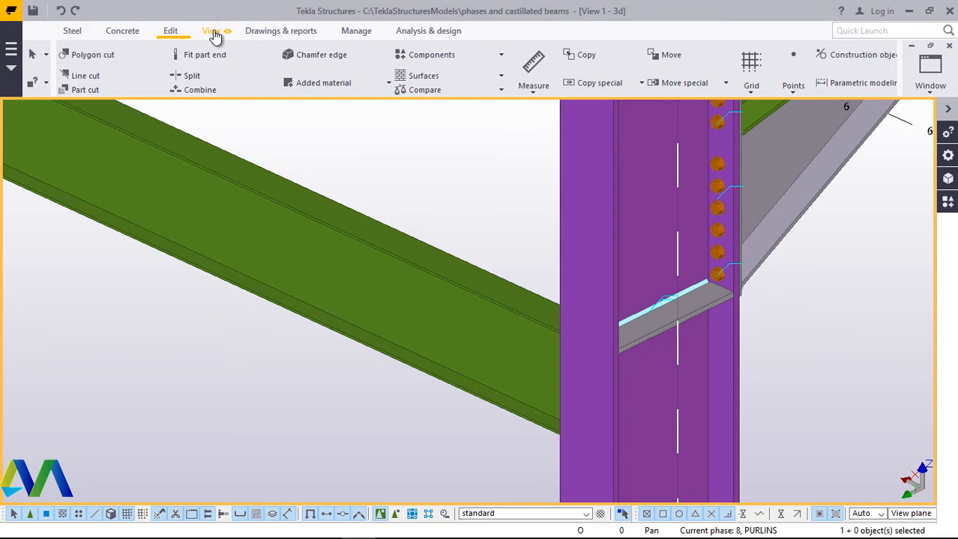
scroll(418, 301, "down", 2)
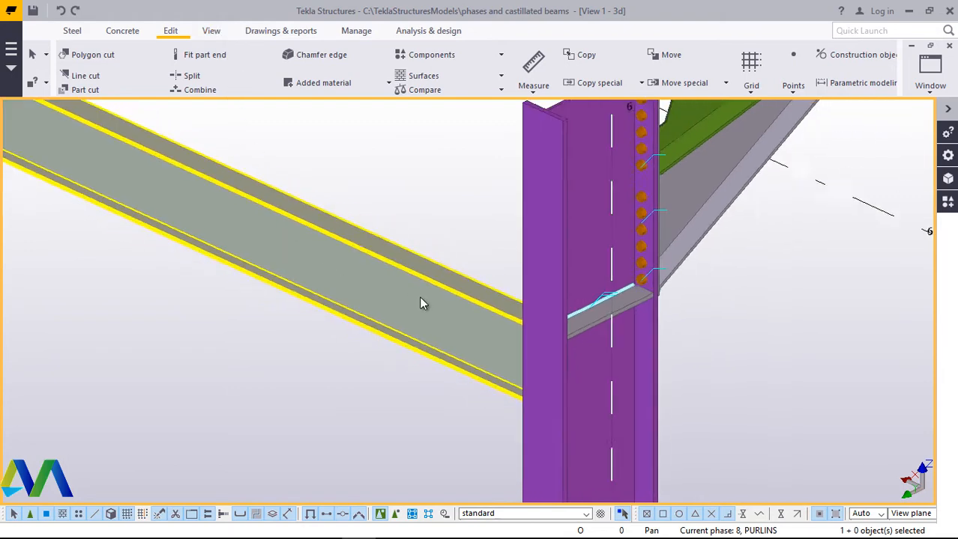
scroll(424, 299, "down", 4)
scroll(532, 267, "down", 1)
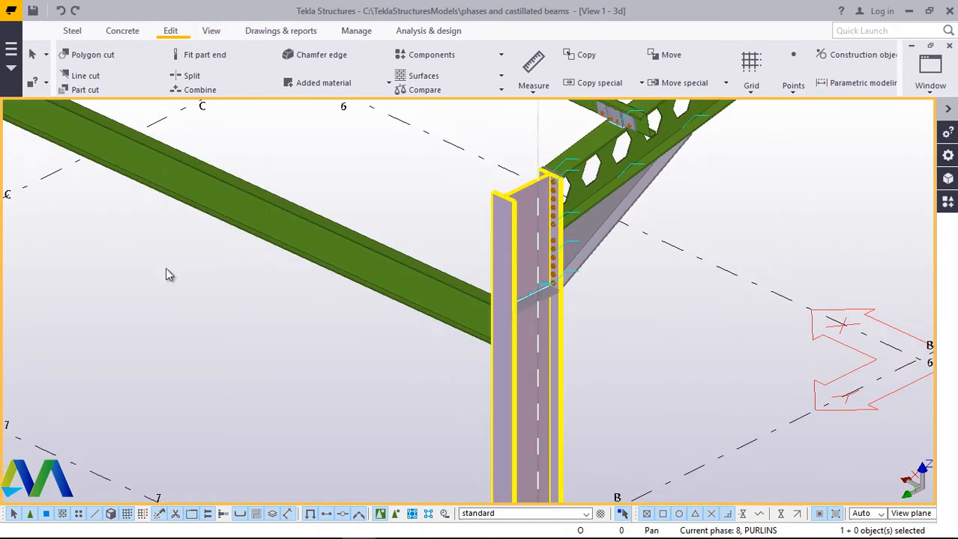
scroll(168, 275, "down", 3)
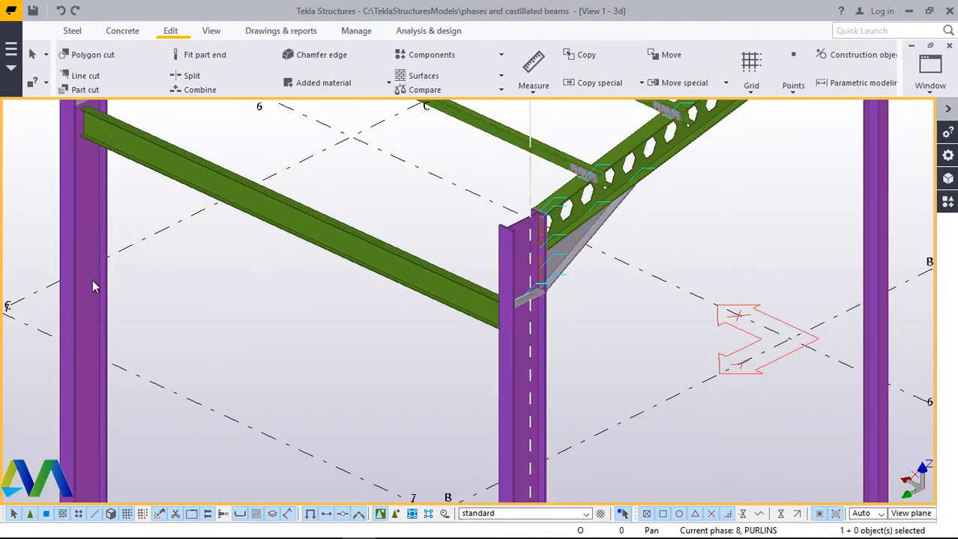
scroll(521, 313, "up", 5)
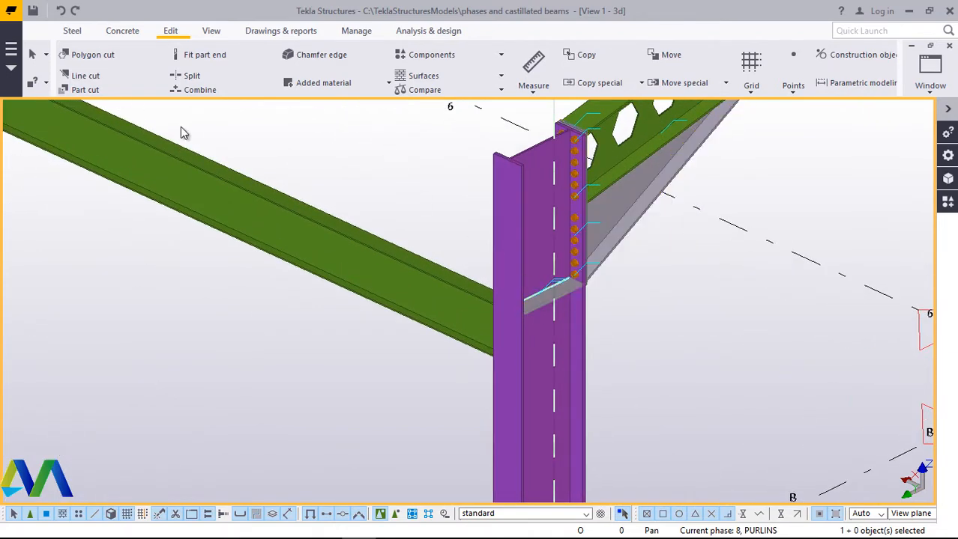
left_click(93, 90)
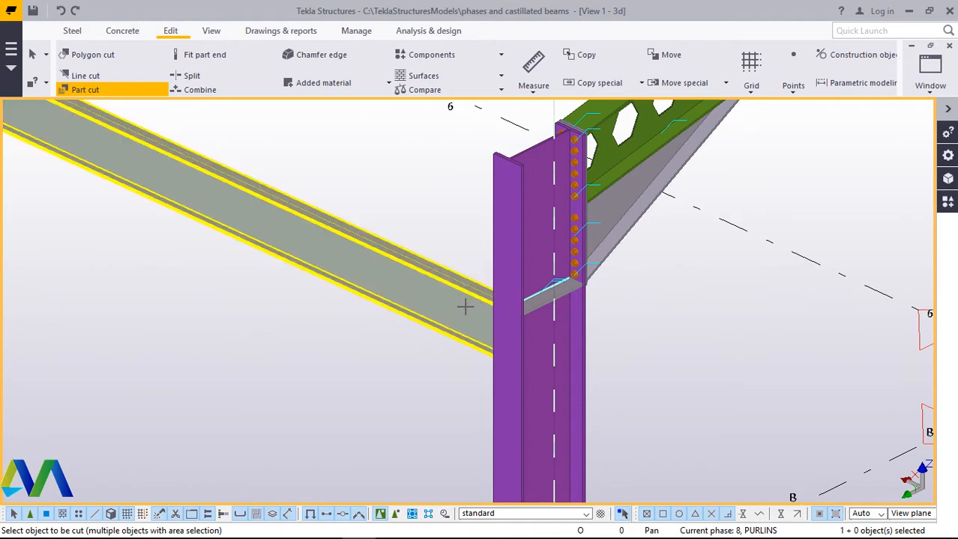
left_click(522, 361)
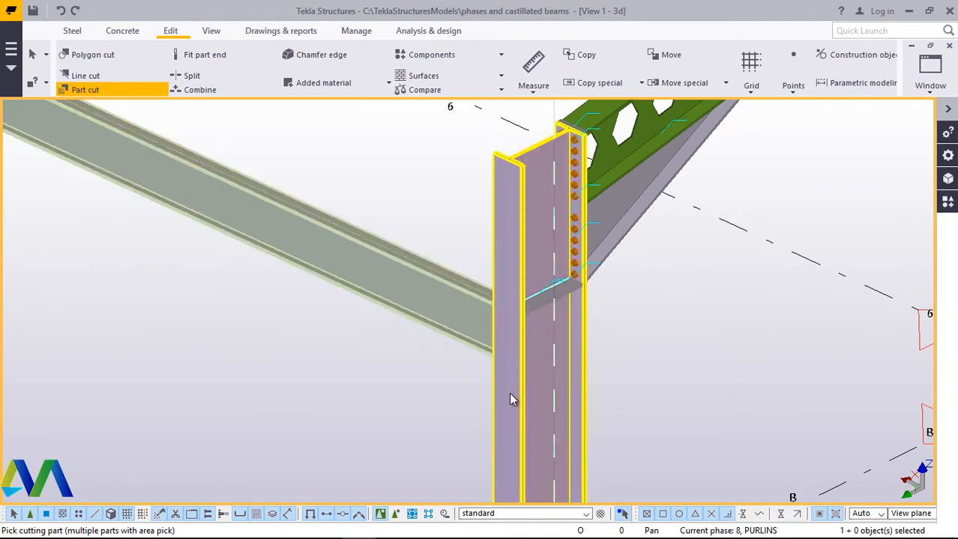
left_click(513, 397)
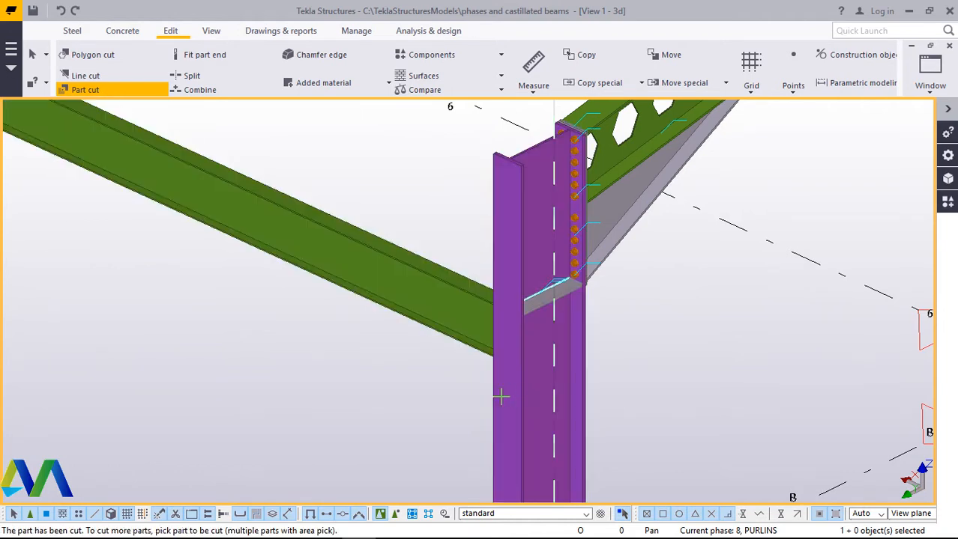
right_click(404, 398)
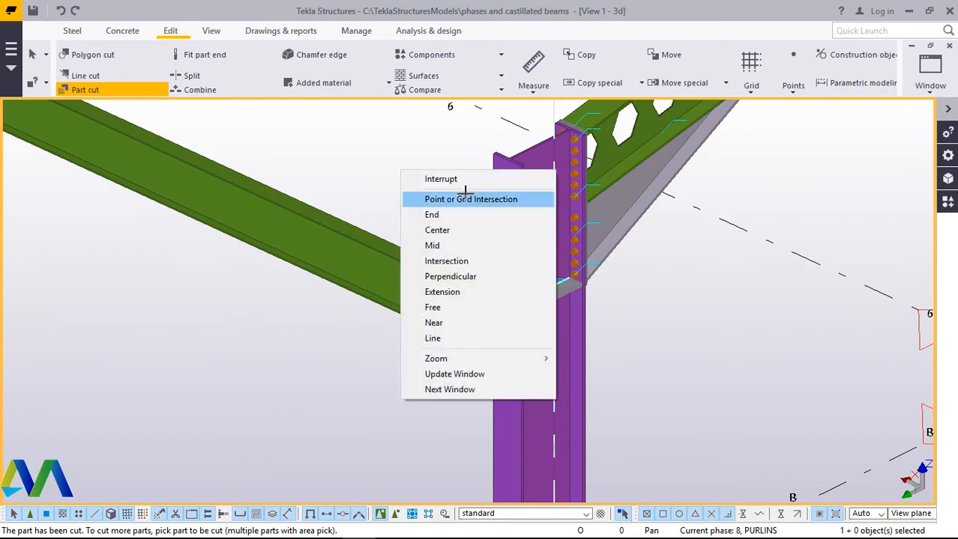
left_click(442, 179)
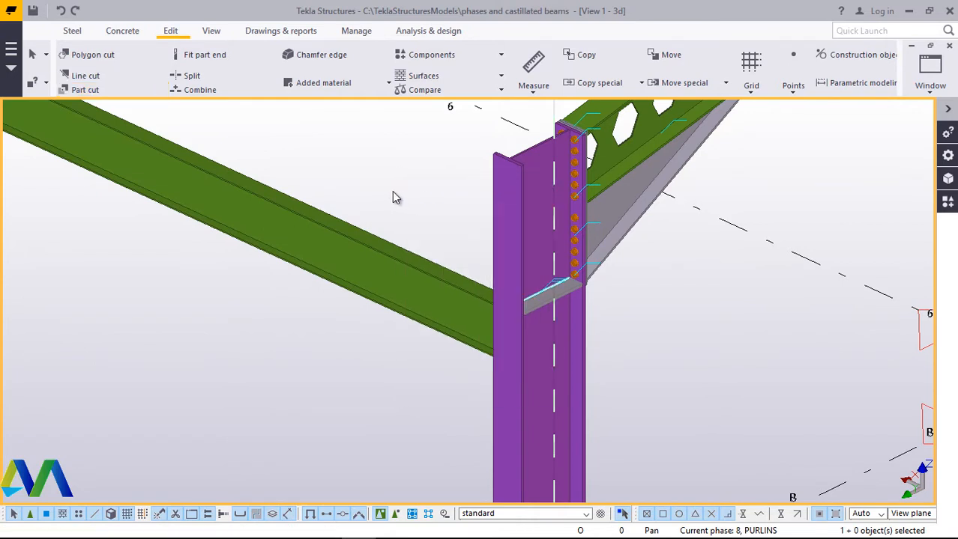
- Interrupt any active command and redraw the 3D view of the beam between the two columns
scroll(459, 306, "down", 2)
left_click(459, 306)
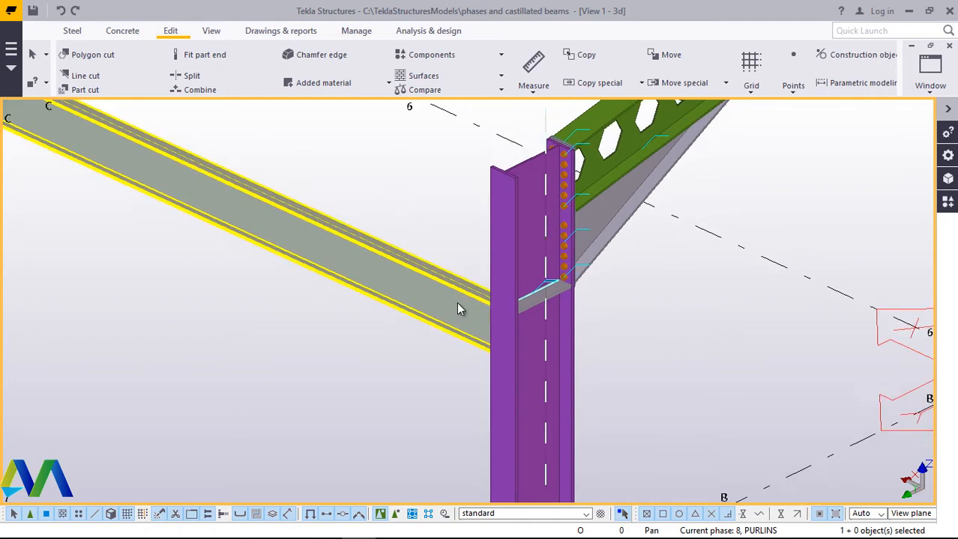
scroll(472, 308, "down", 3)
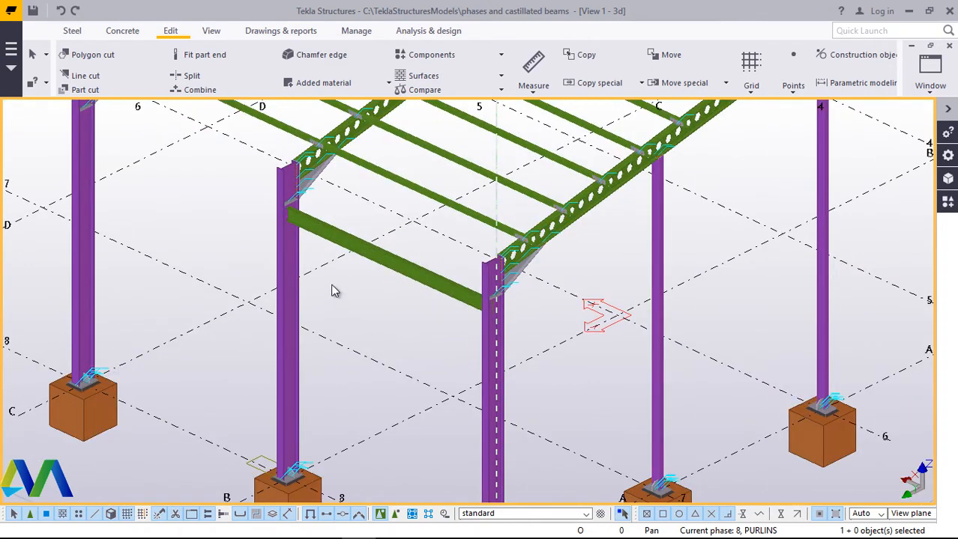
scroll(334, 291, "up", 2)
right_click(335, 290)
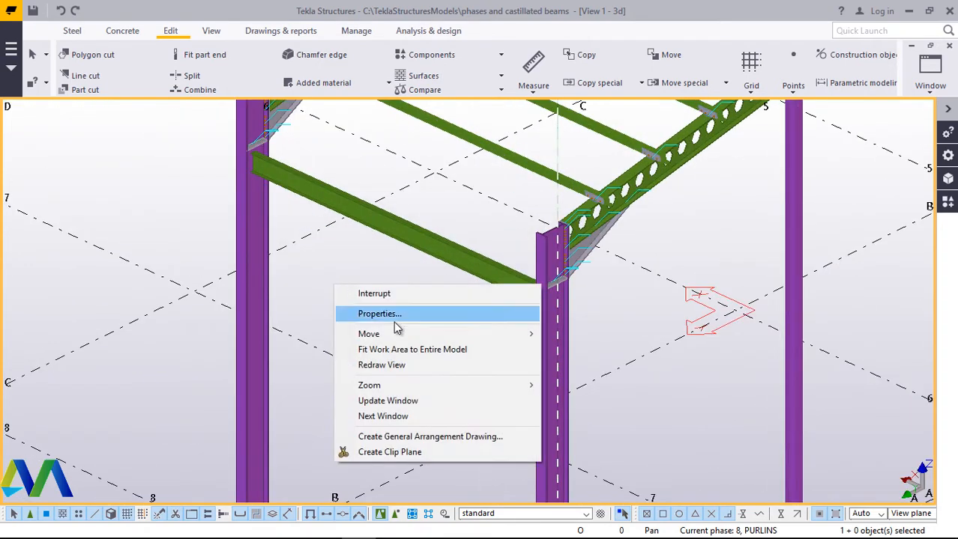
left_click(354, 296)
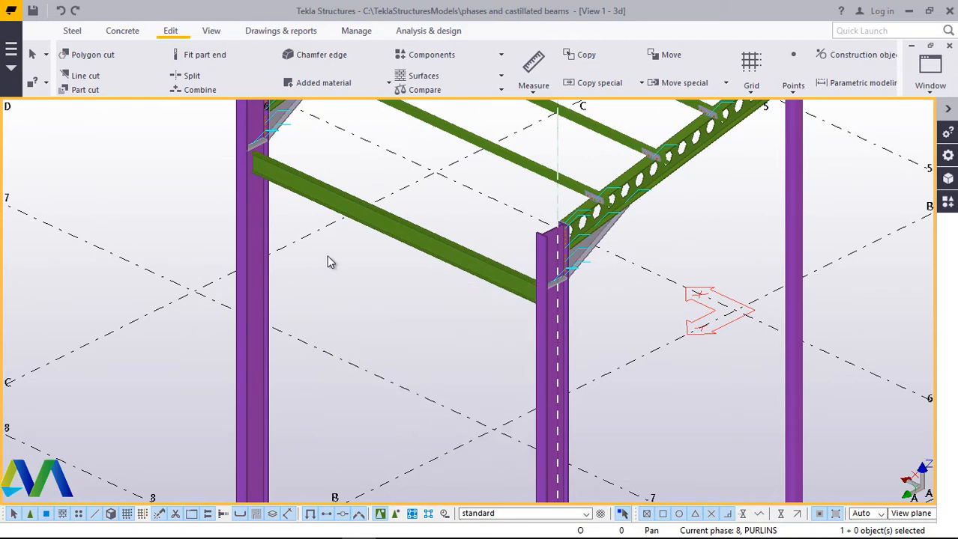
left_click(327, 256)
right_click(331, 262)
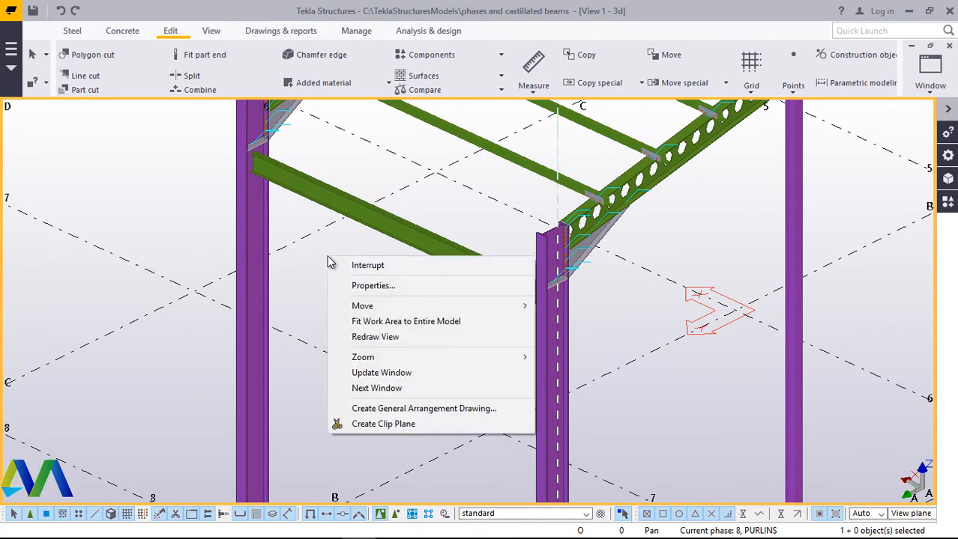
left_click(383, 337)
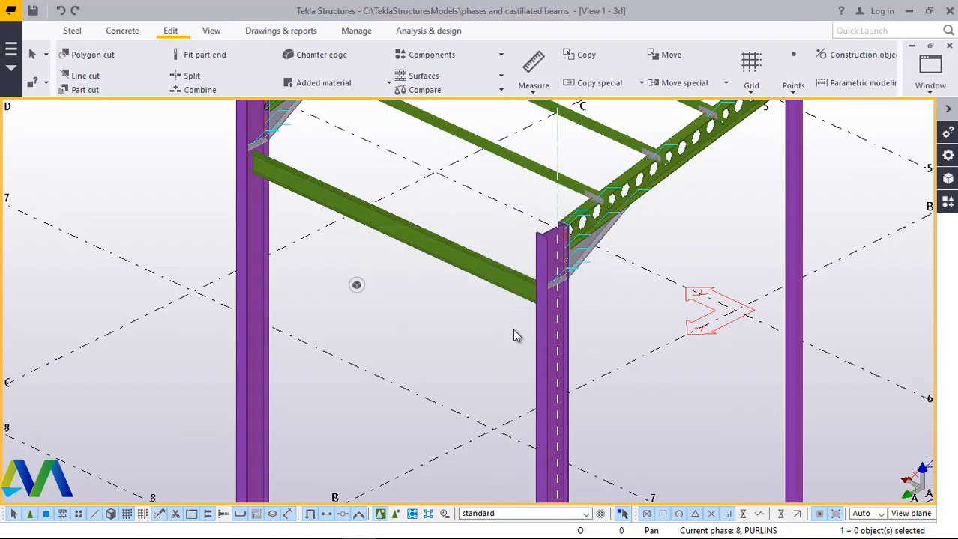
- Start copying the beam, with the copy origin on the upper edge of its top flange's outer side
scroll(327, 217, "up", 1)
scroll(328, 218, "up", 1)
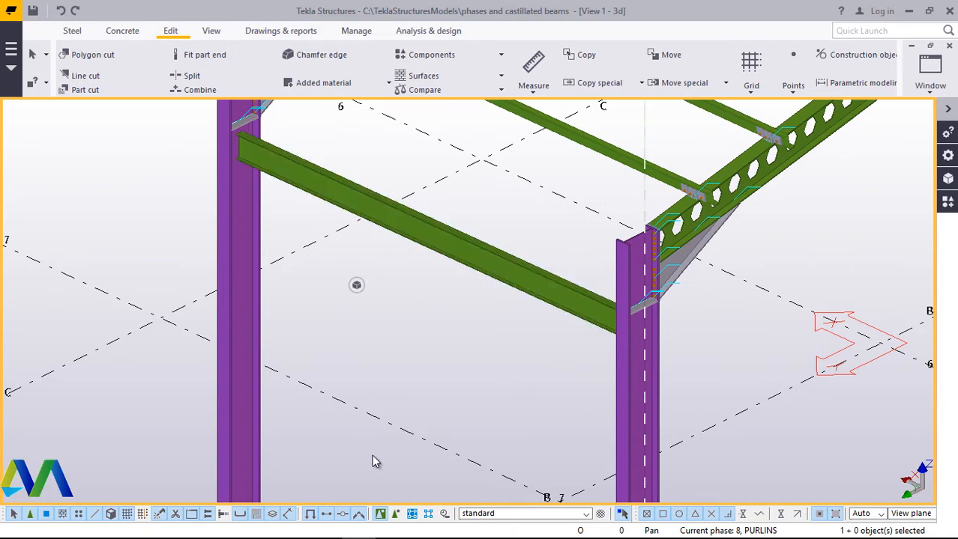
left_click(433, 249)
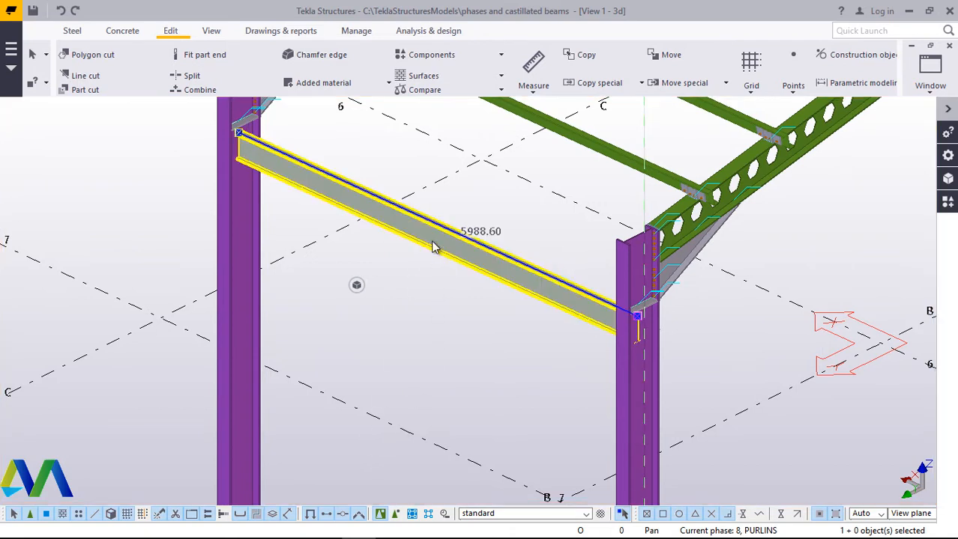
right_click(433, 248)
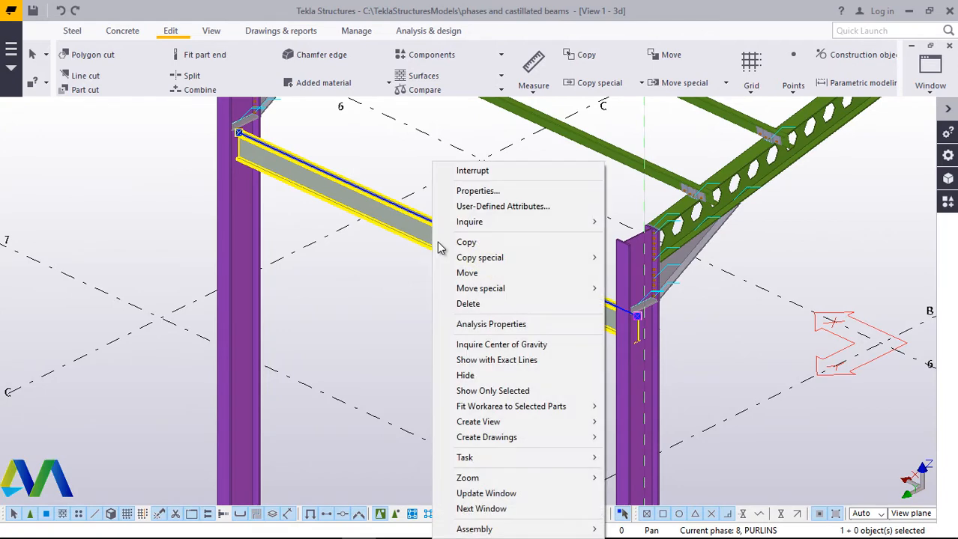
mouse_move(476, 259)
left_click(469, 242)
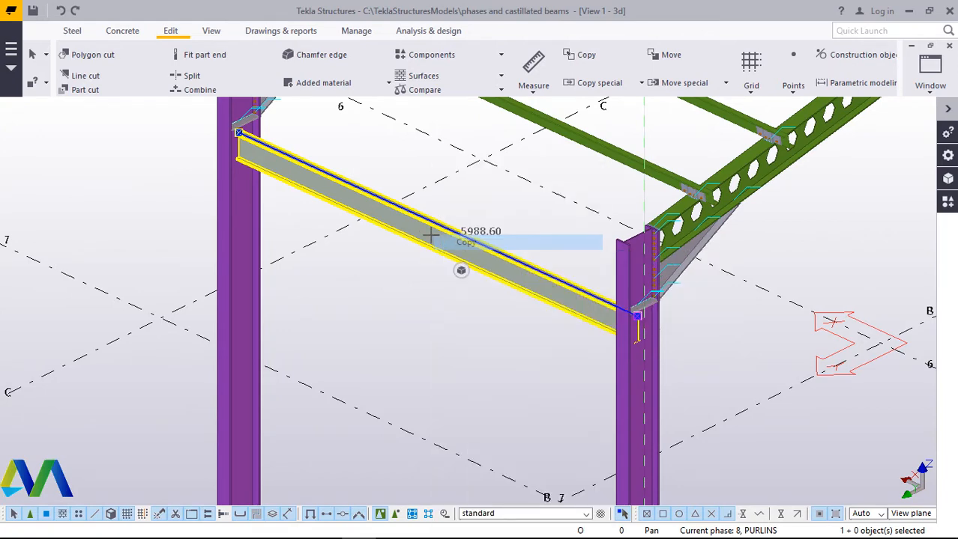
scroll(435, 234, "up", 3)
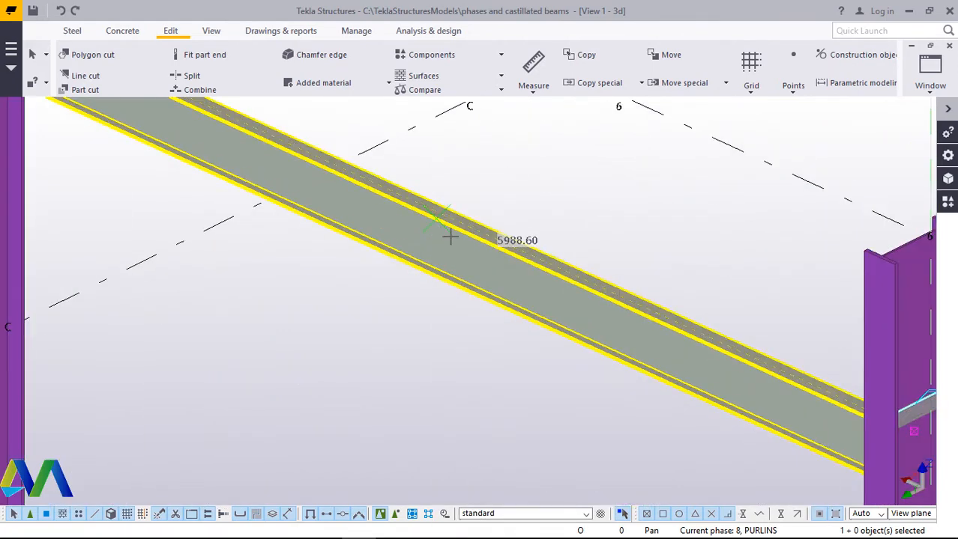
scroll(472, 228, "up", 2)
scroll(427, 185, "up", 3)
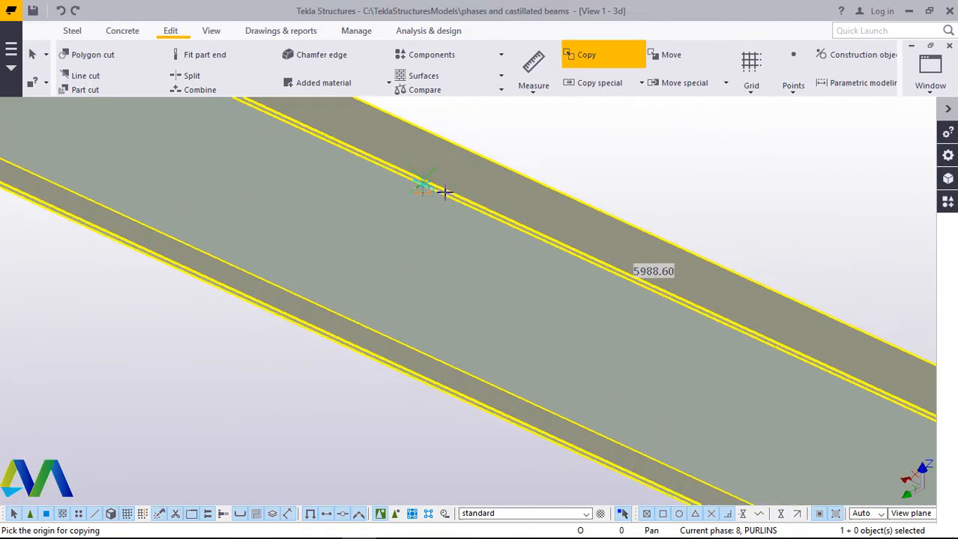
left_click(410, 175)
- Place the beam's copy 3000 straight down from the picked origin and end the Copy command
scroll(410, 180, "up", 2)
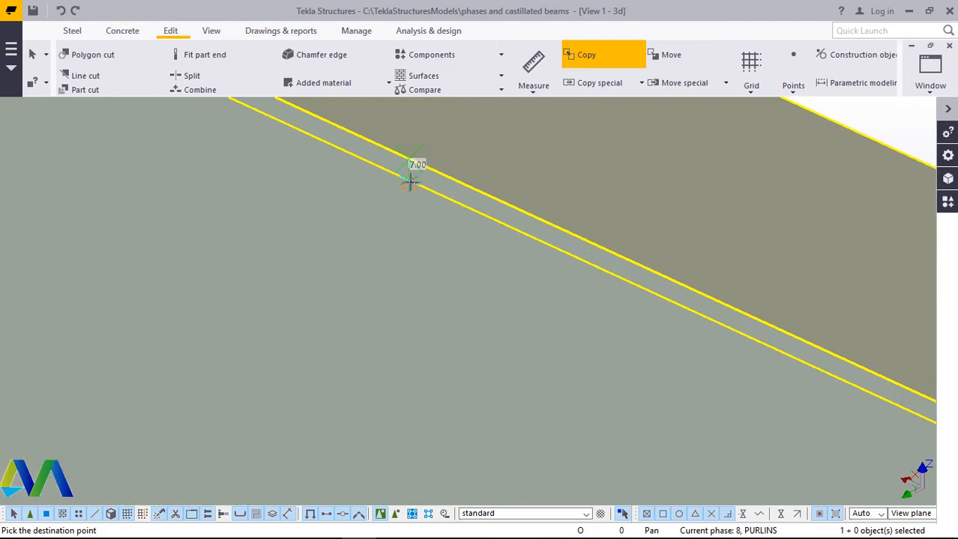
type("3000")
key("Return")
right_click(411, 179)
left_click(428, 190)
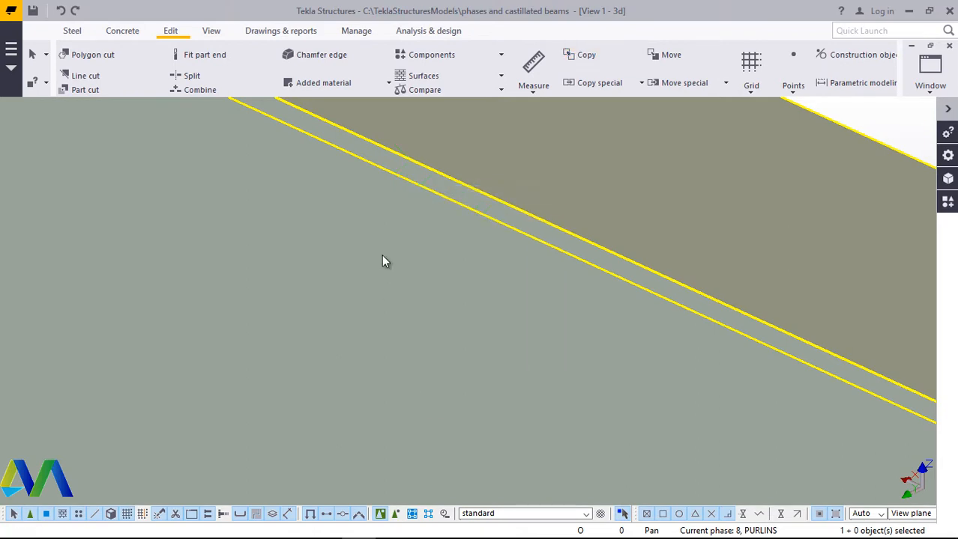
scroll(389, 245, "down", 3)
scroll(391, 245, "down", 6)
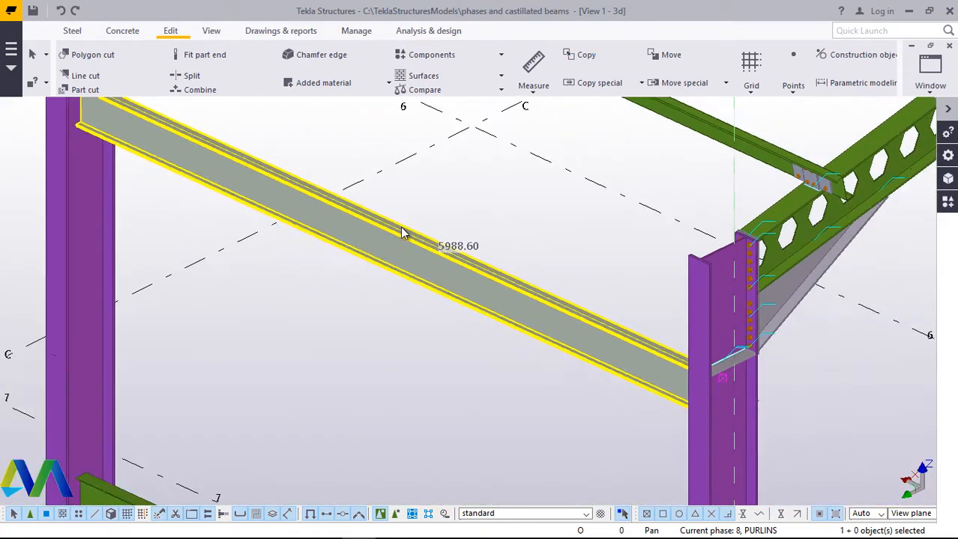
scroll(400, 228, "down", 2)
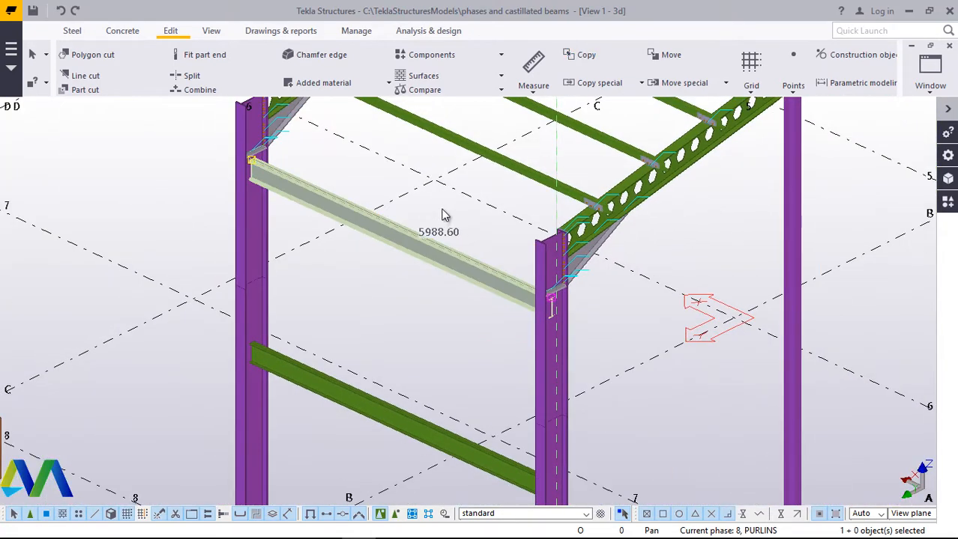
- Clear the current selection and redraw the 3D view around the near end of the lower beam copy
left_click(440, 215)
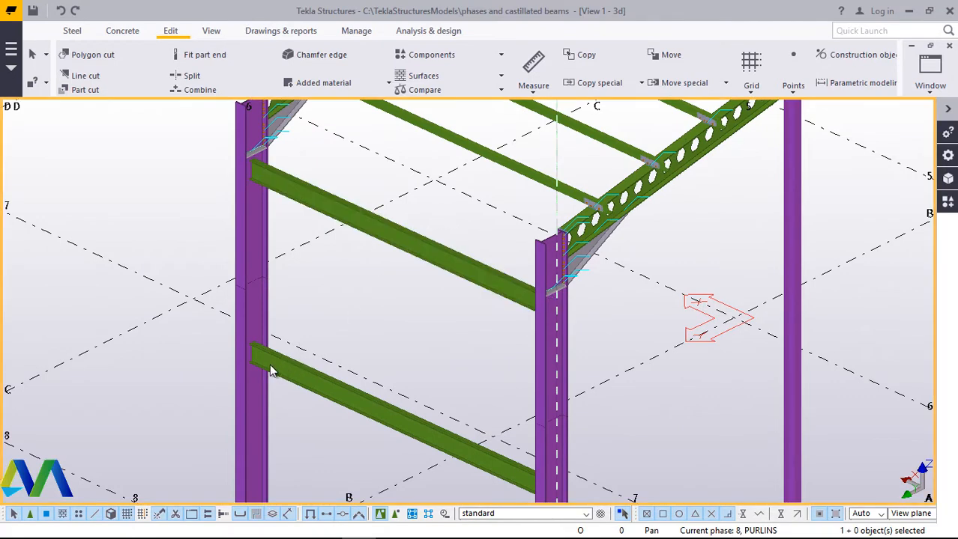
scroll(260, 361, "up", 2)
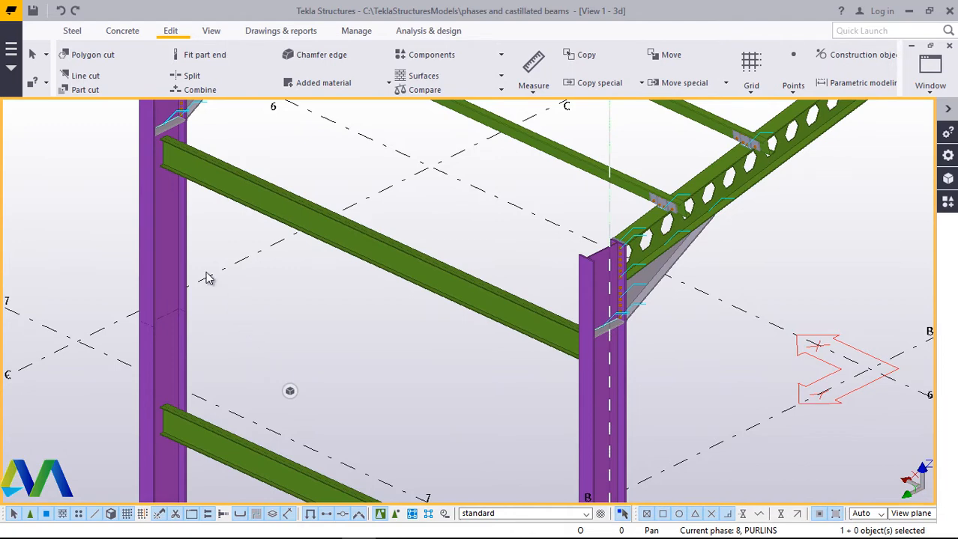
scroll(207, 254, "down", 3)
scroll(182, 358, "up", 5)
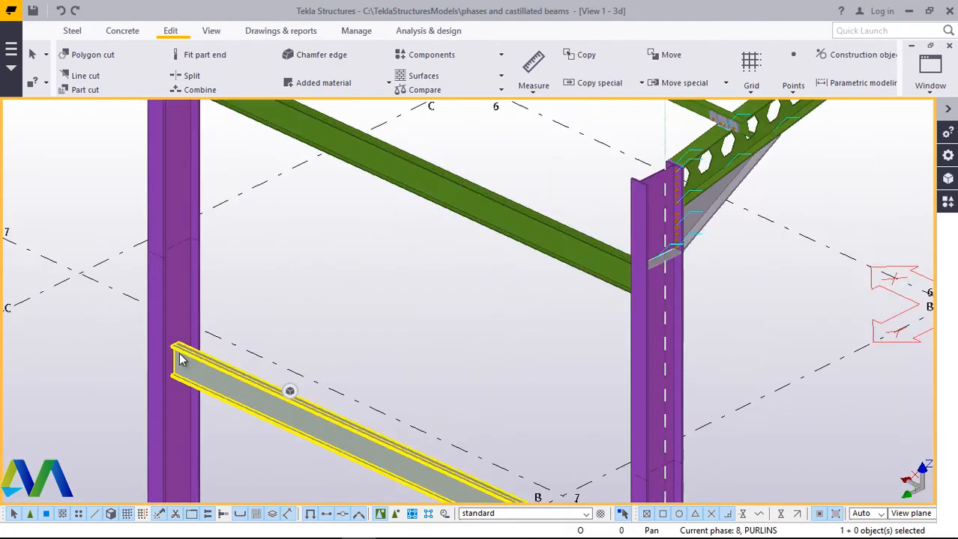
right_click(331, 192)
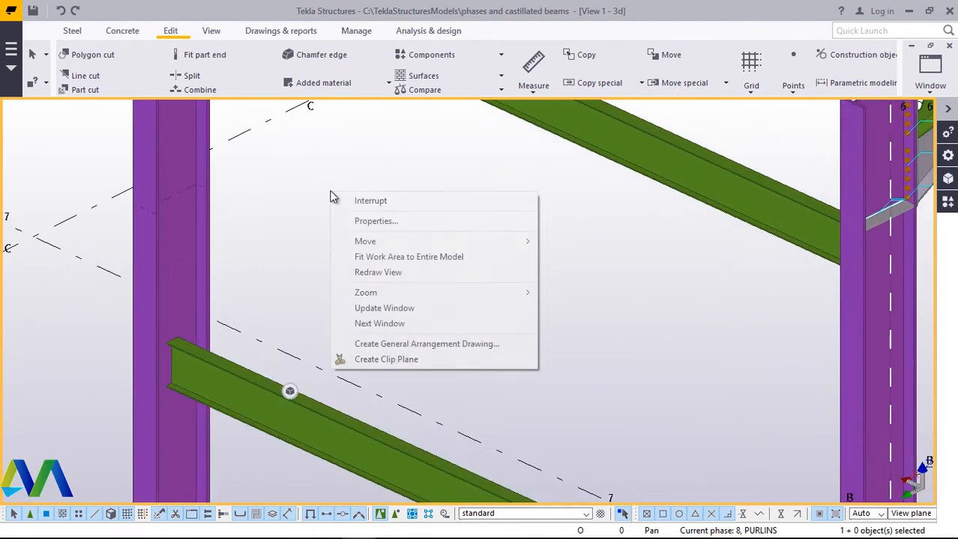
left_click(388, 272)
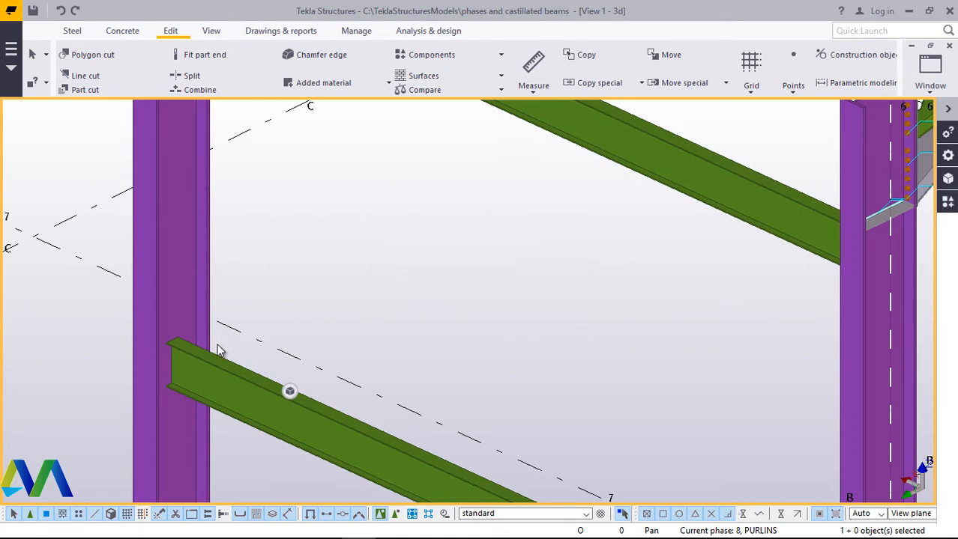
- Create 1 divided line point between the two top flange corners at the lower beam's near end and end the command
scroll(159, 379, "up", 3)
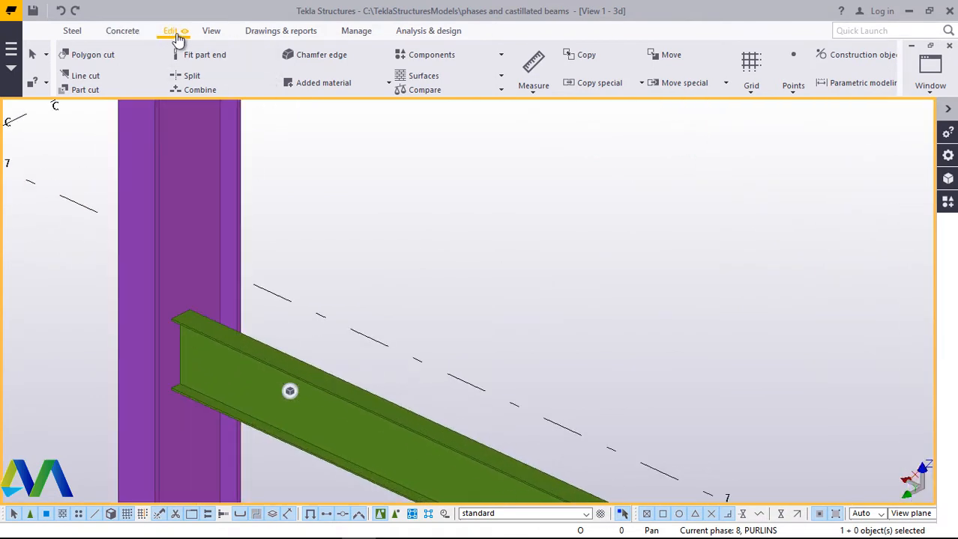
left_click(793, 88)
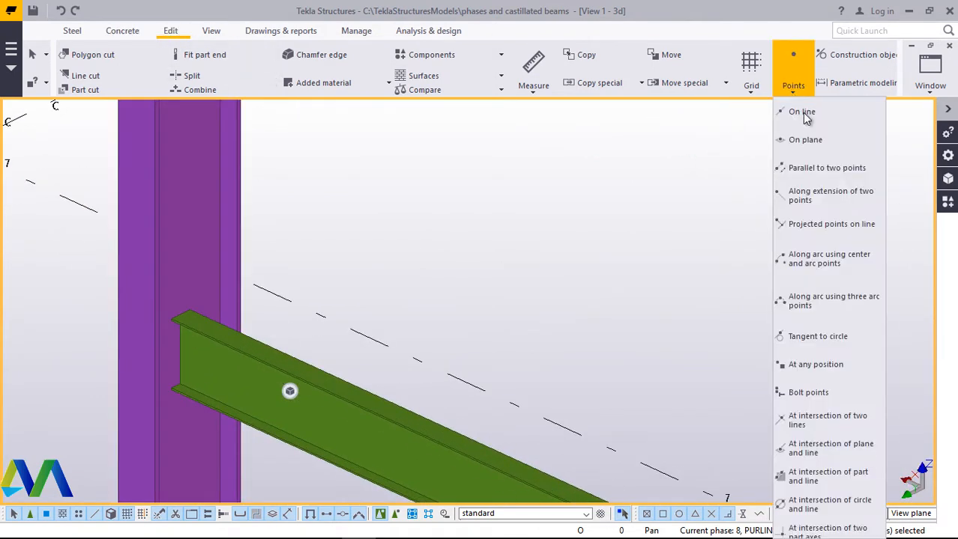
left_click(800, 113)
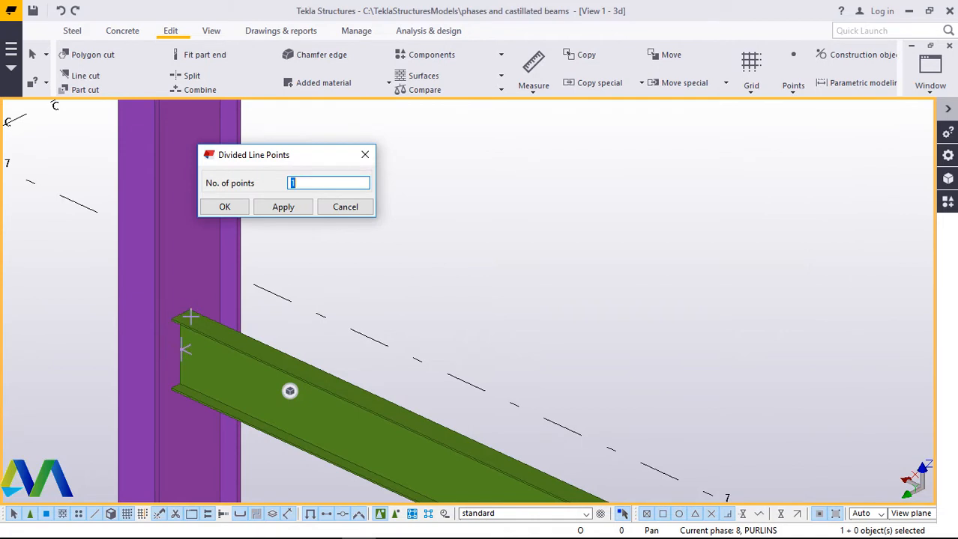
scroll(186, 318, "up", 3)
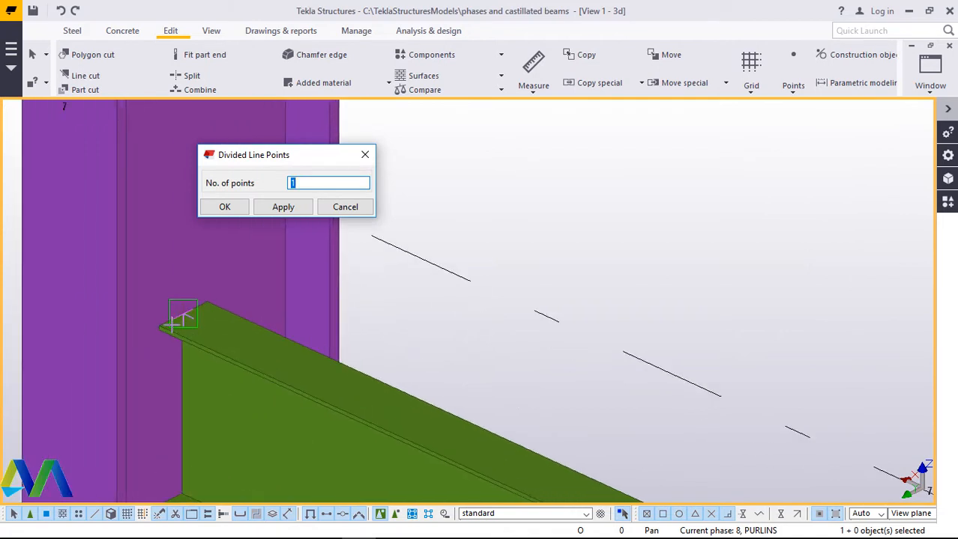
scroll(177, 322, "up", 2)
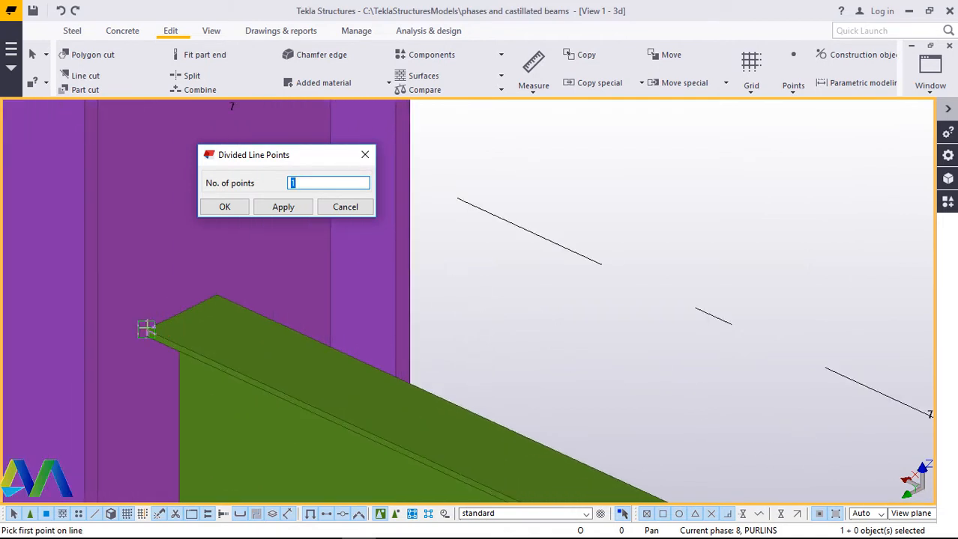
left_click(209, 303)
left_click(216, 297)
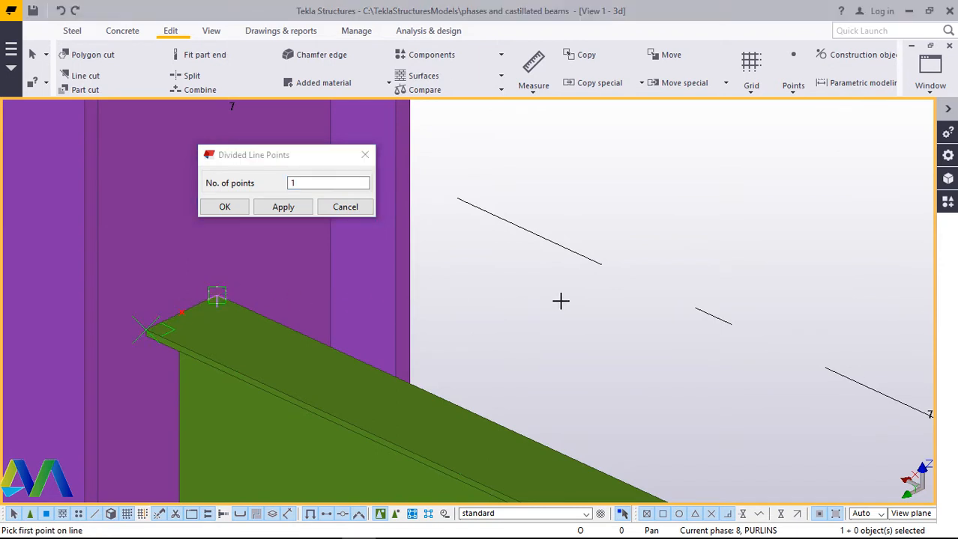
right_click(532, 303)
left_click(535, 308)
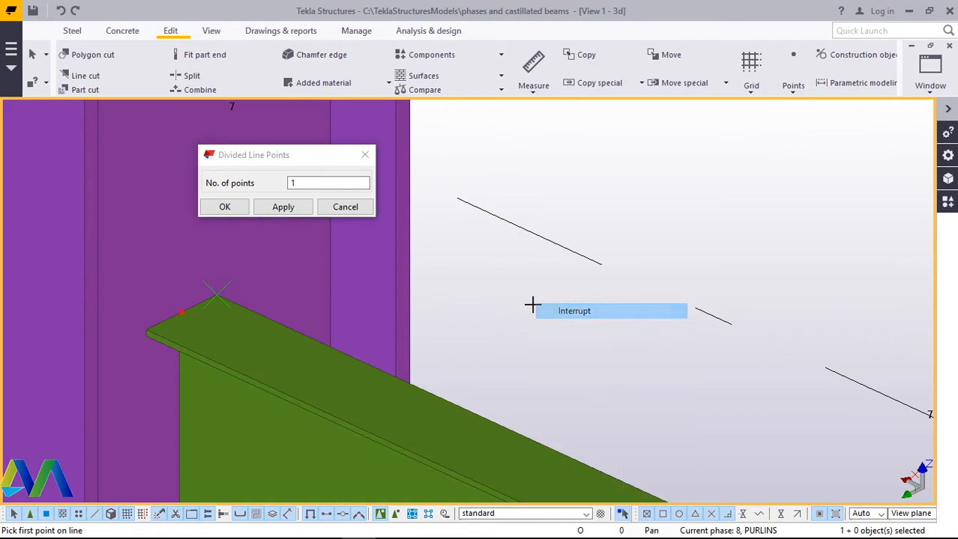
left_click(225, 208)
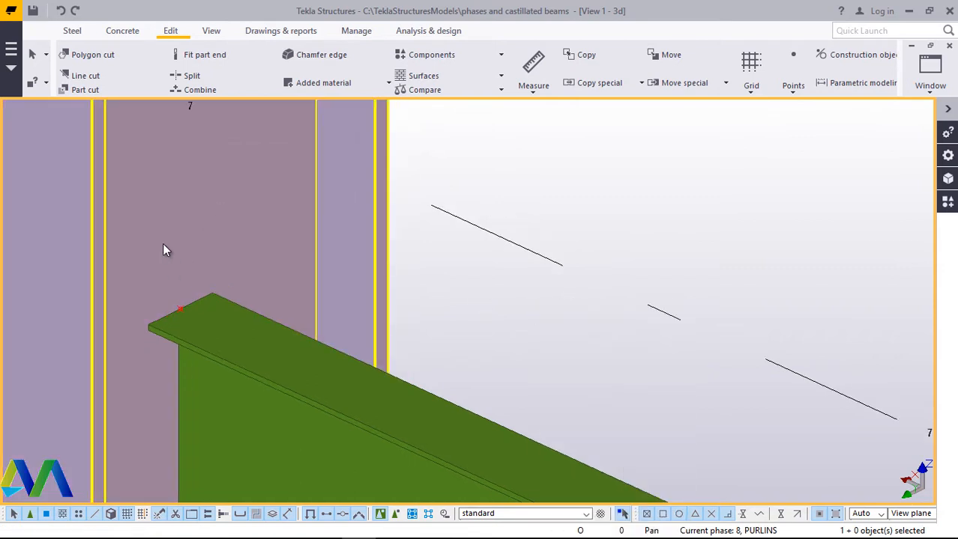
- Examine both ends of the lower beam where they meet the columns
scroll(166, 241, "down", 8)
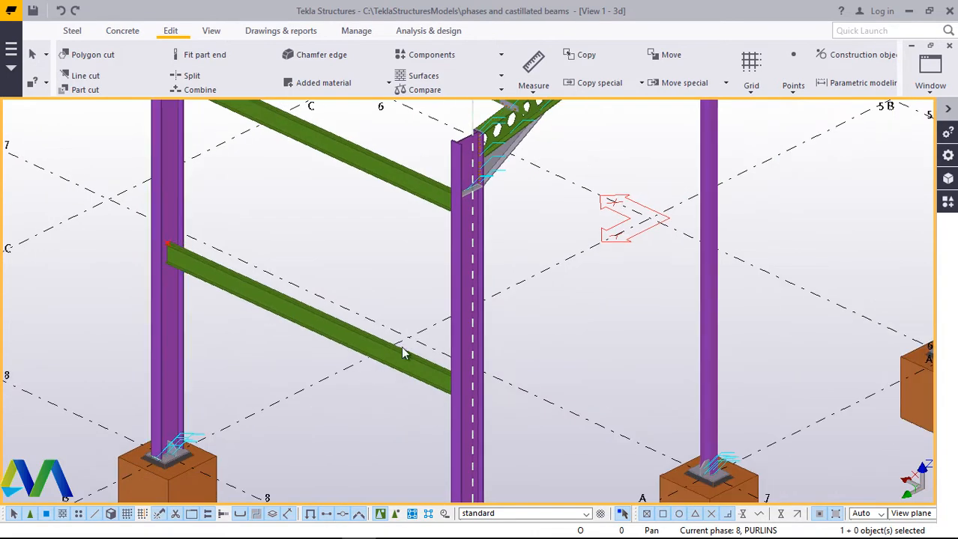
scroll(455, 382, "up", 6)
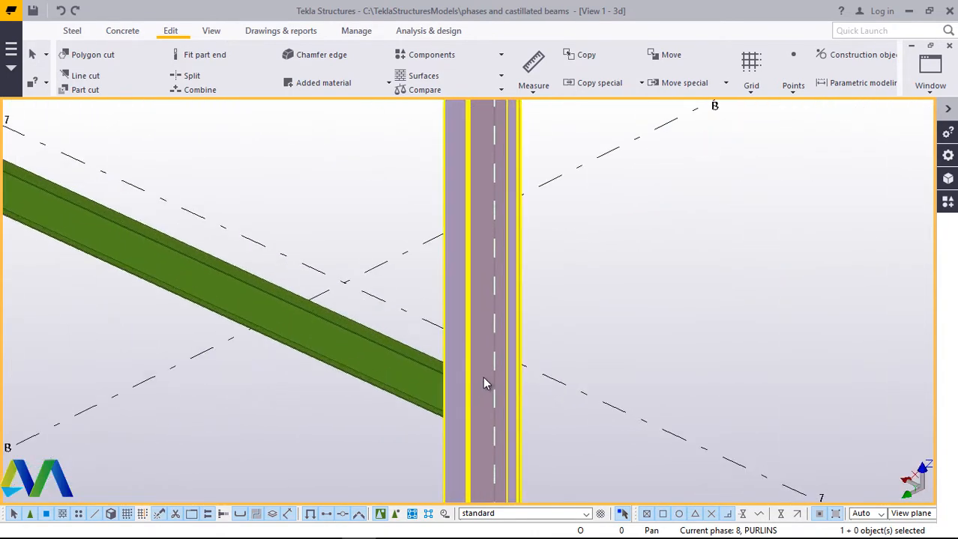
scroll(472, 382, "up", 2)
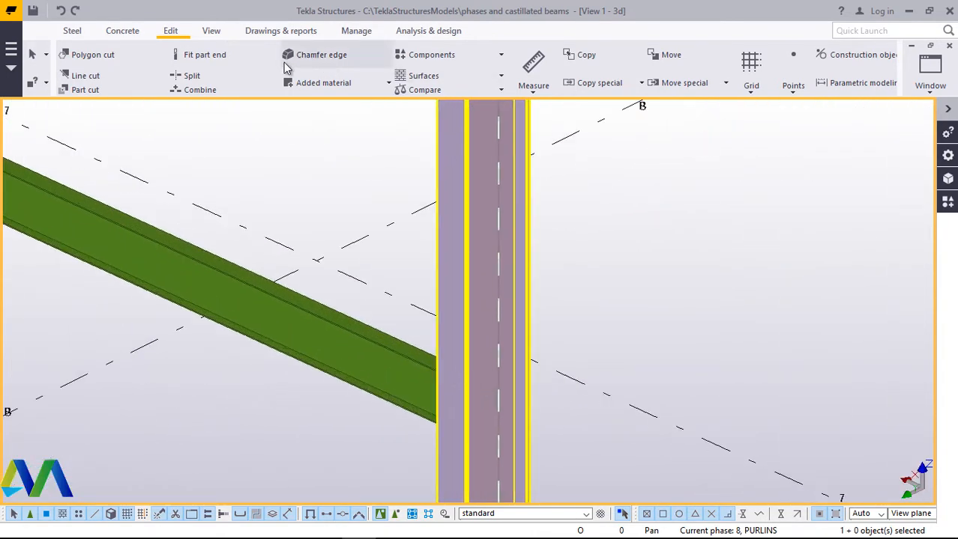
scroll(491, 438, "down", 3)
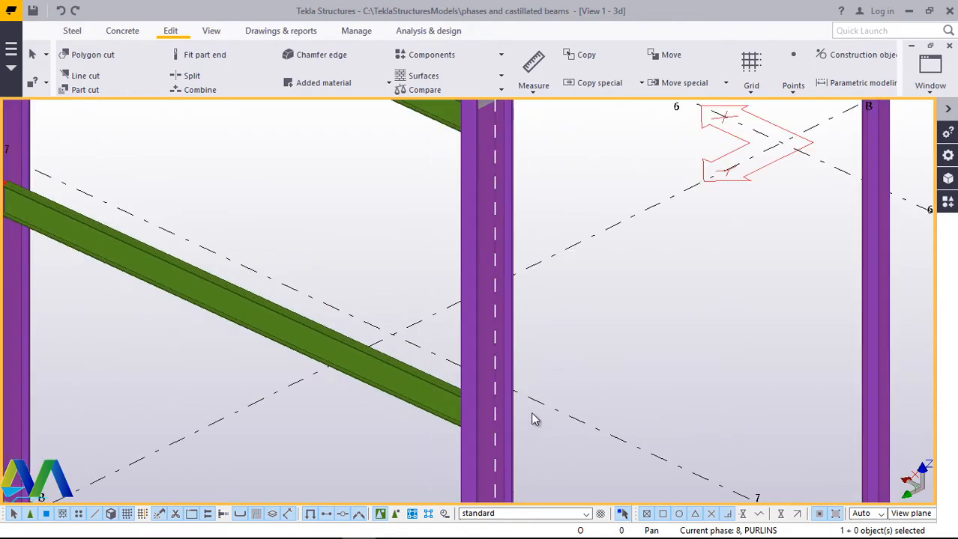
scroll(404, 338, "down", 5)
scroll(343, 333, "up", 4)
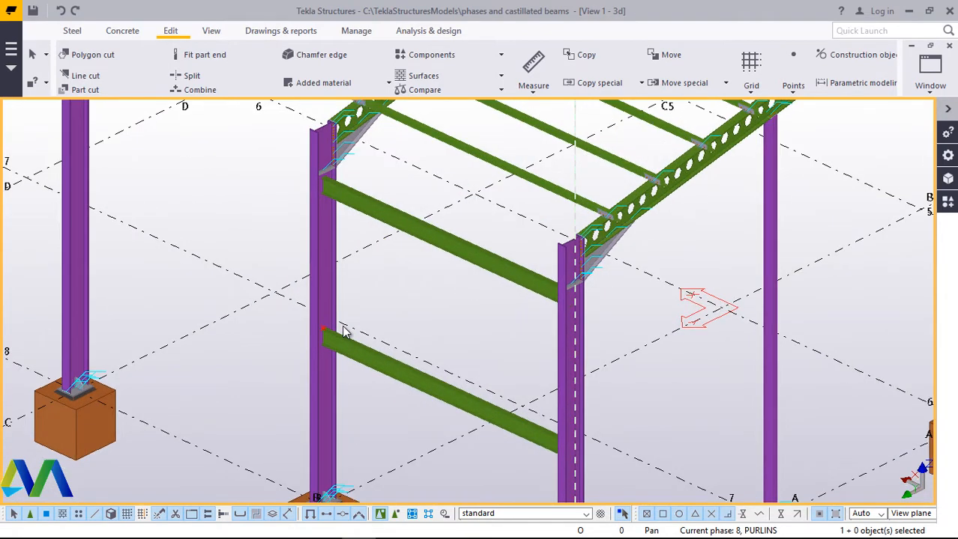
scroll(346, 344, "up", 2)
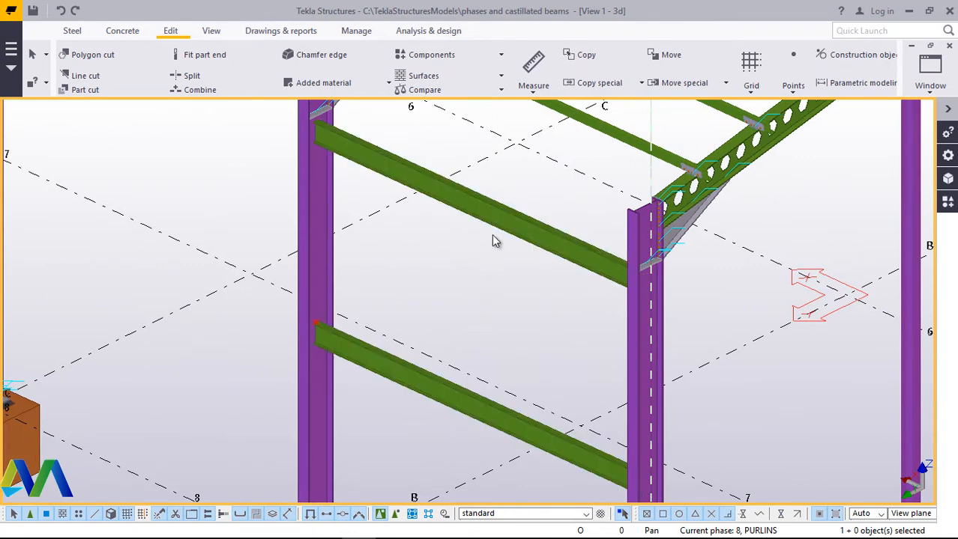
scroll(639, 479, "up", 1)
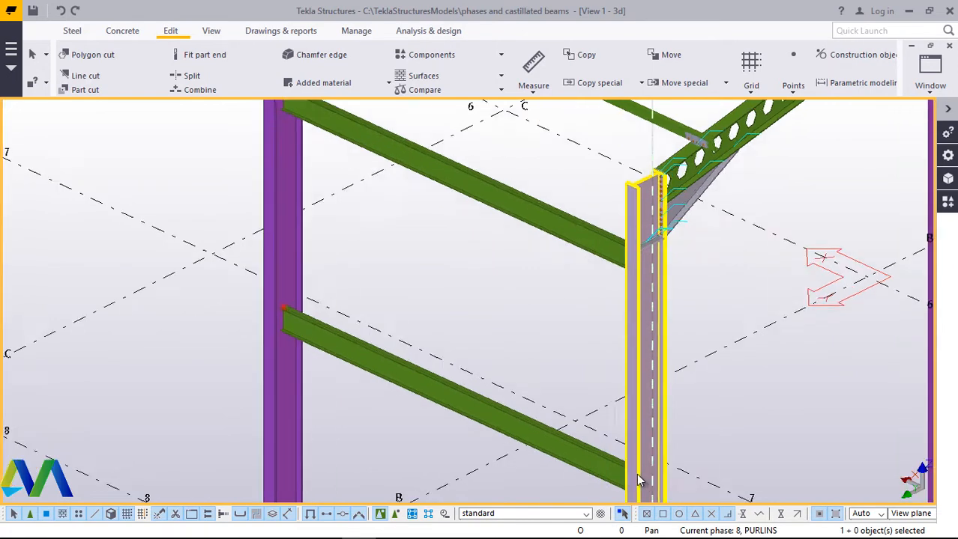
scroll(639, 479, "up", 2)
- Set the rotation centre at the lower beam's far end, orbit to expose its top flange there, and interrupt the command
left_click(213, 30)
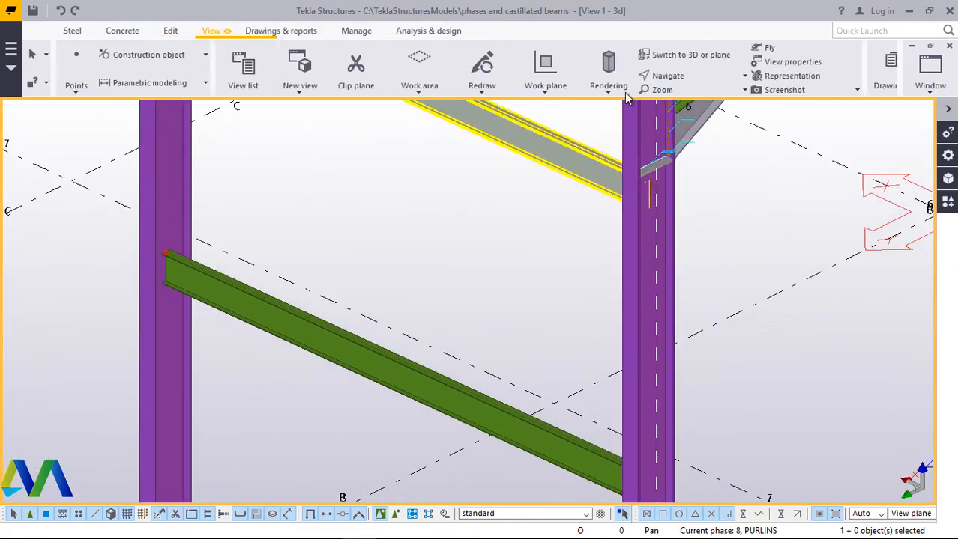
left_click(540, 78)
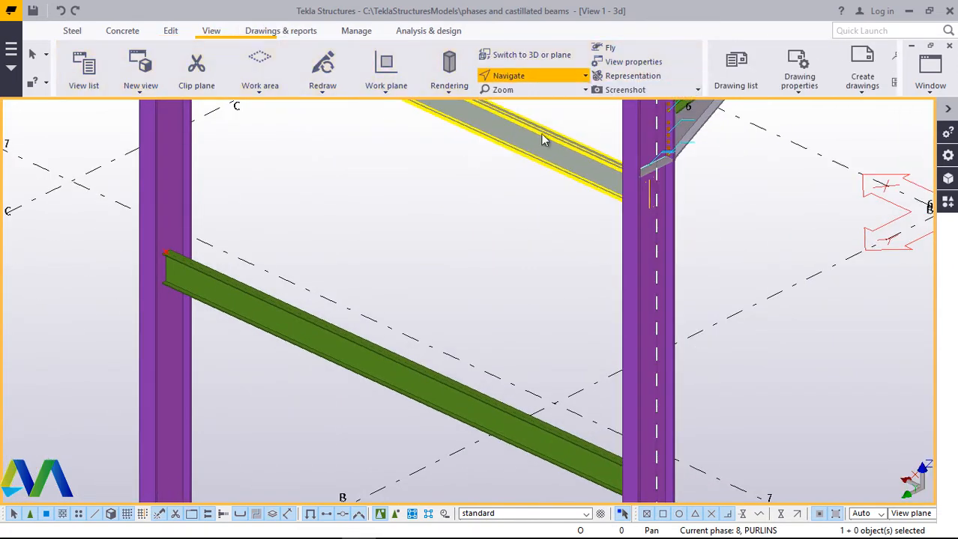
left_click(633, 465)
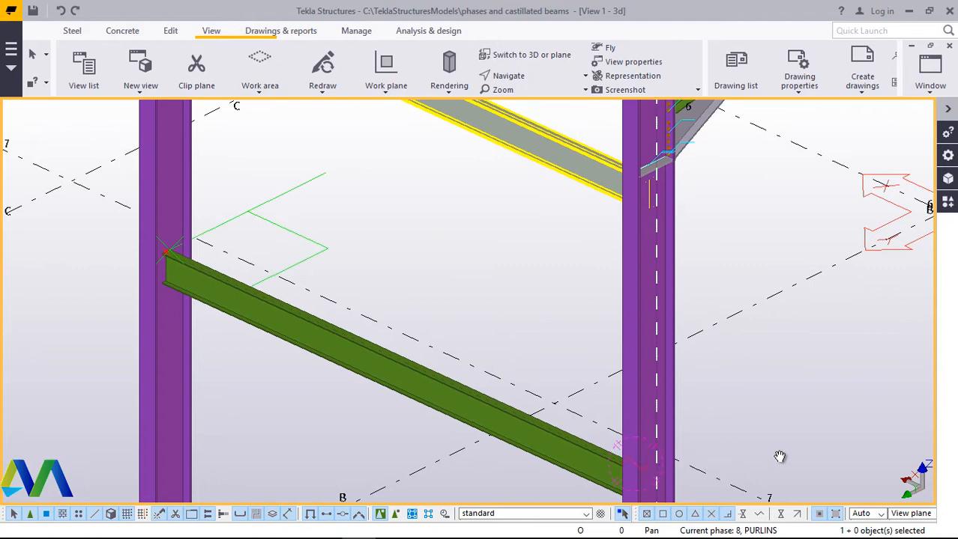
left_click_drag(780, 457, 648, 443)
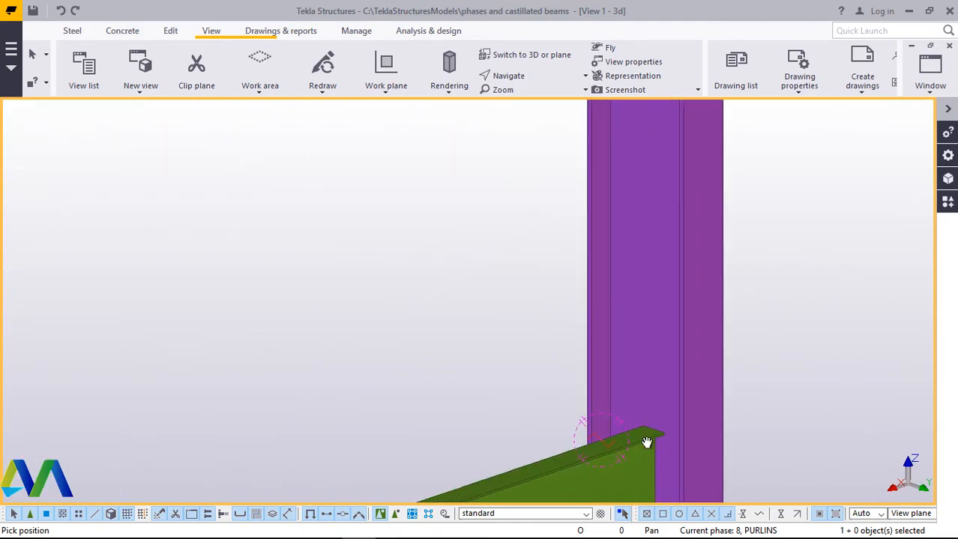
right_click(463, 314)
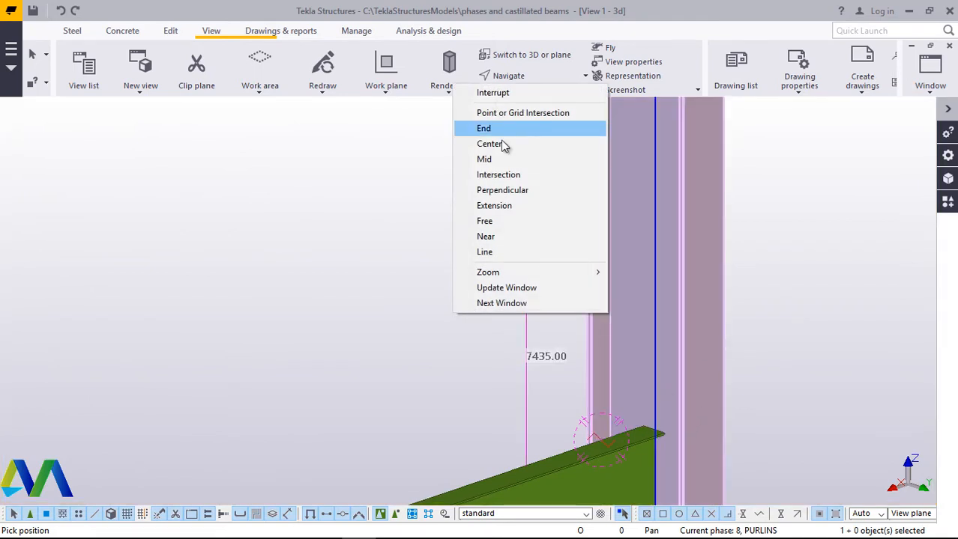
left_click(487, 92)
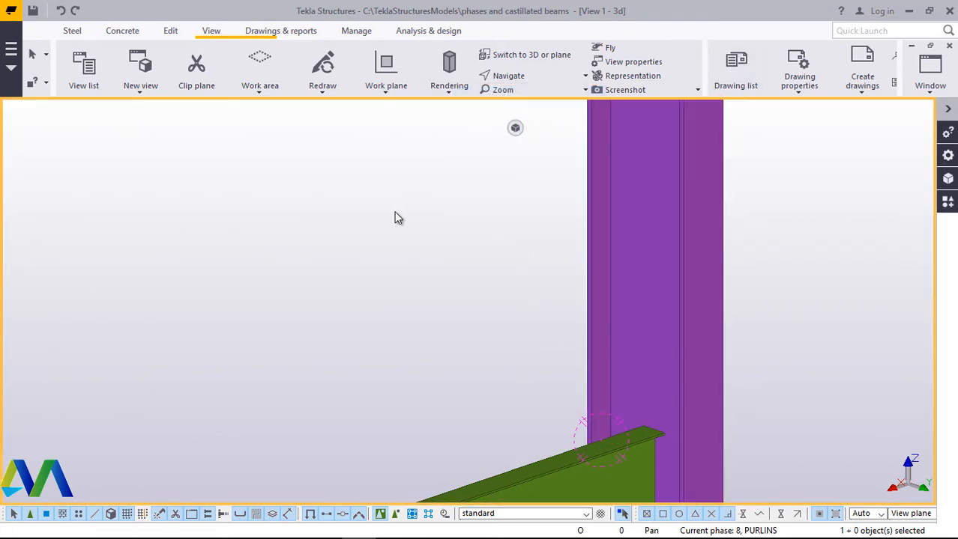
- Add 1 divided line point between the top flange corners at the lower beam's opposite end and close the point settings
left_click(171, 32)
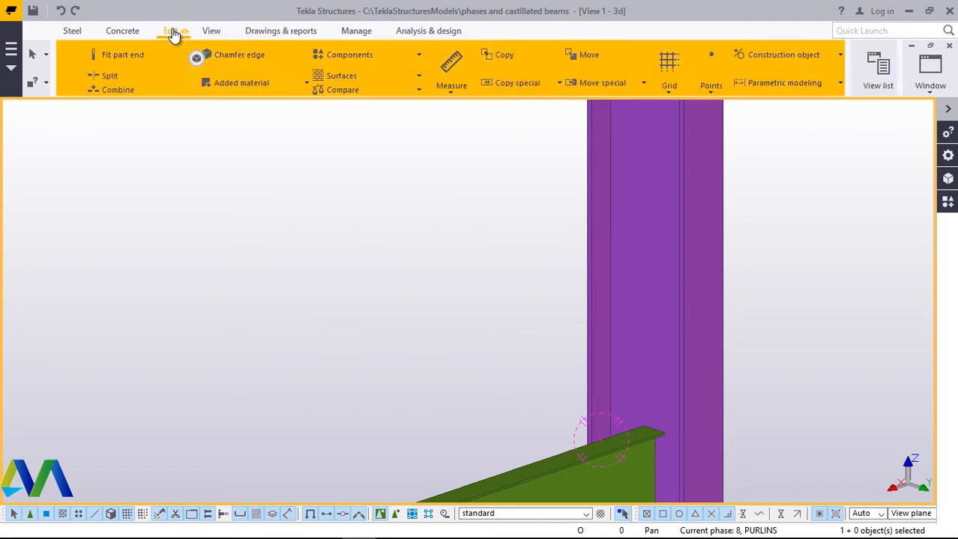
left_click(794, 89)
left_click(800, 111)
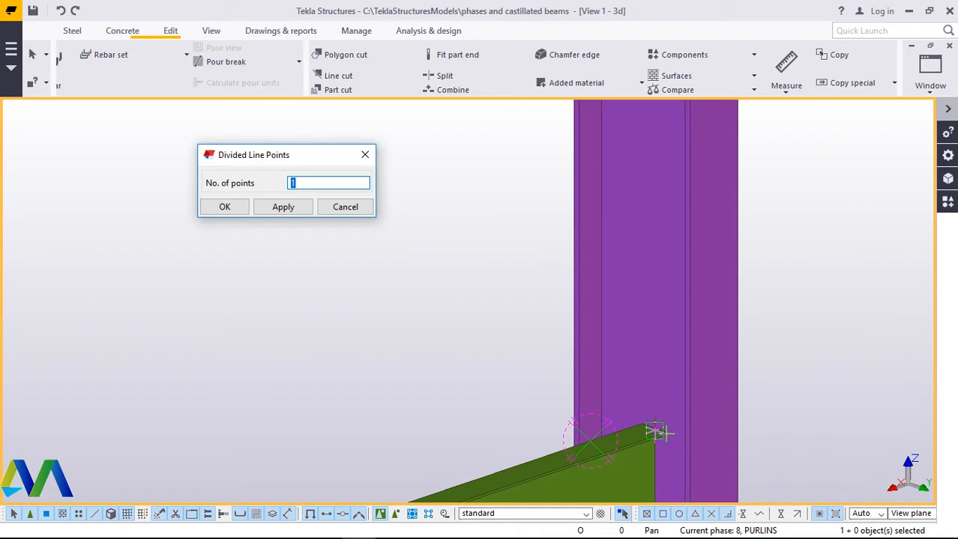
scroll(656, 433, "up", 5)
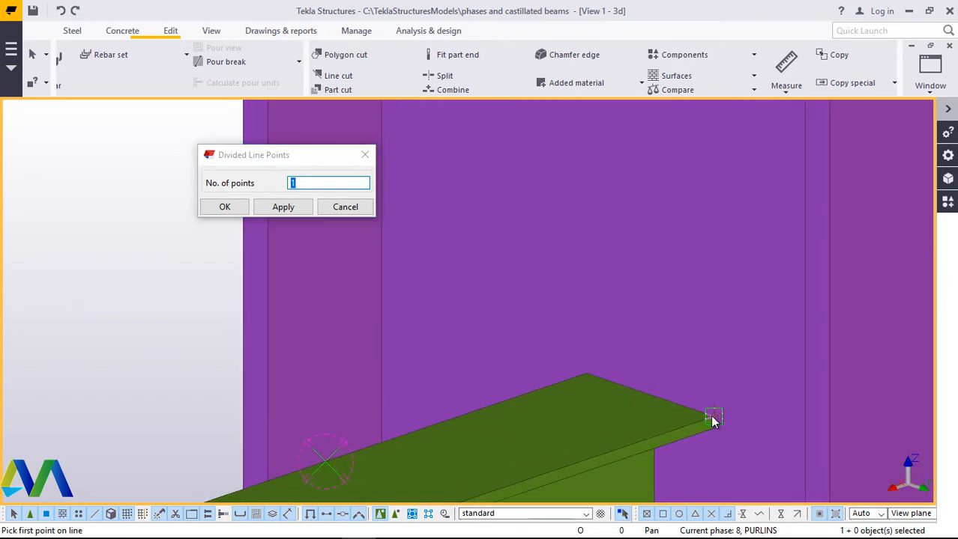
left_click(712, 417)
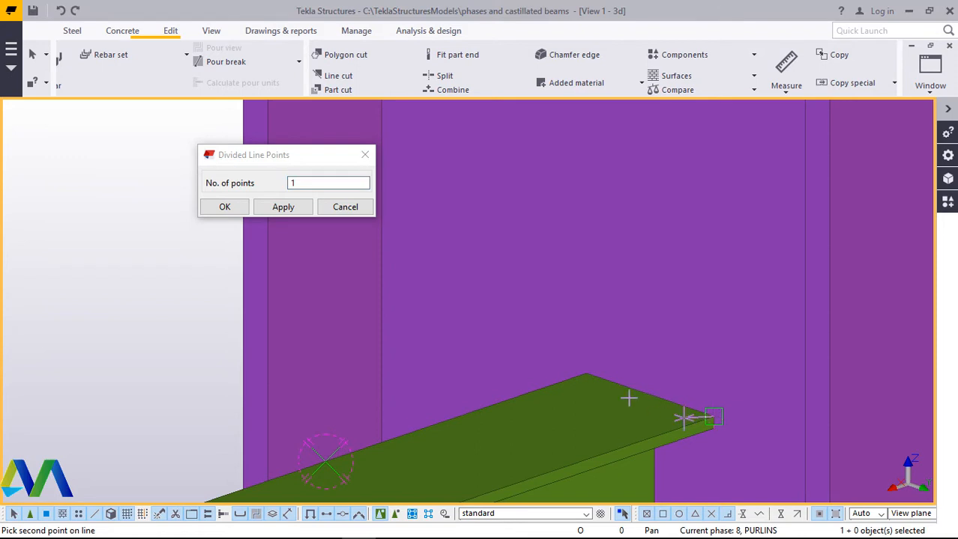
left_click(586, 373)
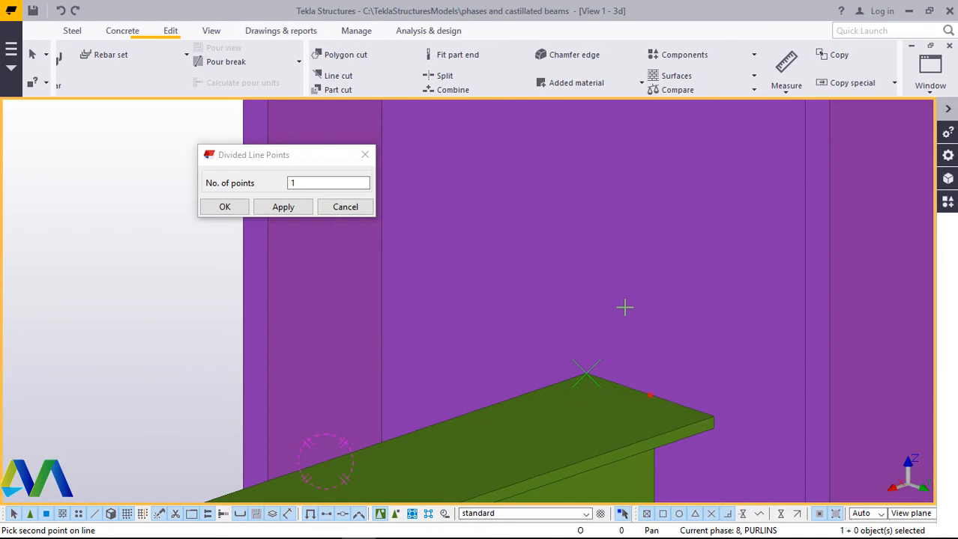
right_click(609, 310)
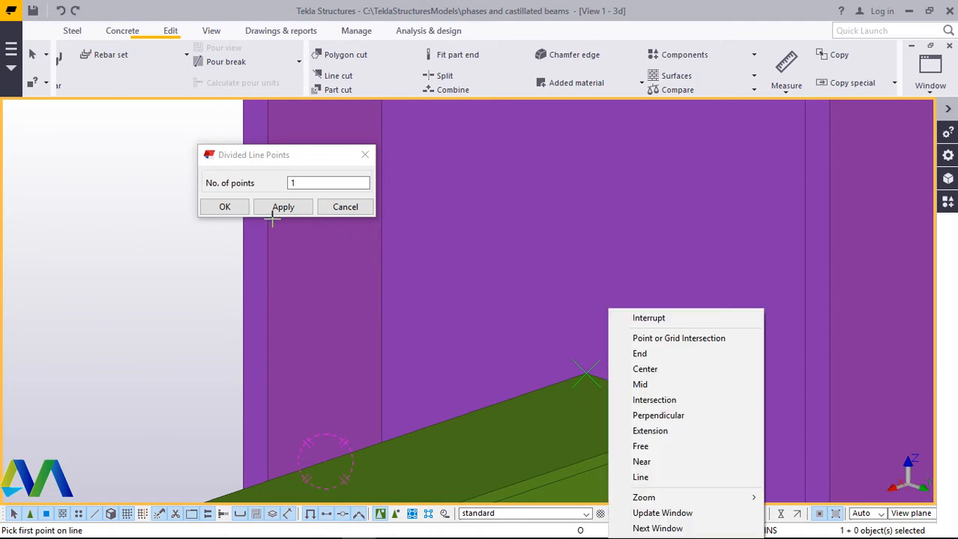
left_click(656, 314)
left_click(224, 207)
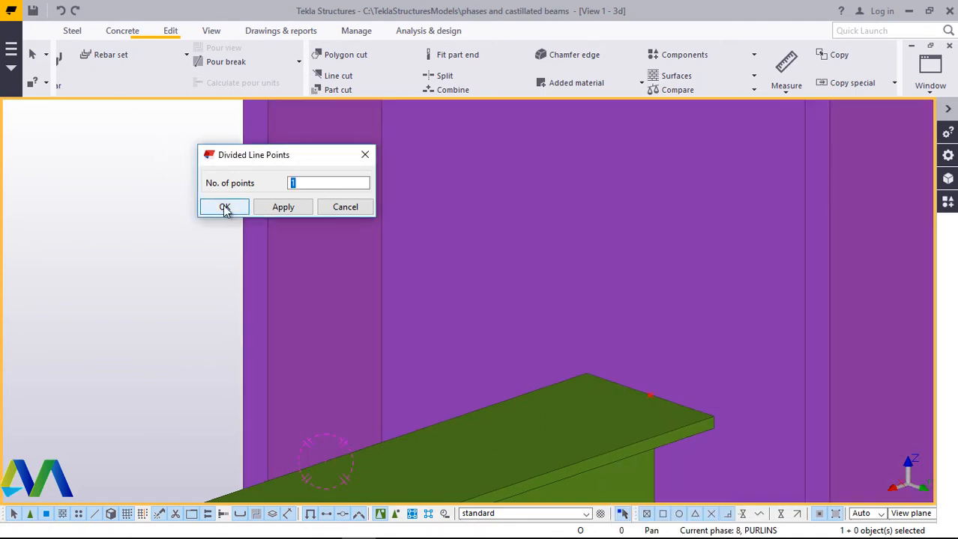
- Add 1 divided line point between the top flange midpoints at the lower beam's two ends and close the point settings
scroll(598, 281, "down", 3)
scroll(598, 280, "down", 6)
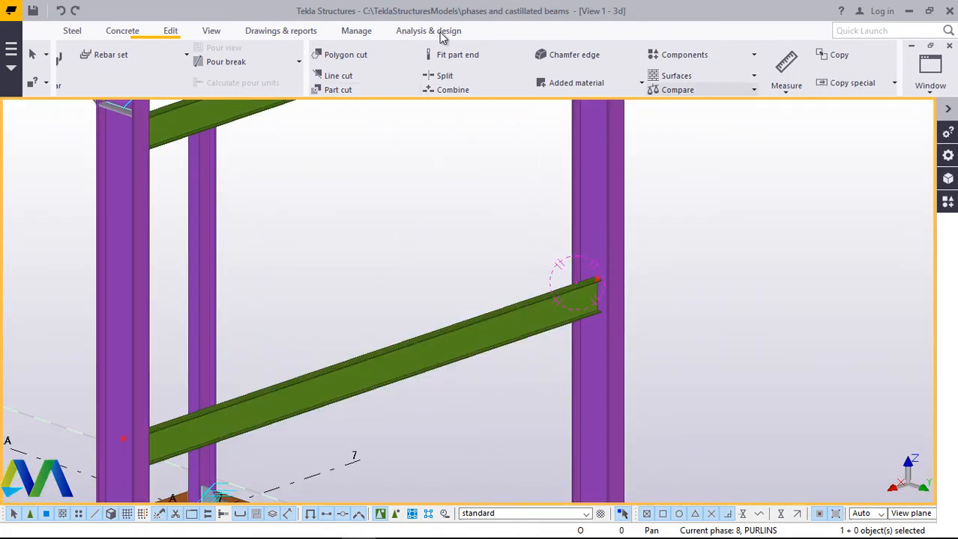
left_click_drag(172, 36, 796, 89)
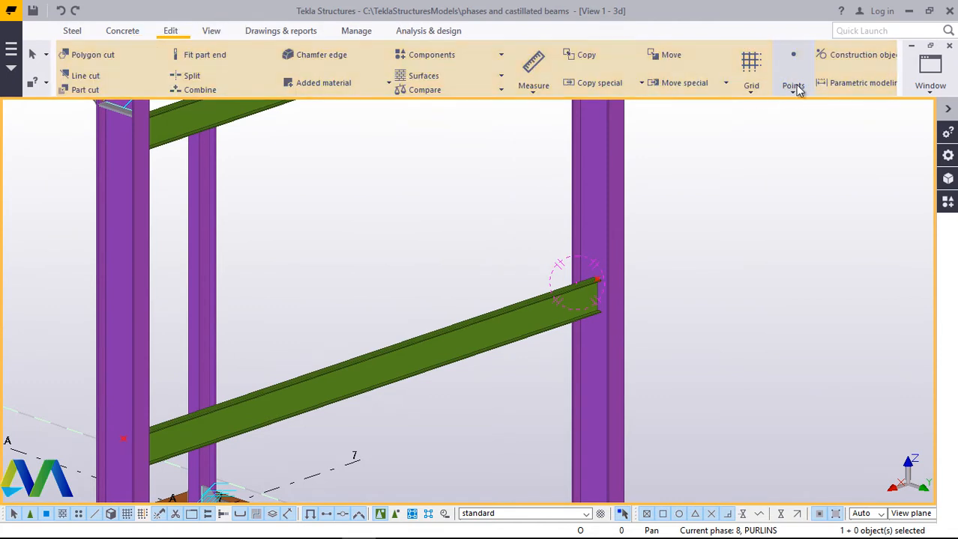
left_click(792, 82)
left_click(799, 111)
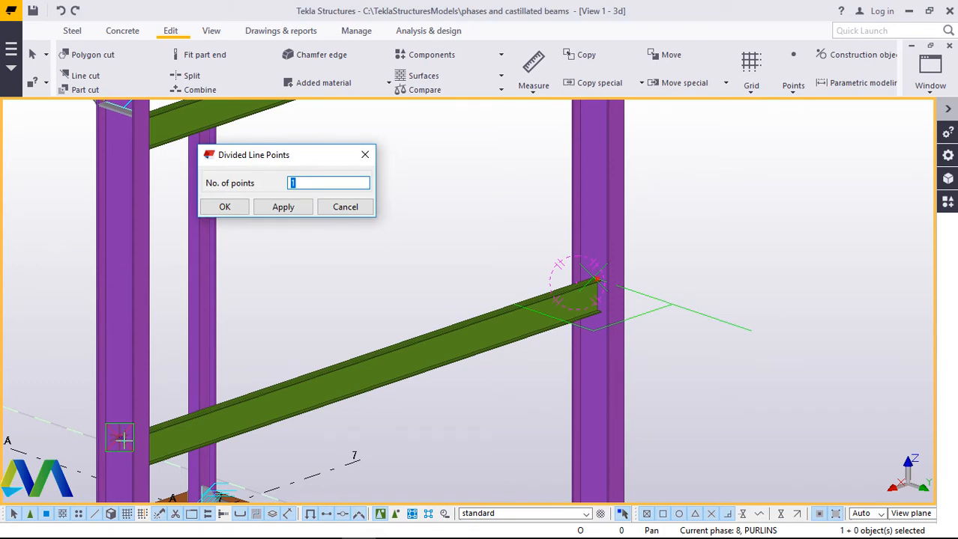
scroll(122, 440, "up", 5)
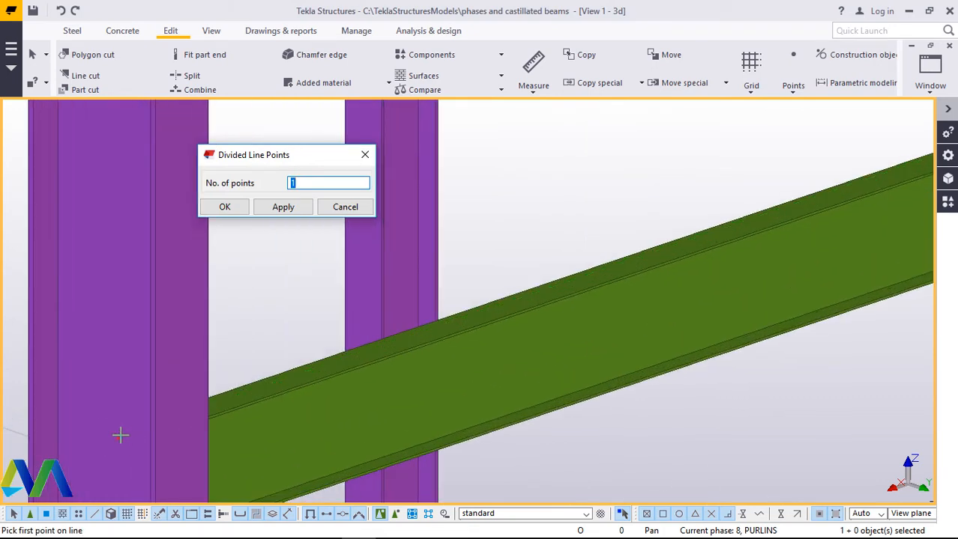
left_click(121, 435)
scroll(210, 421, "down", 3)
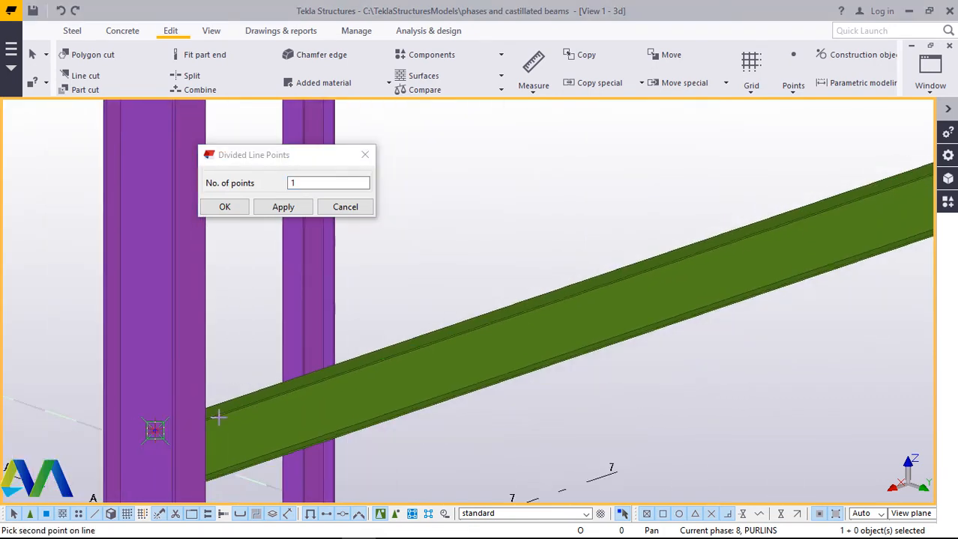
scroll(305, 376, "down", 4)
scroll(474, 327, "up", 6)
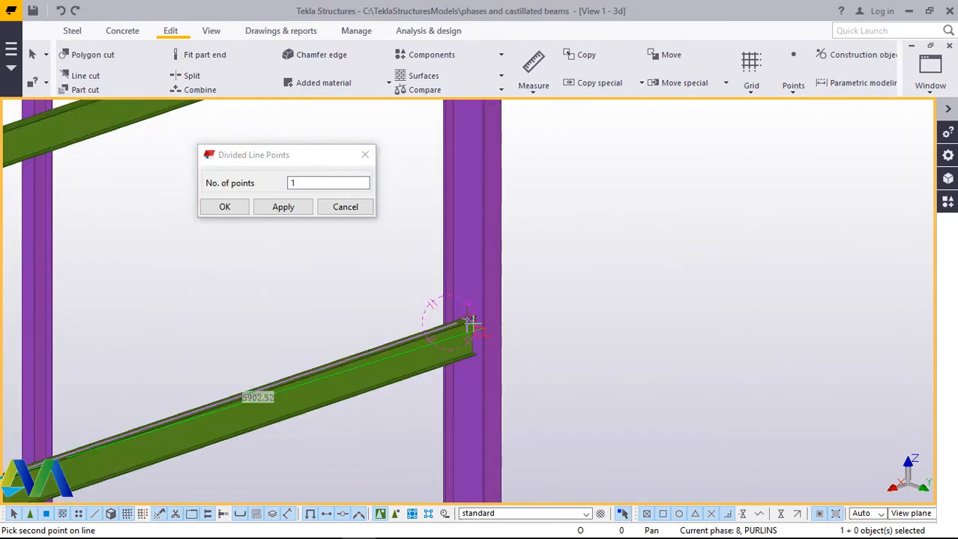
scroll(463, 318, "up", 4)
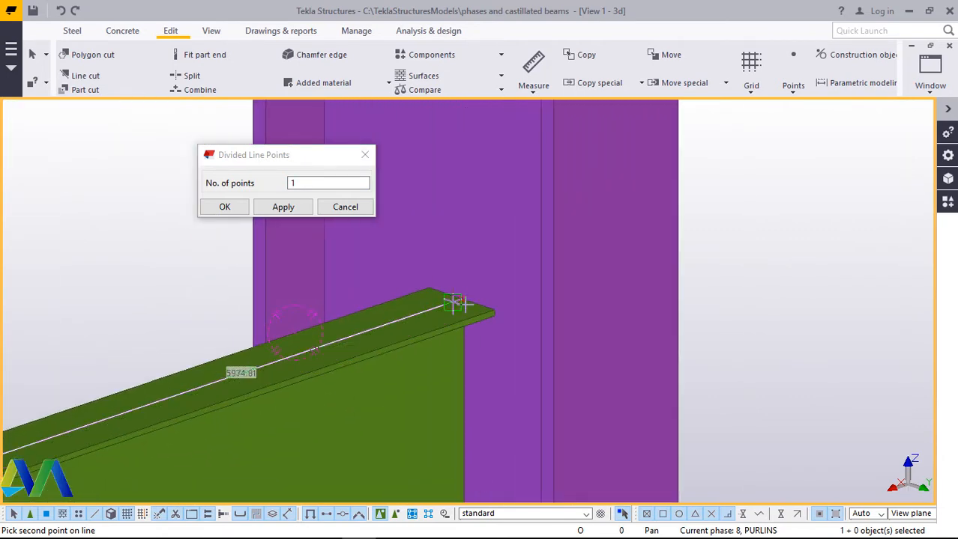
left_click(462, 304)
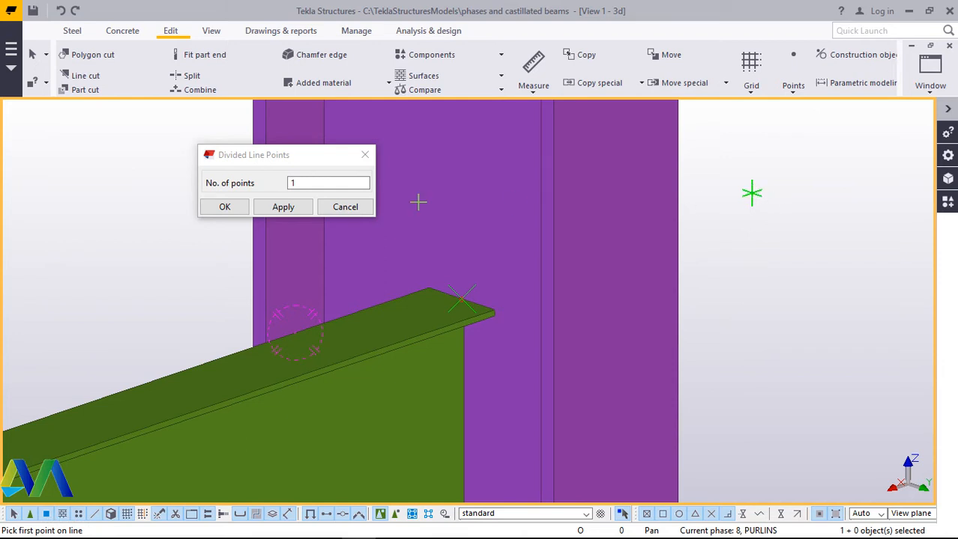
right_click(752, 194)
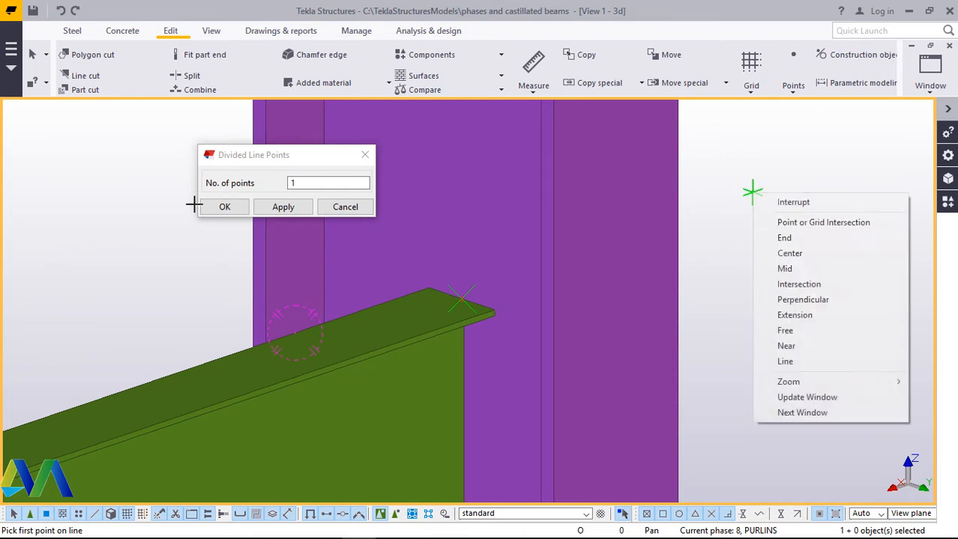
left_click(770, 201)
left_click(225, 208)
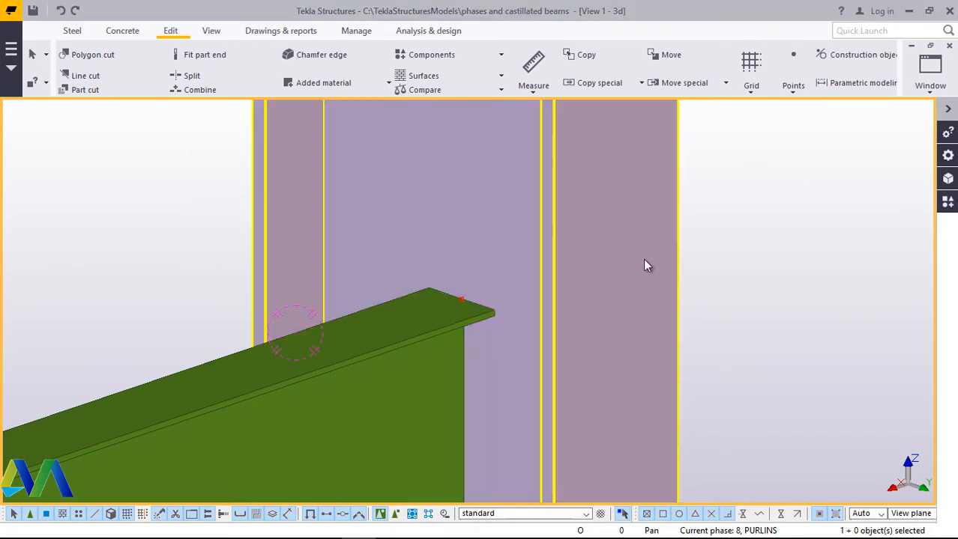
- Examine the mid-span point on the lower beam's top flange in relation to the two end points
scroll(639, 267, "down", 2)
scroll(595, 268, "down", 2)
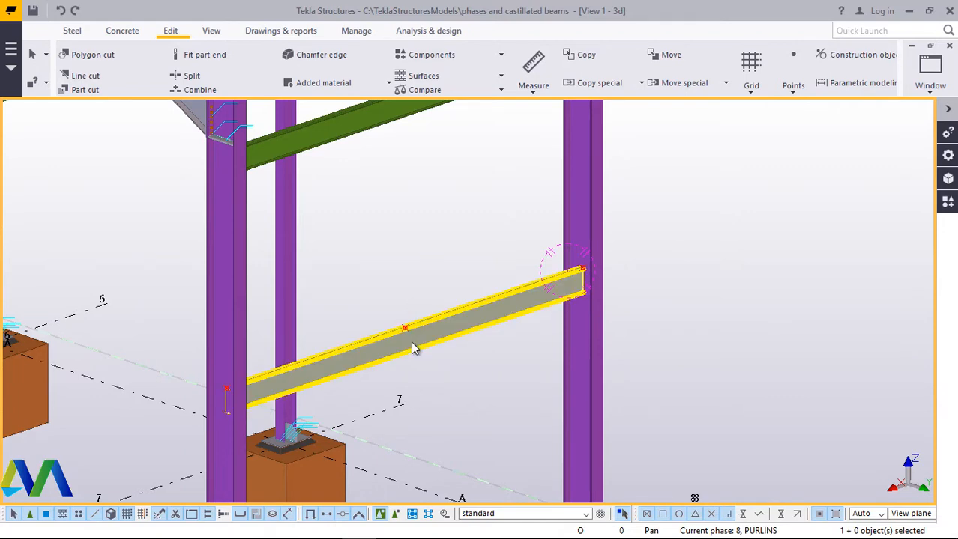
scroll(232, 388, "up", 1)
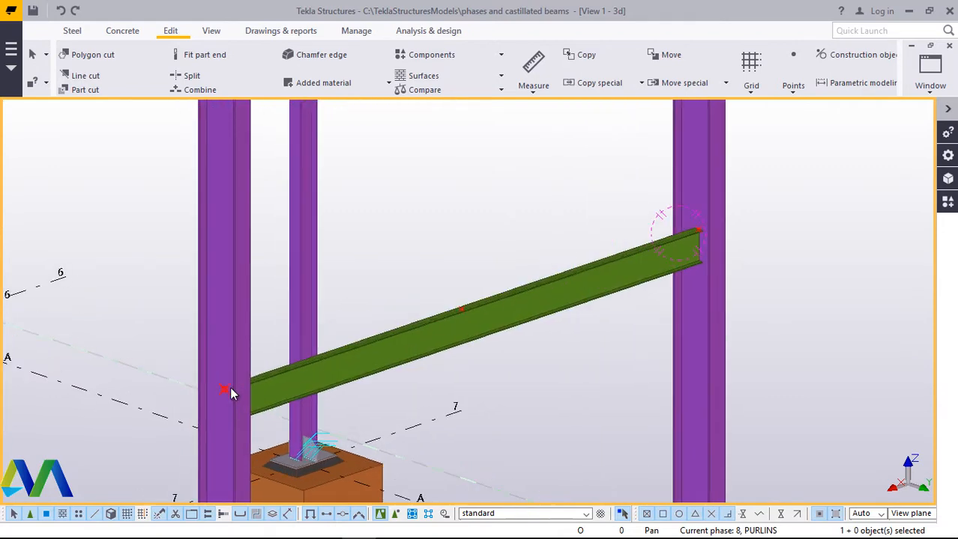
scroll(230, 390, "up", 1)
scroll(226, 413, "down", 2)
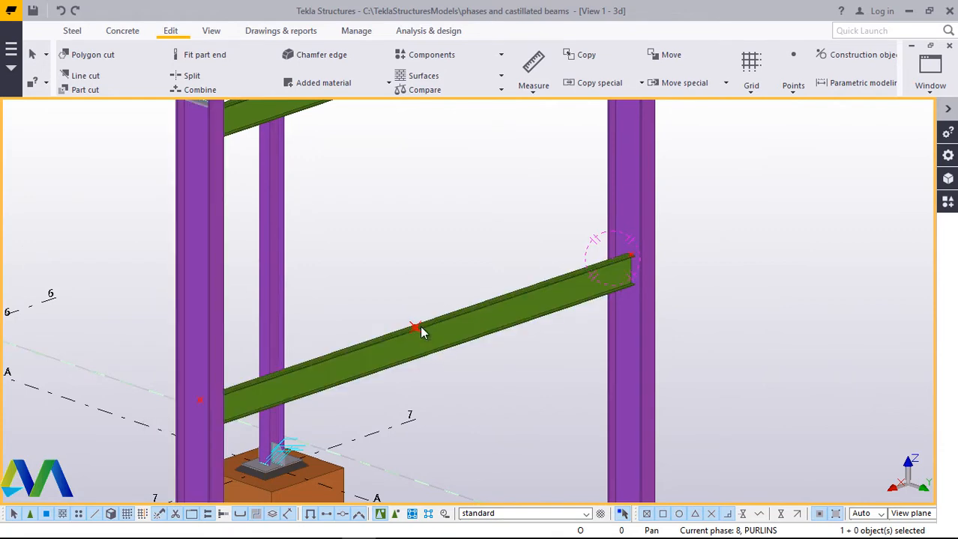
scroll(341, 337, "down", 2)
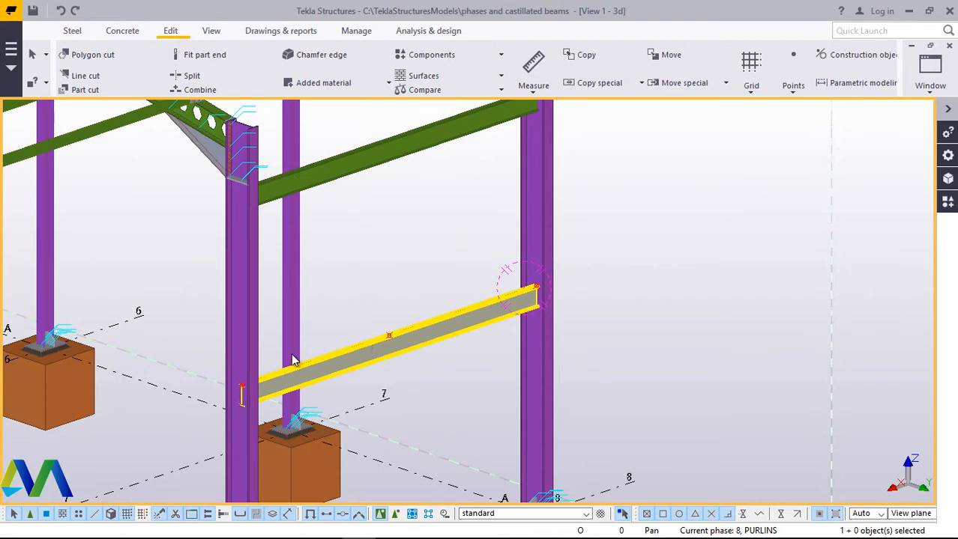
scroll(232, 393, "up", 4)
scroll(228, 404, "up", 2)
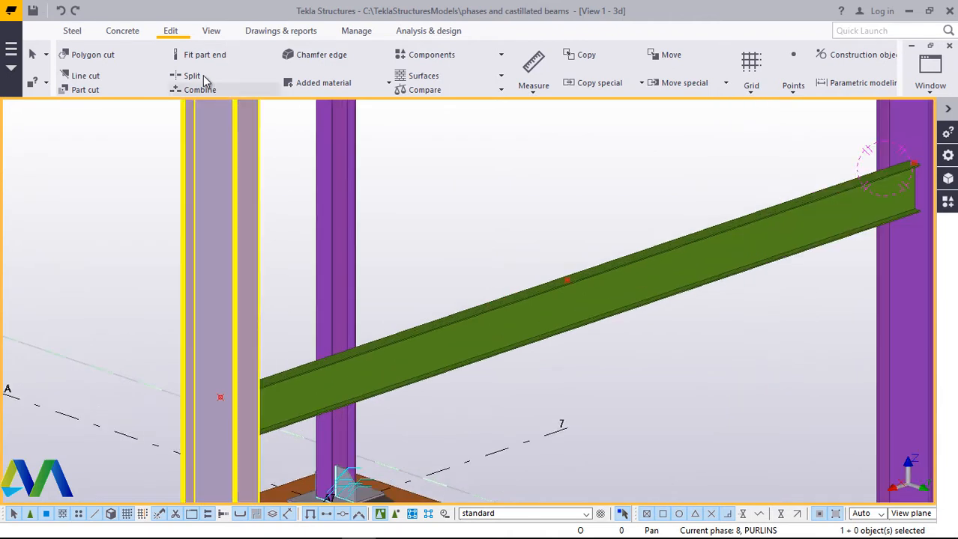
- Add 1 divided line point between the lower beam's near-end and mid-span points and close the point settings
left_click(795, 93)
left_click(800, 114)
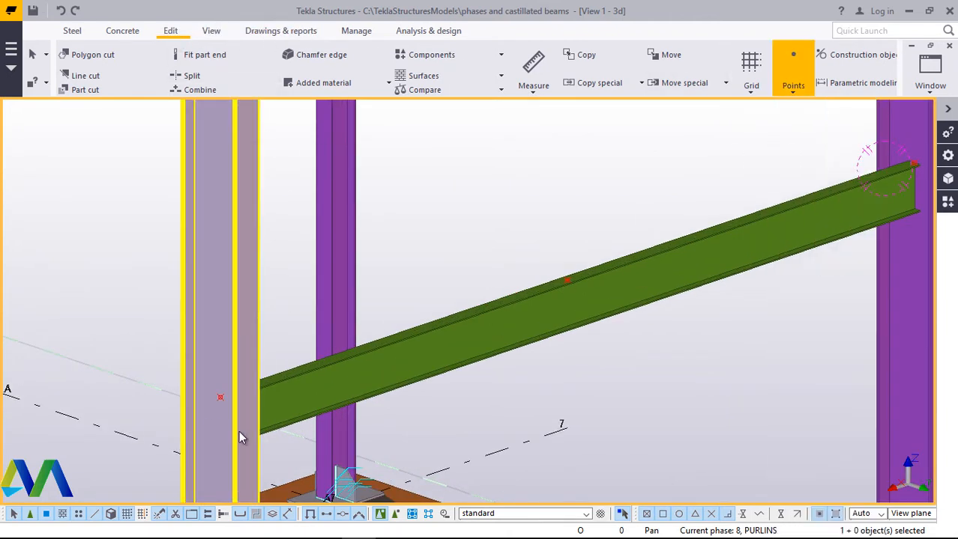
left_click(220, 397)
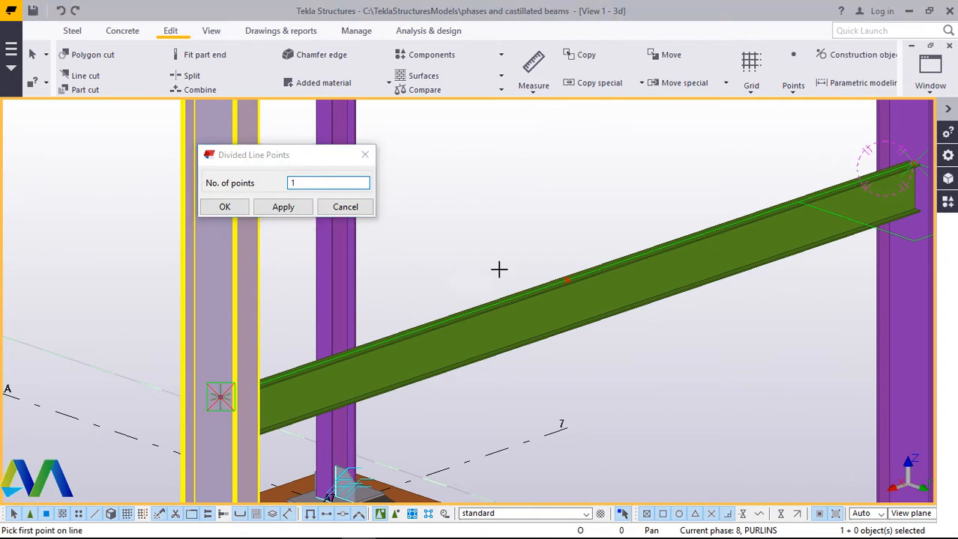
left_click(567, 278)
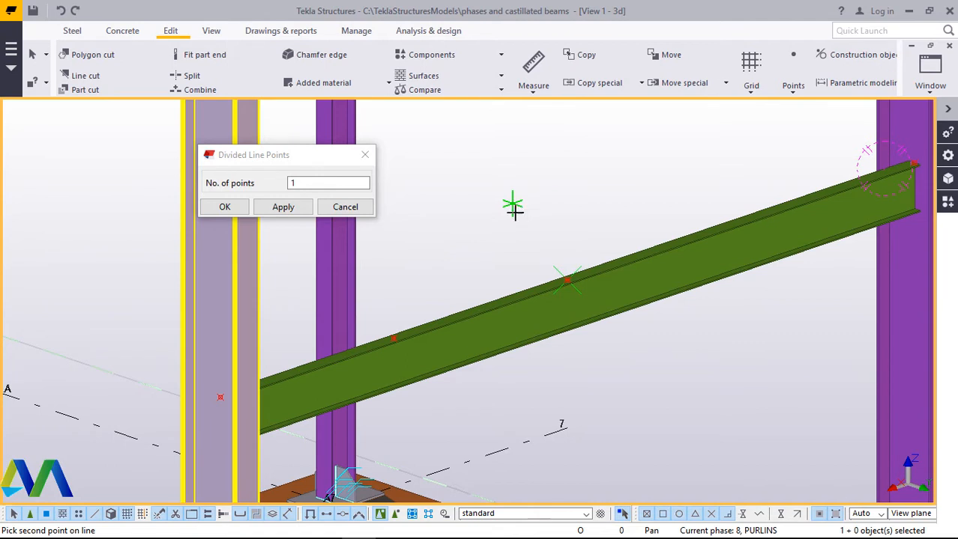
right_click(513, 205)
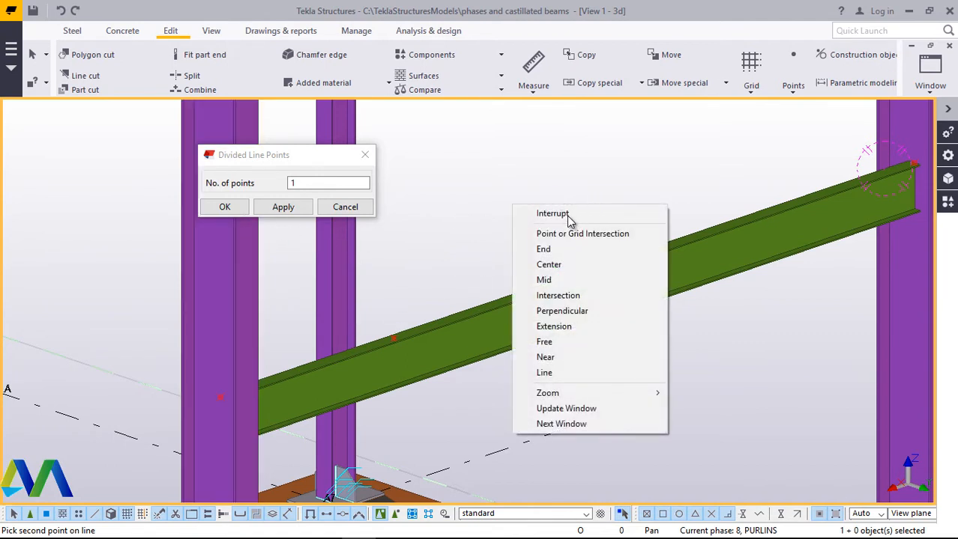
left_click(562, 215)
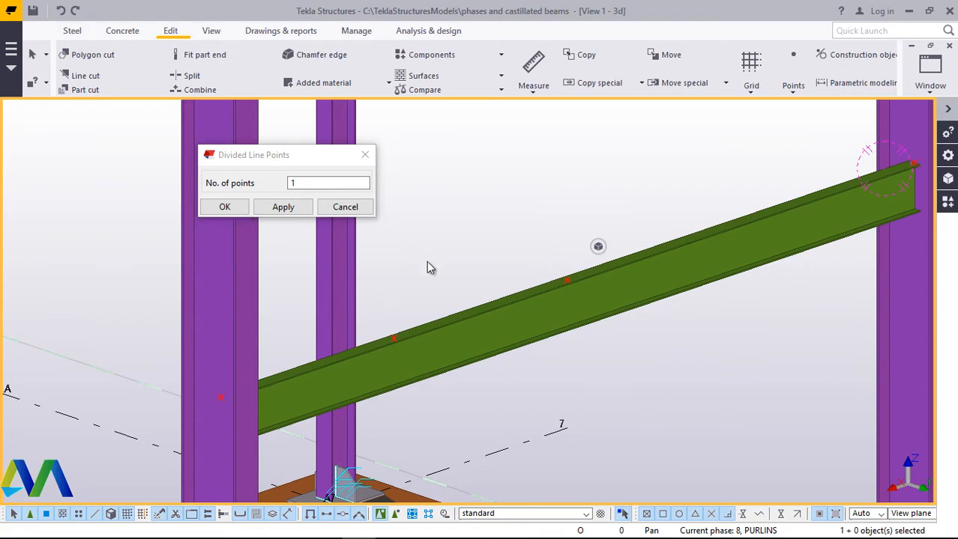
left_click(365, 155)
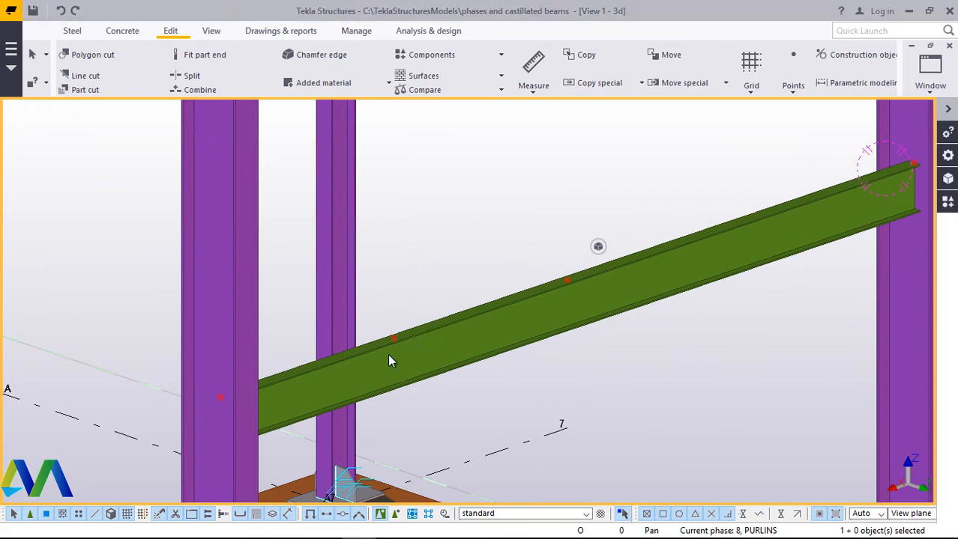
- Examine the quarter-span point and the spacing of the points along the lower beam
scroll(342, 379, "down", 5)
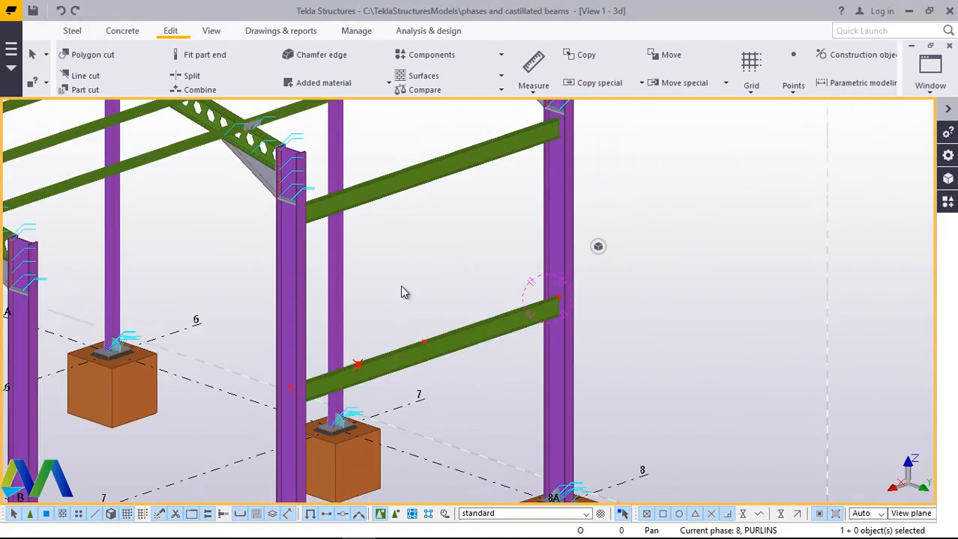
left_click(428, 337)
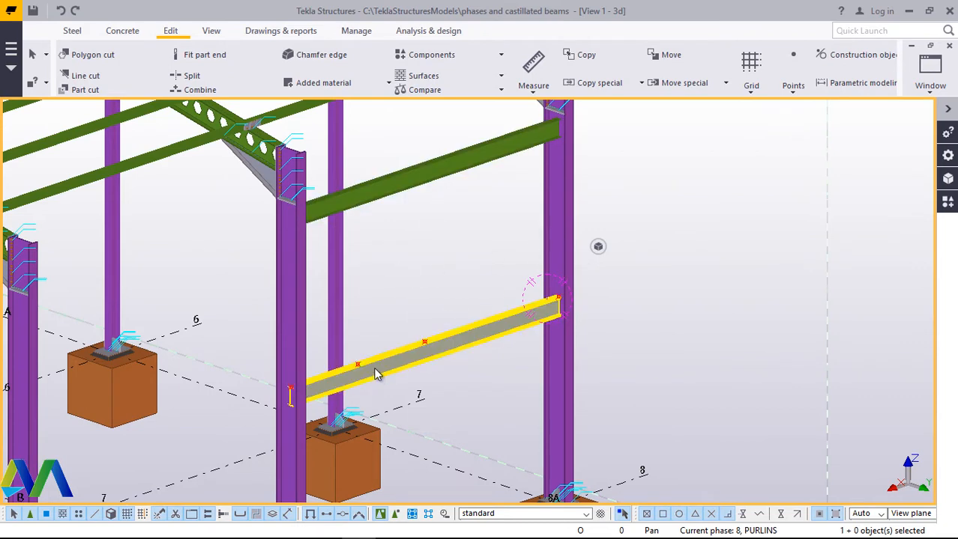
scroll(374, 365, "up", 4)
scroll(321, 376, "down", 6)
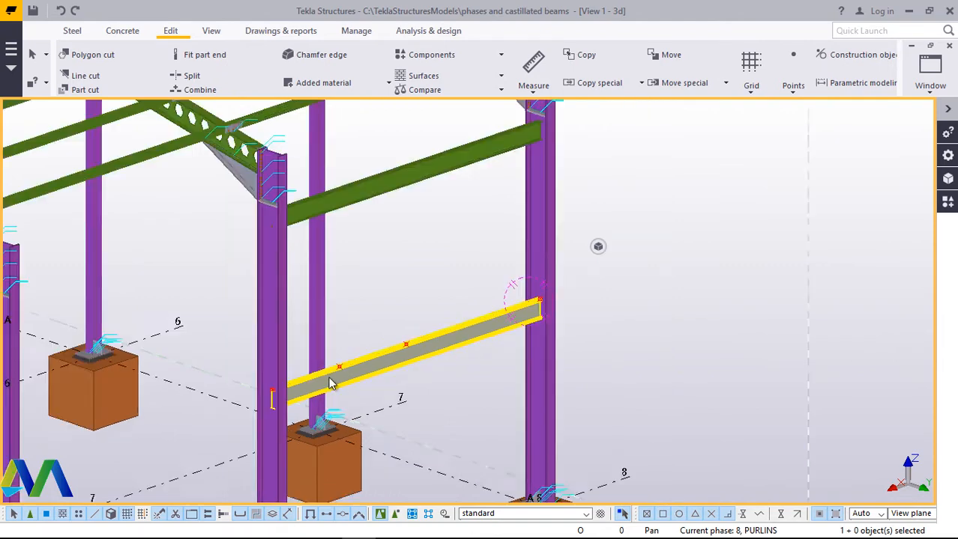
scroll(341, 374, "up", 5)
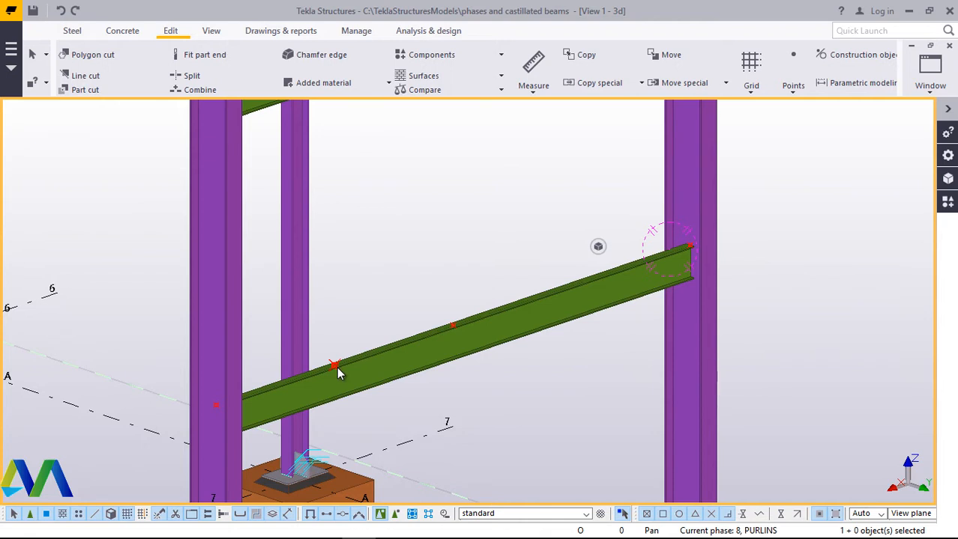
scroll(326, 373, "up", 2)
scroll(382, 322, "down", 2)
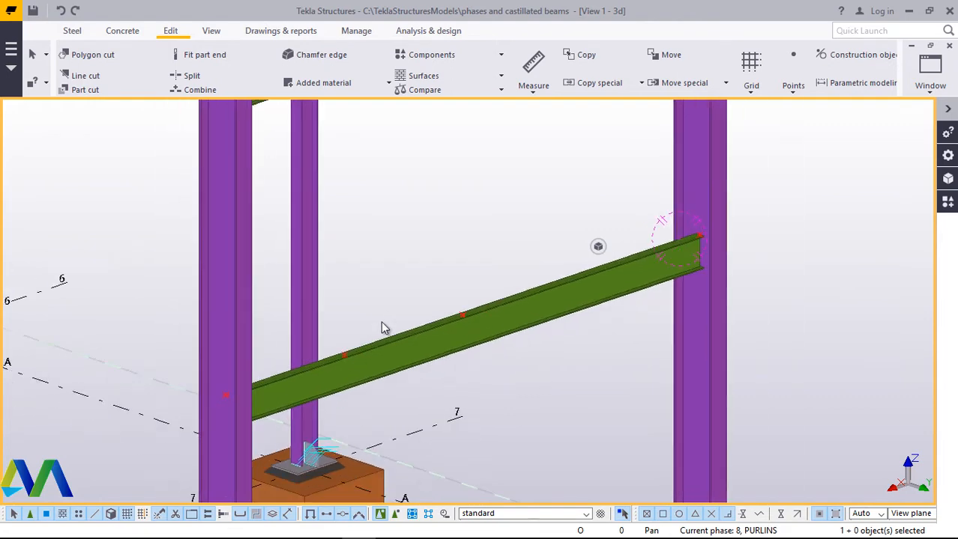
scroll(347, 364, "up", 2)
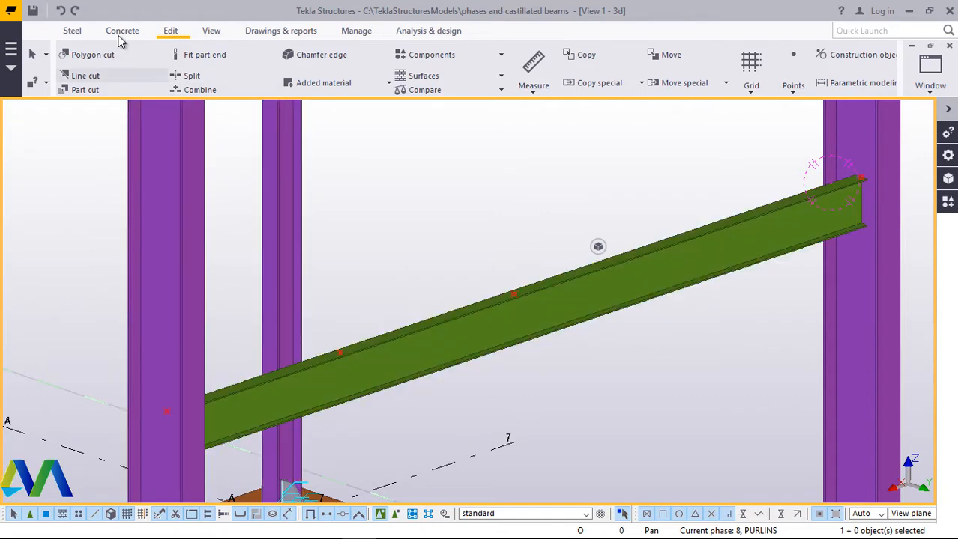
- Add 1 divided line point between the lower beam's mid-span and quarter-span points, then end the command and close its settings
left_click(792, 84)
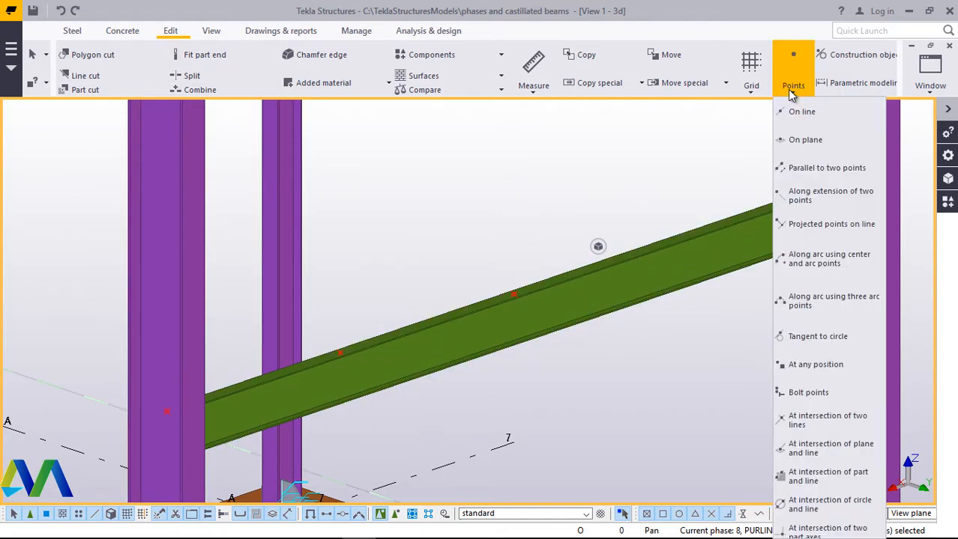
left_click(801, 111)
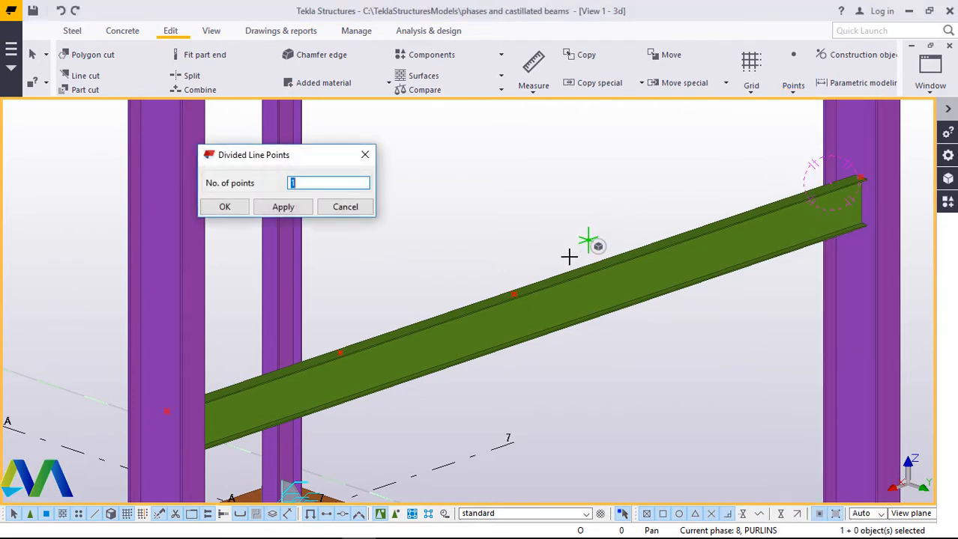
scroll(457, 319, "up", 1)
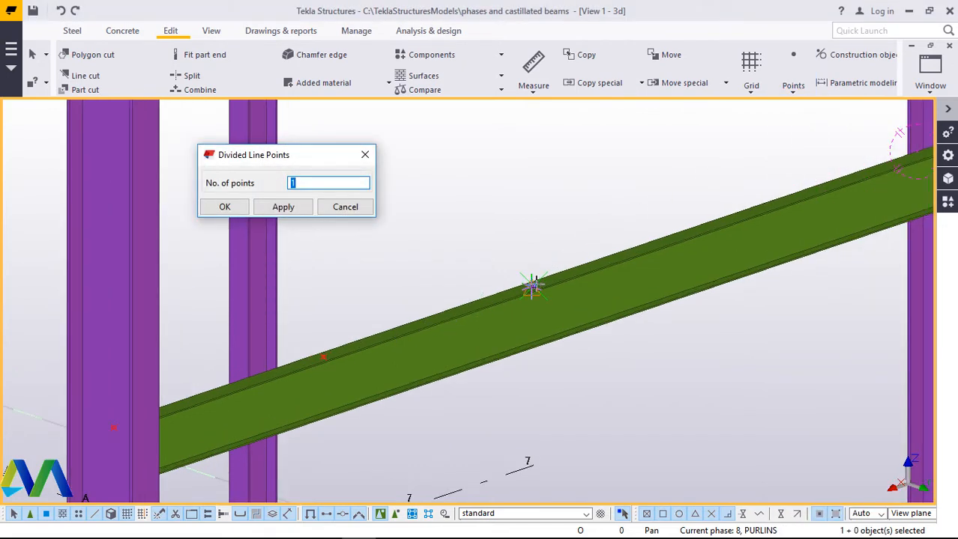
left_click(532, 285)
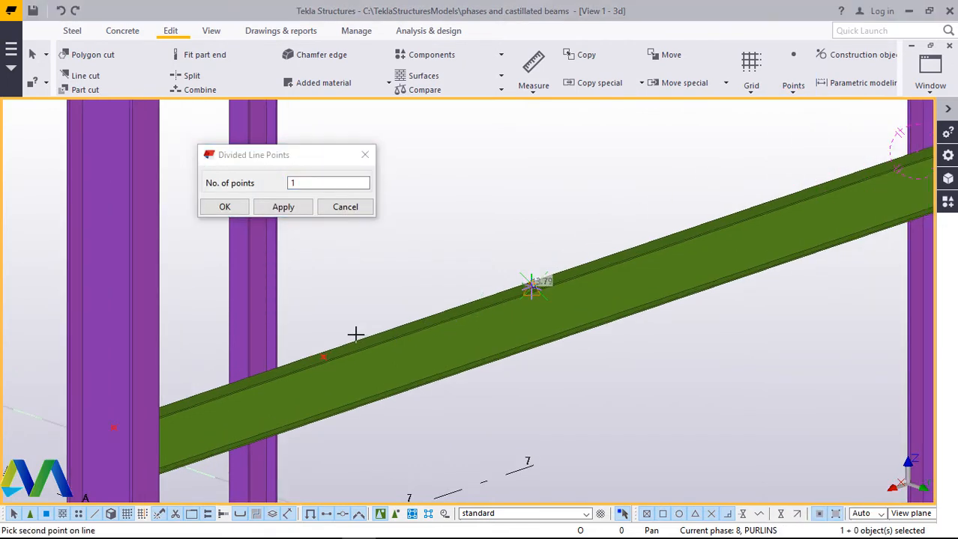
left_click(324, 359)
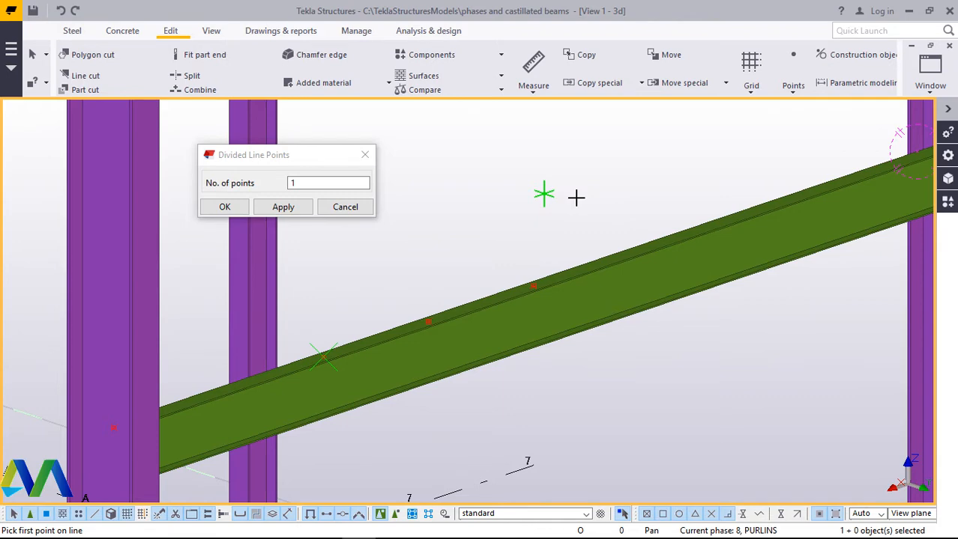
right_click(544, 194)
left_click(573, 203)
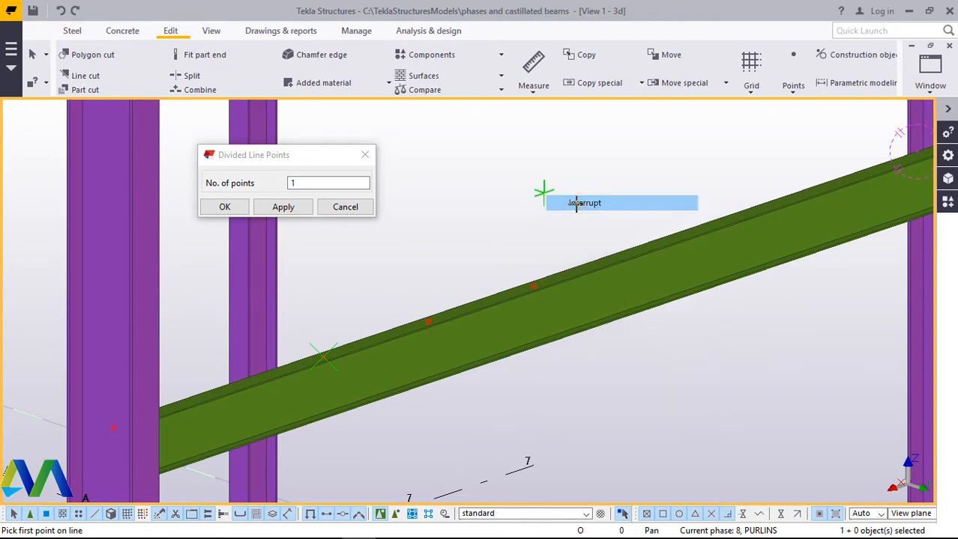
left_click(225, 209)
- Copy the quarter-span point one spacing towards the near end, measured from its neighbouring point on the mid-span side, and end the command
scroll(322, 356, "up", 2)
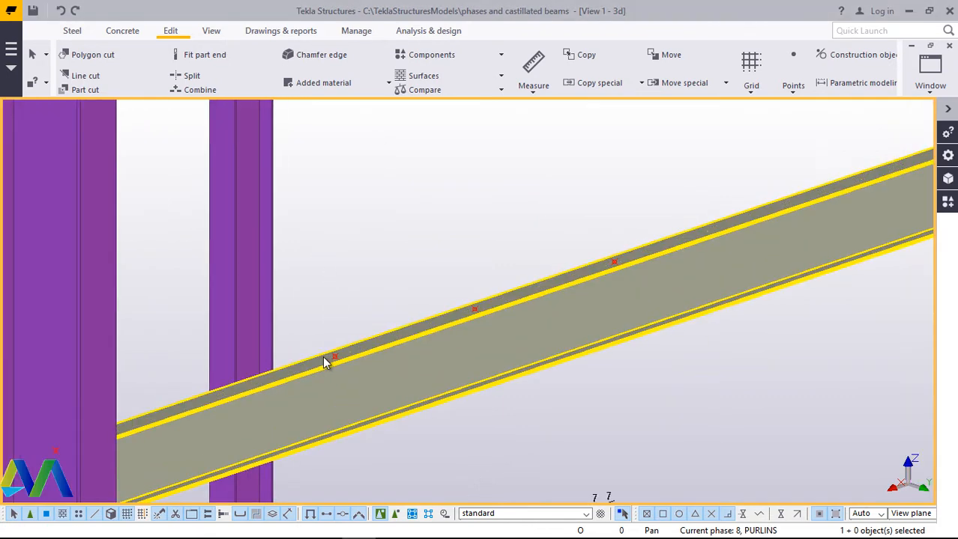
left_click(334, 360)
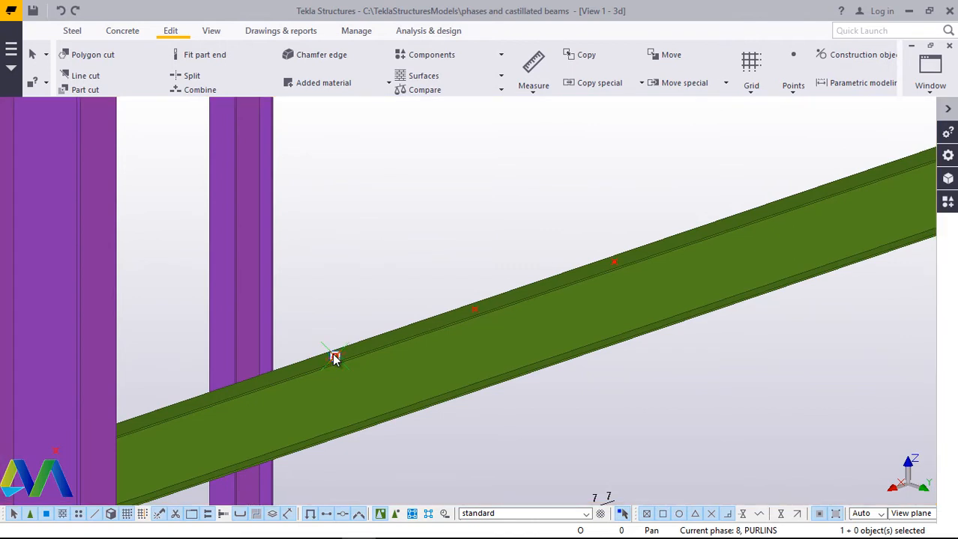
right_click(335, 358)
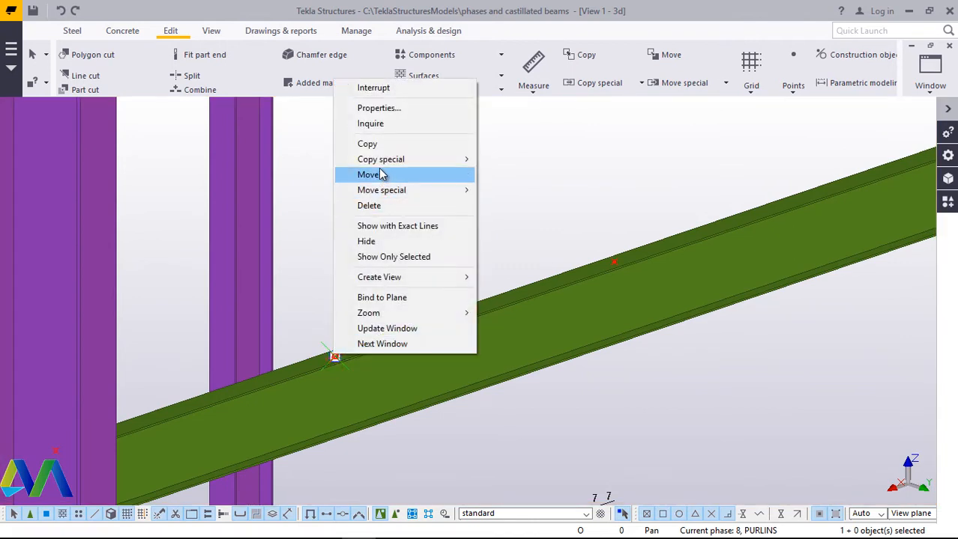
left_click(381, 143)
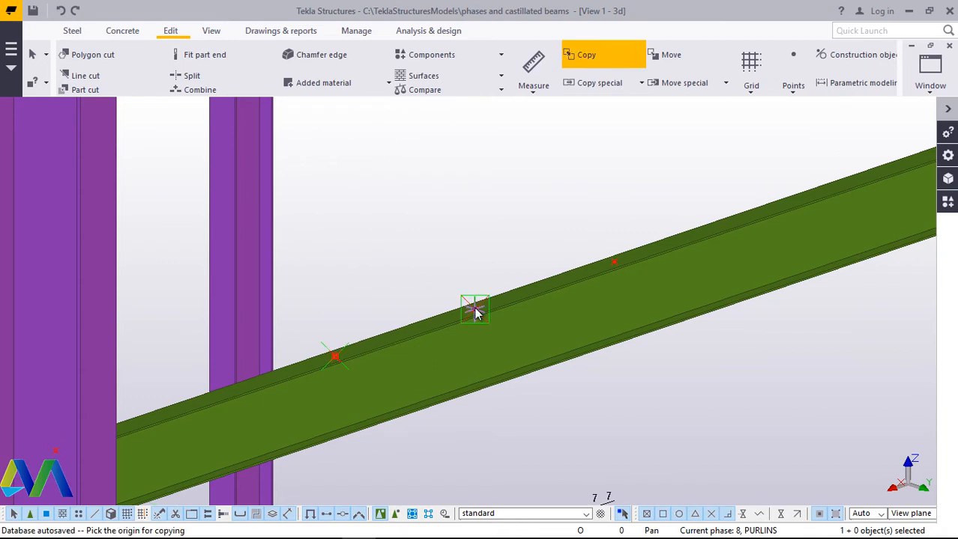
left_click(474, 310)
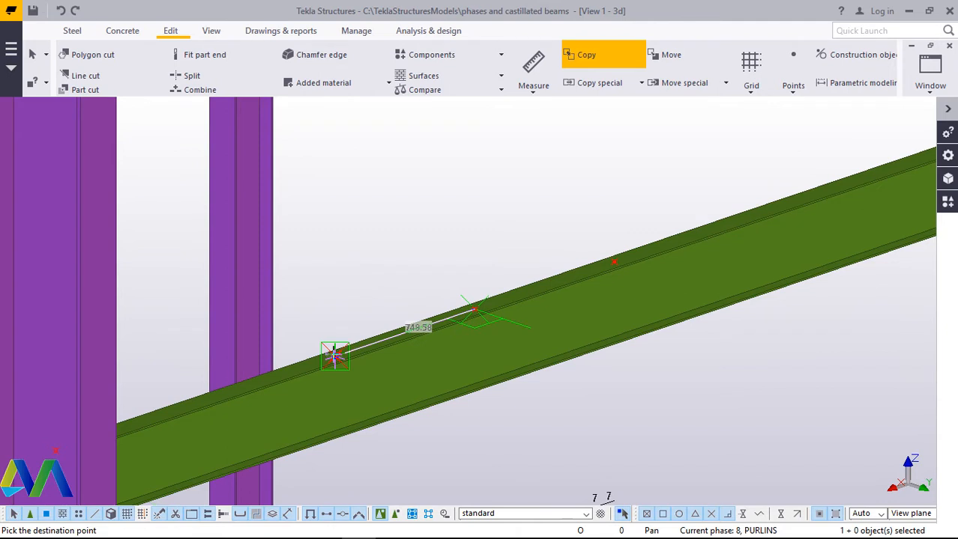
left_click(334, 358)
right_click(391, 214)
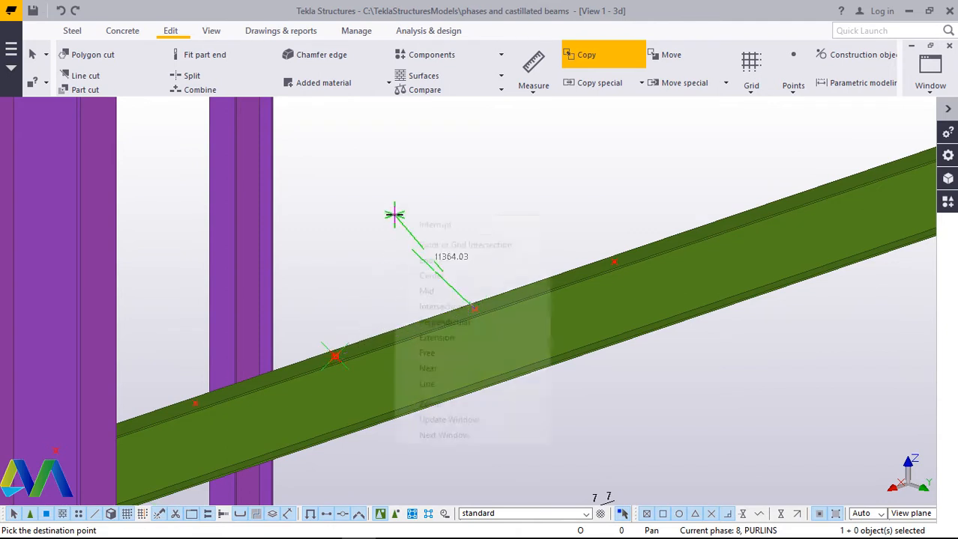
left_click(412, 224)
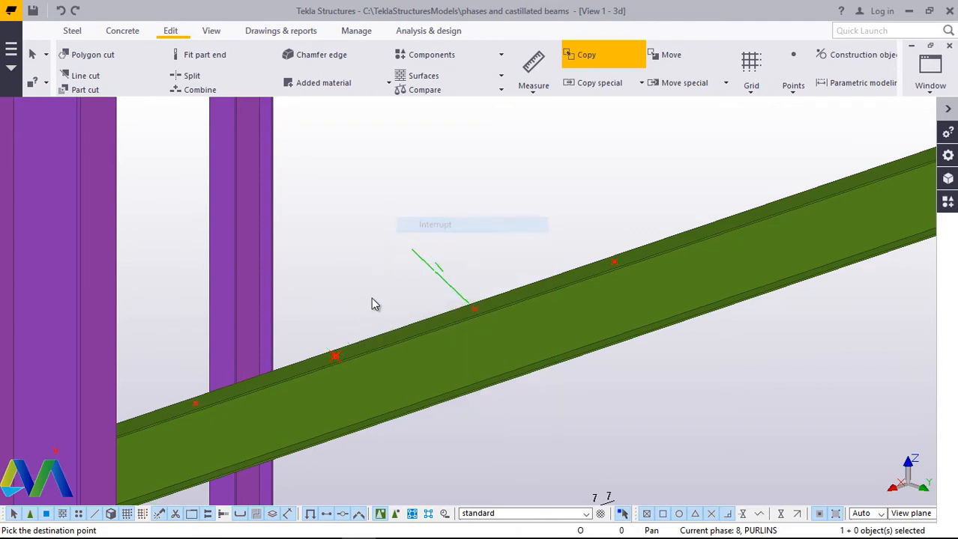
- Try to delete the quarter-span point on the lower beam's top flange
right_click(334, 357)
left_click(381, 209)
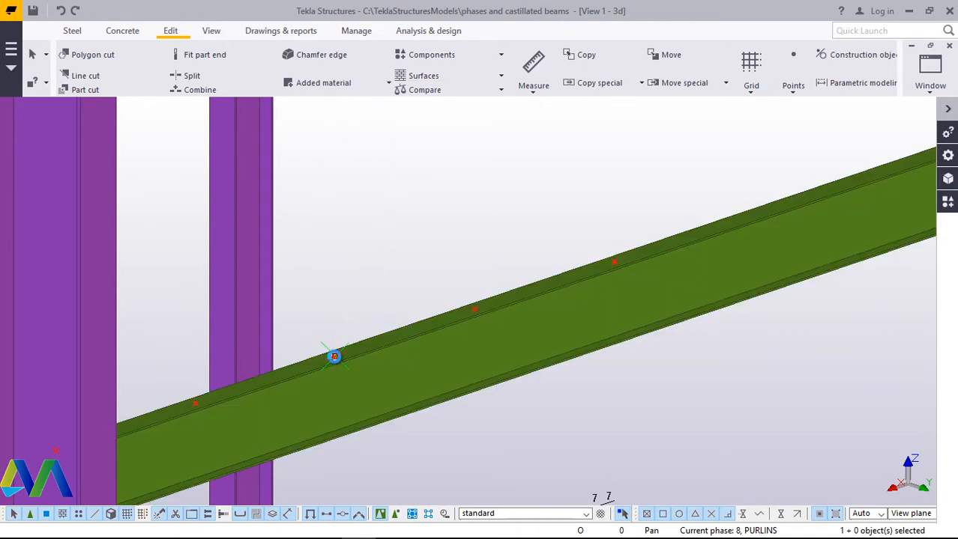
right_click(334, 357)
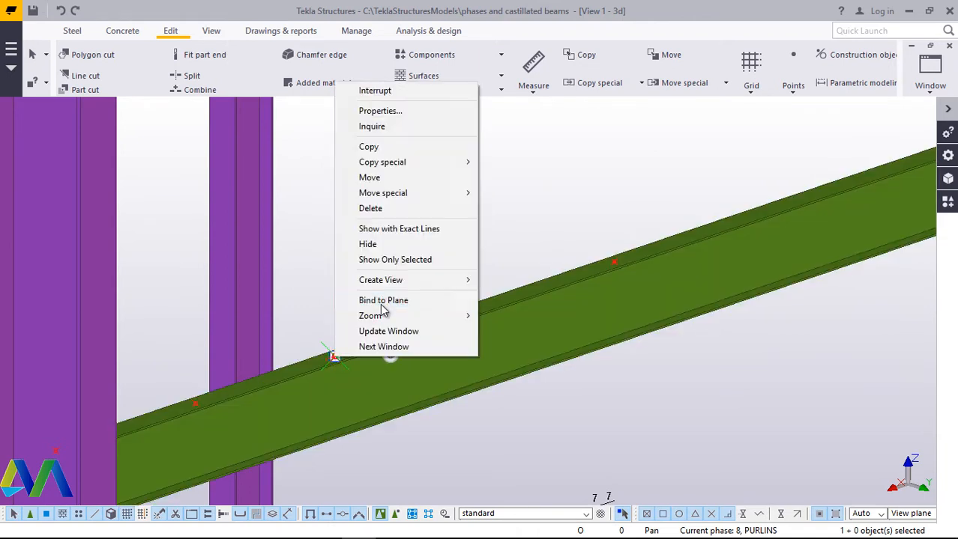
left_click(379, 210)
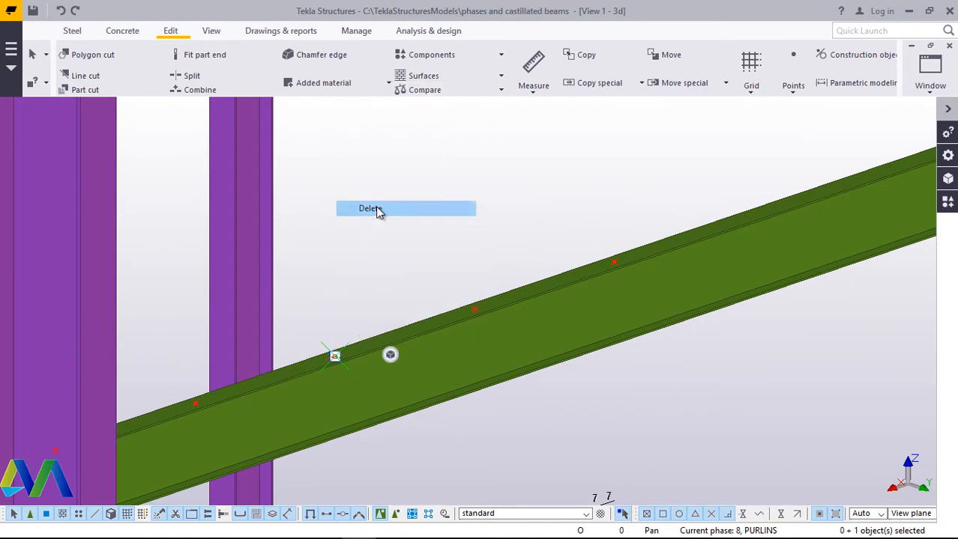
scroll(357, 291, "up", 1)
left_click(355, 285)
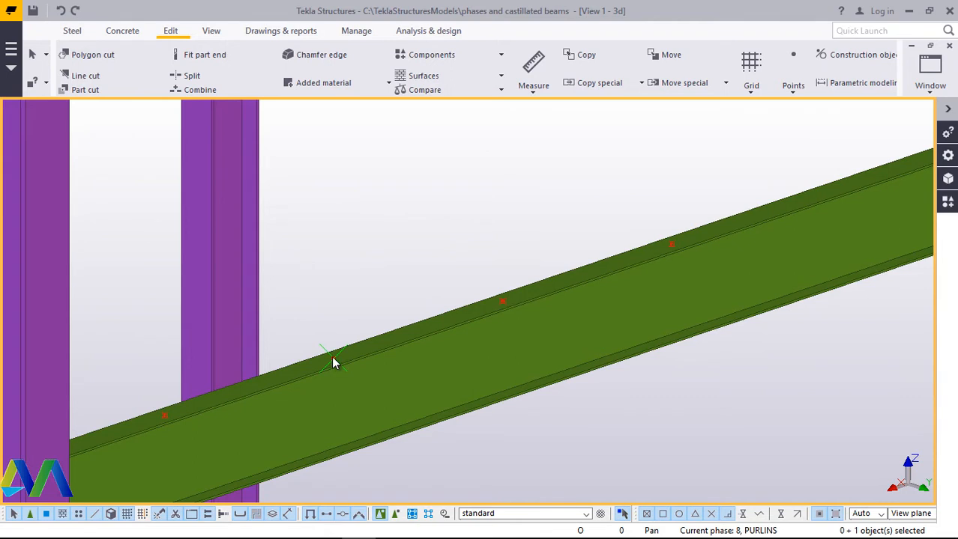
left_click(334, 356)
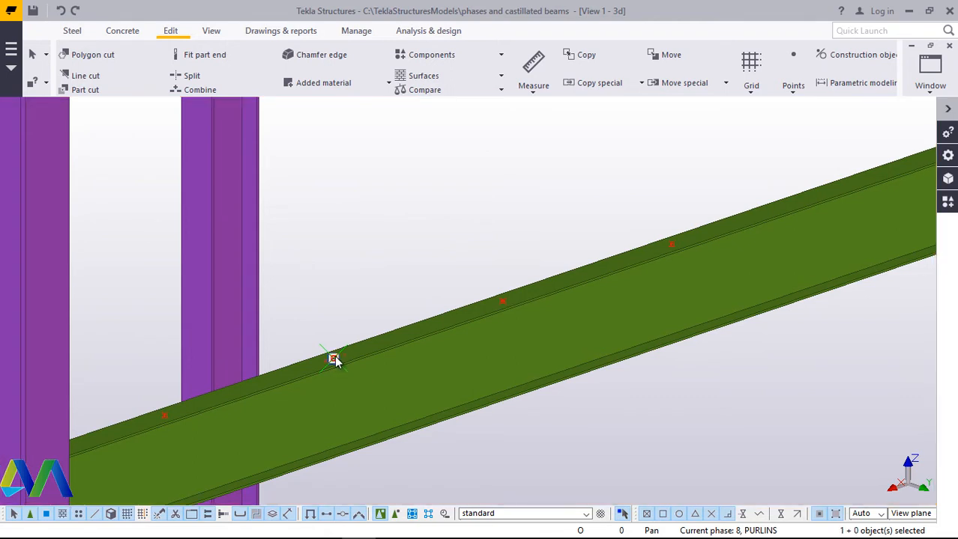
right_click(335, 360)
left_click(377, 209)
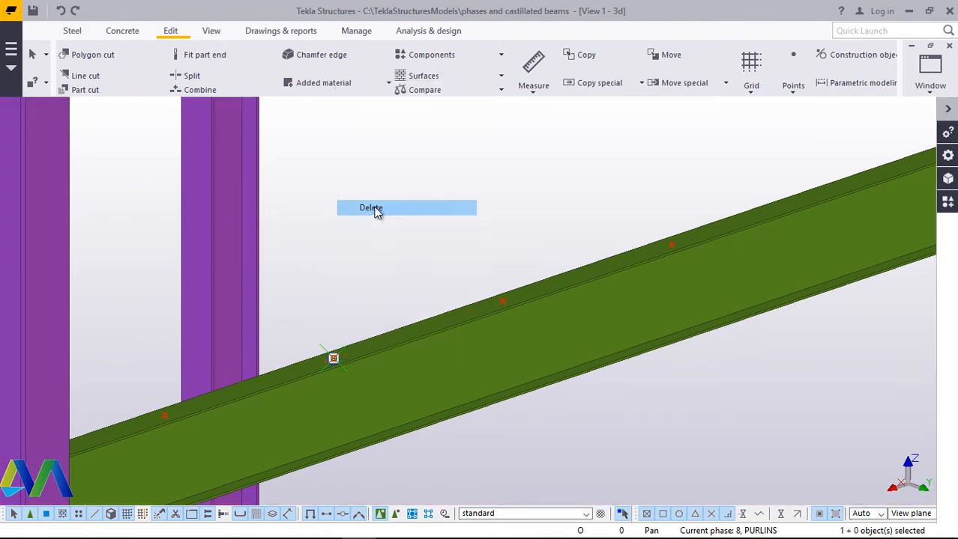
- Examine the quarter-span point up close, and the full row of points on the lower beam between its two columns
scroll(335, 361, "up", 2)
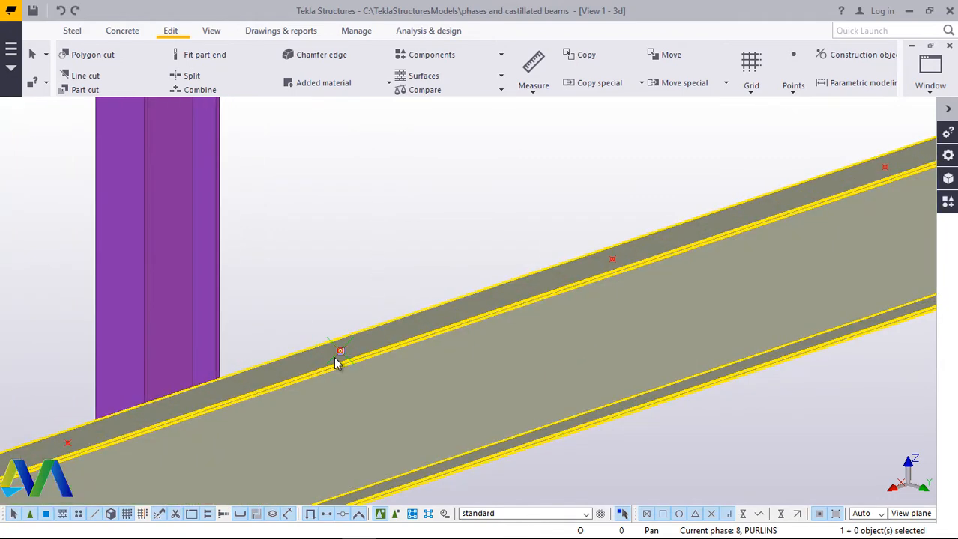
scroll(335, 362, "up", 2)
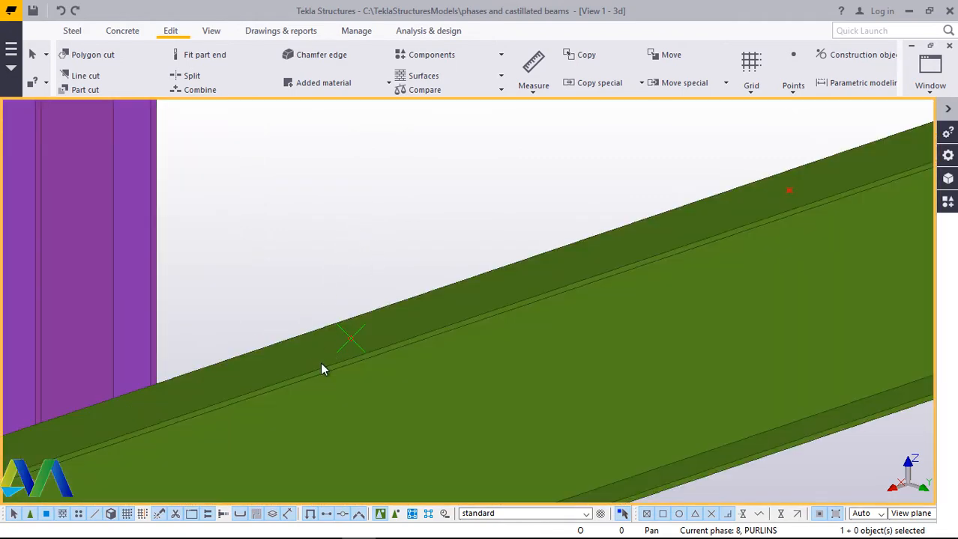
left_click(347, 343)
scroll(377, 330, "down", 5)
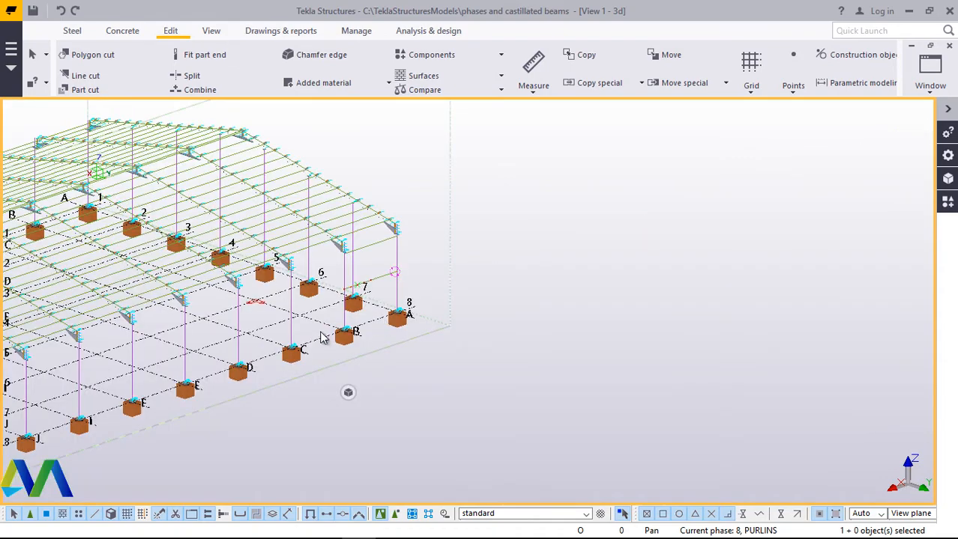
scroll(382, 315, "down", 2)
scroll(382, 299, "up", 6)
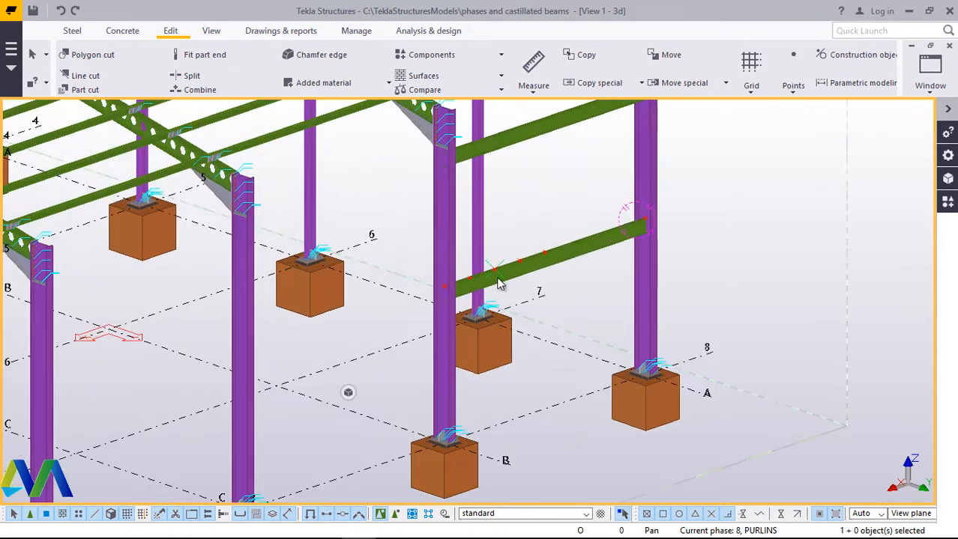
scroll(420, 330, "down", 3)
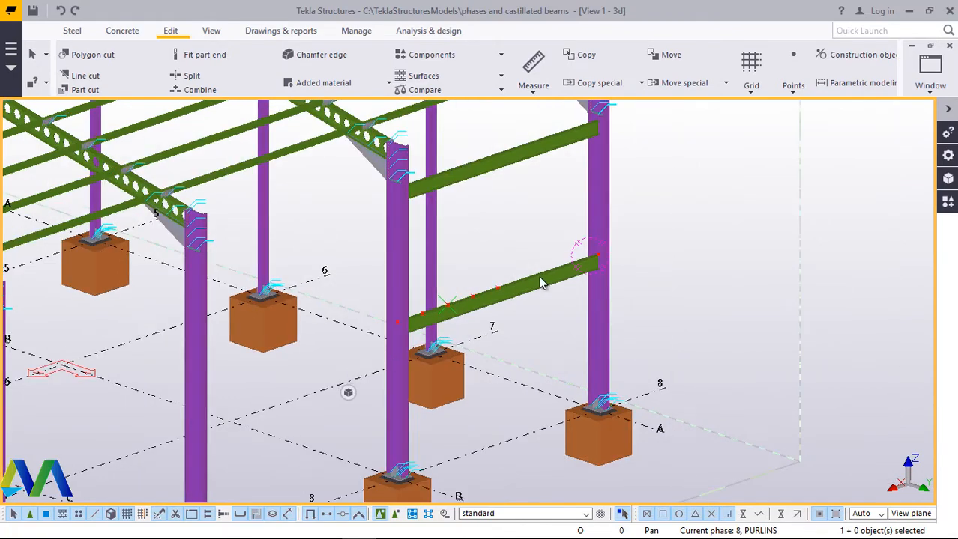
scroll(550, 262, "up", 3)
scroll(315, 381, "up", 2)
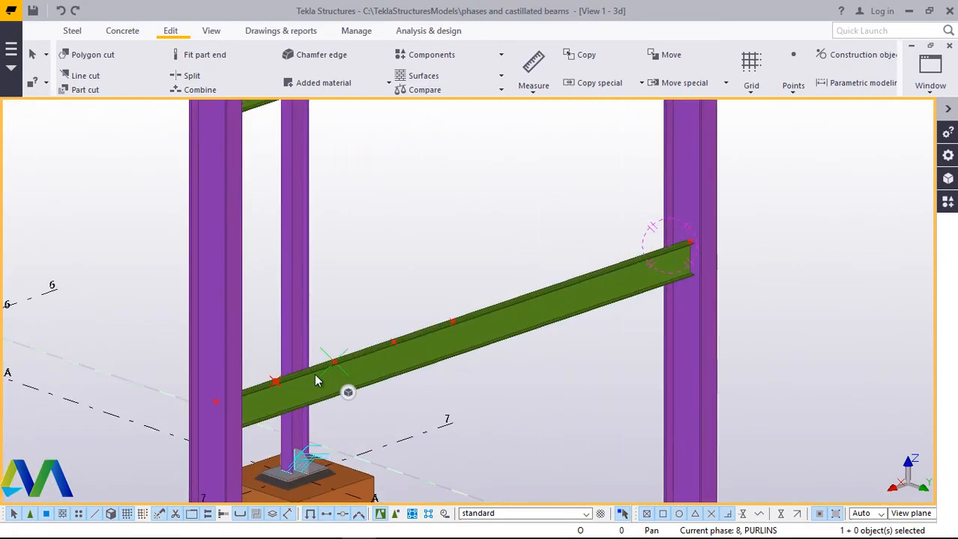
scroll(690, 244, "up", 4)
scroll(691, 244, "down", 3)
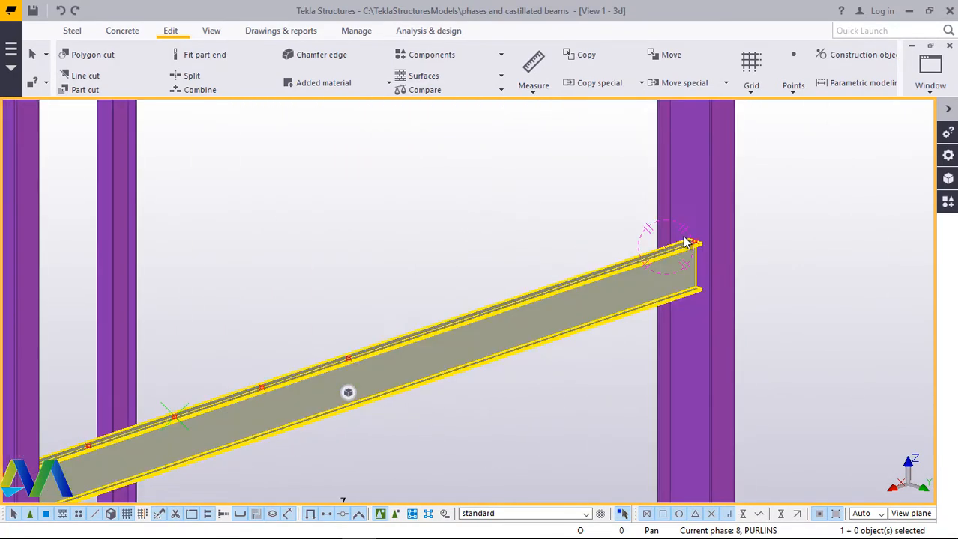
- Copy the lower beam's near-end, one-eighth, mid-span and far-end points up to the upper beam's bottom flange, using flange-edge midpoints as references, and end the command
left_click(691, 238)
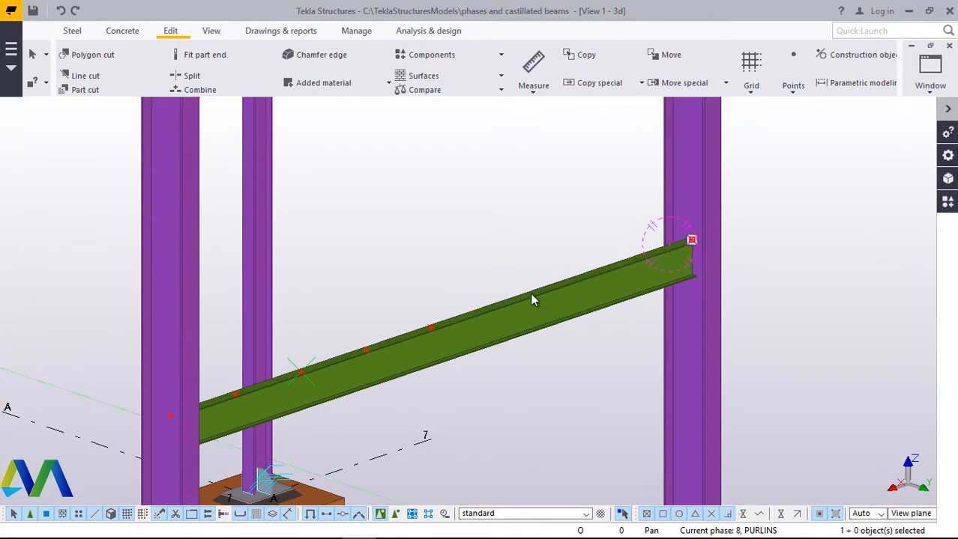
left_click(431, 328)
left_click(171, 414)
right_click(431, 183)
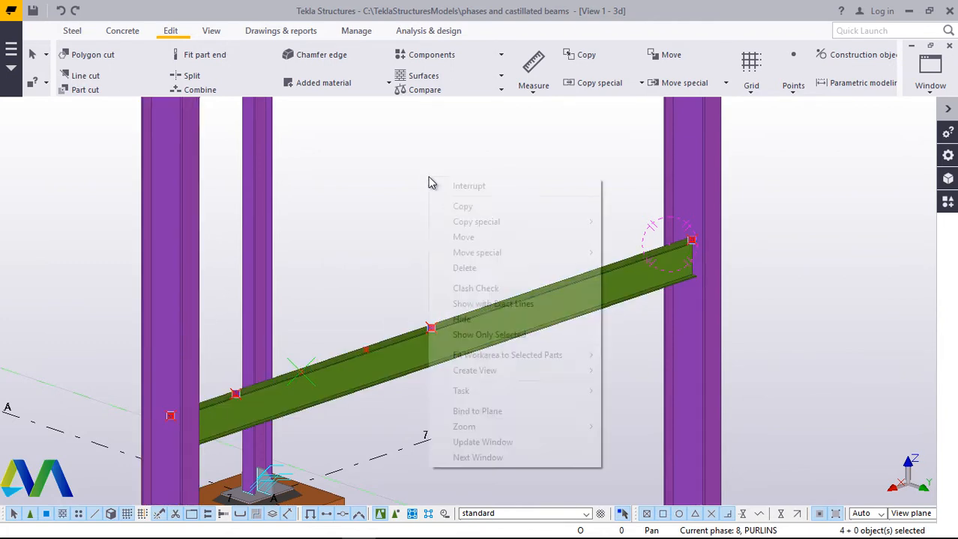
left_click(469, 206)
scroll(427, 328, "up", 2)
scroll(427, 327, "up", 1)
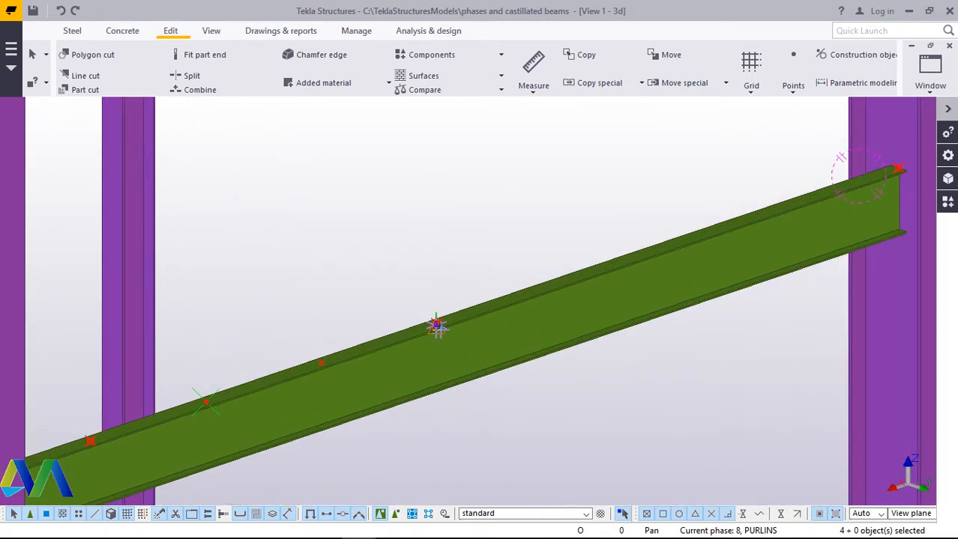
scroll(437, 326, "up", 3)
scroll(463, 321, "up", 2)
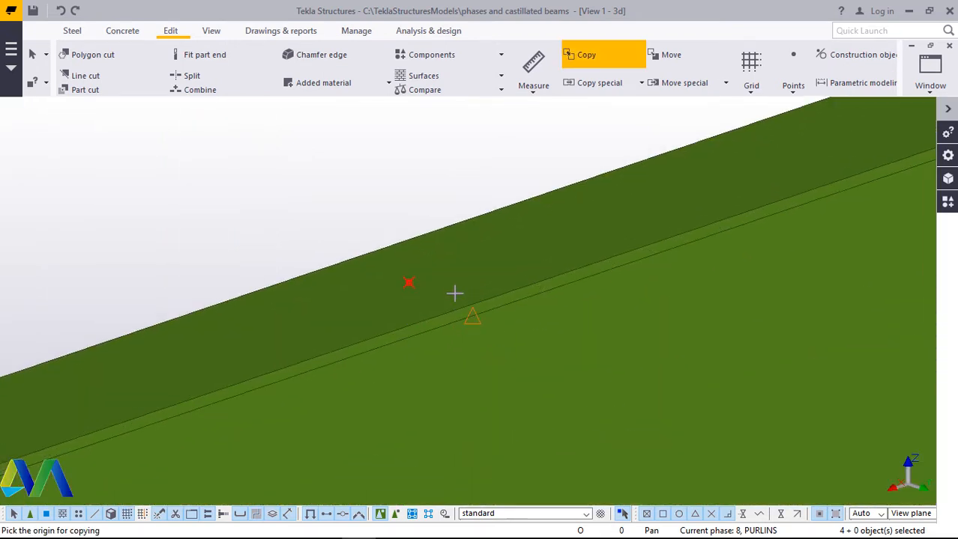
scroll(454, 292, "up", 3)
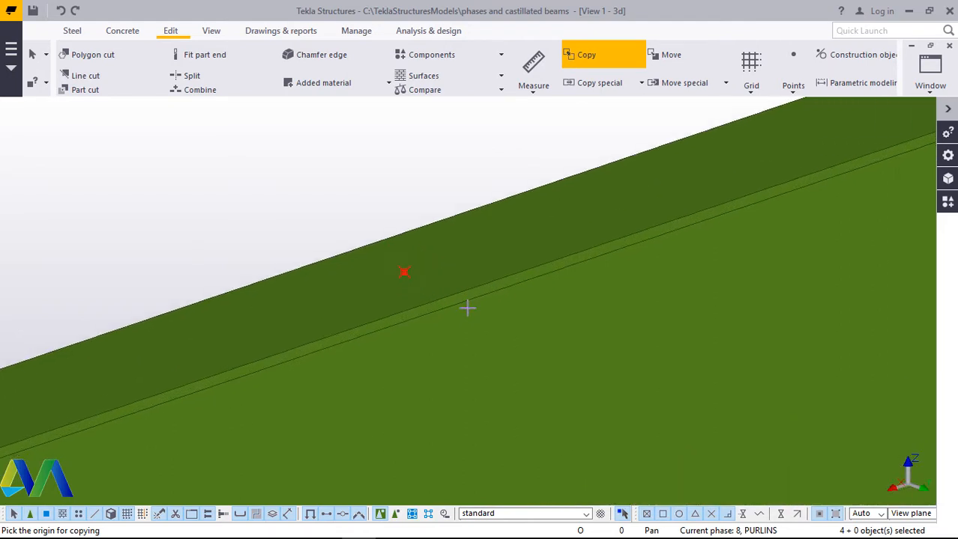
scroll(462, 303, "up", 2)
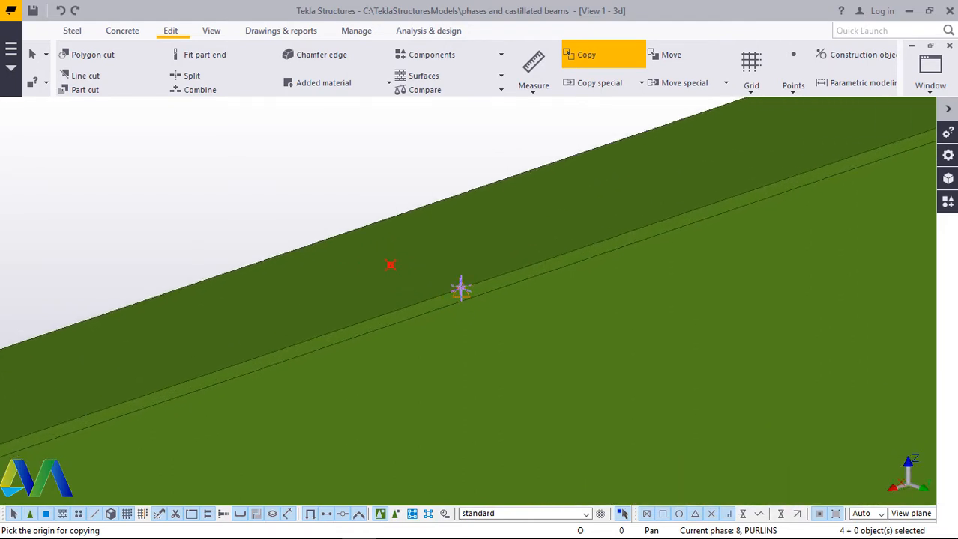
left_click(461, 288)
scroll(416, 364, "down", 3)
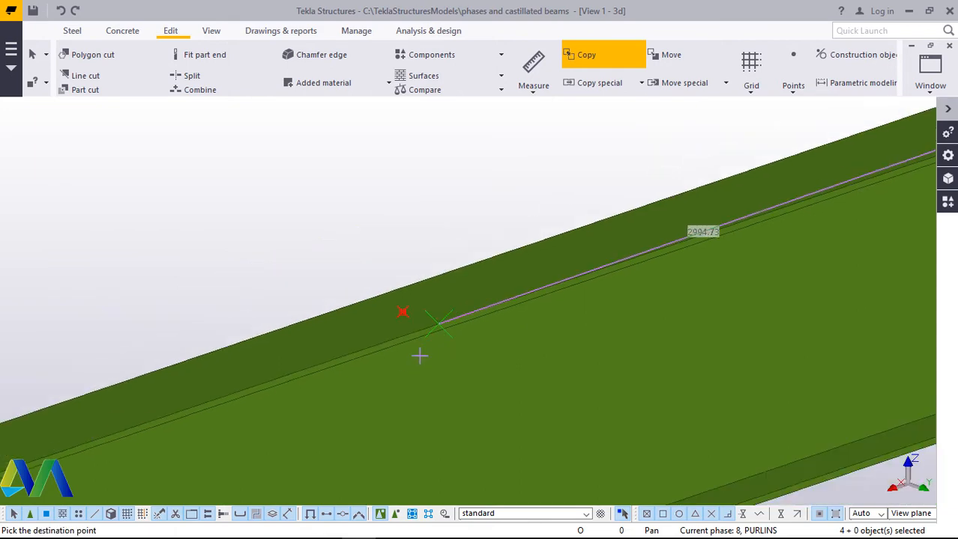
scroll(400, 363, "down", 8)
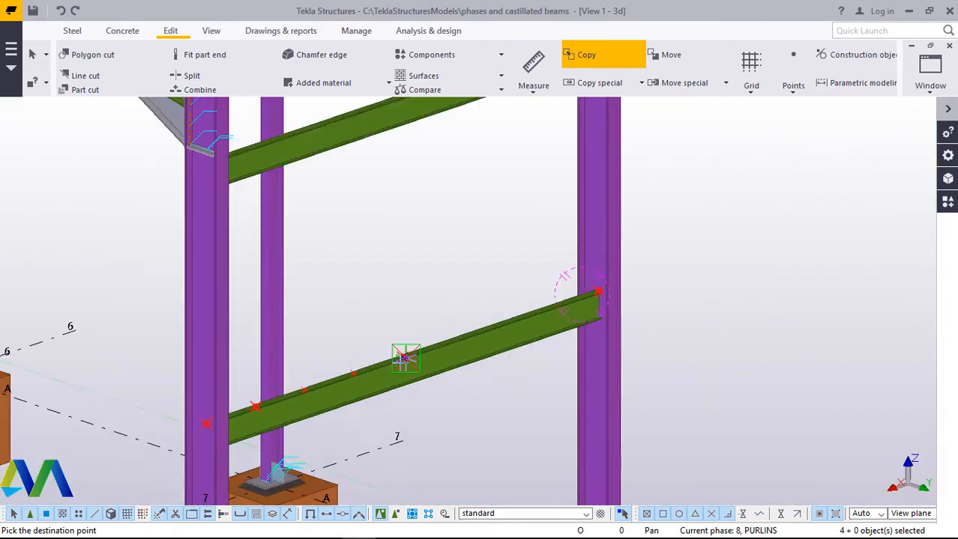
scroll(387, 166, "up", 8)
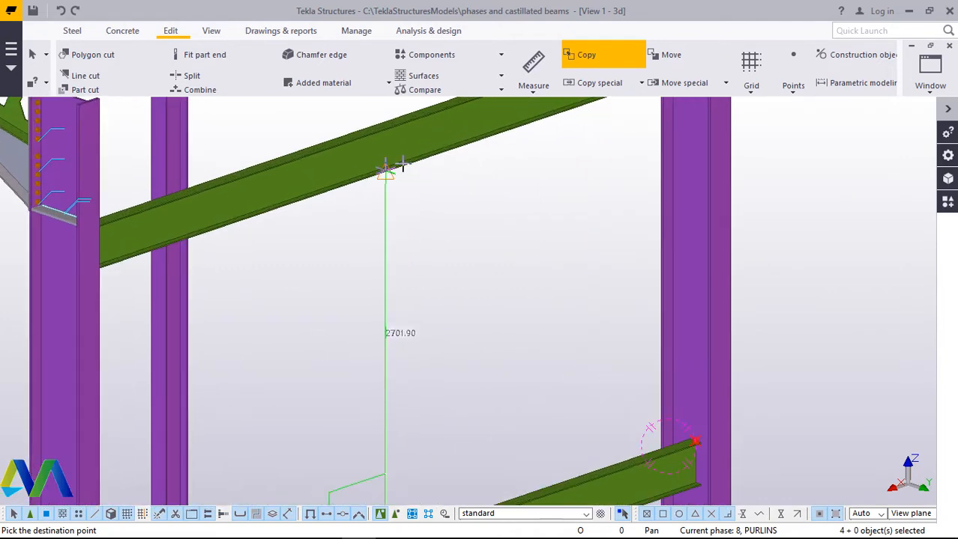
scroll(380, 167, "up", 3)
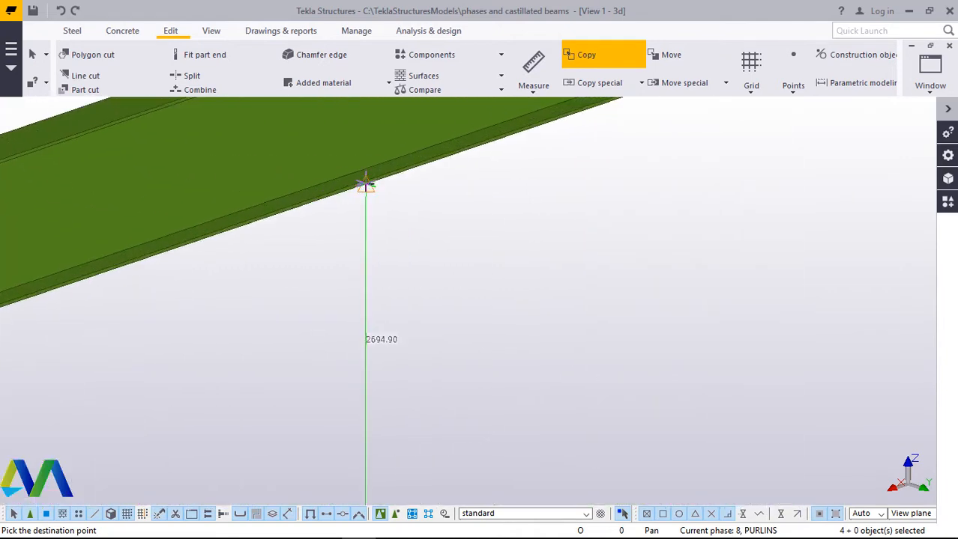
scroll(365, 185, "up", 4)
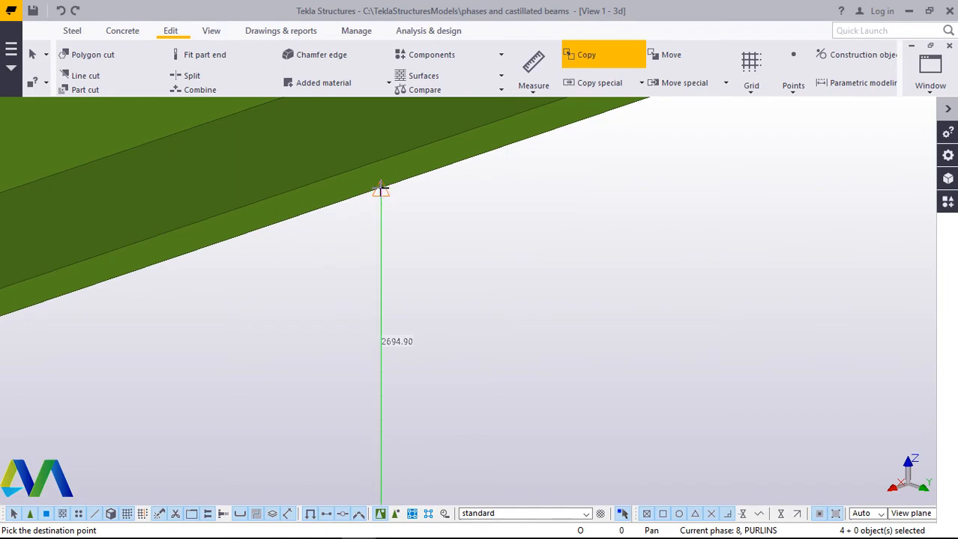
right_click(418, 164)
left_click(439, 172)
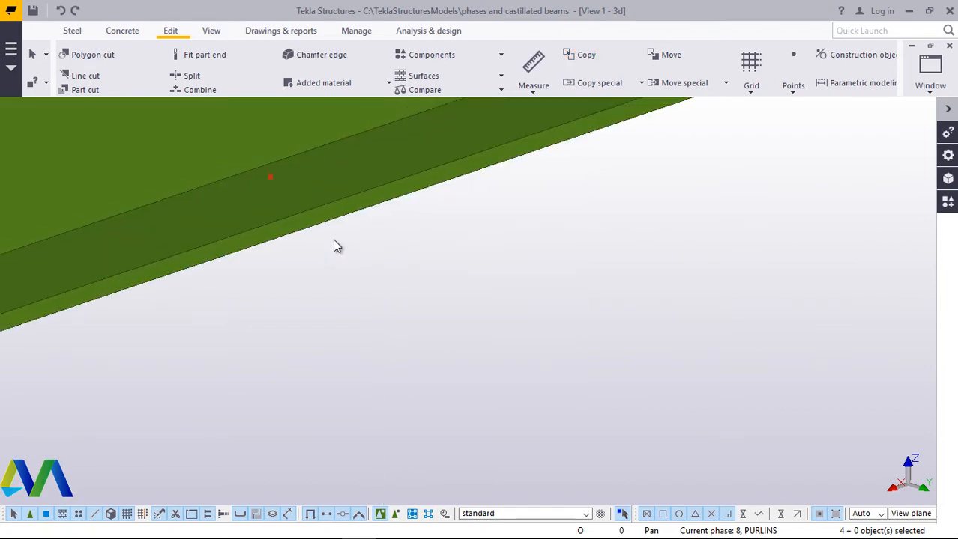
scroll(386, 217, "down", 6)
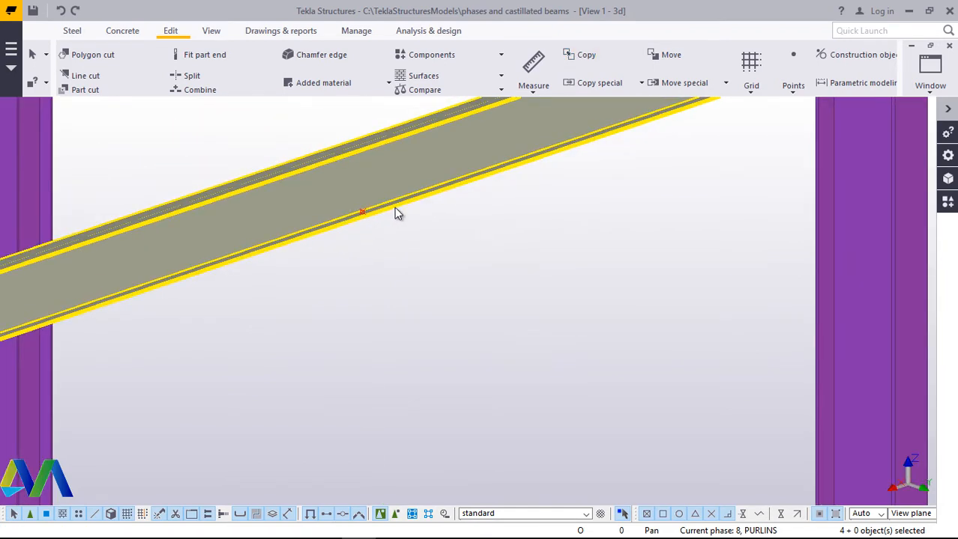
scroll(402, 345, "up", 5)
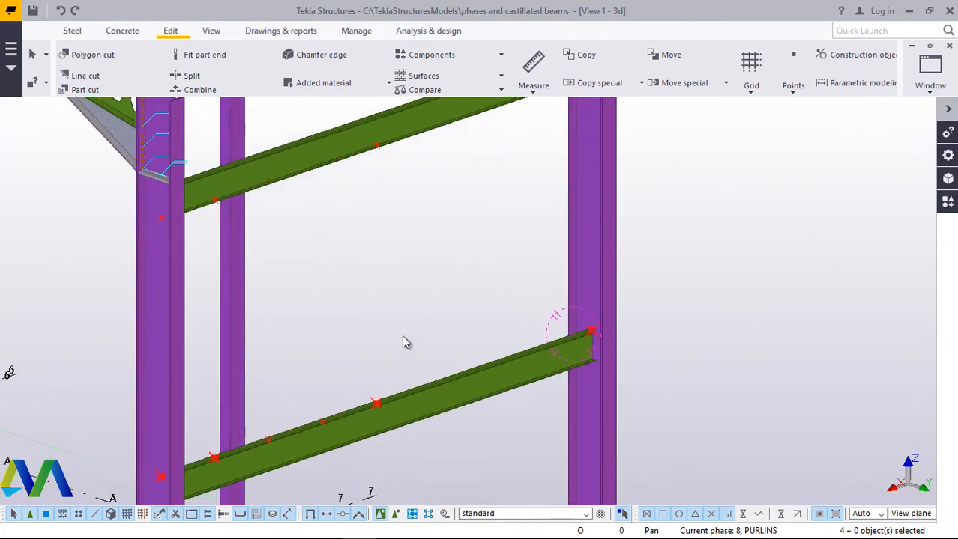
scroll(442, 293, "down", 2)
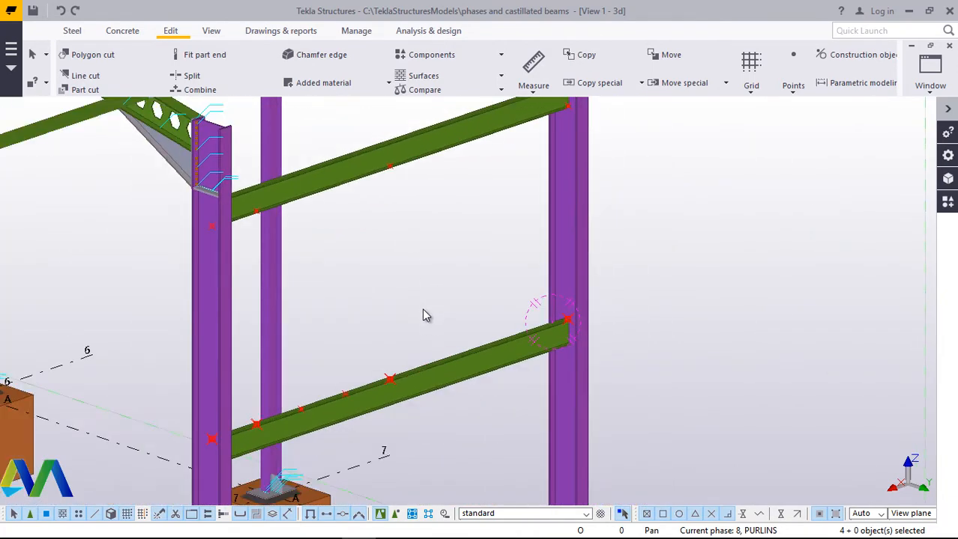
- Set the view rotation centre on the lower beam and turn the model to inspect the bay's end points at the column
left_click(212, 33)
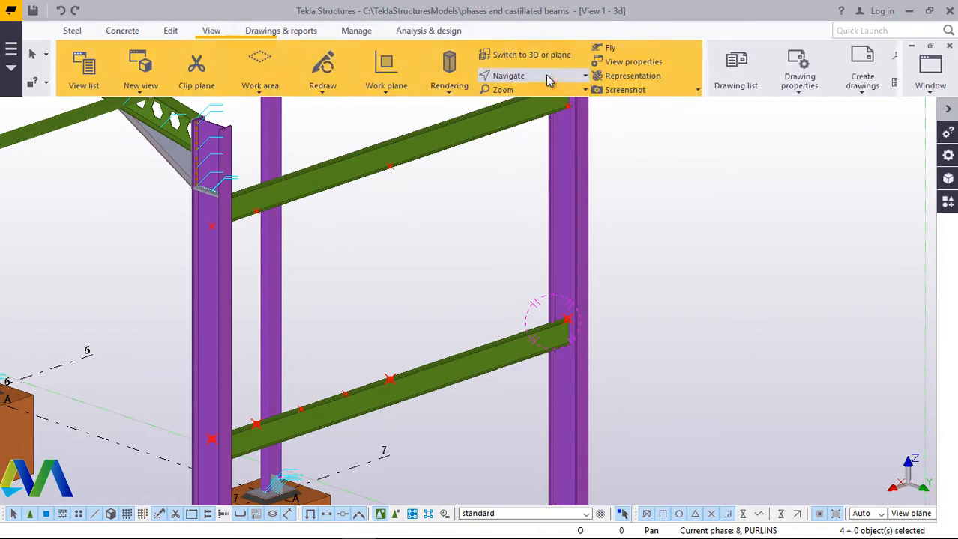
left_click(514, 78)
left_click(517, 101)
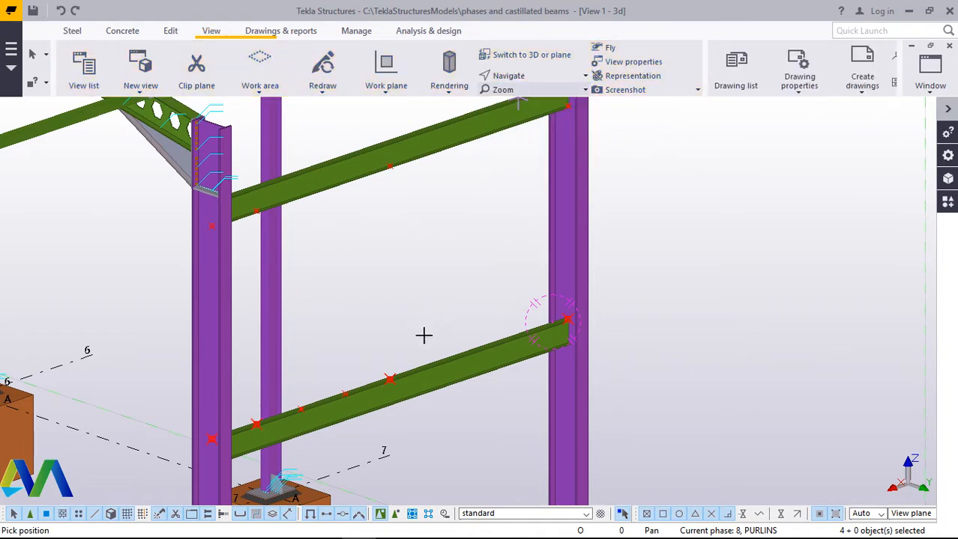
left_click(297, 401)
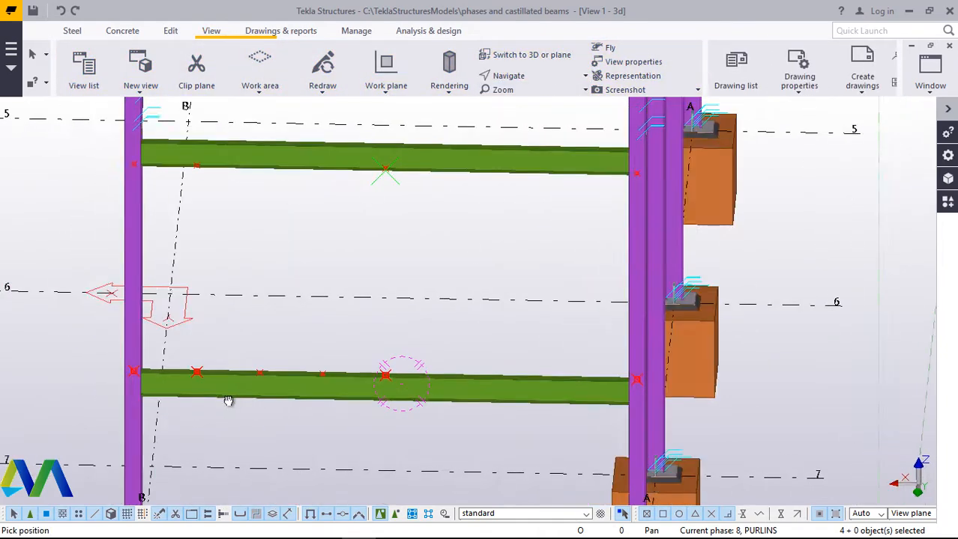
mouse_move(227, 401)
middle_mouse_down("ctrl")
mouse_move(181, 402)
mouse_move(171, 392)
mouse_move(227, 352)
mouse_move(259, 248)
mouse_move(228, 318)
mouse_move(227, 390)
middle_mouse_up("ctrl")
middle_click_drag(626, 386, 390, 311, "ctrl")
scroll(323, 291, "up", 6)
right_click(382, 251)
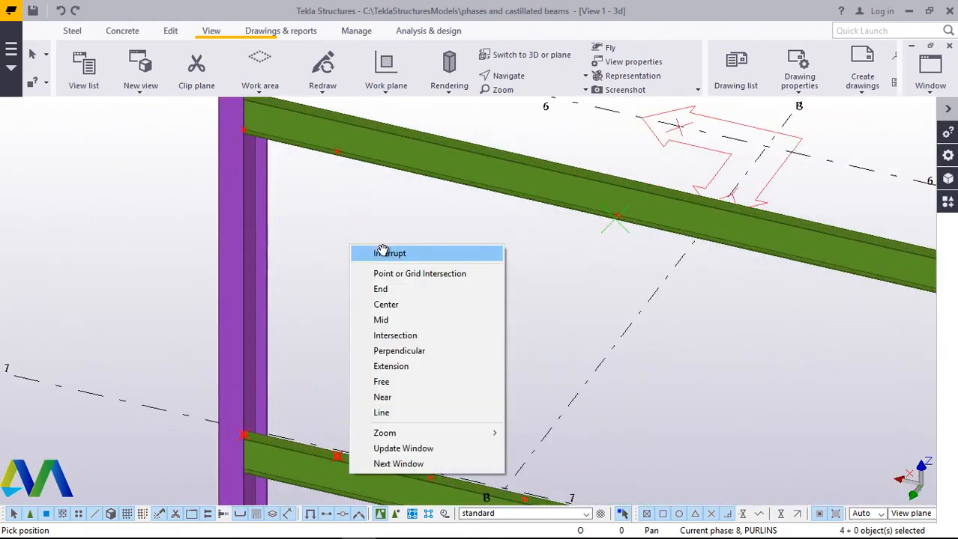
left_click(382, 253)
- Model a diagonal steel beam from the lower beam's end point at the column to the upper beam's mid-span point, and end the command
left_click(69, 34)
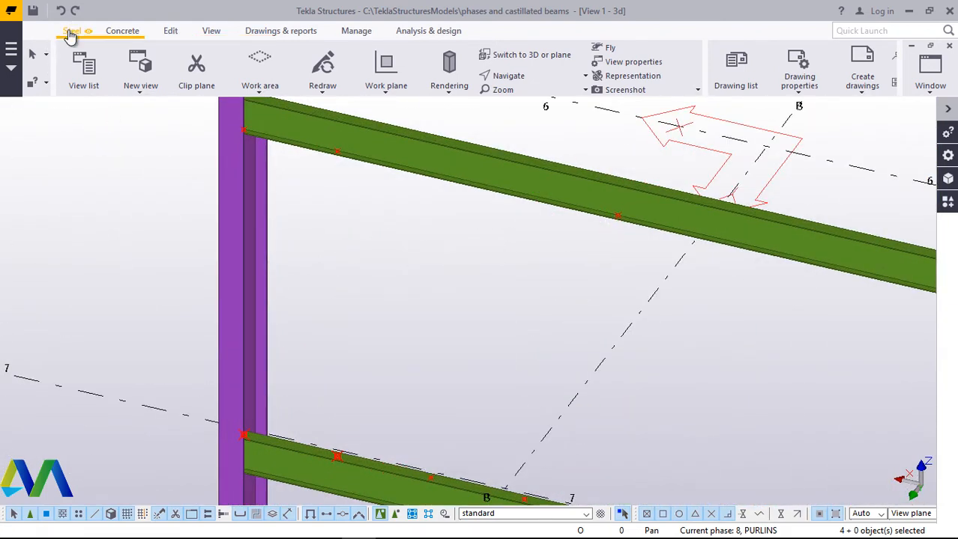
left_click(125, 95)
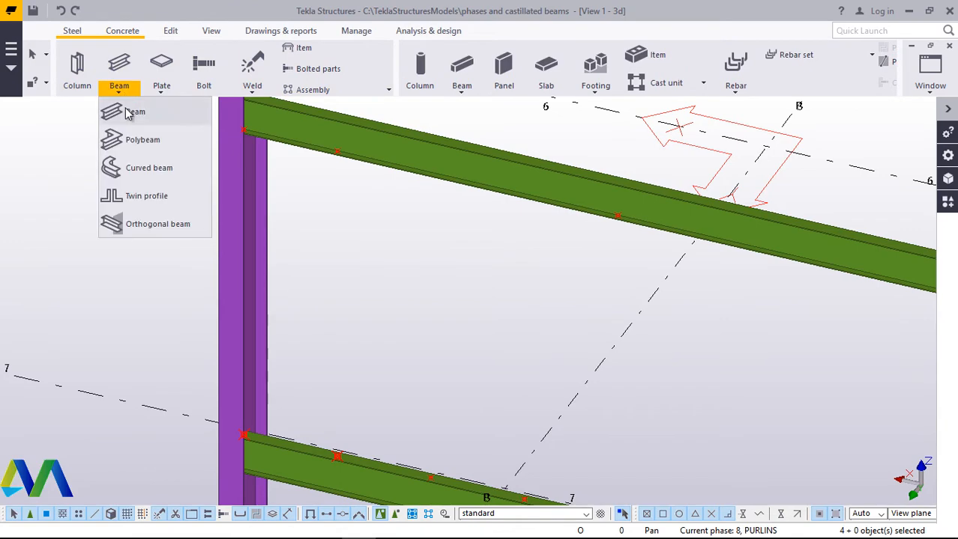
left_click(131, 113)
scroll(292, 442, "down", 2)
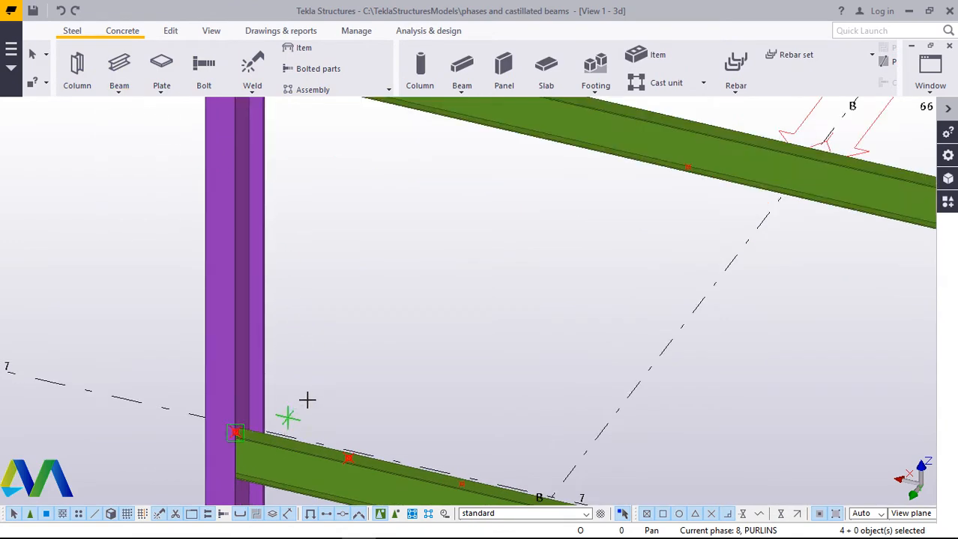
scroll(311, 388, "down", 2)
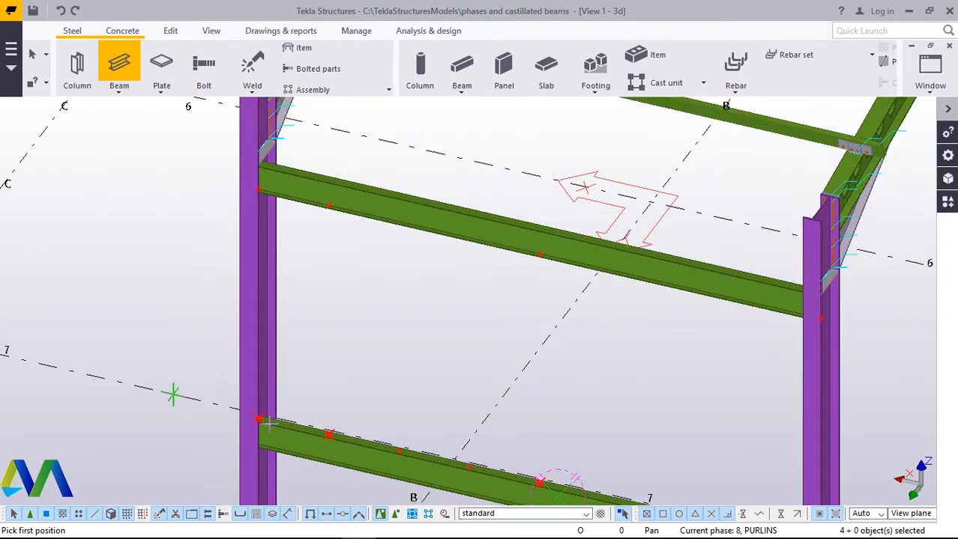
scroll(257, 420, "up", 3)
scroll(257, 419, "up", 2)
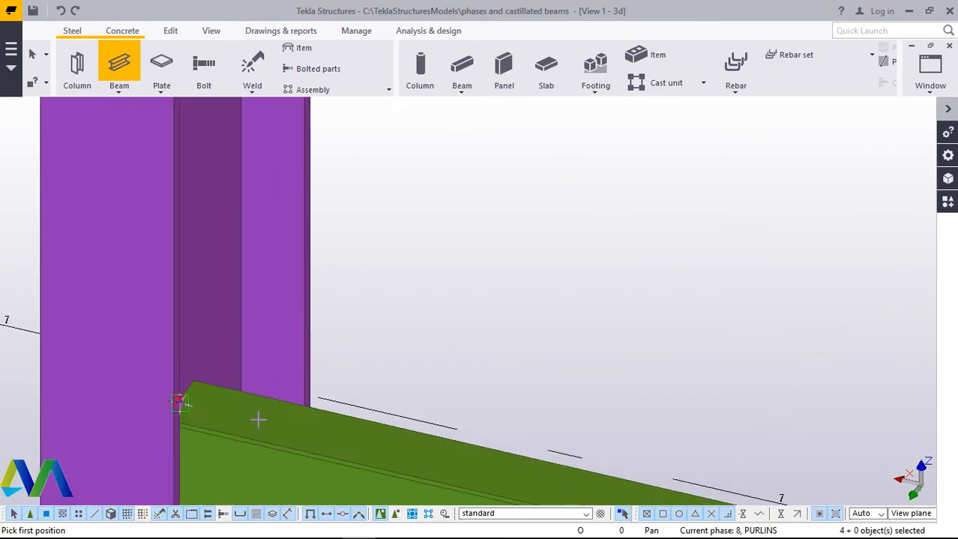
scroll(207, 407, "up", 2)
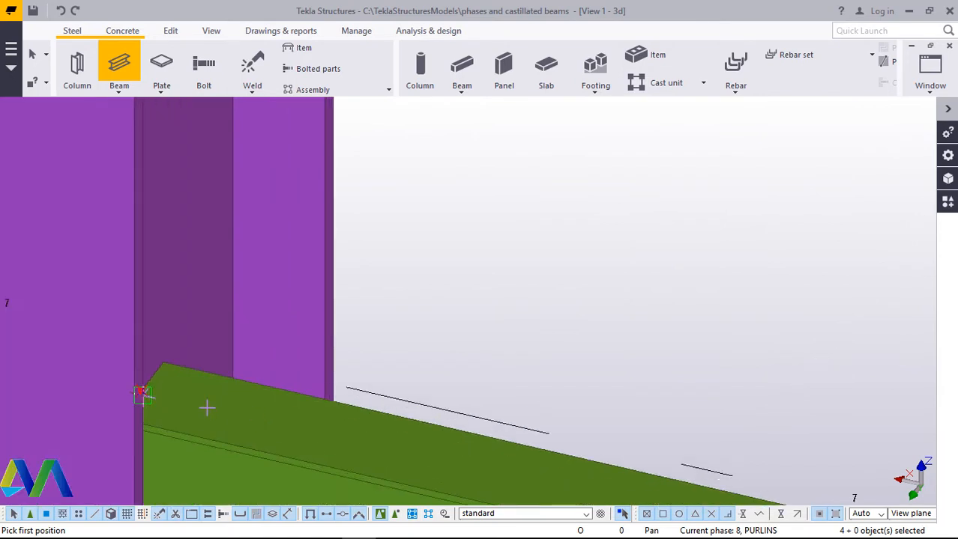
scroll(150, 381, "down", 3)
left_click(152, 381)
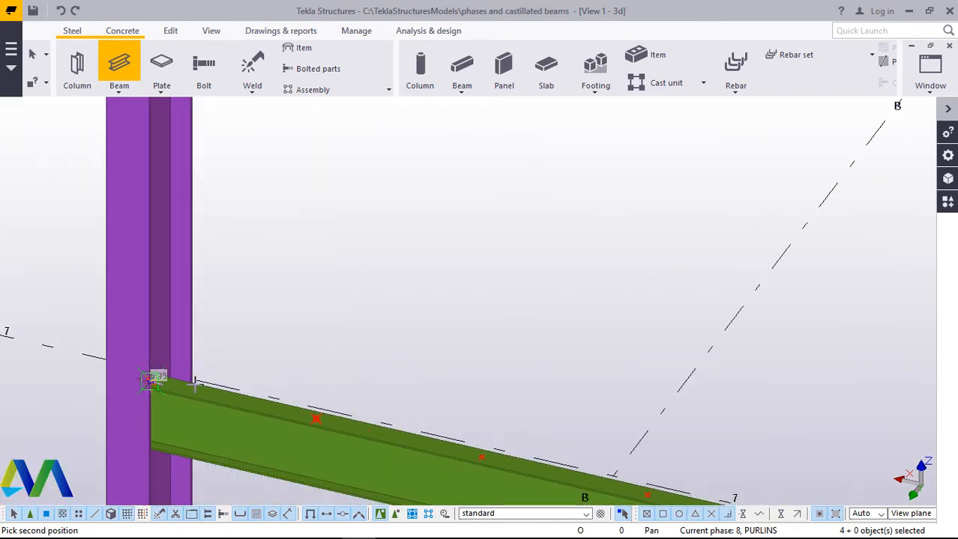
scroll(194, 382, "down", 4)
scroll(395, 272, "up", 4)
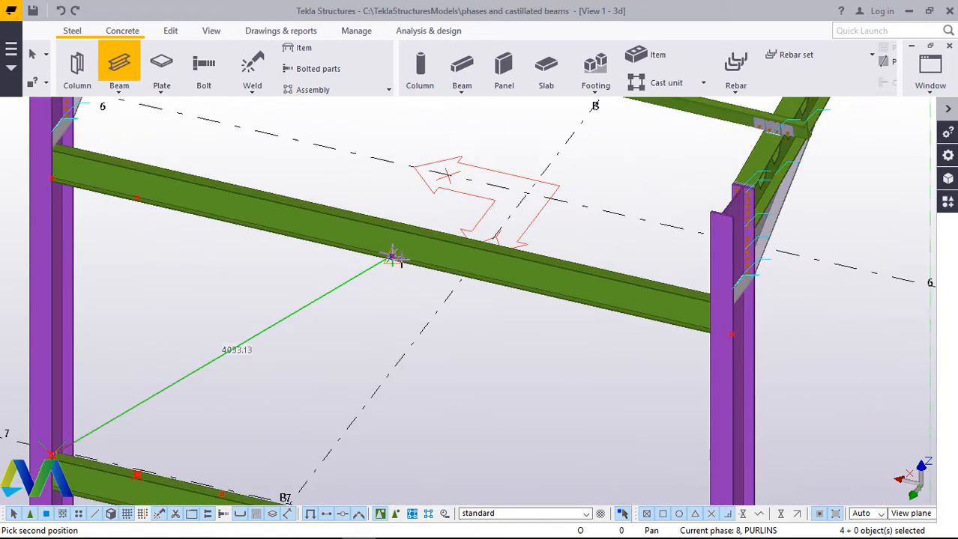
scroll(388, 249, "up", 4)
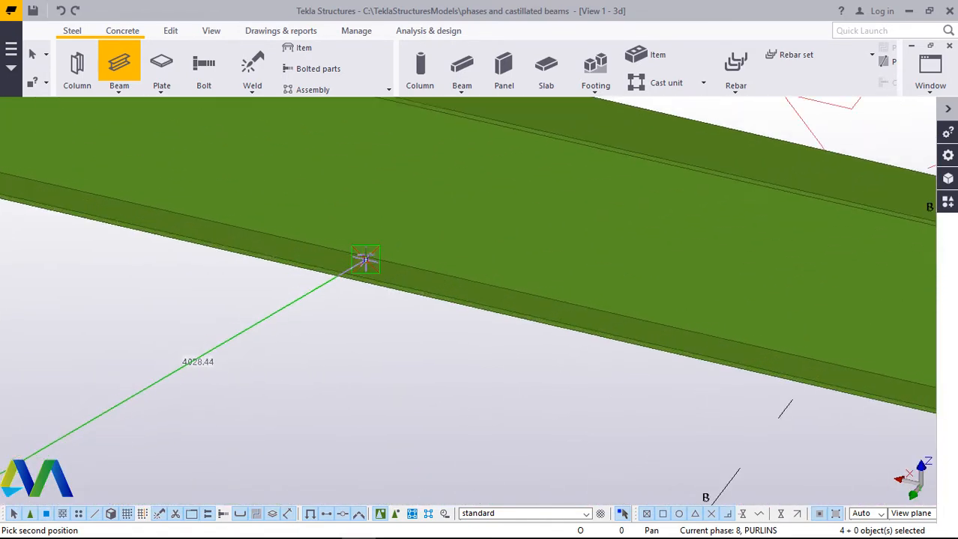
left_click(367, 261)
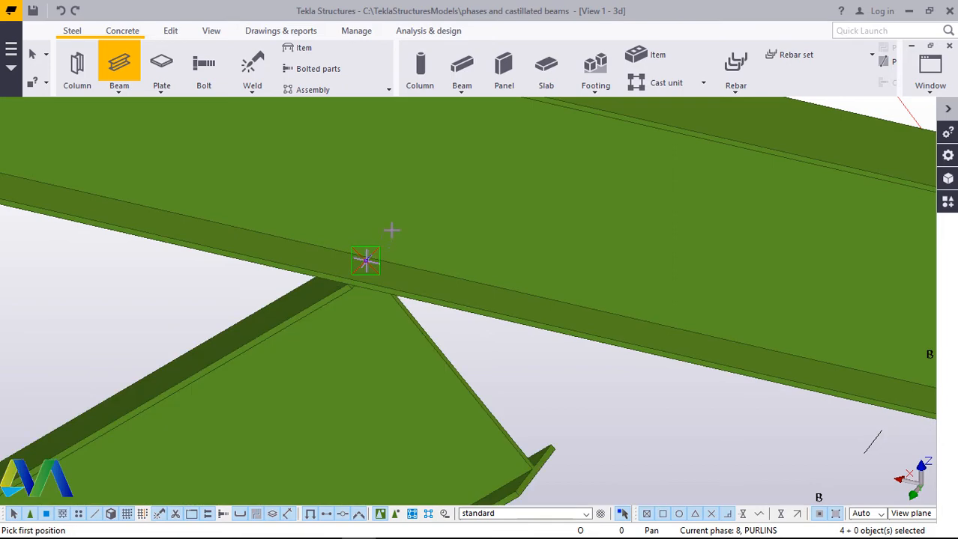
right_click(388, 228)
left_click(420, 238)
- Open the diagonal beam's properties and its profile catalogue, look through the profile types, and collapse the 305's and UB's groups
scroll(417, 234, "down", 5)
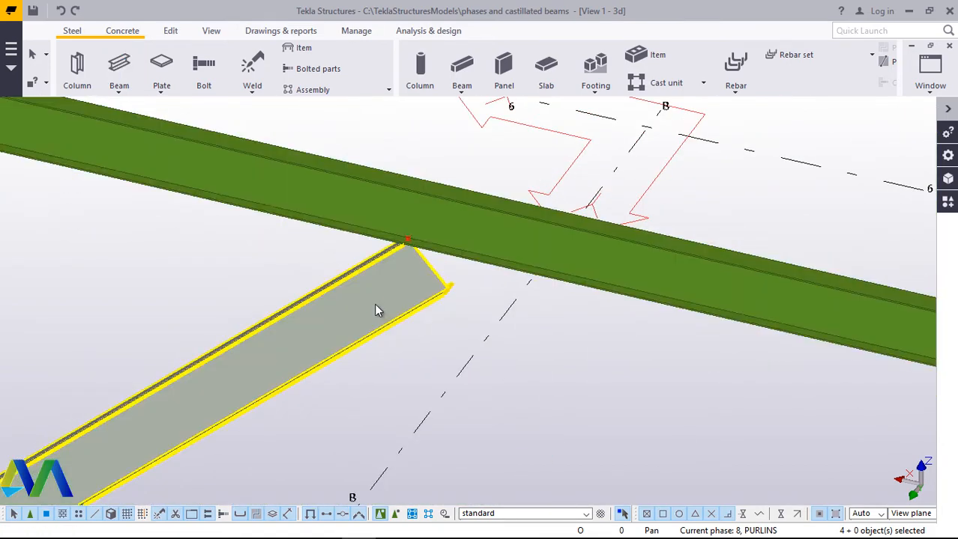
double_click(377, 308)
scroll(685, 289, "down", 2)
scroll(684, 289, "down", 2)
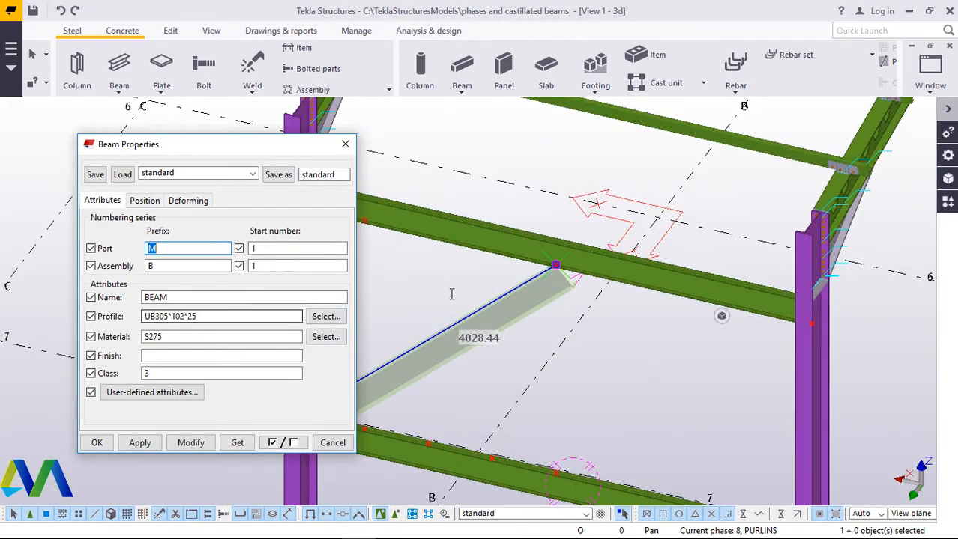
left_click(528, 306)
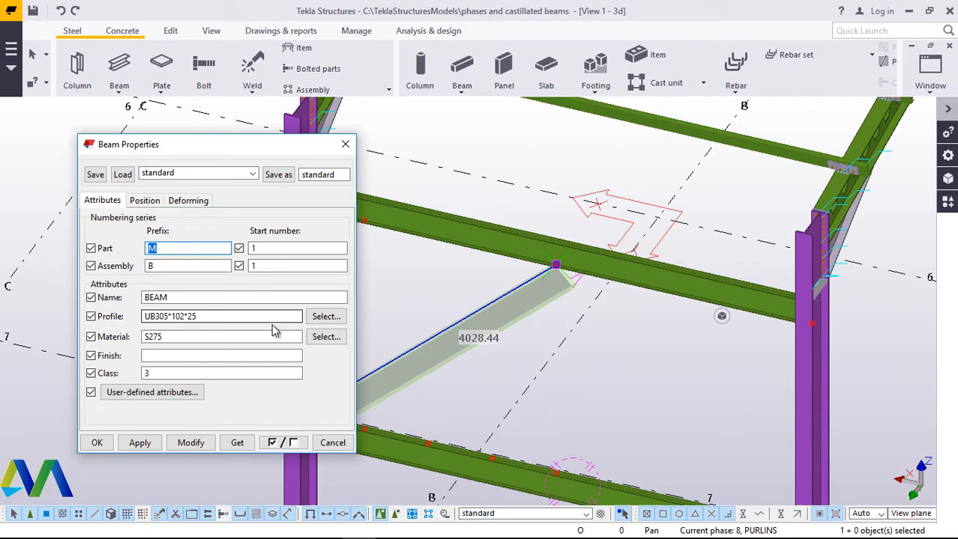
left_click(327, 316)
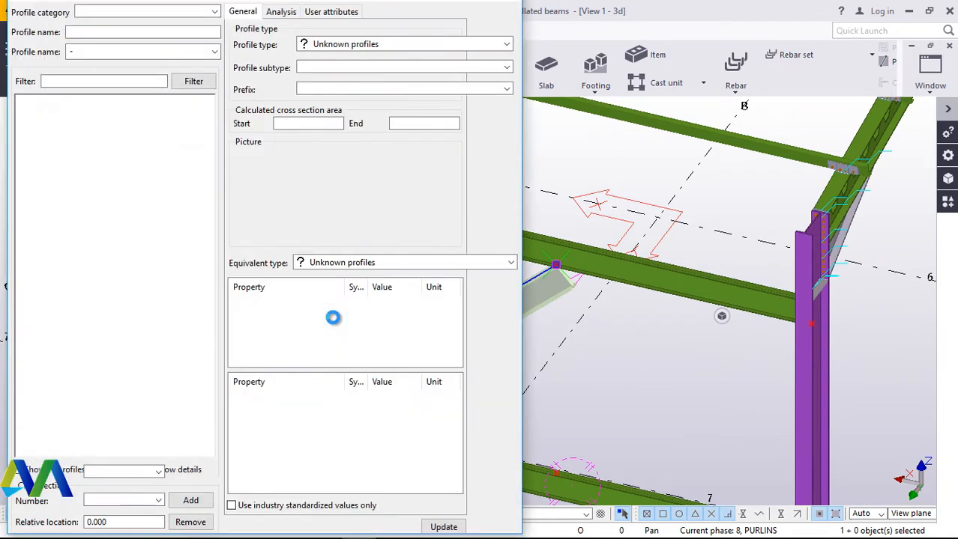
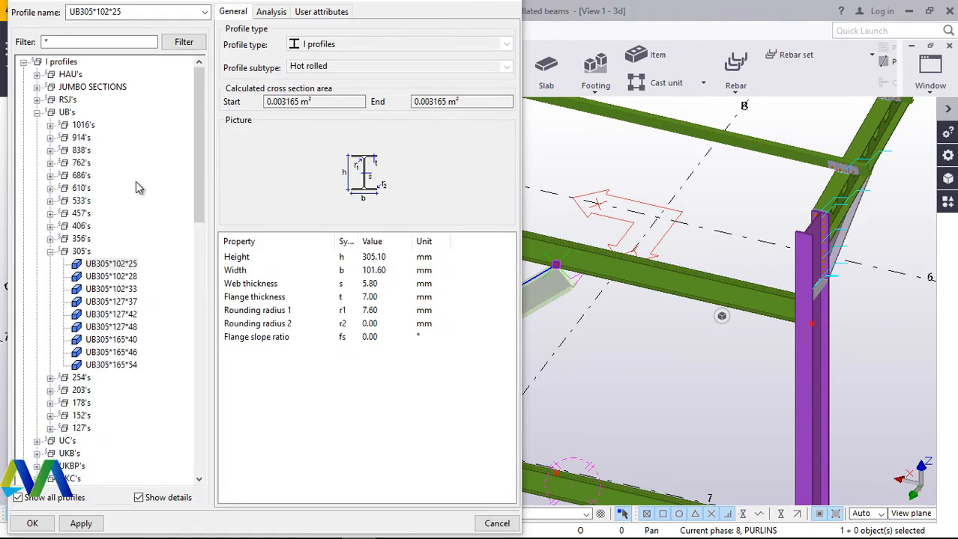
left_click(50, 252)
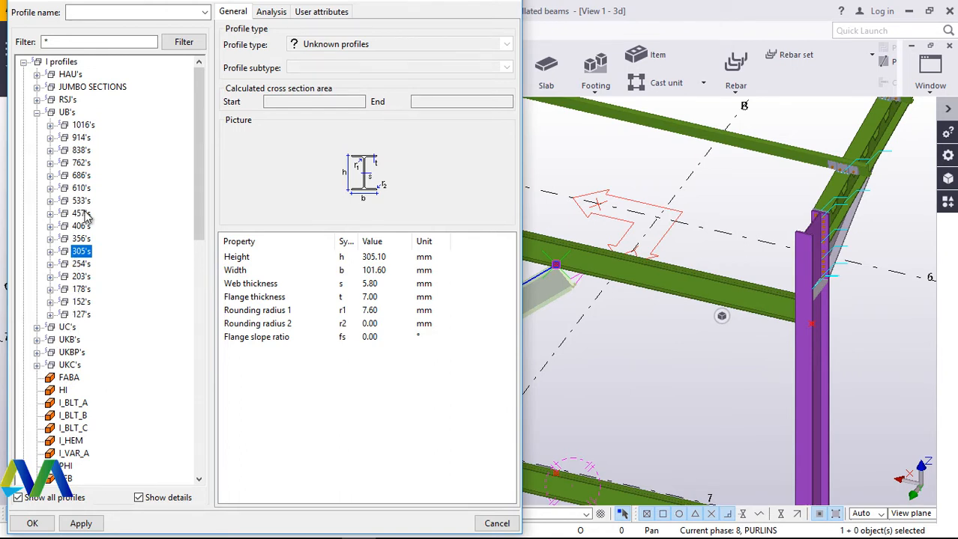
scroll(90, 219, "down", 5)
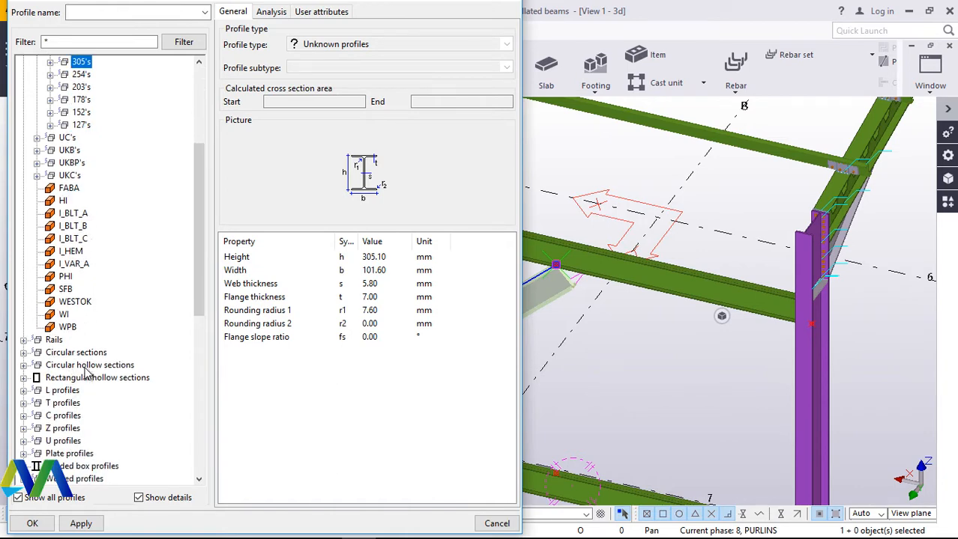
scroll(86, 374, "down", 2)
scroll(108, 341, "up", 2)
scroll(58, 195, "up", 5)
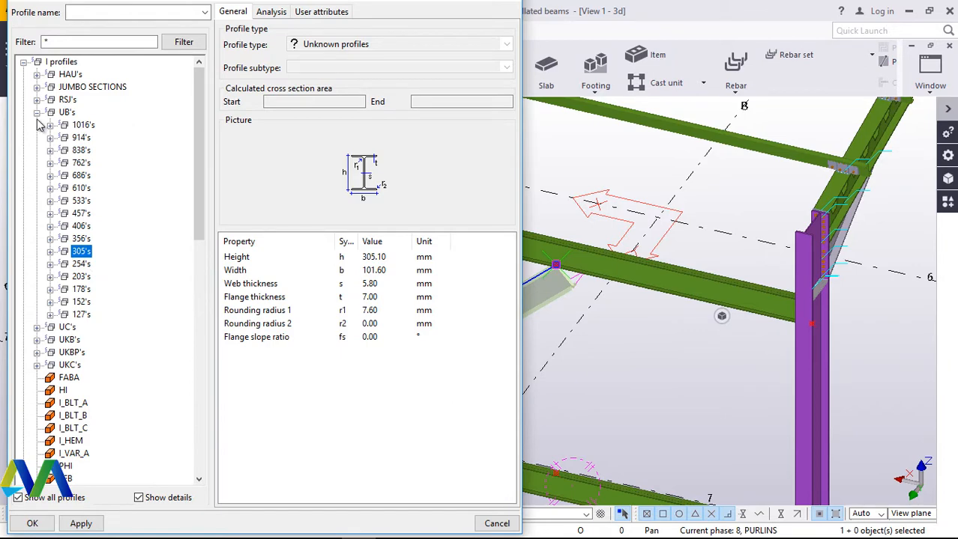
left_click(36, 113)
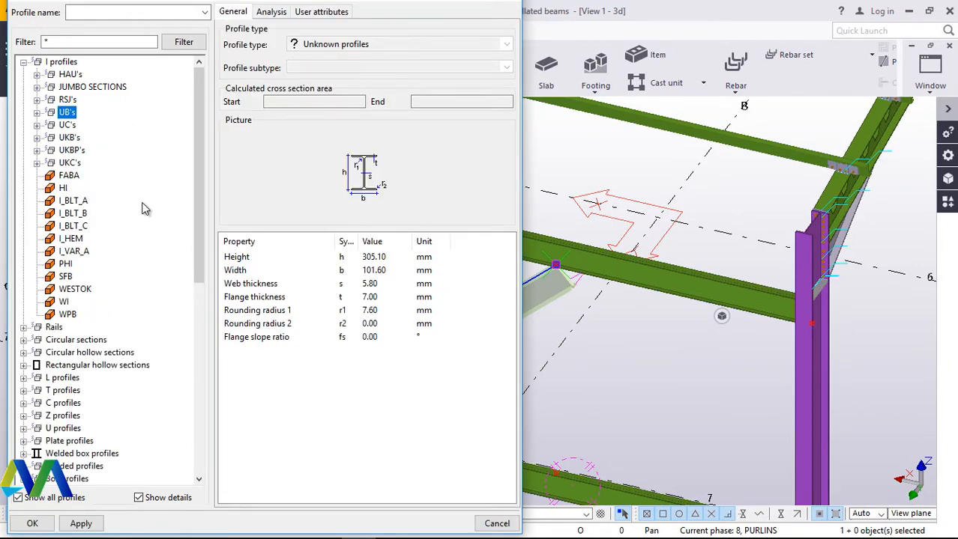
- Change the diagonal's profile to RSA70*70*6 from the 70's group of RSA L profiles, modify the member and close its properties
left_click(23, 379)
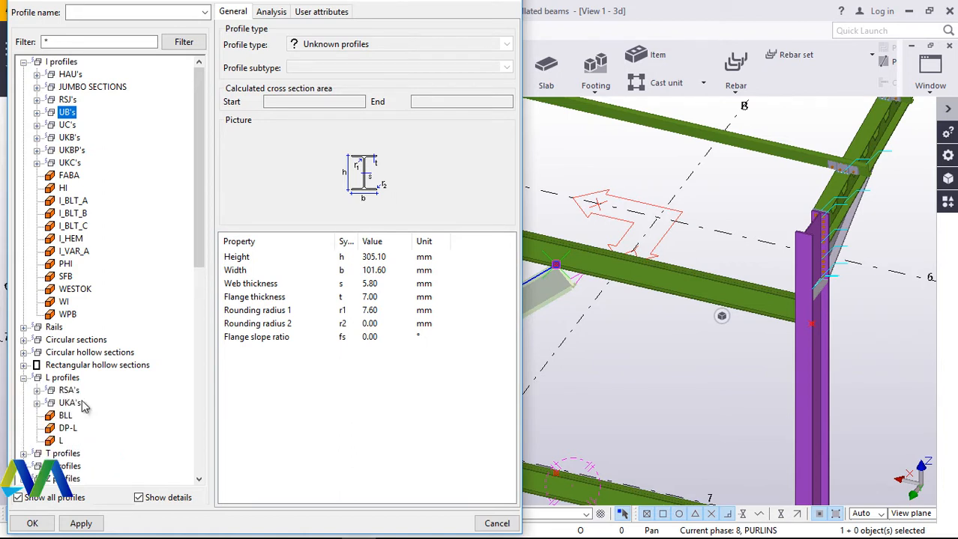
left_click(37, 391)
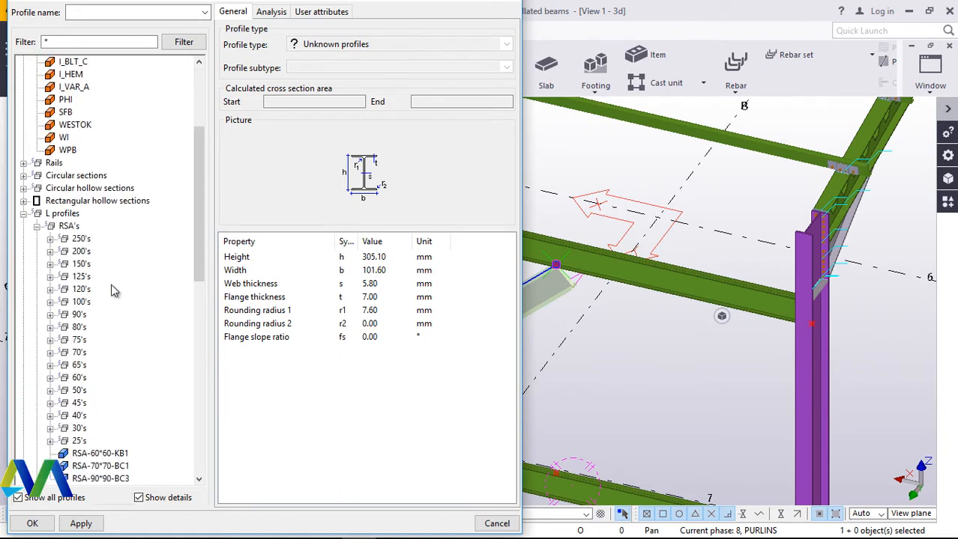
left_click(51, 353)
left_click(108, 365)
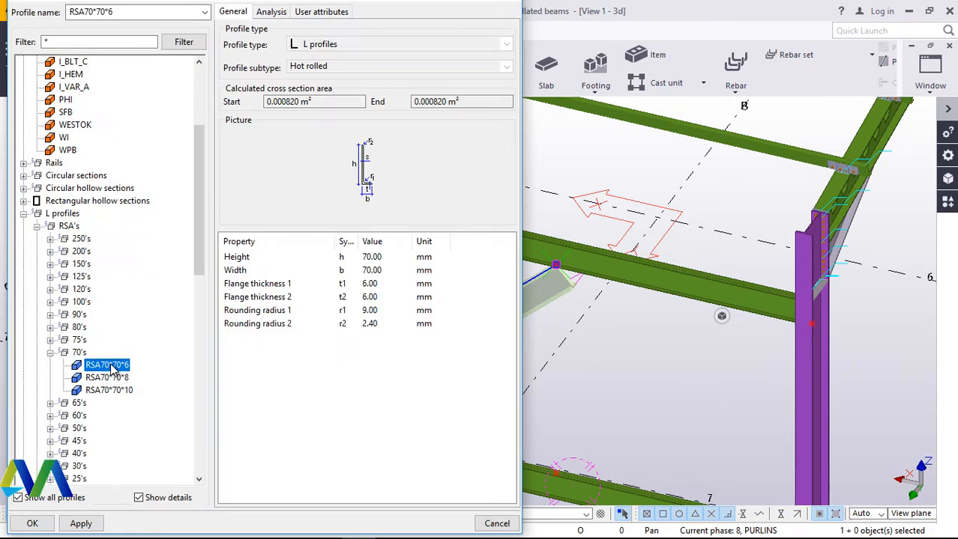
left_click(81, 524)
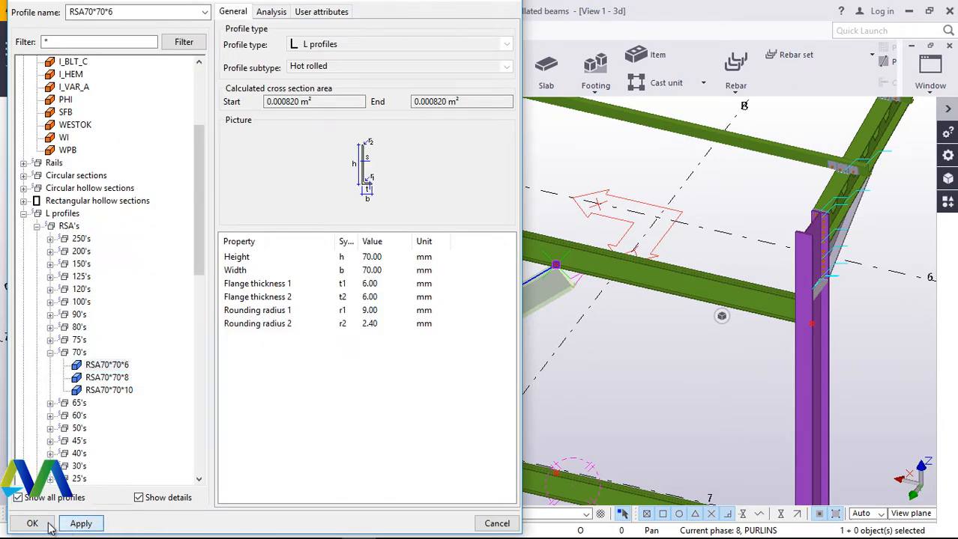
left_click(32, 524)
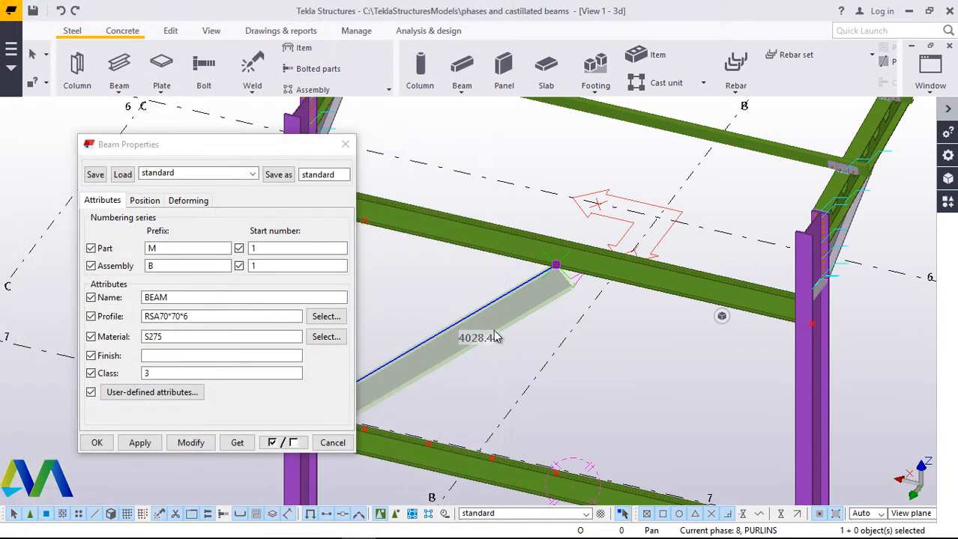
left_click(191, 443)
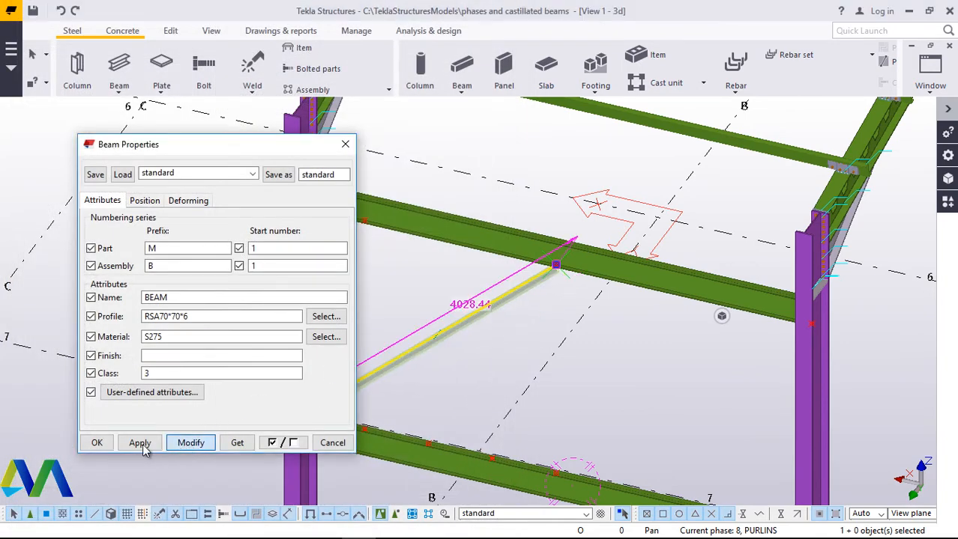
left_click(96, 443)
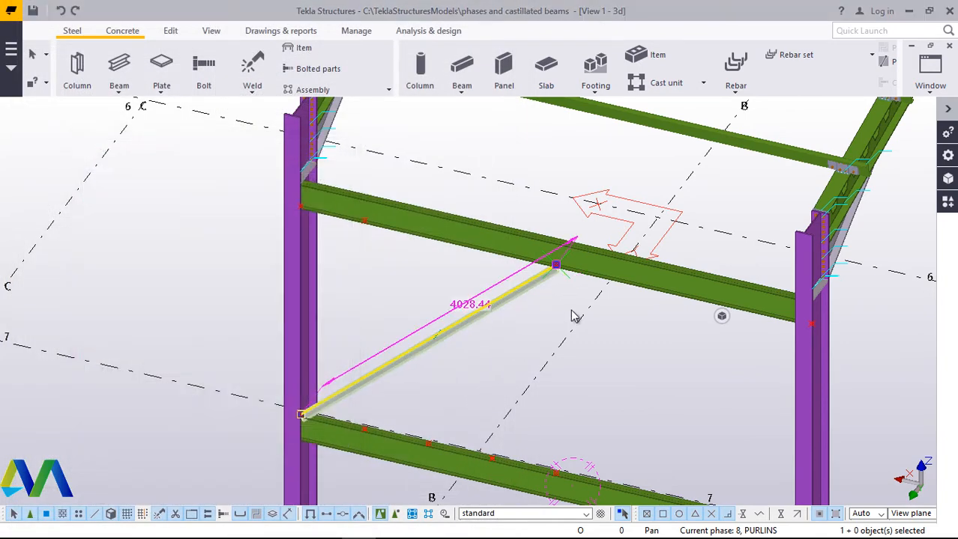
- Examine how the angle brace's upper end meets the upper beam's mid-span point, both up close and across the whole bay
scroll(561, 265, "up", 4)
scroll(554, 277, "up", 3)
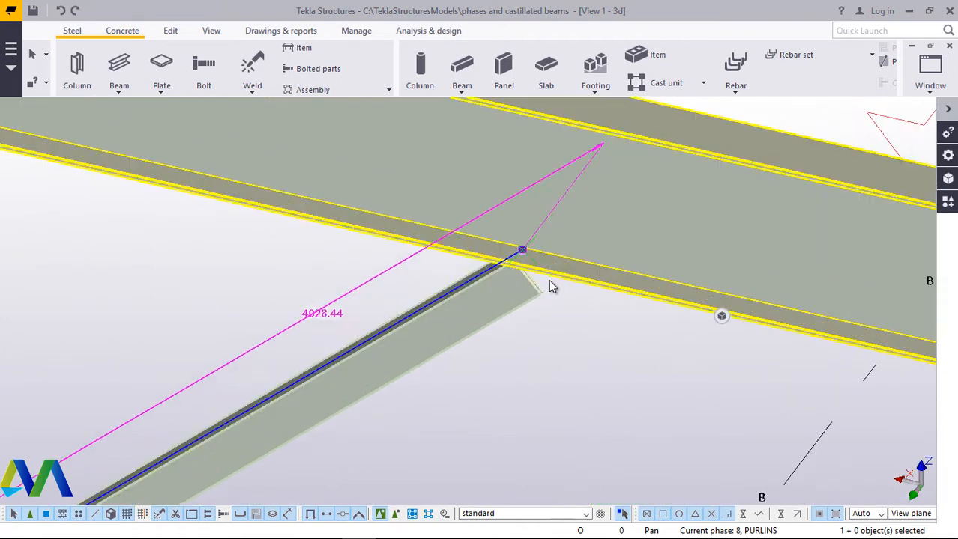
left_click(610, 315)
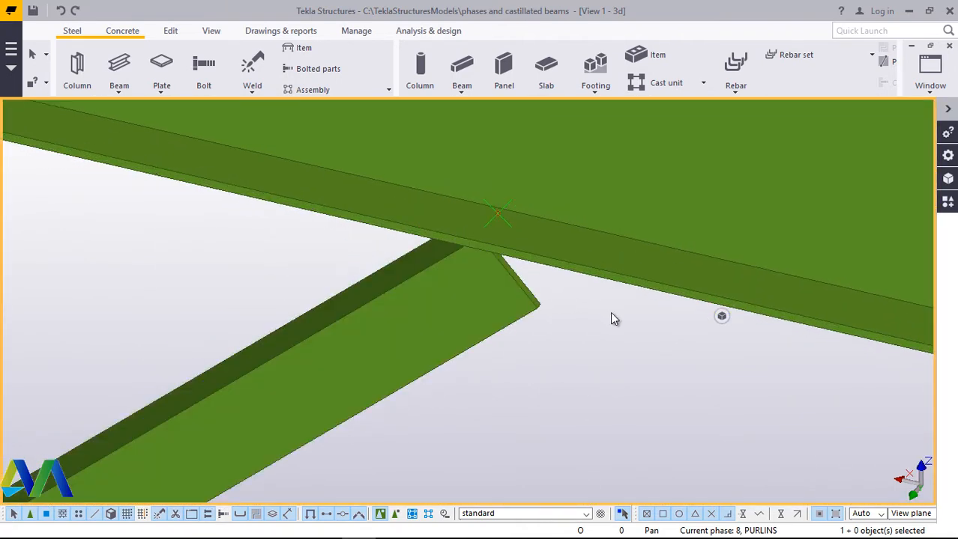
left_click(440, 270)
scroll(435, 264, "down", 4)
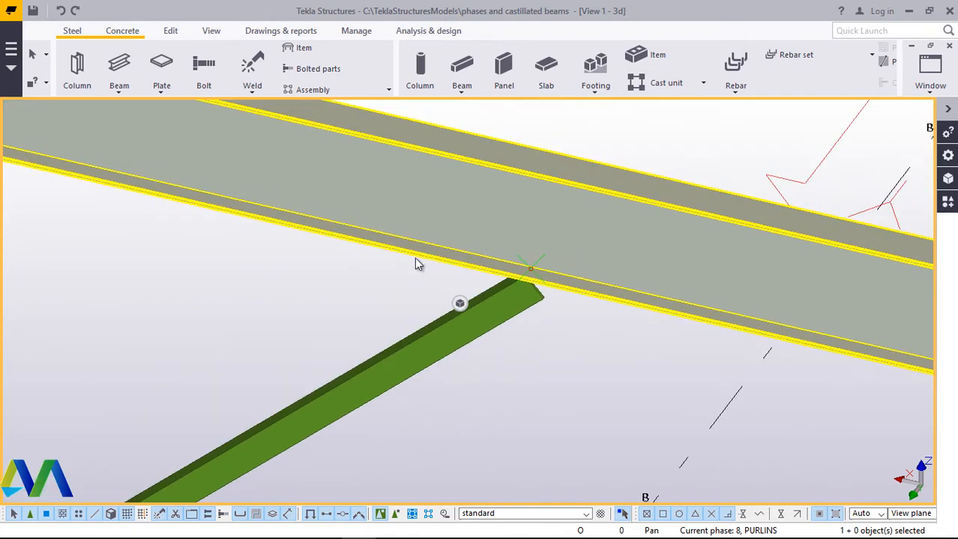
scroll(375, 253, "down", 5)
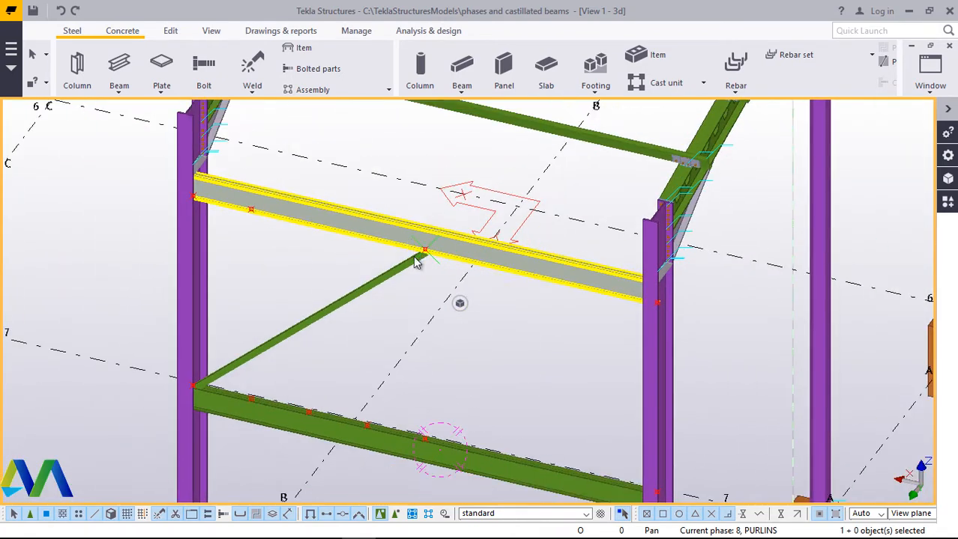
scroll(425, 254, "up", 6)
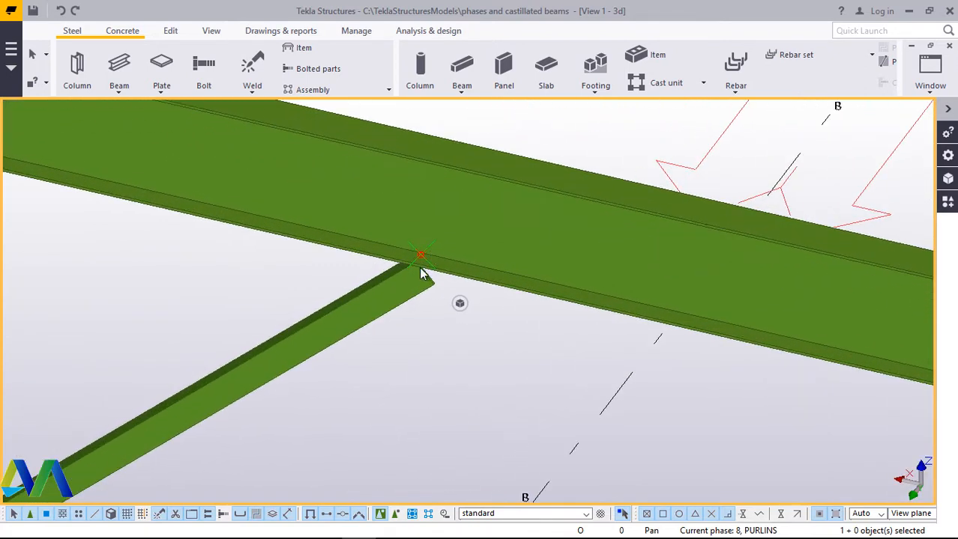
- Set the work plane to the side plane of the upper beam with the Work plane tool, and end the command
scroll(423, 304, "up", 2)
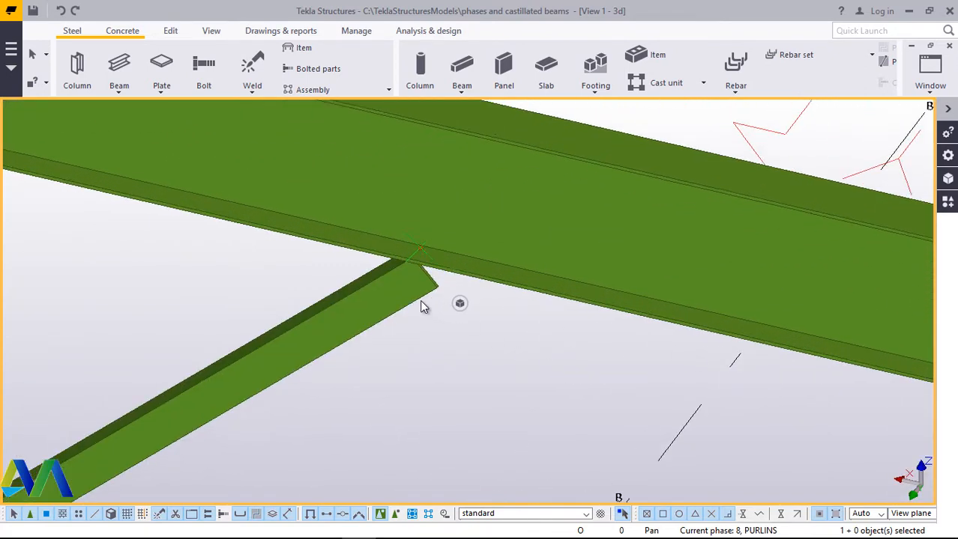
left_click(442, 258)
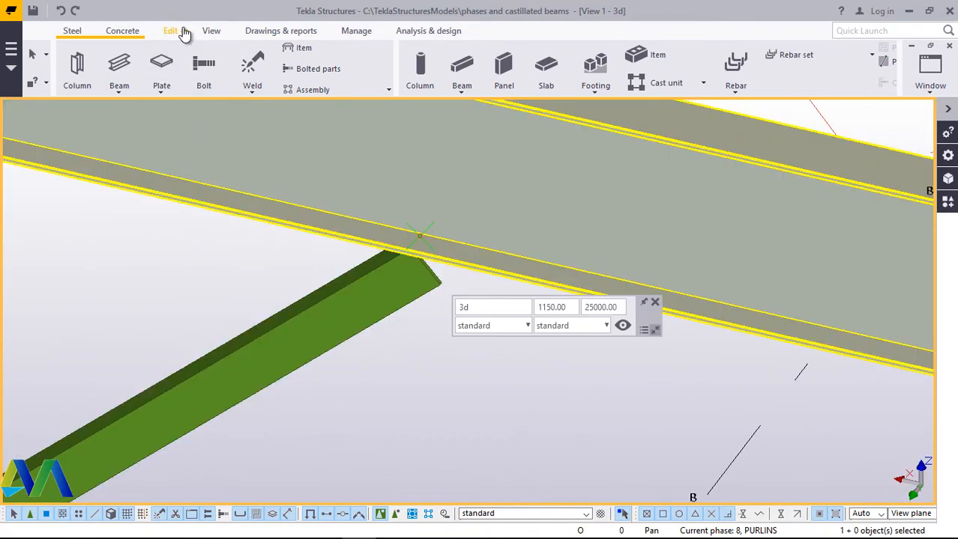
left_click(211, 32)
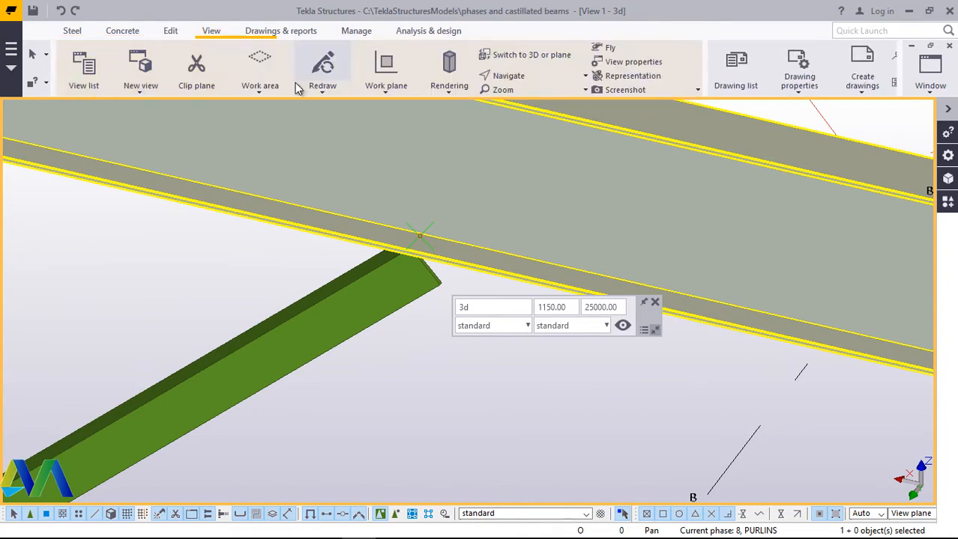
left_click(383, 90)
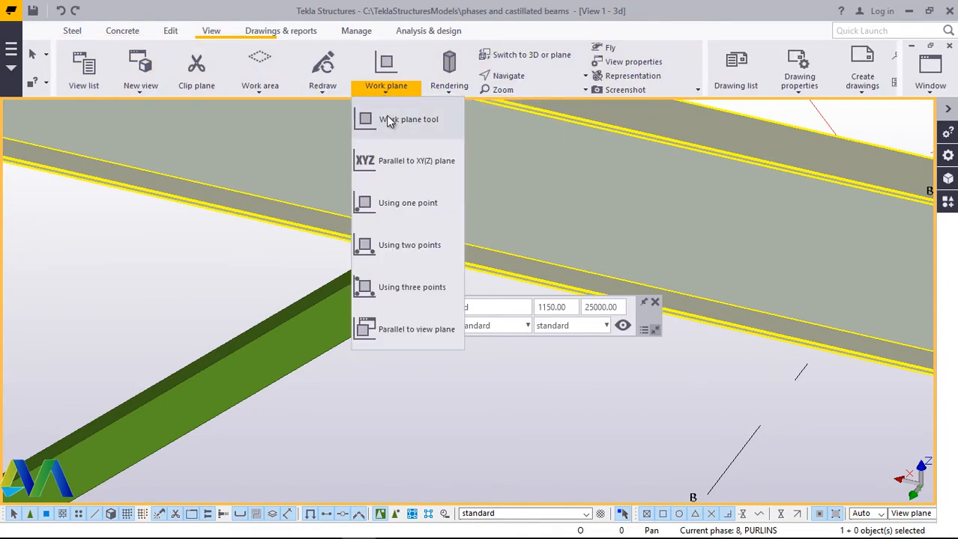
left_click(389, 118)
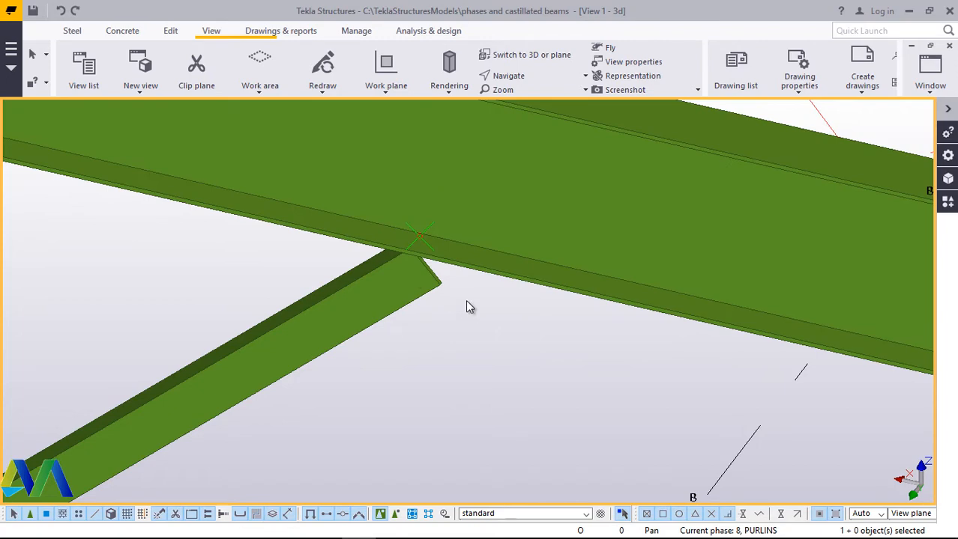
scroll(466, 292, "down", 5)
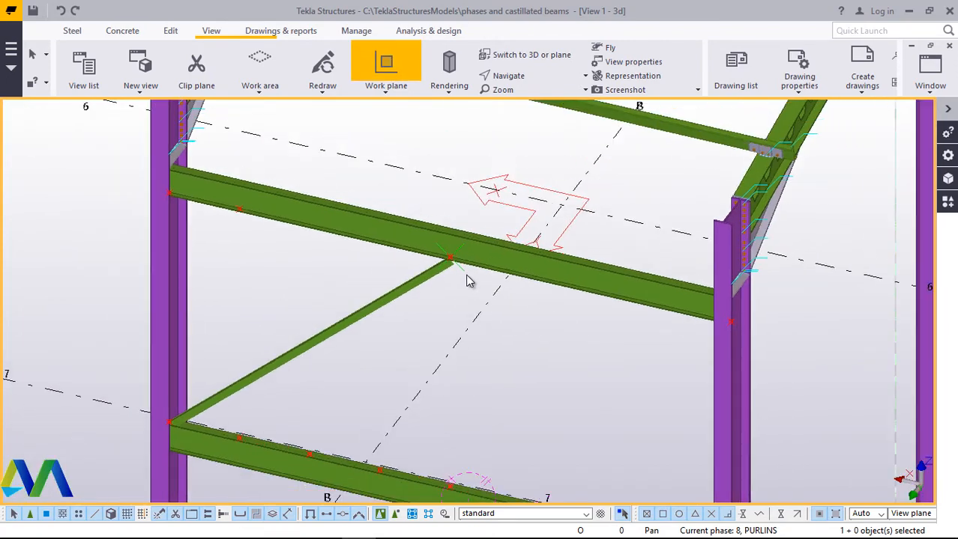
left_click(293, 211)
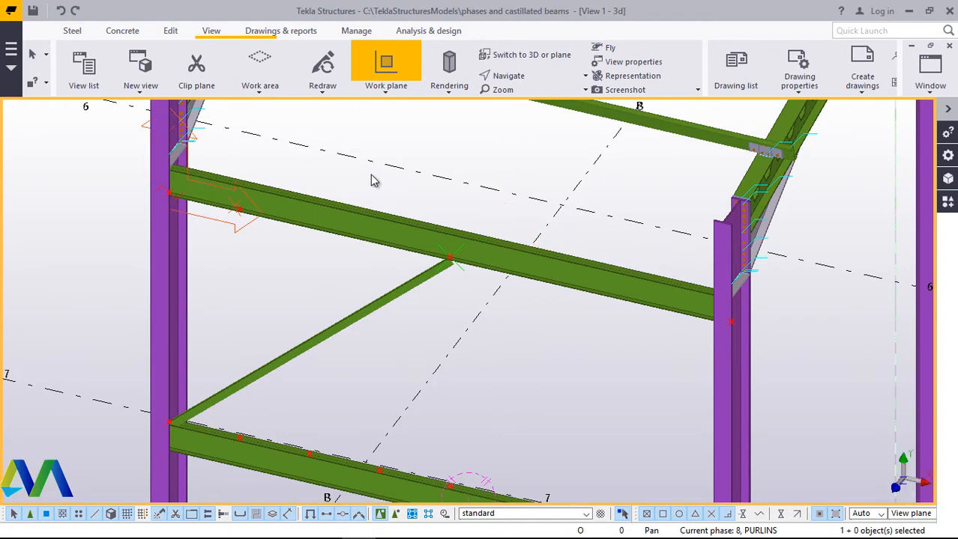
right_click(391, 191)
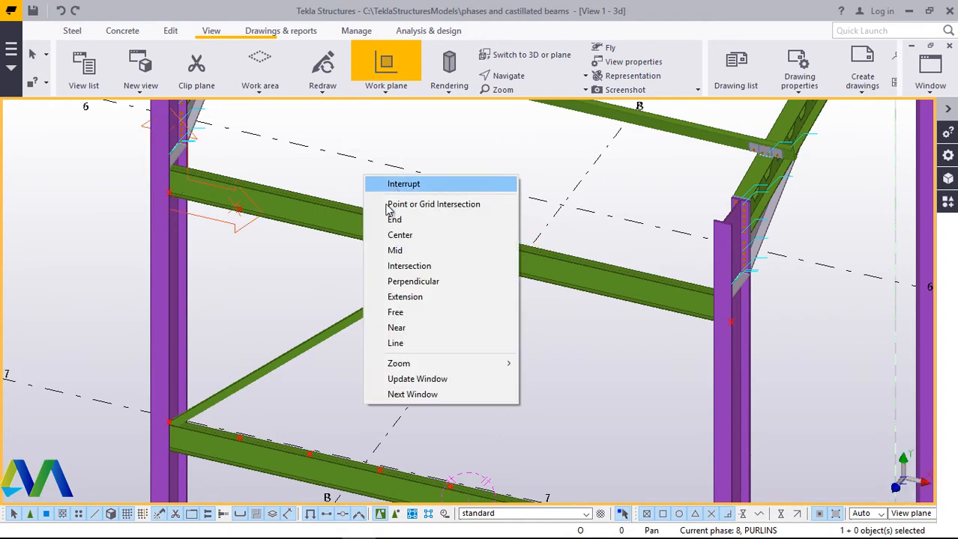
left_click(386, 184)
left_click(241, 207)
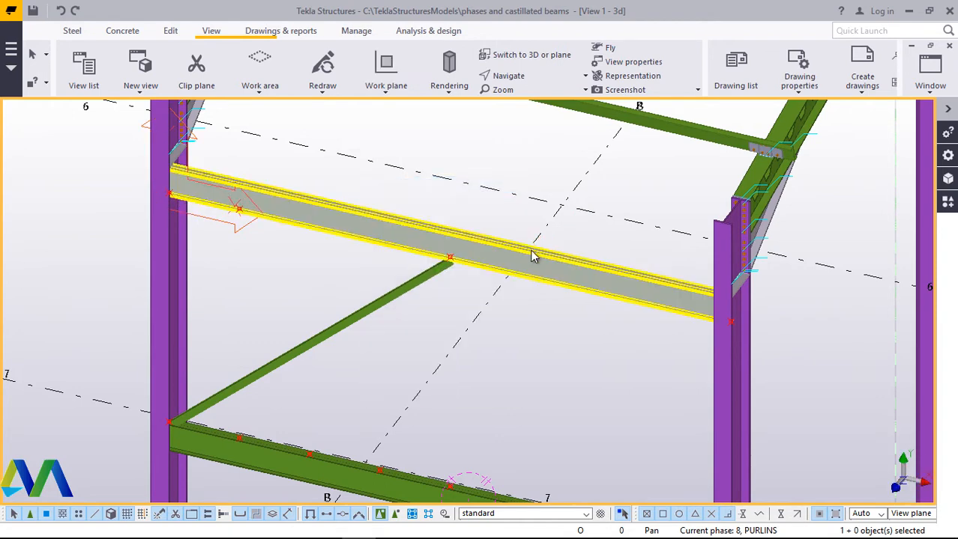
left_click(242, 207)
- Start a mirrored copy of the angle brace, with the mirror line at X0 2994.30, Y0 298.10 and angle -90 through the upper beam's mid-span
scroll(469, 262, "up", 3)
scroll(452, 268, "down", 3)
scroll(453, 268, "up", 5)
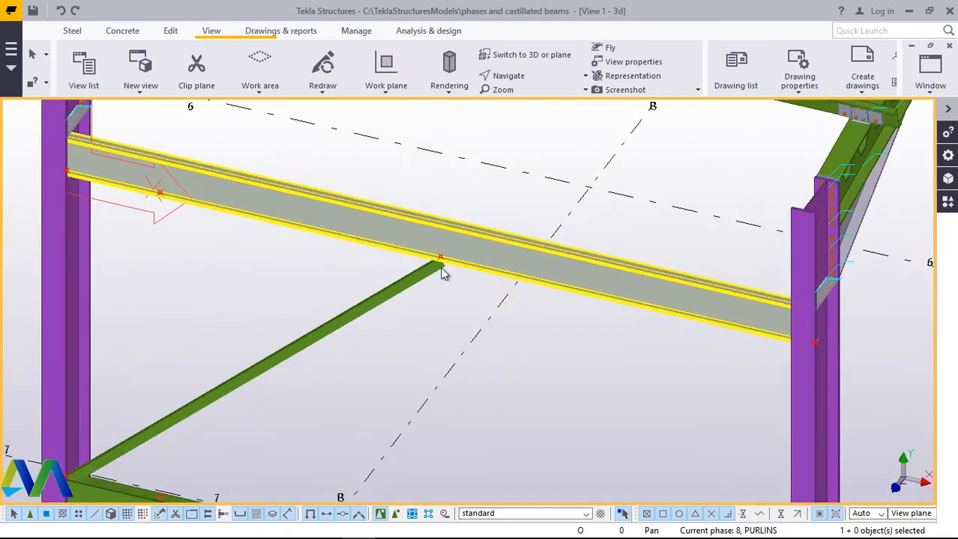
left_click(370, 283)
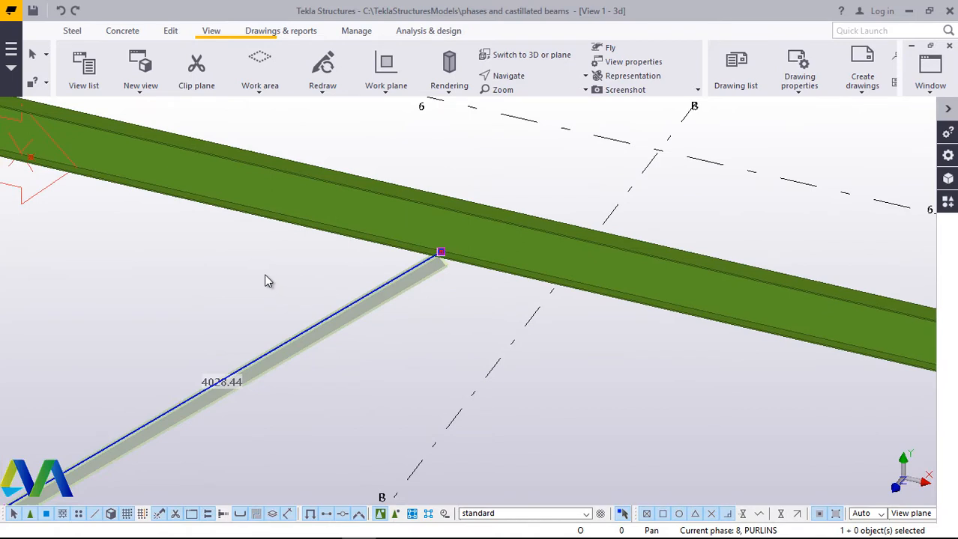
right_click(266, 281)
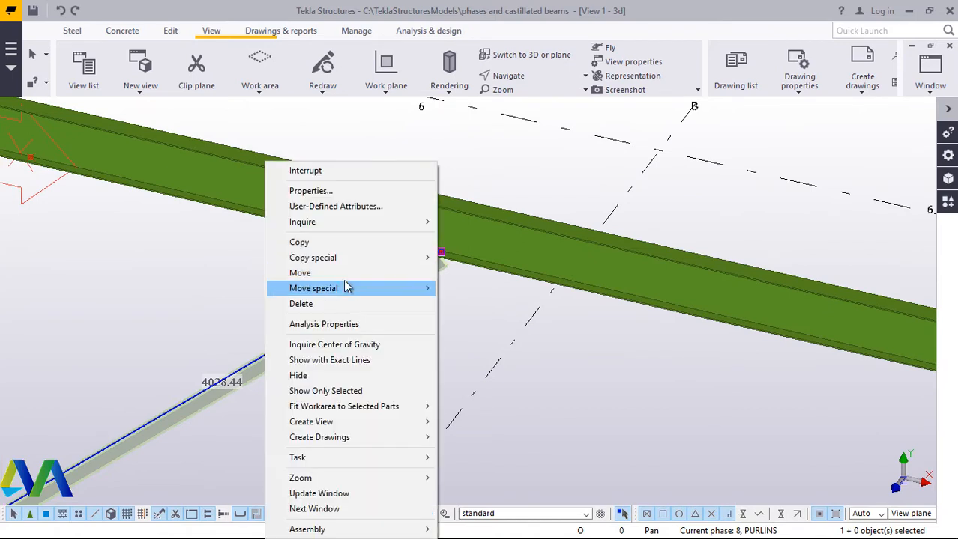
mouse_move(342, 259)
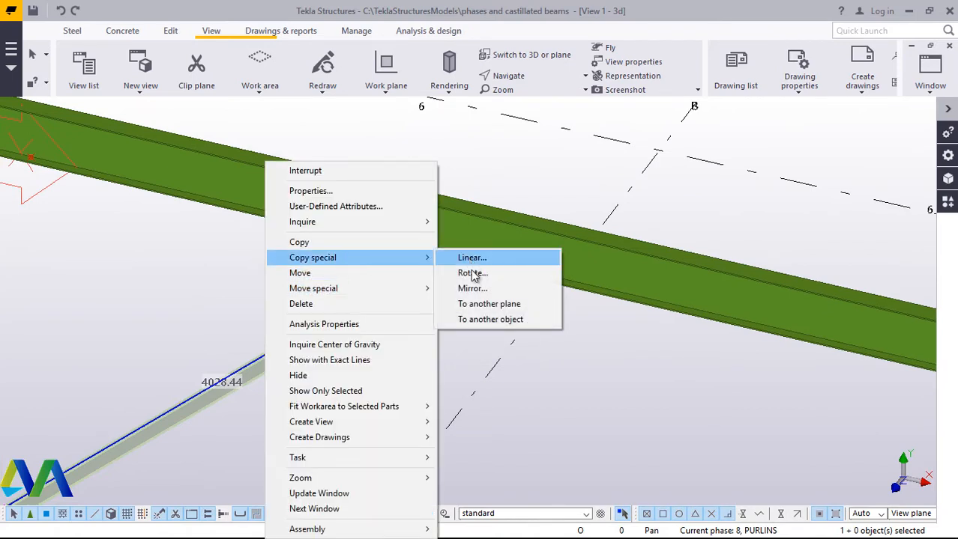
left_click(468, 289)
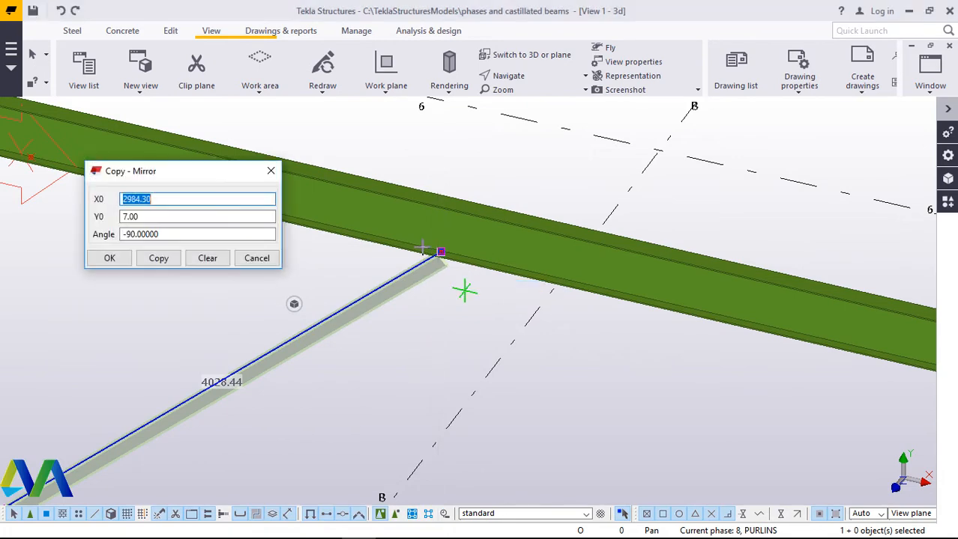
scroll(433, 241, "up", 3)
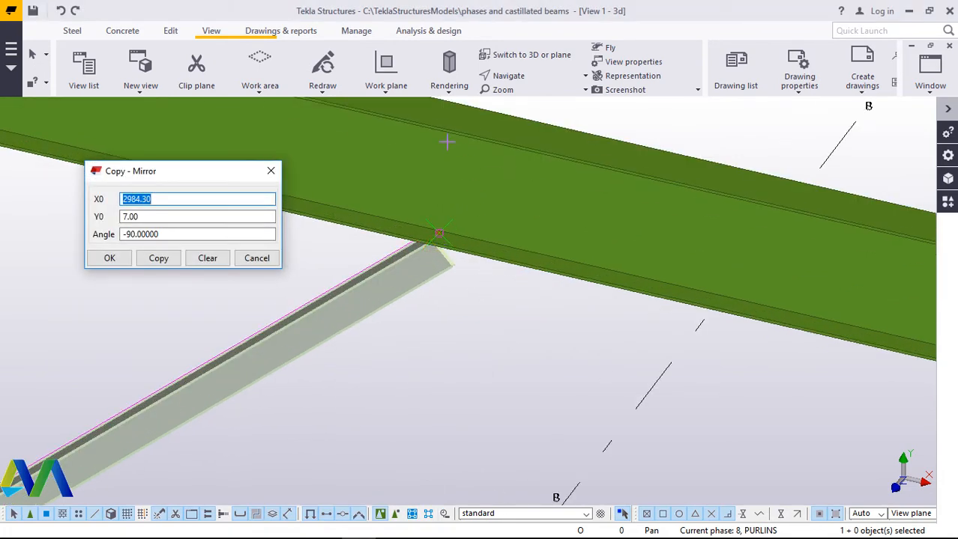
scroll(427, 126, "up", 5)
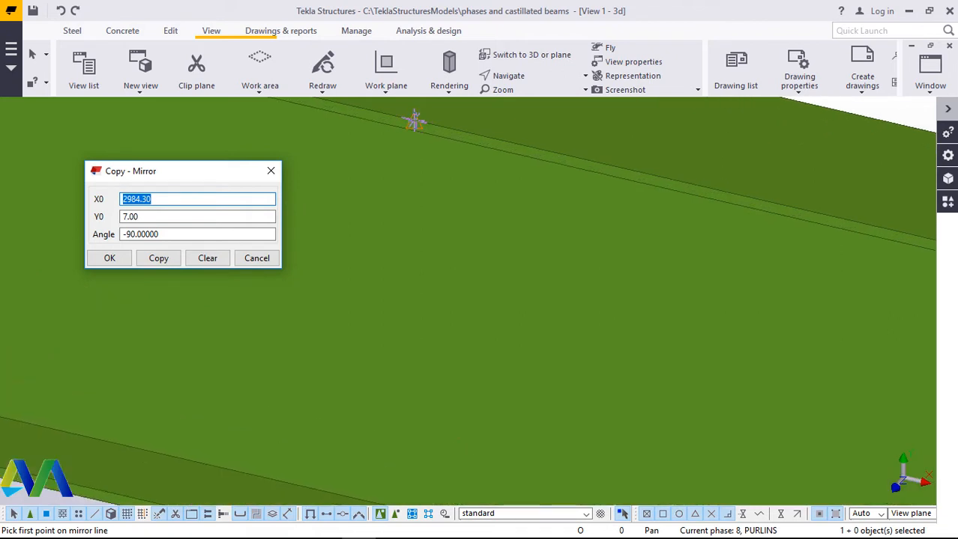
left_click(416, 126)
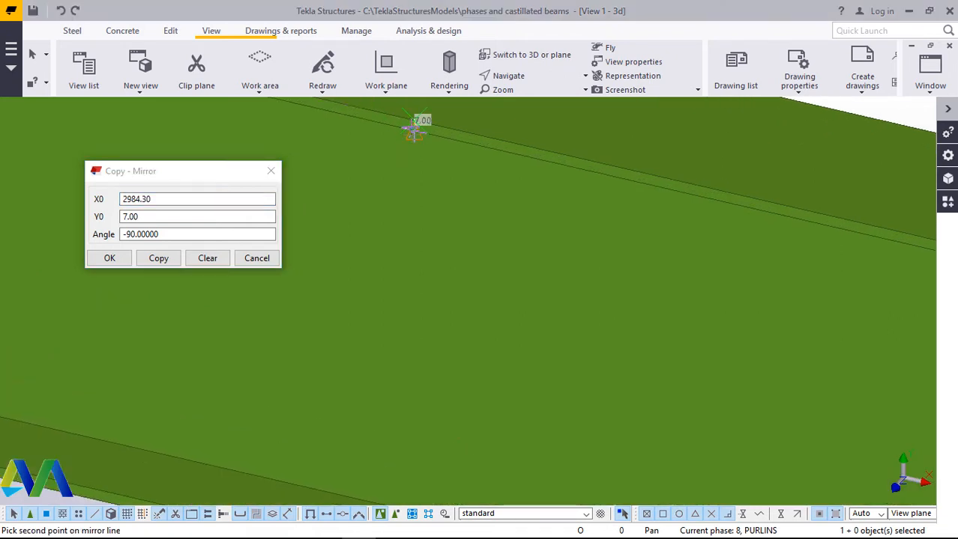
scroll(417, 127, "up", 1)
scroll(417, 127, "up", 3)
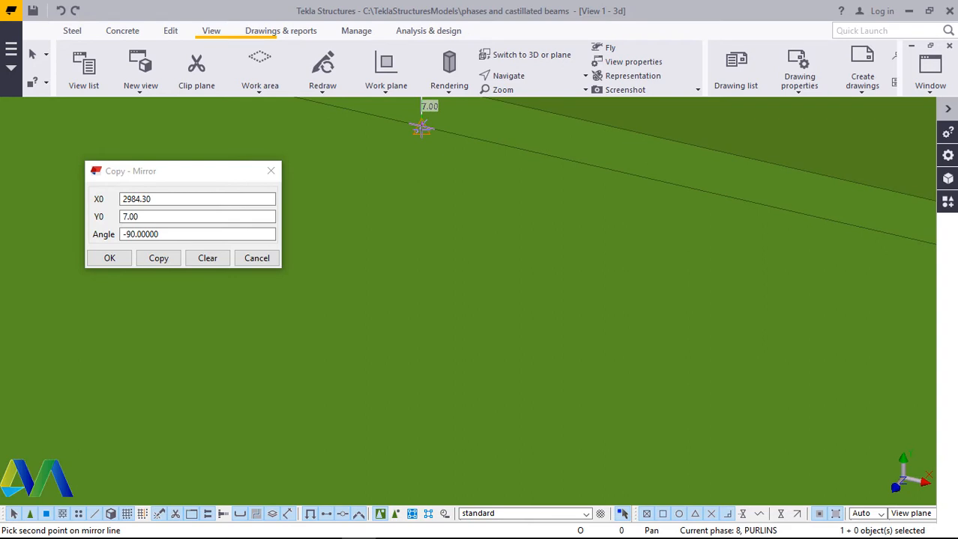
left_click(421, 130)
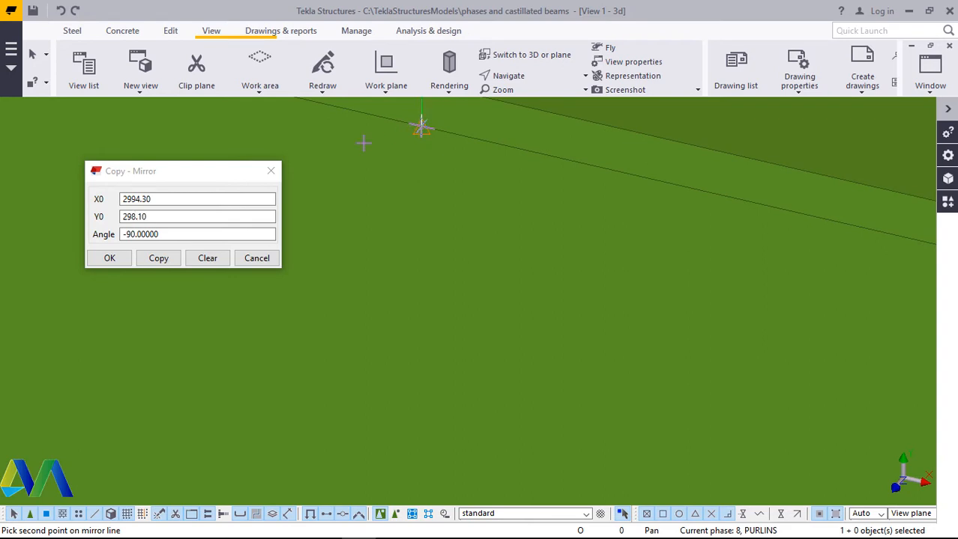
- Create the mirrored copy of the angle brace, close the mirror settings and end the command
left_click(156, 262)
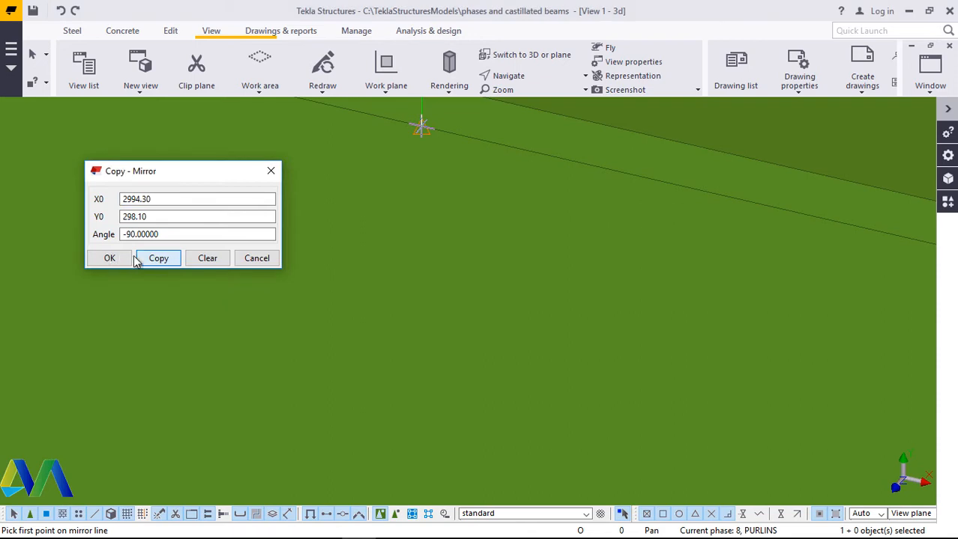
left_click(132, 258)
scroll(537, 229, "down", 2)
scroll(503, 218, "down", 2)
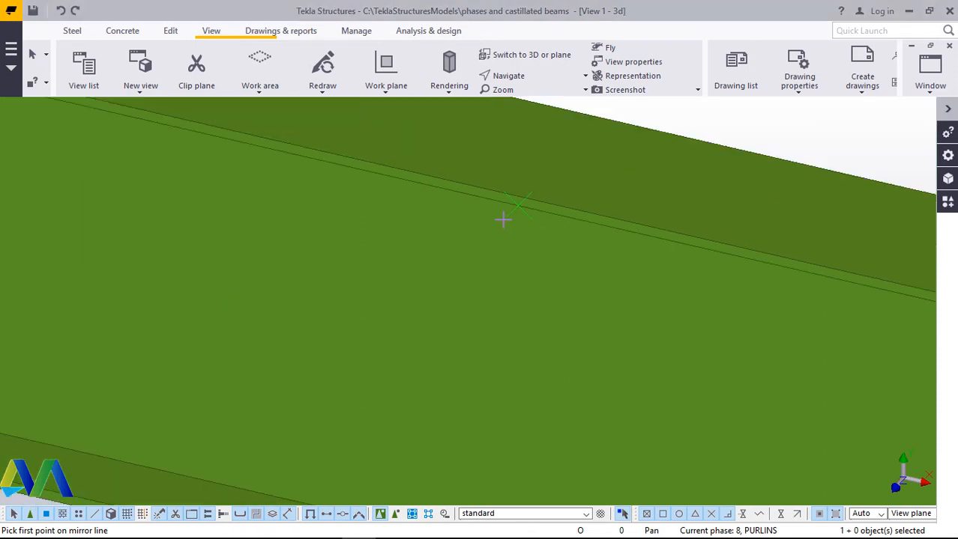
scroll(479, 215, "down", 2)
scroll(510, 215, "down", 2)
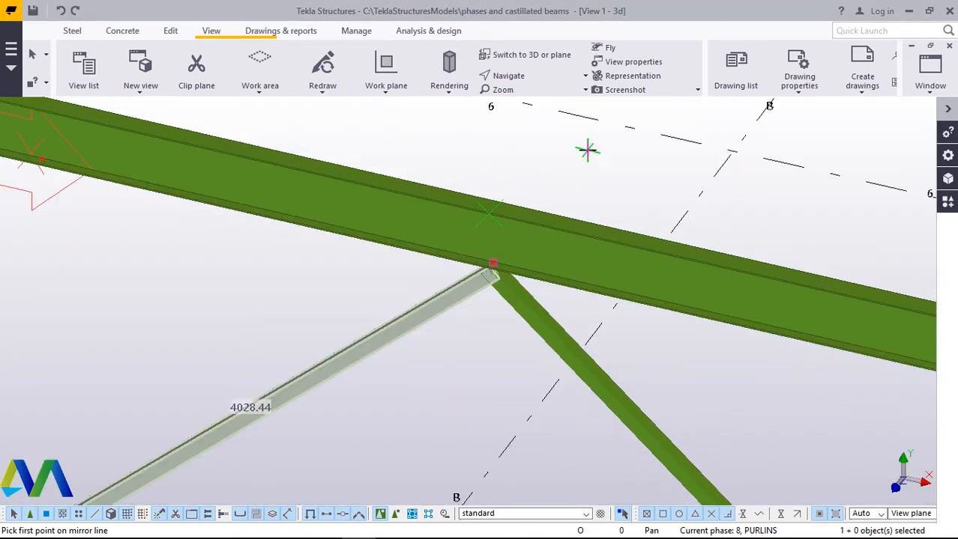
right_click(588, 149)
left_click(615, 158)
- Examine the two angle braces across the bay and from its other side, rotating around their junction at the upper beam's mid-span
scroll(502, 266, "down", 4)
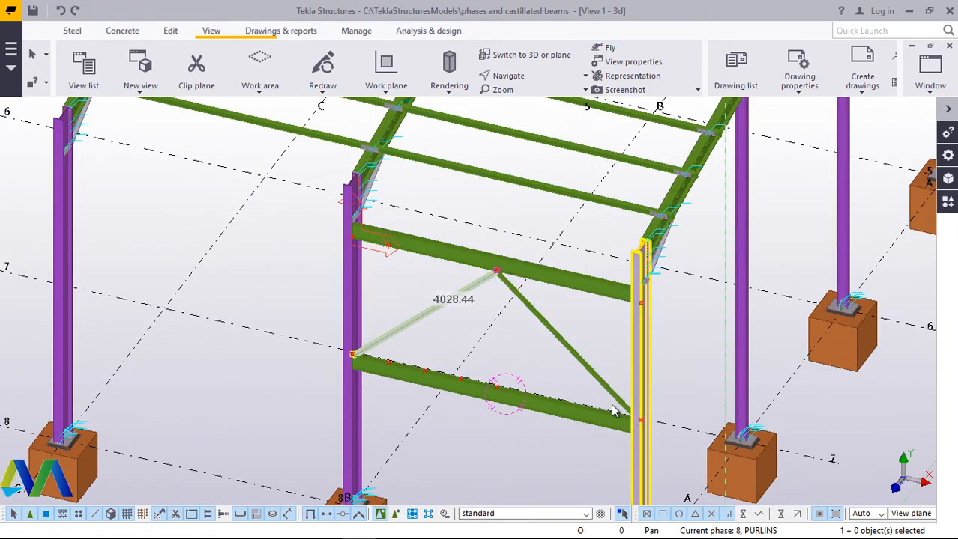
scroll(421, 278, "up", 3)
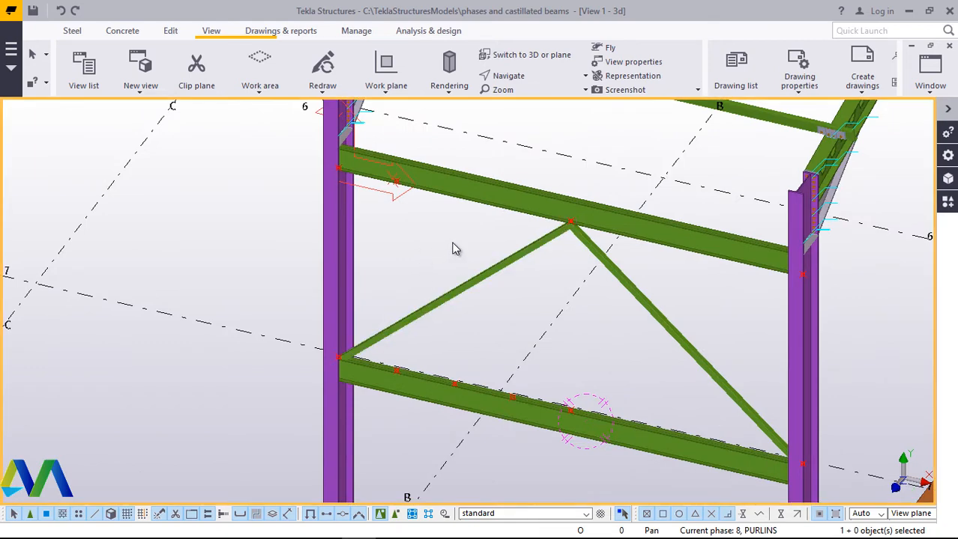
scroll(454, 248, "up", 5)
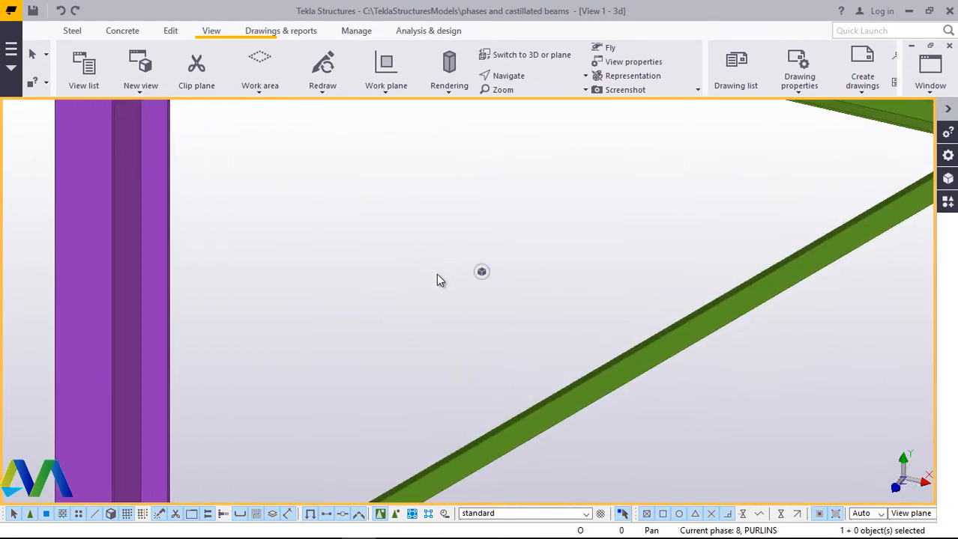
scroll(420, 279, "down", 4)
scroll(389, 271, "down", 2)
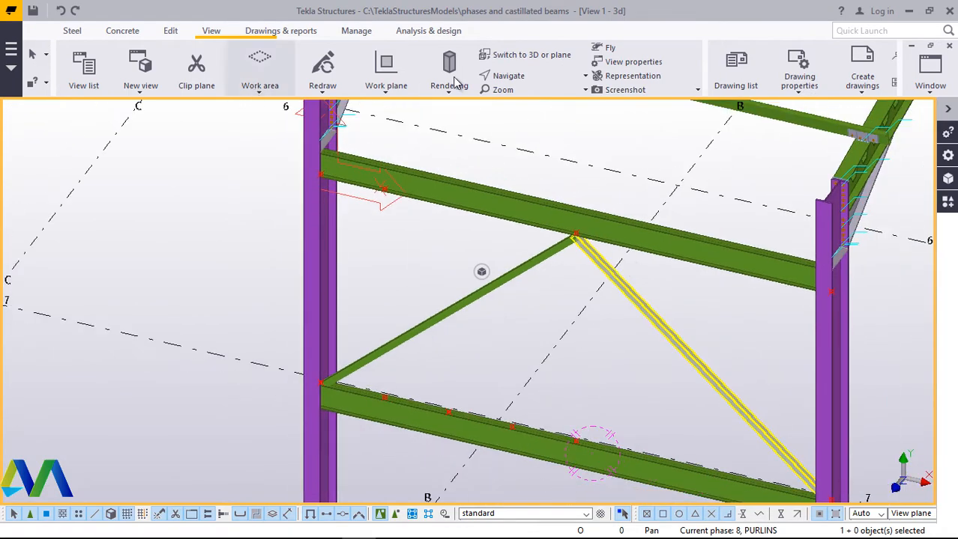
left_click(506, 75)
left_click(523, 98)
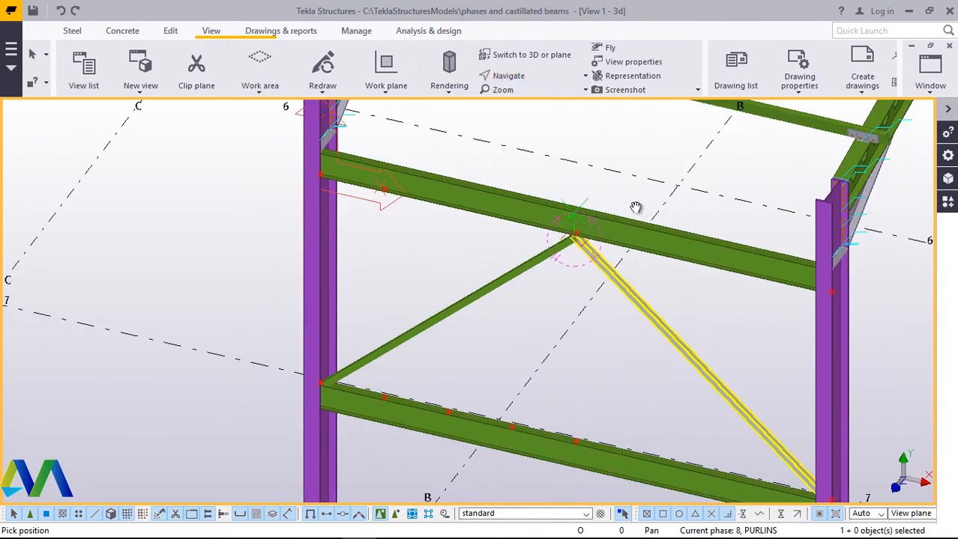
left_click_drag(575, 238, 699, 233)
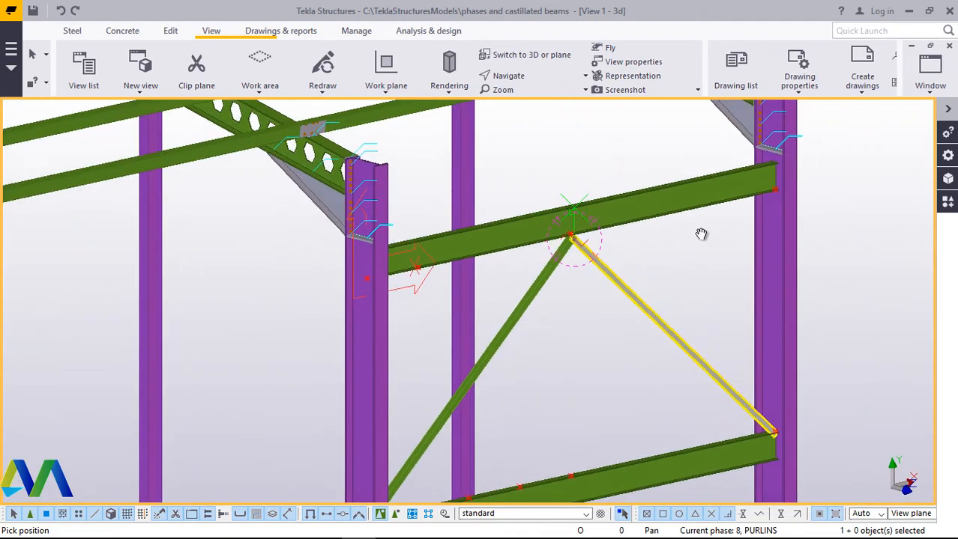
right_click(678, 251)
left_click(700, 260)
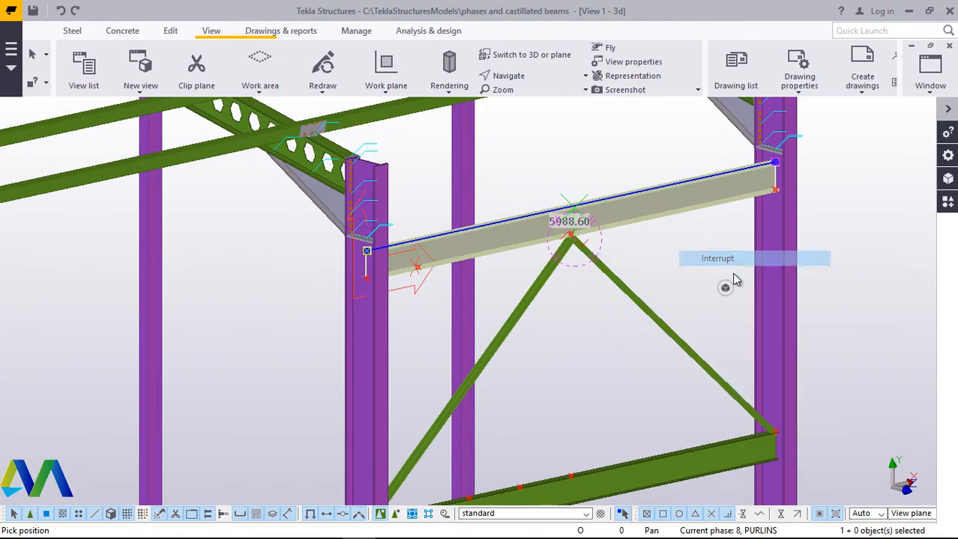
scroll(558, 244, "up", 2)
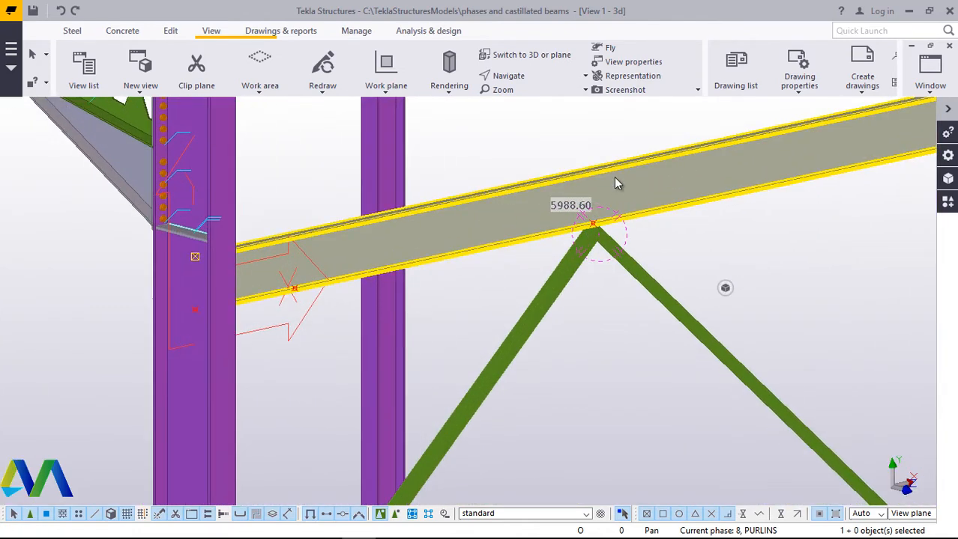
scroll(616, 185, "down", 3)
left_click(651, 324)
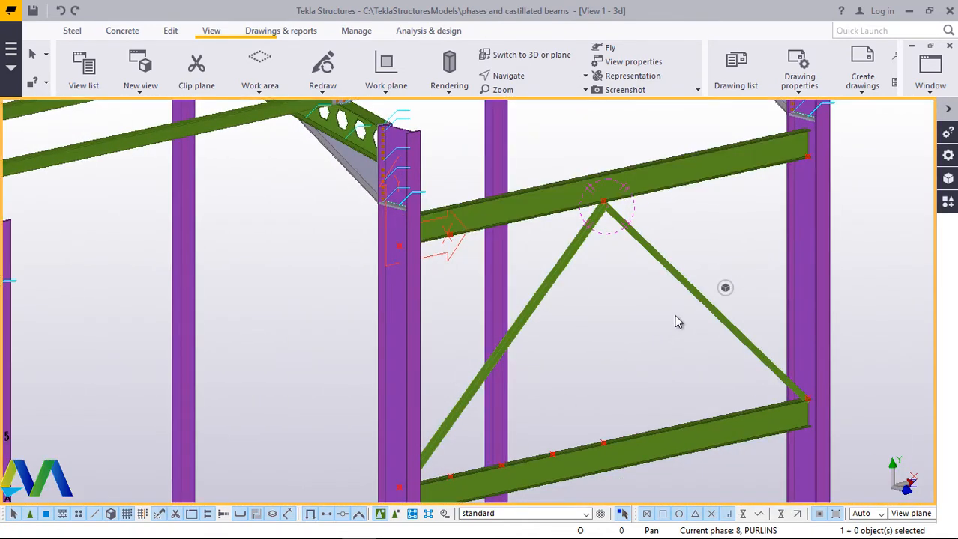
- Add one division point midway along the first angle brace, between the upper beam's mid-span and the lower beam's column end, and end the command
left_click(171, 33)
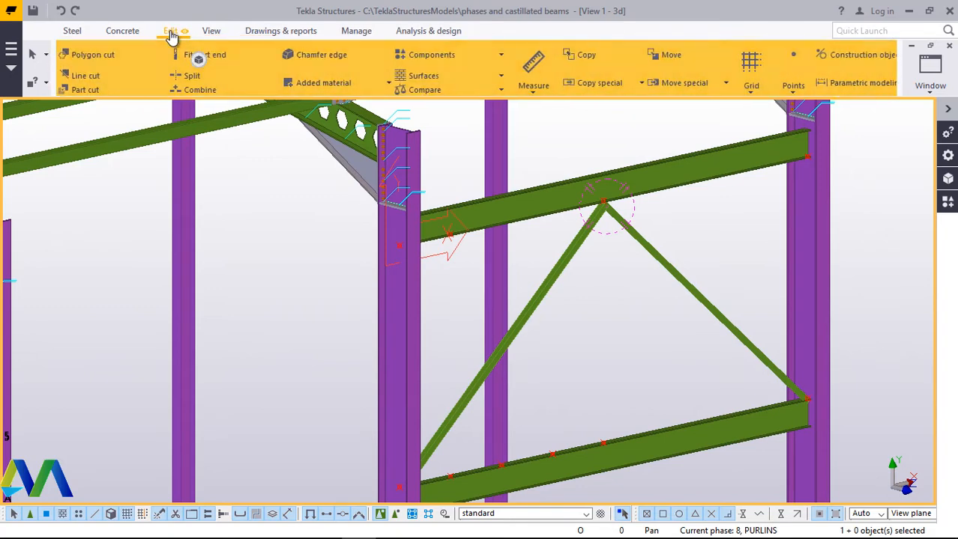
left_click(793, 92)
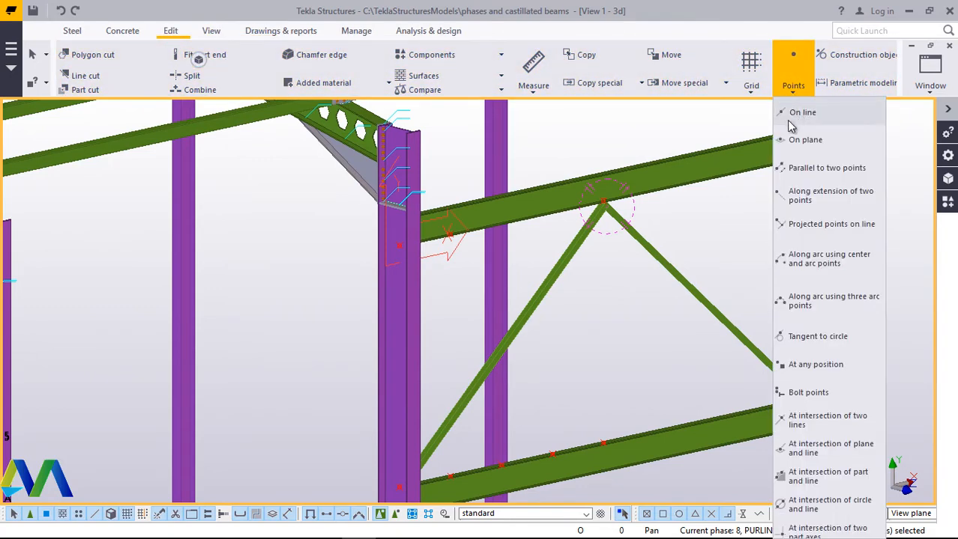
left_click(793, 114)
scroll(609, 201, "up", 2)
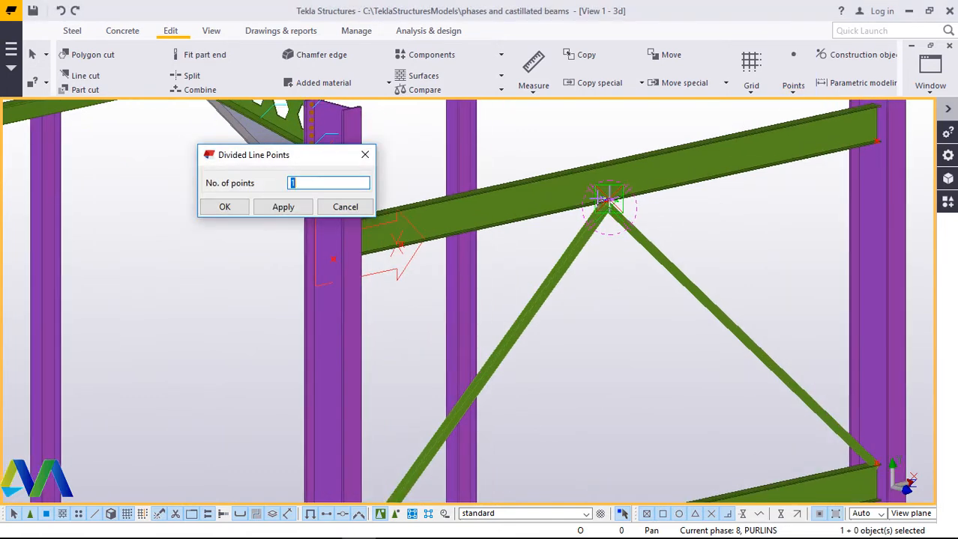
scroll(611, 199, "up", 4)
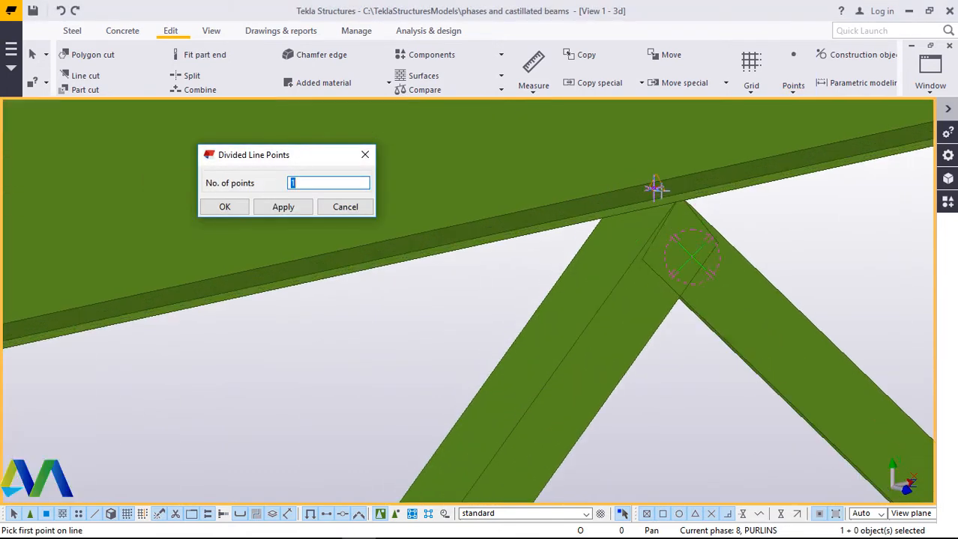
left_click(654, 192)
scroll(652, 198, "down", 2)
scroll(665, 171, "down", 3)
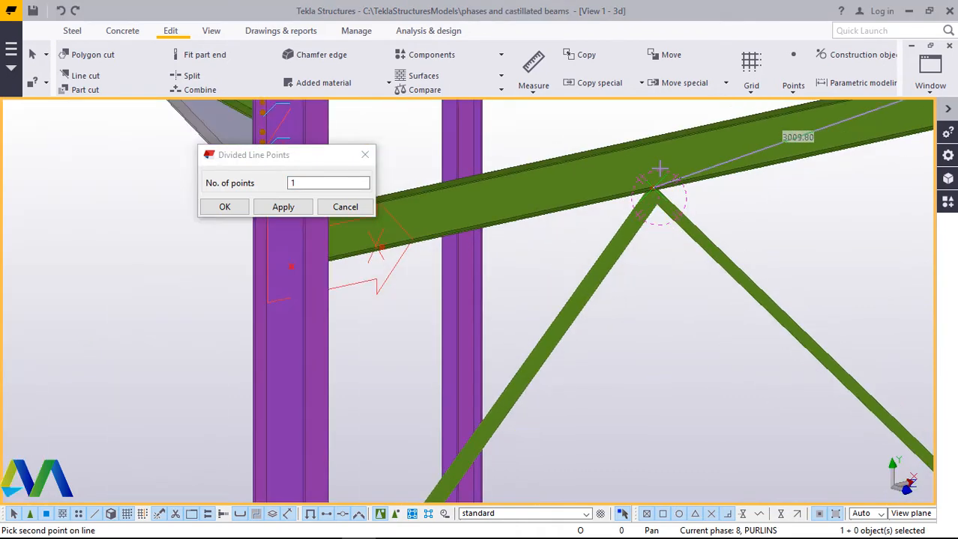
scroll(536, 387, "down", 2)
scroll(467, 442, "up", 5)
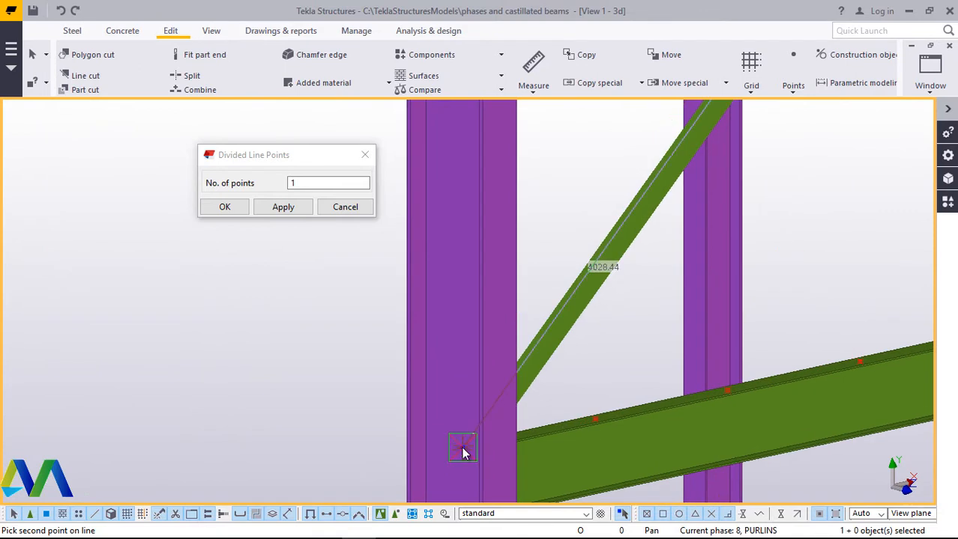
left_click(462, 449)
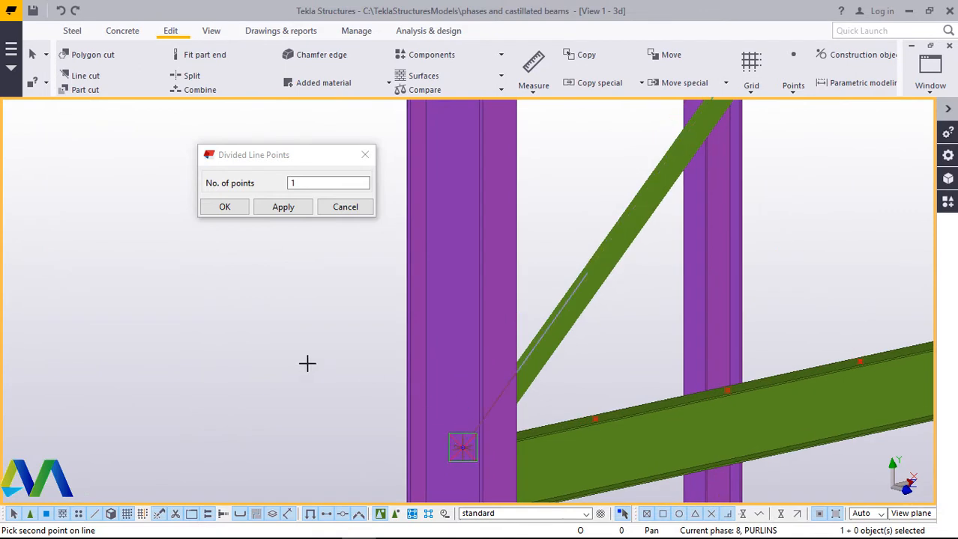
right_click(292, 306)
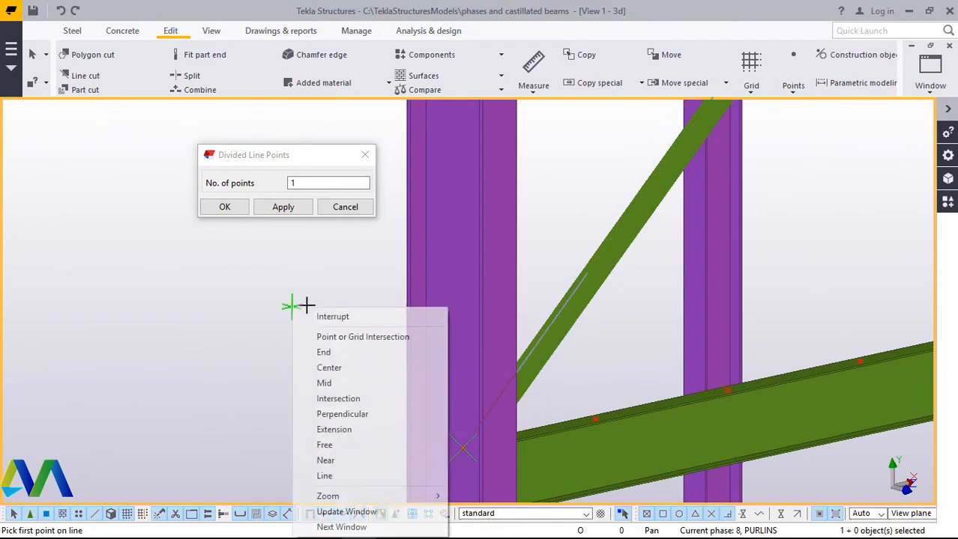
left_click(344, 315)
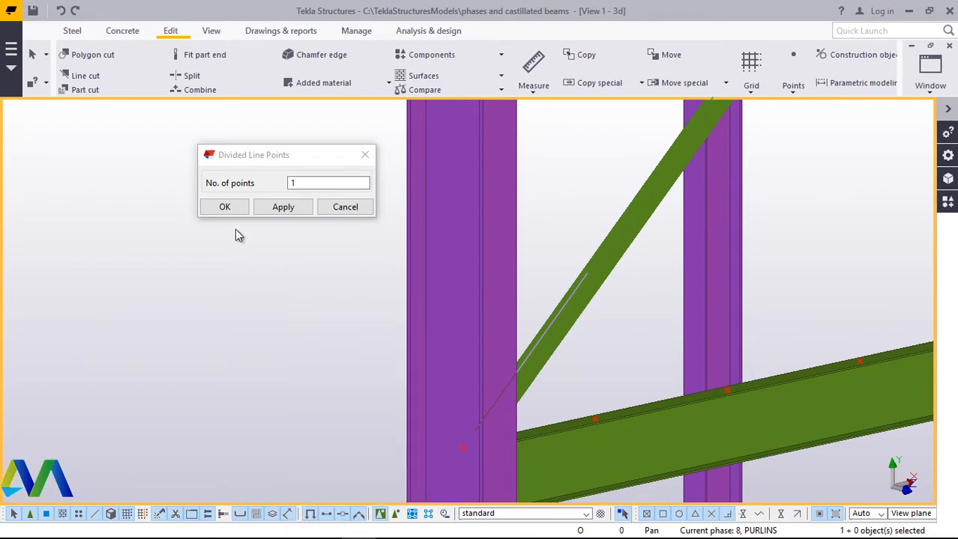
left_click(225, 207)
scroll(320, 394, "down", 3)
scroll(330, 391, "down", 3)
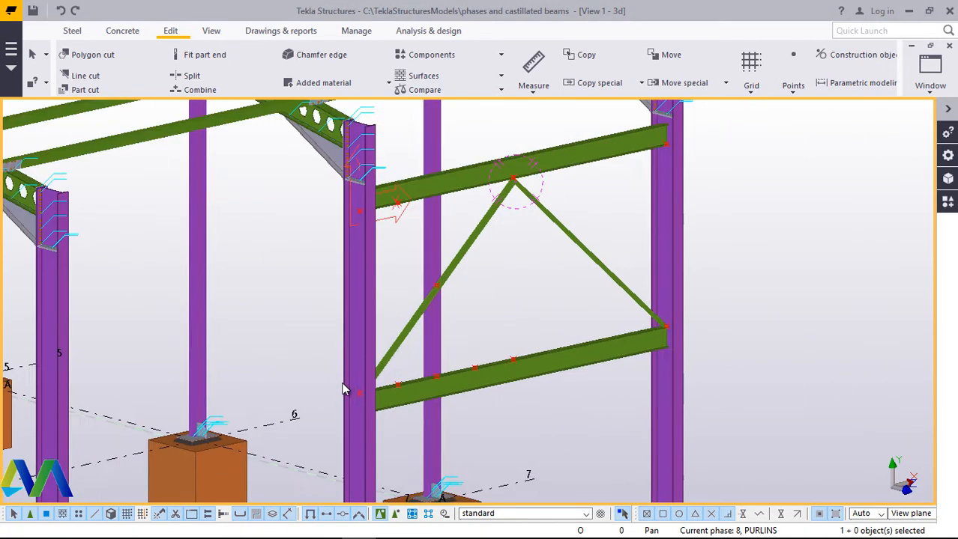
- Create a short angle brace with the Beam tool from the upper beam's marked point near the column to the first brace's midpoint, and end the command
scroll(420, 225, "up", 5)
scroll(380, 231, "up", 4)
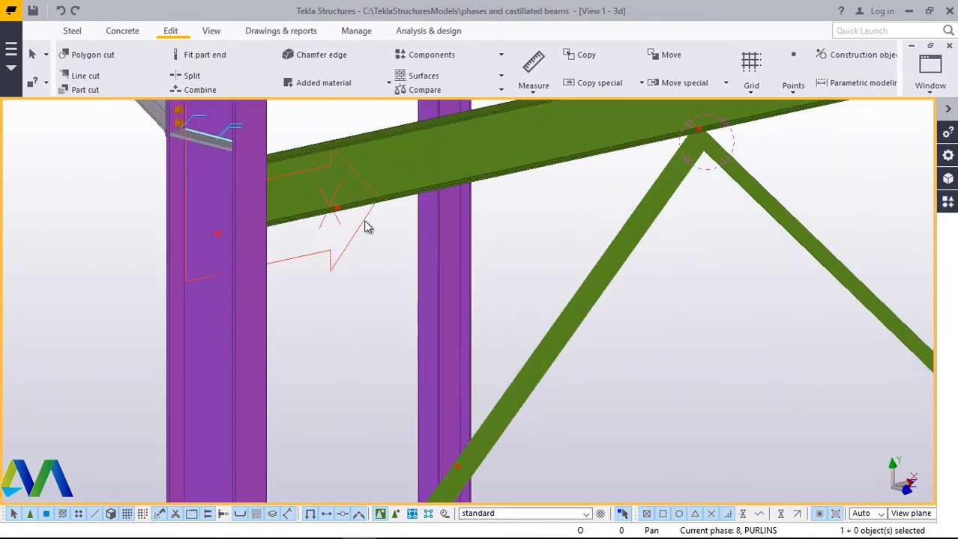
scroll(376, 233, "down", 3)
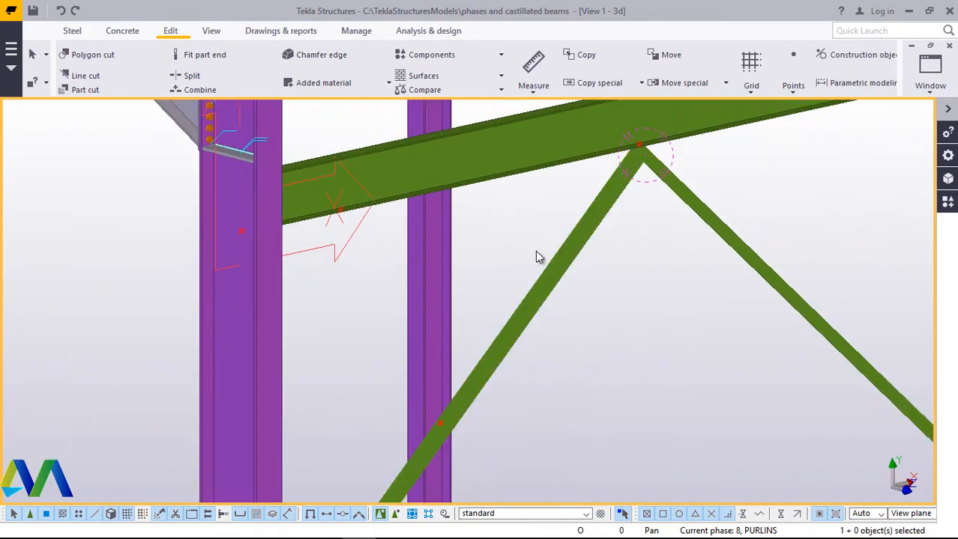
left_click(71, 33)
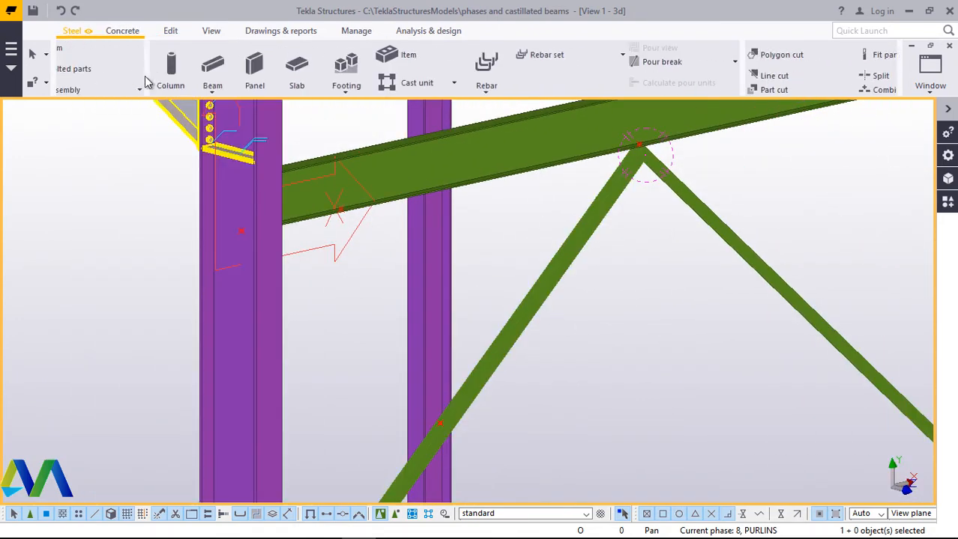
left_click(120, 90)
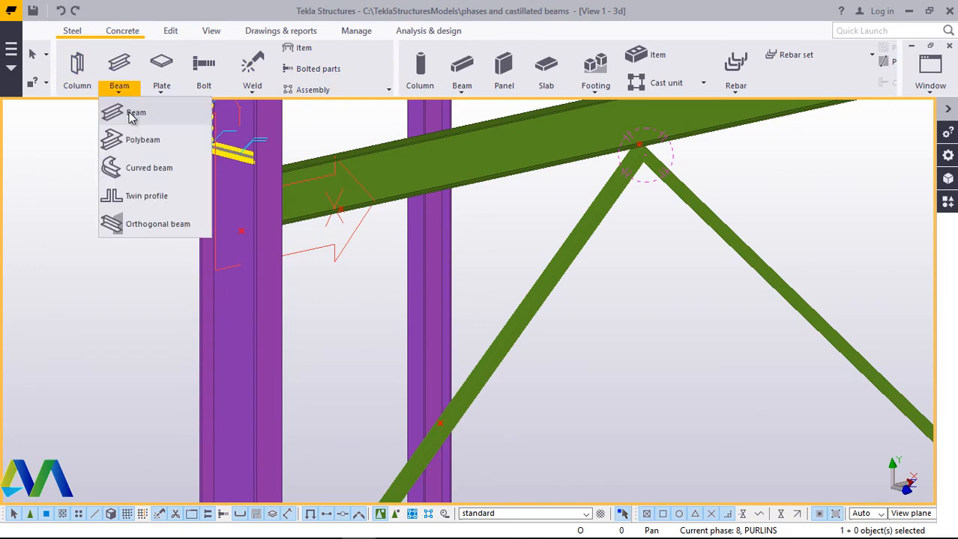
left_click(133, 112)
scroll(339, 214, "up", 3)
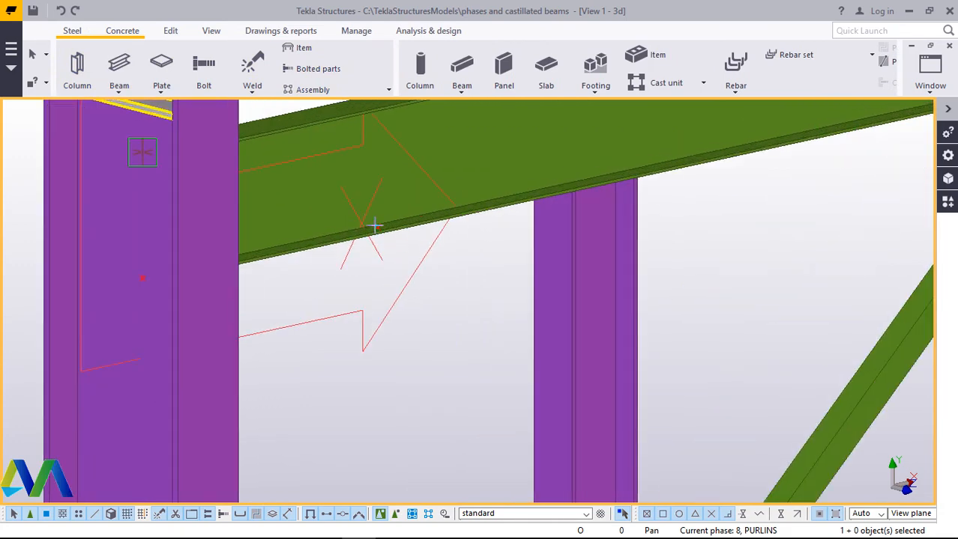
scroll(374, 225, "up", 3)
scroll(408, 237, "up", 2)
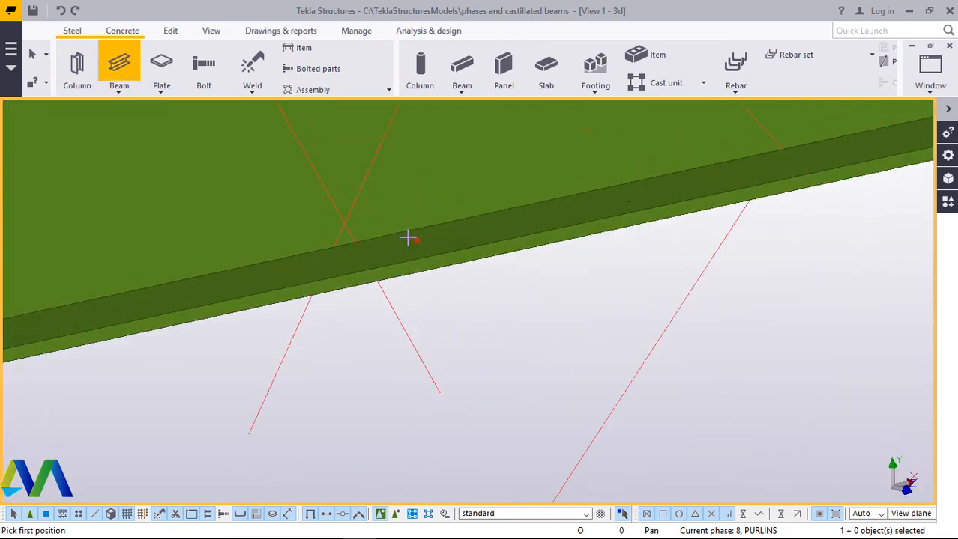
left_click(417, 241)
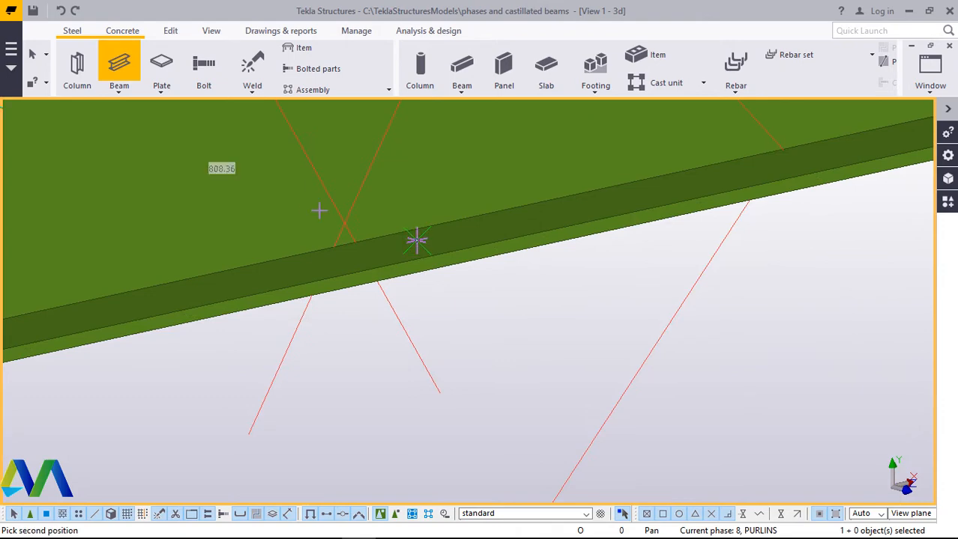
scroll(322, 210, "down", 5)
scroll(308, 215, "down", 3)
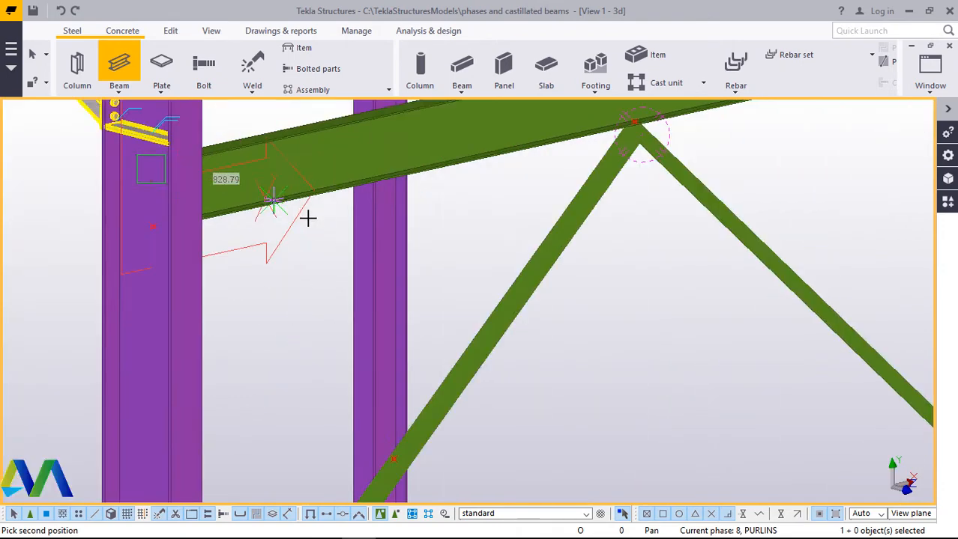
scroll(302, 210, "down", 3)
scroll(353, 349, "up", 5)
scroll(353, 348, "up", 3)
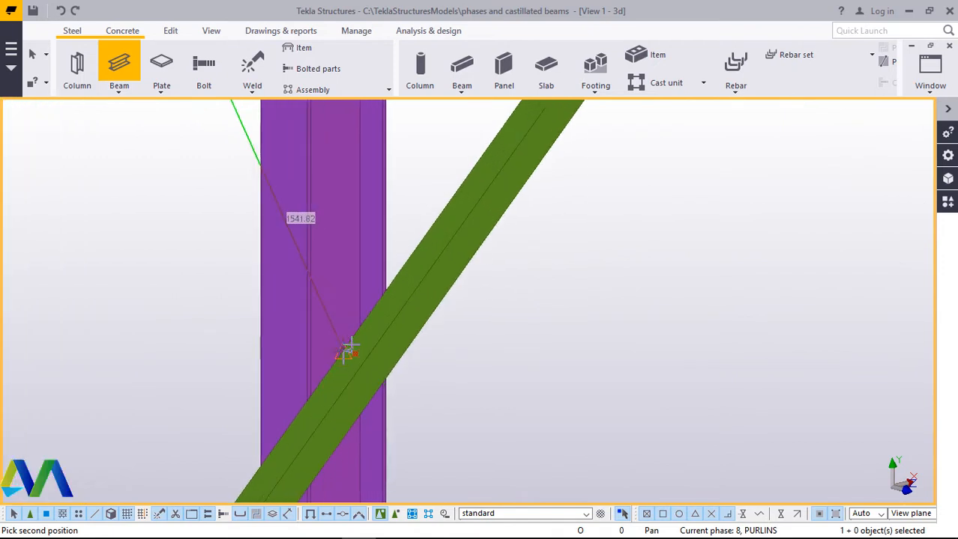
scroll(348, 350, "up", 2)
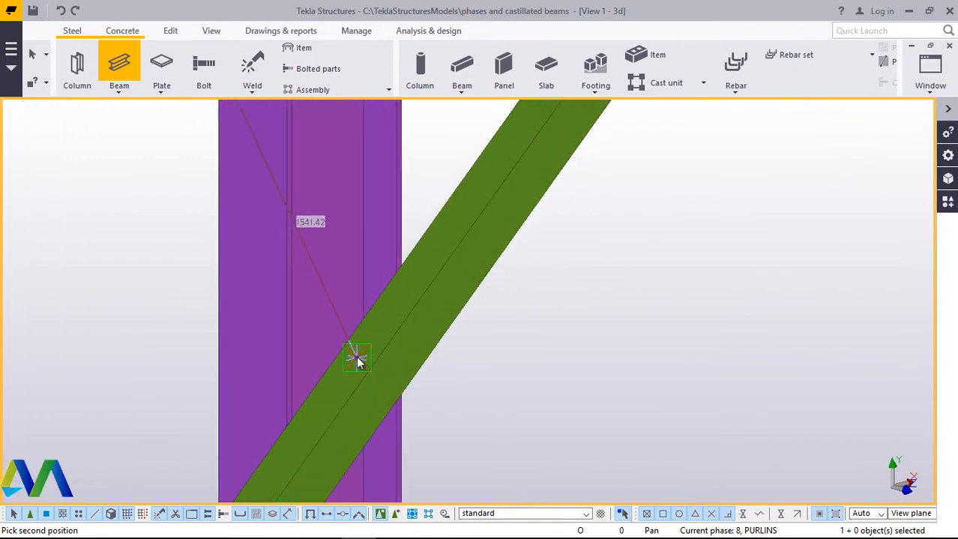
left_click(355, 358)
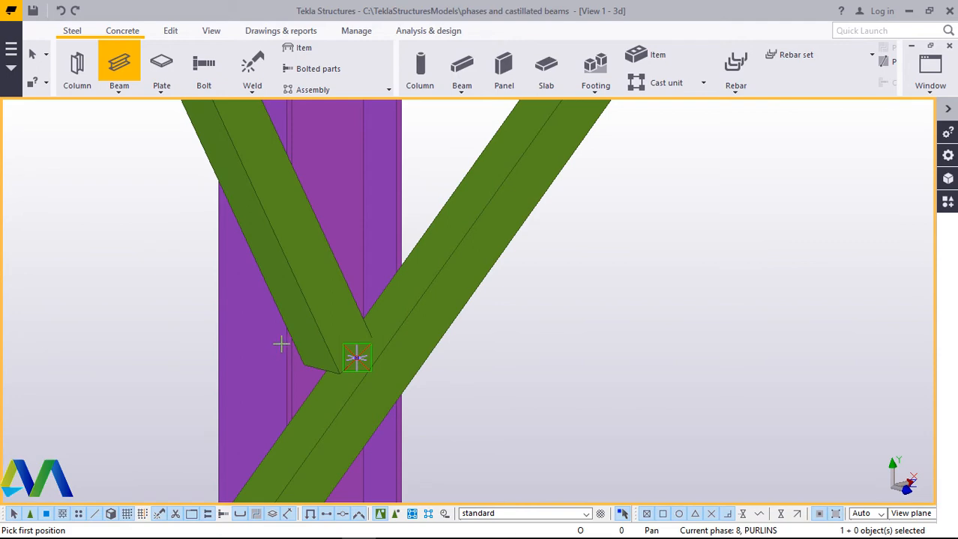
scroll(322, 341, "down", 5)
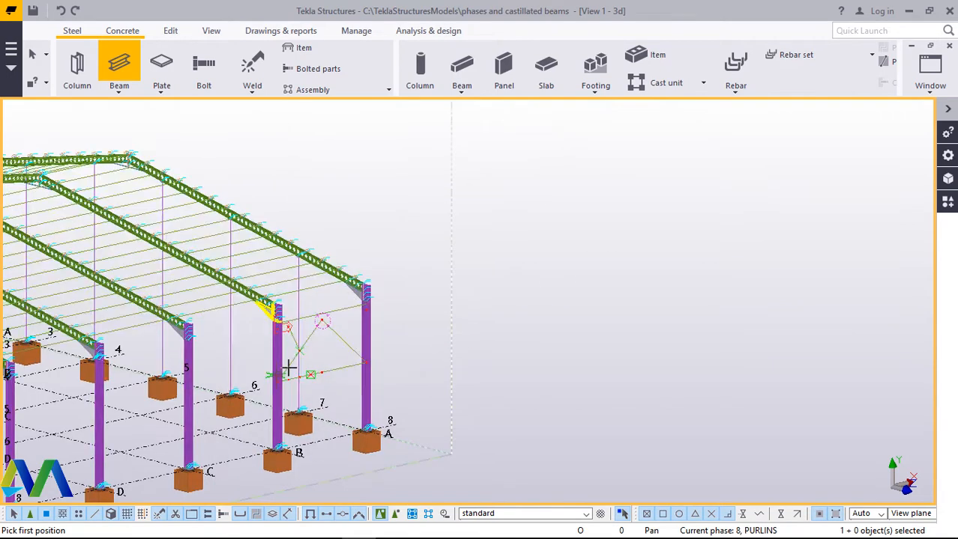
scroll(317, 330, "up", 3)
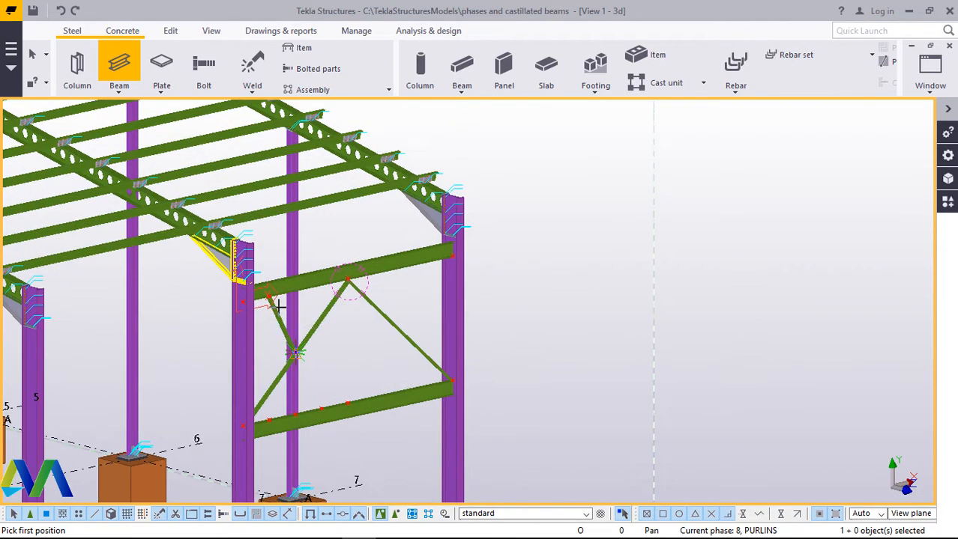
scroll(279, 306, "up", 4)
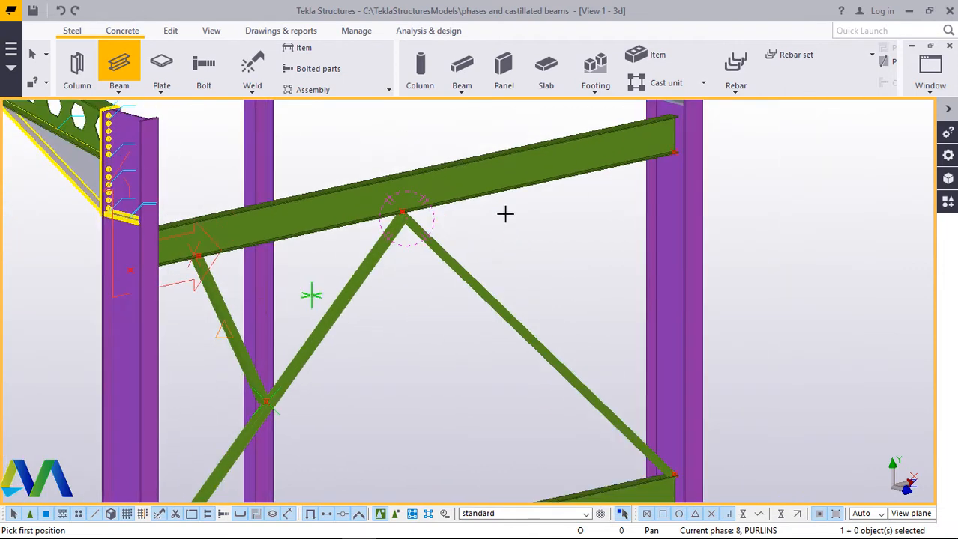
right_click(413, 336)
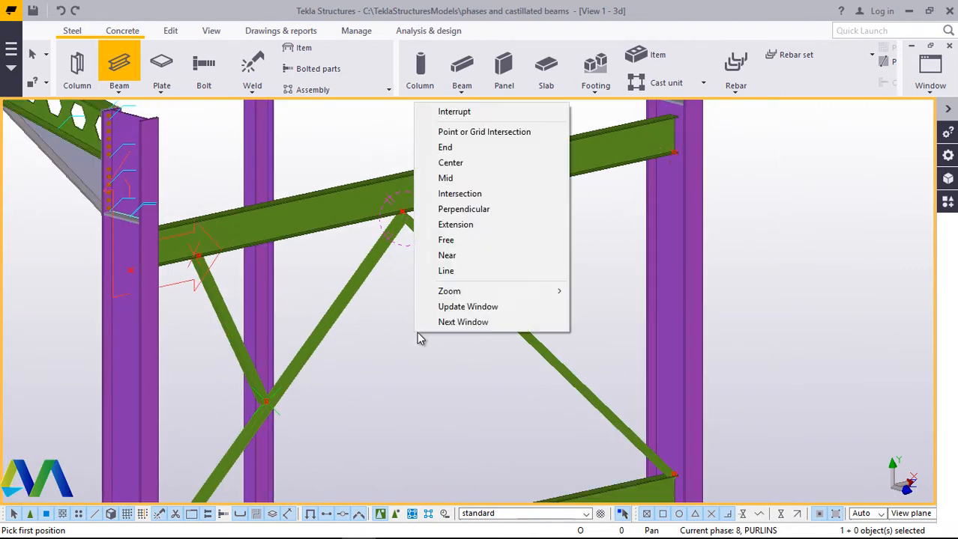
left_click(454, 113)
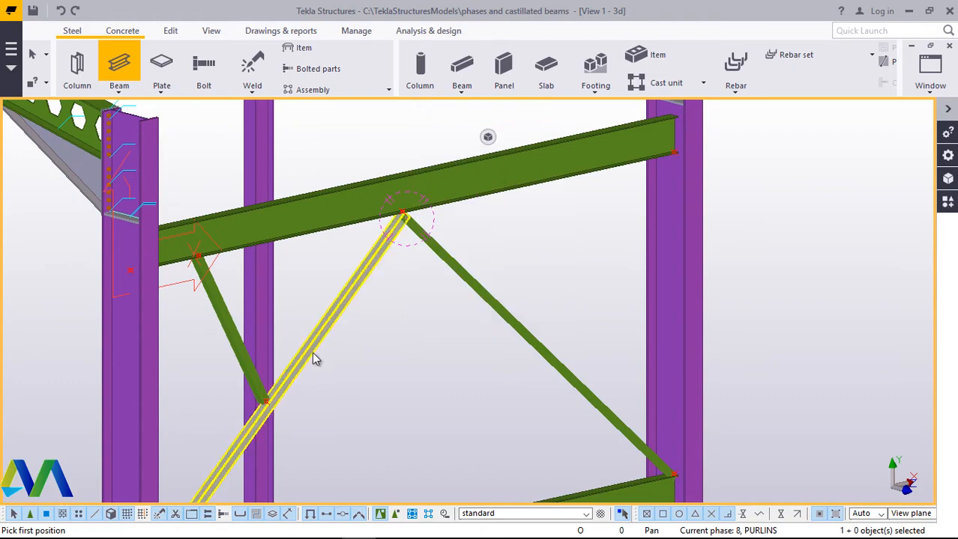
- Set up a mirrored copy of the short angle brace about a vertical mirror line through the upper beam's mid-span
left_click(223, 320)
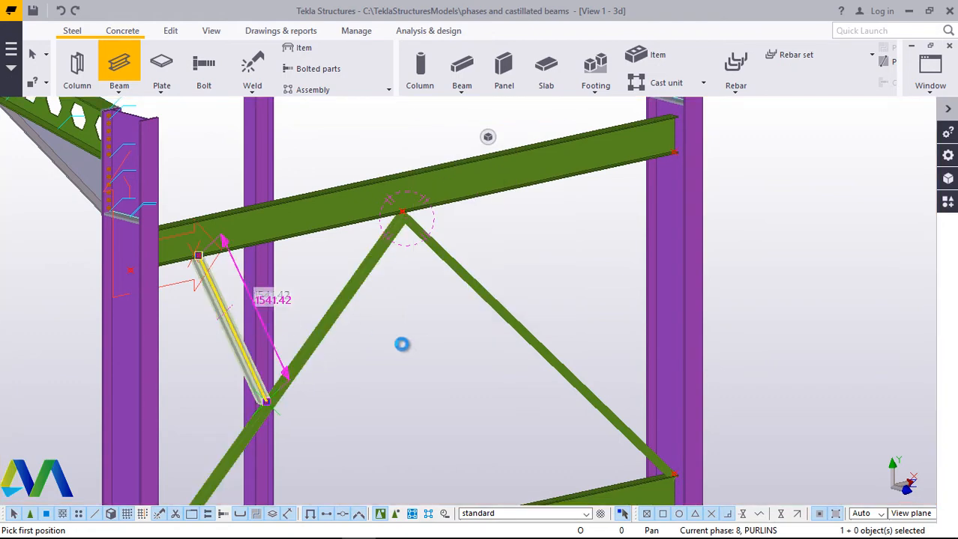
right_click(405, 320)
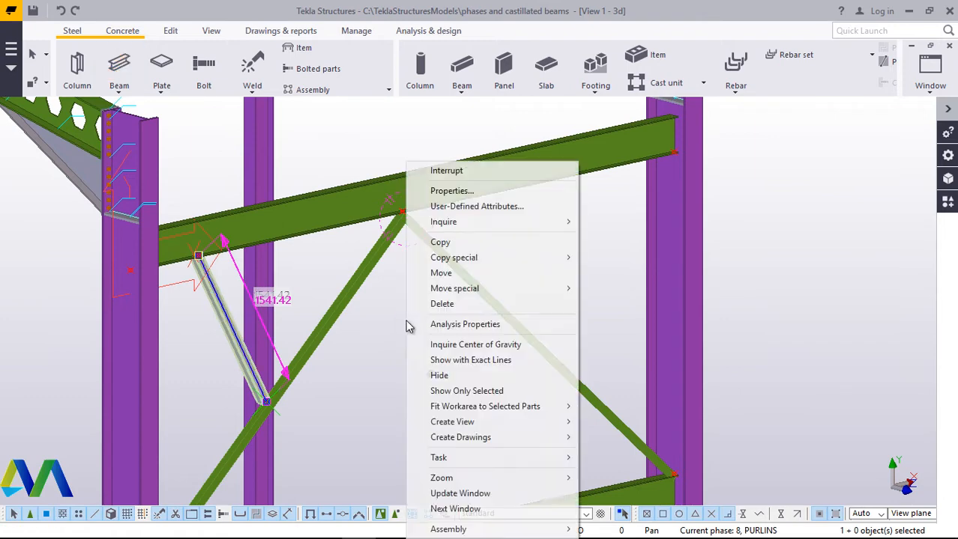
mouse_move(496, 261)
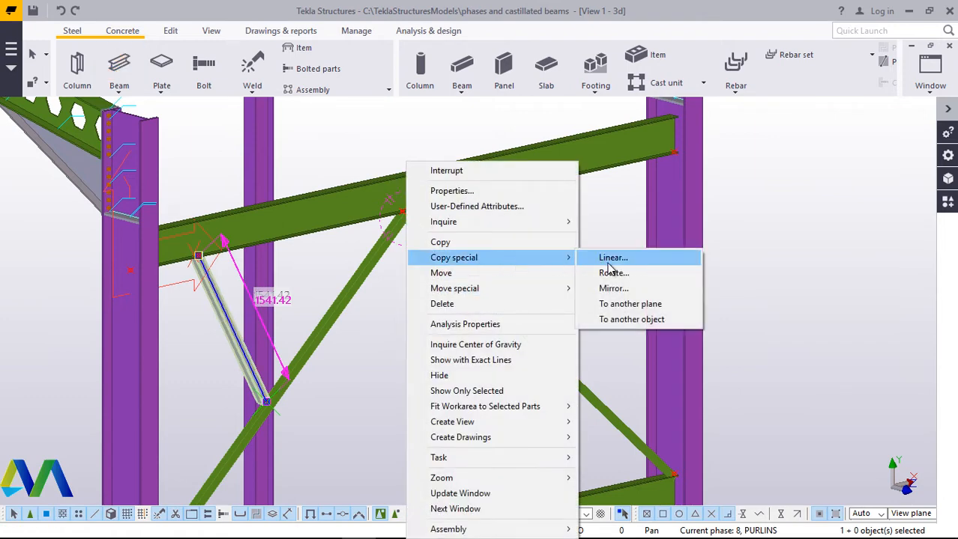
left_click(613, 289)
scroll(398, 180, "up", 3)
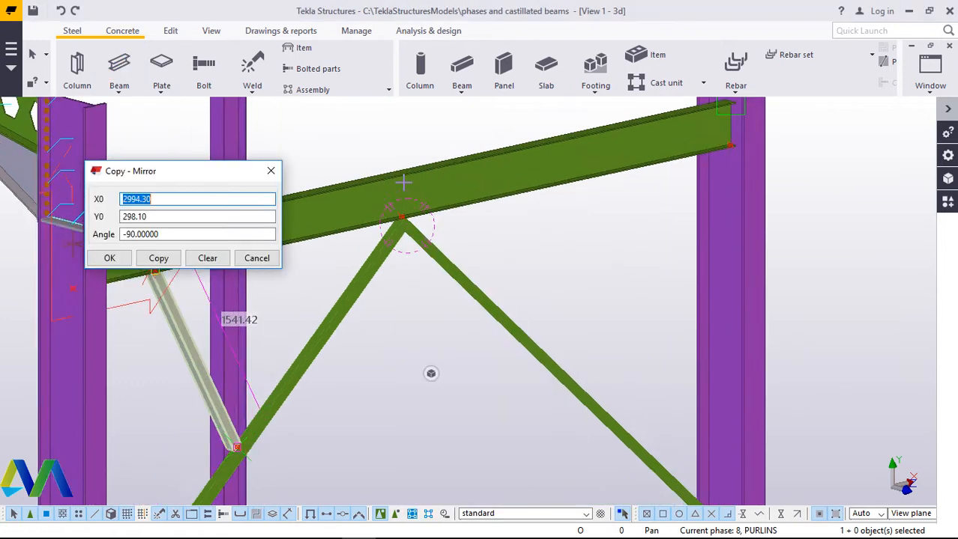
scroll(397, 172, "up", 2)
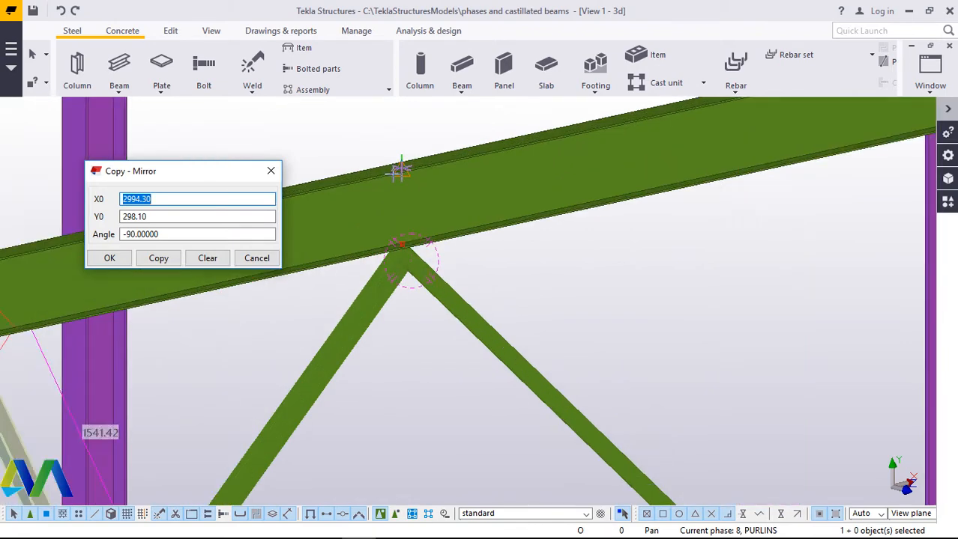
scroll(399, 171, "up", 3)
scroll(453, 160, "up", 2)
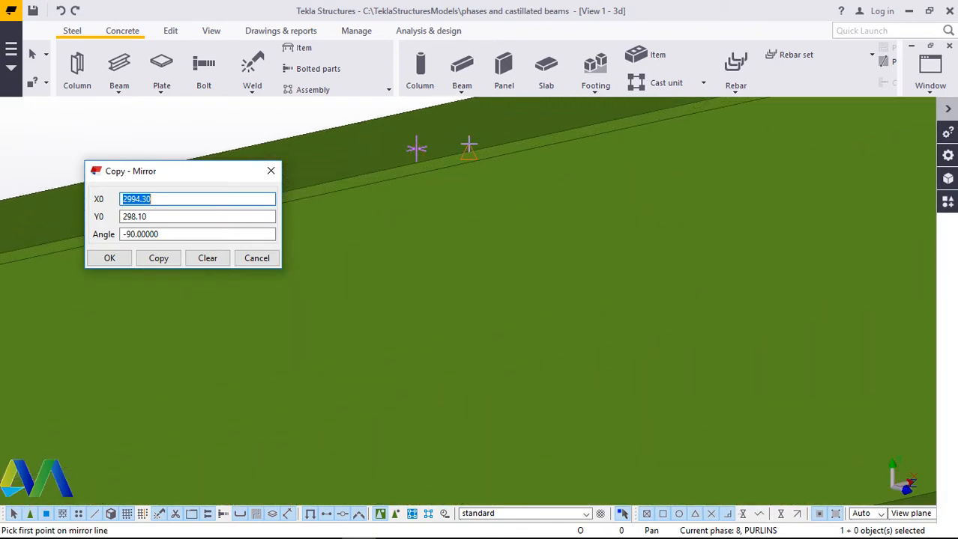
scroll(466, 153, "up", 1)
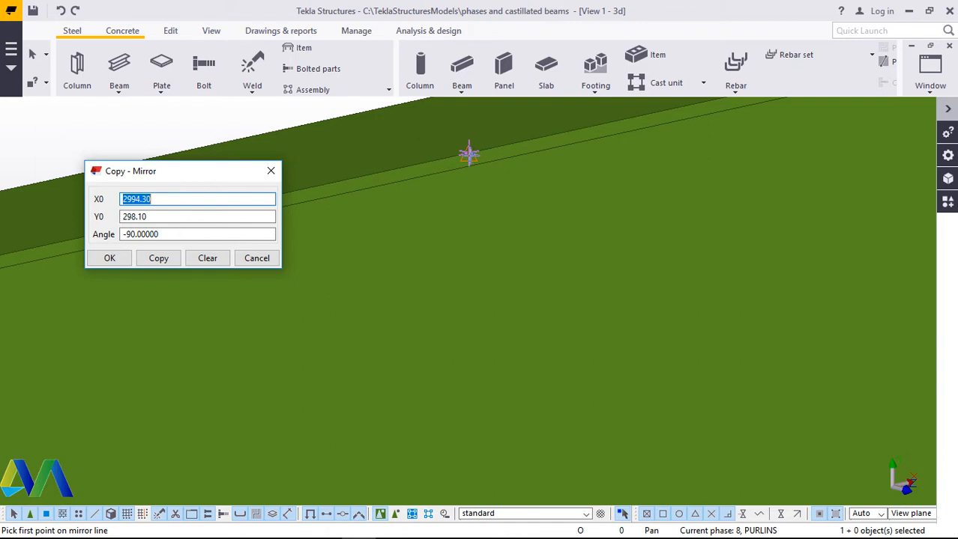
left_click(469, 156)
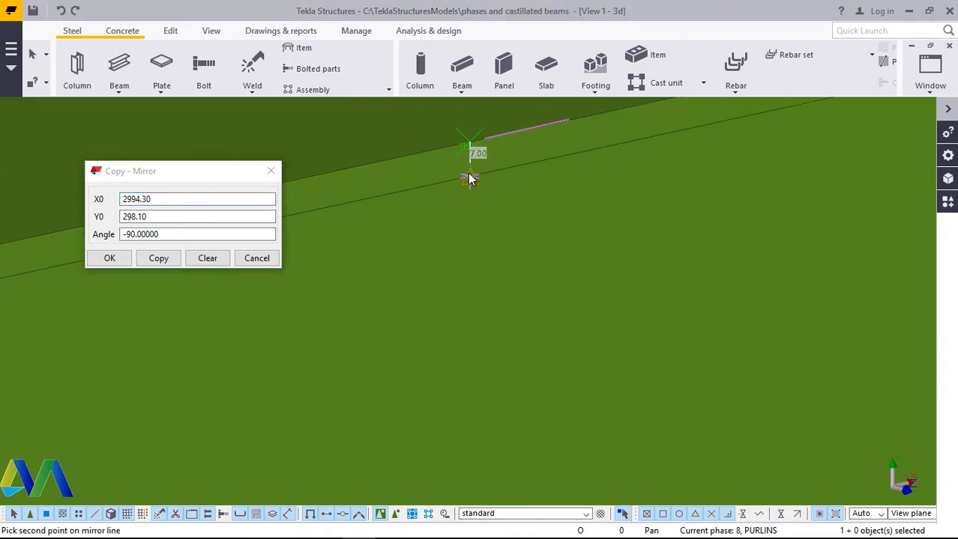
left_click(469, 178)
- Create the mirrored copy of the short brace, close the mirror settings and end the command
left_click(140, 235)
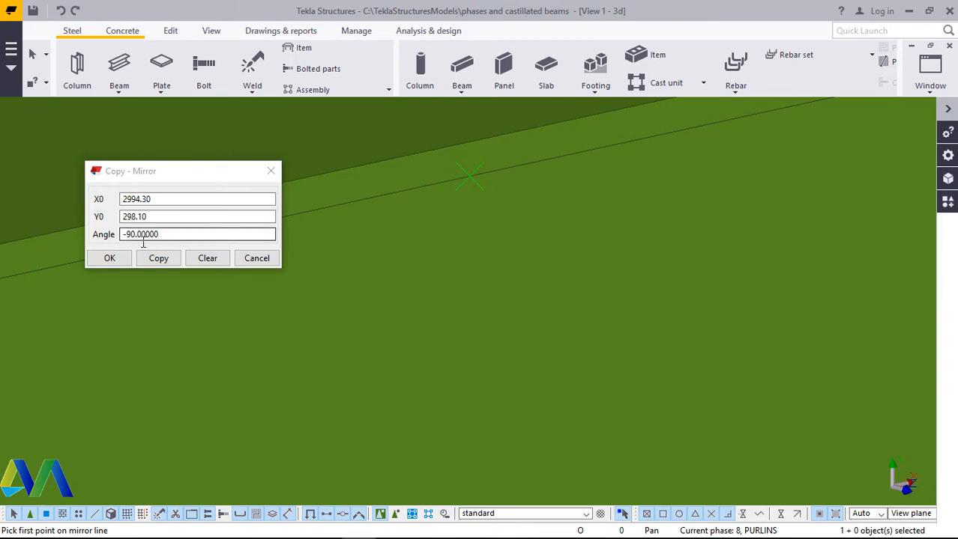
left_click(155, 260)
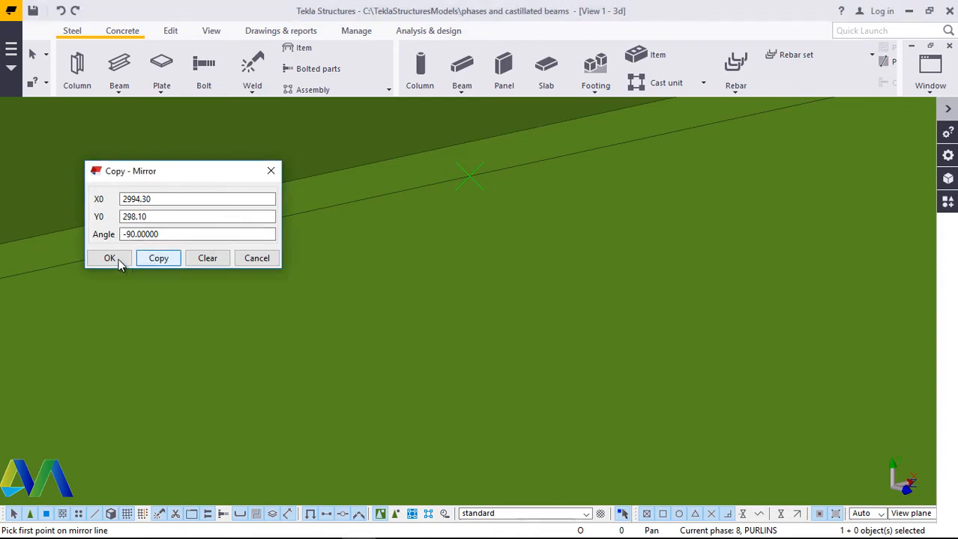
left_click(150, 260)
scroll(436, 275, "down", 3)
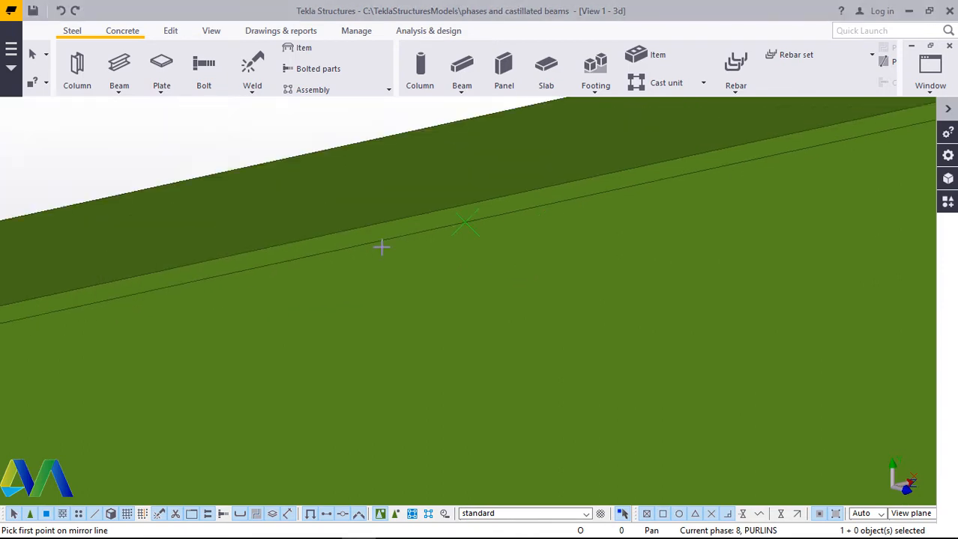
scroll(418, 222, "down", 3)
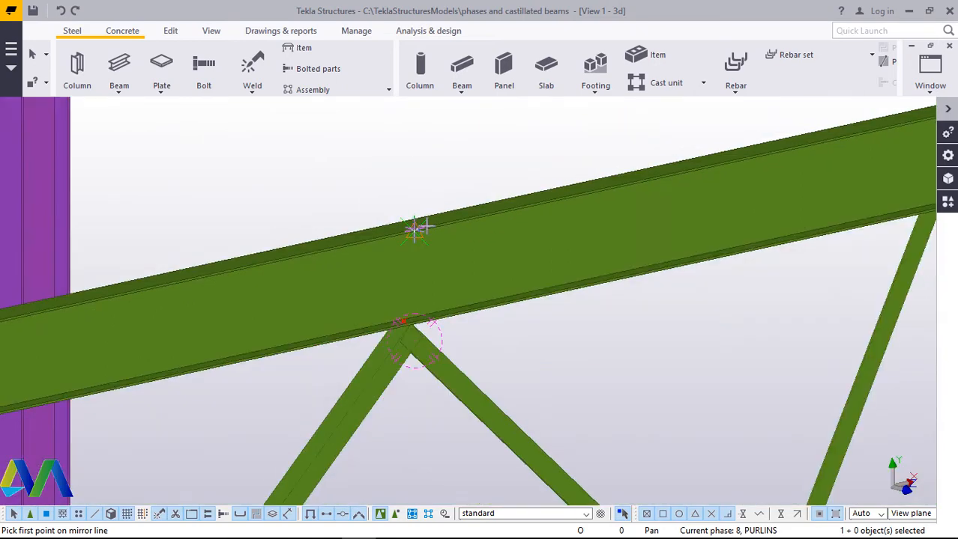
scroll(449, 235, "down", 4)
right_click(536, 274)
left_click(569, 283)
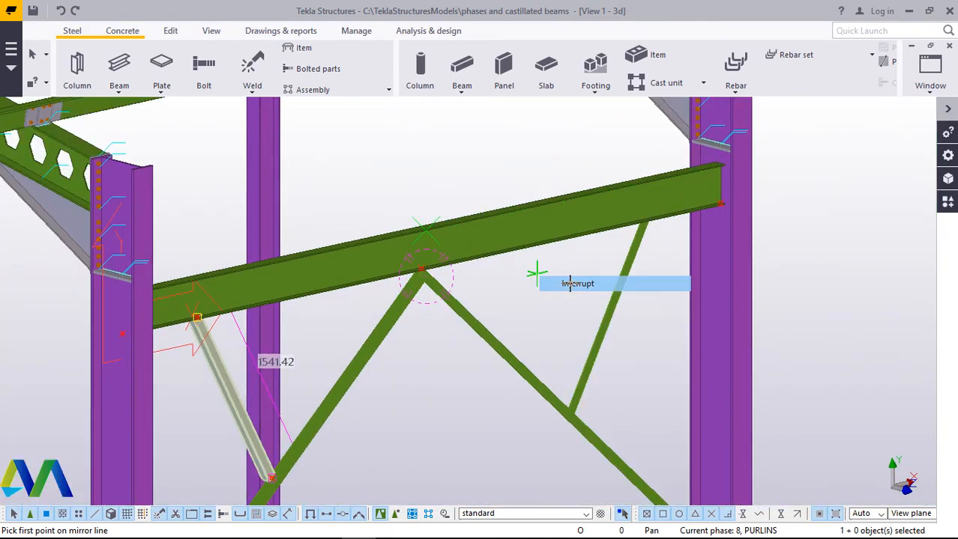
- Delete the lower beam between the two columns of the braced bay
scroll(541, 281, "down", 5)
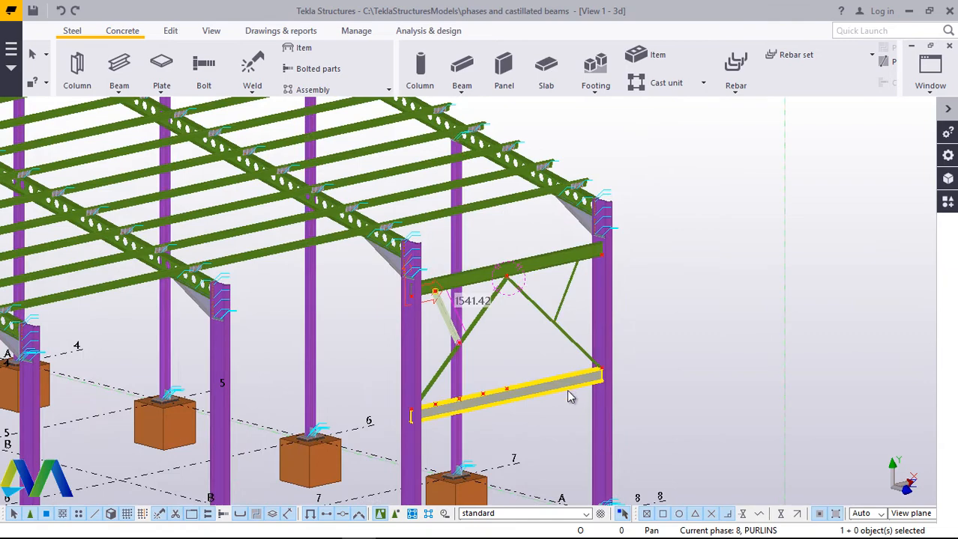
scroll(569, 259, "up", 4)
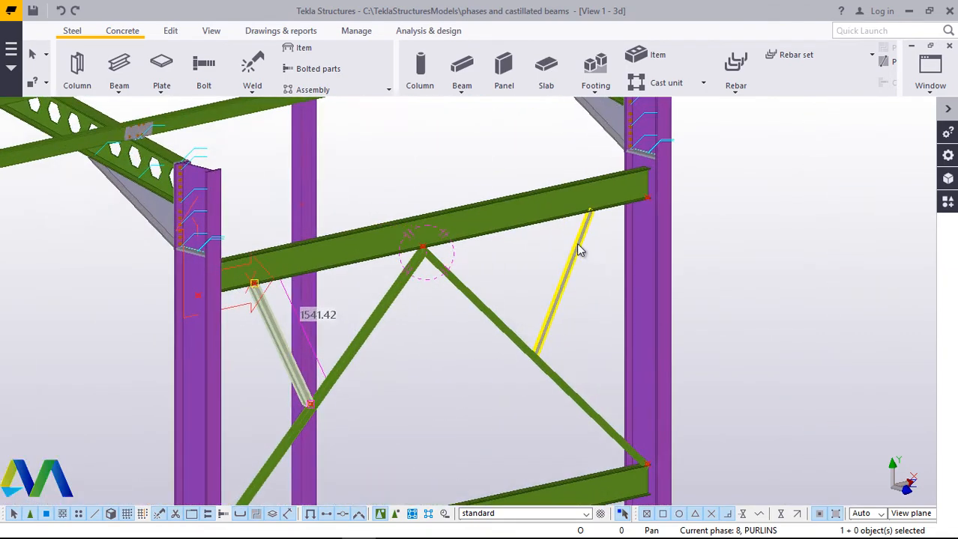
scroll(579, 251, "down", 4)
scroll(525, 397, "up", 4)
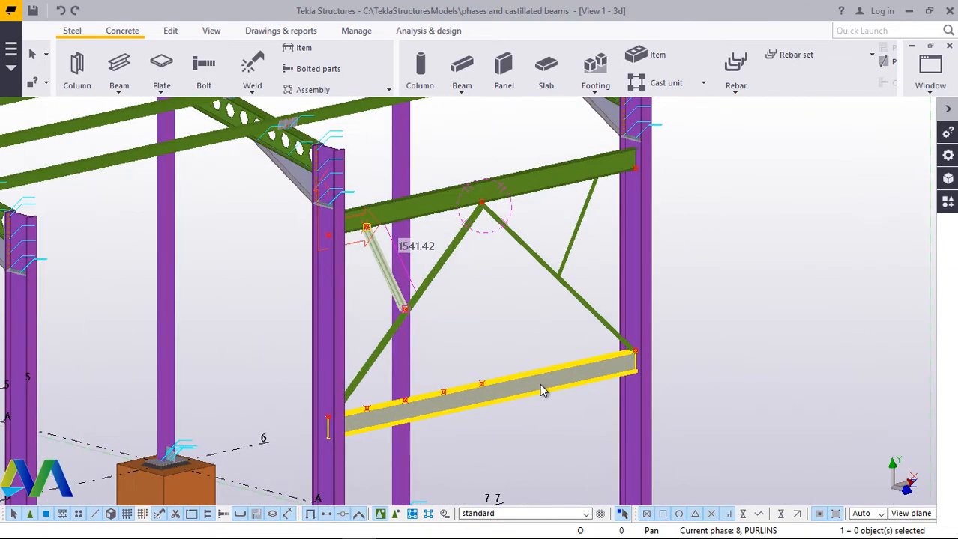
scroll(542, 391, "up", 3)
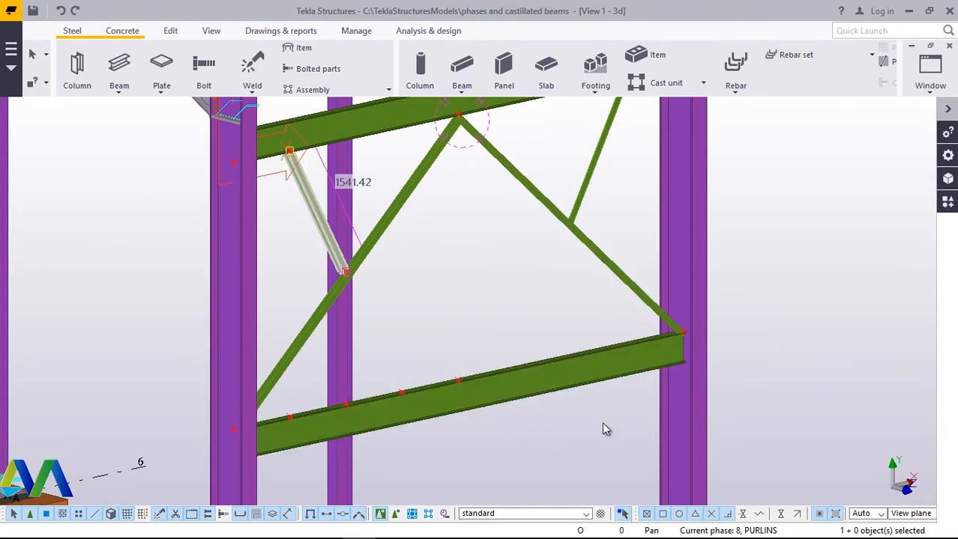
left_click_drag(602, 423, 519, 322)
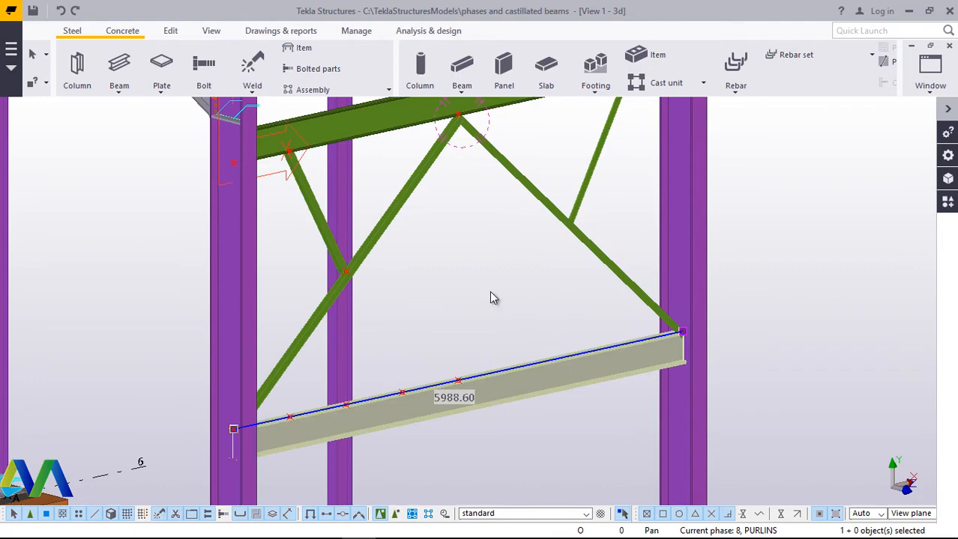
right_click(491, 297)
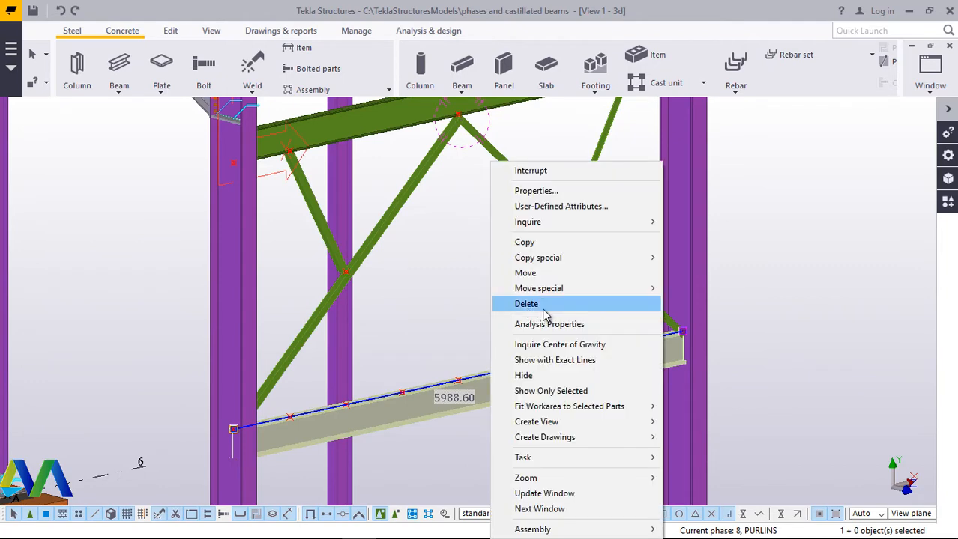
left_click(545, 313)
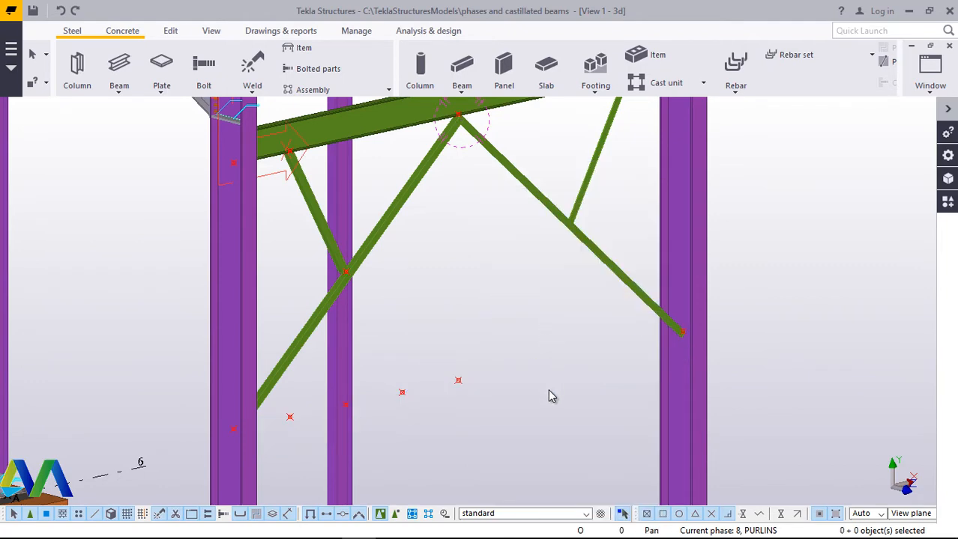
- Examine the braced bay from its other side, rotating about the upper beam's mid-span, and end the command
scroll(550, 397, "down", 5)
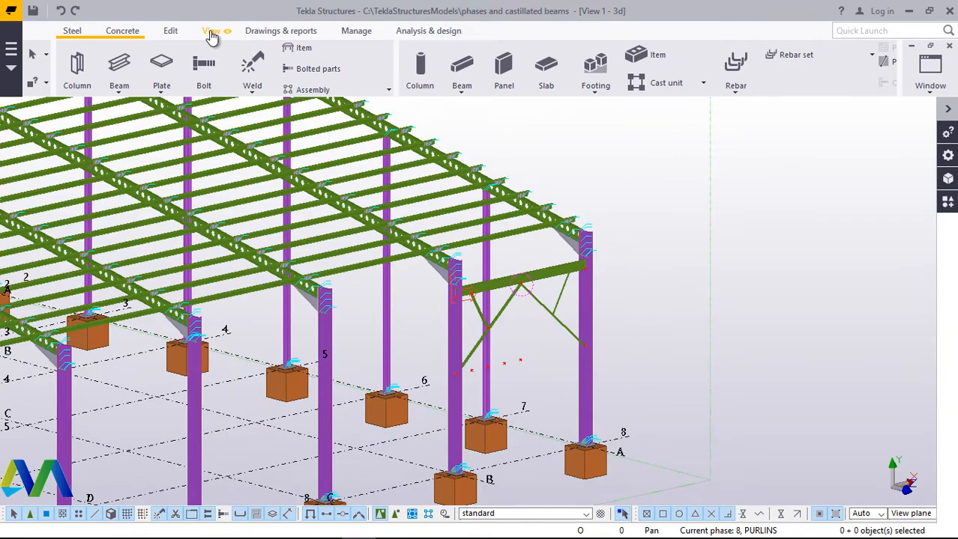
mouse_move(212, 36)
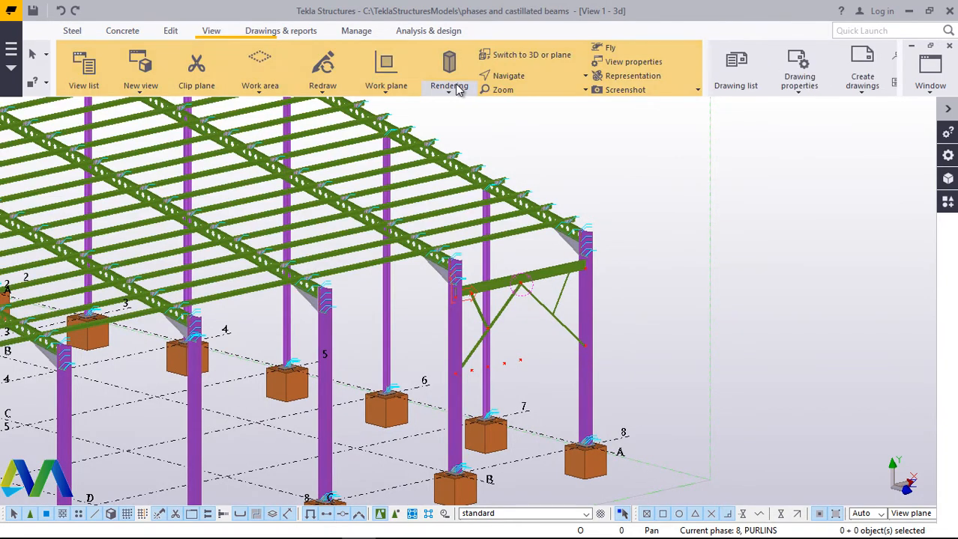
left_click(508, 76)
left_click(520, 156)
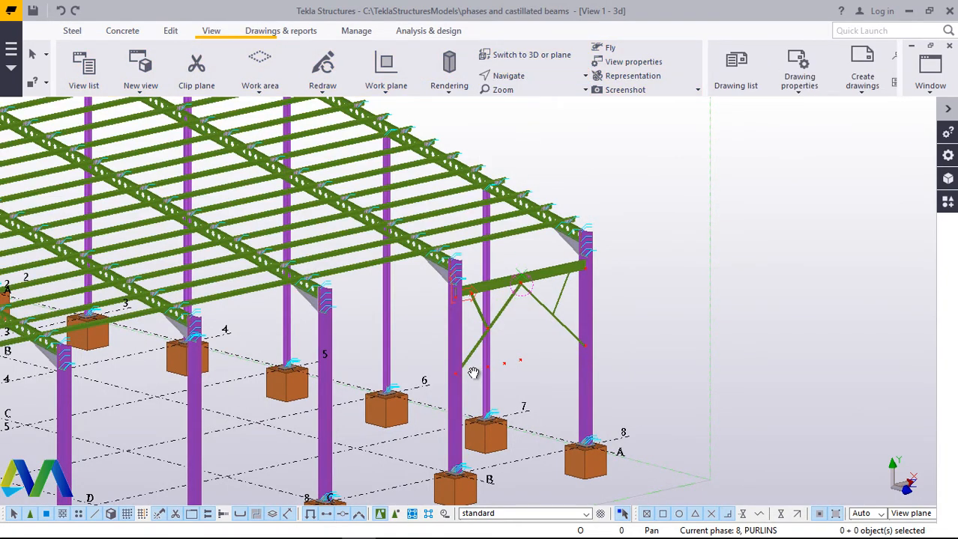
middle_click_drag(424, 384, 491, 353, "ctrl")
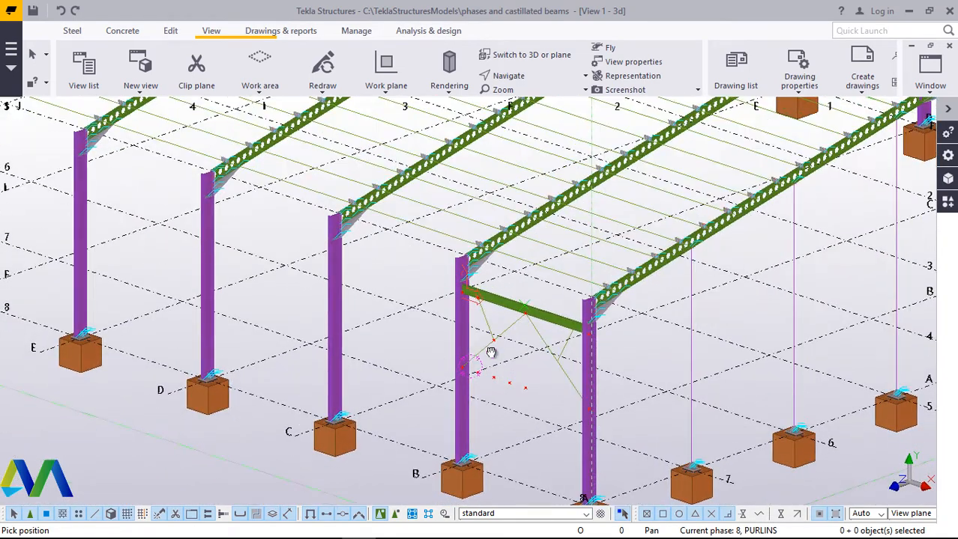
scroll(491, 352, "up", 10)
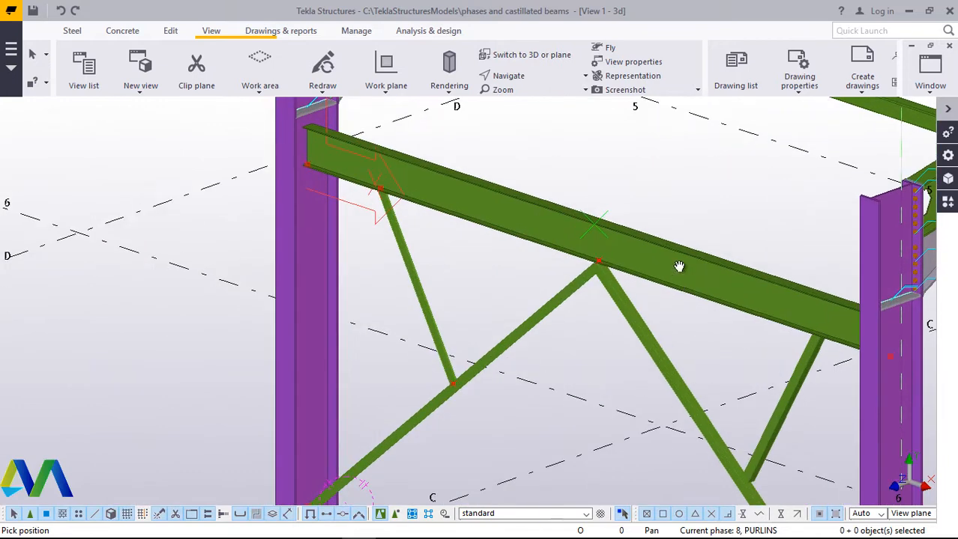
right_click(628, 159)
left_click(645, 156)
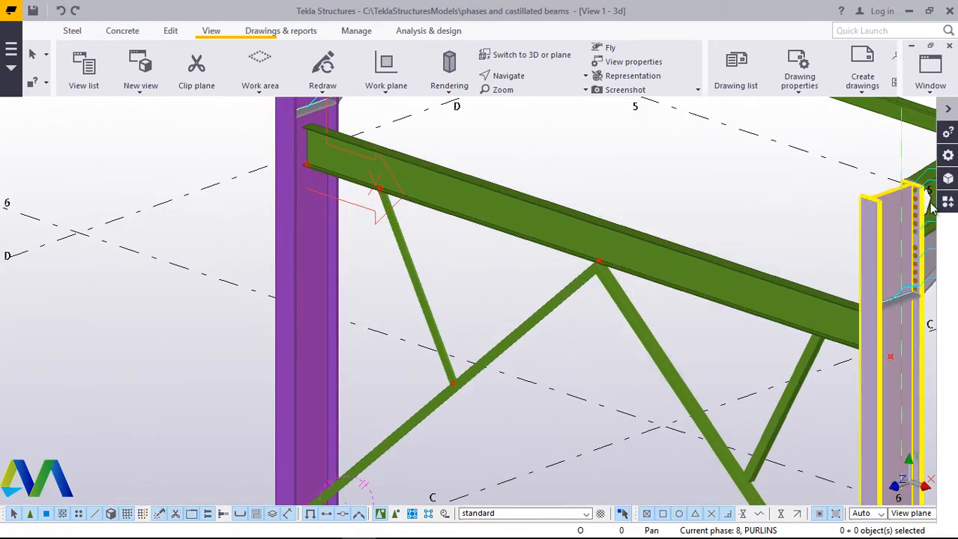
- Open the applications and components catalog and search it for "end plate"
left_click(948, 202)
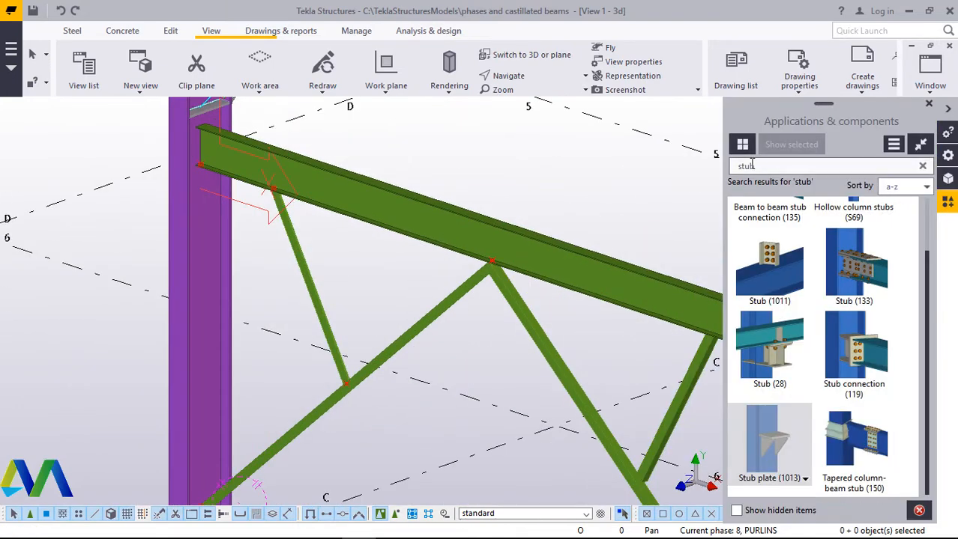
left_click(762, 166)
key("BackSpace")
key("BackSpace")
key("BackSpace")
key("BackSpace")
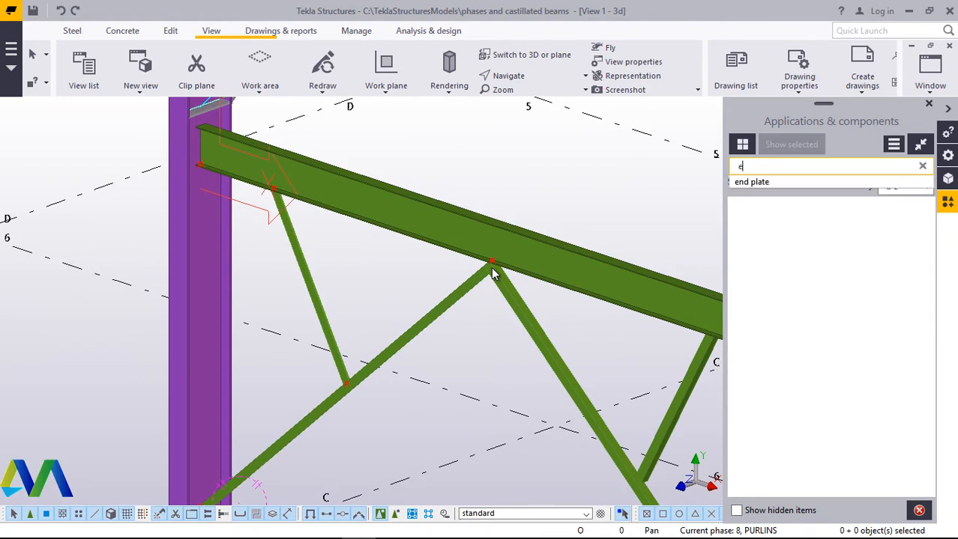
type("n")
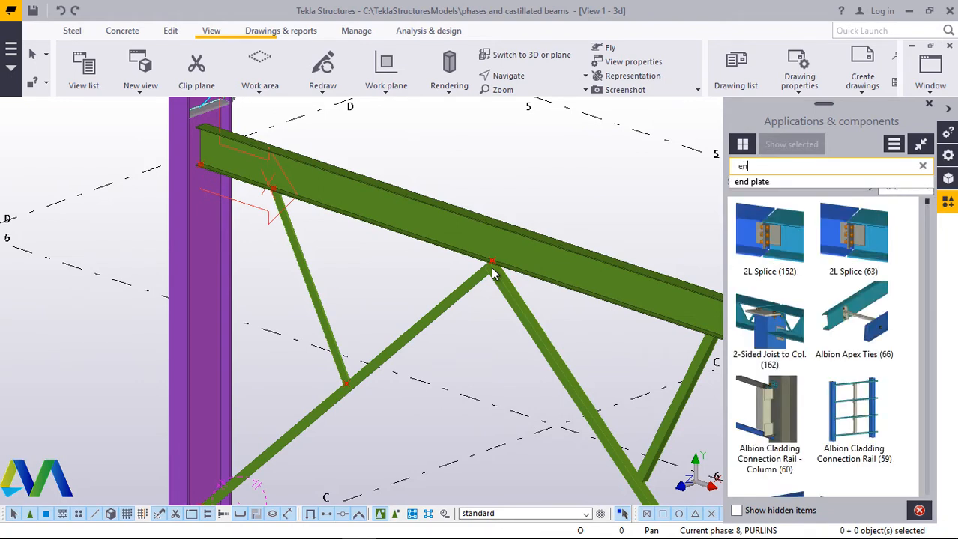
left_click(759, 181)
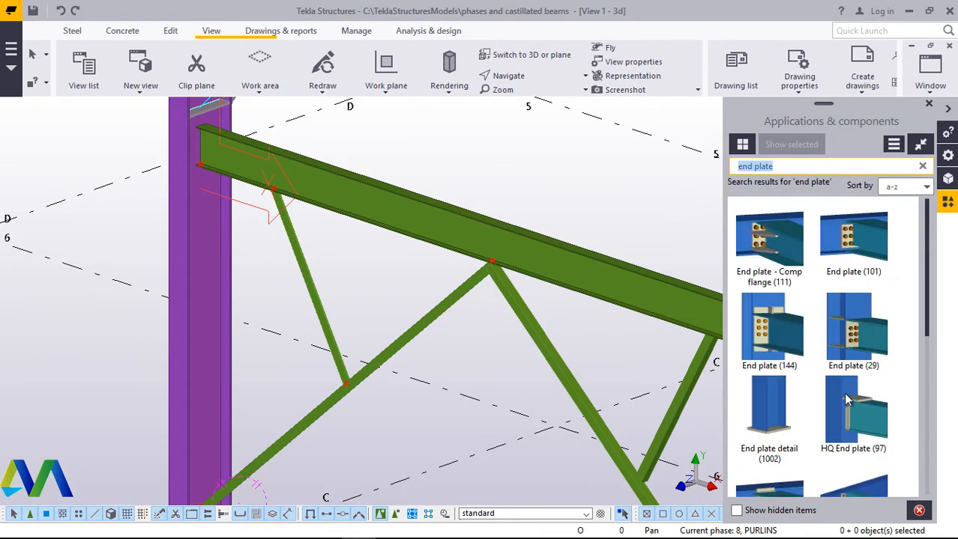
- Add a Simple Endplate (32) connection at the upper beam's end, with the column as main part and the beam as secondary part
scroll(845, 401, "down", 1)
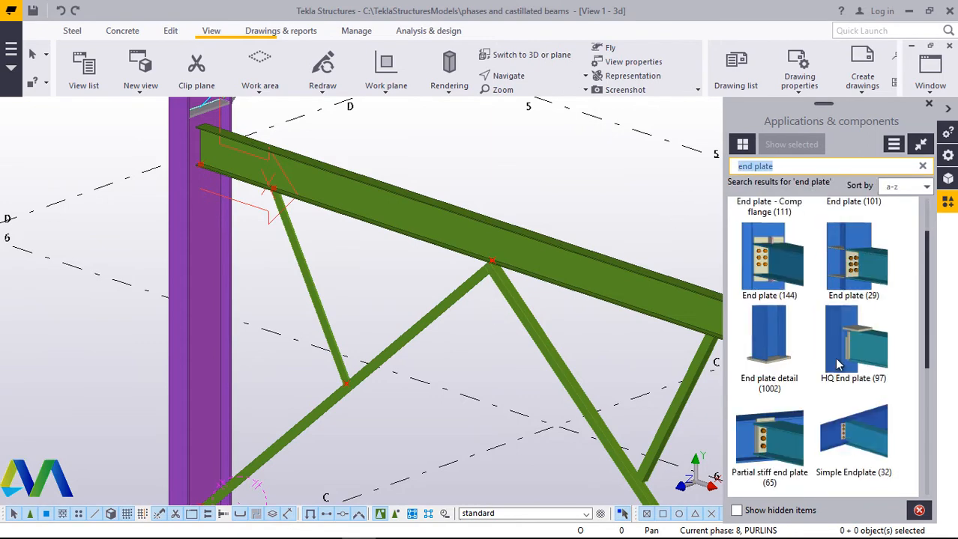
left_click(853, 447)
scroll(212, 133, "up", 2)
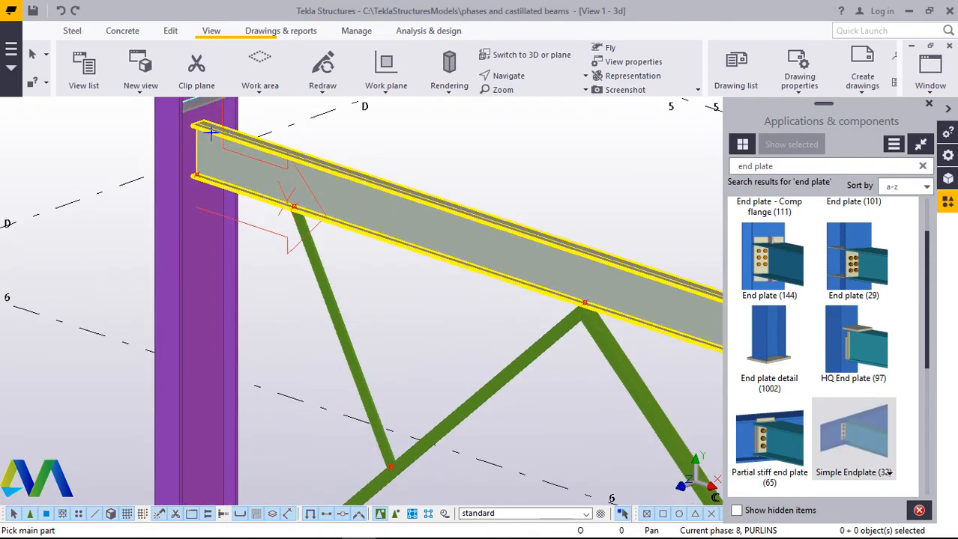
scroll(212, 132, "up", 4)
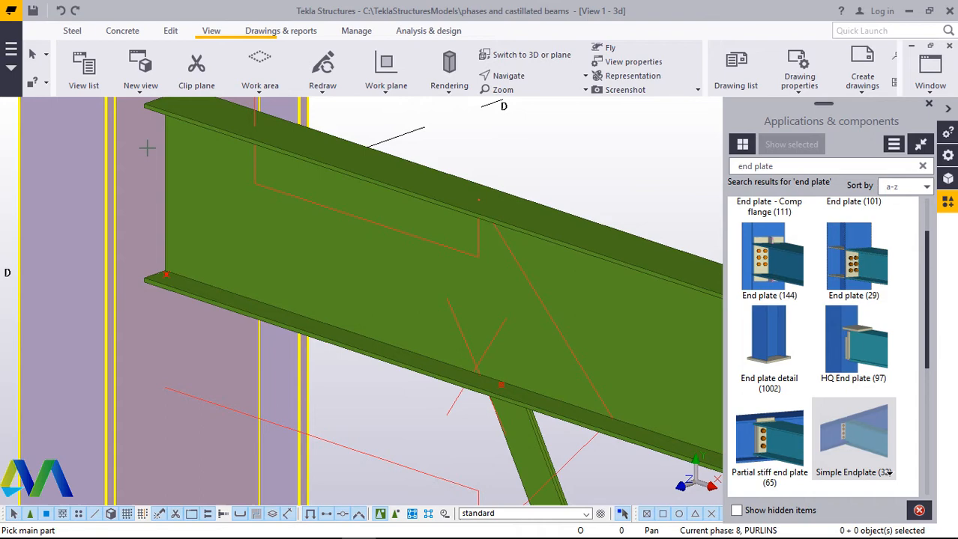
left_click(146, 148)
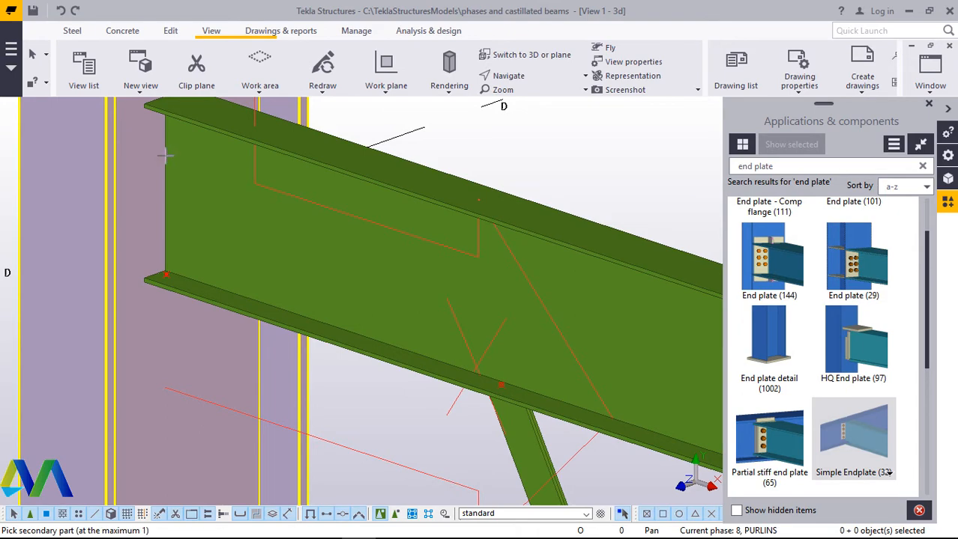
left_click(179, 158)
scroll(123, 191, "down", 4)
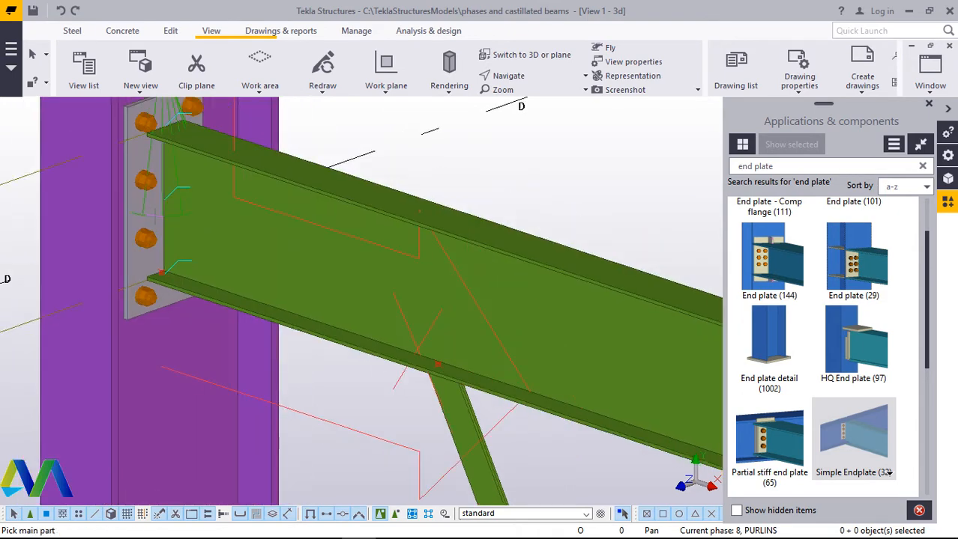
- Add a Simple Endplate (32) connection at the upper beam's other end, with the column as main part, and end the command
scroll(105, 181, "down", 5)
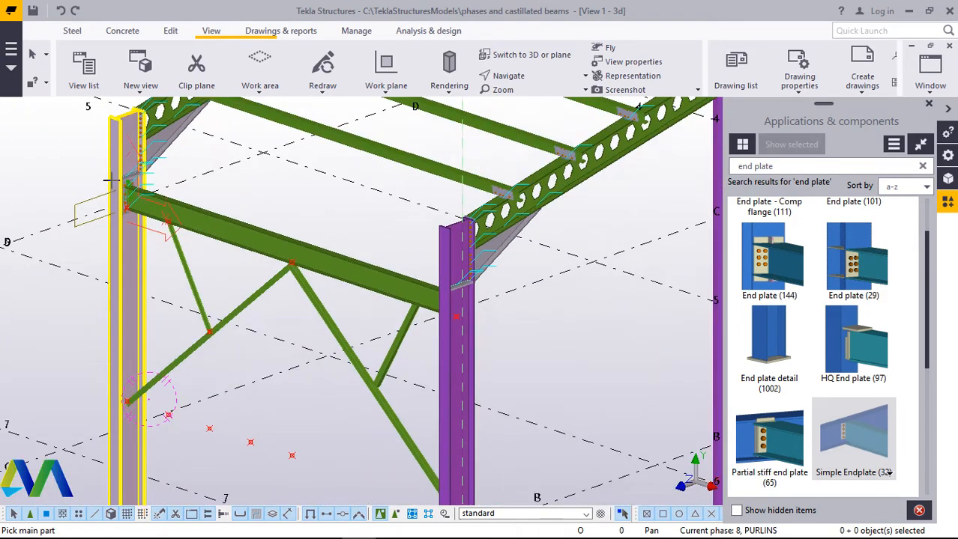
scroll(393, 300, "up", 6)
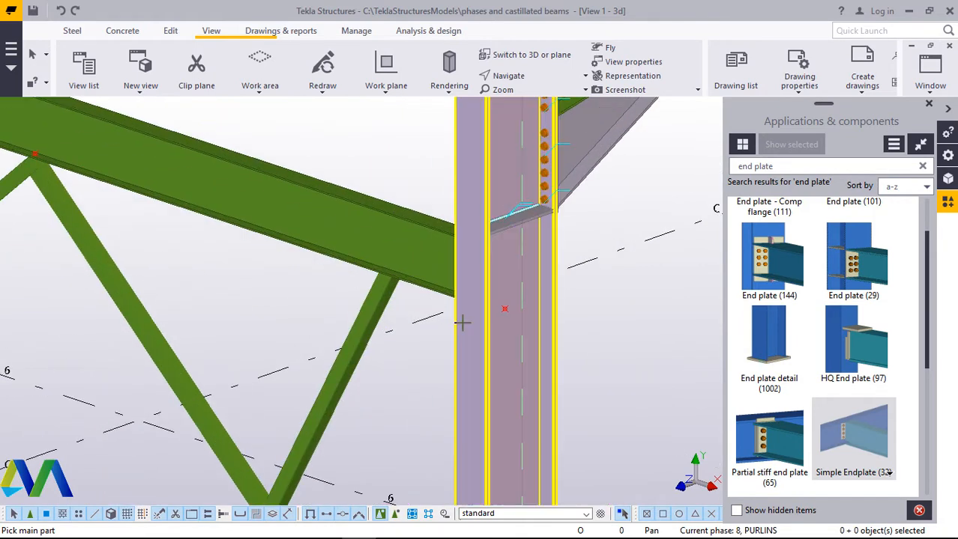
left_click(465, 330)
left_click(438, 268)
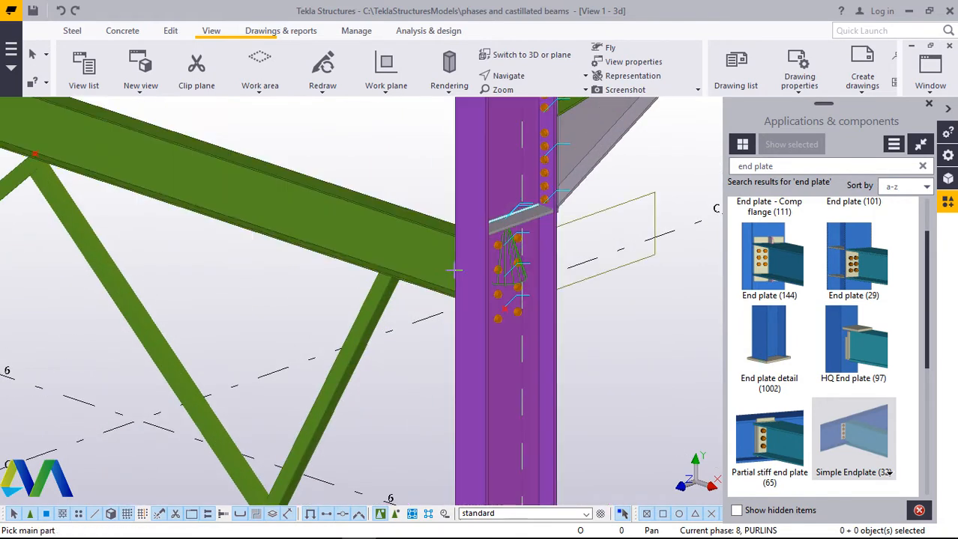
scroll(517, 285, "down", 5)
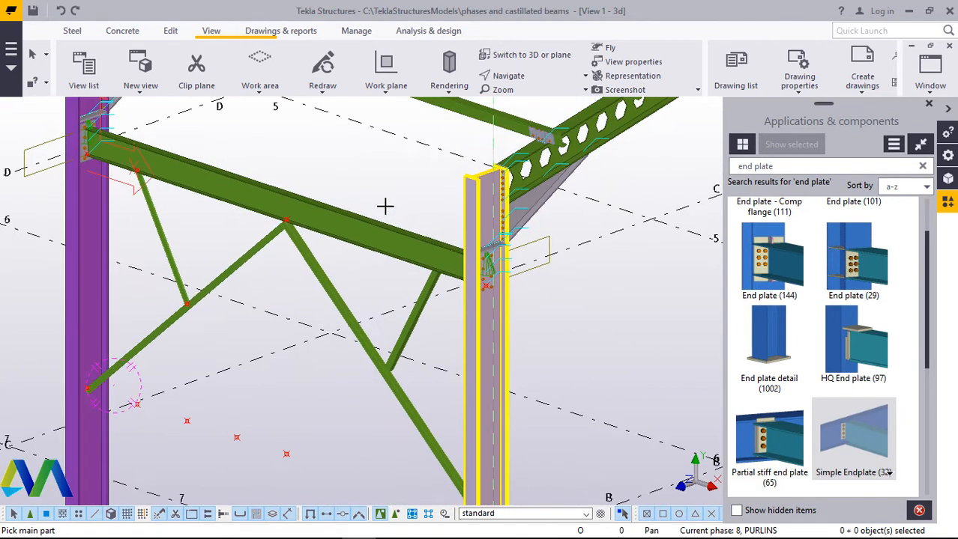
right_click(375, 185)
left_click(397, 192)
- Replace the "end plate" search in the components catalog with a search for "11"
scroll(192, 286, "up", 2)
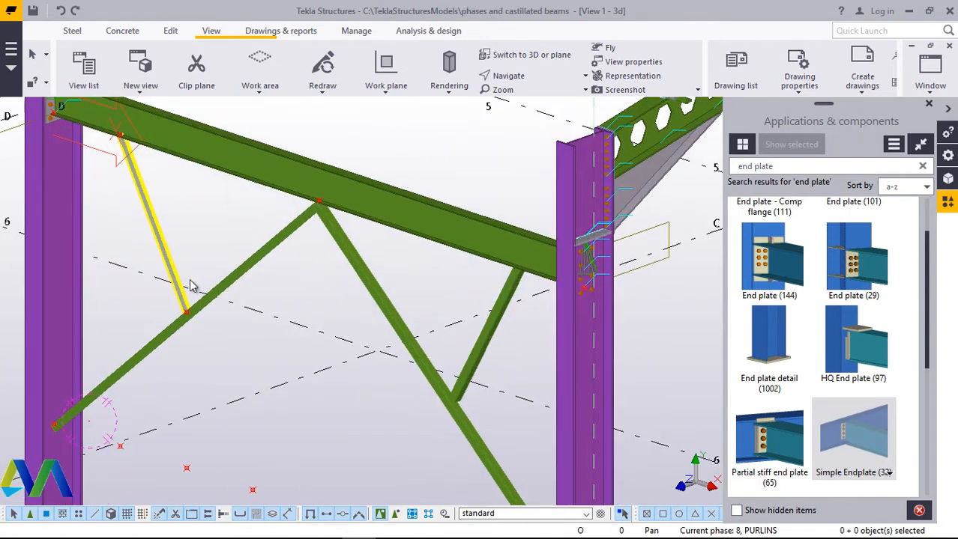
scroll(206, 294, "down", 2)
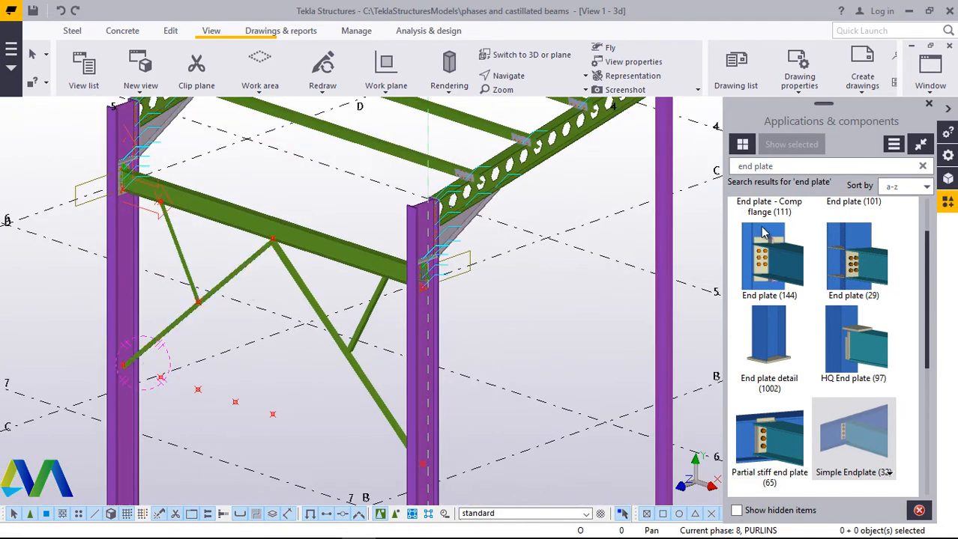
left_click(777, 166)
key("BackSpace")
key("BackSpace")
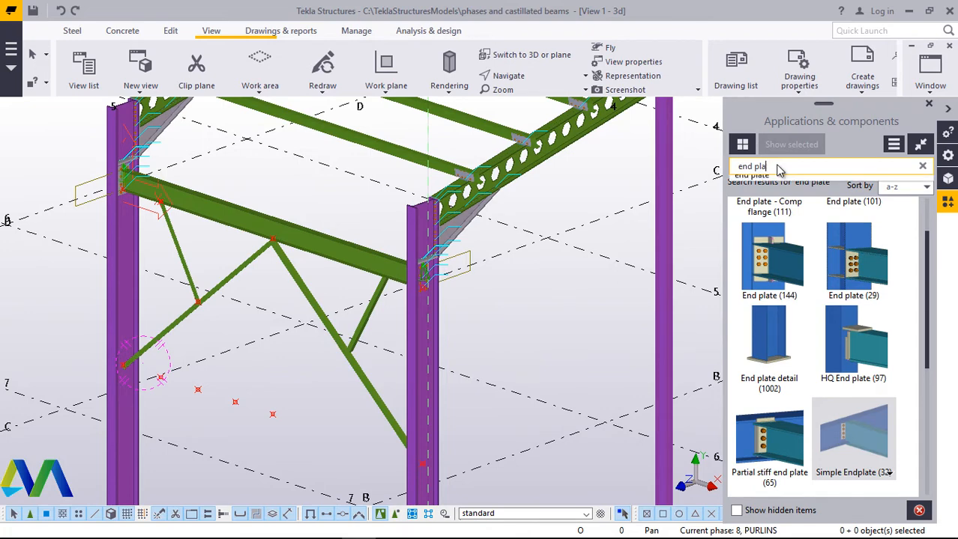
key("BackSpace")
key("BackSpace")
key("BackSpace")
key("BackSpace")
key("BackSpace")
key("BackSpace")
key("BackSpace")
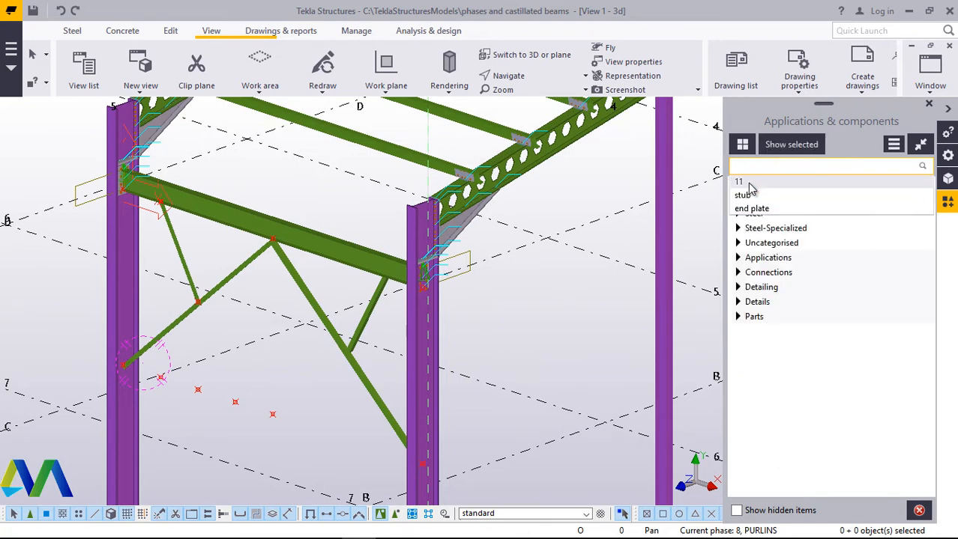
left_click(744, 182)
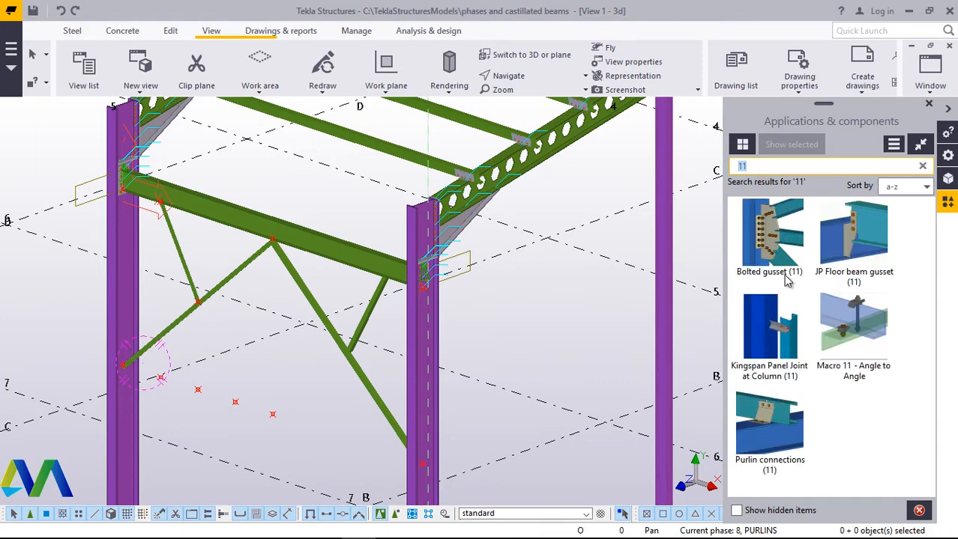
- Add a Bolted gusset (11) at the upper beam's mid-span, with the beam as main part and both long diagonal braces as secondary parts
scroll(268, 251, "up", 2)
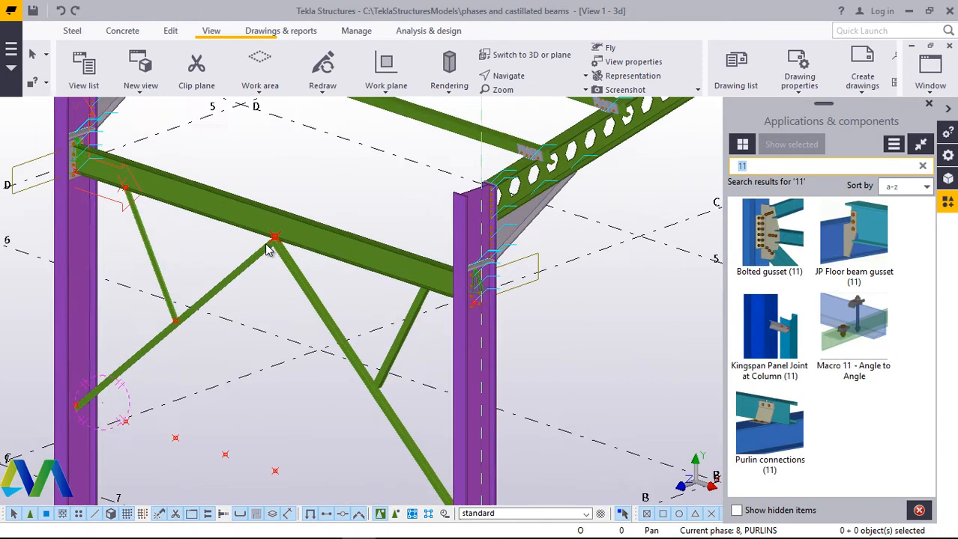
scroll(268, 250, "up", 5)
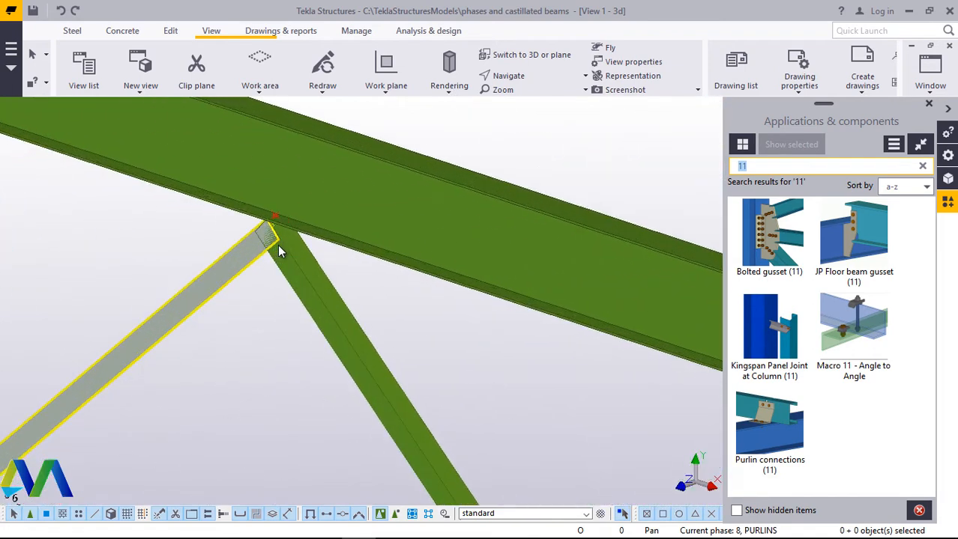
scroll(278, 246, "up", 1)
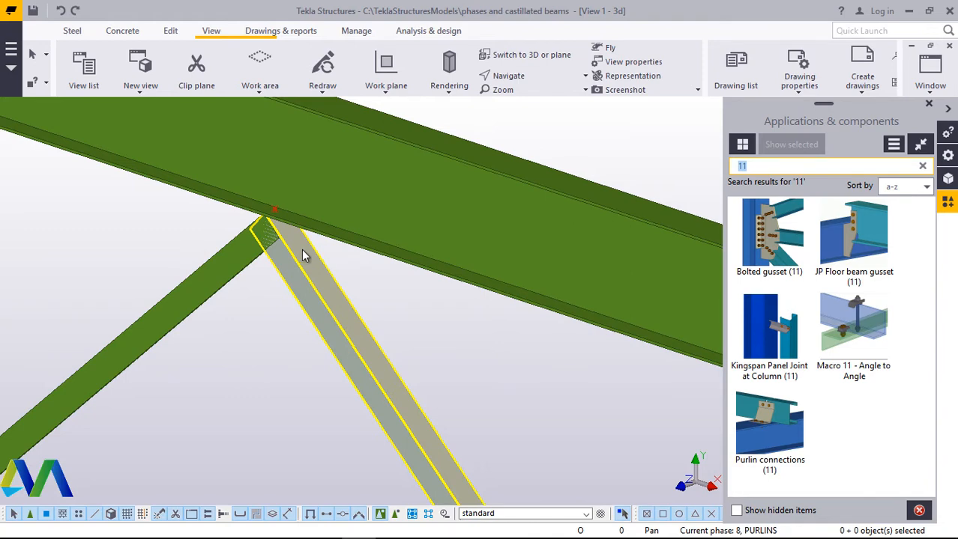
left_click(774, 257)
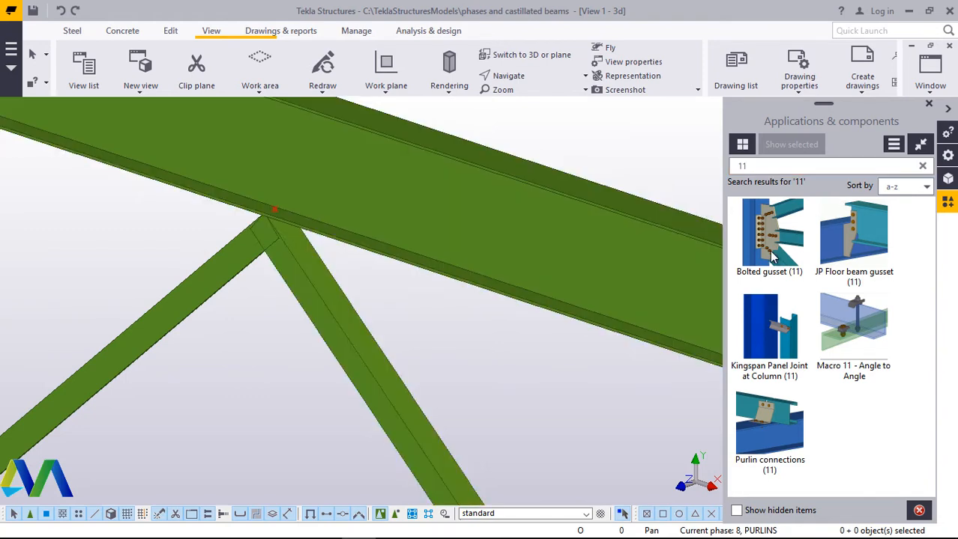
scroll(348, 265, "down", 5)
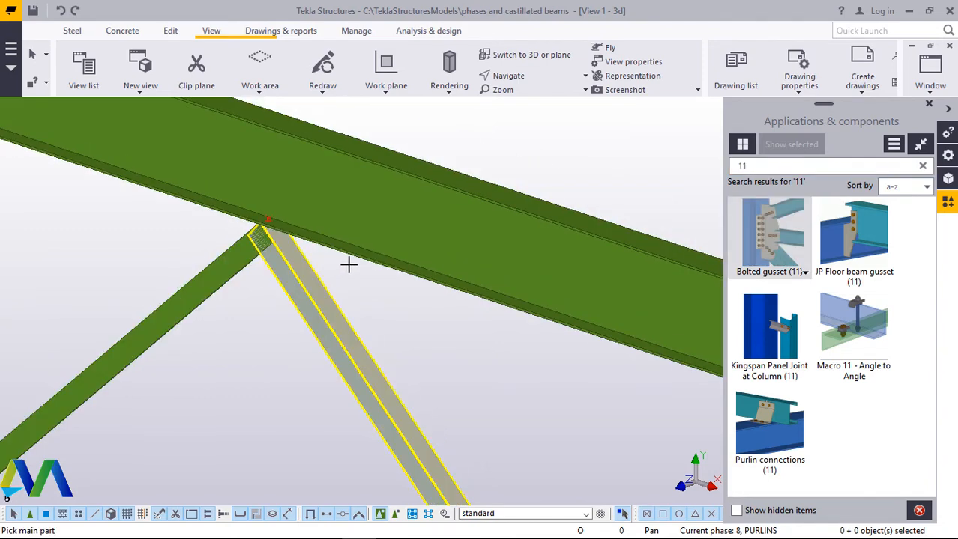
scroll(284, 242, "up", 3)
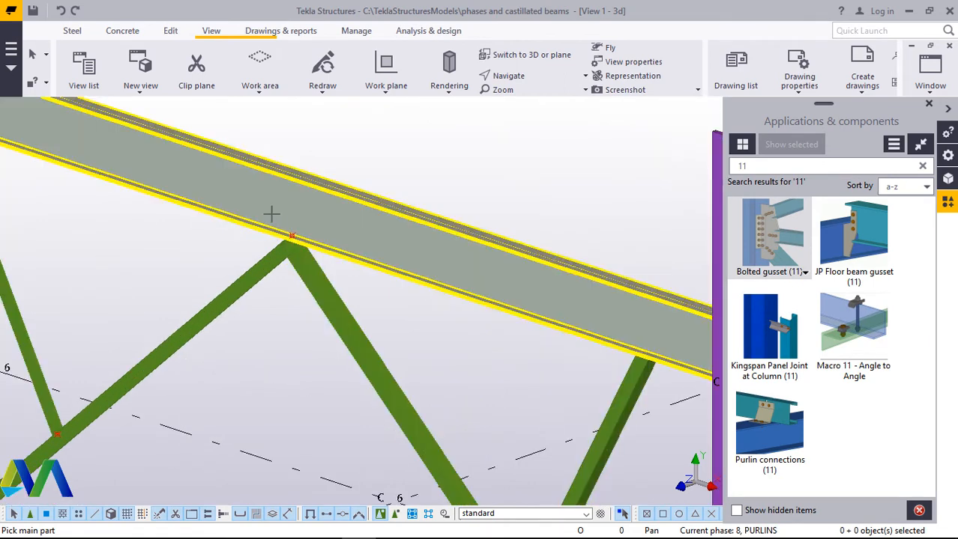
left_click(271, 217)
left_click(269, 258)
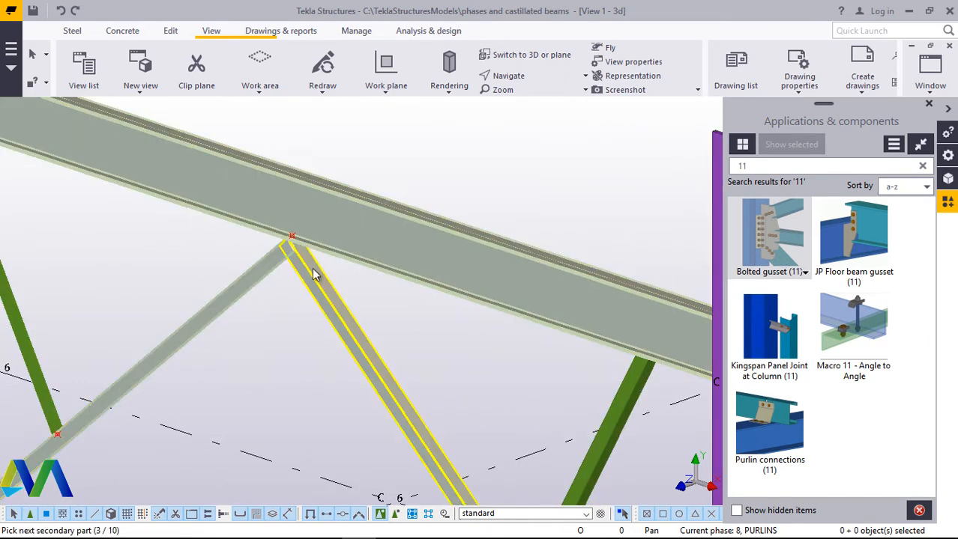
middle_click(312, 267)
scroll(291, 259, "up", 5)
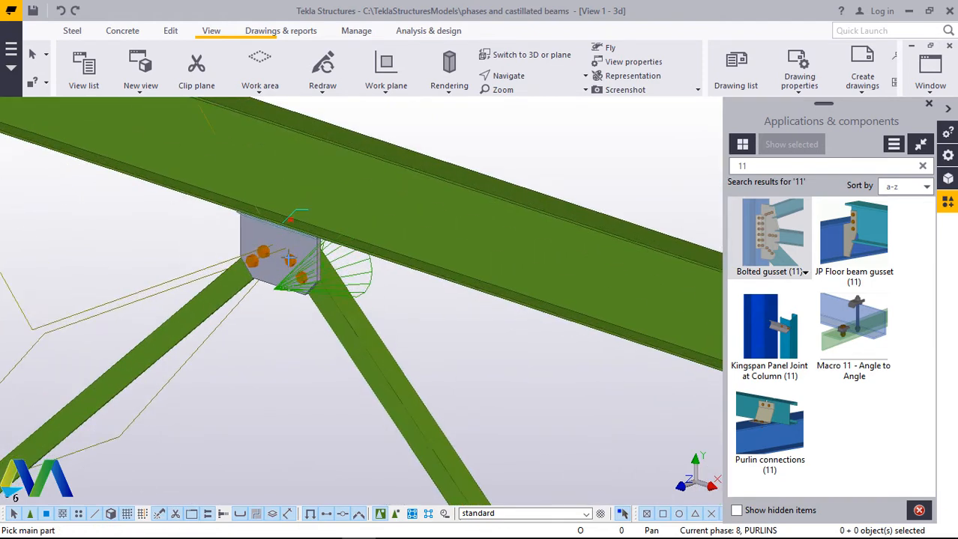
right_click(291, 260)
left_click(323, 267)
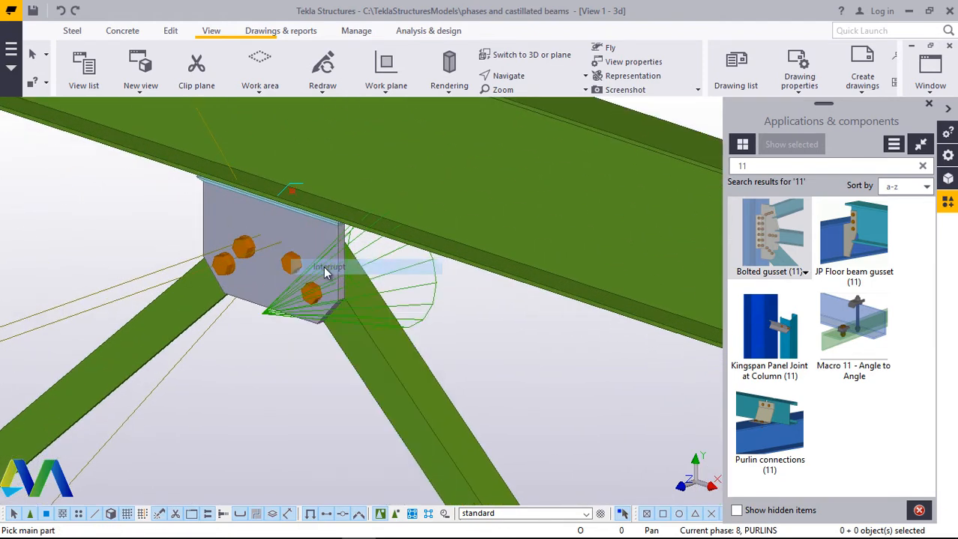
- Add a Bolted gusset (11) joining the original short angle brace's upper end to the upper beam as main part
scroll(361, 261, "down", 3)
scroll(363, 264, "down", 5)
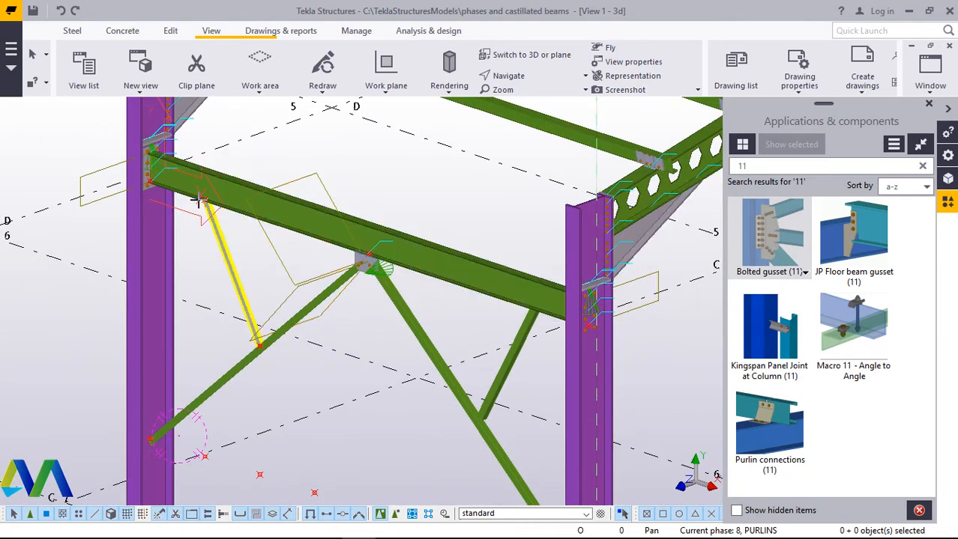
scroll(330, 229, "up", 5)
left_click(246, 177)
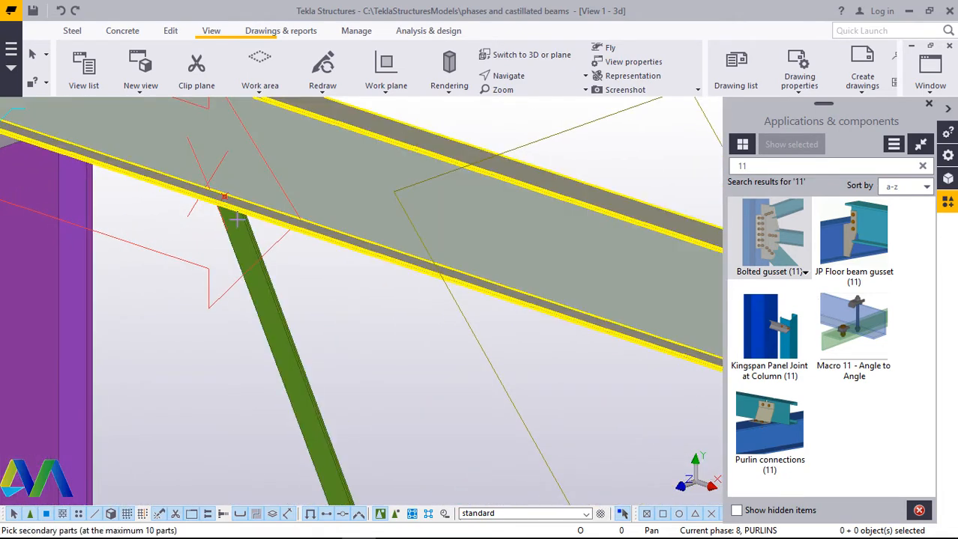
left_click(238, 228)
middle_click(235, 223)
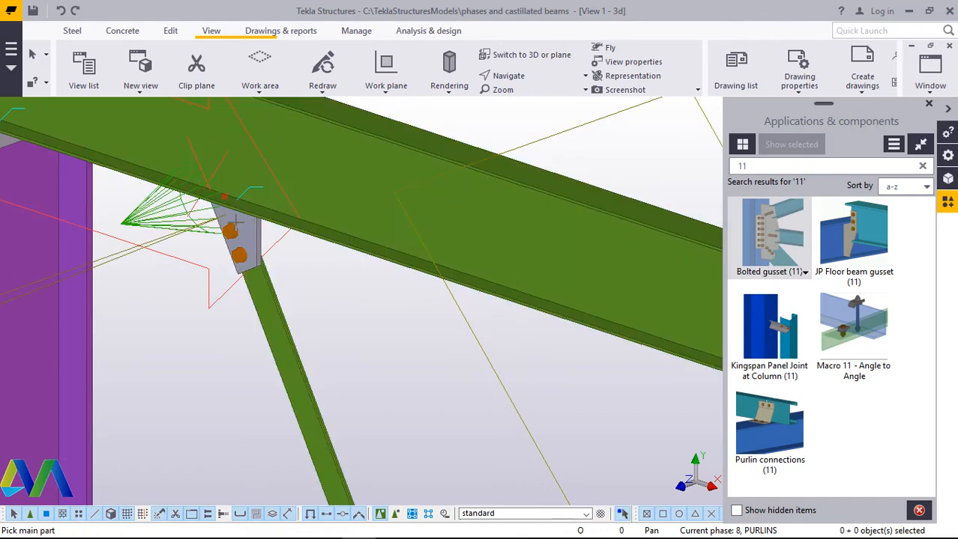
- Add a Bolted gusset (11) joining the original short brace's lower end to its long diagonal brace as main part
scroll(190, 195, "down", 8)
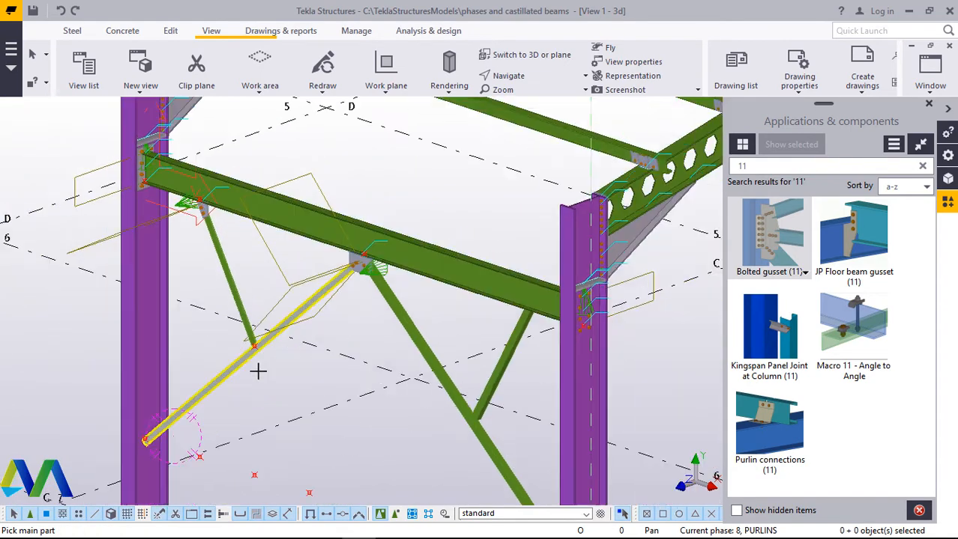
scroll(257, 365, "up", 2)
scroll(257, 352, "up", 4)
left_click(253, 321)
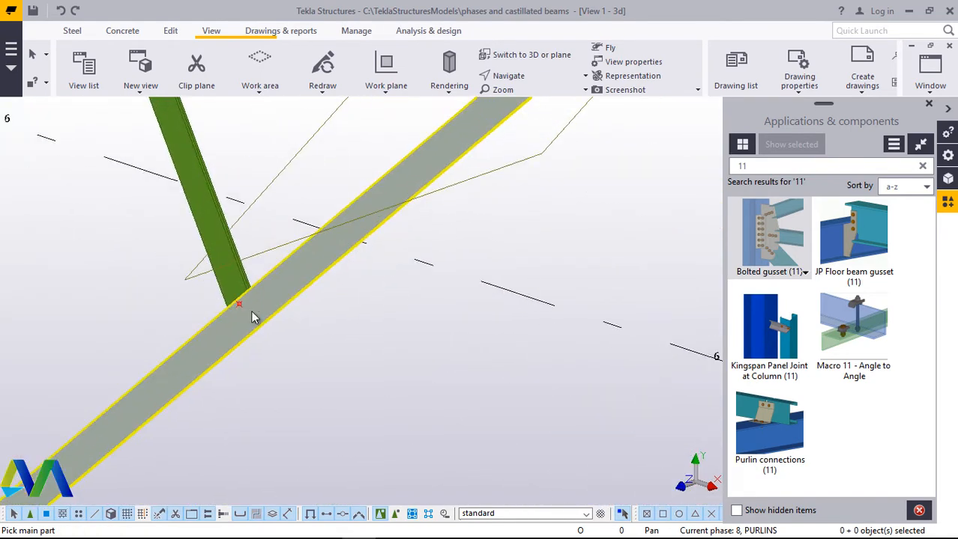
left_click(229, 271)
middle_click(154, 302)
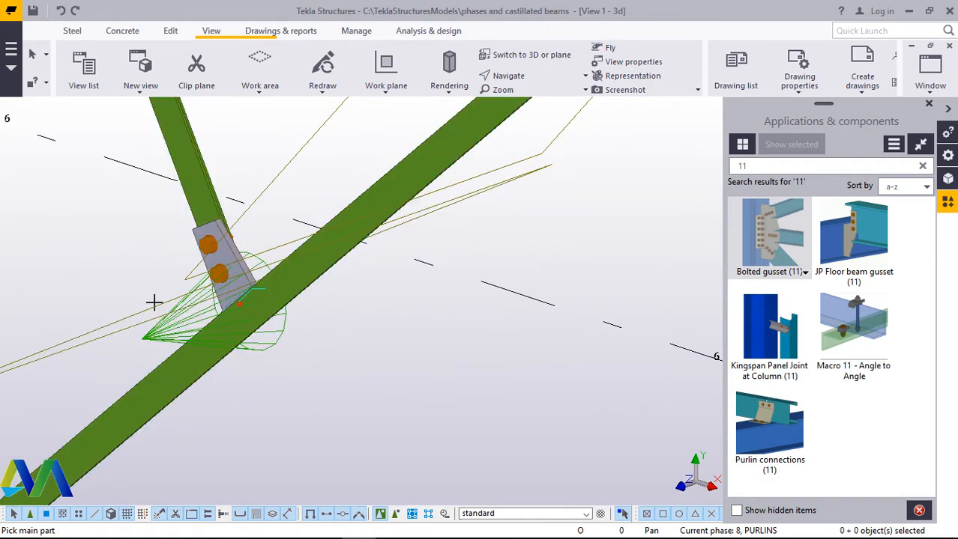
- Add a Bolted gusset (11) joining the mirrored short brace's lower end to the mirrored long diagonal as main part
scroll(136, 290, "down", 5)
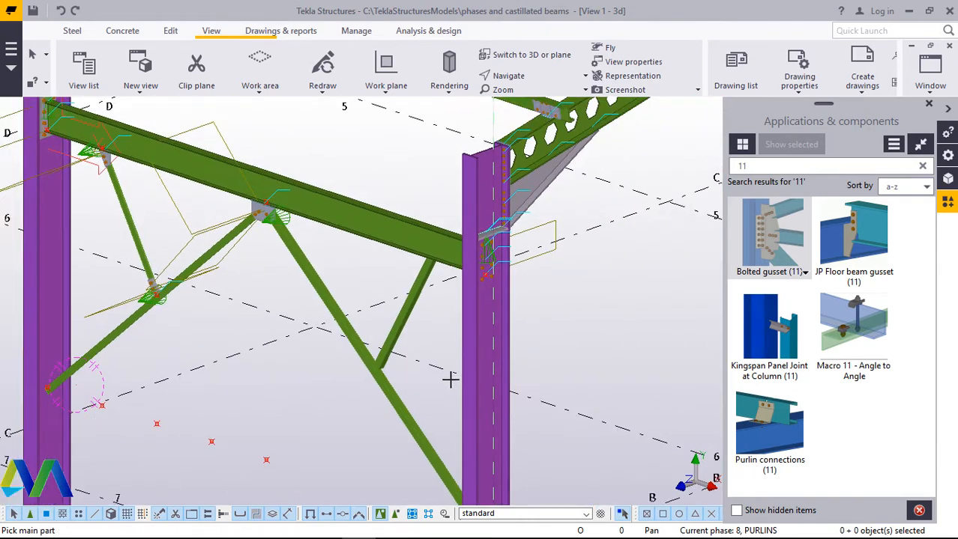
scroll(352, 370, "up", 5)
left_click(304, 372)
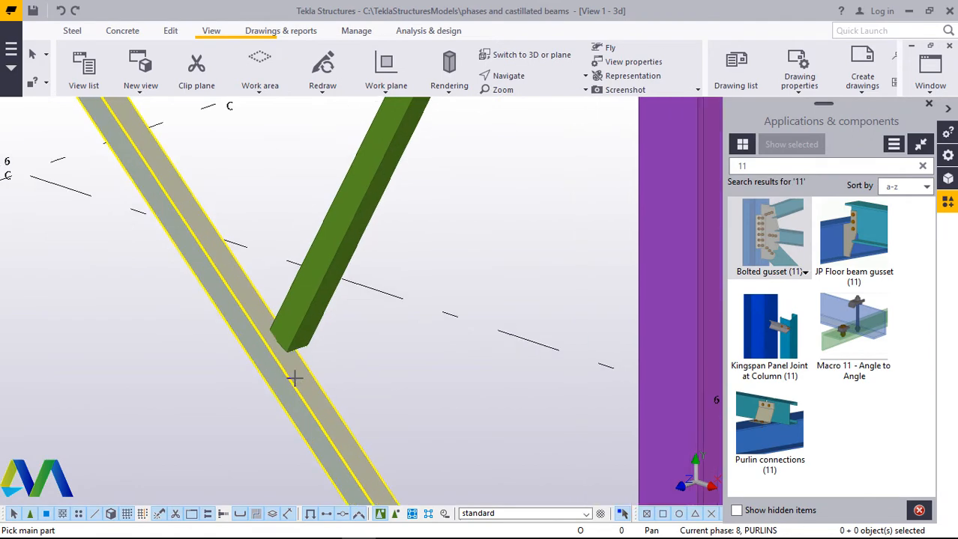
left_click(294, 324)
middle_click(297, 364)
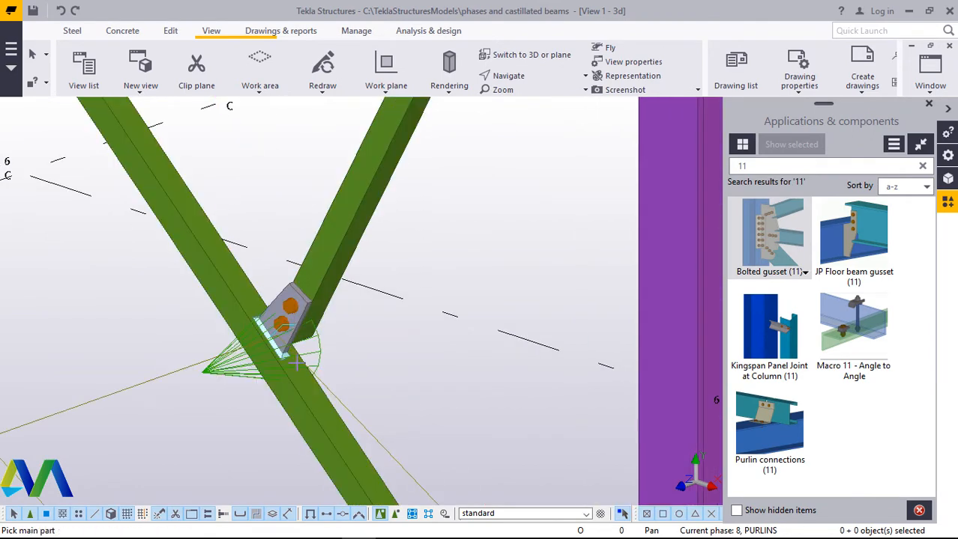
- Add a Bolted gusset (11) joining the mirrored short brace's upper end to the upper beam as main part
scroll(299, 382, "down", 2)
scroll(308, 371, "down", 3)
scroll(364, 236, "up", 6)
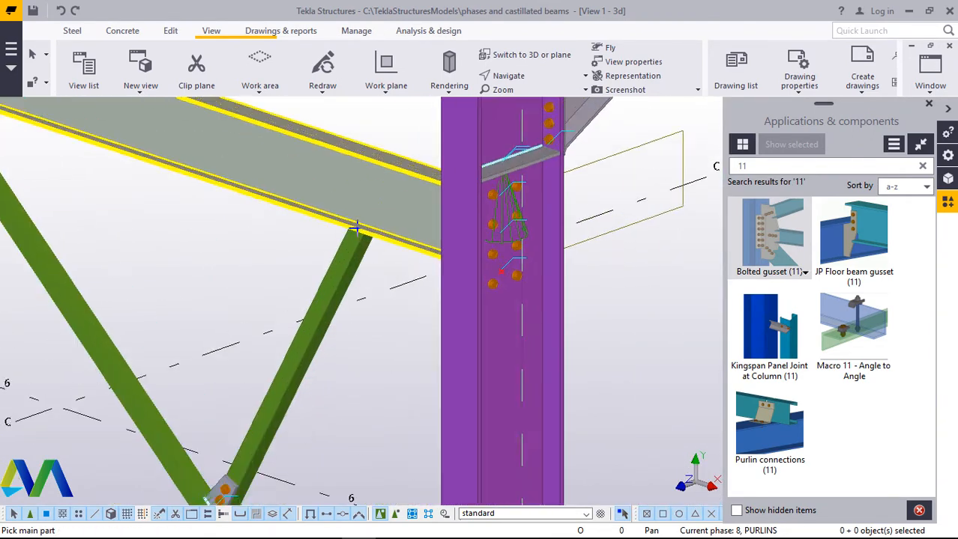
left_click(348, 243)
left_click(346, 248)
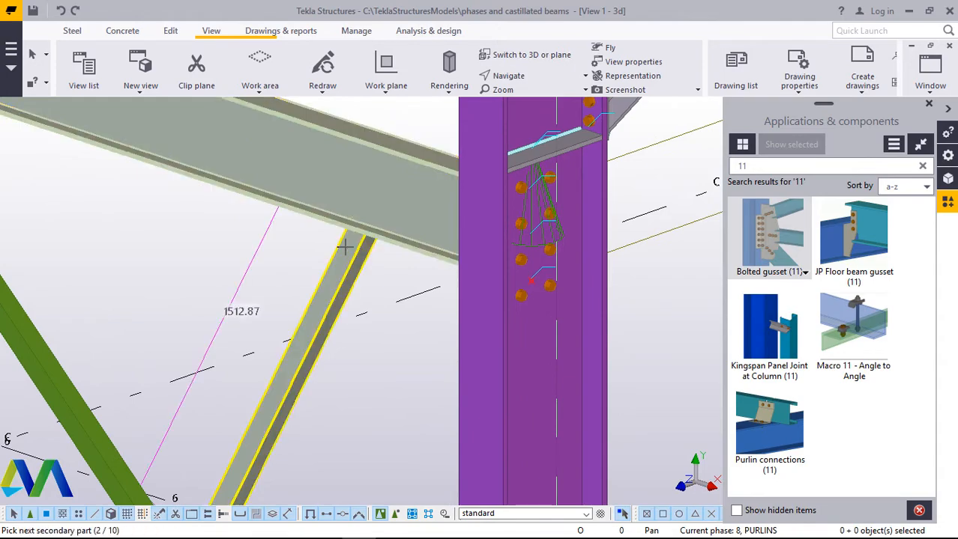
middle_click(345, 247)
- Add a Bolted gusset (11) joining the original long diagonal's lower end to its column as main part
scroll(352, 228, "down", 5)
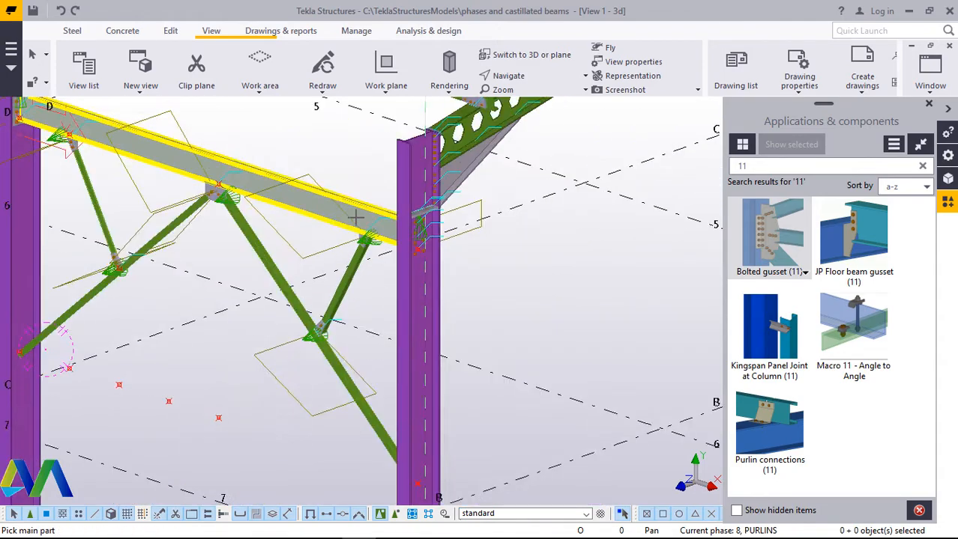
scroll(149, 314, "up", 8)
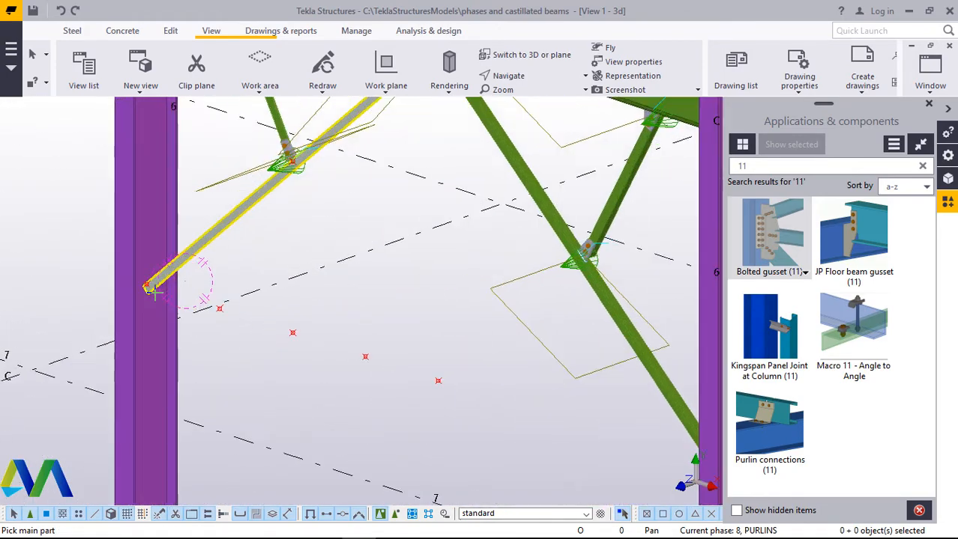
left_click(158, 289)
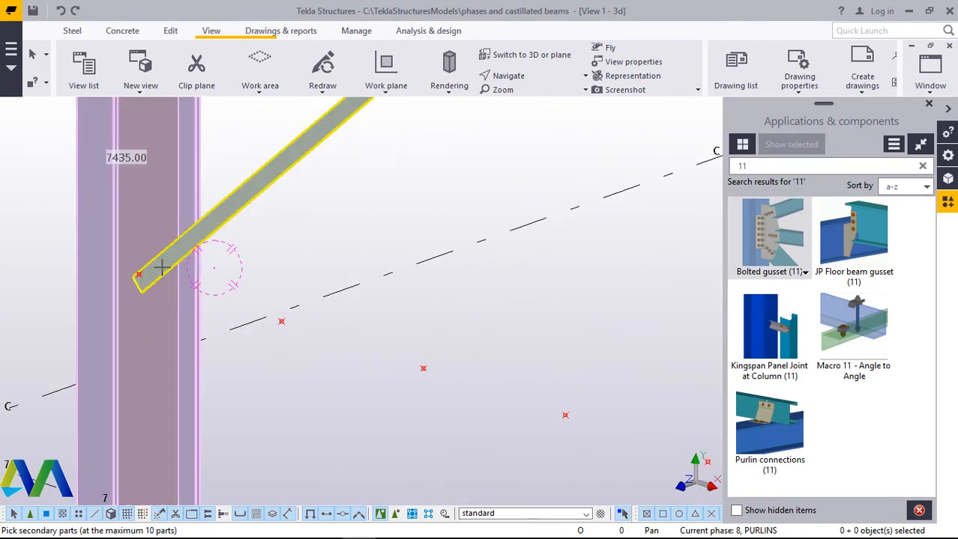
left_click(161, 264)
middle_click(161, 264)
- Add a Bolted gusset (11) joining the mirrored long diagonal's lower end to its column as main part, and end the command
scroll(116, 281, "down", 2)
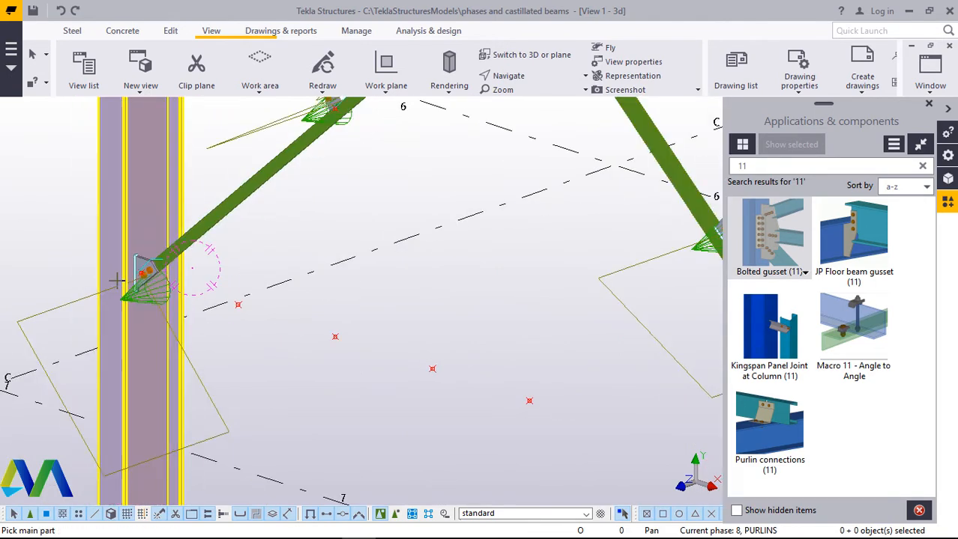
scroll(134, 266, "down", 4)
scroll(295, 328, "up", 5)
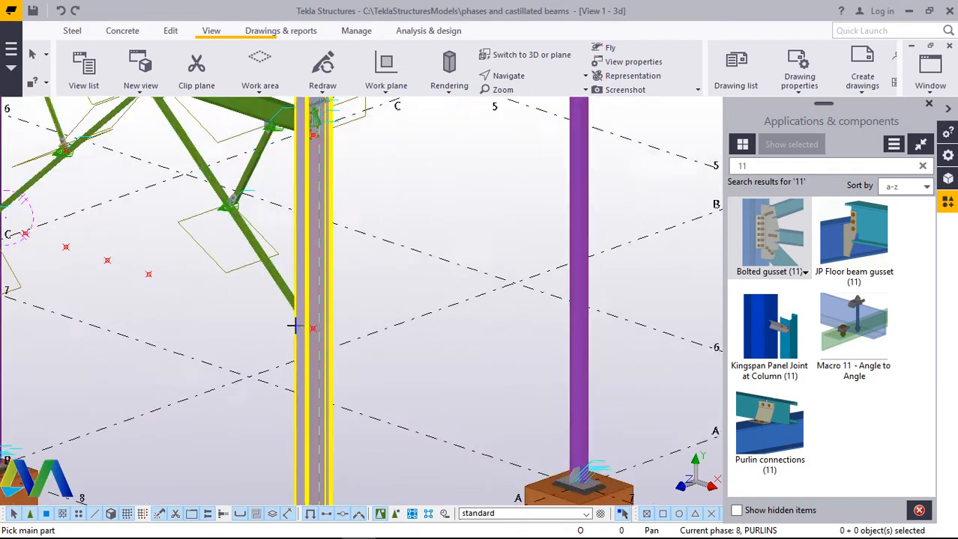
scroll(304, 331, "up", 2)
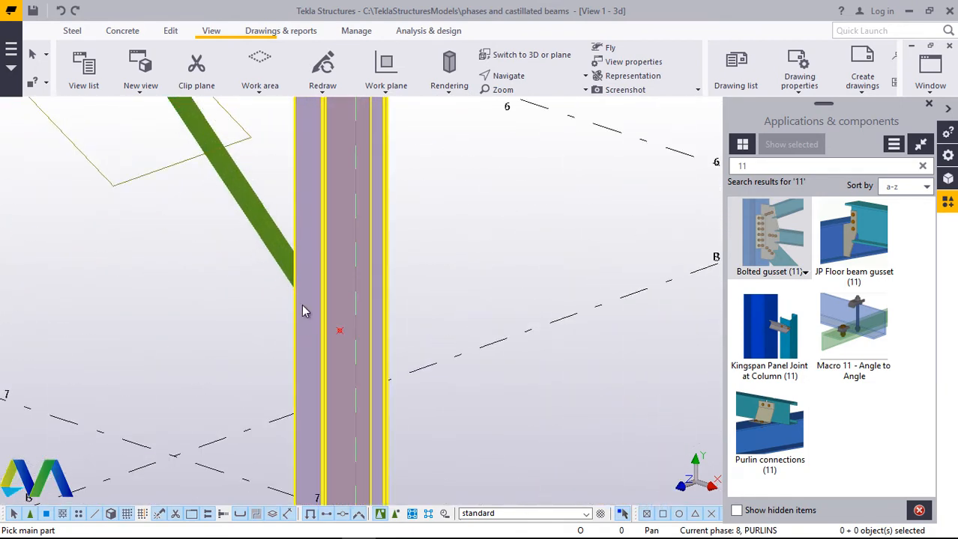
left_click(301, 305)
left_click(275, 249)
middle_click(275, 249)
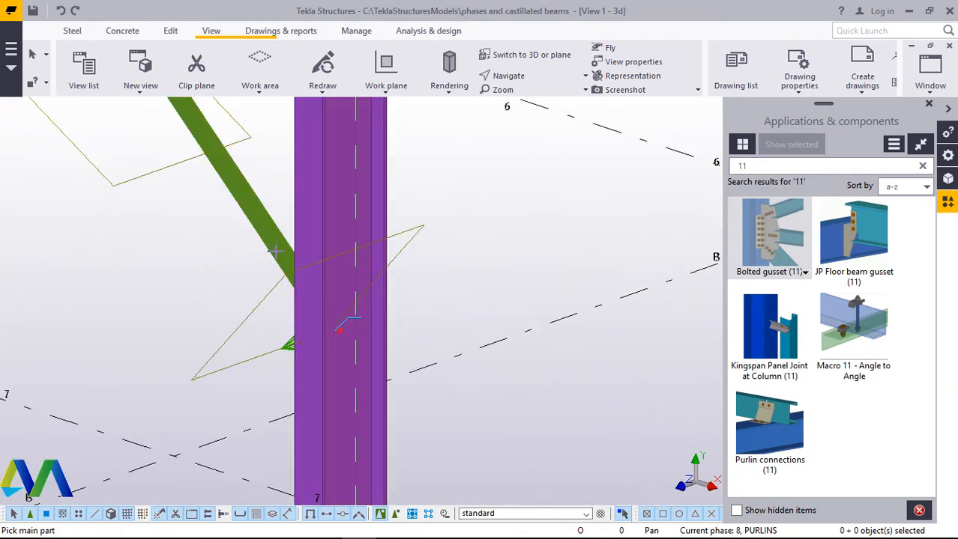
scroll(459, 310, "down", 3)
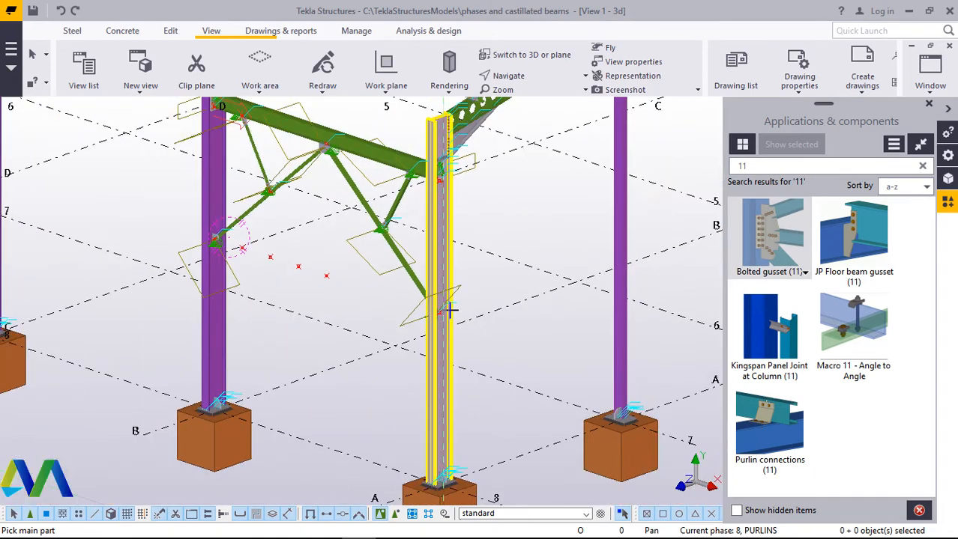
scroll(336, 288, "up", 2)
scroll(336, 286, "up", 5)
right_click(343, 228)
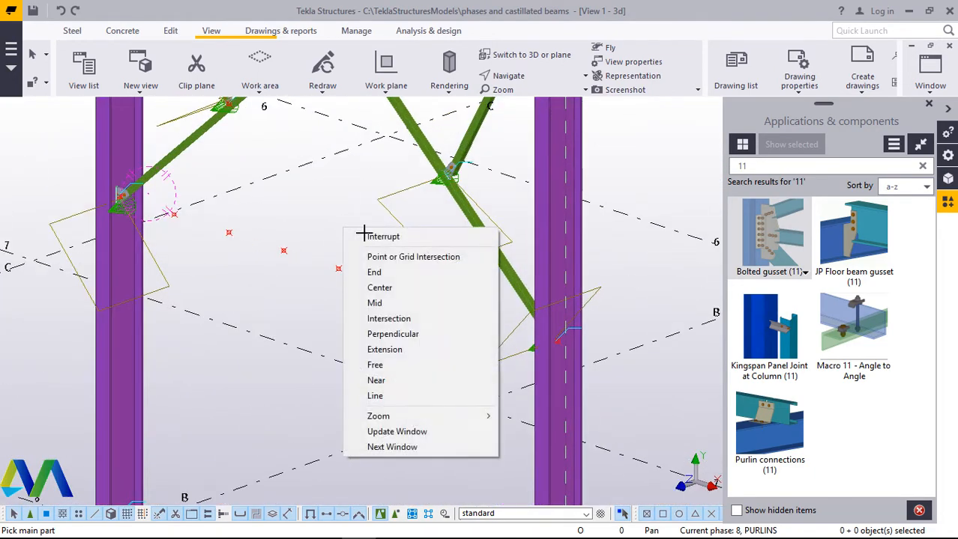
left_click(366, 238)
- Update the 3D view window to clear the temporary graphics around the braced bay's gusset connections
scroll(366, 240, "down", 3)
scroll(339, 315, "down", 5)
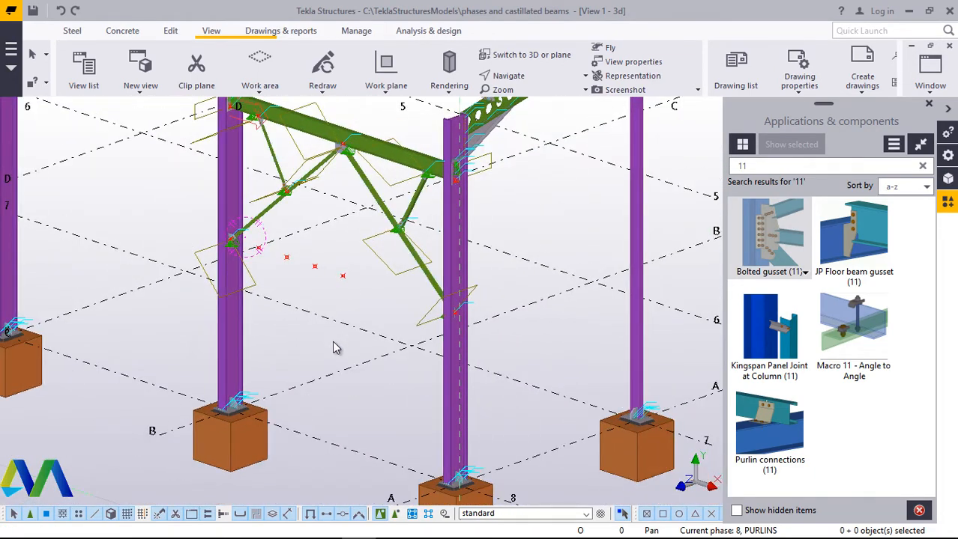
scroll(285, 273, "up", 5)
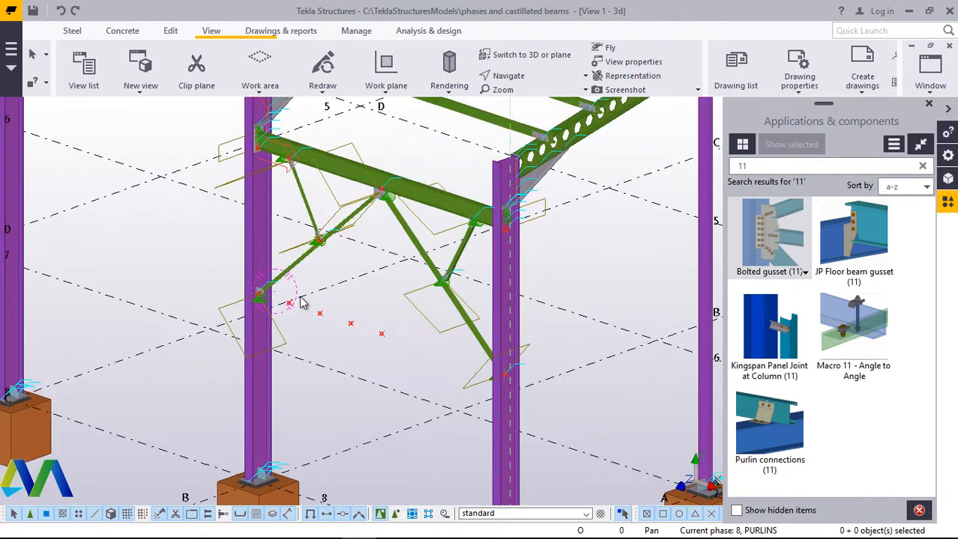
scroll(470, 229, "down", 3)
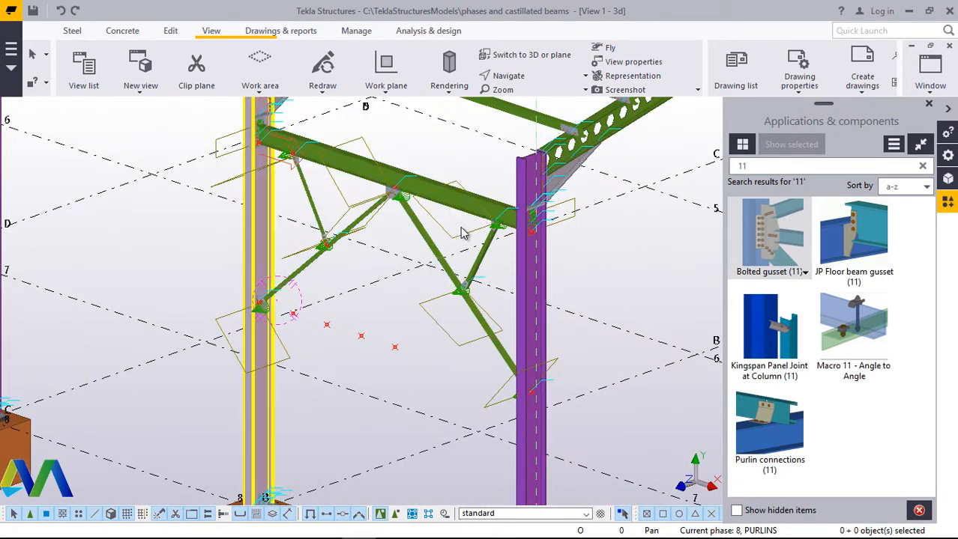
scroll(420, 206, "up", 3)
scroll(420, 206, "up", 1)
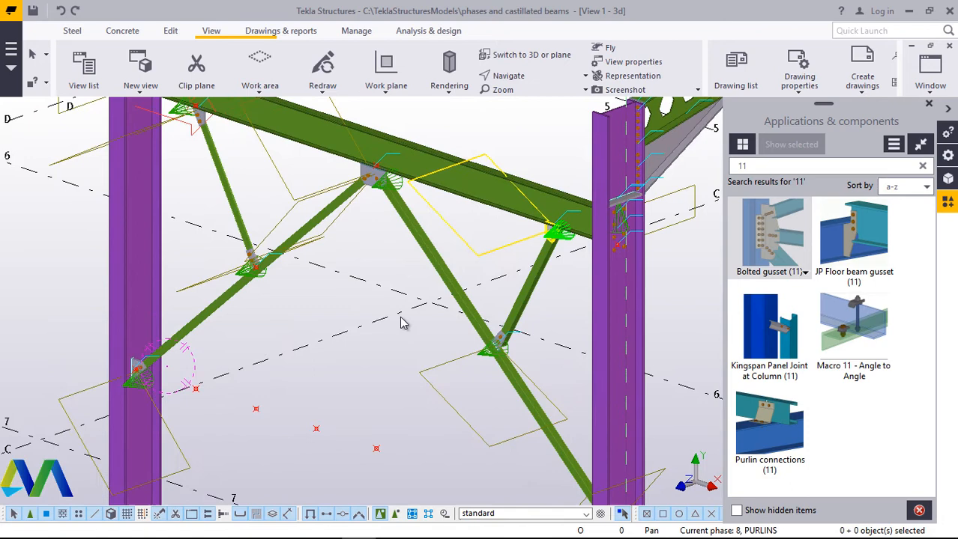
right_click(366, 371)
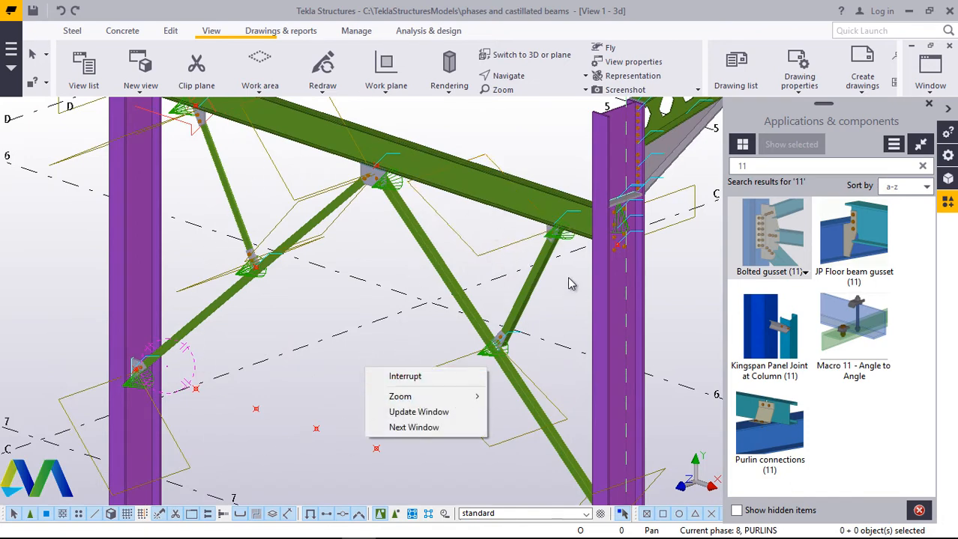
left_click(314, 308)
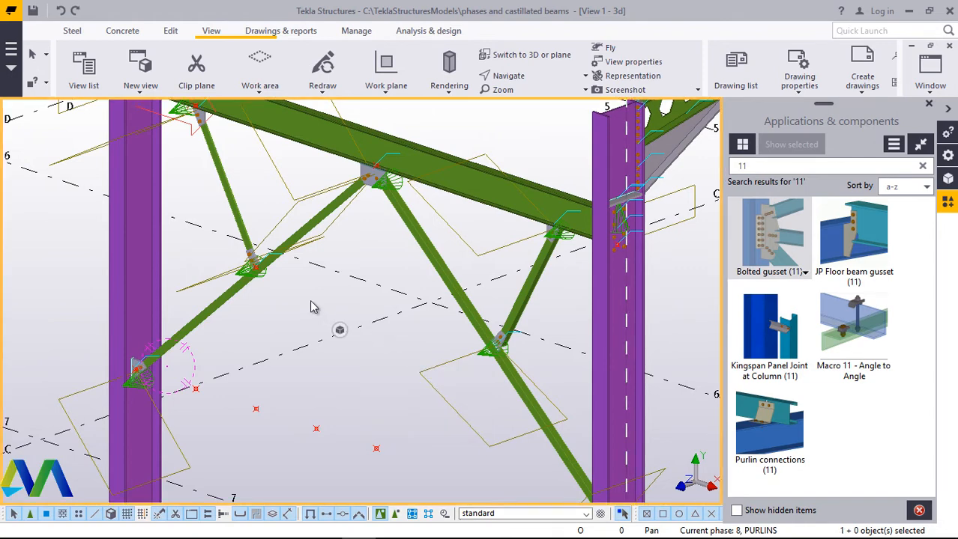
right_click(314, 308)
left_click(366, 382)
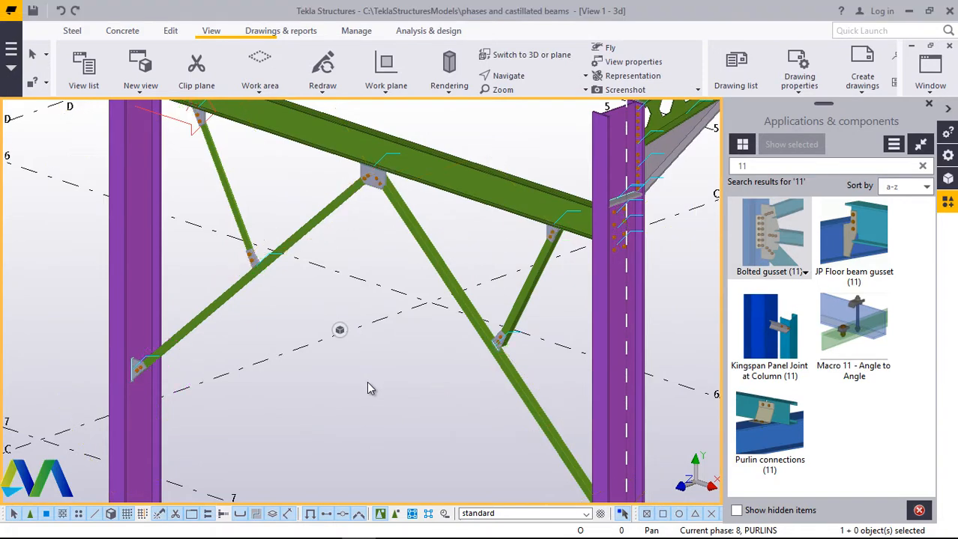
scroll(222, 387, "down", 4)
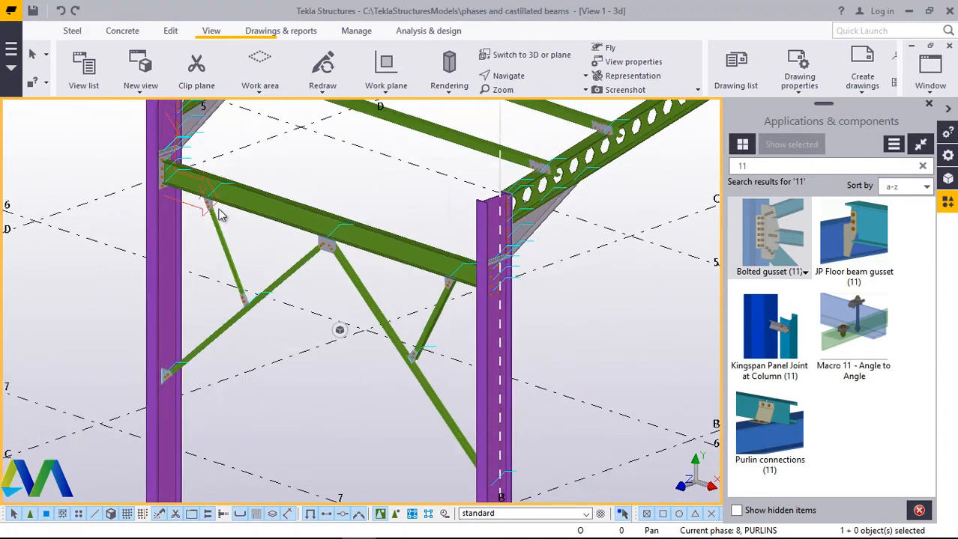
scroll(205, 201, "up", 5)
scroll(205, 202, "down", 3)
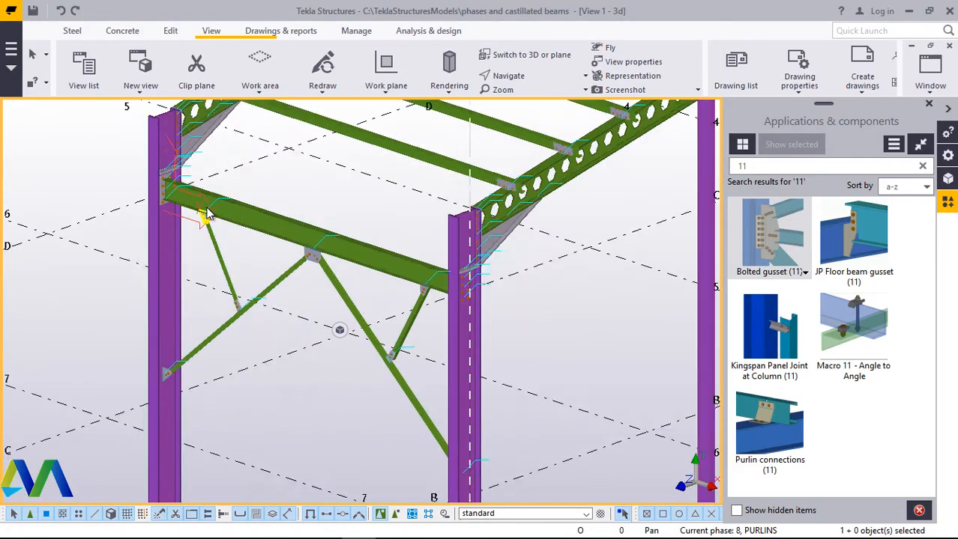
- Close the Applications & components catalog and examine the column's upper end around the castellated beam, haunch and horizontal beam connections
scroll(169, 397, "down", 2)
scroll(169, 397, "up", 2)
scroll(184, 329, "down", 2)
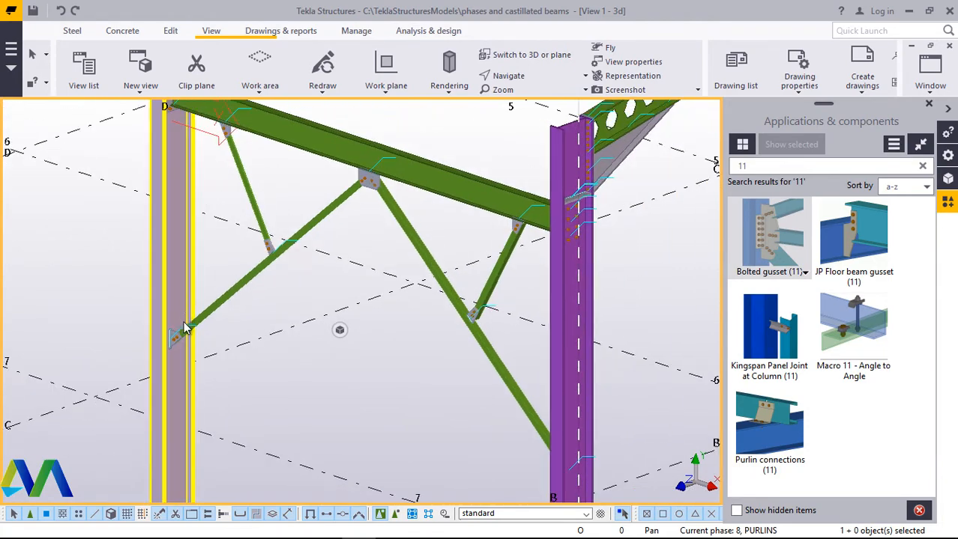
scroll(215, 355, "down", 2)
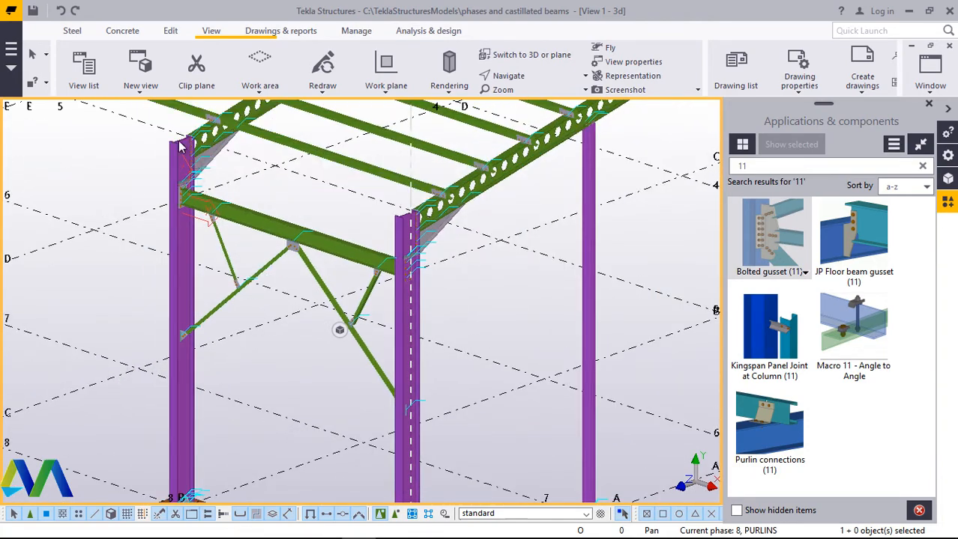
scroll(181, 144, "up", 4)
scroll(187, 141, "up", 5)
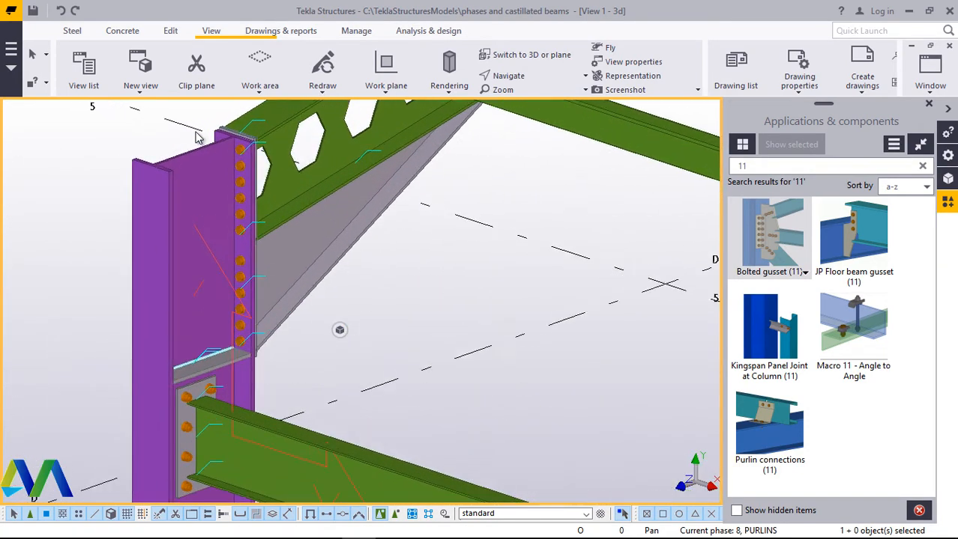
left_click(929, 109)
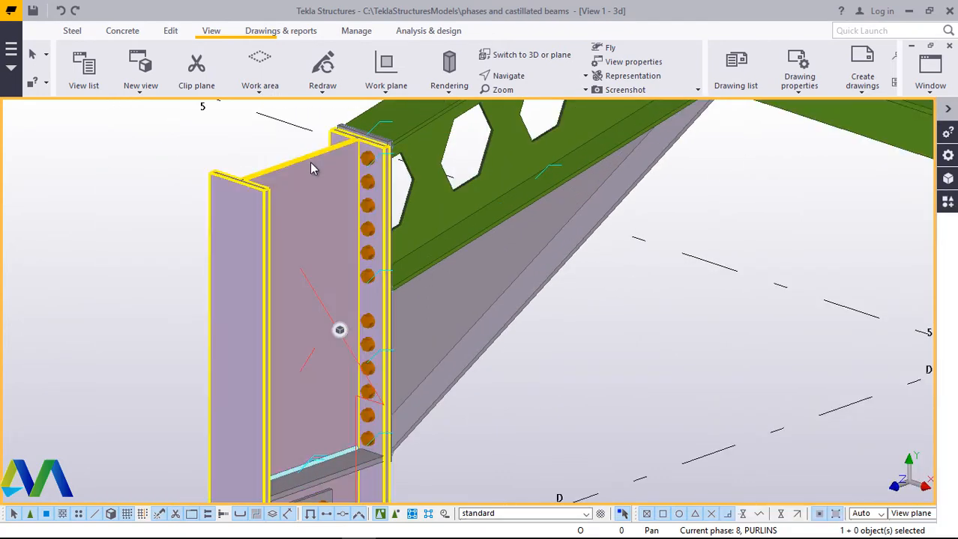
scroll(220, 189, "down", 3)
left_click(227, 197)
scroll(264, 179, "up", 3)
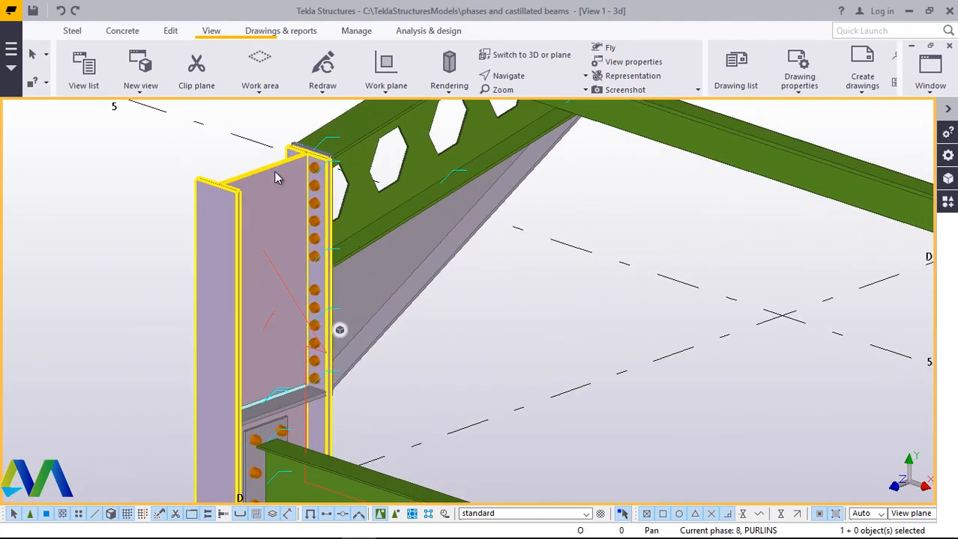
scroll(269, 171, "down", 2)
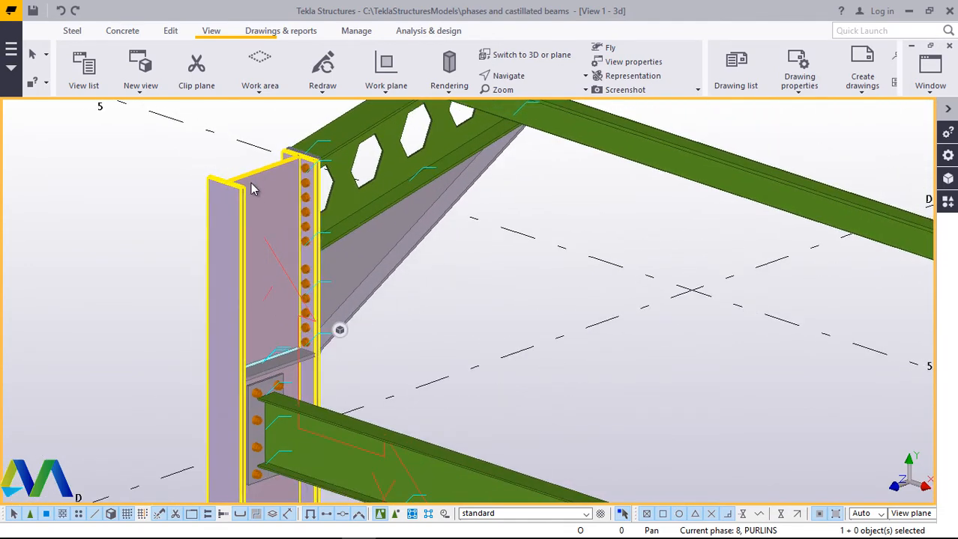
- Examine the grid 1 column and its haunch in the View 2 - Grid B elevation, and return to the 3D view
left_click(930, 93)
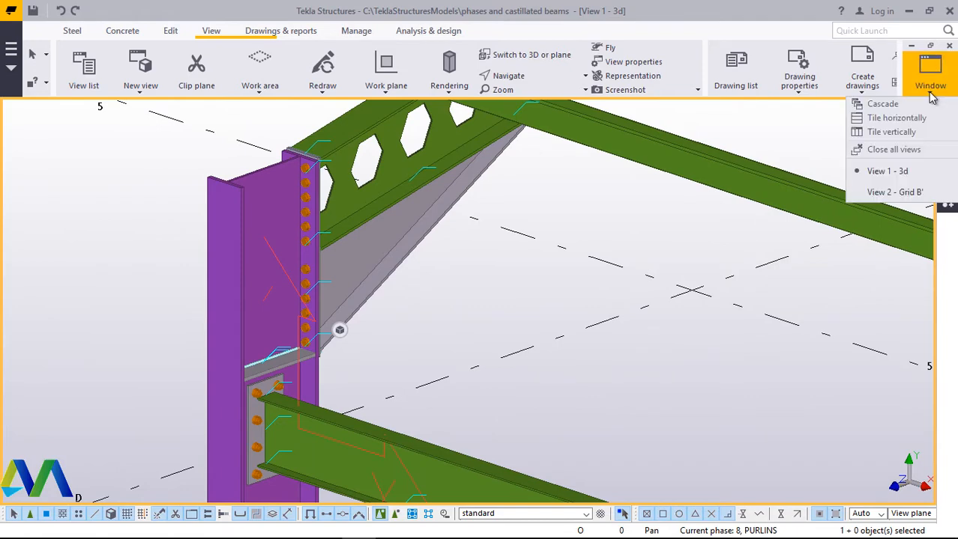
left_click(903, 193)
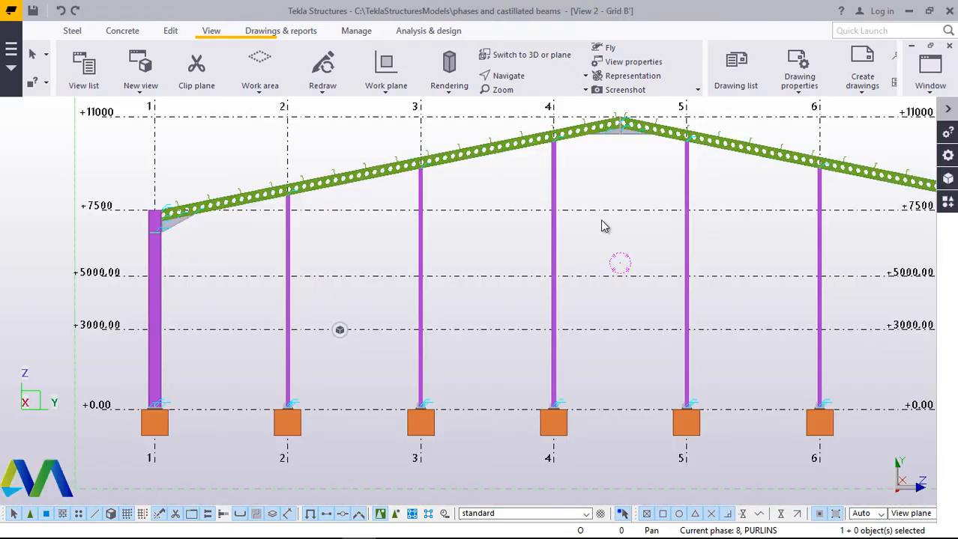
scroll(150, 231, "up", 4)
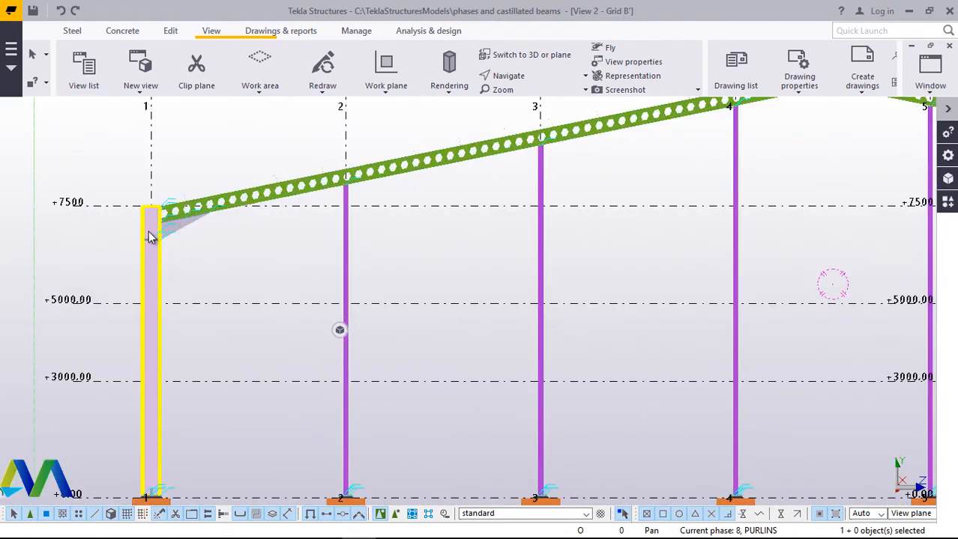
scroll(248, 225, "down", 1)
scroll(175, 209, "down", 2)
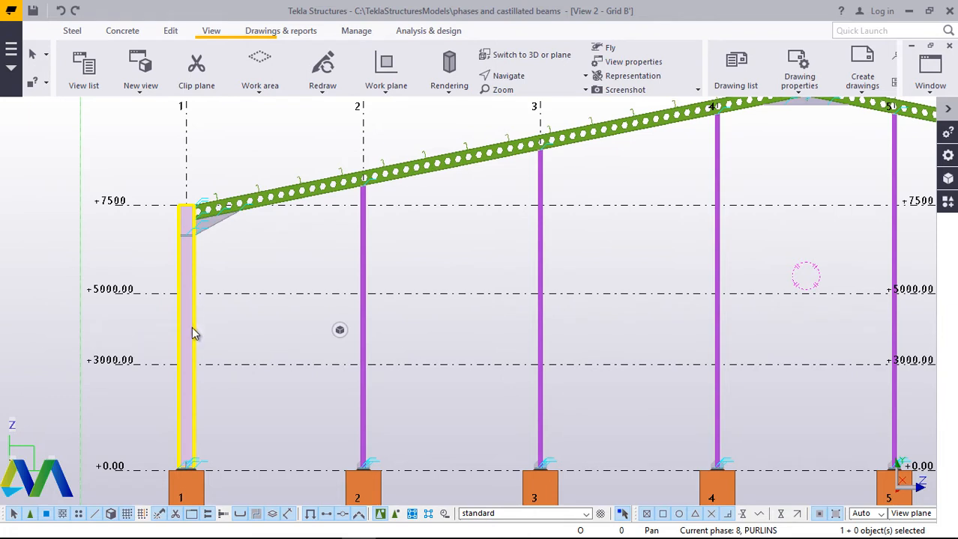
scroll(180, 368, "down", 2)
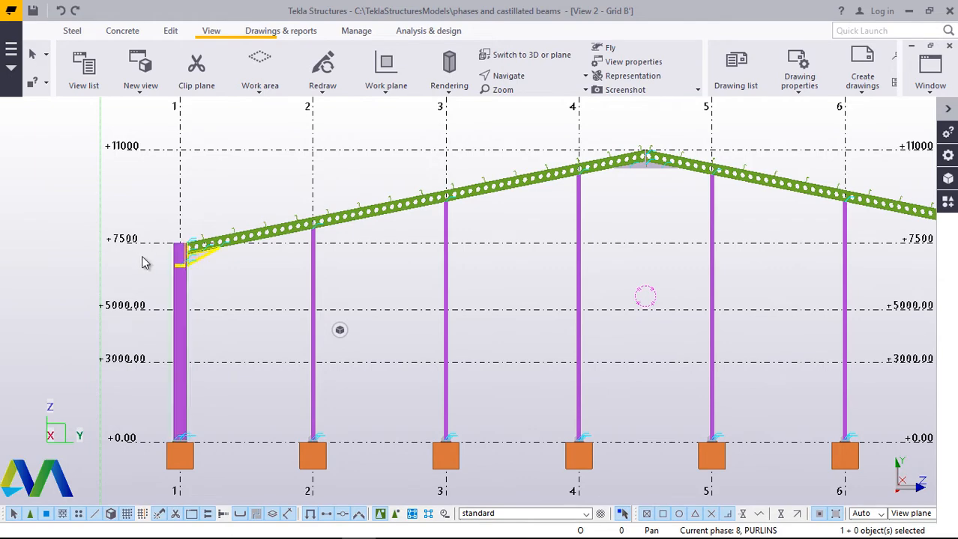
scroll(145, 263, "up", 2)
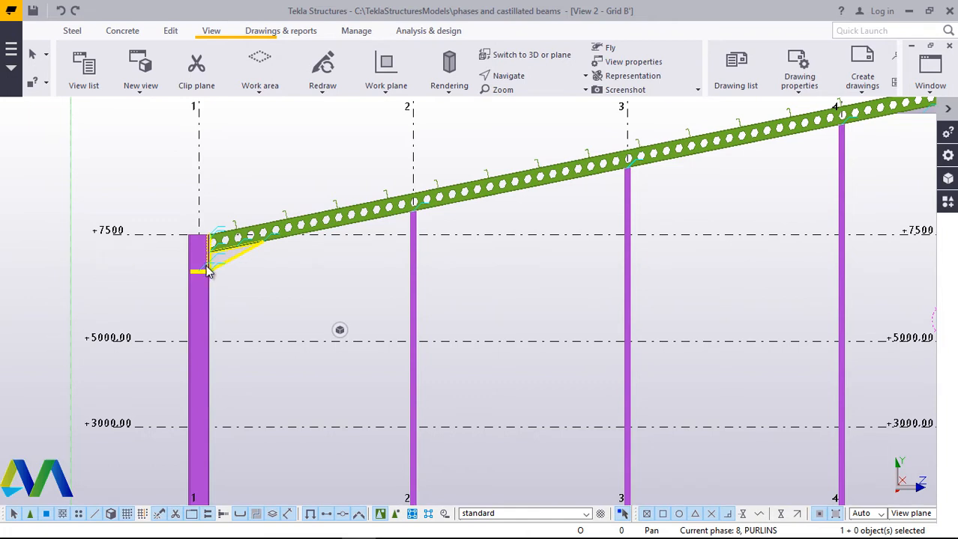
left_click(930, 79)
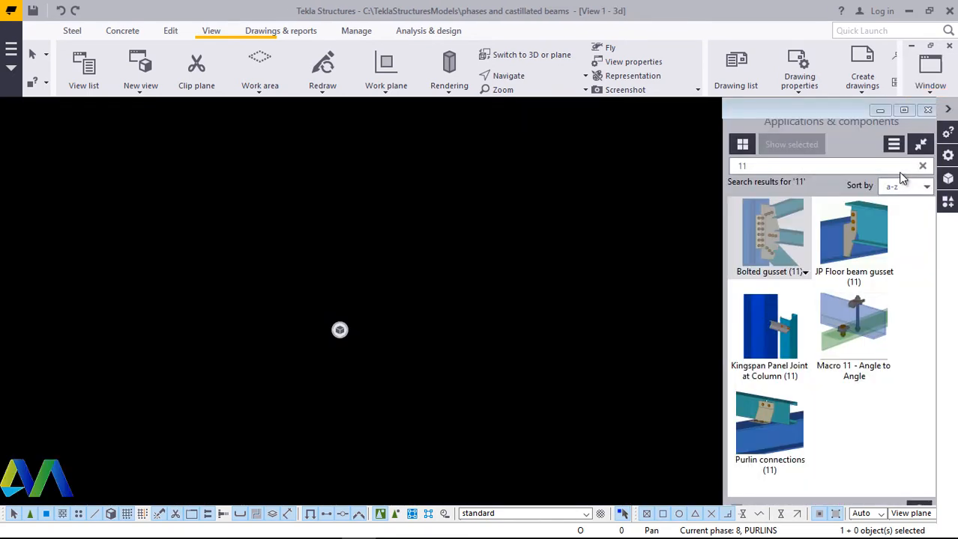
left_click(901, 174)
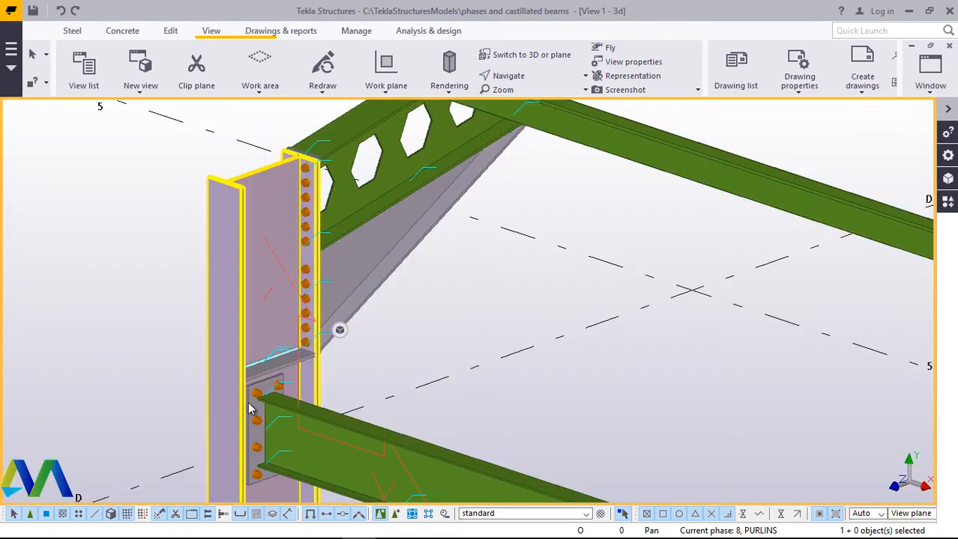
- Add a point at the middle of the web's top edge on the braced column and end the point command
middle_click_drag(227, 296, 259, 401, "ctrl")
scroll(264, 345, "up", 3)
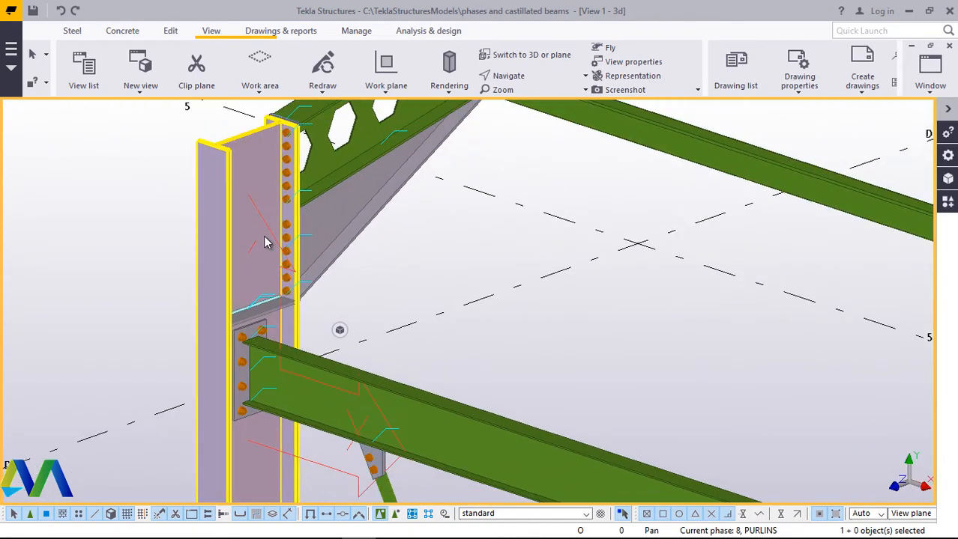
scroll(249, 123, "up", 5)
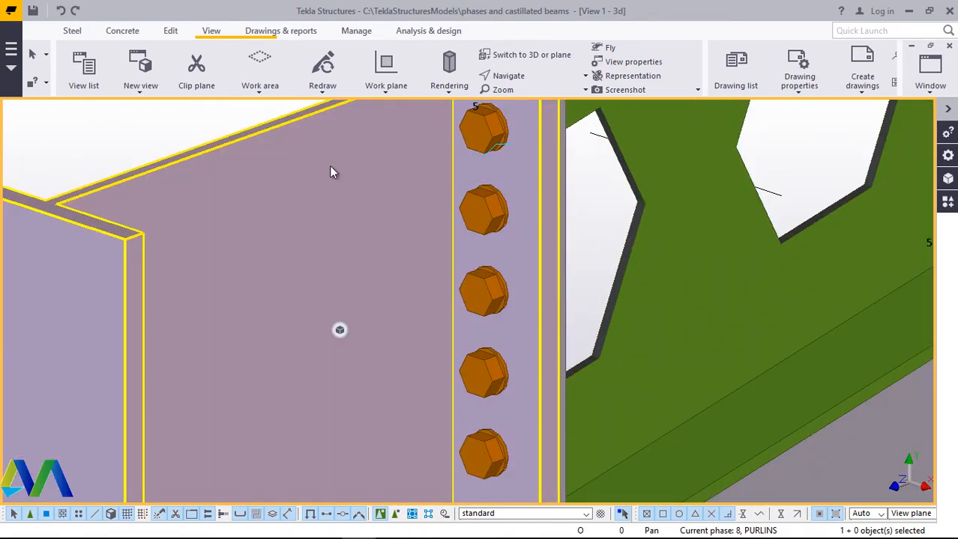
left_click(170, 31)
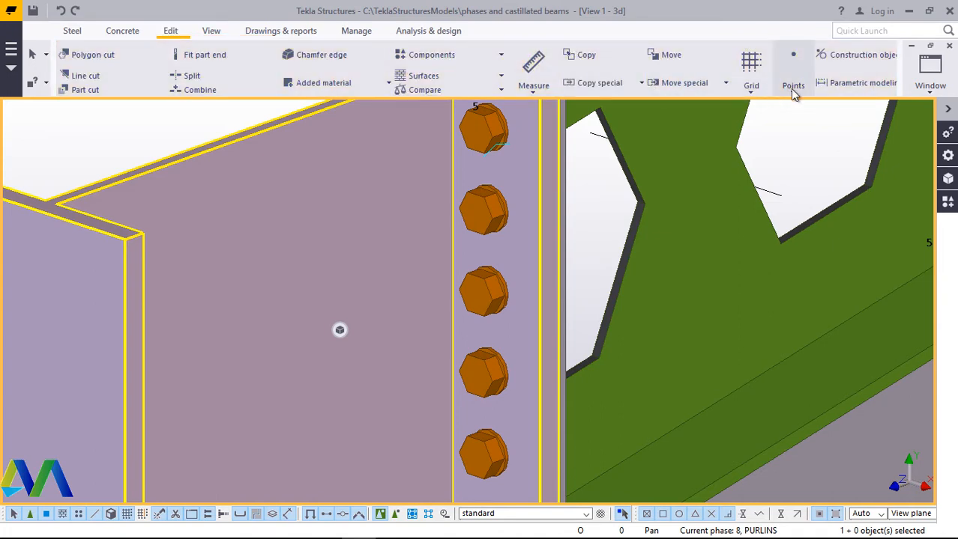
left_click(794, 96)
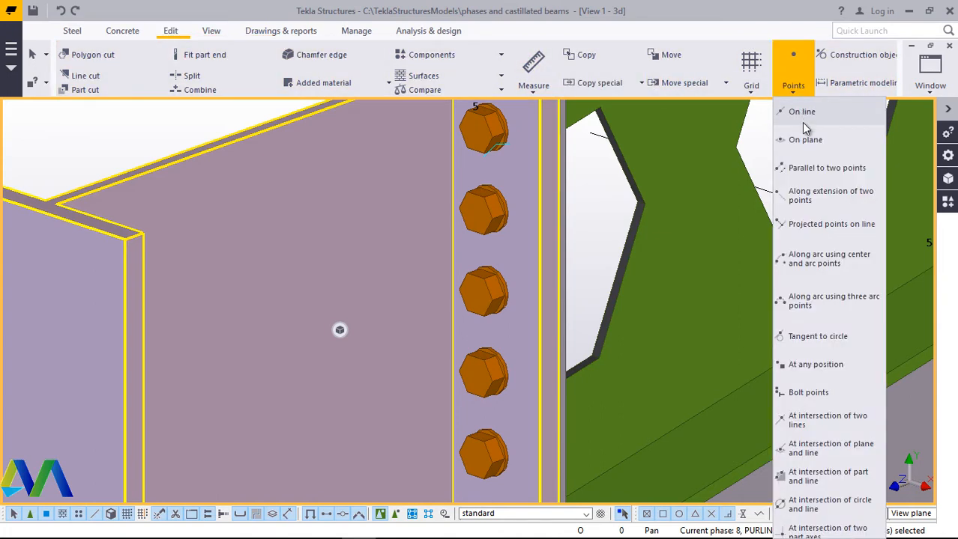
left_click(818, 367)
scroll(247, 129, "up", 3)
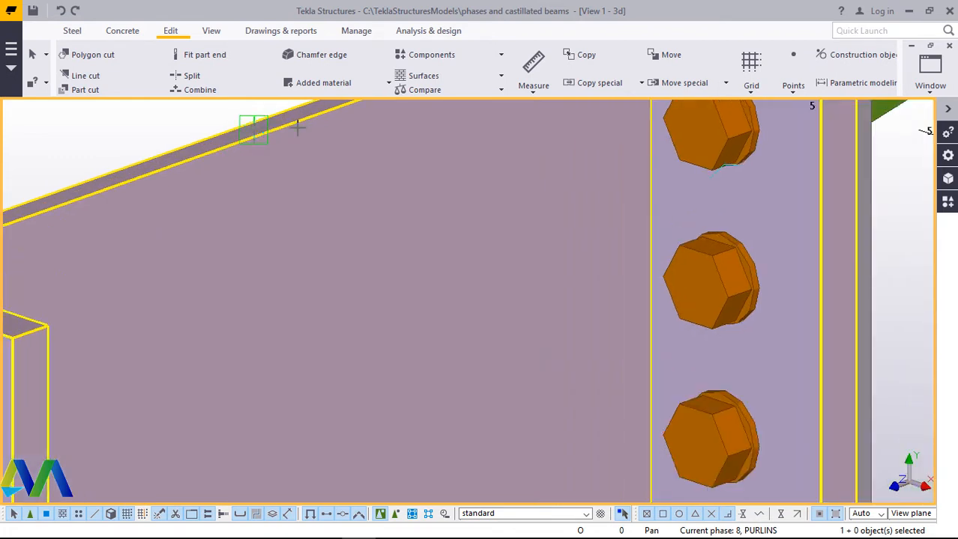
scroll(266, 135, "up", 1)
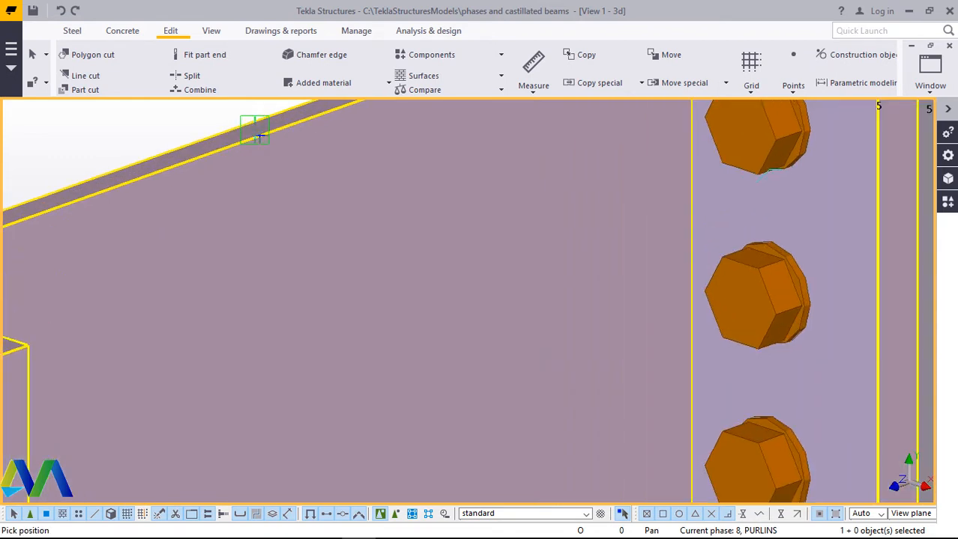
right_click(291, 177)
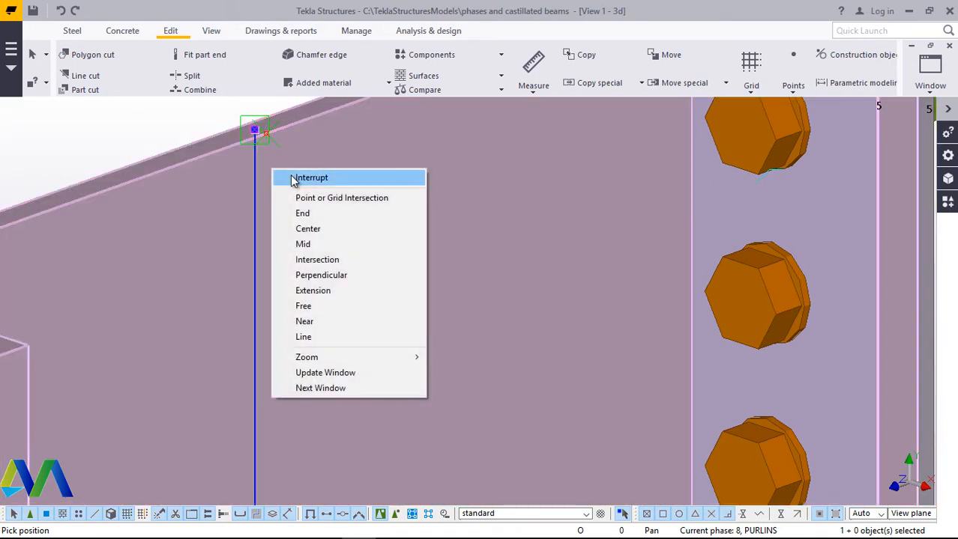
key("Return")
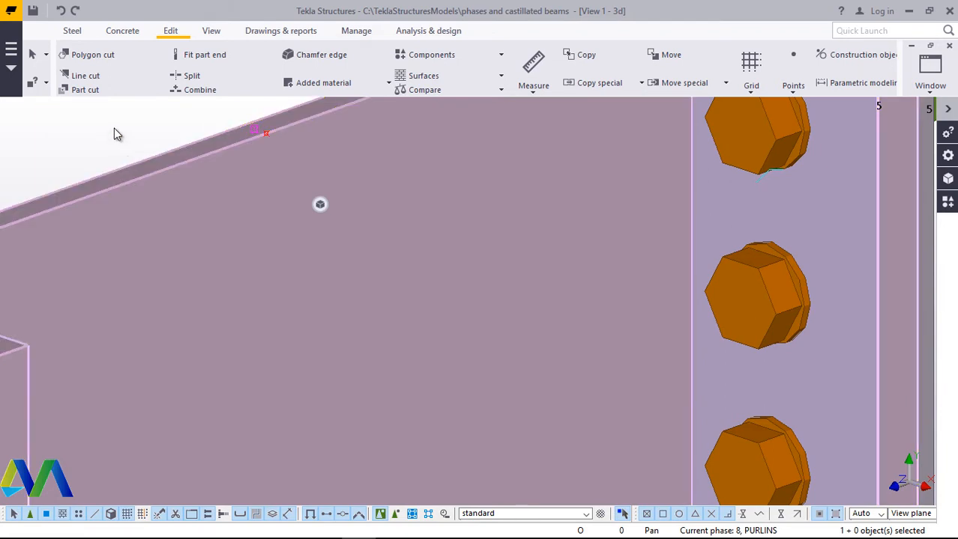
- Copy the column-top point straight down the column web by a distance of 4500 and end the copy command
left_click(266, 133)
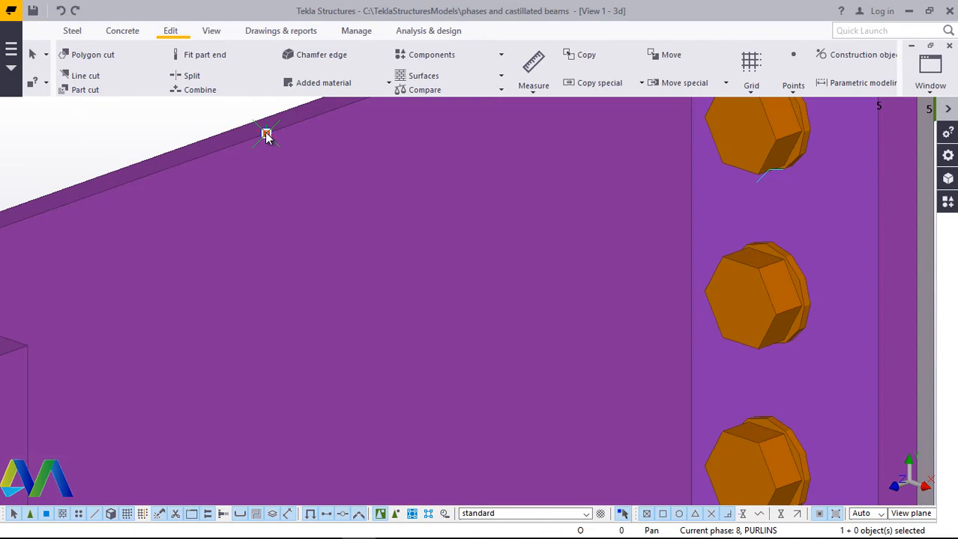
right_click(266, 134)
left_click(310, 199)
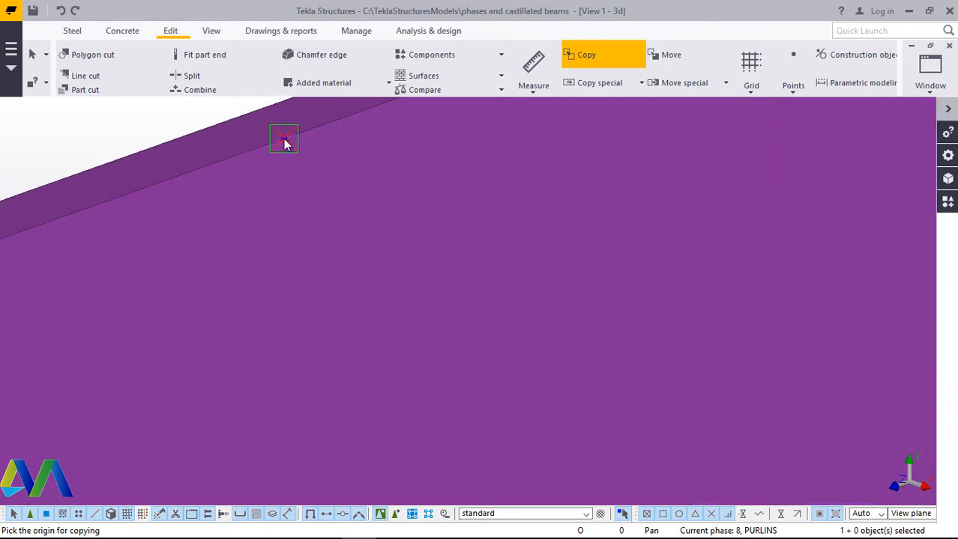
left_click(283, 143)
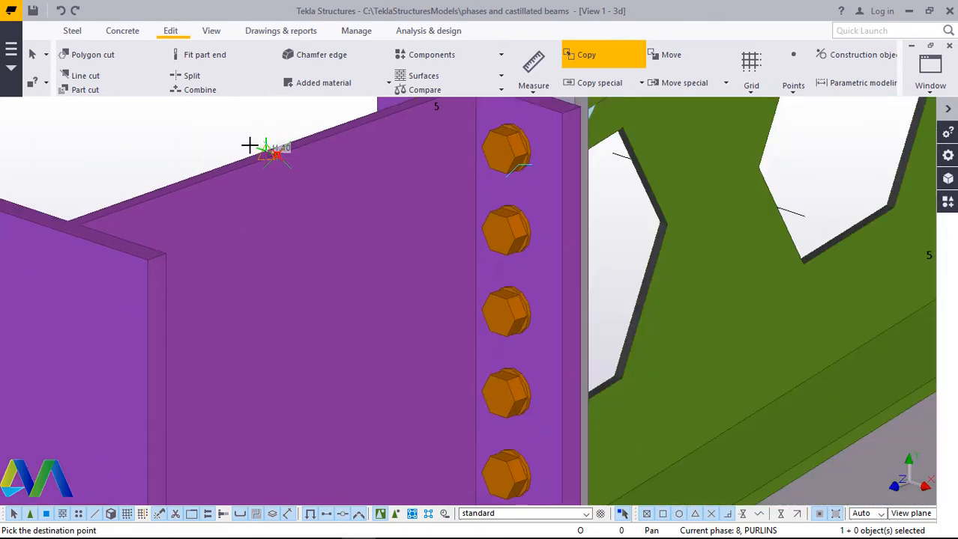
scroll(250, 145, "down", 4)
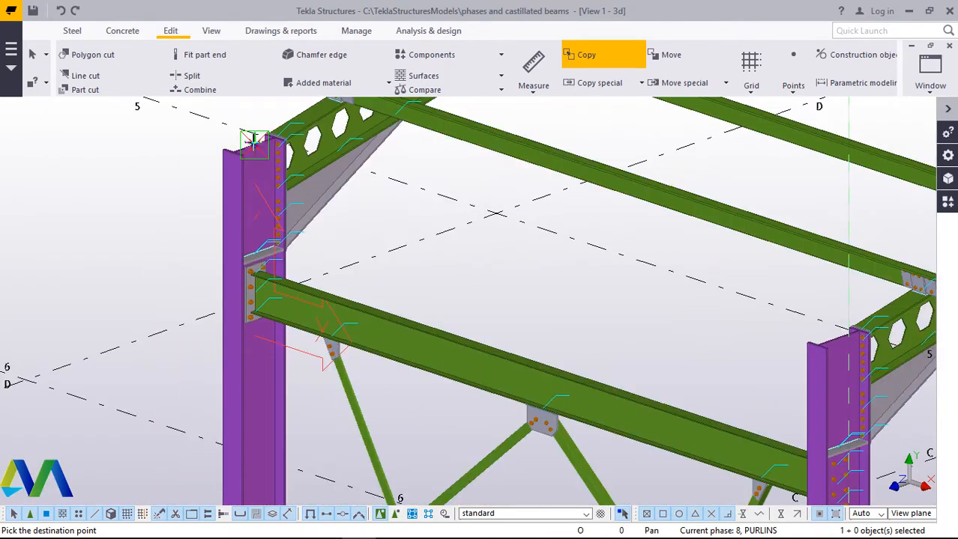
scroll(253, 141, "down", 1)
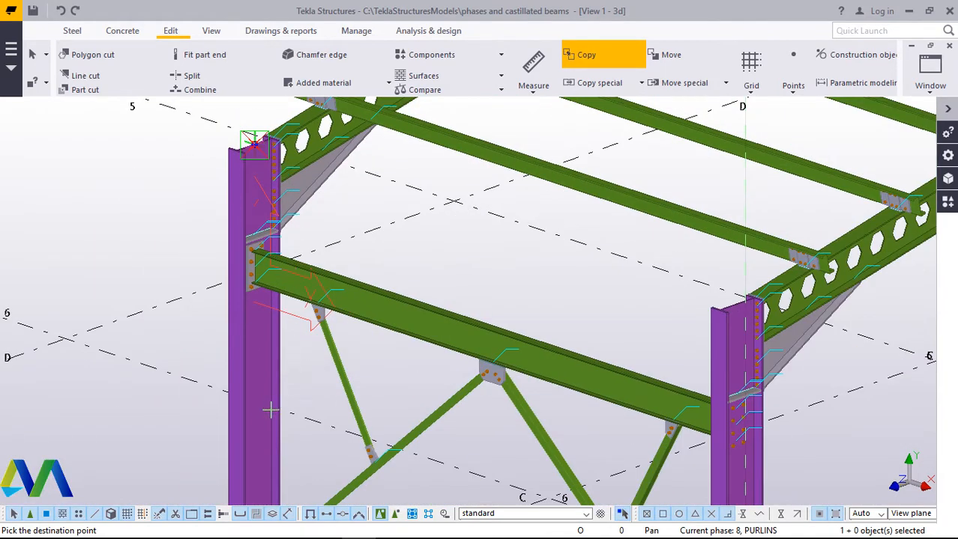
scroll(255, 433, "down", 2)
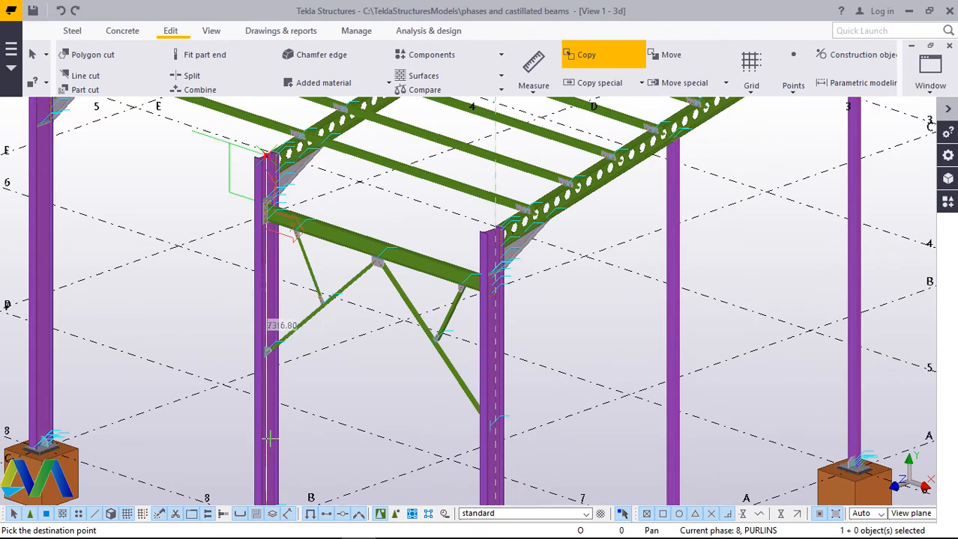
type("4500")
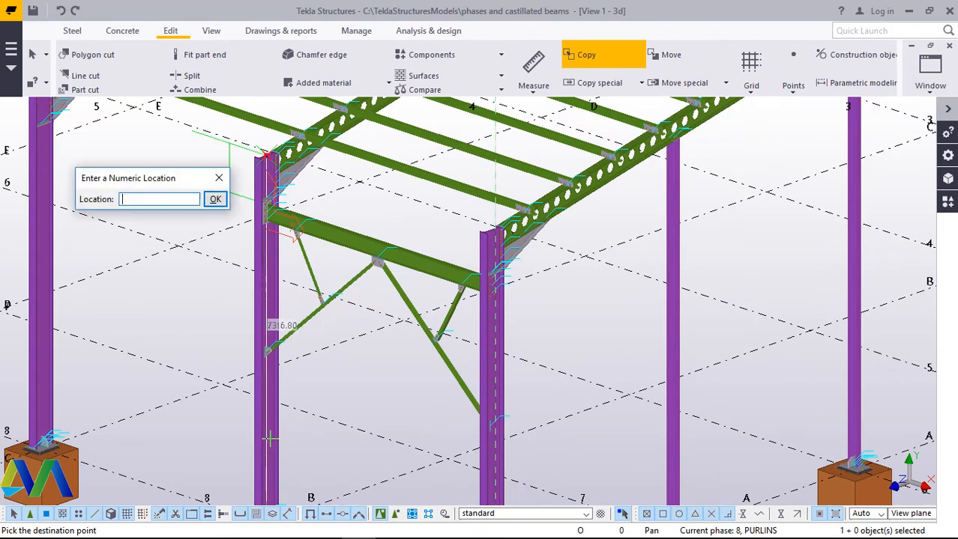
key("Return")
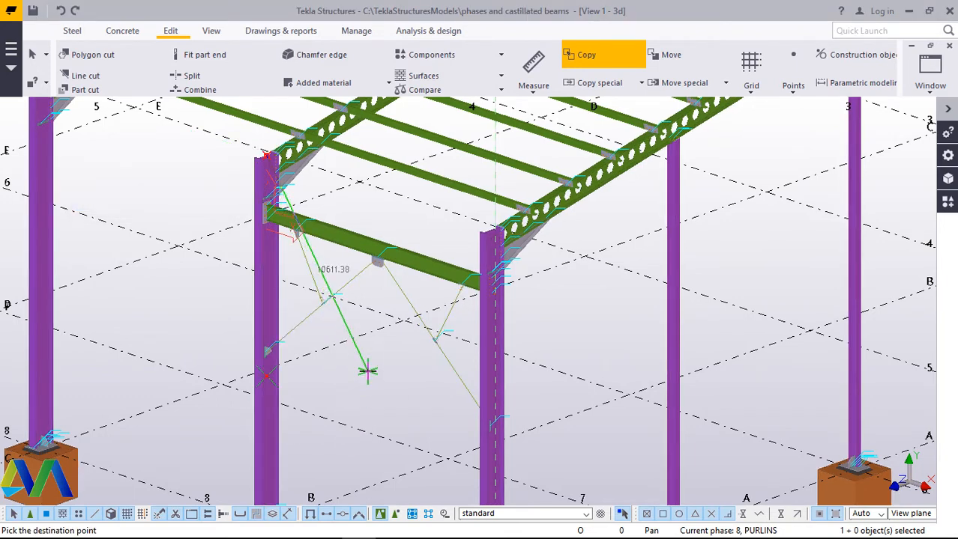
right_click(368, 142)
left_click(409, 151)
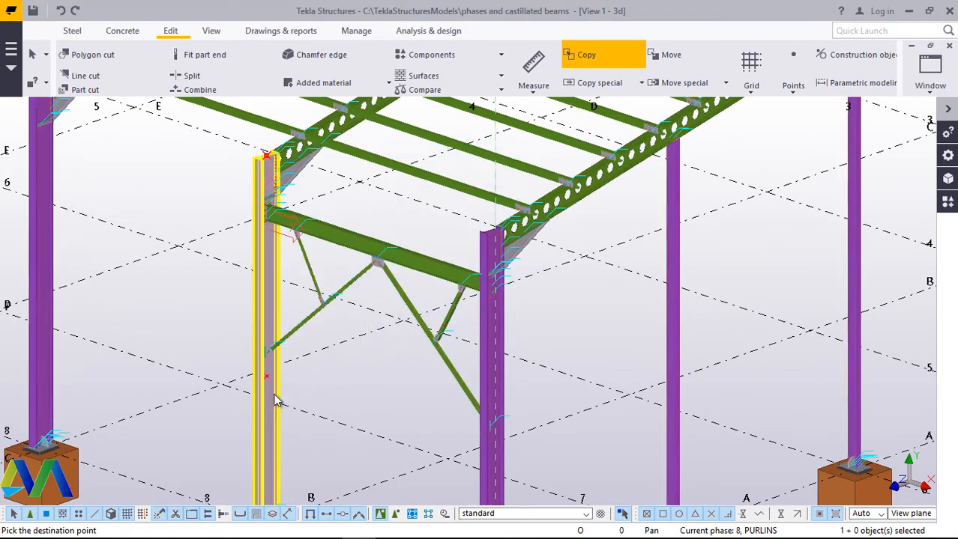
- Check the copied point's position on the column web relative to the diagonal brace's gusset plate
scroll(262, 374, "up", 8)
scroll(258, 348, "up", 2)
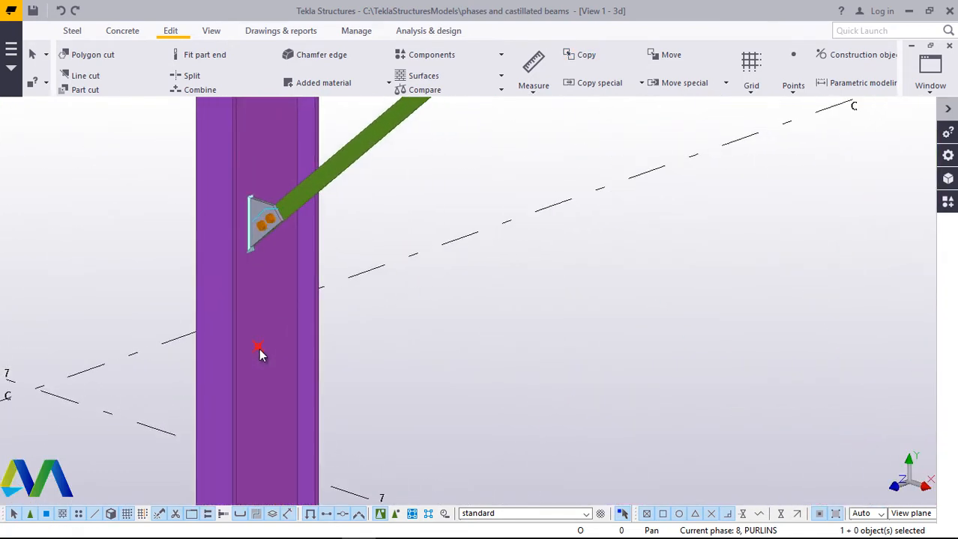
scroll(251, 346, "down", 4)
scroll(246, 359, "down", 2)
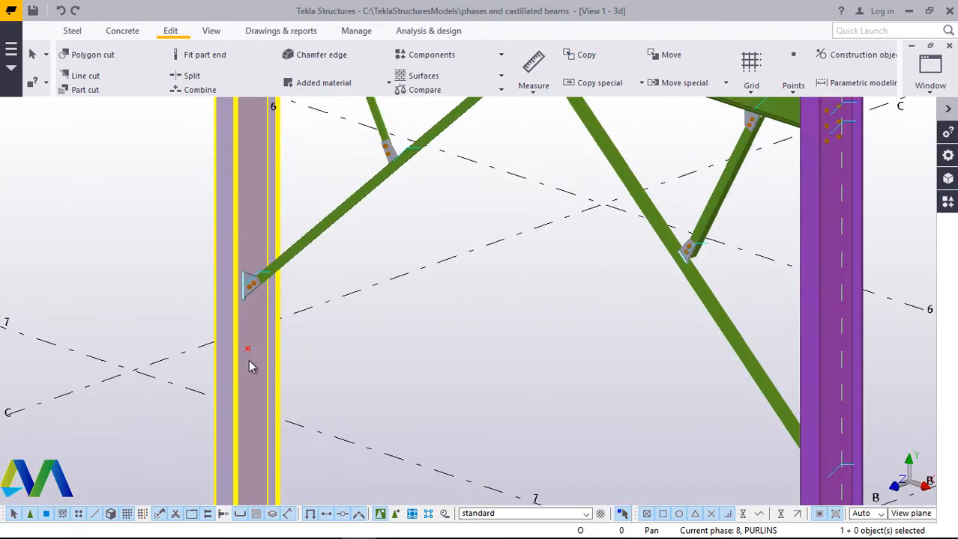
scroll(250, 353, "up", 3)
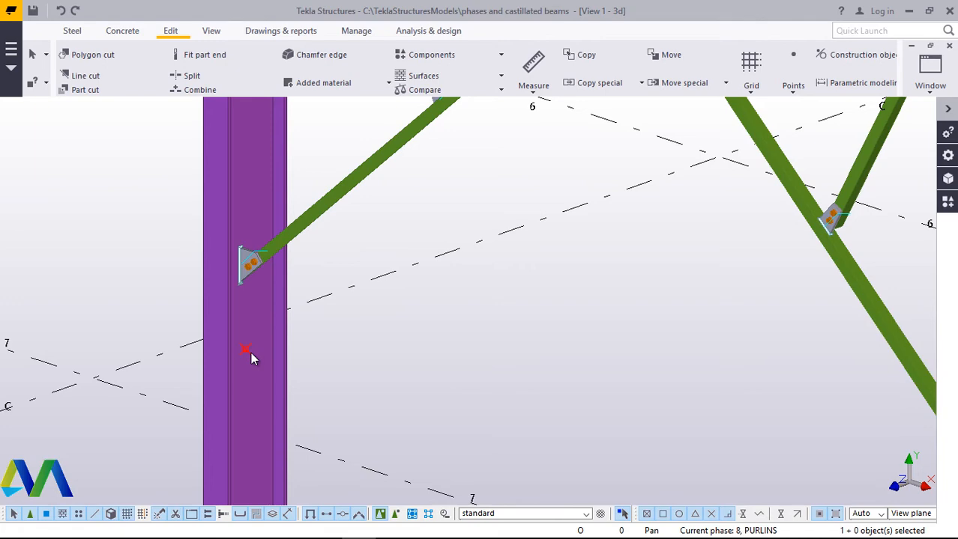
scroll(247, 299, "down", 3)
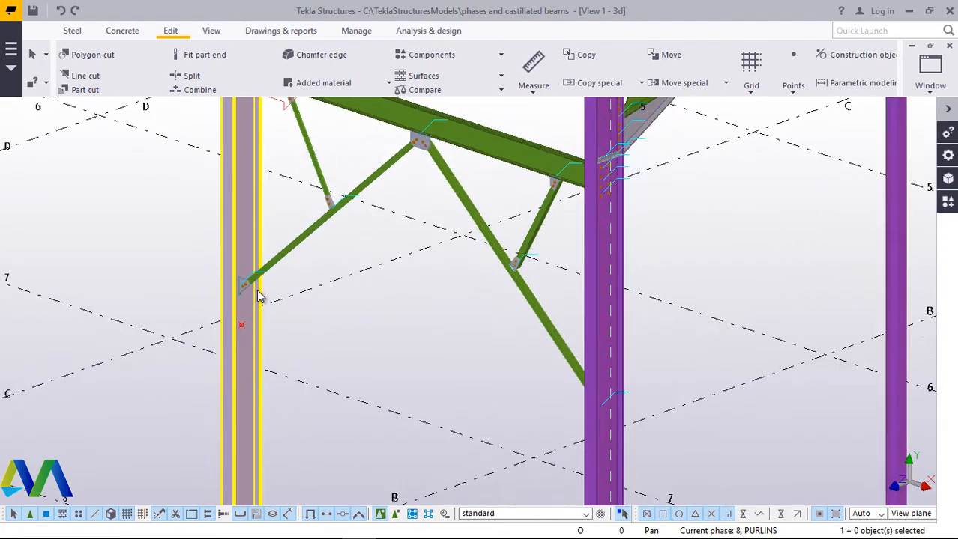
- Search the component catalog for "stub" and bring the Stub plate (1013) entry into view
scroll(259, 296, "down", 5)
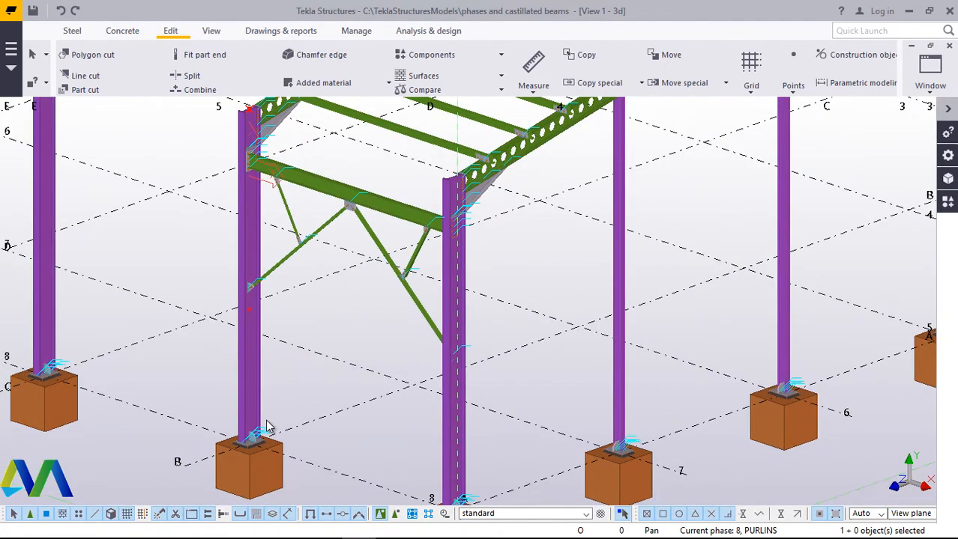
scroll(252, 311, "up", 6)
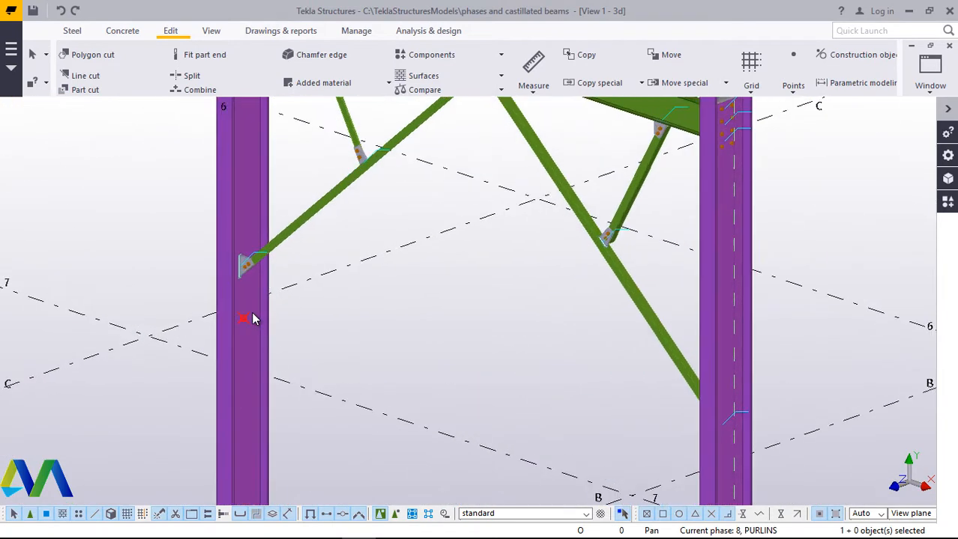
left_click(947, 201)
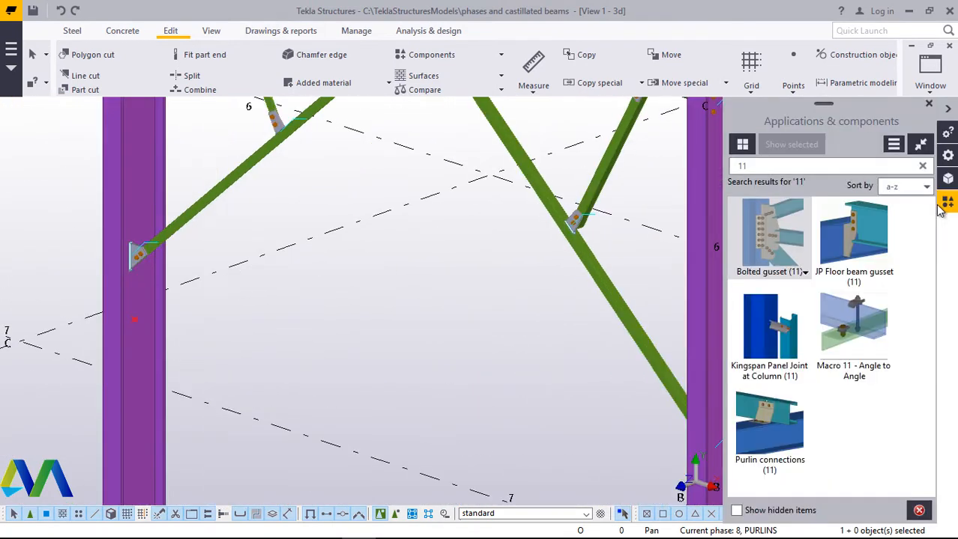
left_click(755, 166)
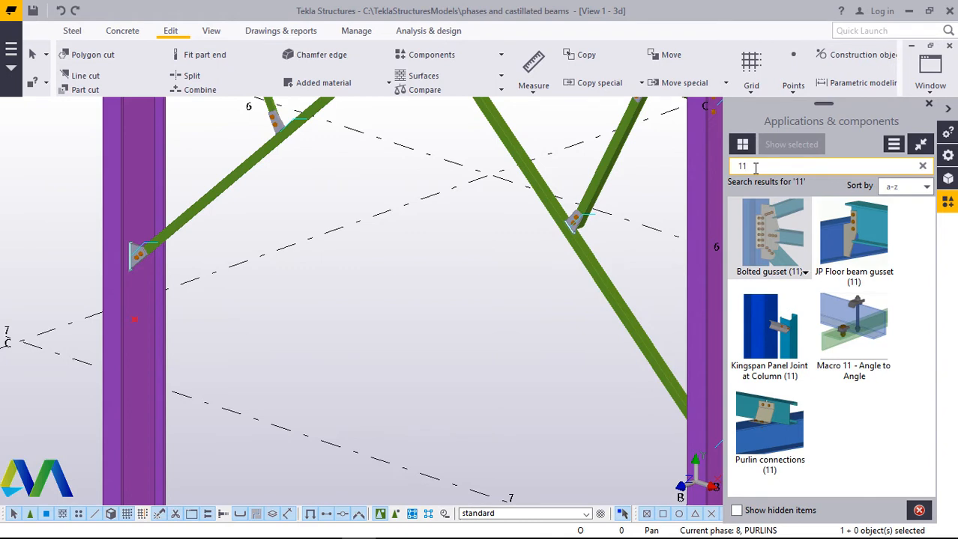
key("BackSpace")
key("BackSpace")
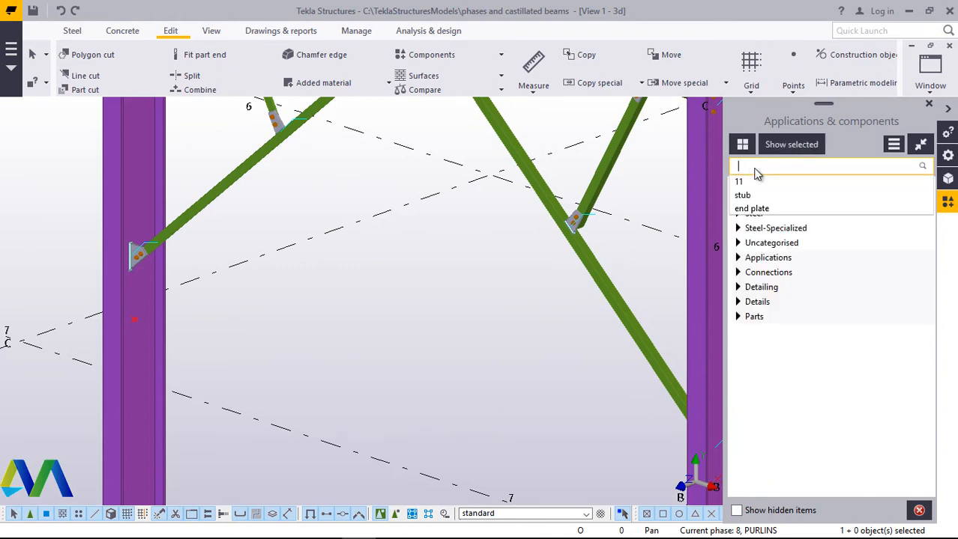
type("s")
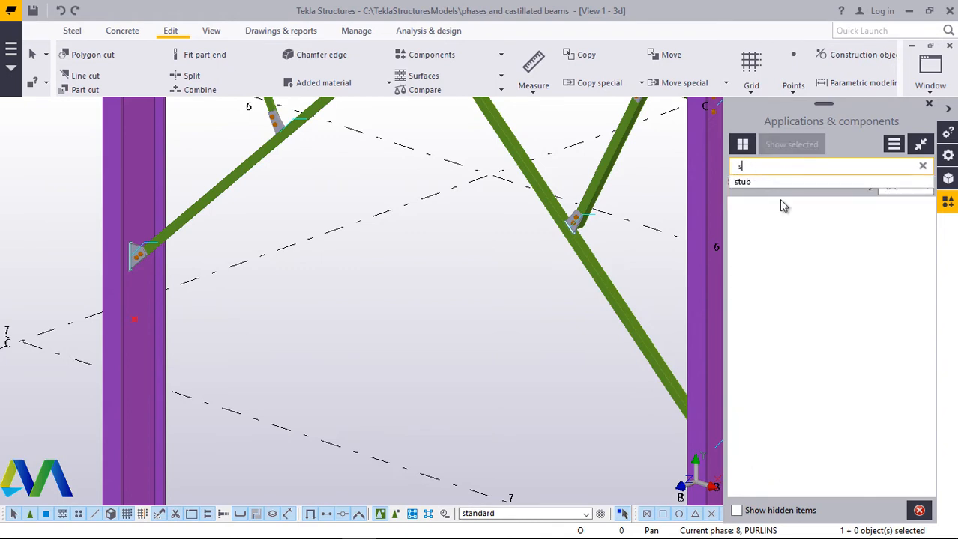
type("t")
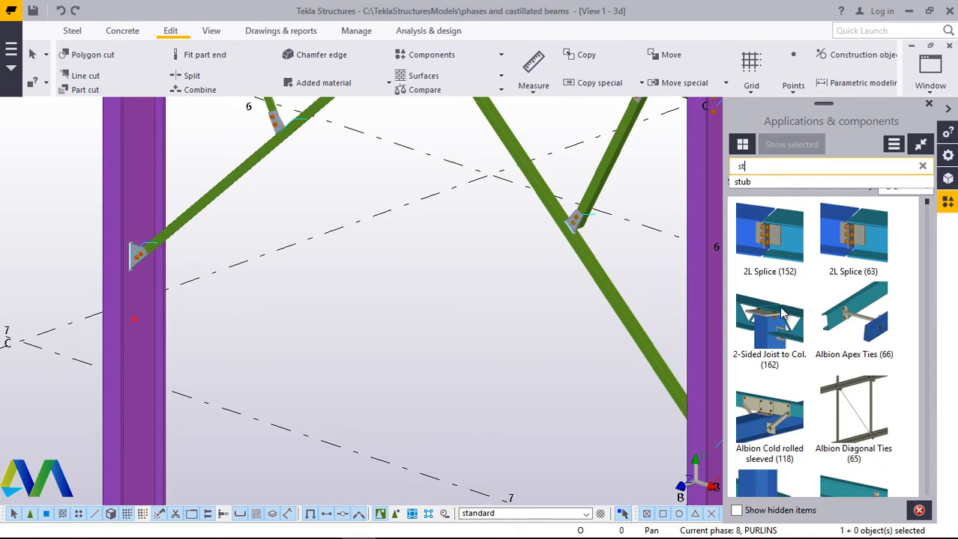
left_click(751, 184)
scroll(782, 291, "down", 2)
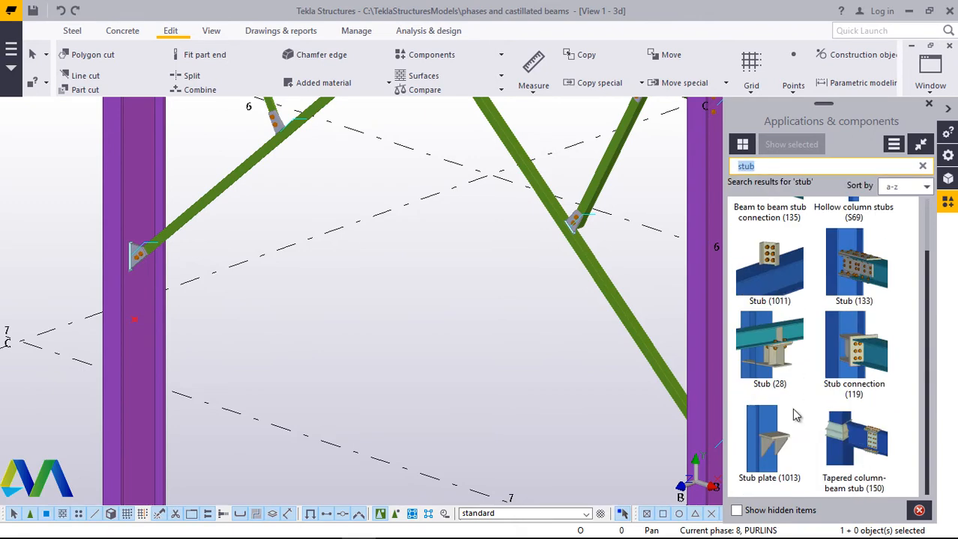
- Add a Stub plate (1013) to the grid B column at the copied reference point and end the command
left_click(778, 456)
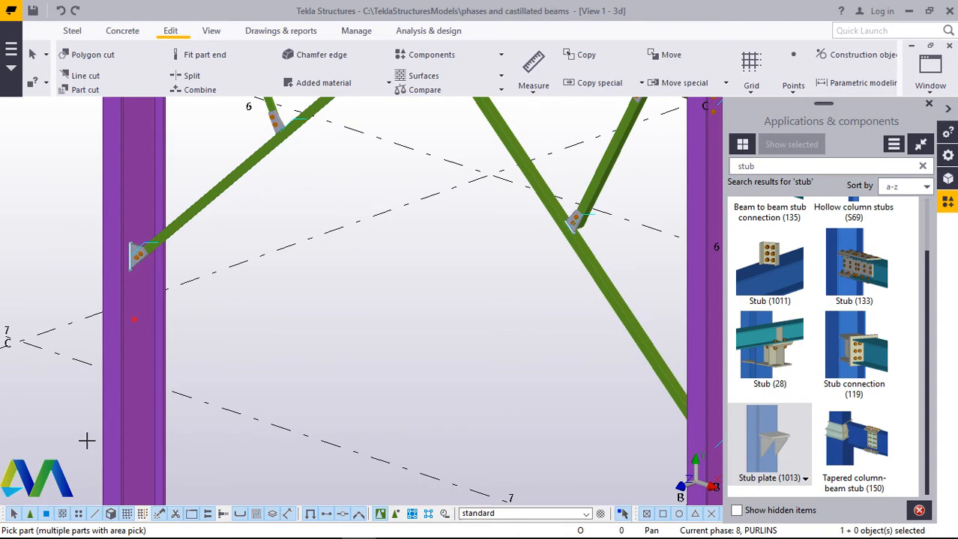
left_click(145, 347)
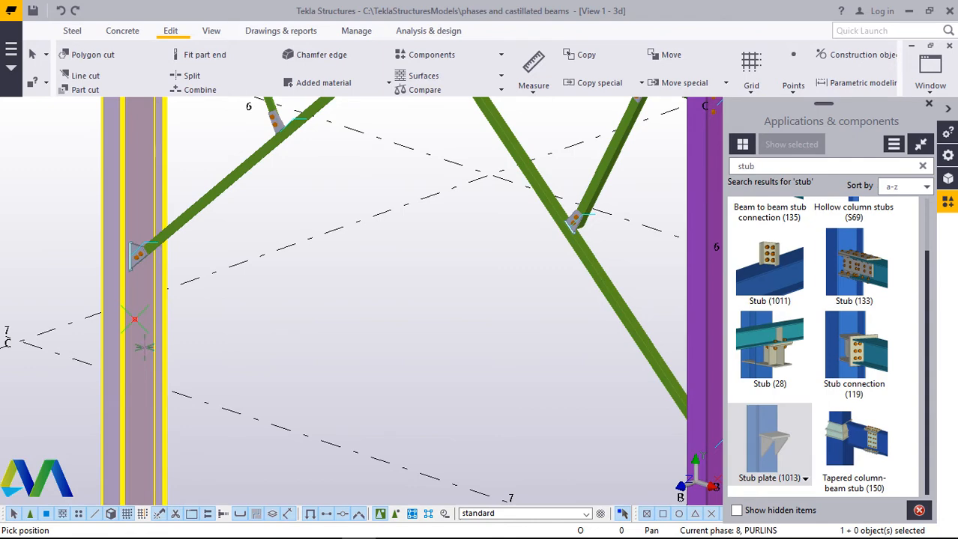
scroll(142, 346, "up", 4)
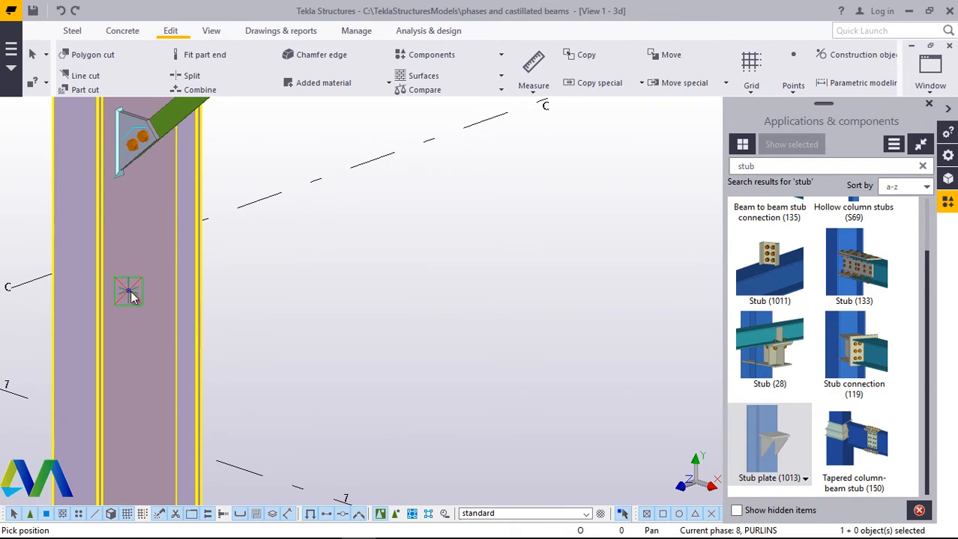
left_click(129, 293)
right_click(356, 267)
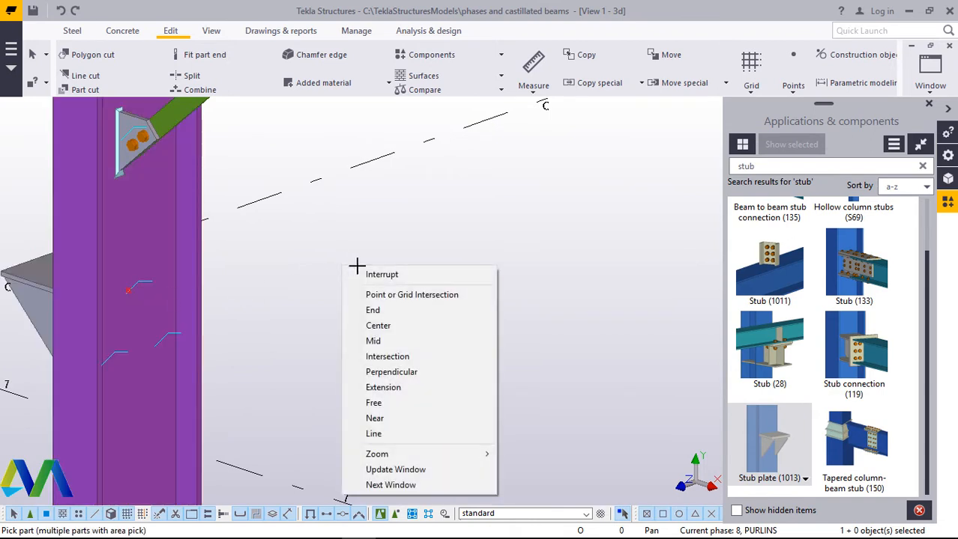
left_click(371, 273)
scroll(371, 272, "down", 2)
scroll(157, 292, "up", 2)
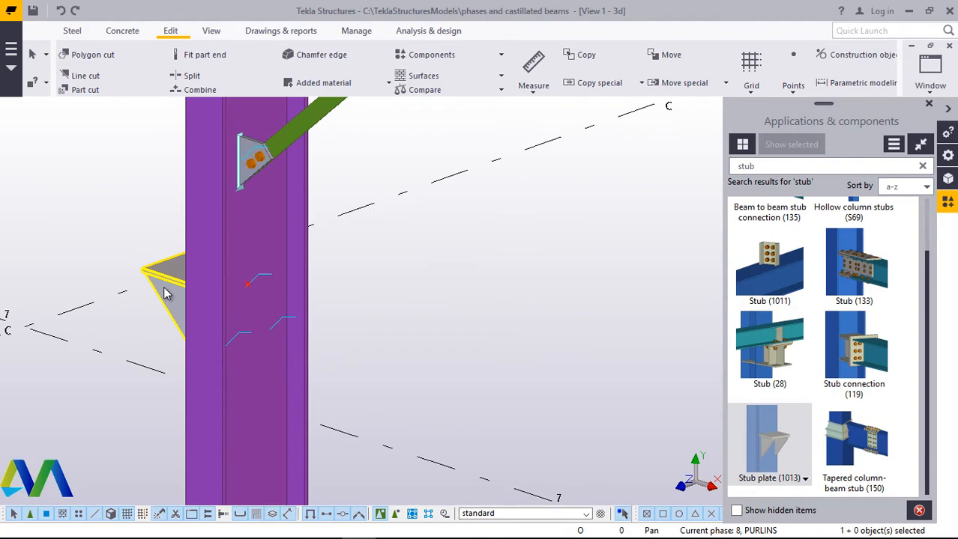
- Set the new stub plate's up direction to +x, apply it to the model and close its properties
double_click(167, 294)
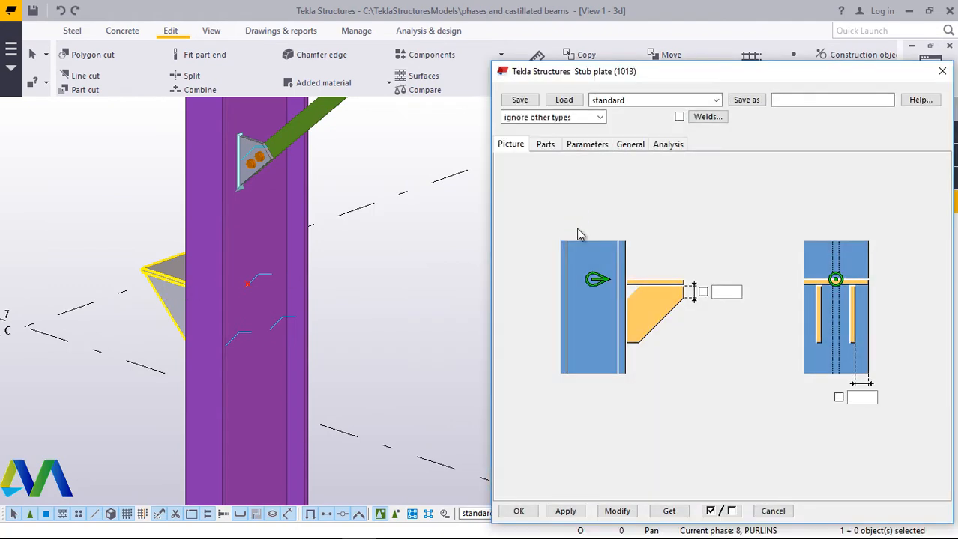
left_click(631, 147)
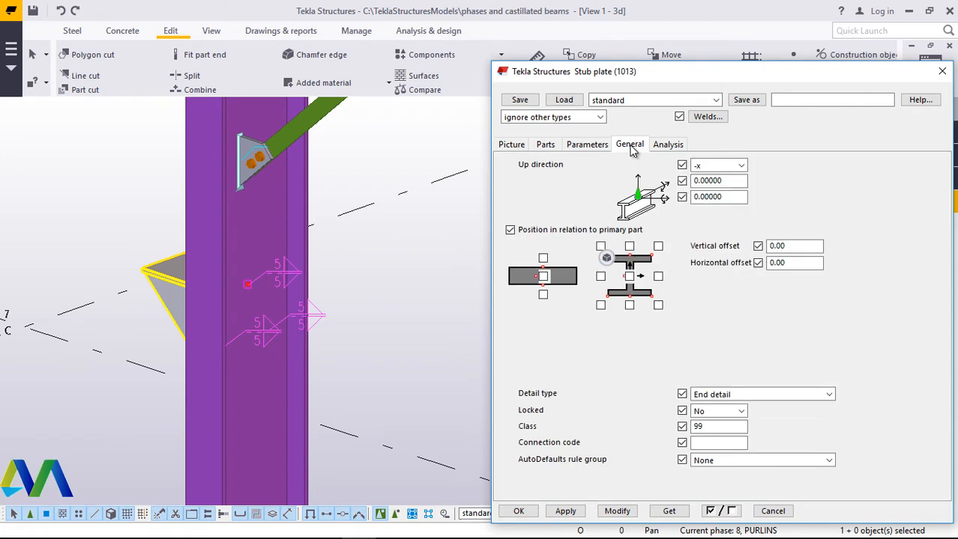
left_click(740, 166)
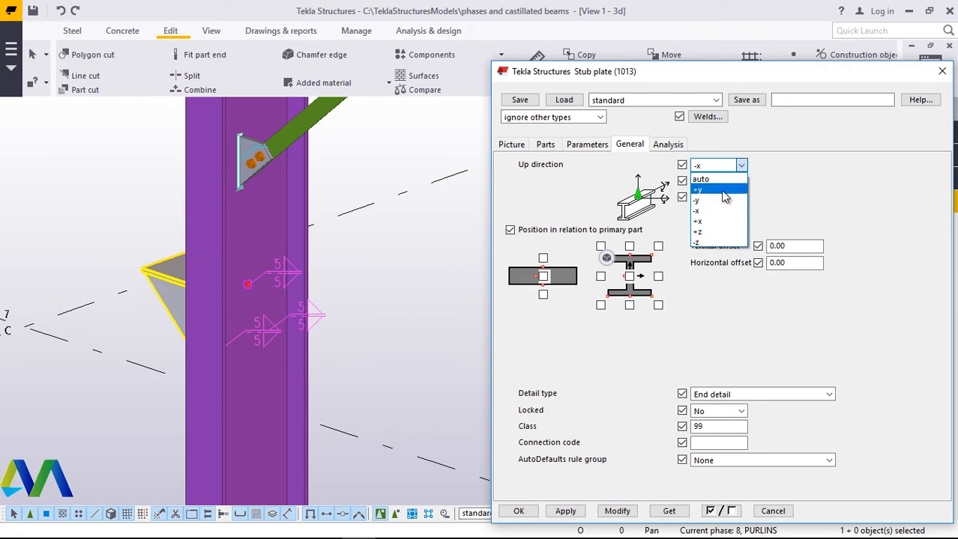
left_click(716, 221)
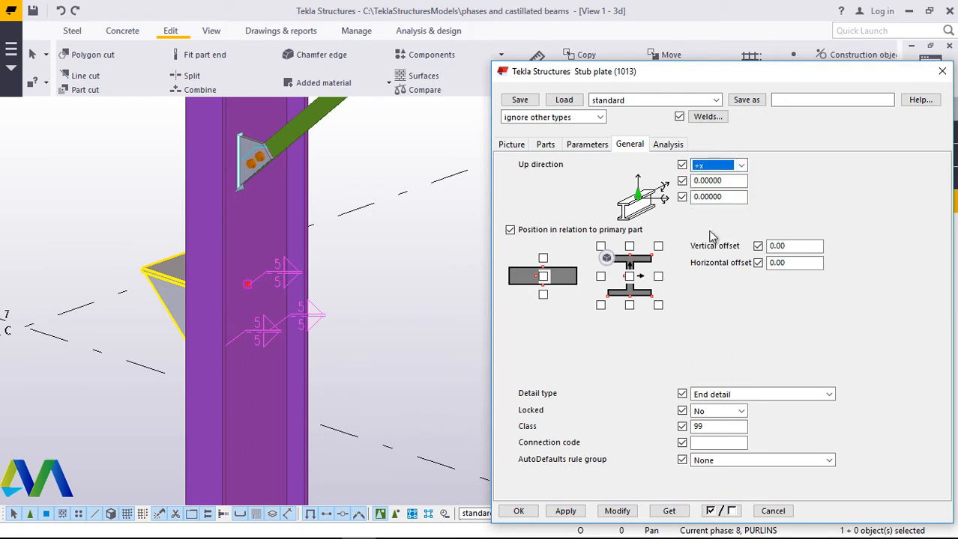
left_click(615, 512)
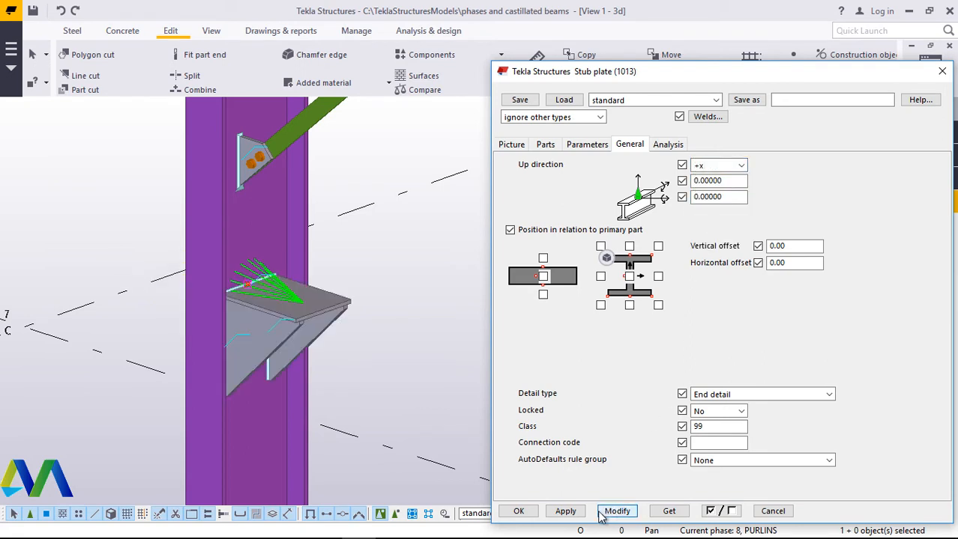
left_click(519, 511)
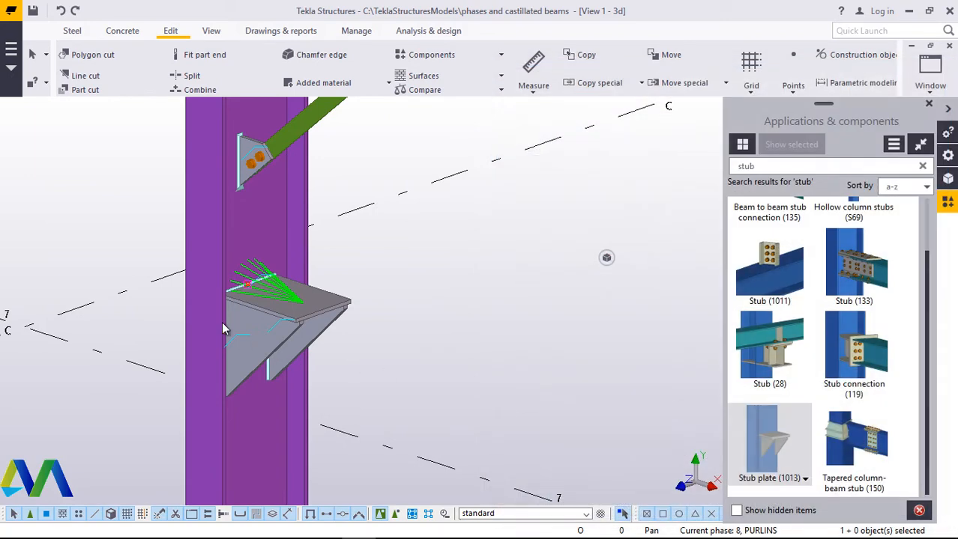
- Copy the stub plate from the grid B column to the grid A column using the grid line ends, and end the copy command
scroll(192, 285, "down", 4)
scroll(193, 233, "down", 5)
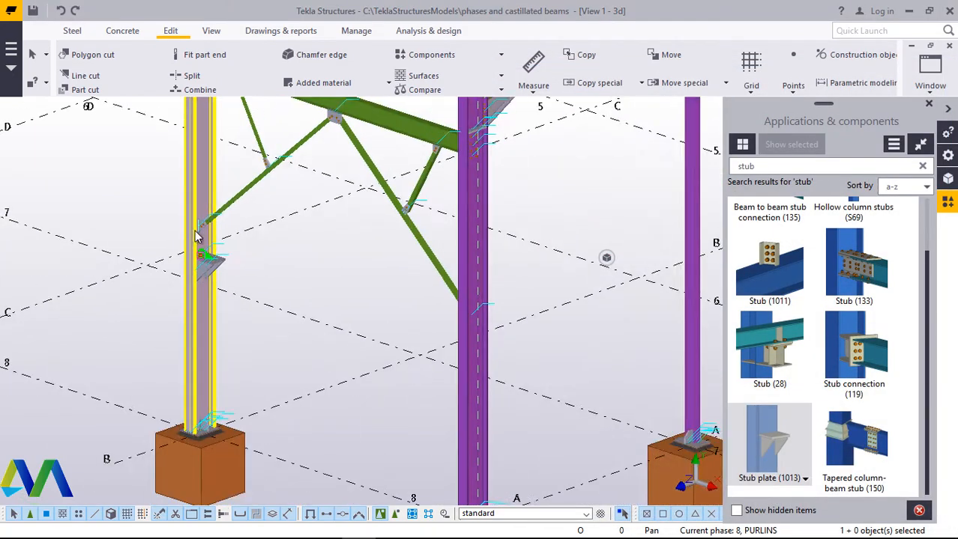
scroll(211, 253, "up", 5)
scroll(211, 253, "up", 2)
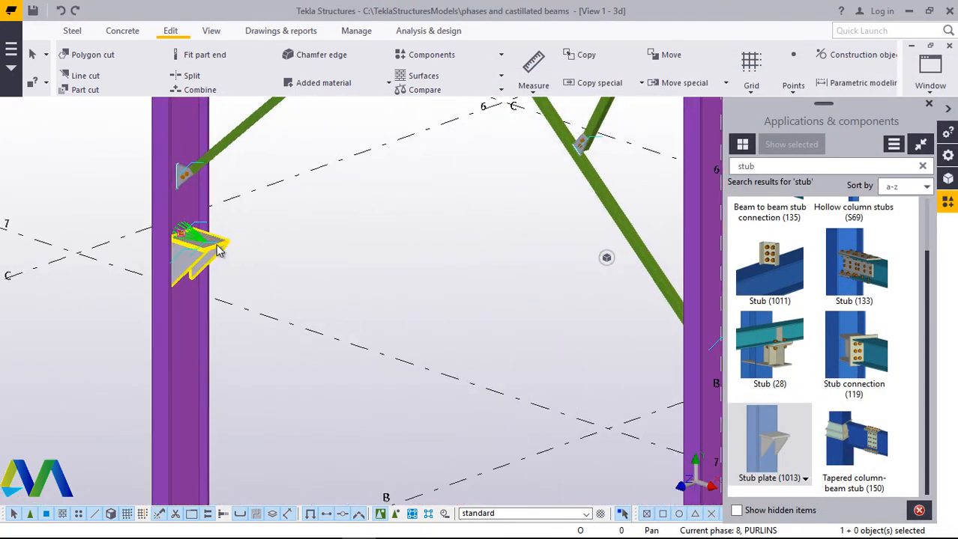
left_click(218, 248)
right_click(371, 215)
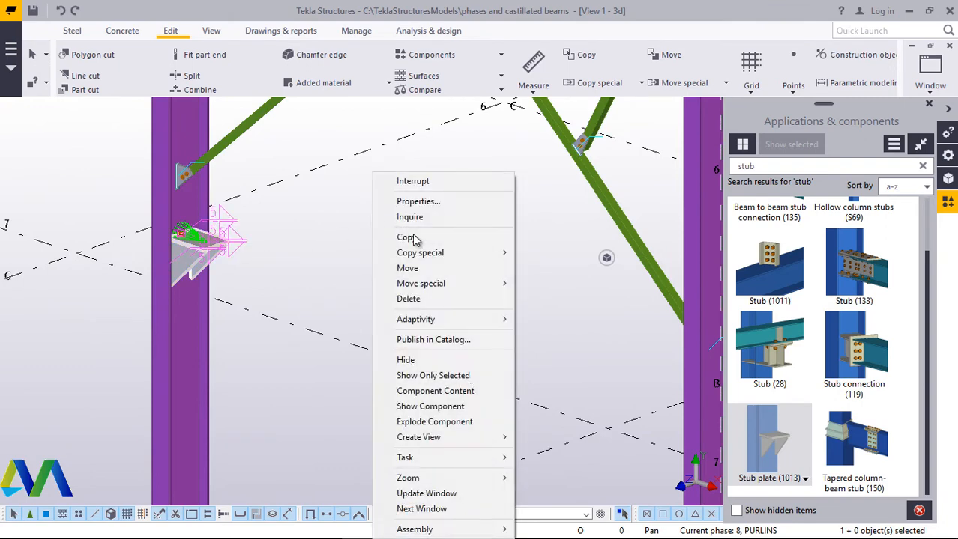
left_click(397, 236)
scroll(324, 216, "down", 2)
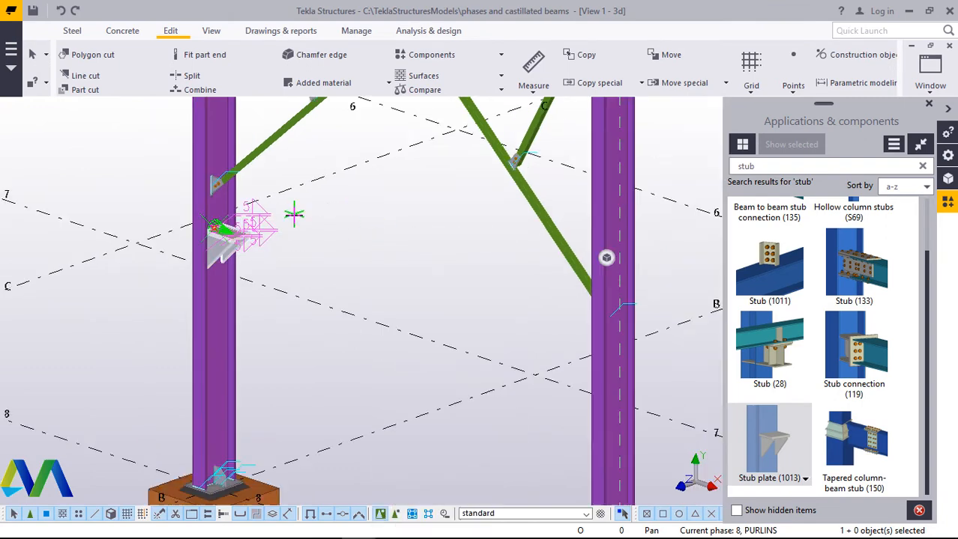
scroll(262, 281, "down", 2)
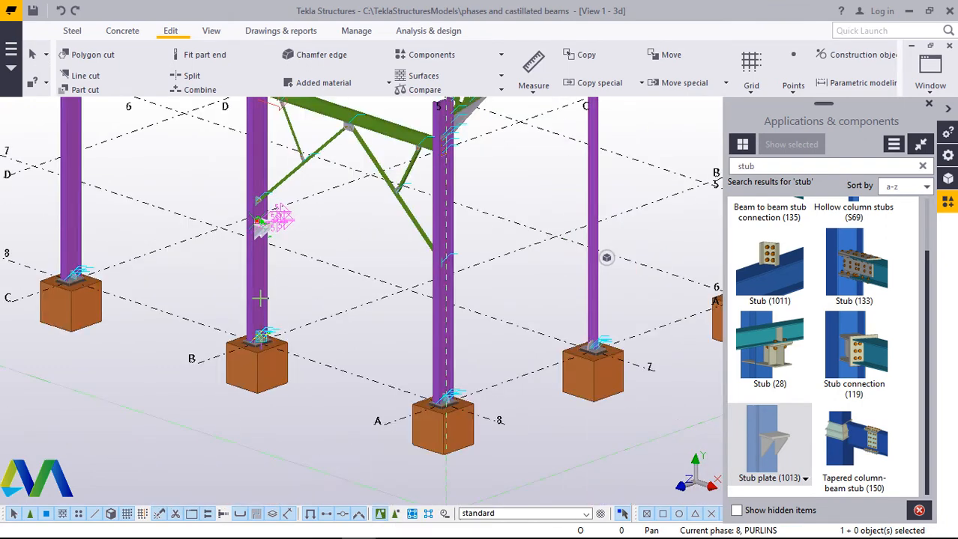
left_click(198, 362)
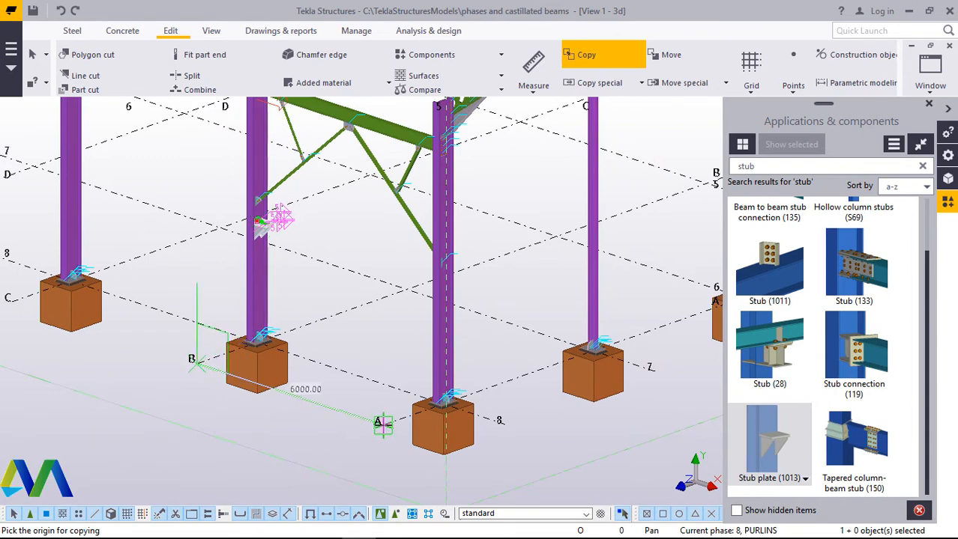
right_click(380, 111)
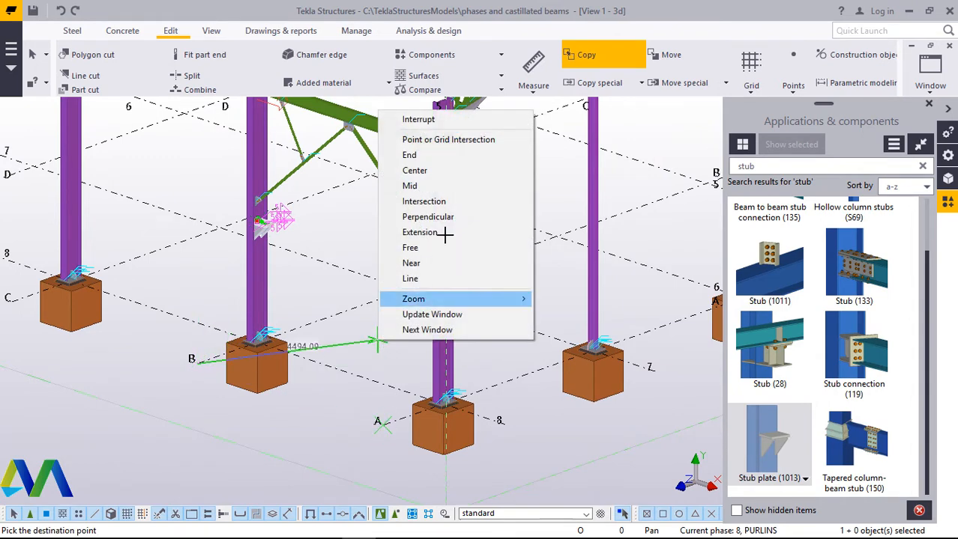
left_click(391, 119)
- Set the up direction of the stub plate on the grid A column to -x, apply it and close its properties
scroll(446, 284, "up", 5)
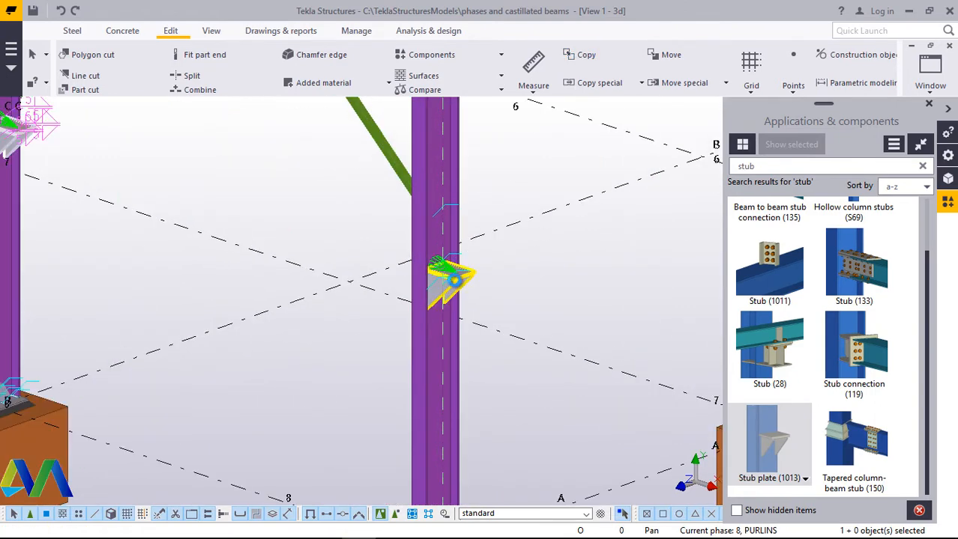
double_click(454, 285)
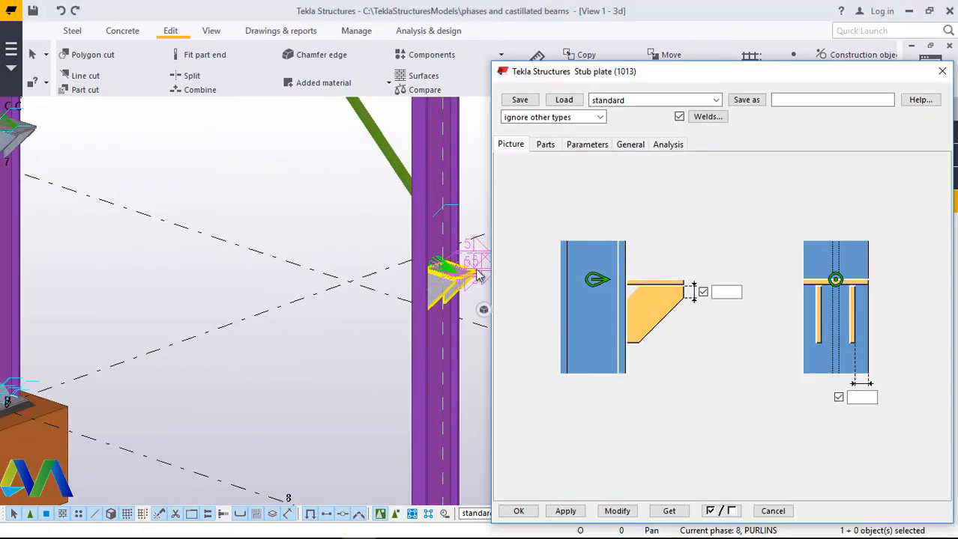
left_click(631, 145)
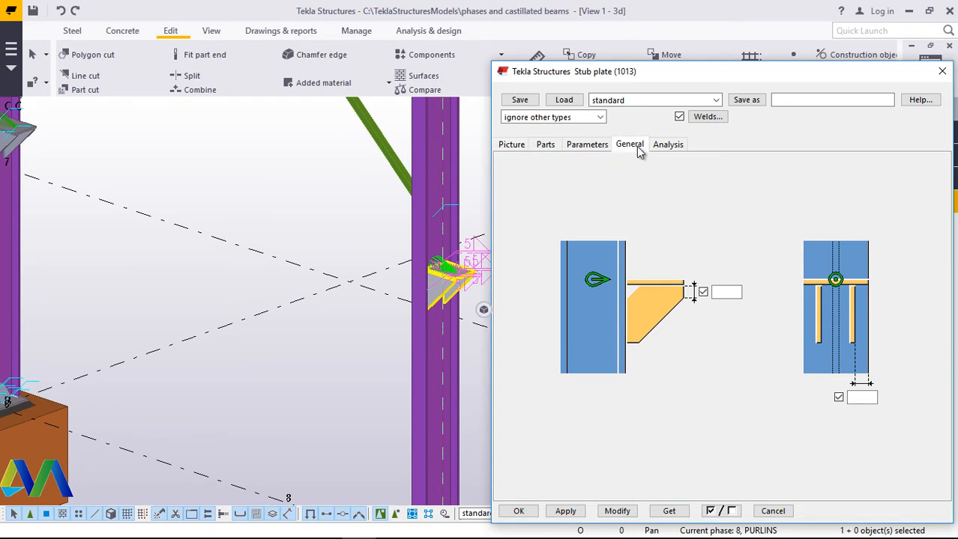
left_click(741, 166)
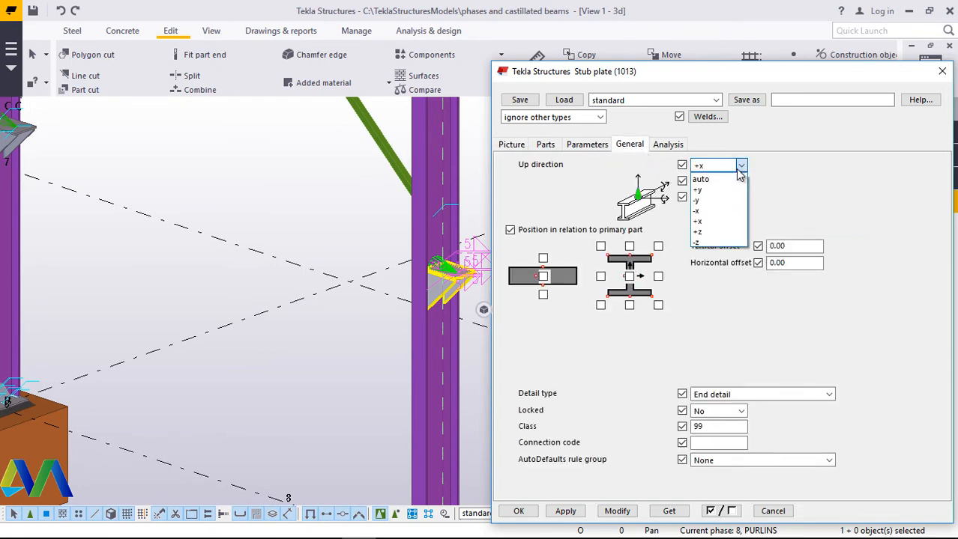
left_click(714, 212)
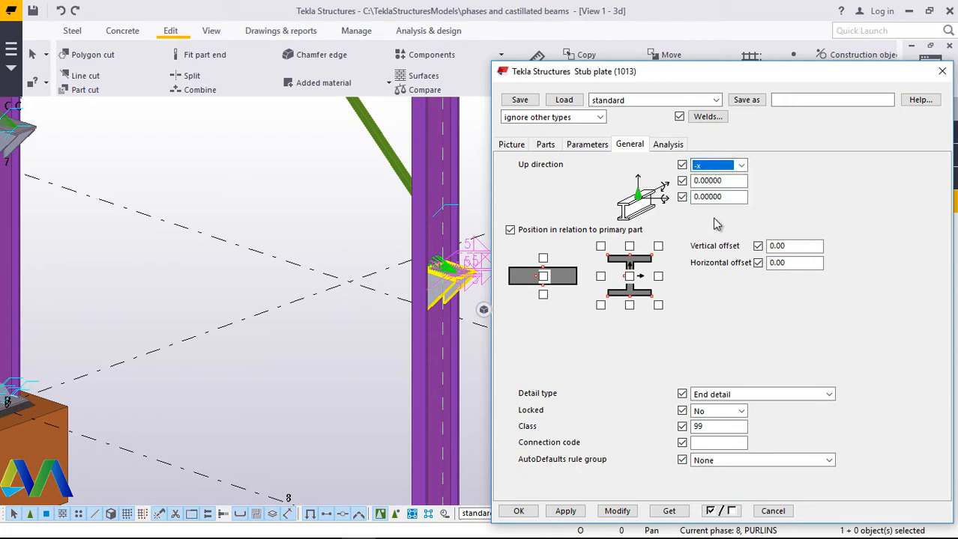
left_click(617, 512)
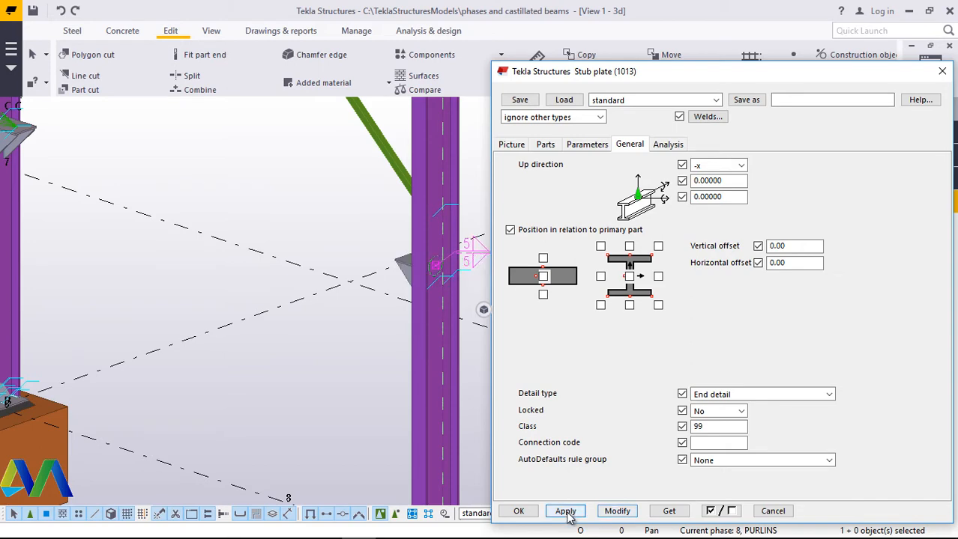
left_click(519, 512)
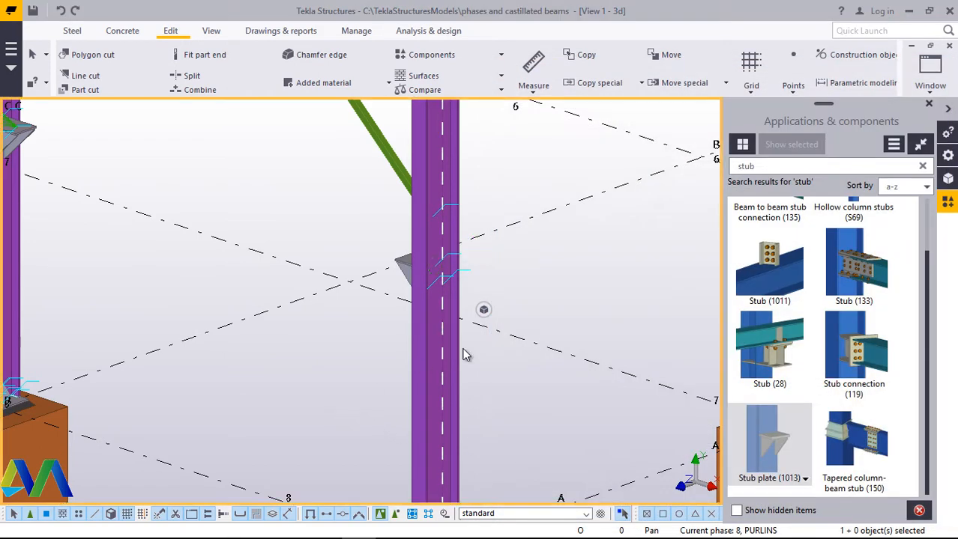
scroll(517, 355, "down", 1)
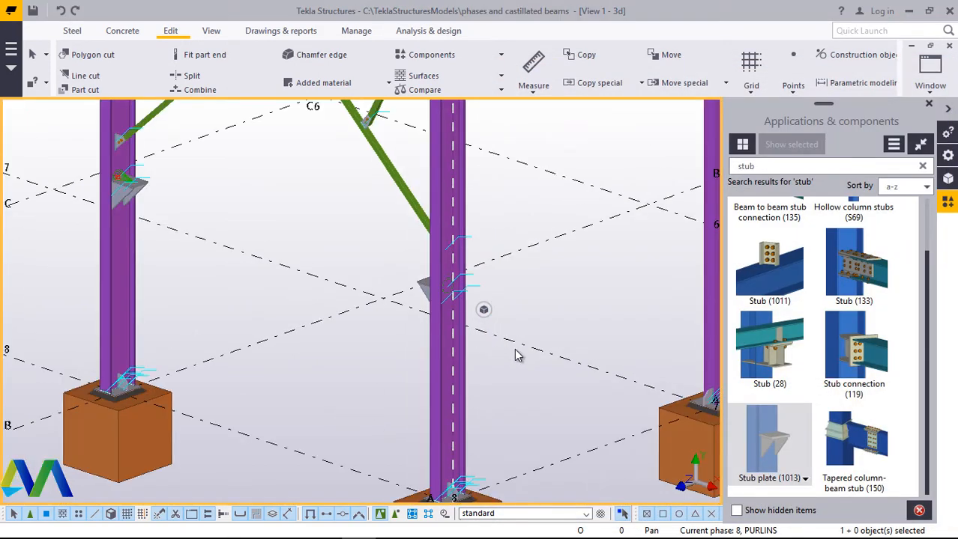
left_click(126, 191)
key("End")
scroll(256, 253, "down", 2)
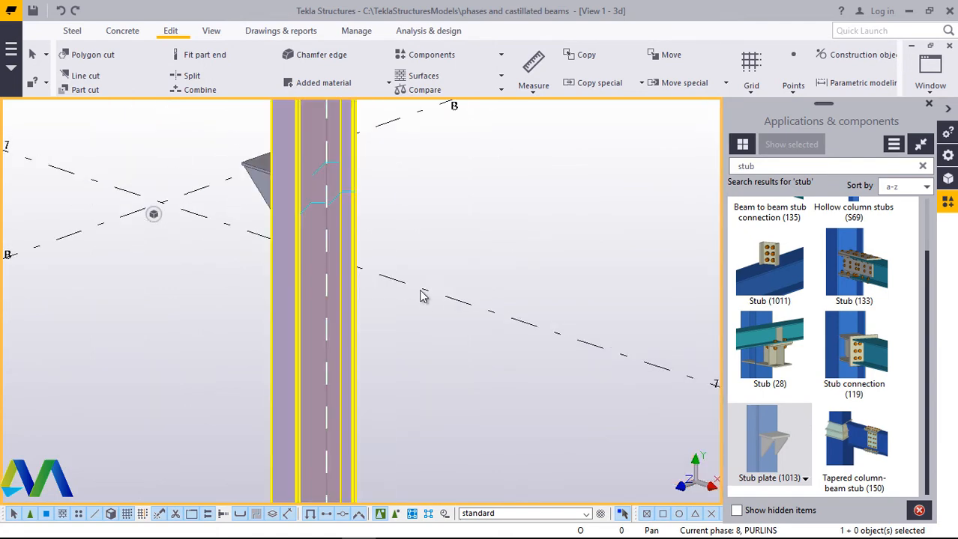
- Open the properties of the stub plate on the grid B column and review its picture, part sizes and plate position options
scroll(458, 305, "down", 7)
scroll(152, 179, "up", 7)
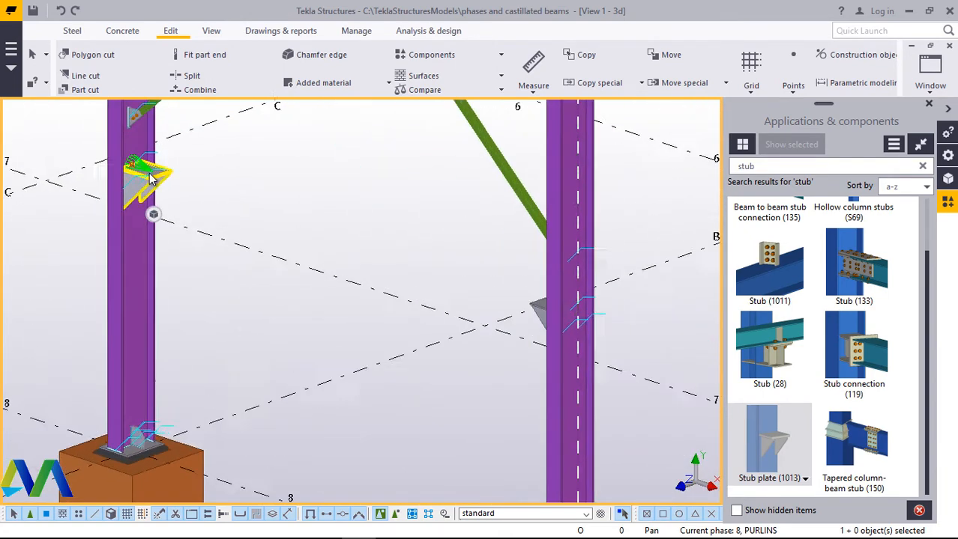
double_click(151, 174)
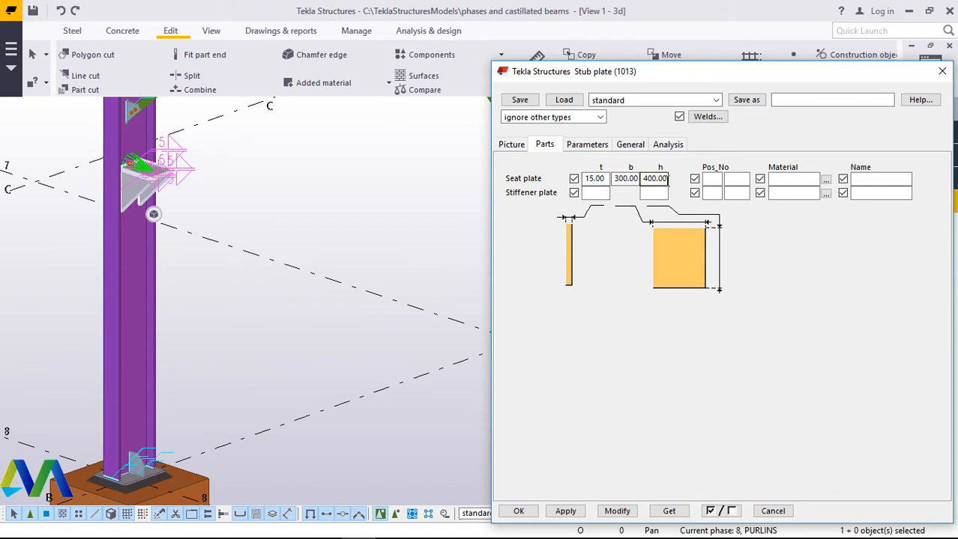
left_click(511, 145)
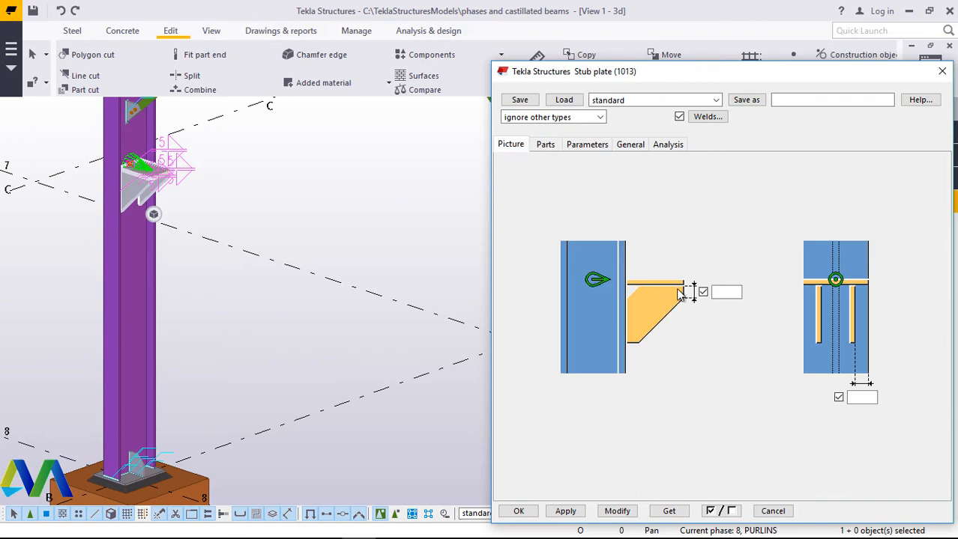
left_click(545, 145)
left_click(581, 145)
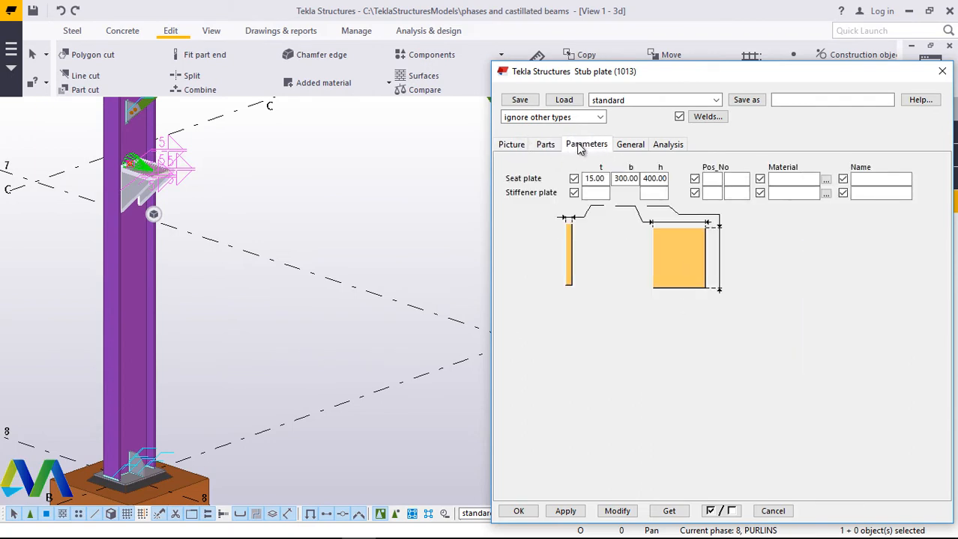
left_click(775, 306)
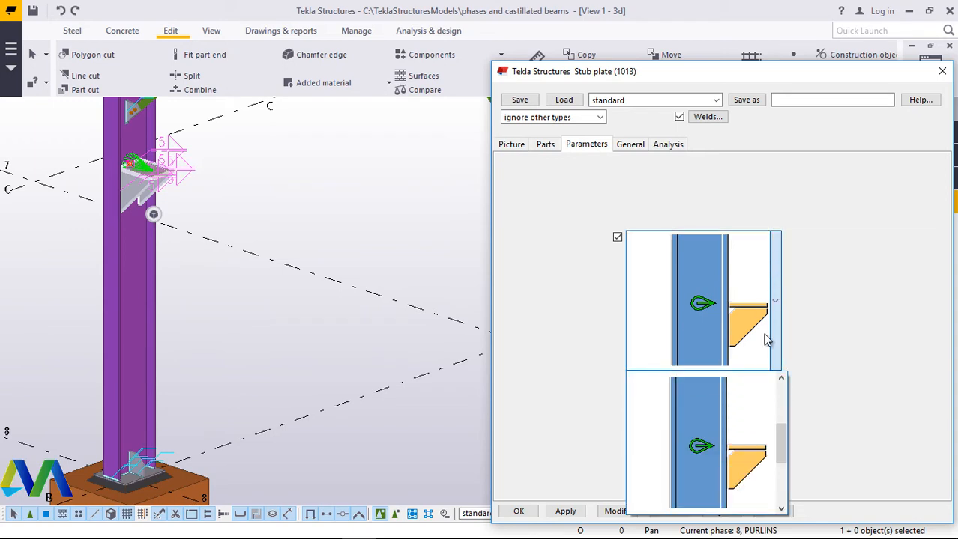
left_click_drag(783, 438, 781, 491)
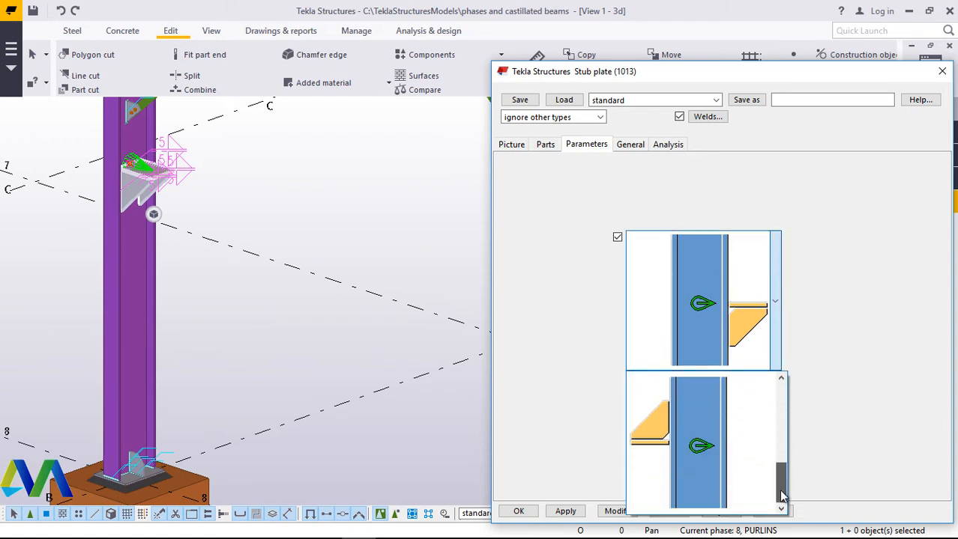
left_click_drag(788, 427, 824, 321)
left_click(823, 320)
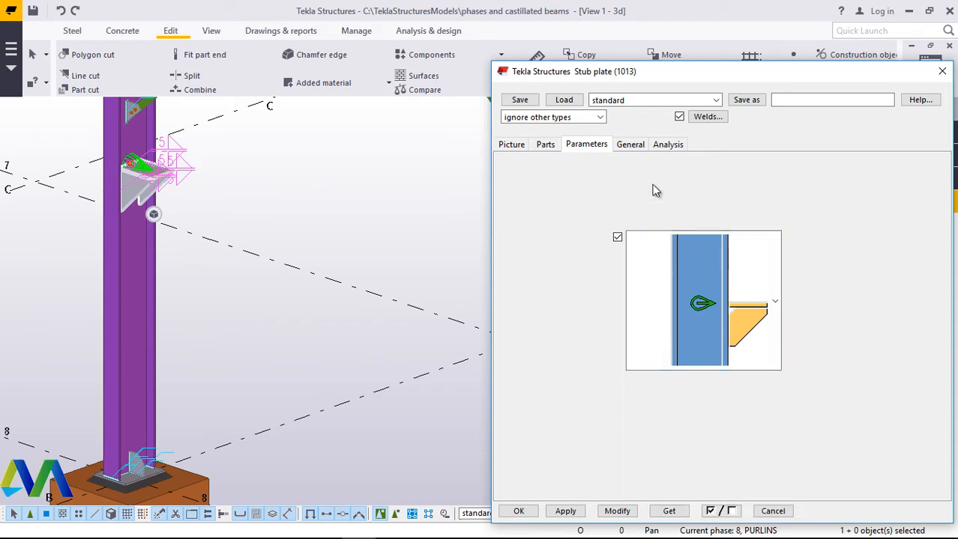
- Check the stub plate's up direction options, keep +x, and close its properties and the component catalog
left_click(630, 148)
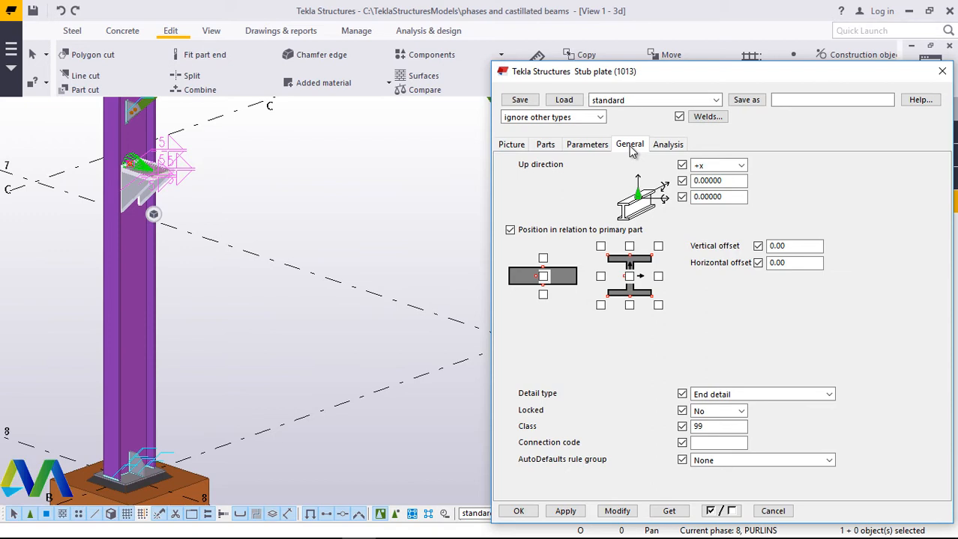
scroll(224, 401, "down", 2)
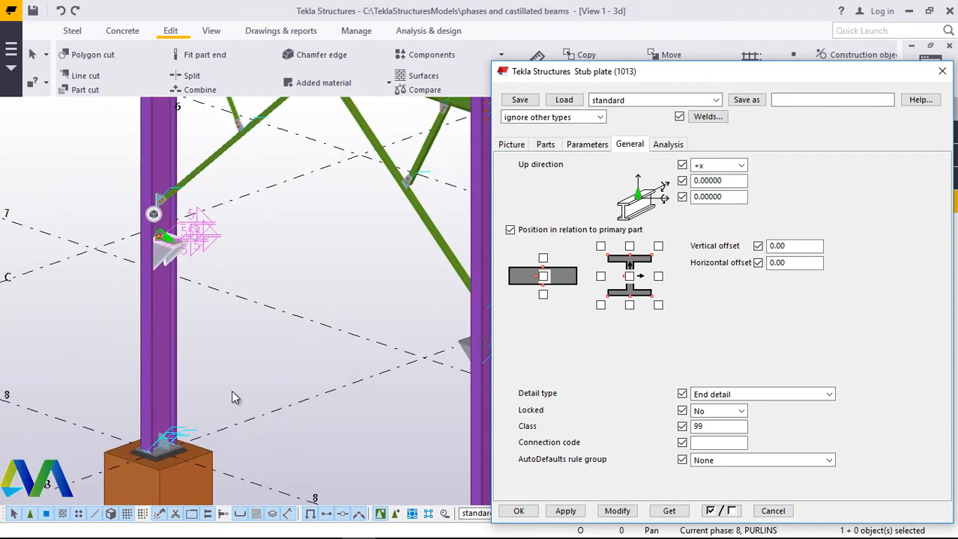
scroll(233, 397, "down", 2)
scroll(199, 161, "up", 2)
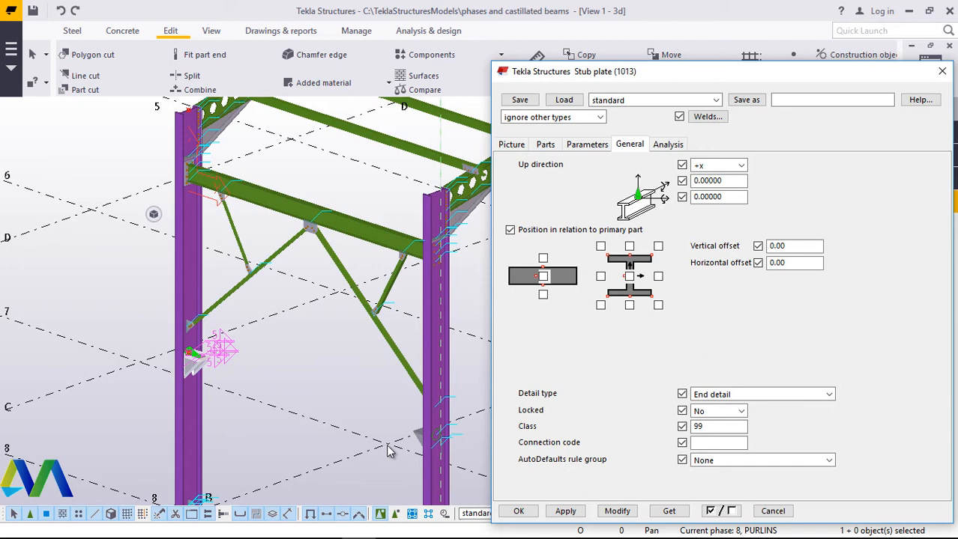
left_click(740, 165)
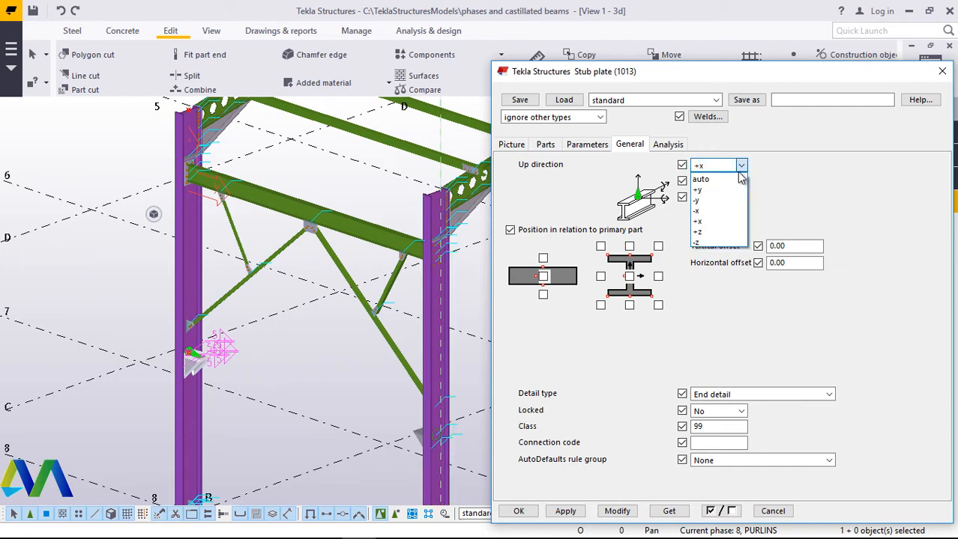
left_click(716, 222)
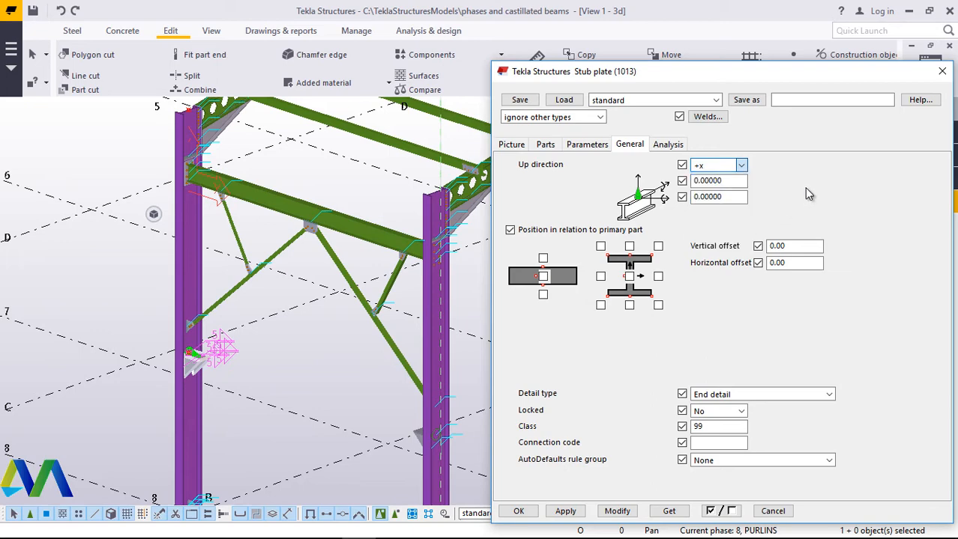
scroll(266, 274, "down", 3)
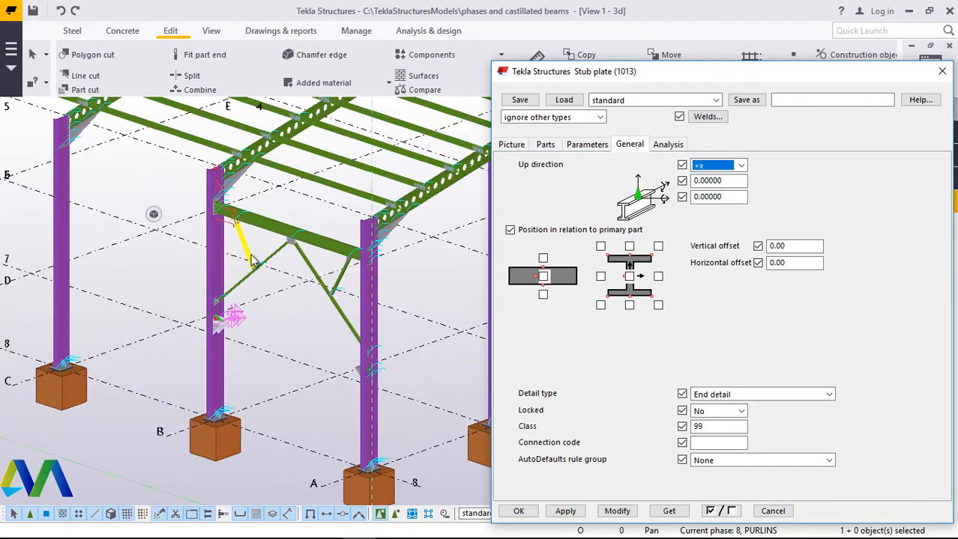
scroll(279, 381, "down", 2)
scroll(280, 381, "up", 3)
scroll(298, 384, "up", 2)
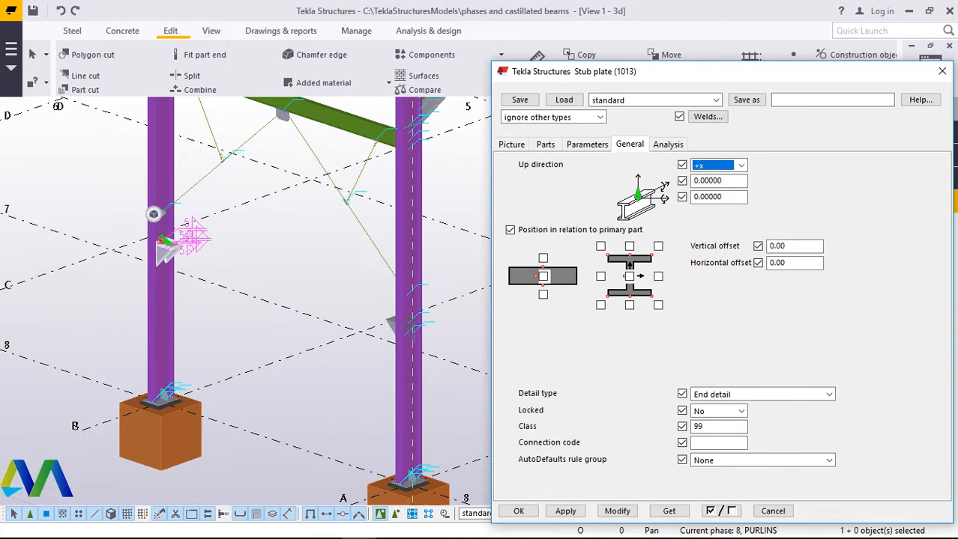
left_click(942, 71)
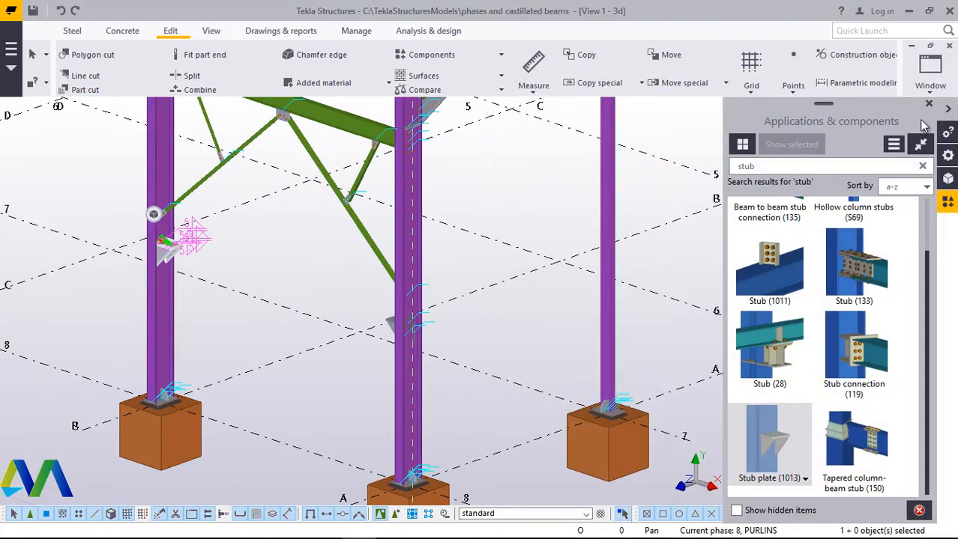
left_click(929, 108)
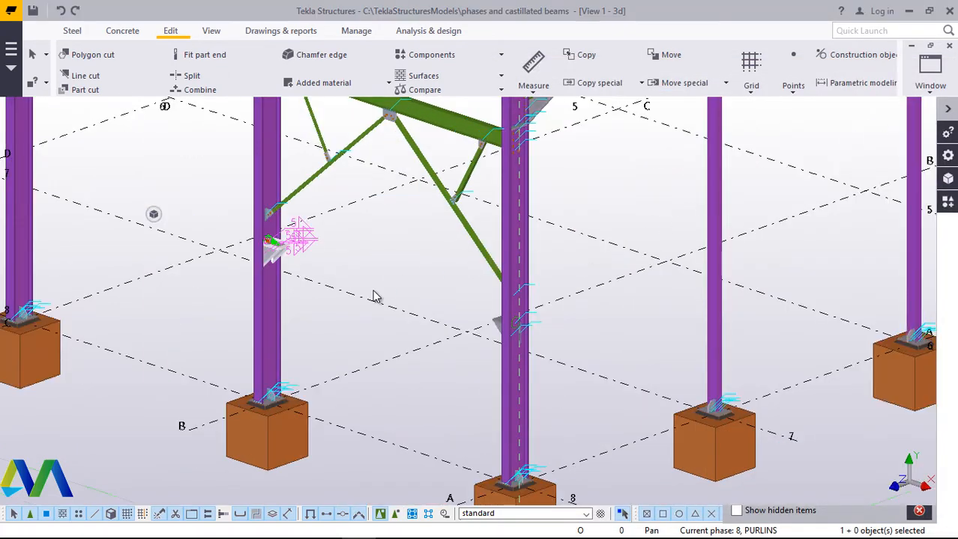
- Examine the bracing members and stub plates between the grid A and grid B columns
scroll(449, 285, "down", 2)
scroll(504, 194, "up", 2)
scroll(503, 194, "up", 1)
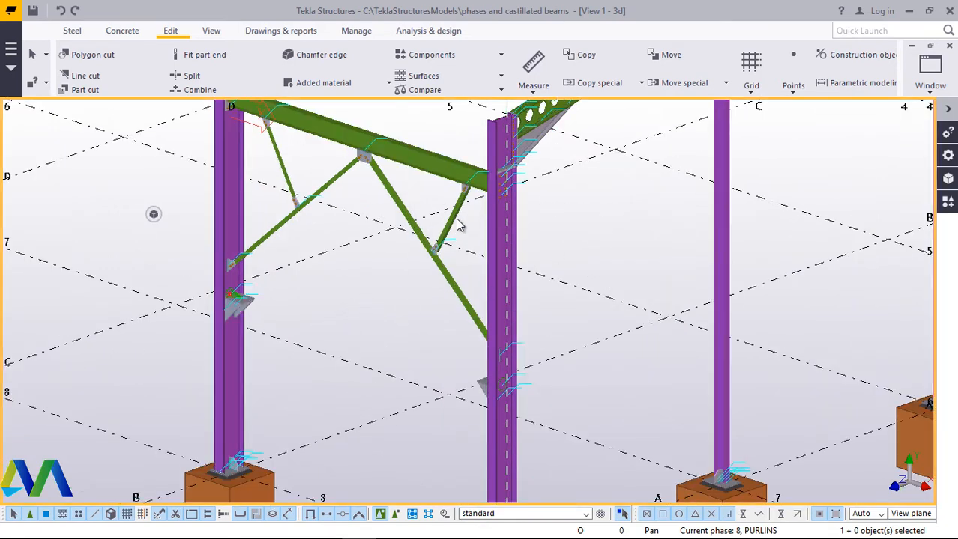
middle_click_drag(385, 213, 370, 330, "ctrl")
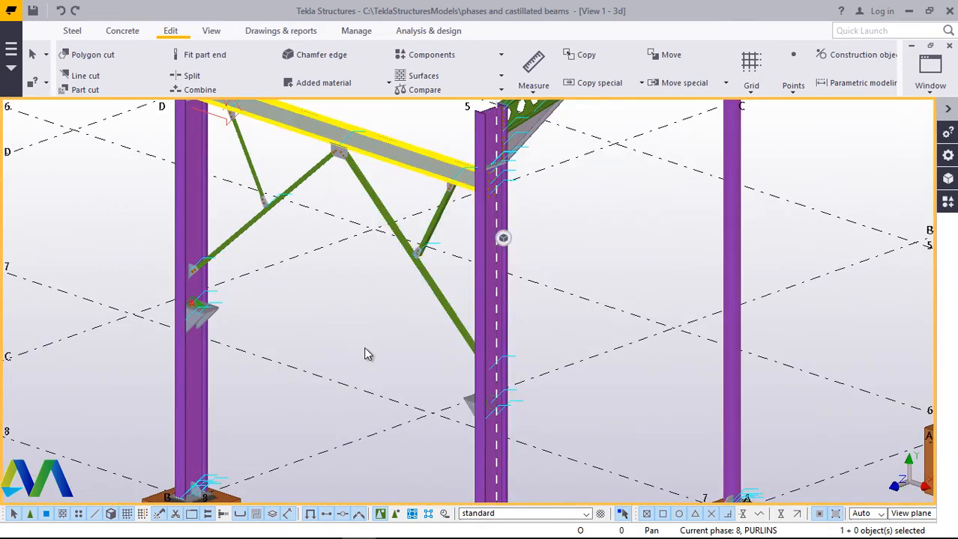
scroll(393, 321, "down", 2)
scroll(321, 185, "up", 4)
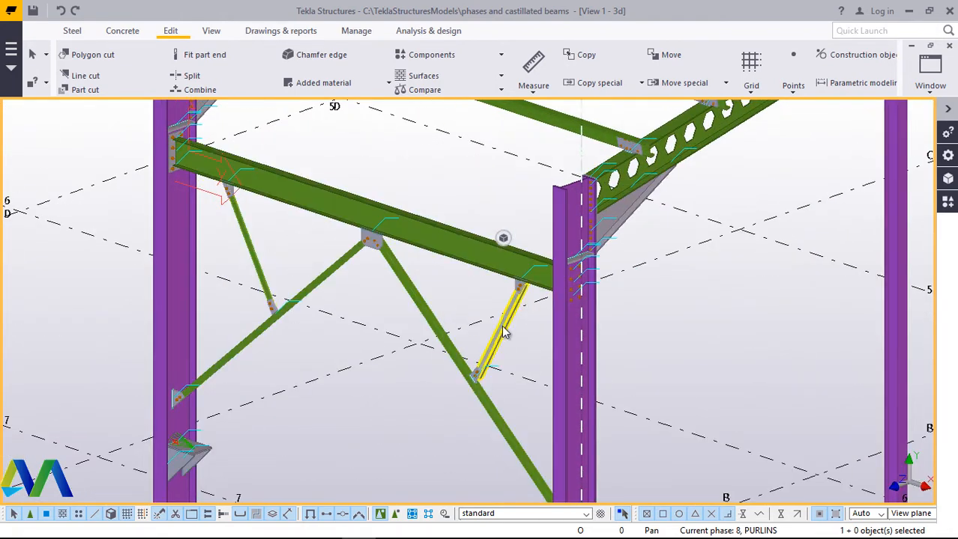
scroll(217, 296, "down", 3)
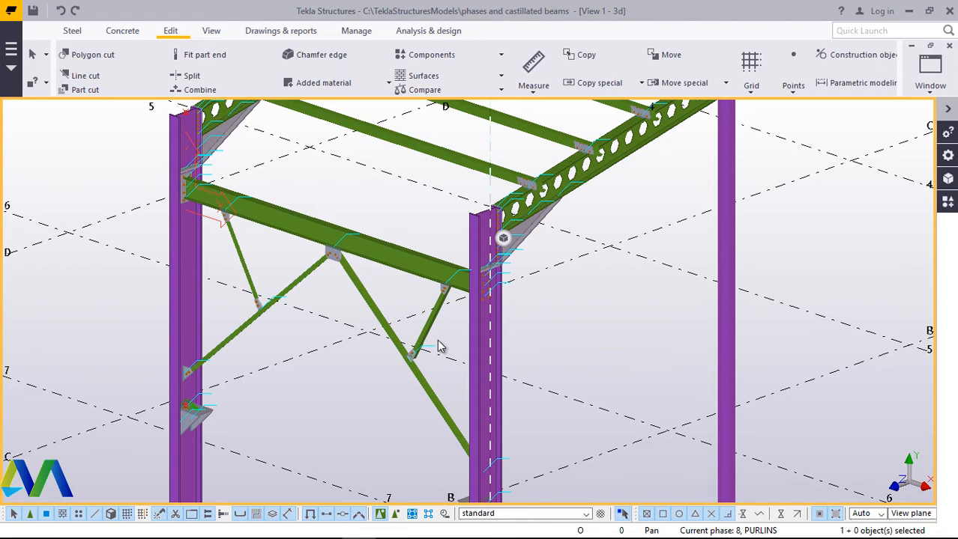
- Add a phase named STRUTS in the Phase Manager and make it the current phase
left_click(496, 345)
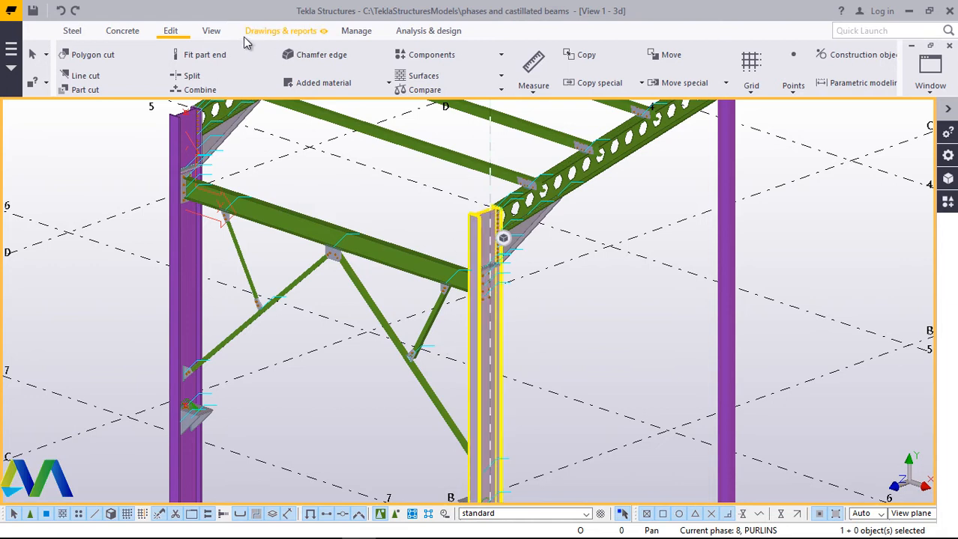
left_click(273, 33)
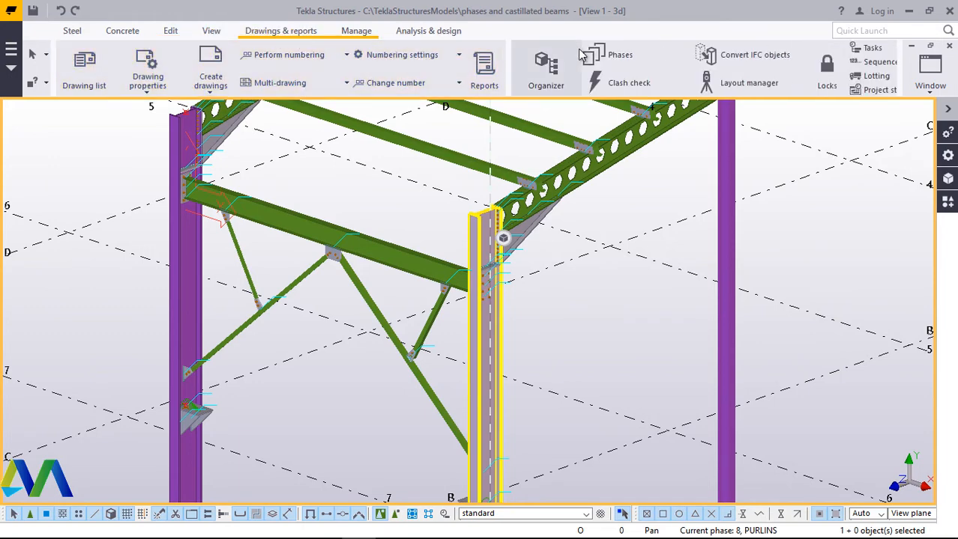
left_click(620, 56)
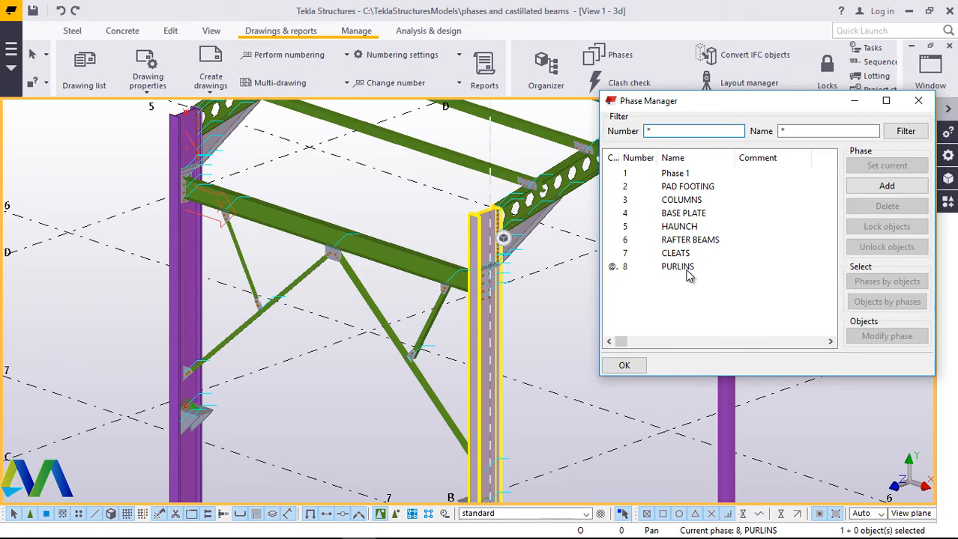
left_click(687, 269)
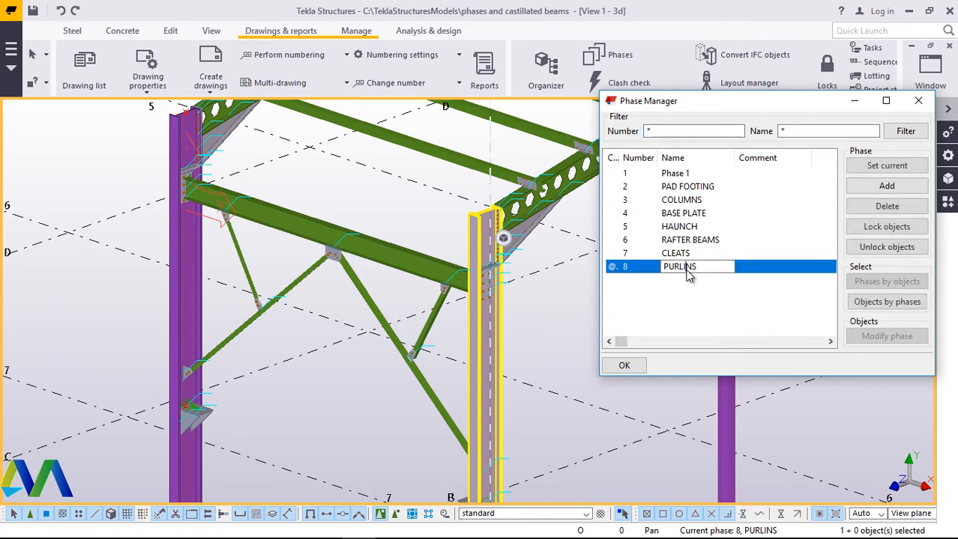
left_click(886, 186)
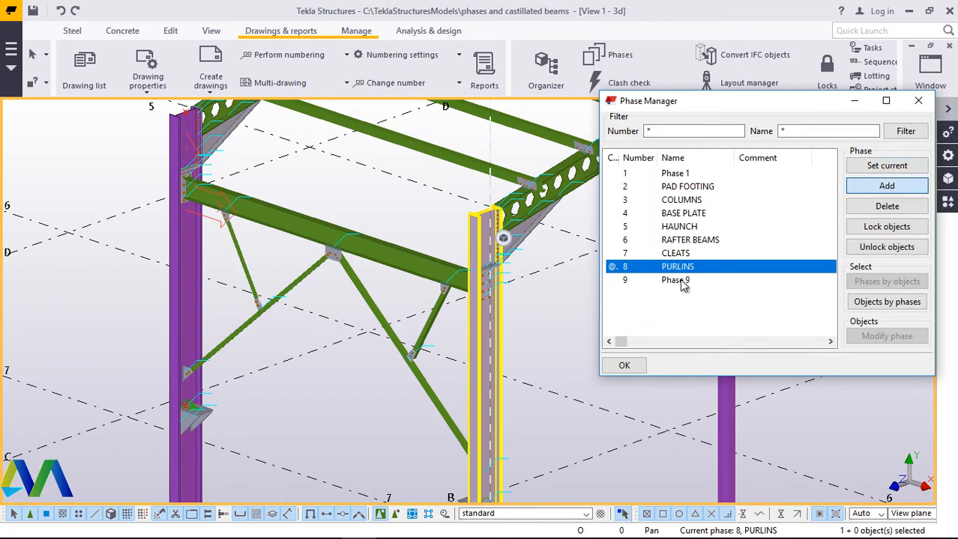
left_click(682, 284)
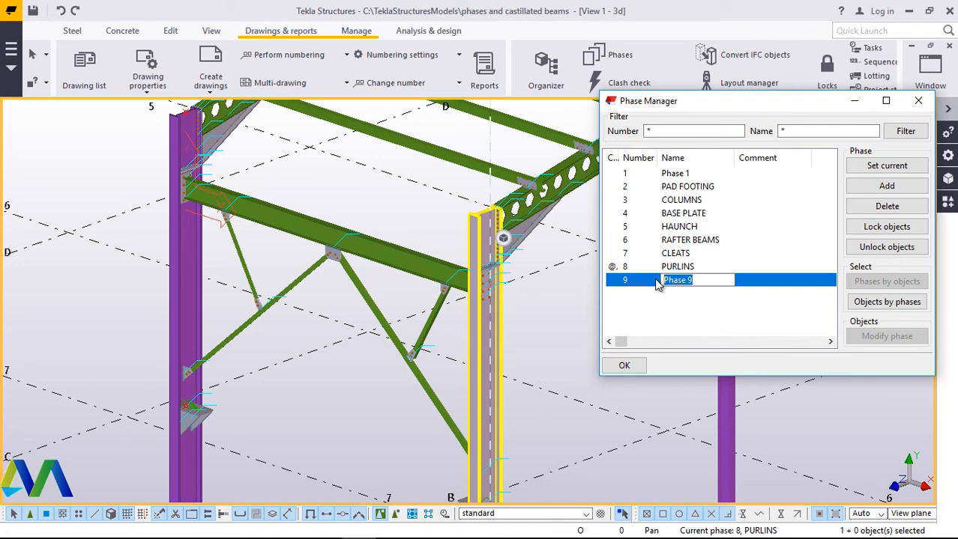
type("s")
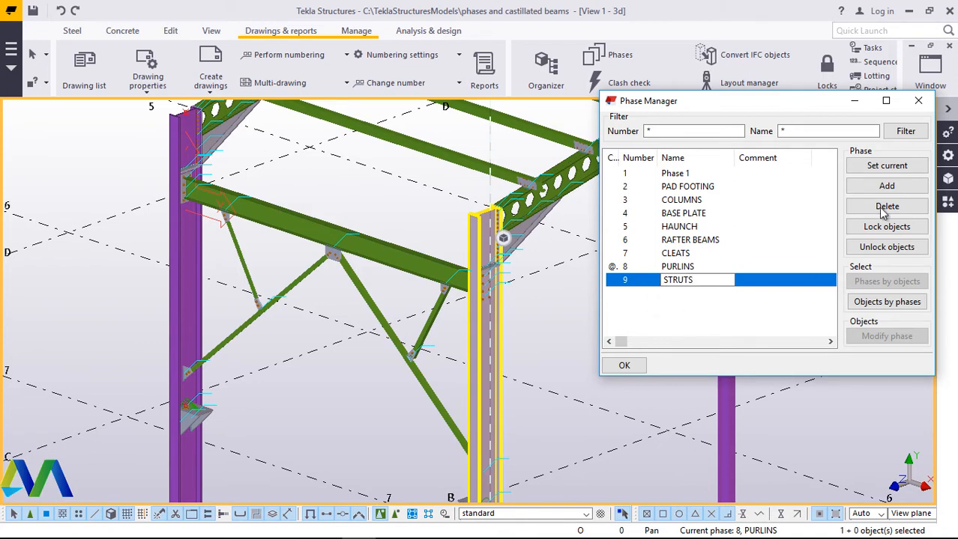
left_click(886, 174)
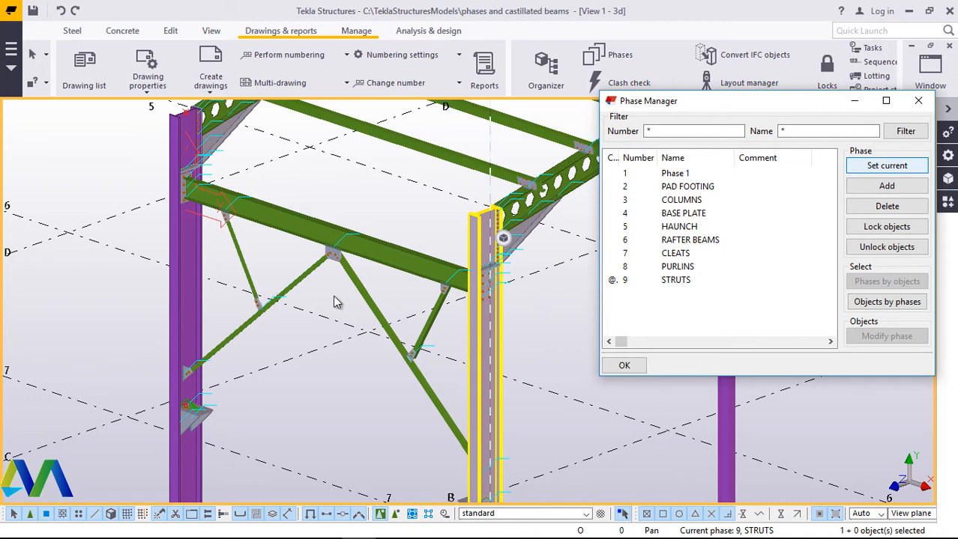
- Assign the two short diagonal members between the beam and the main braces to the STRUTS phase and close the Phase Manager
scroll(335, 302, "up", 2)
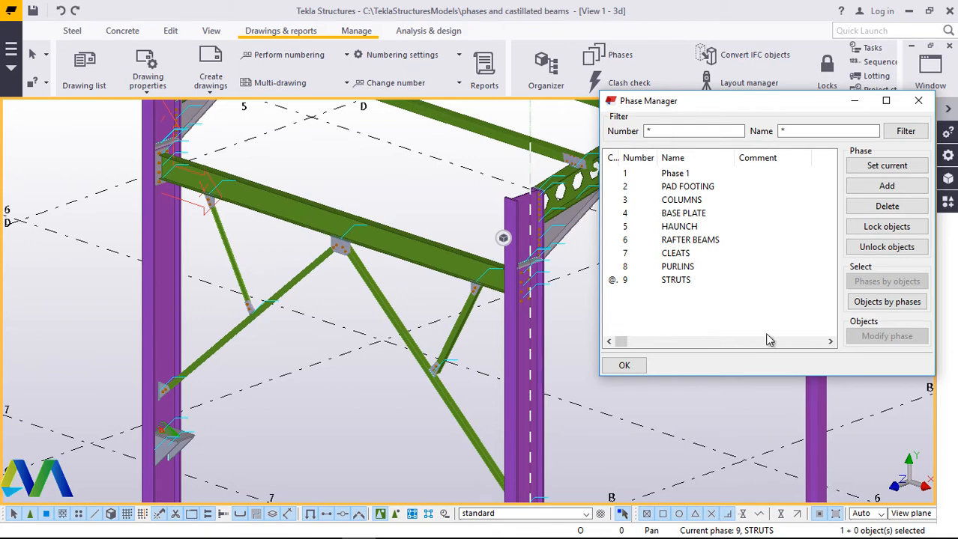
double_click(680, 281)
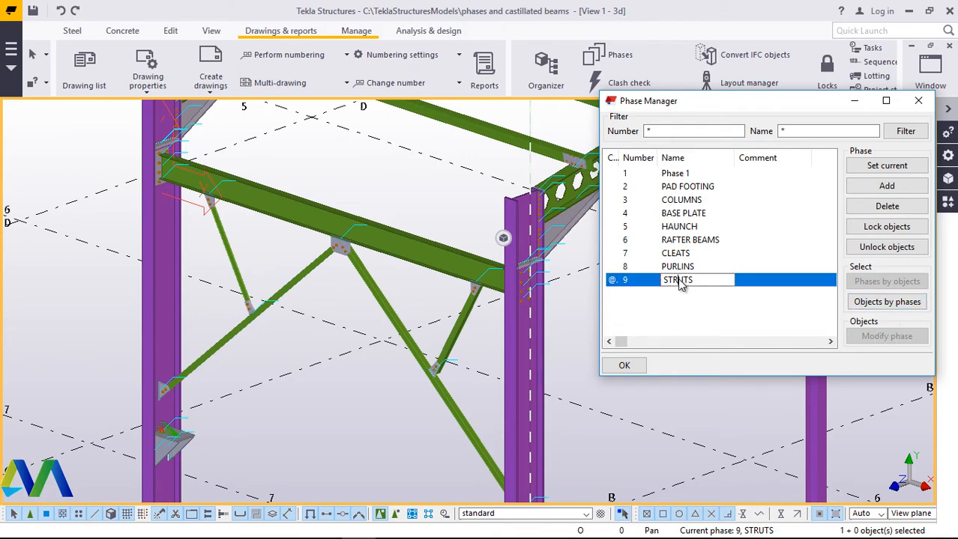
left_click(897, 307)
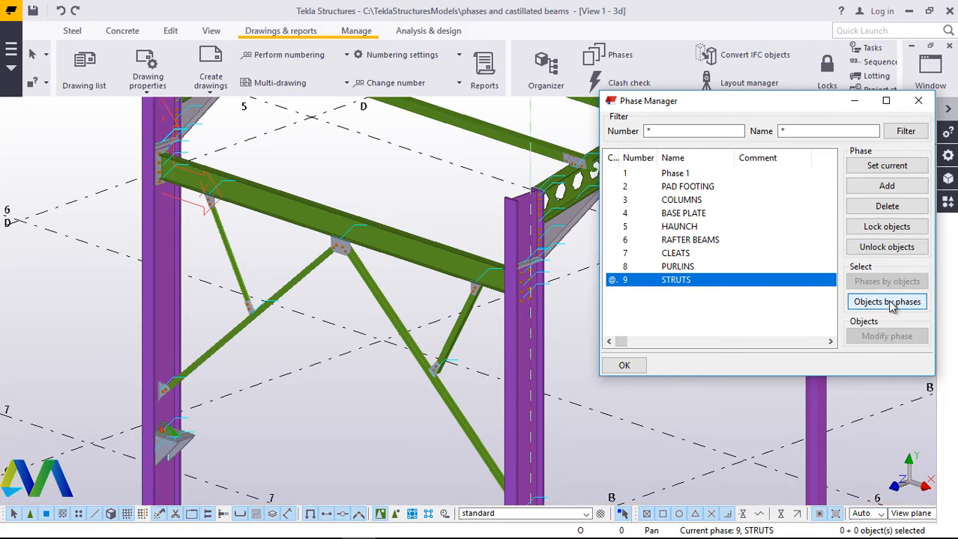
left_click(459, 335)
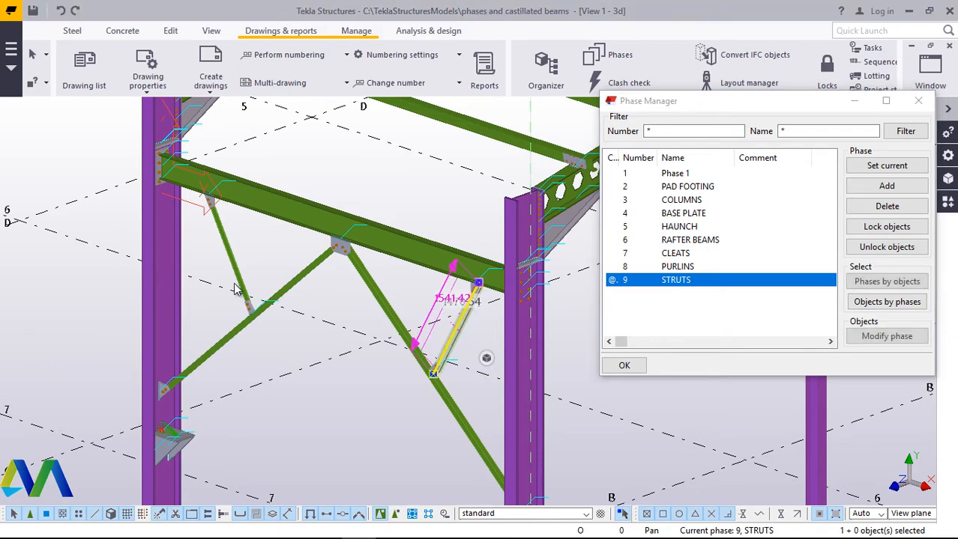
left_click(234, 261, "shift")
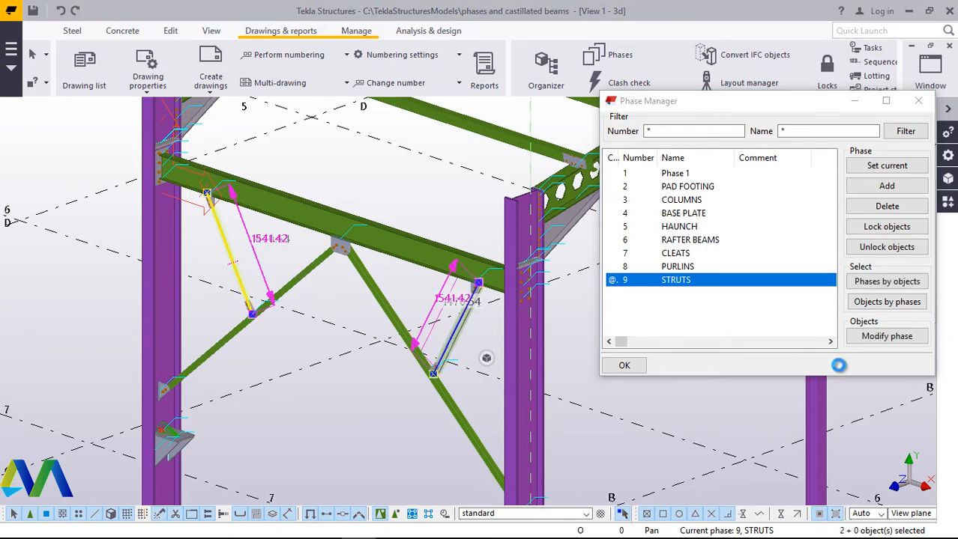
left_click(894, 337)
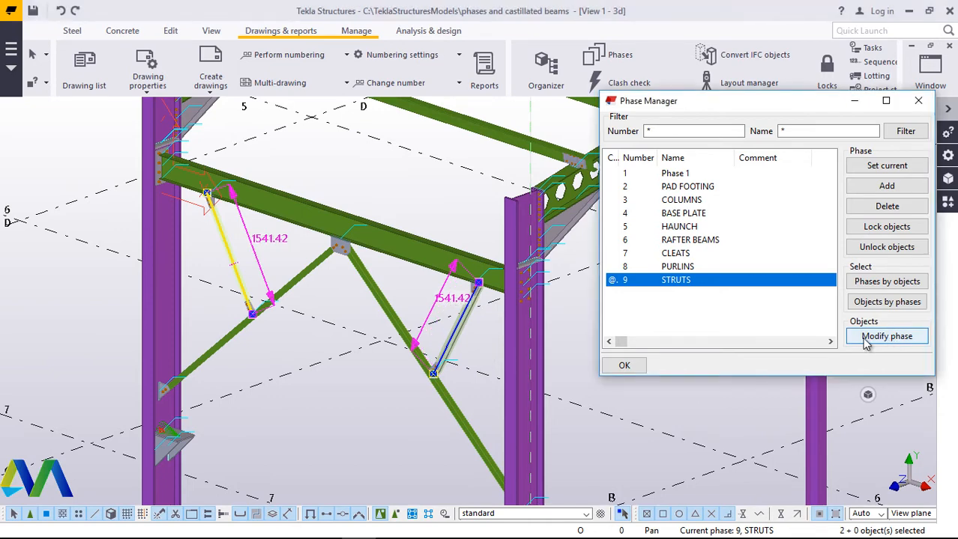
left_click(625, 366)
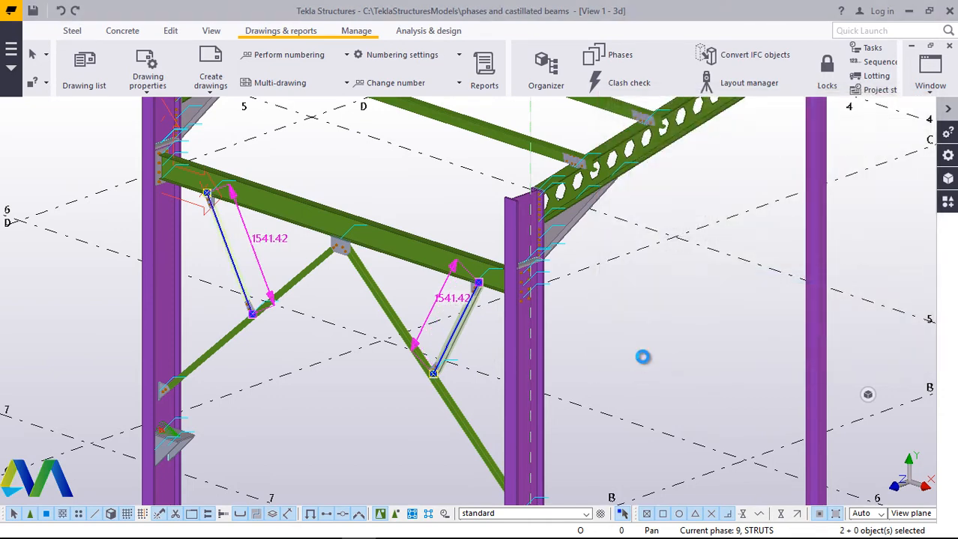
- Select the objects of the STRUTS phase through the Phase Manager to check which members it contains, and clear the selection
left_click(645, 358)
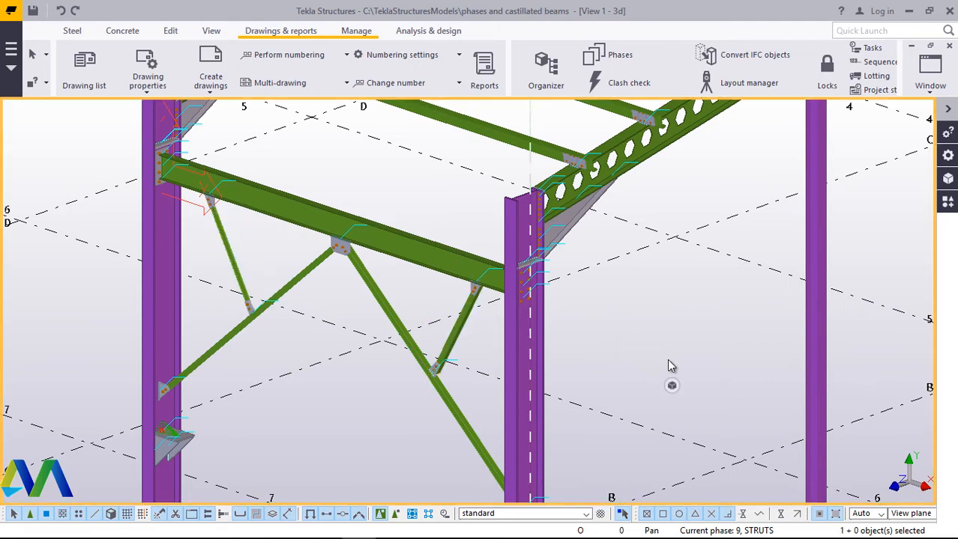
left_click(621, 57)
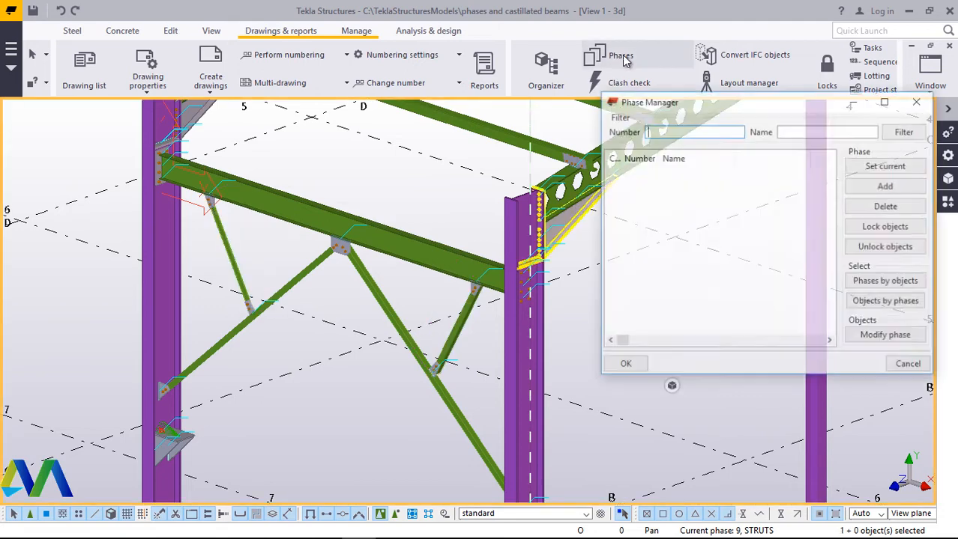
left_click(676, 281)
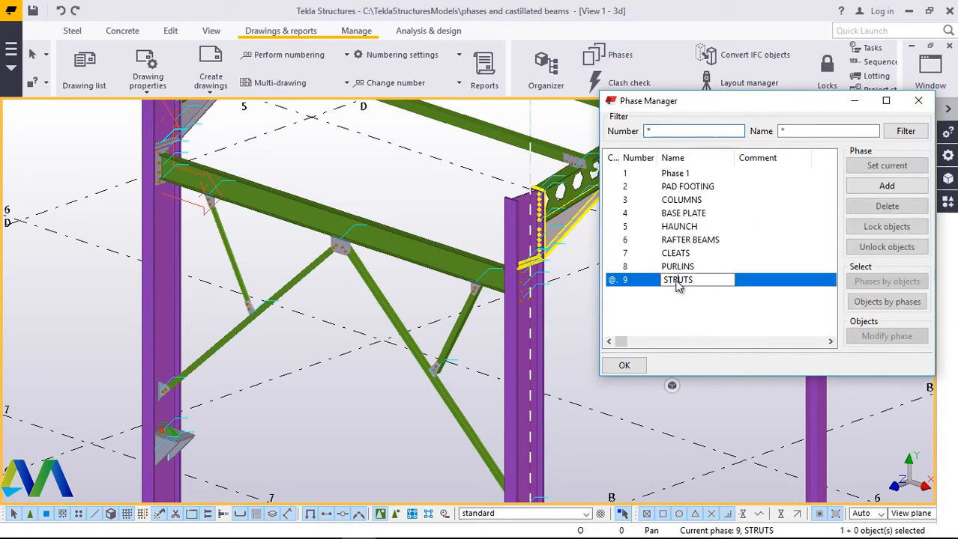
left_click(892, 303)
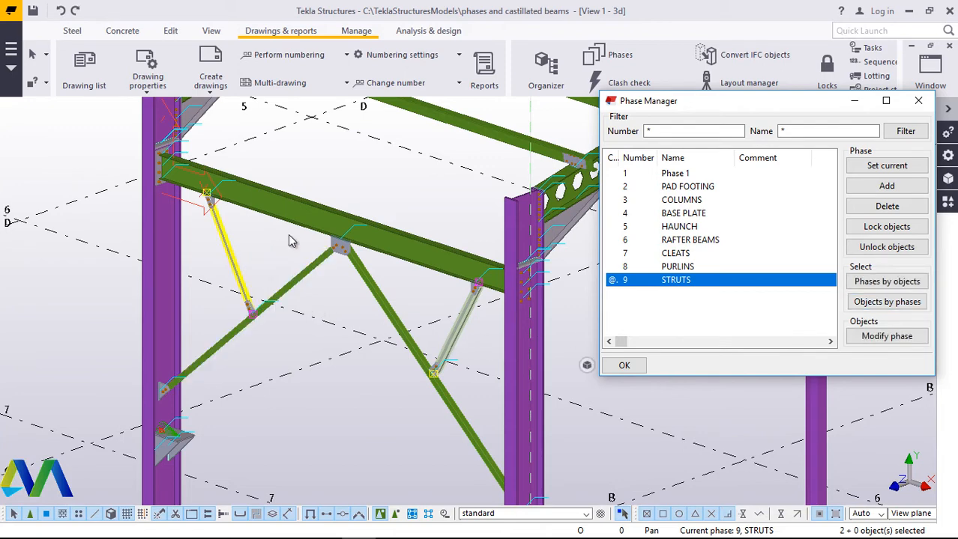
left_click(375, 172)
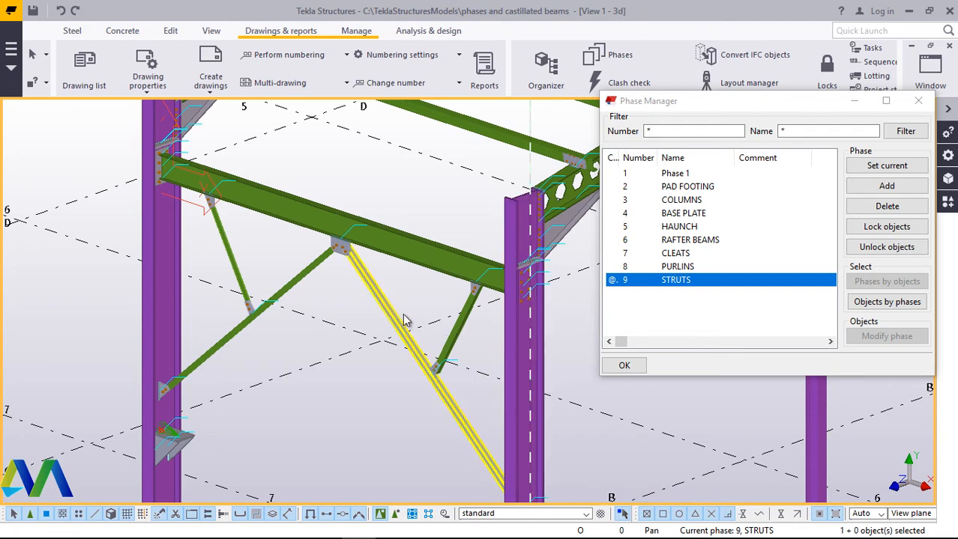
- Add a phase named BRACINGS in the Phase Manager and make it the current phase
left_click(894, 188)
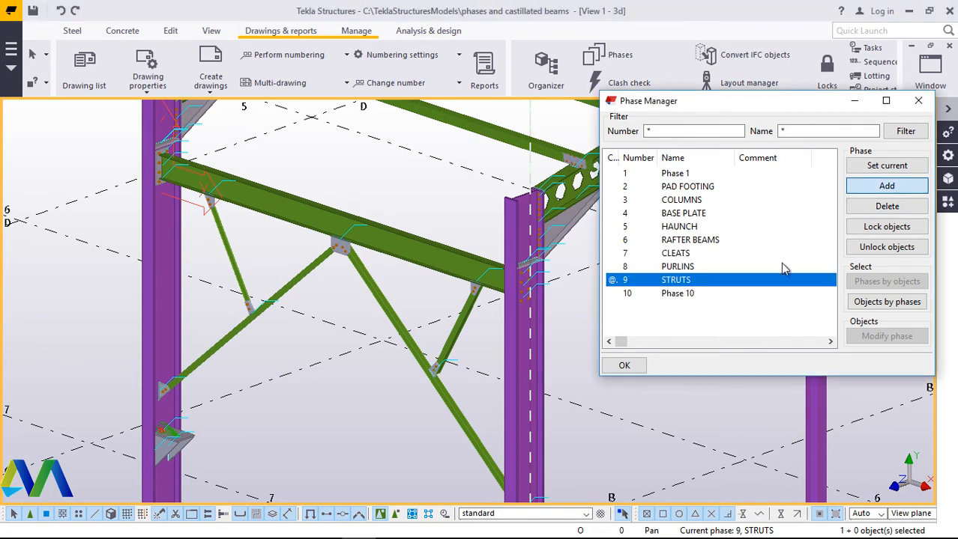
double_click(681, 295)
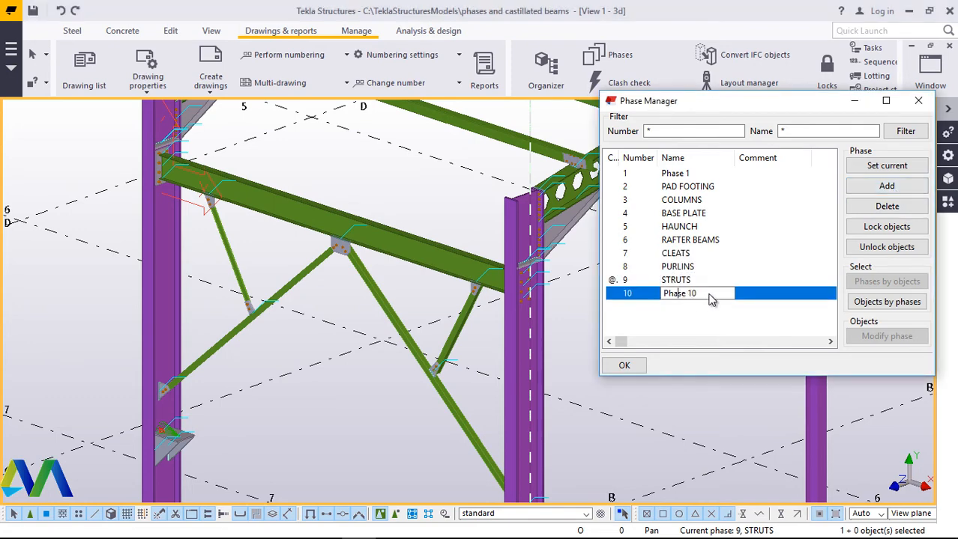
left_click_drag(709, 297, 667, 300)
type("BRACINGS")
left_click(883, 168)
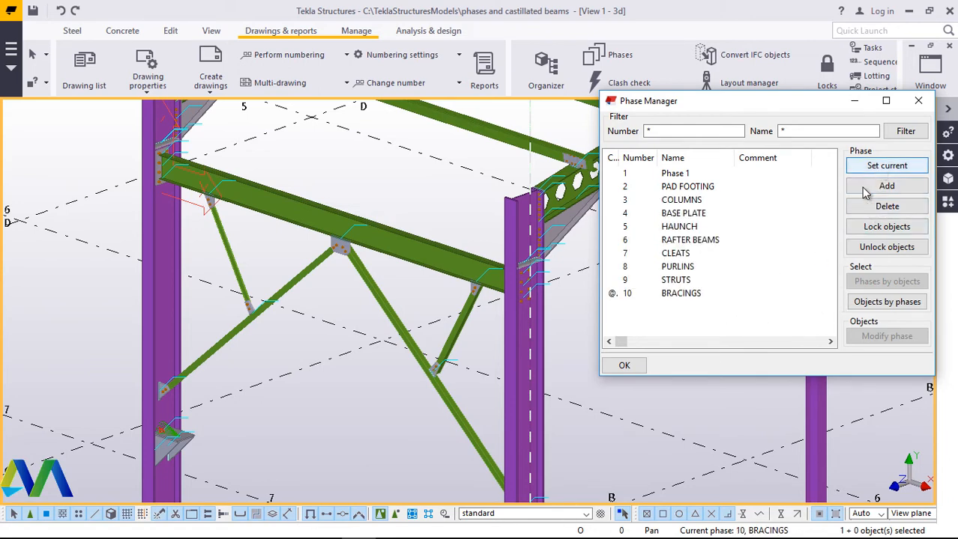
- Assign the two long diagonal braces meeting under the beam to the BRACINGS phase and close the Phase Manager
left_click(688, 293)
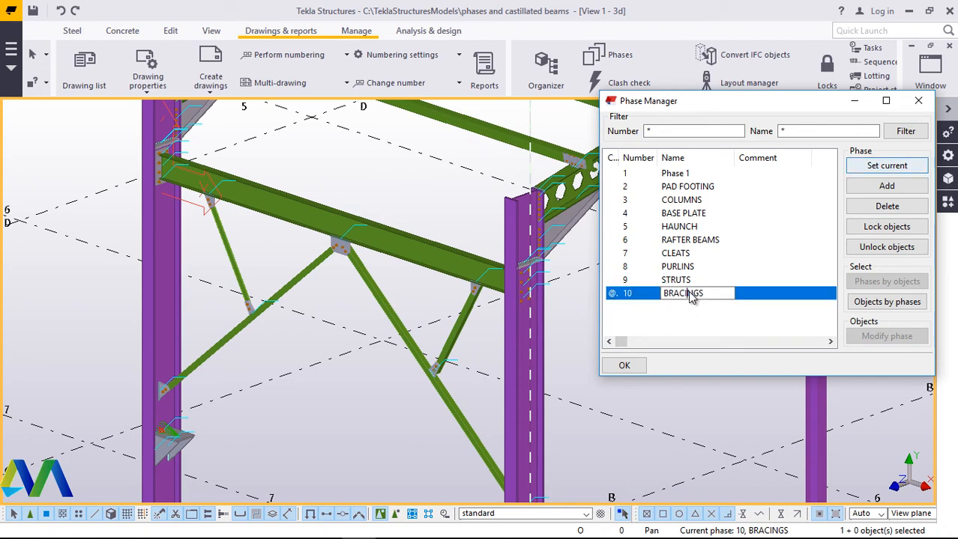
left_click(885, 303)
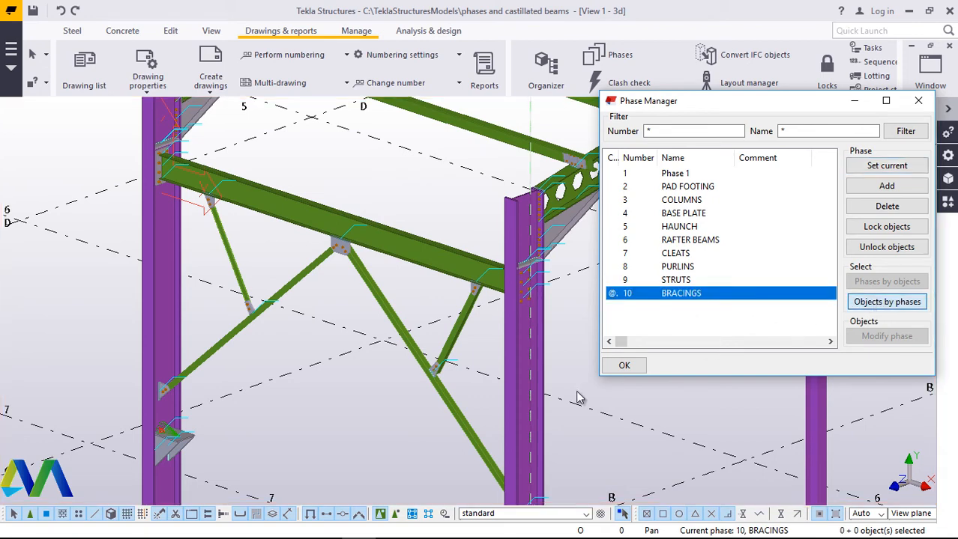
left_click(454, 413)
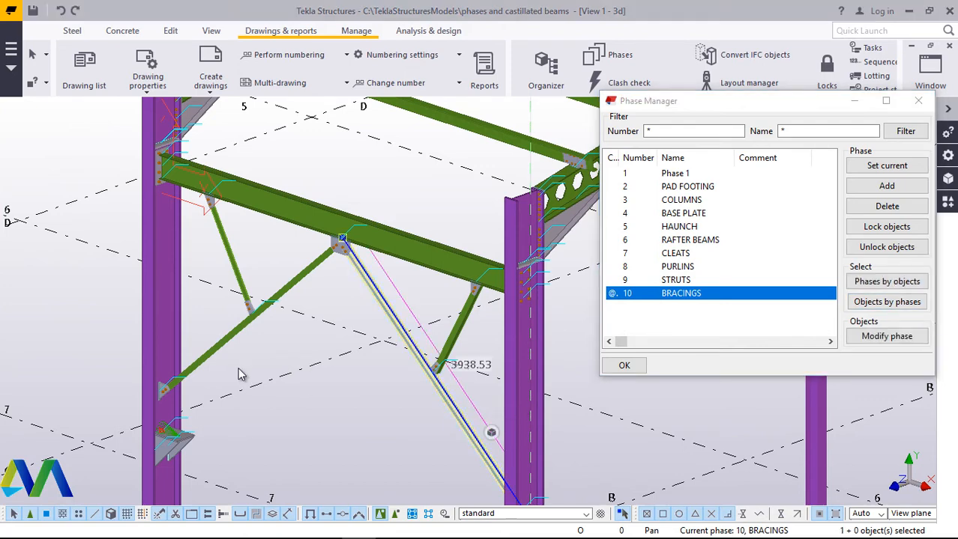
left_click(227, 344)
left_click(227, 344)
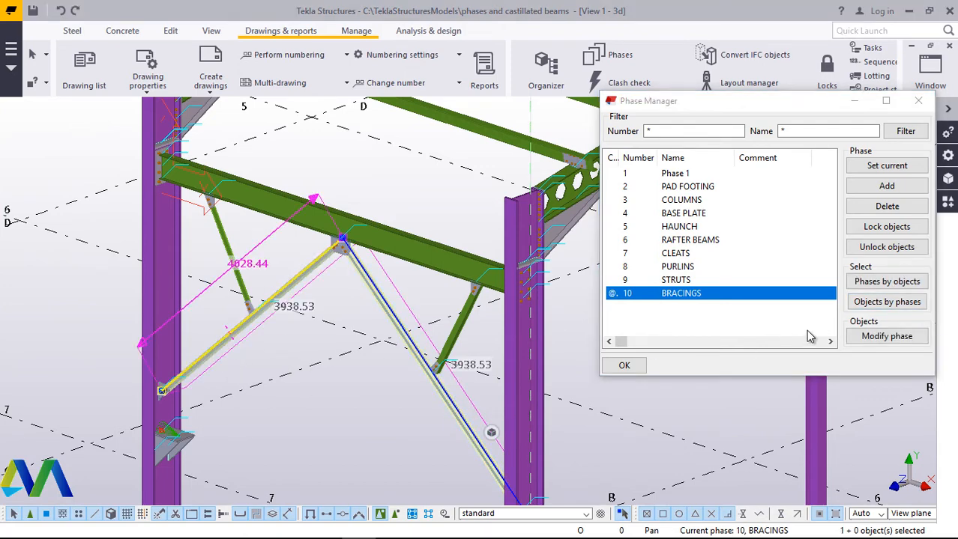
left_click(894, 338)
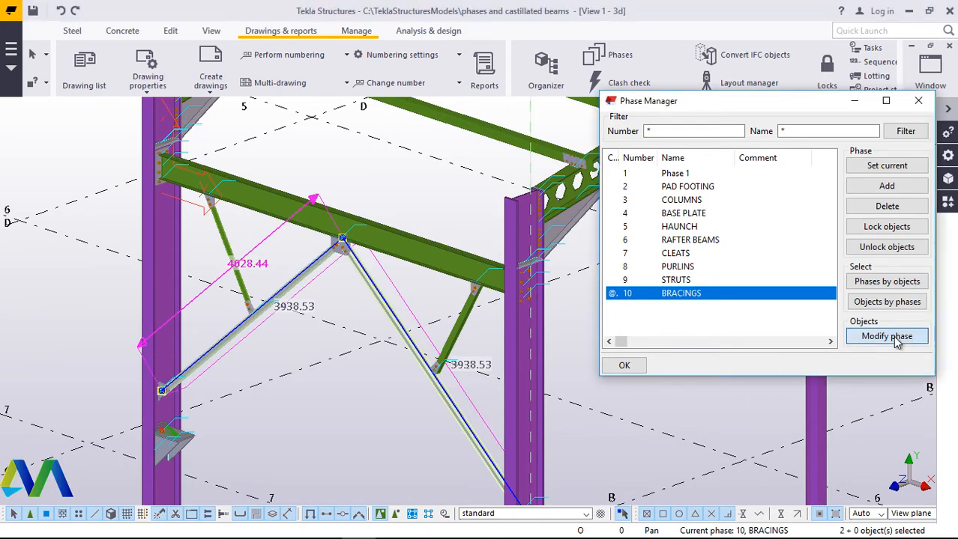
left_click(637, 366)
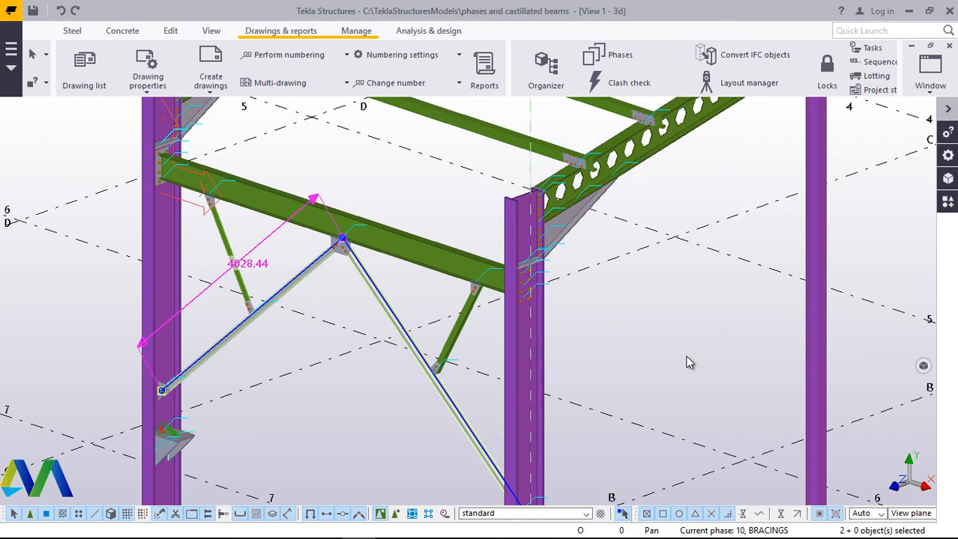
- Select the objects of the BRACINGS phase through the Phase Manager to check its members, and clear the selection
left_click(686, 357)
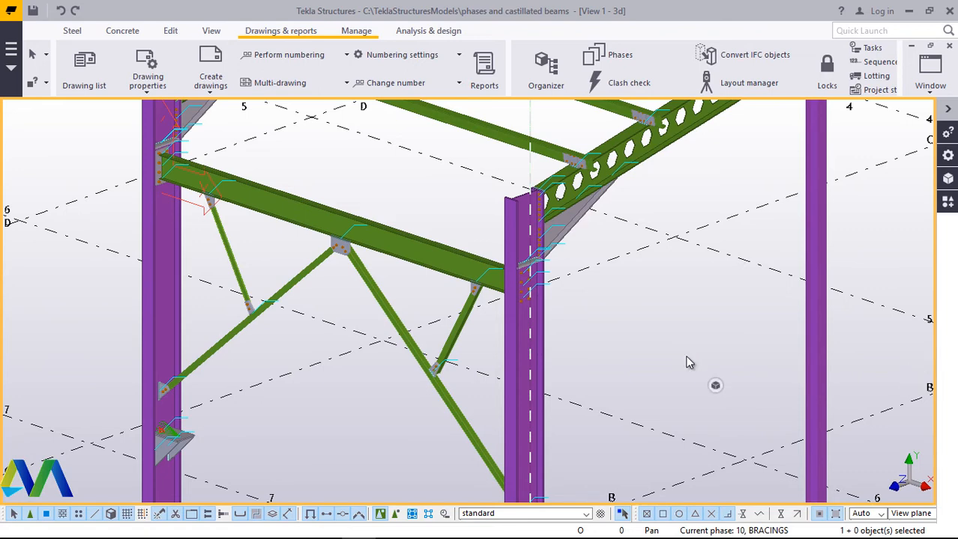
left_click(626, 63)
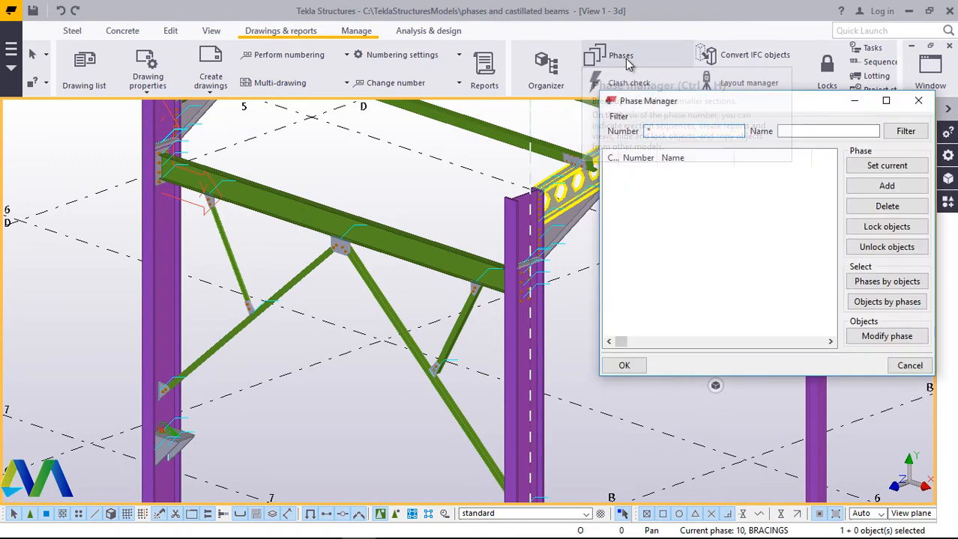
left_click(695, 294)
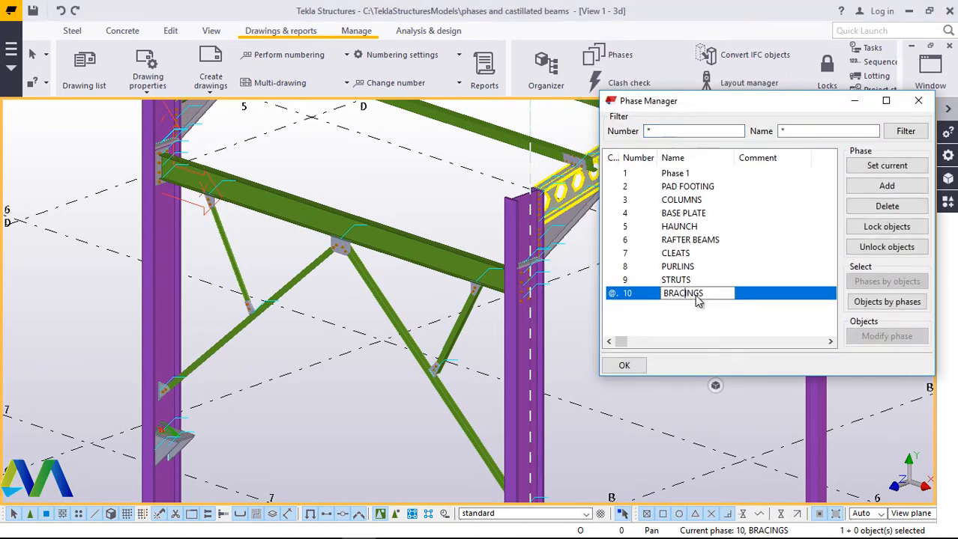
left_click(882, 307)
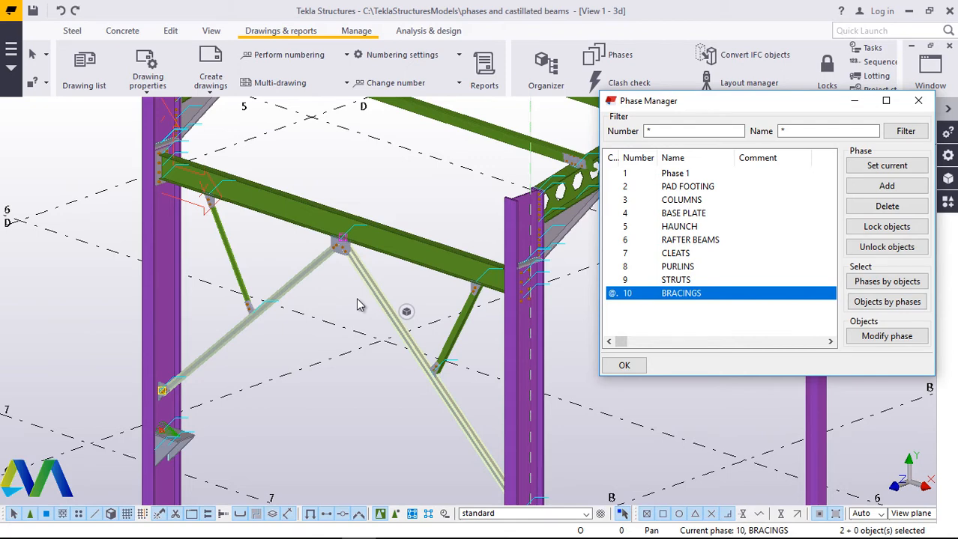
left_click(362, 387)
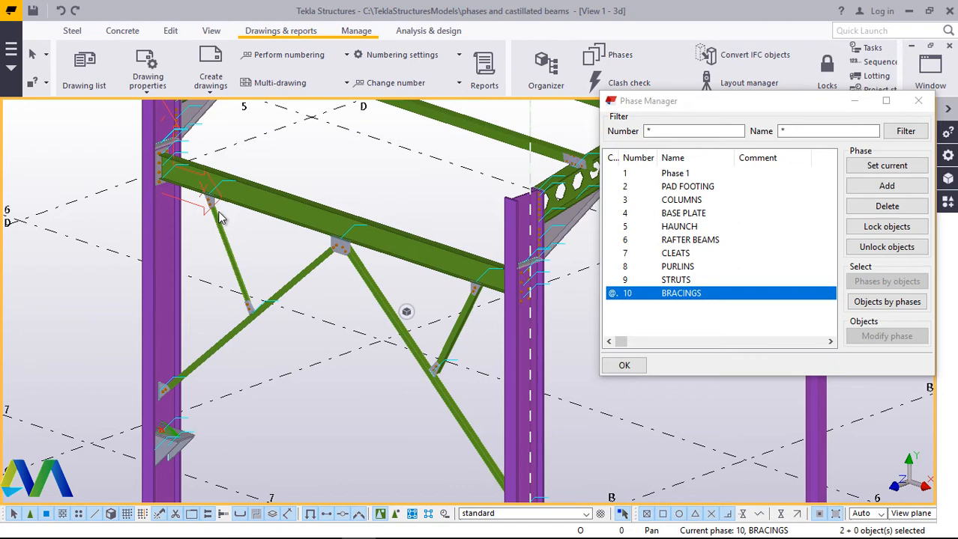
- Add phase number 11 in the Phase Manager and open its name for editing
scroll(247, 239, "up", 3)
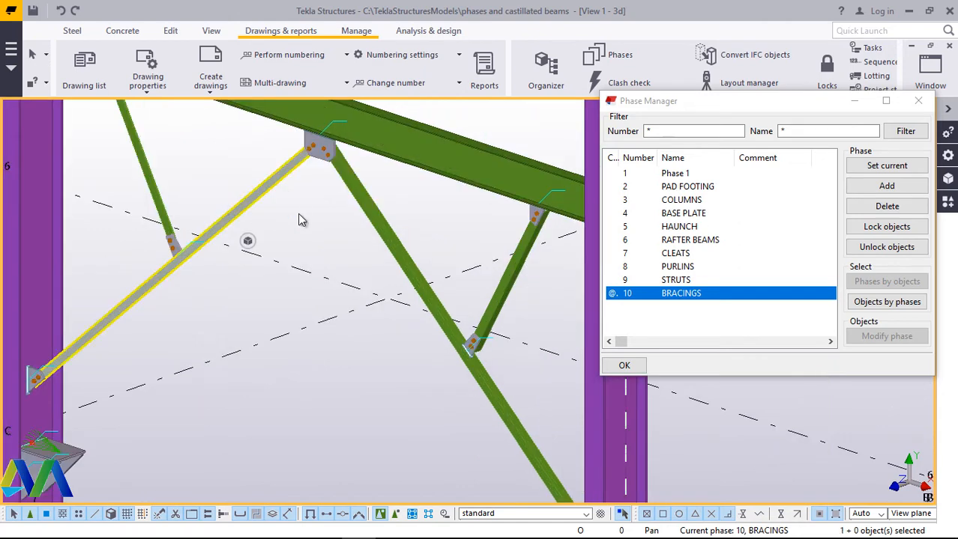
scroll(255, 238, "down", 3)
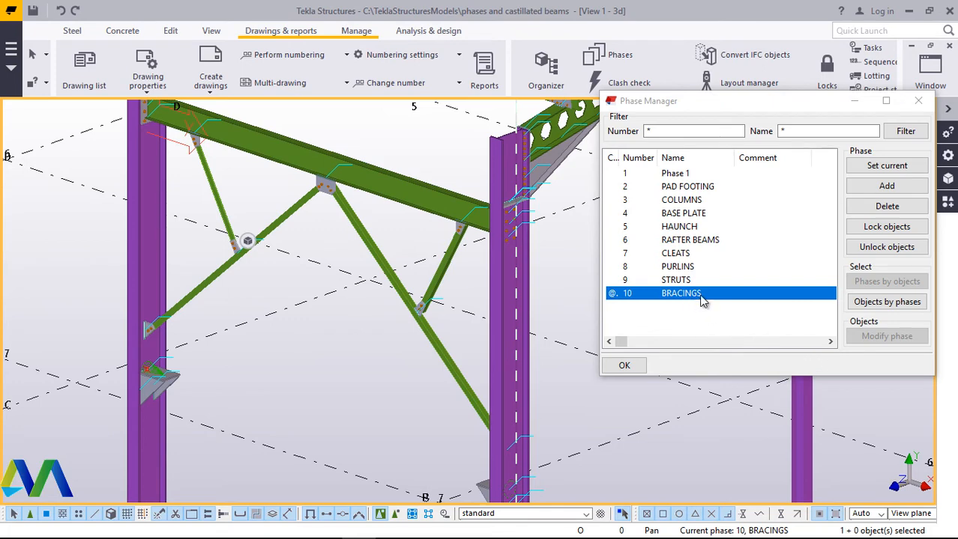
left_click(877, 186)
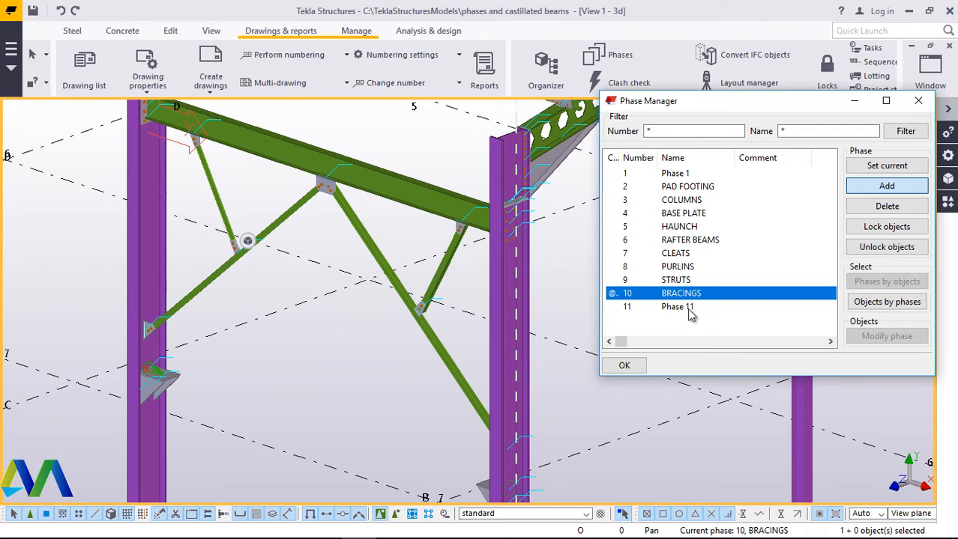
double_click(691, 313)
left_click_drag(700, 312, 659, 314)
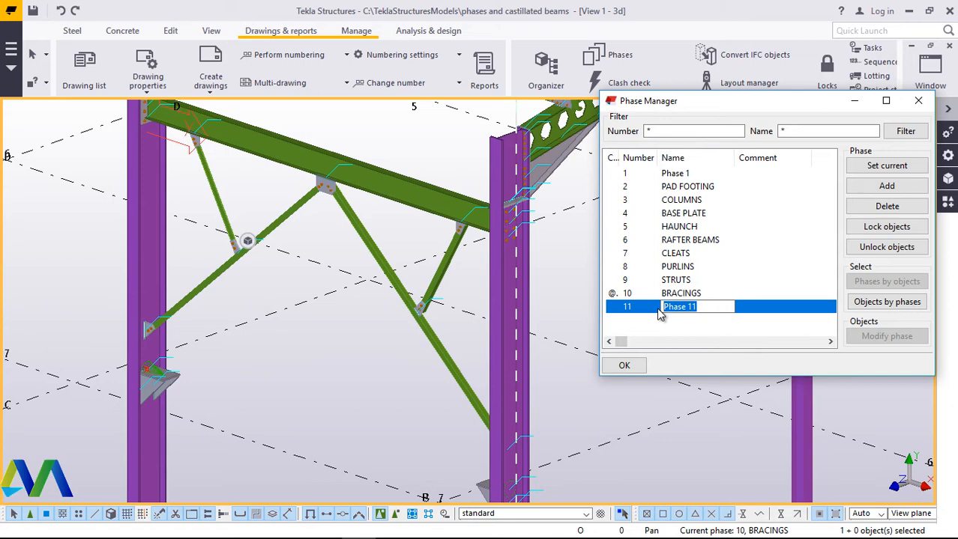
type("GUSSET")
key("BackSpace")
key("BackSpace")
key("BackSpace")
key("BackSpace")
key("BackSpace")
key("BackSpace")
- Name the new phase STRUTS GUSSET PLATES and make it the current phase
type("STRUTS GUSSET")
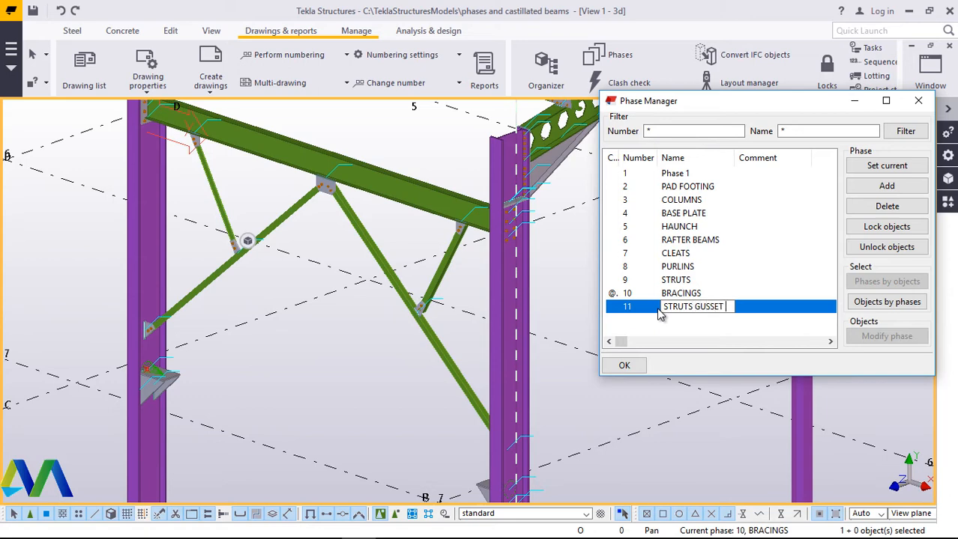
type(" PLAT")
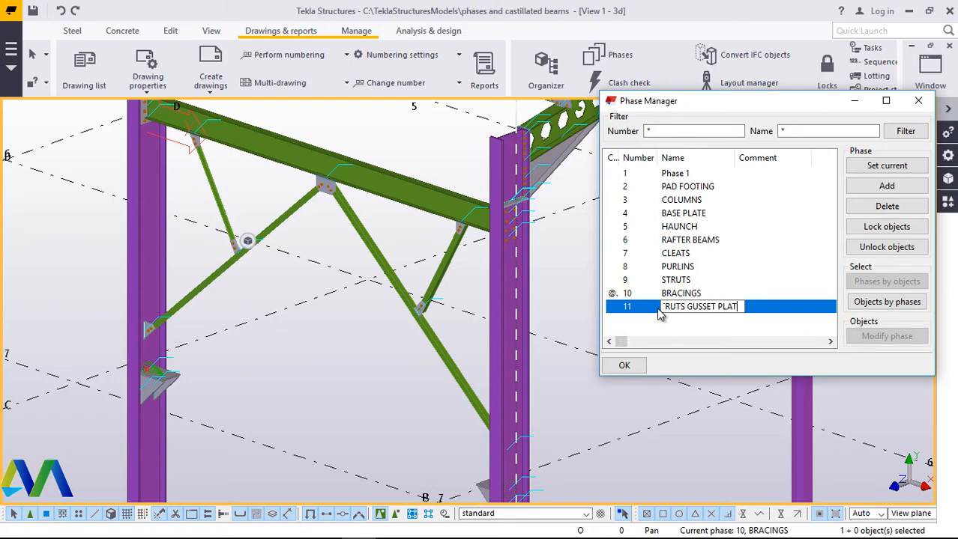
type("ES")
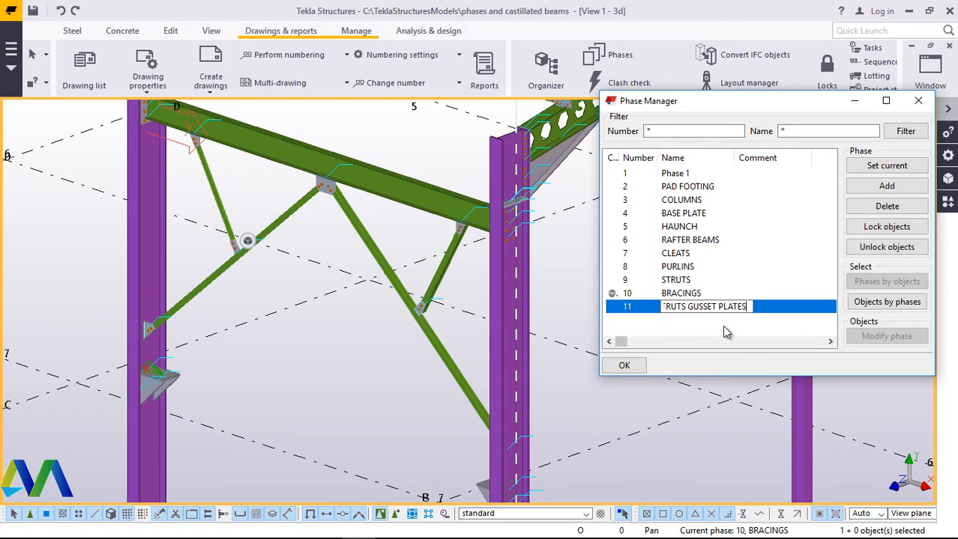
left_click(886, 168)
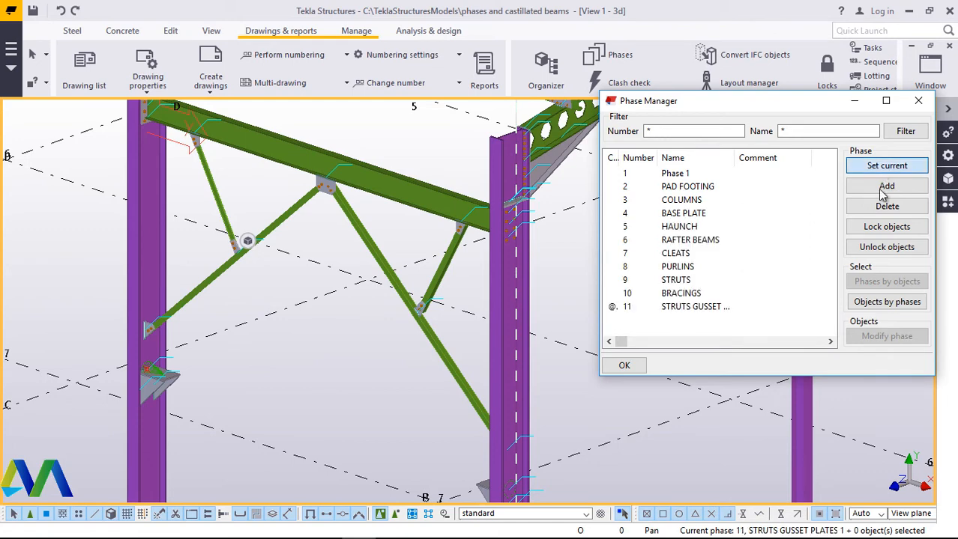
- Select the objects of the STRUTS GUSSET PLATES phase to check whether it already has members
left_click(708, 309)
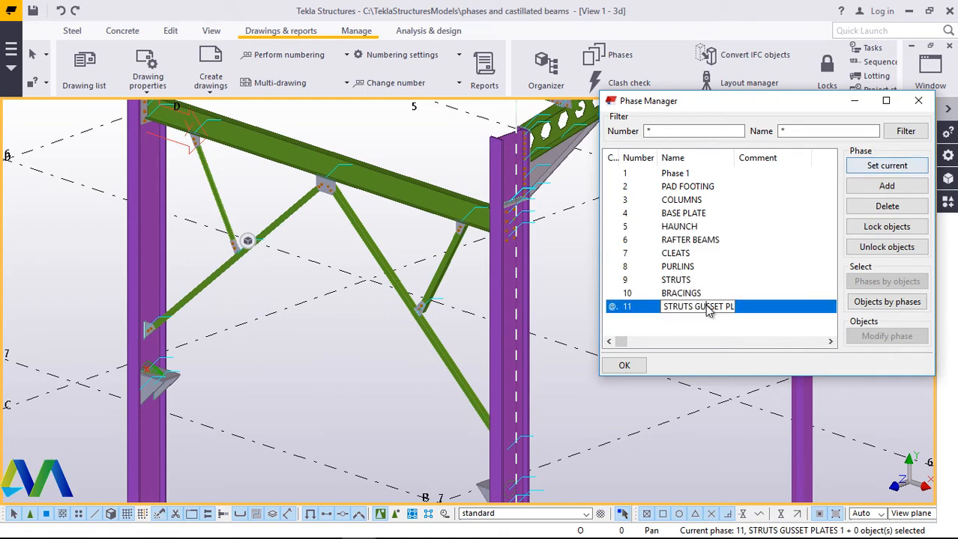
left_click(871, 305)
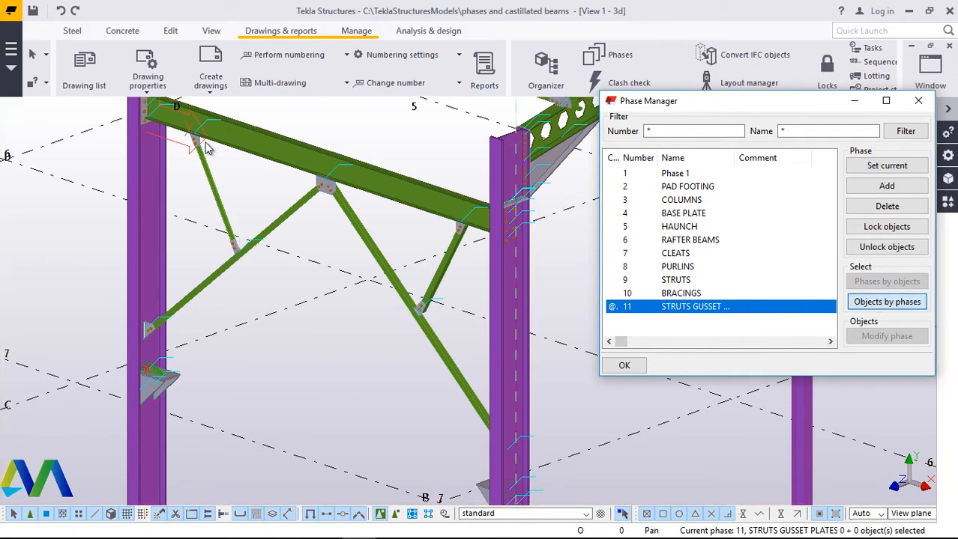
- Assign the four gusset plates at the ends of the two short struts to the STRUTS GUSSET PLATES phase and close the Phase Manager
scroll(207, 150, "up", 8)
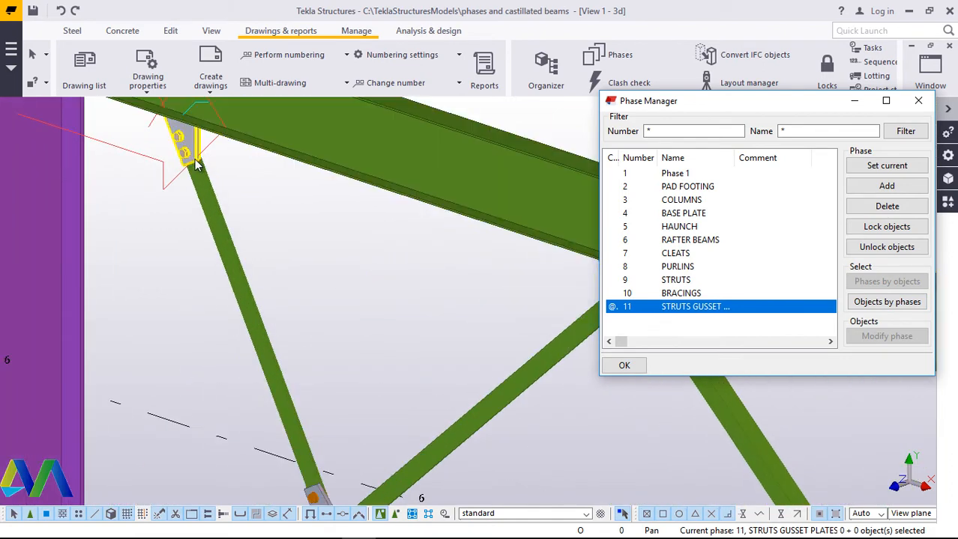
scroll(187, 167, "down", 5)
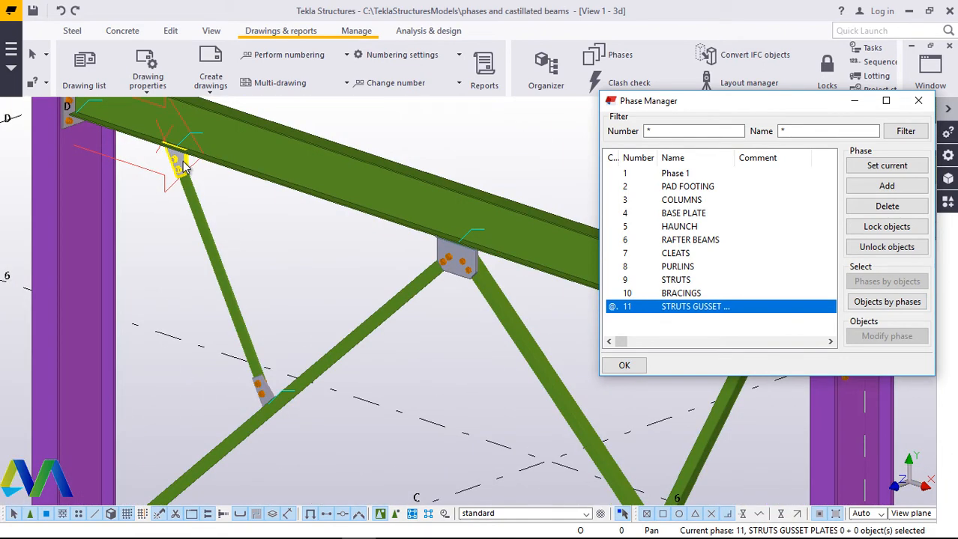
left_click(185, 167)
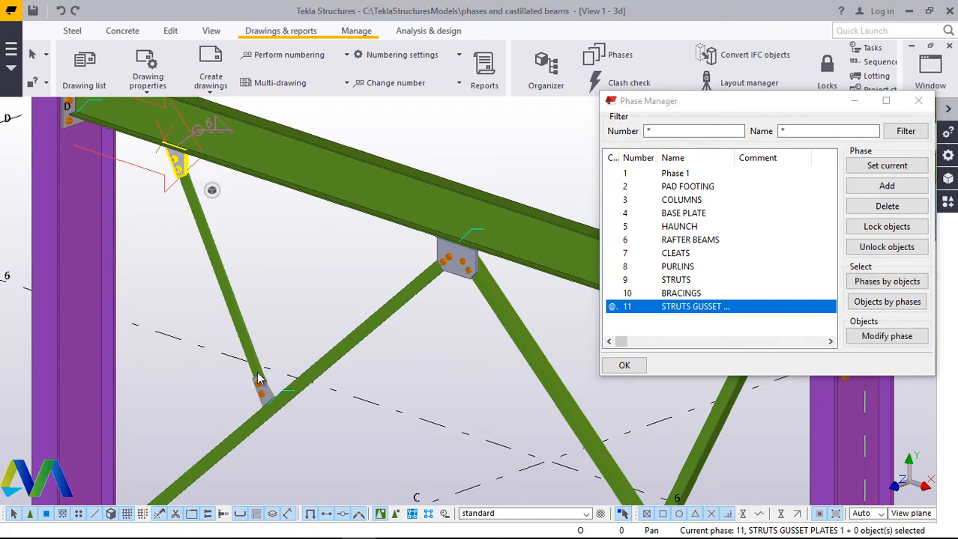
left_click(268, 400)
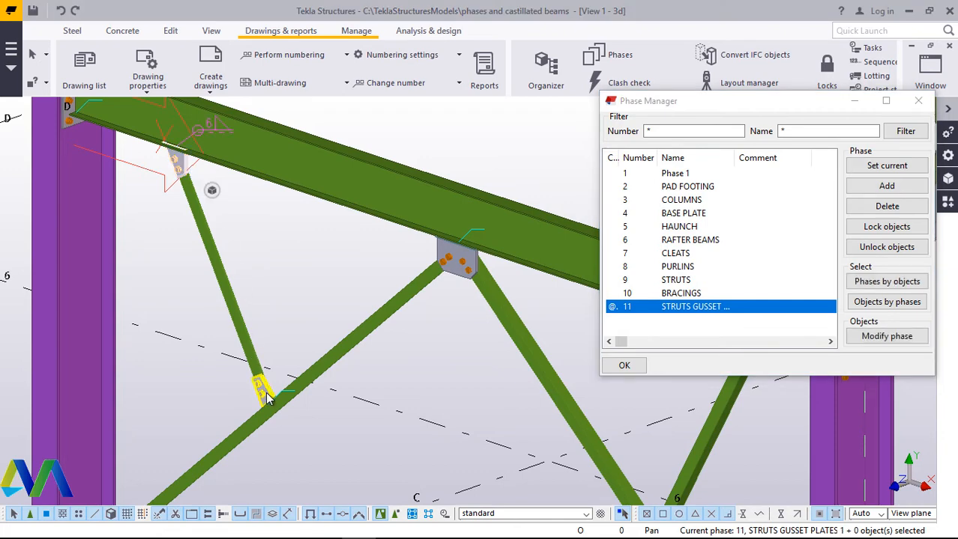
left_click(265, 394, "ctrl")
scroll(175, 331, "down", 3)
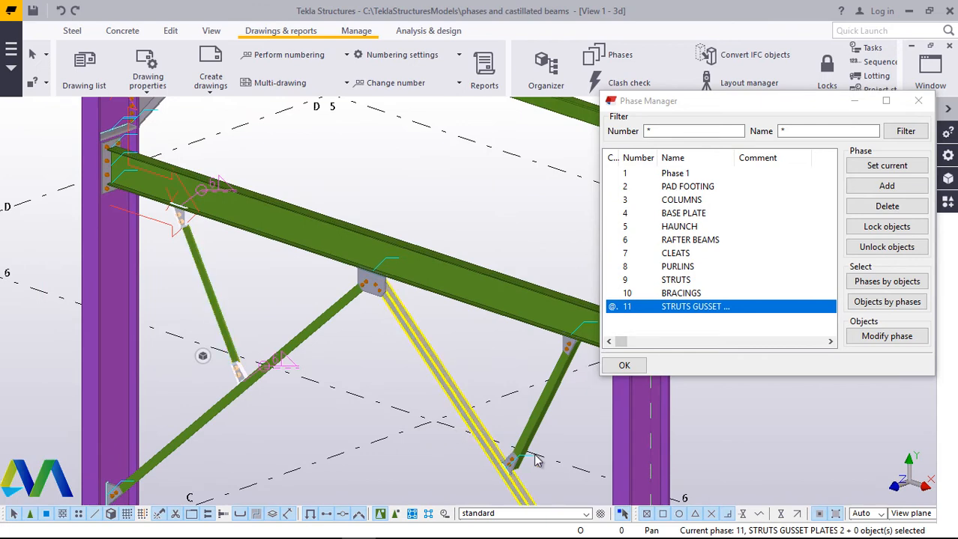
scroll(511, 466, "up", 4)
left_click(499, 478, "ctrl")
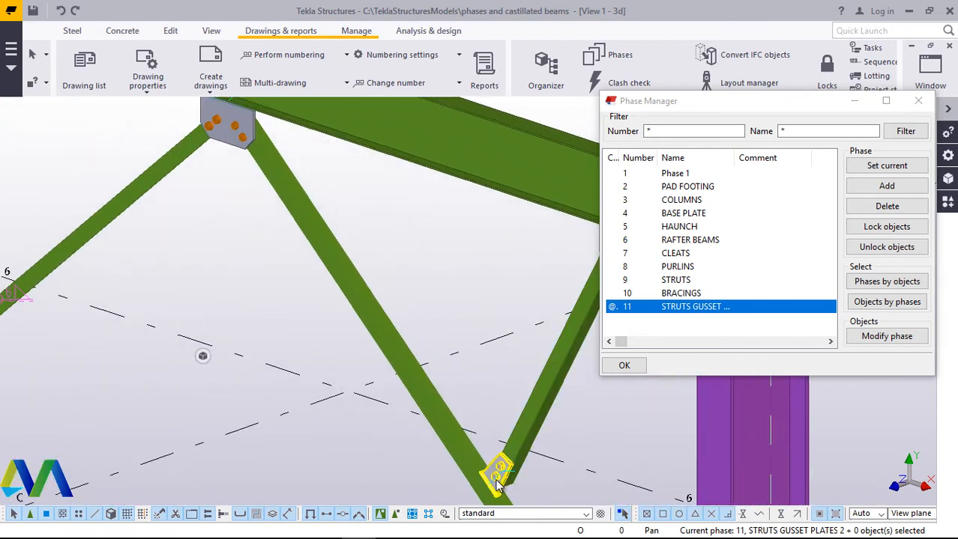
scroll(329, 374, "down", 3)
scroll(494, 319, "up", 5)
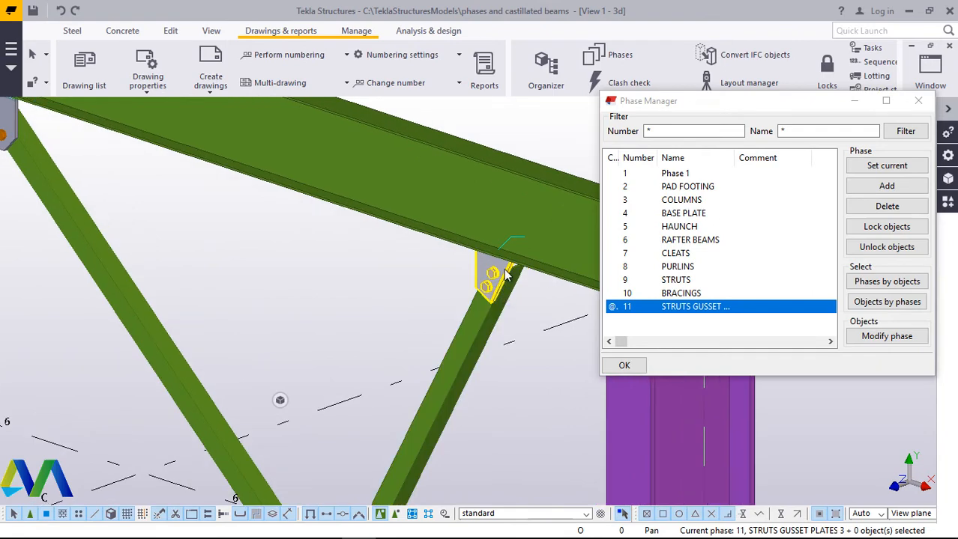
left_click(503, 277, "ctrl")
scroll(385, 284, "down", 3)
scroll(390, 281, "down", 5)
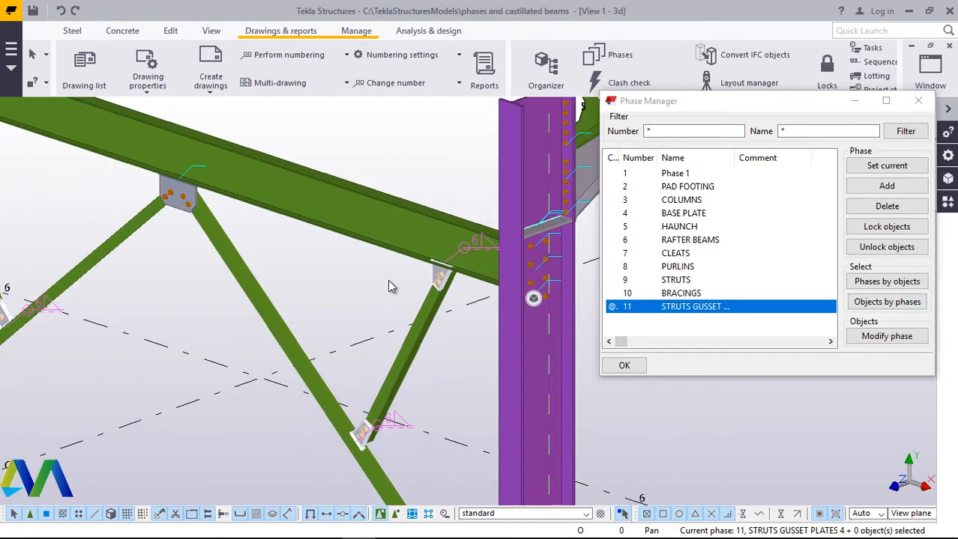
left_click(901, 339)
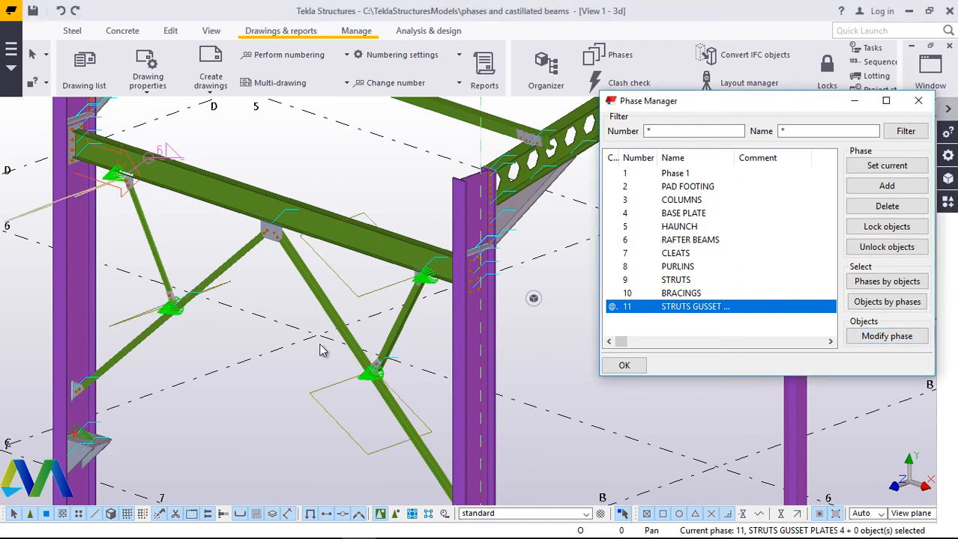
left_click(623, 366)
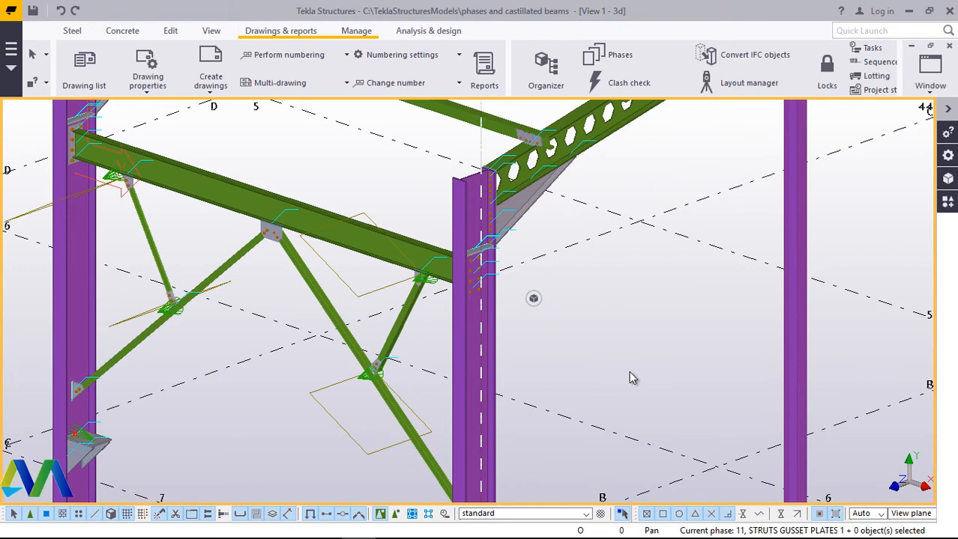
- Reopen the Phase Manager, select the objects of the STRUTS GUSSET PLATES phase to check its members, and clear the selection
left_click(622, 56)
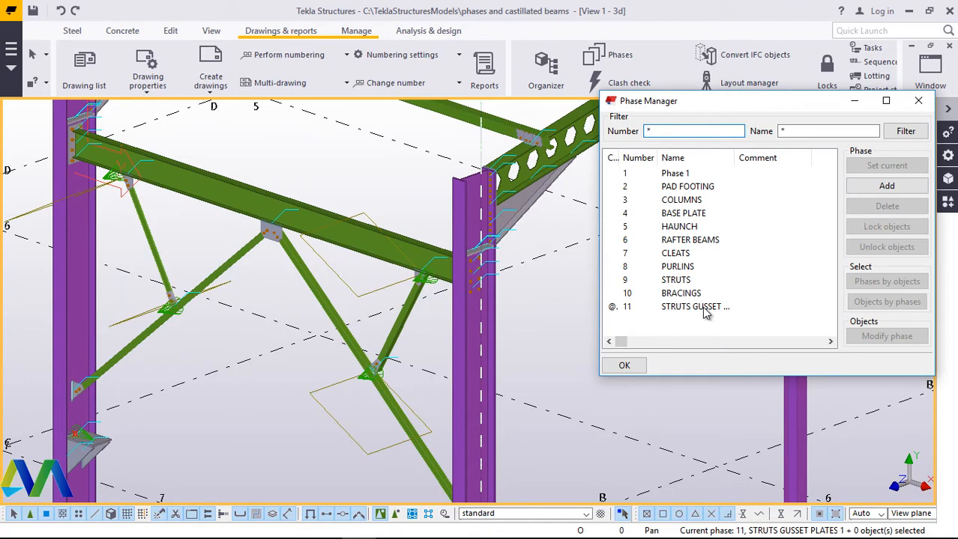
left_click(704, 313)
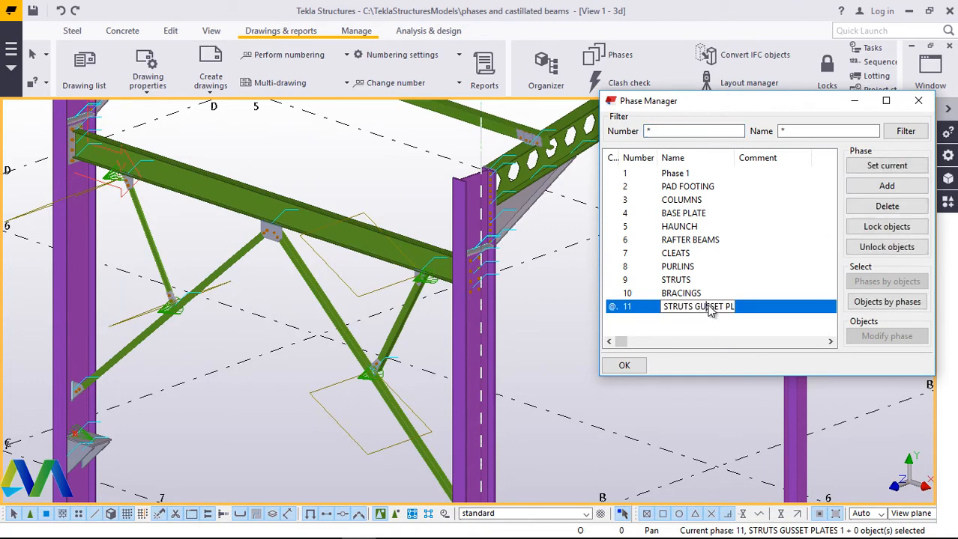
left_click(897, 309)
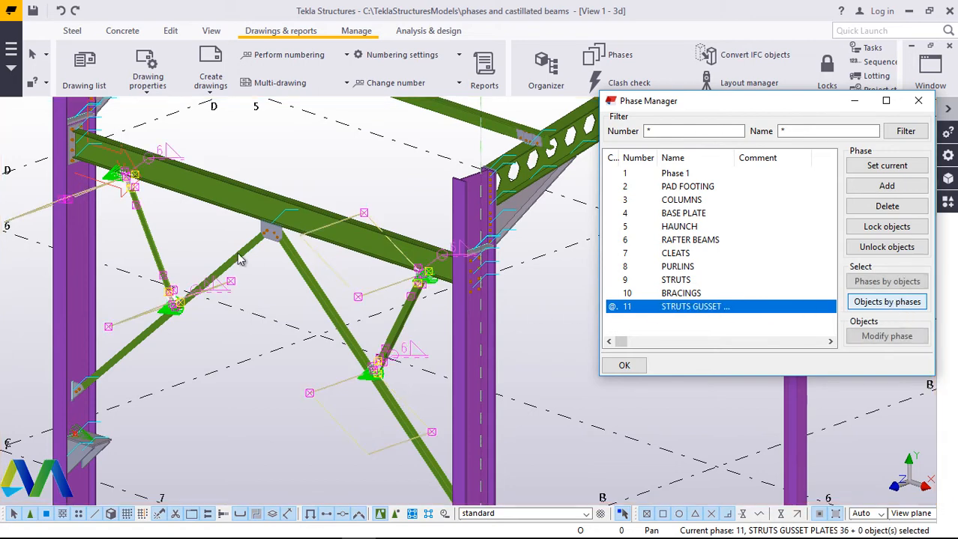
left_click(202, 231)
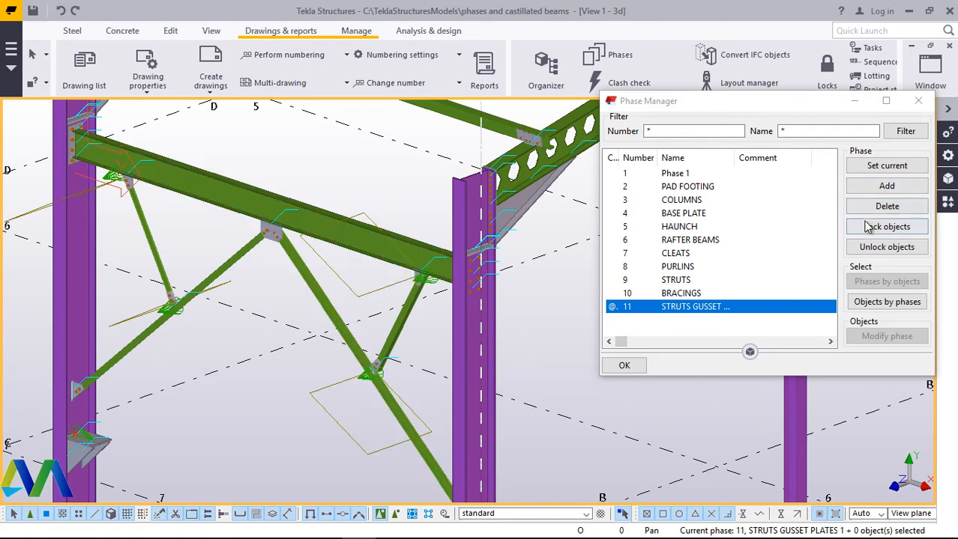
- Add phase number 12, name it BRACING GUSSET PLATES and make it the current phase
left_click(884, 186)
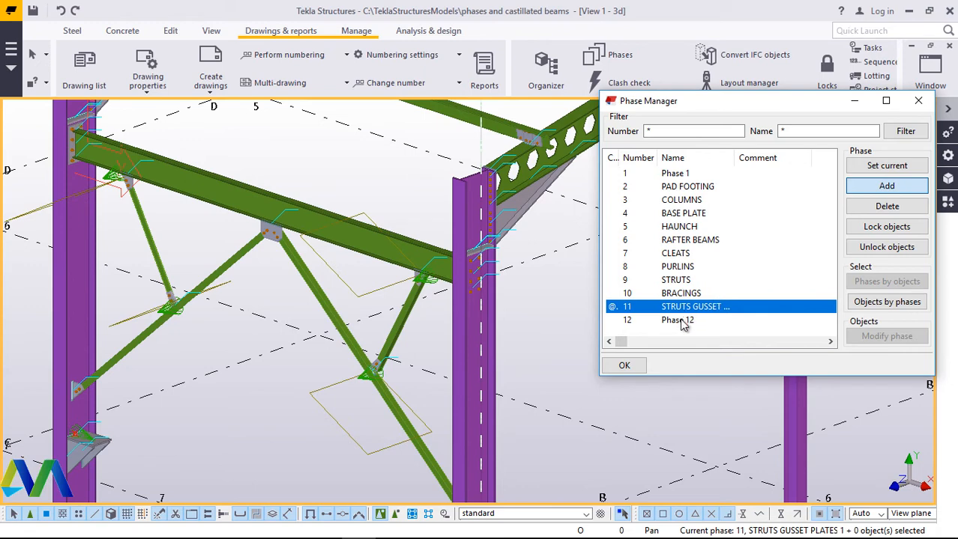
left_click(681, 320)
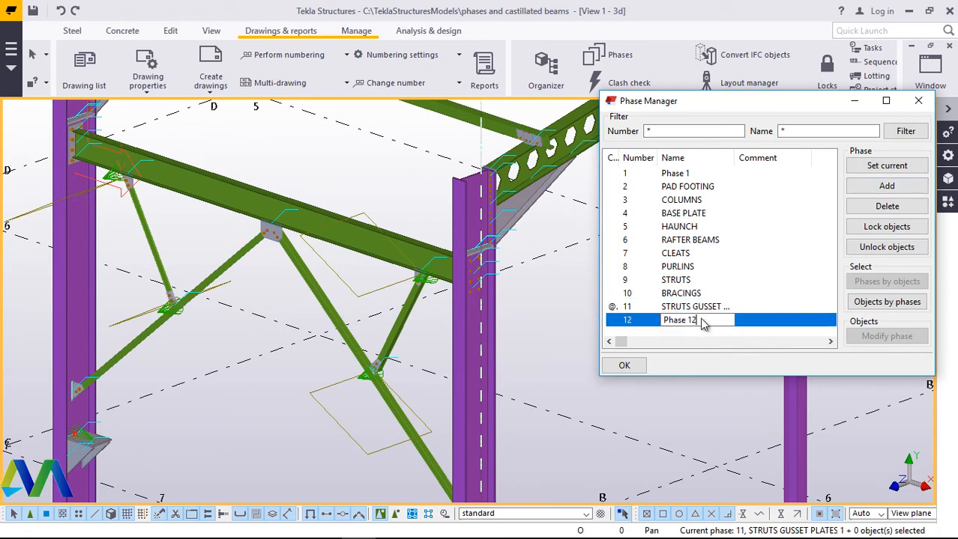
left_click_drag(700, 319, 655, 322)
type("BRACING GUSSET")
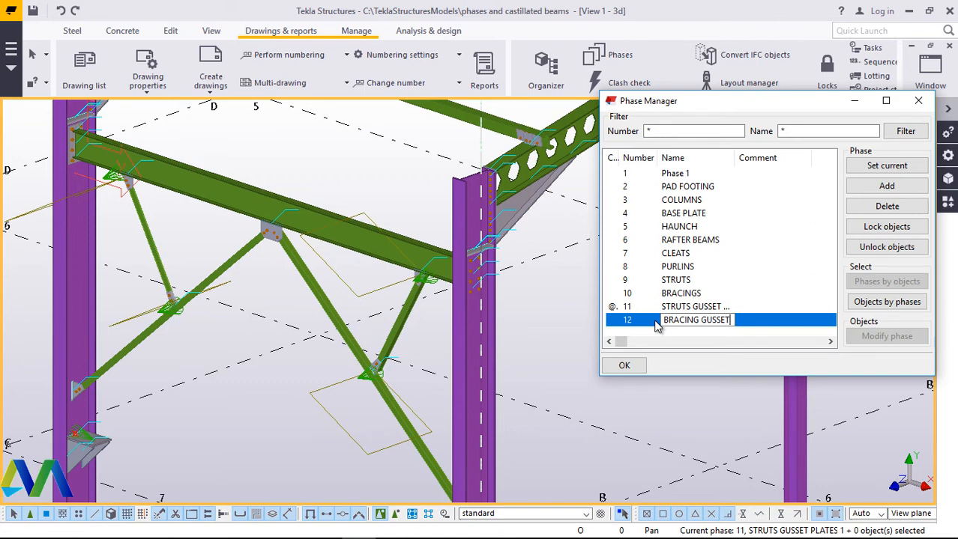
type(" PLA")
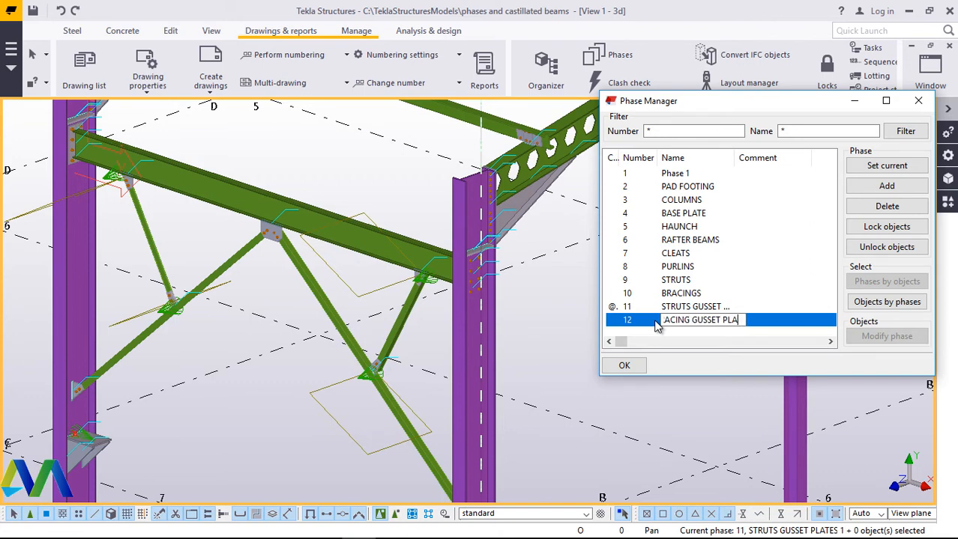
type("TES")
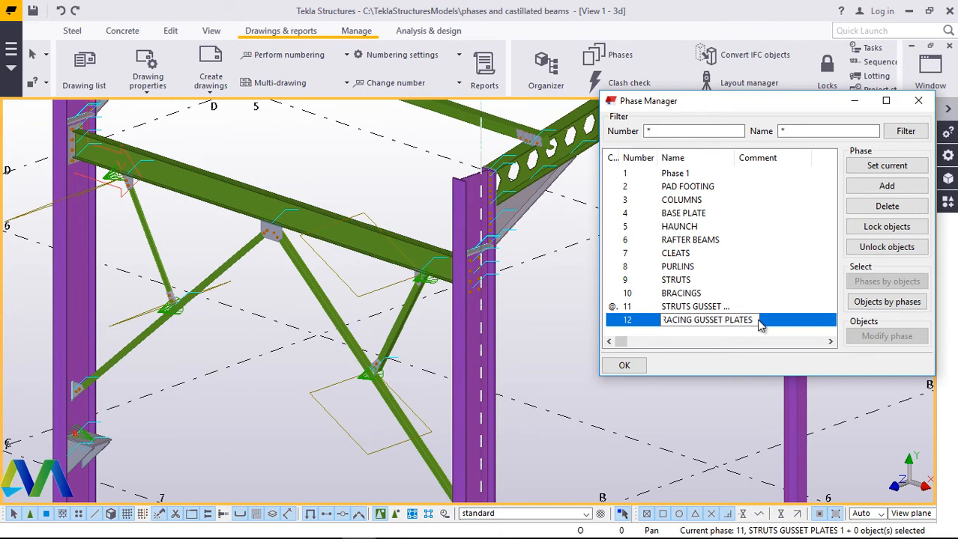
left_click(889, 166)
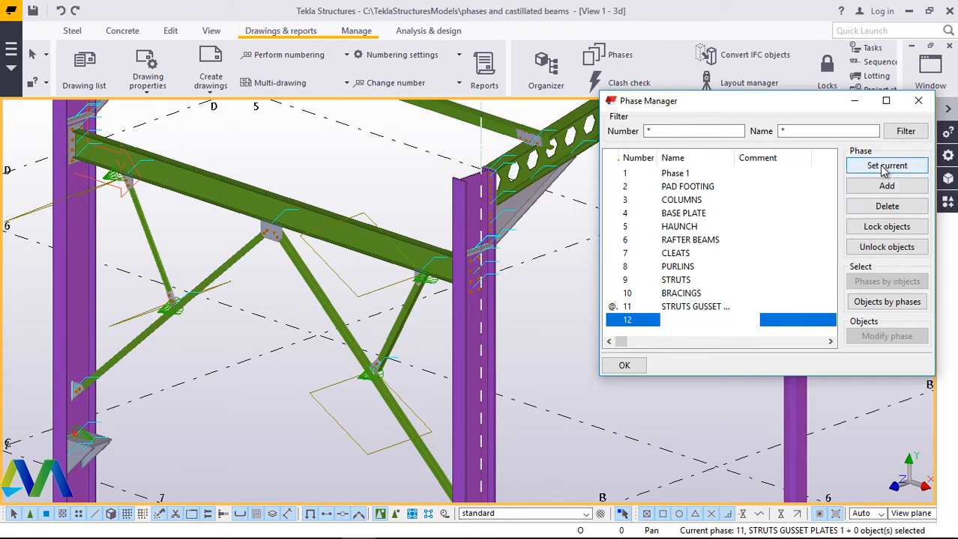
- Select the objects of the BRACING GUSSET PLATES phase to check whether it already has members
left_click(715, 322)
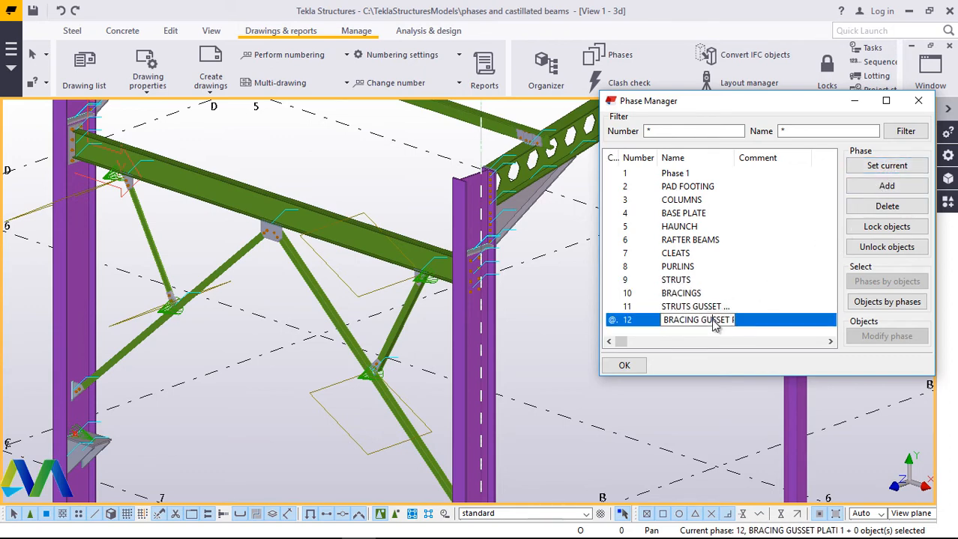
left_click(883, 304)
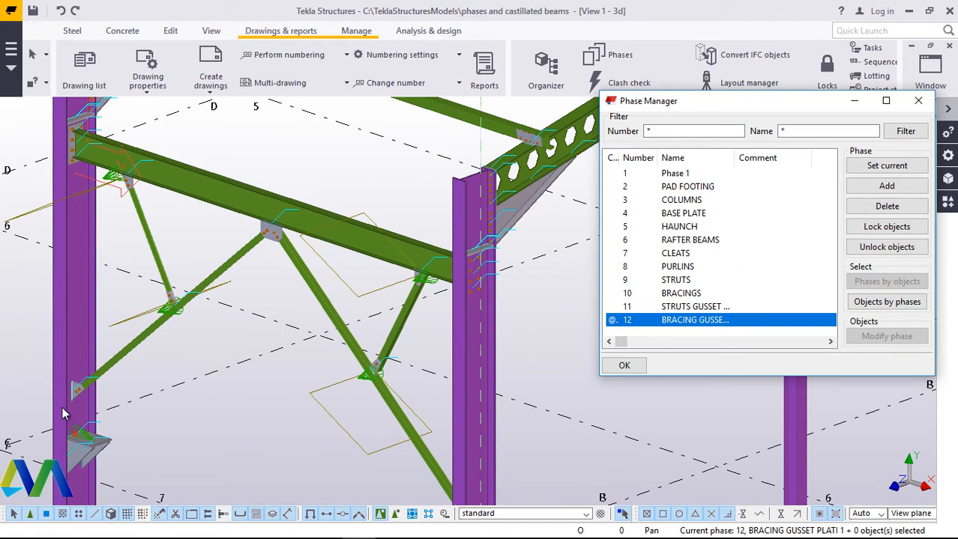
- Try to select the bracing gusset plates at one column and at the beam's midspan
scroll(87, 403, "up", 1)
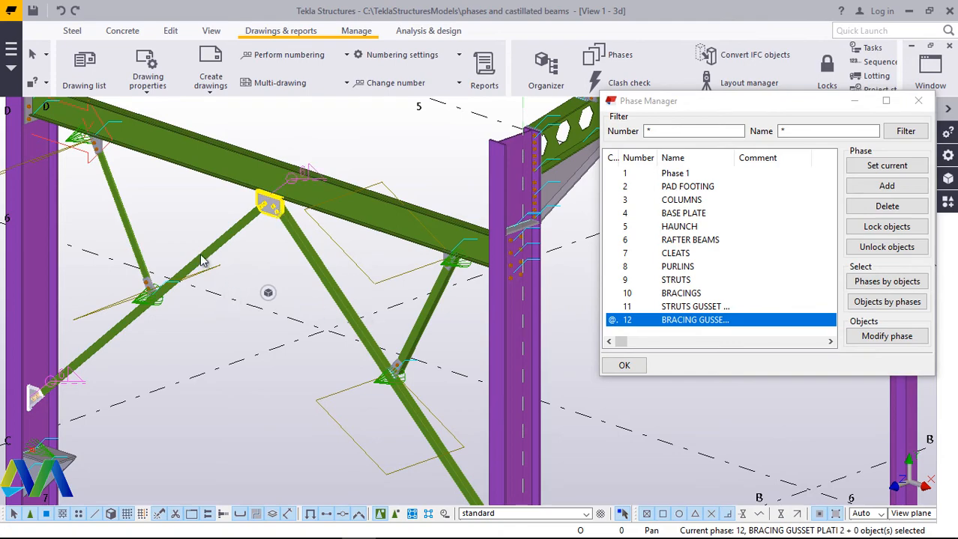
scroll(206, 262, "down", 2)
scroll(378, 405, "down", 4)
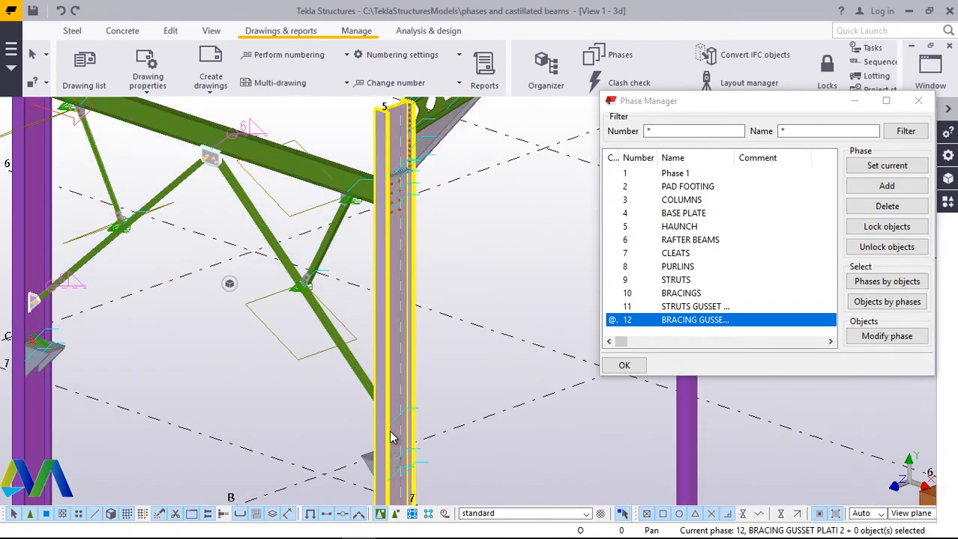
scroll(389, 431, "up", 2)
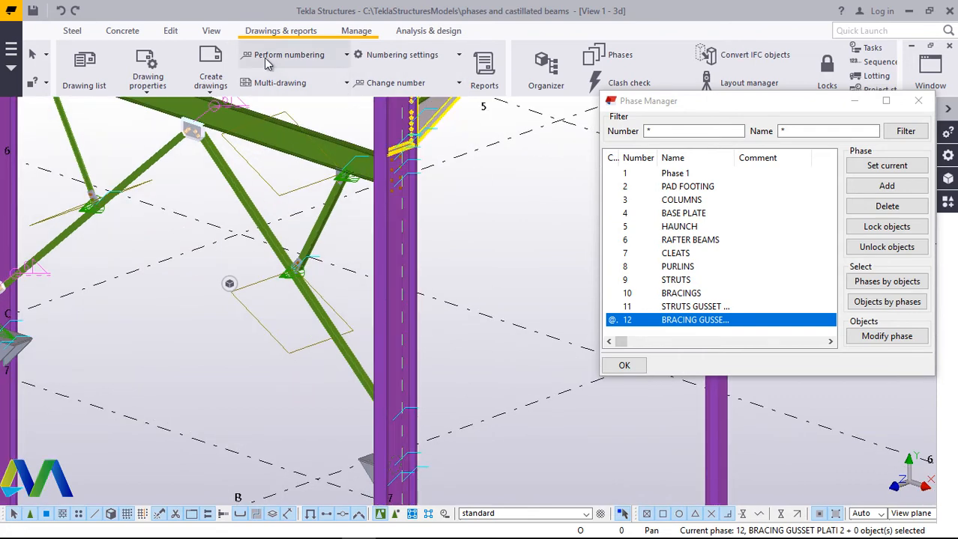
- Rotate the frame to expose the opposite column and reselect the bracing gusset plates at that column and the beam's midspan
left_click(209, 34)
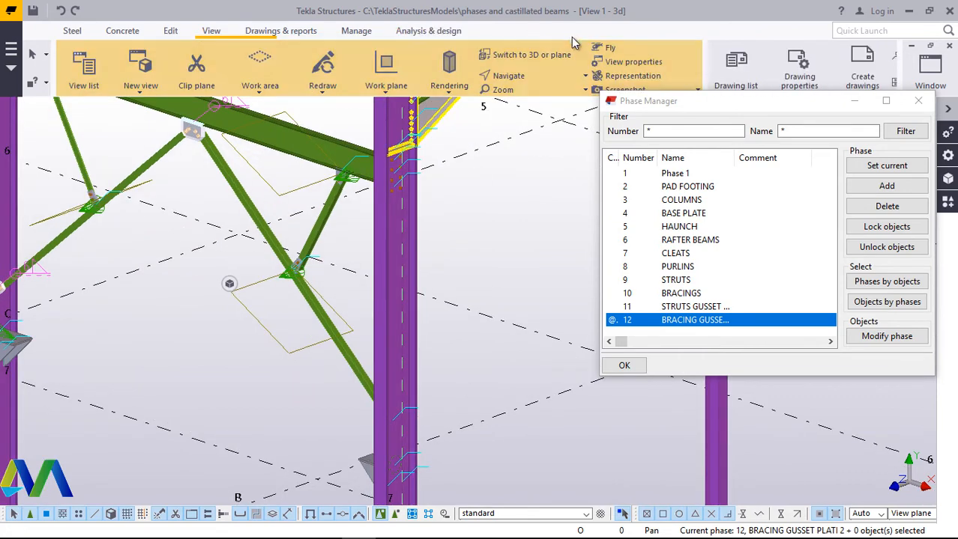
left_click(535, 81)
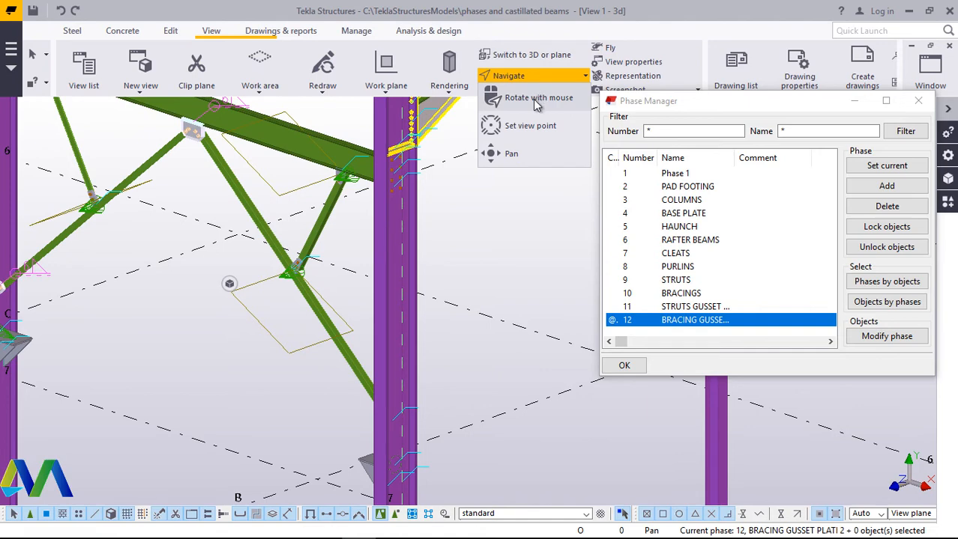
left_click(533, 98)
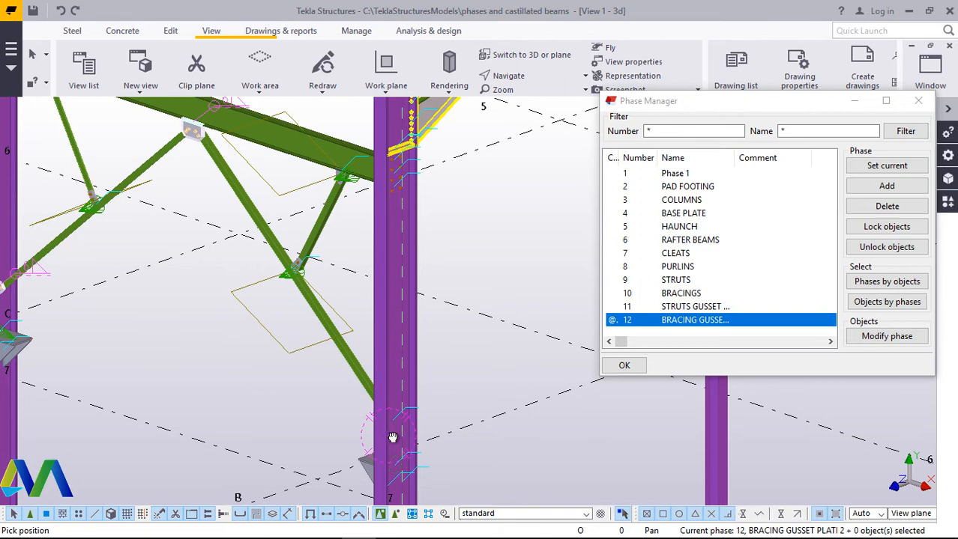
left_click_drag(395, 437, 576, 439)
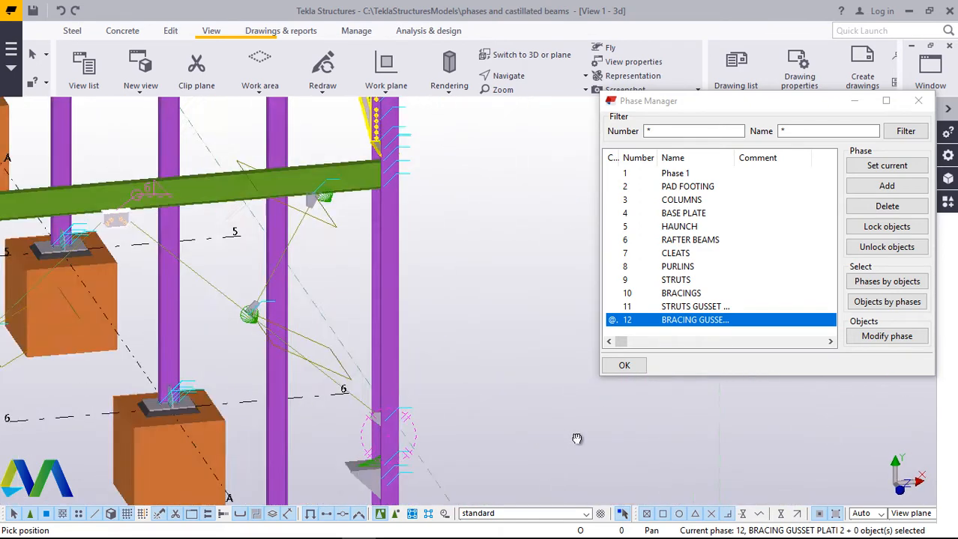
right_click(473, 232)
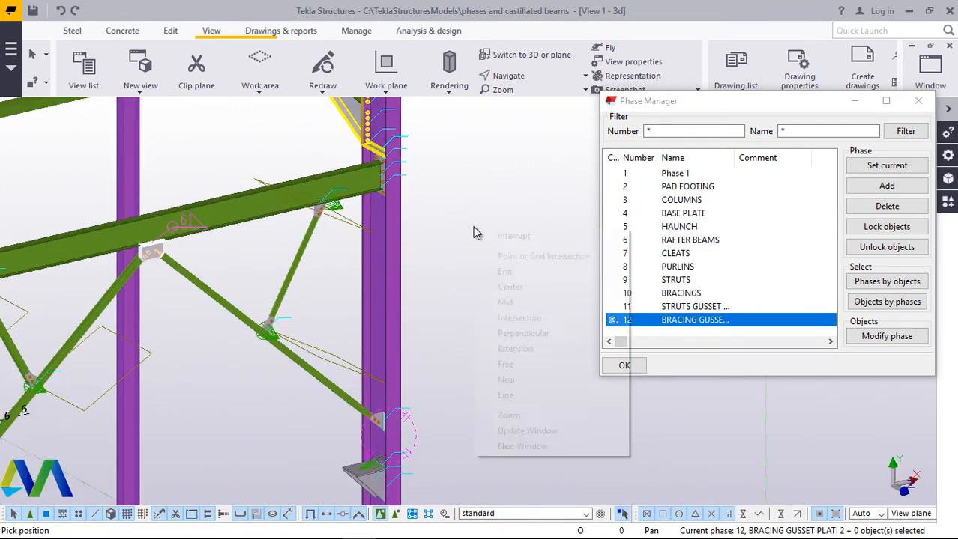
left_click(508, 237)
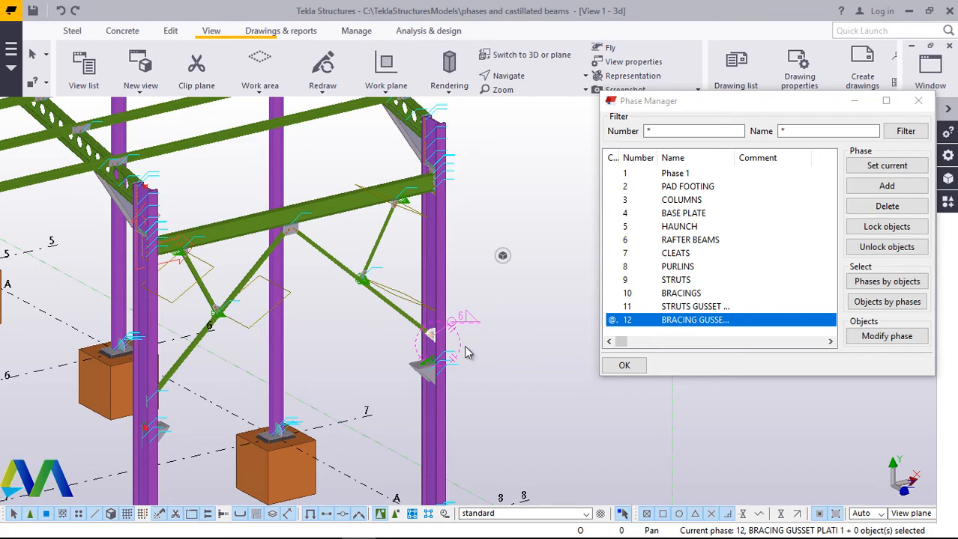
scroll(420, 362, "up", 2)
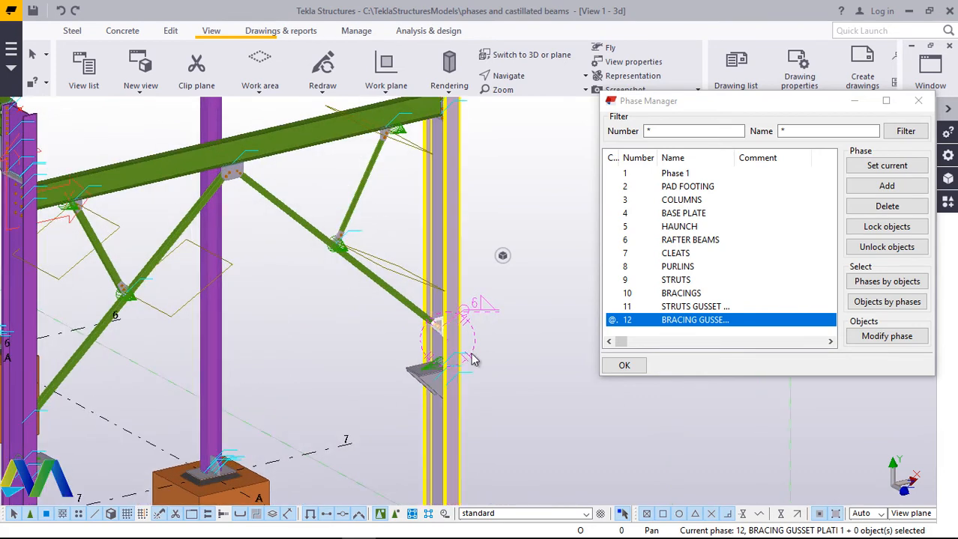
scroll(461, 352, "down", 1)
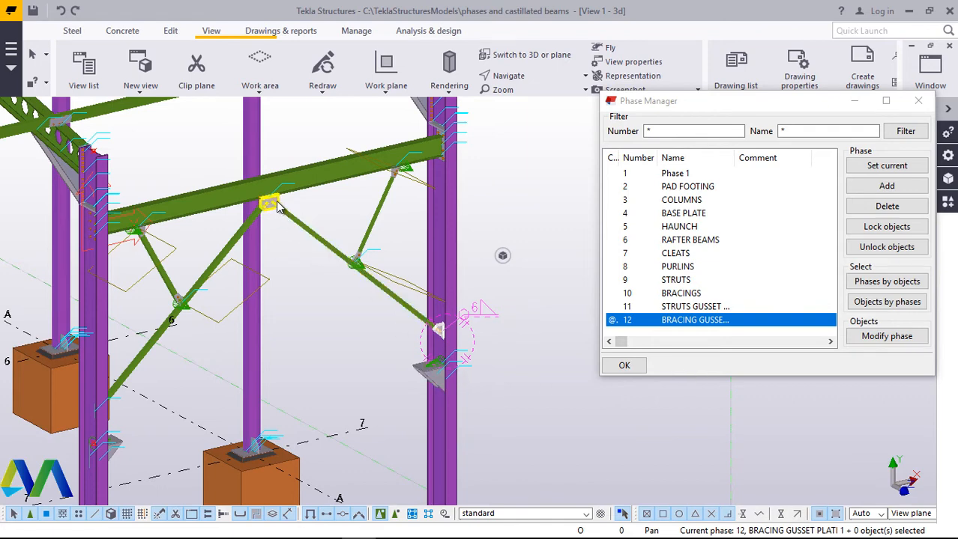
- Set the view point on the other column near the lower bracing connection and rotate the frame to face the braced bay
left_click(524, 78)
left_click(521, 124)
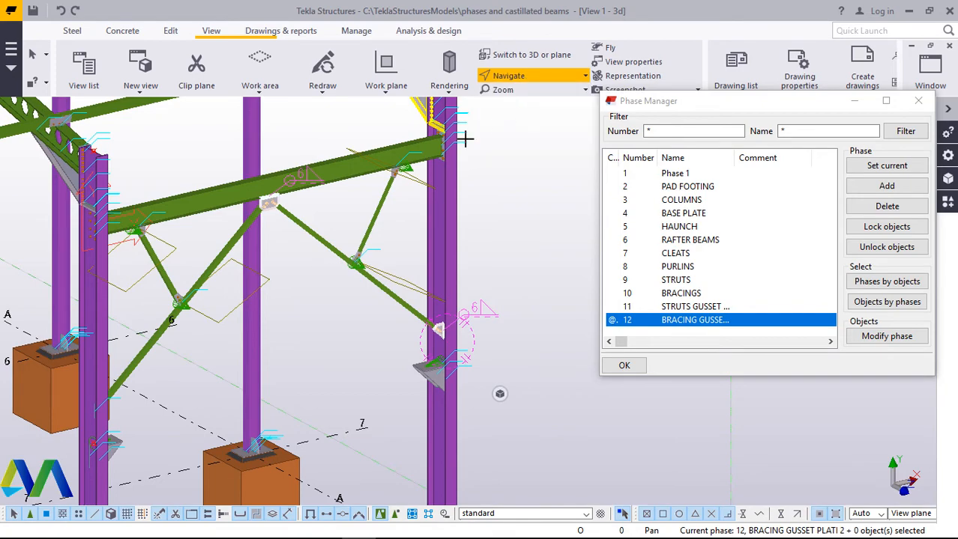
left_click(104, 431)
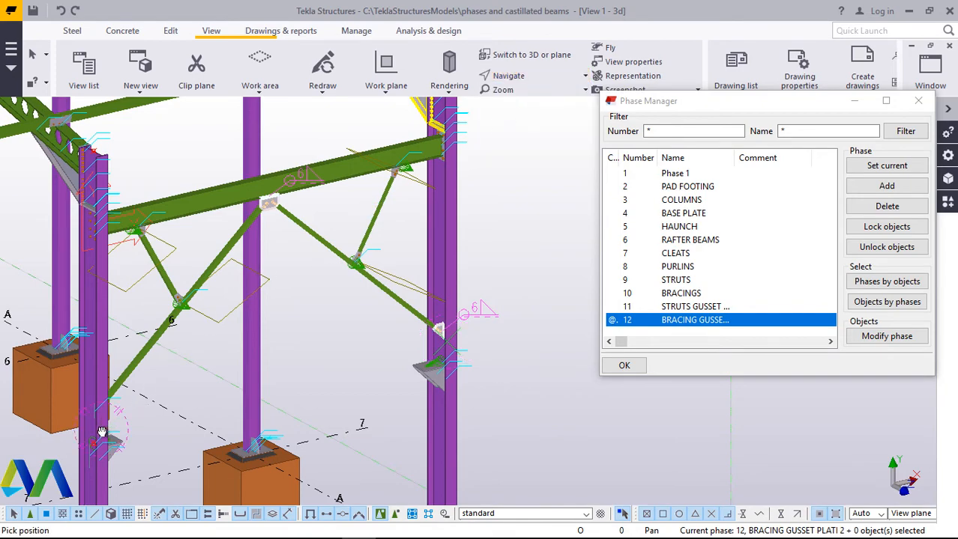
middle_click_drag(102, 432, 17, 415, "ctrl")
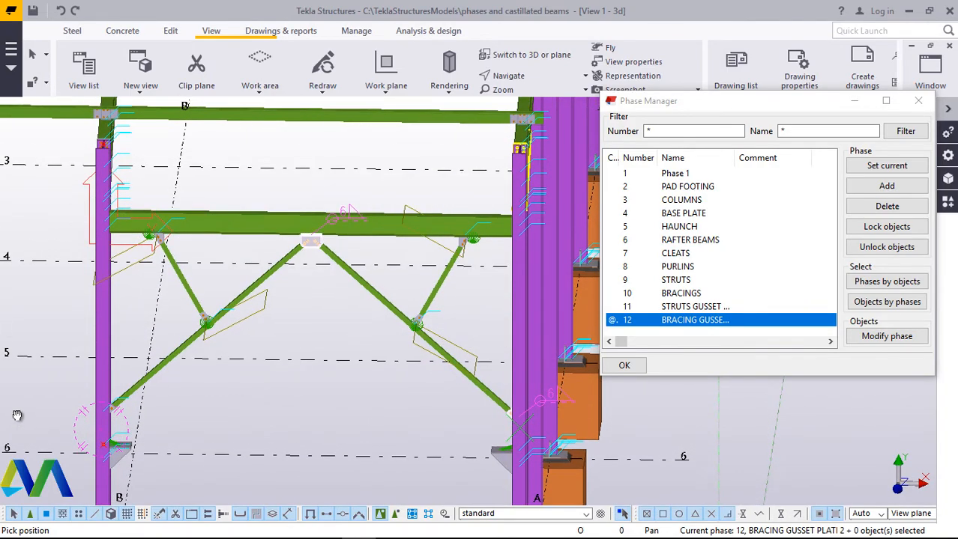
middle_click_drag(111, 411, 78, 414, "ctrl")
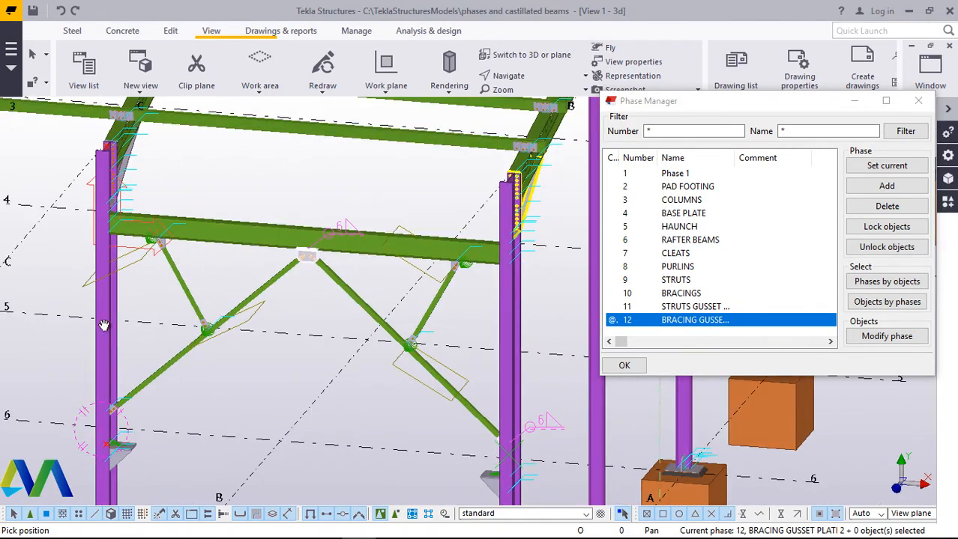
right_click(53, 287)
left_click(75, 293)
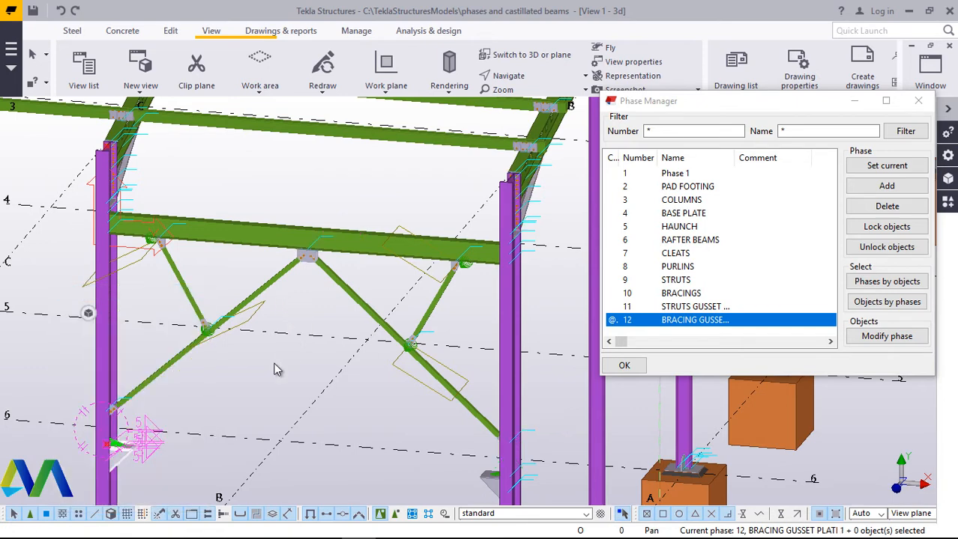
- Recheck the members of the BRACING GUSSET PLATES phase by selecting its objects
middle_click_drag(117, 439, 447, 467, "ctrl")
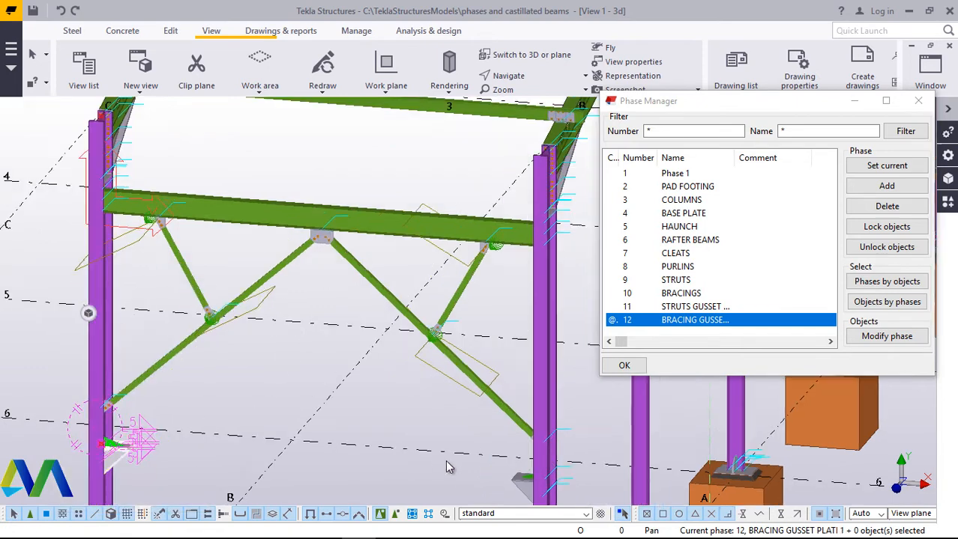
scroll(546, 477, "up", 4)
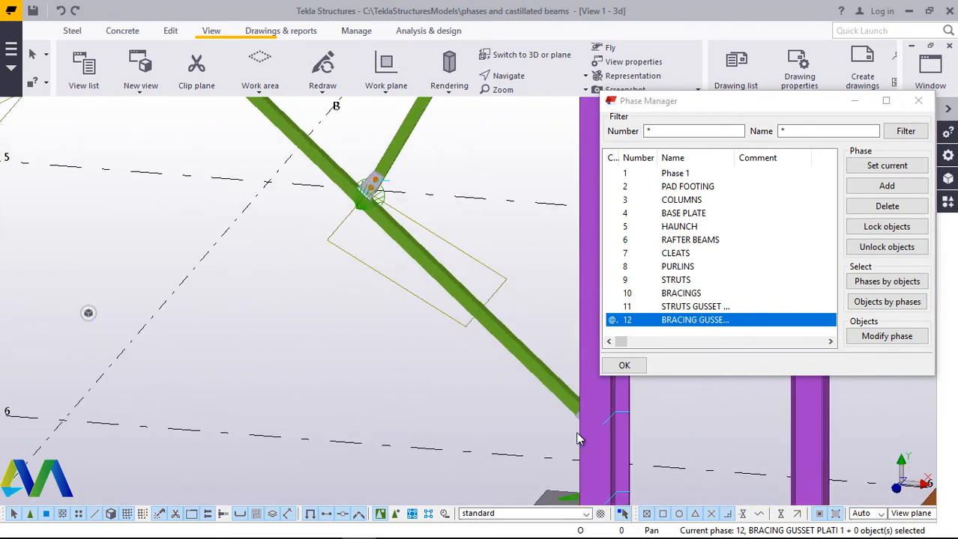
scroll(575, 432, "up", 2)
scroll(577, 414, "up", 1)
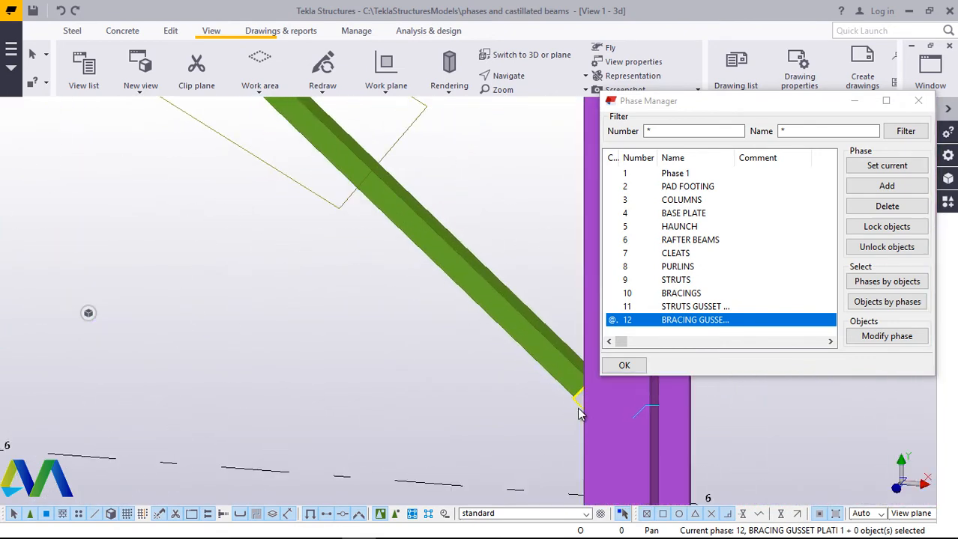
left_click(886, 302)
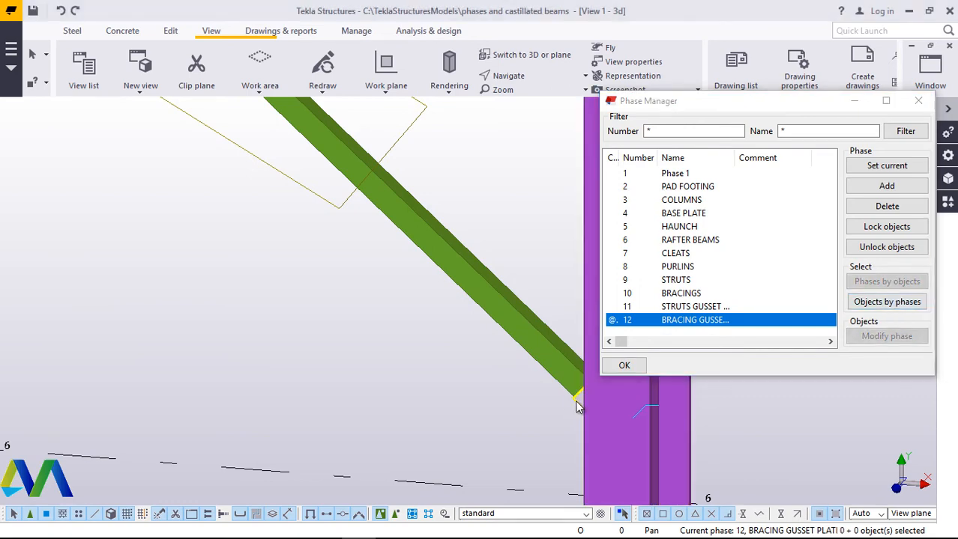
- Assign the three bracing gusset plates, at the two columns and the beam's midspan, to the BRACING GUSSET PLATES phase
scroll(574, 400, "down", 5)
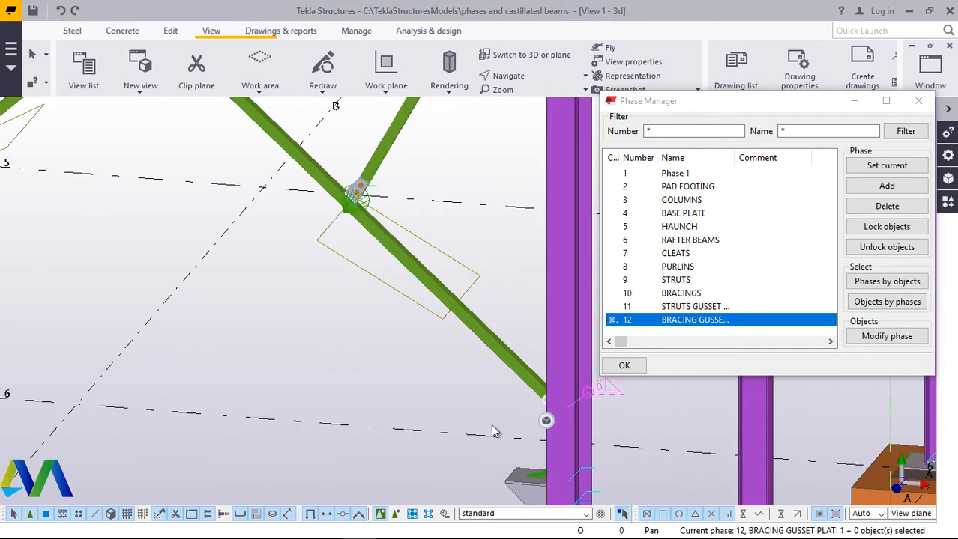
scroll(495, 430, "down", 7)
scroll(248, 343, "up", 4)
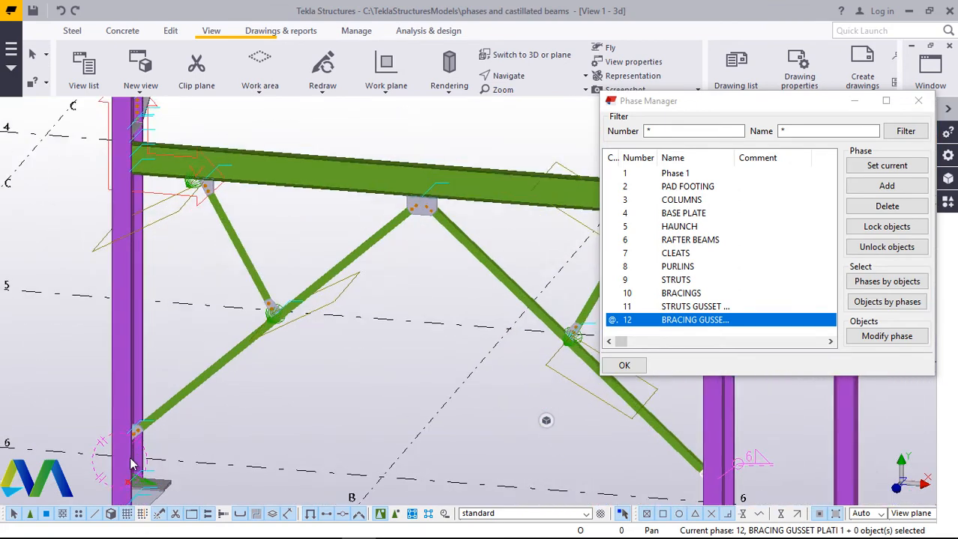
scroll(135, 459, "up", 4)
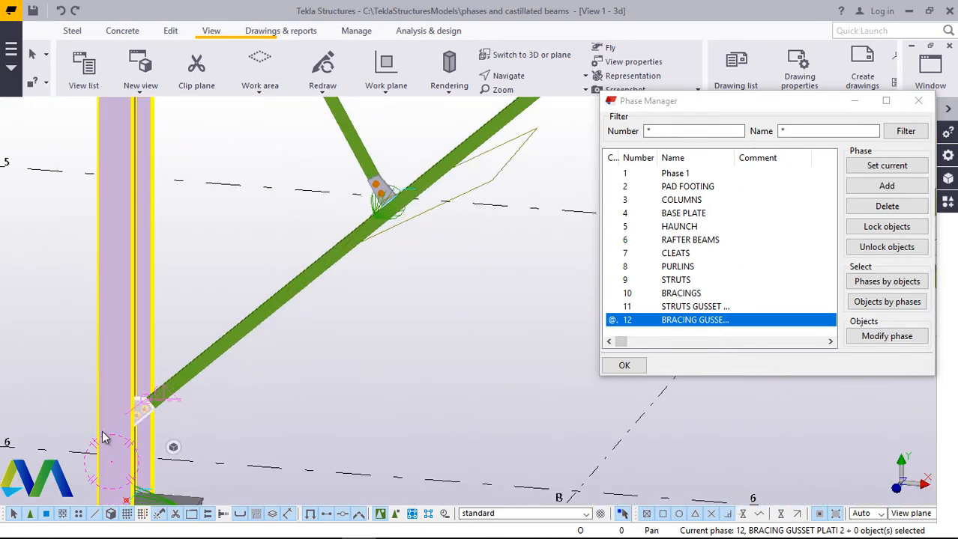
scroll(104, 433, "down", 5)
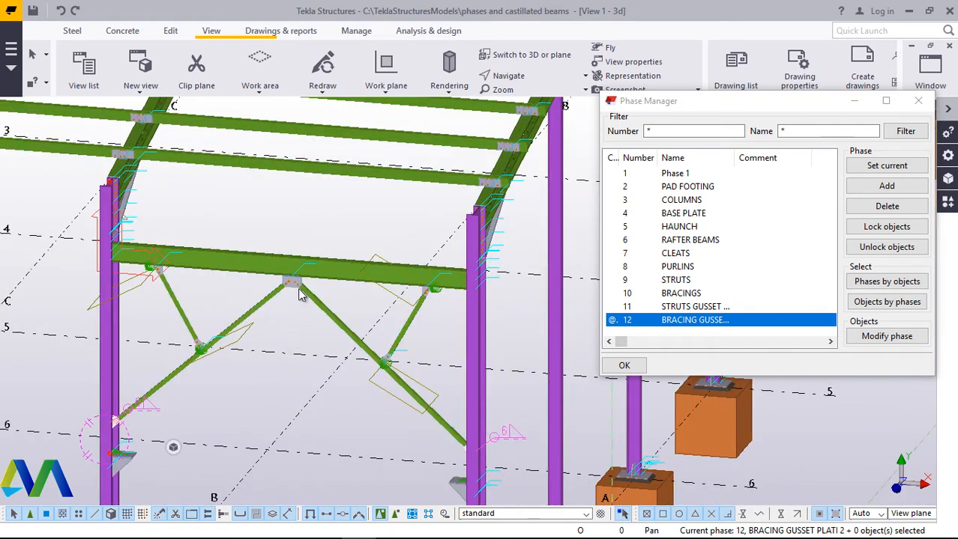
scroll(313, 264, "up", 5)
scroll(313, 264, "up", 3)
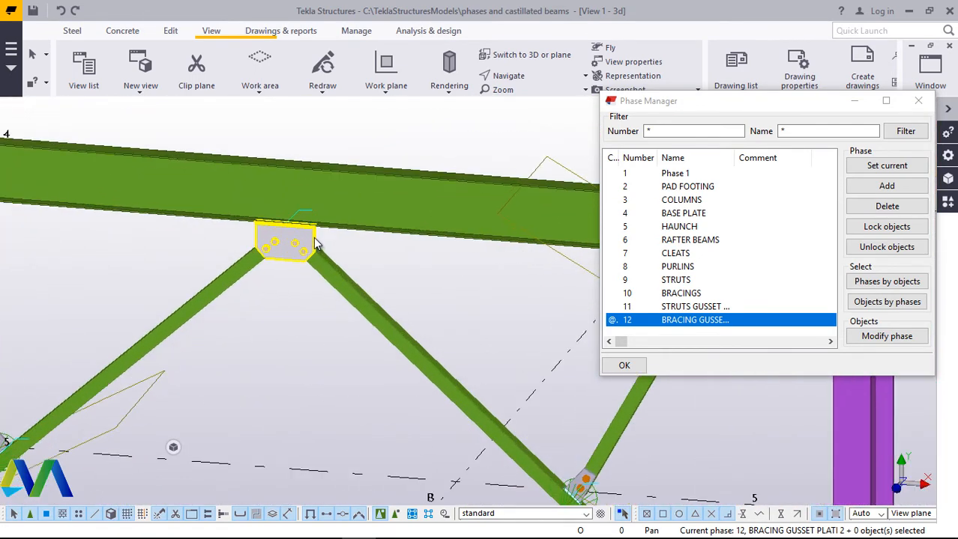
scroll(283, 300, "down", 3)
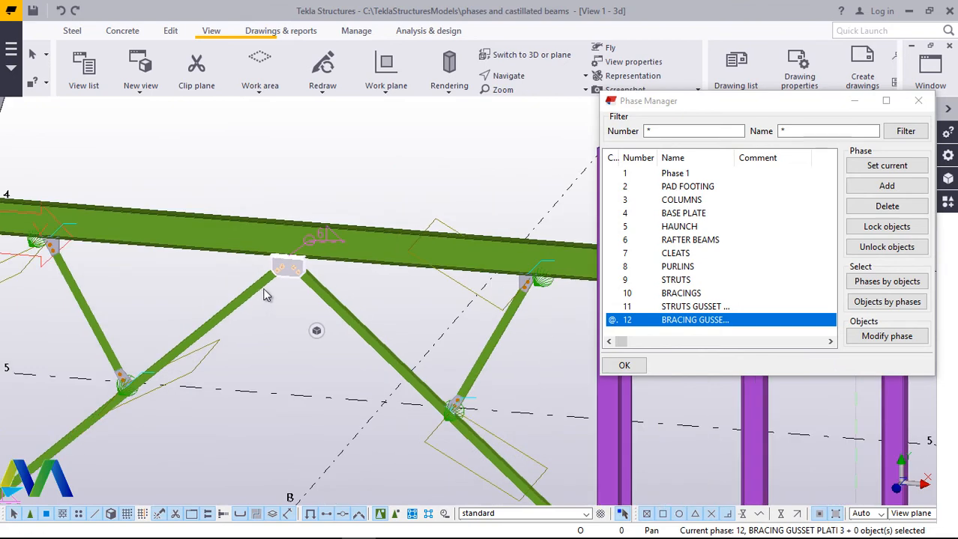
scroll(261, 293, "down", 4)
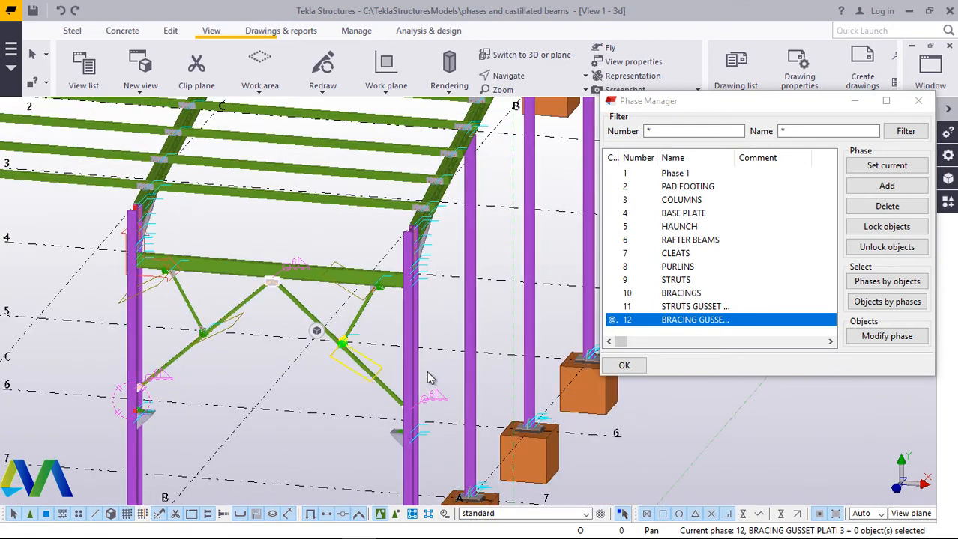
left_click(903, 338)
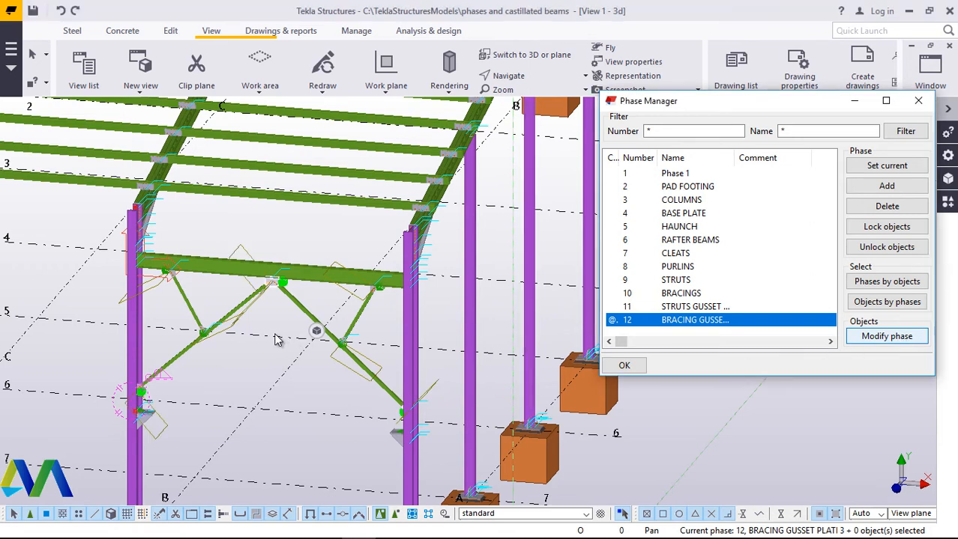
scroll(431, 401, "up", 2)
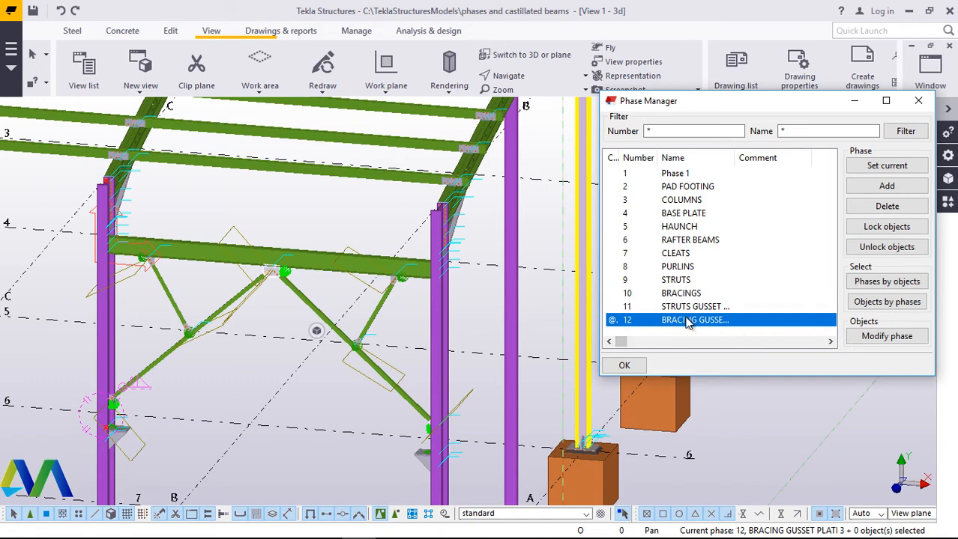
- Add phase number 13, name it STUB PLATES and make it the current phase
left_click(884, 187)
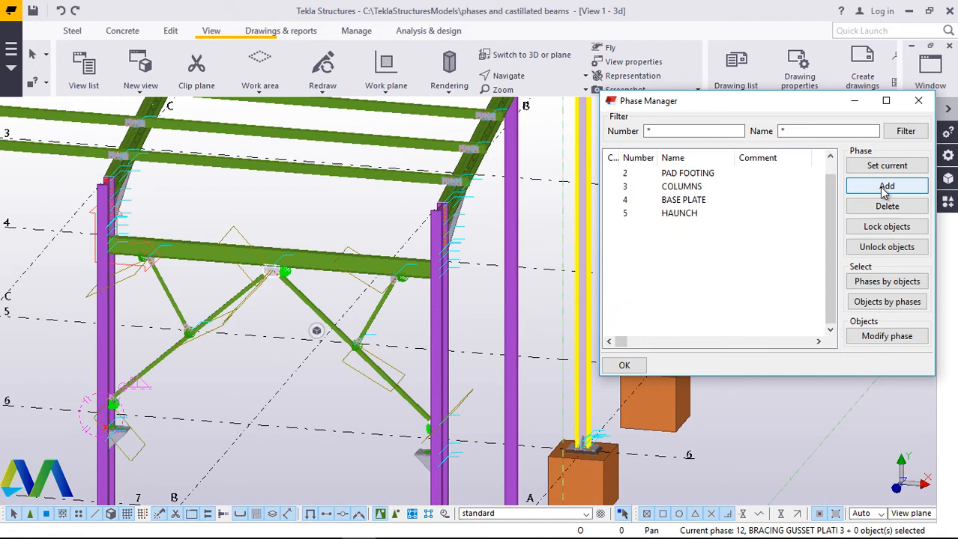
left_click(682, 322)
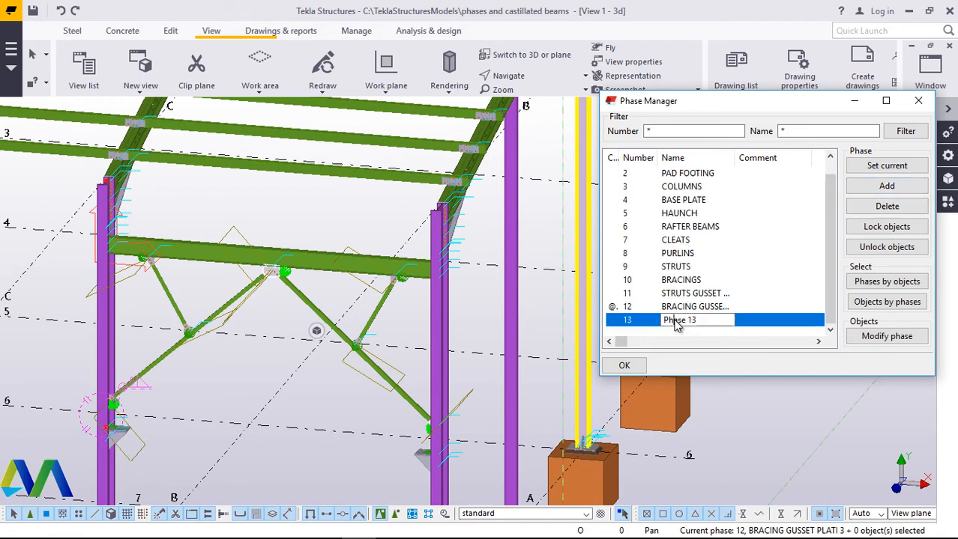
left_click(681, 323)
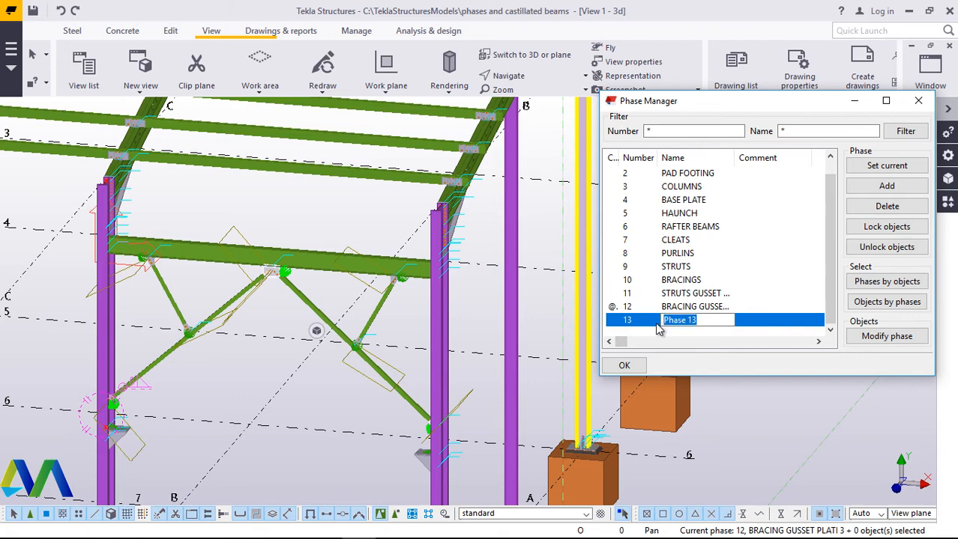
type("STUB PLATES")
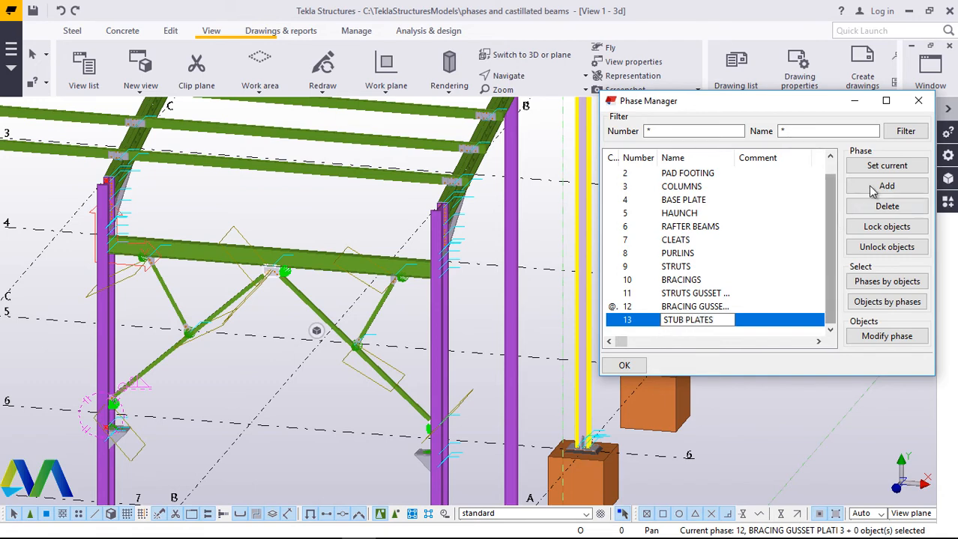
left_click(886, 168)
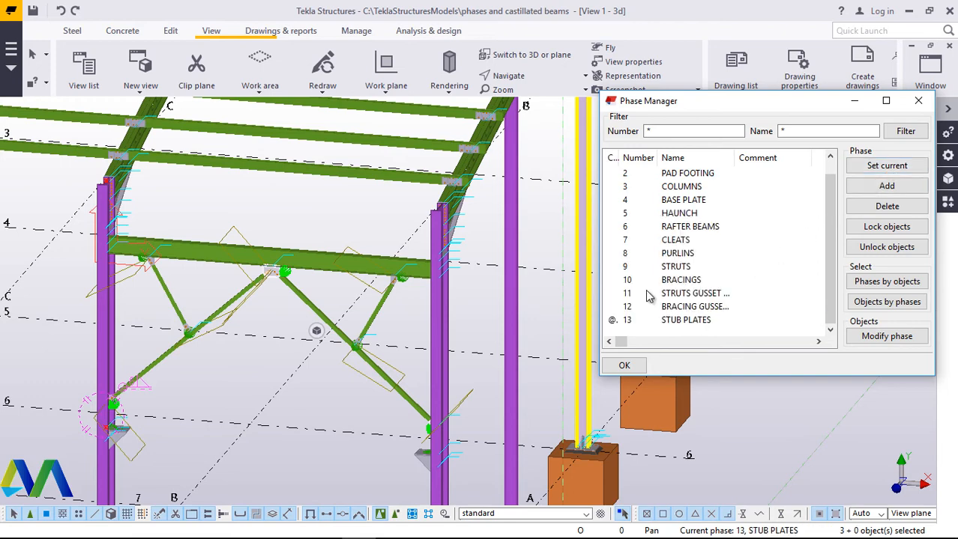
- Assign the two stub plates below the bracing ends on the columns to the STUB PLATES phase and close the phase list
middle_click_drag(307, 250, 243, 382, "ctrl")
scroll(144, 441, "up", 5)
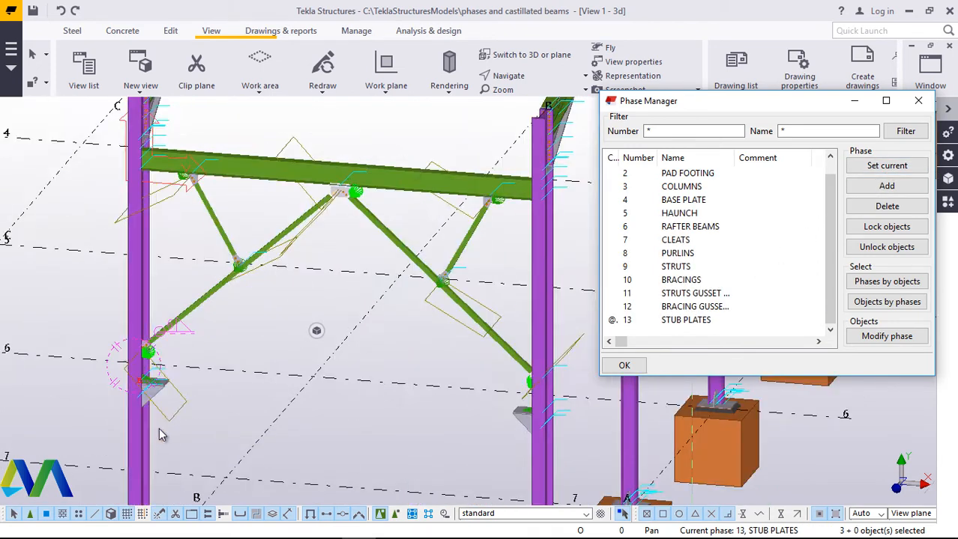
double_click(693, 320)
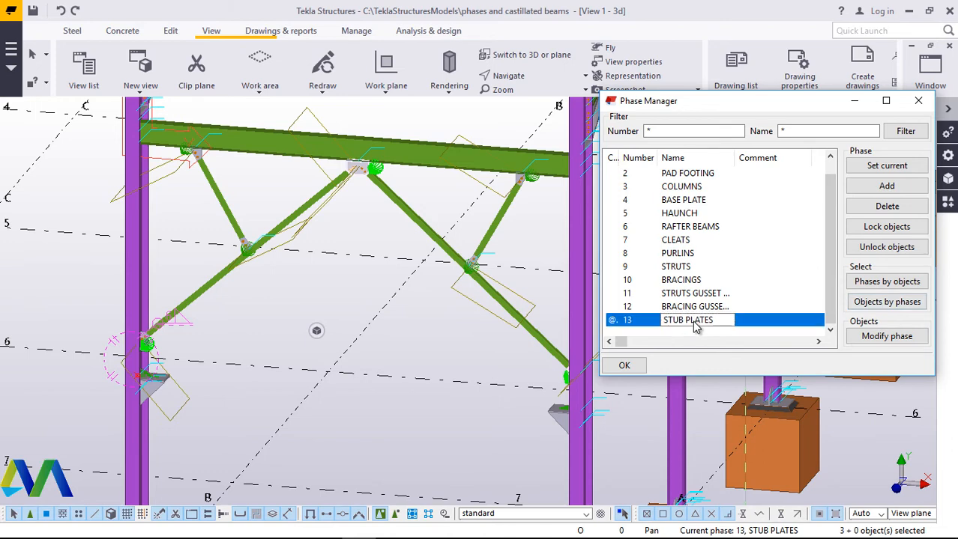
left_click(909, 303)
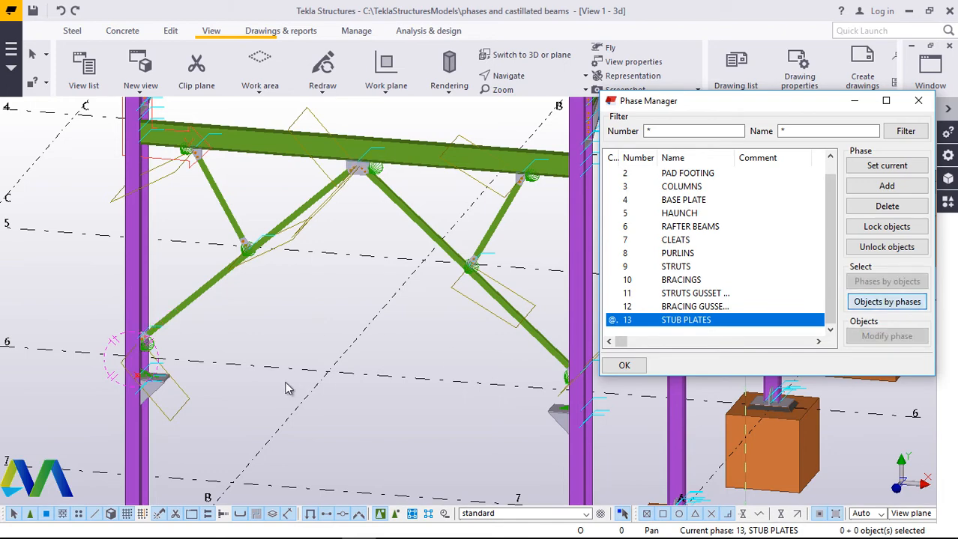
left_click(159, 394)
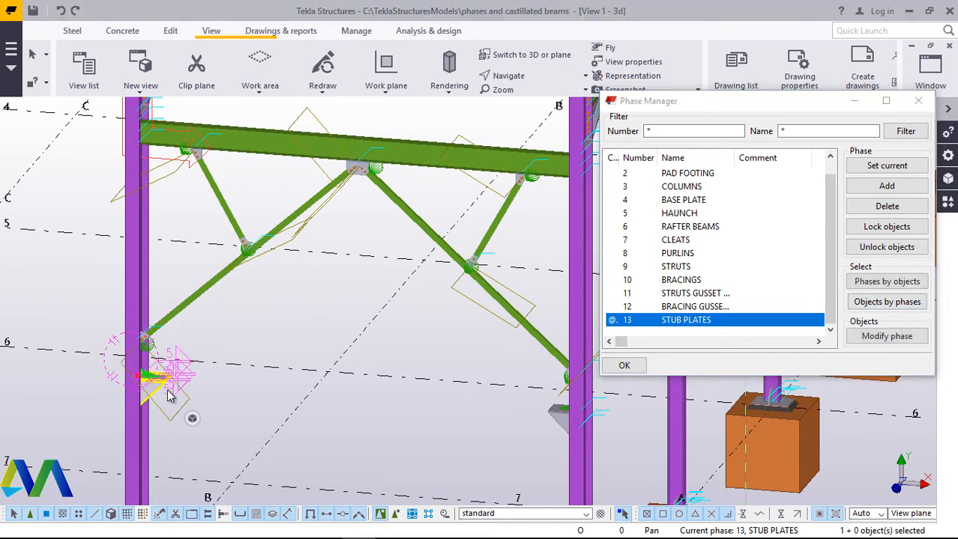
left_click(558, 413, "shift")
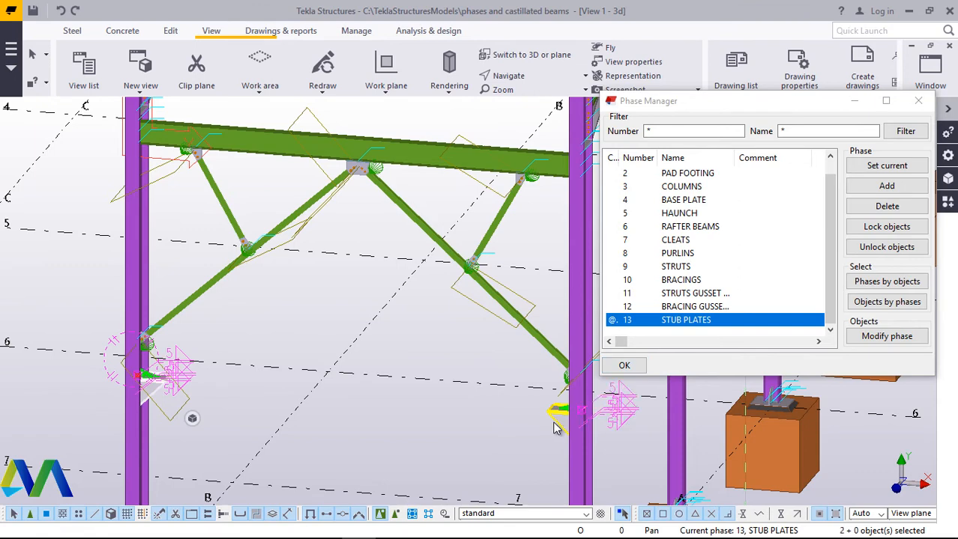
left_click(892, 337)
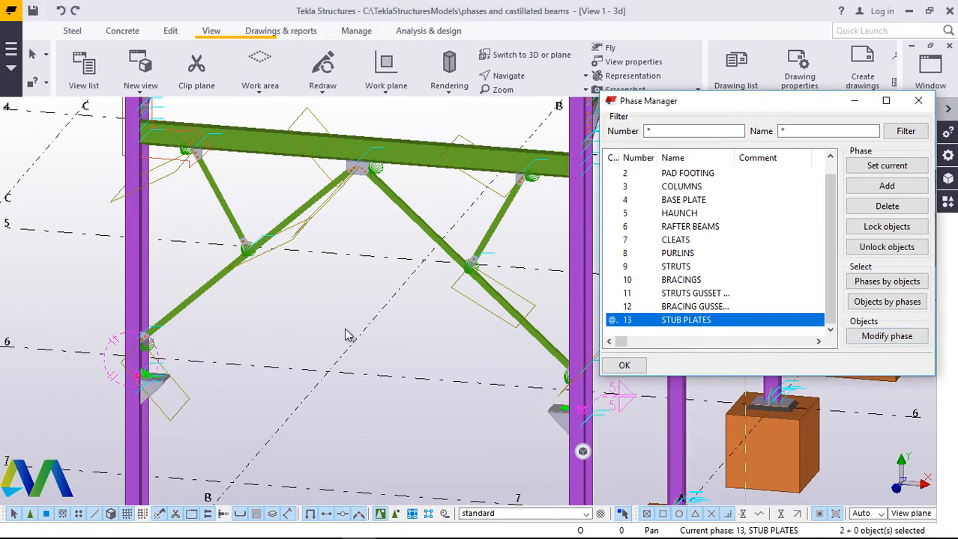
left_click(622, 365)
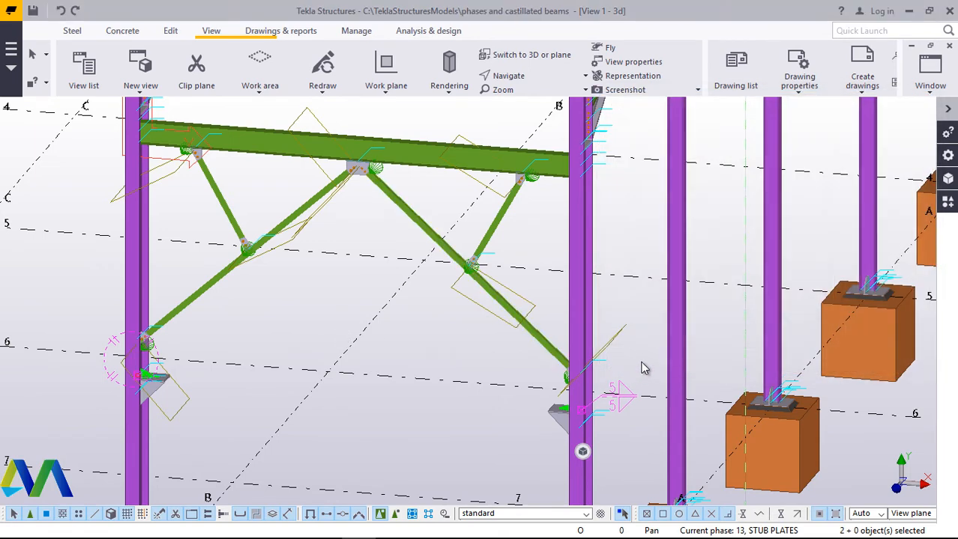
- Check the members of the STUB PLATES phase by selecting its objects, and clear the selection after closing the phase list
left_click(690, 317)
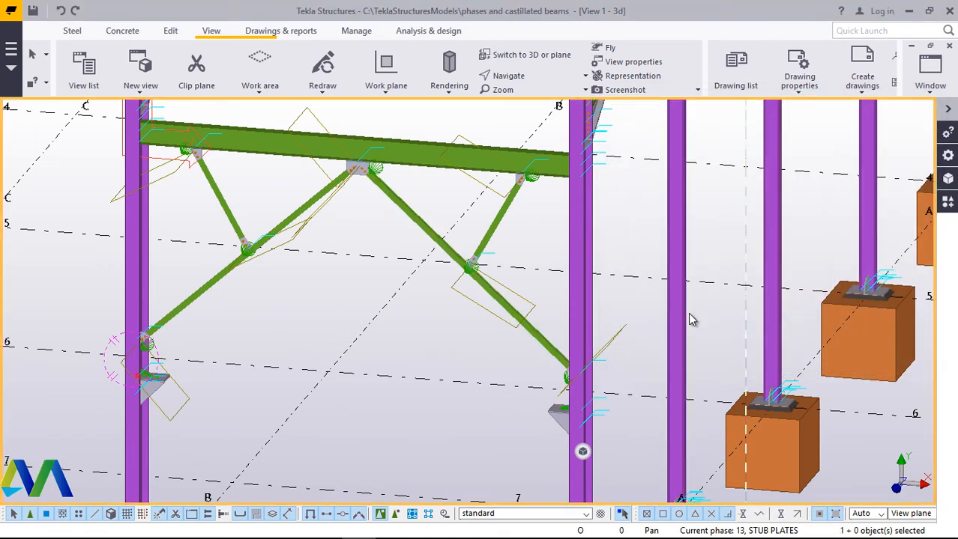
left_click(694, 302)
left_click(286, 33)
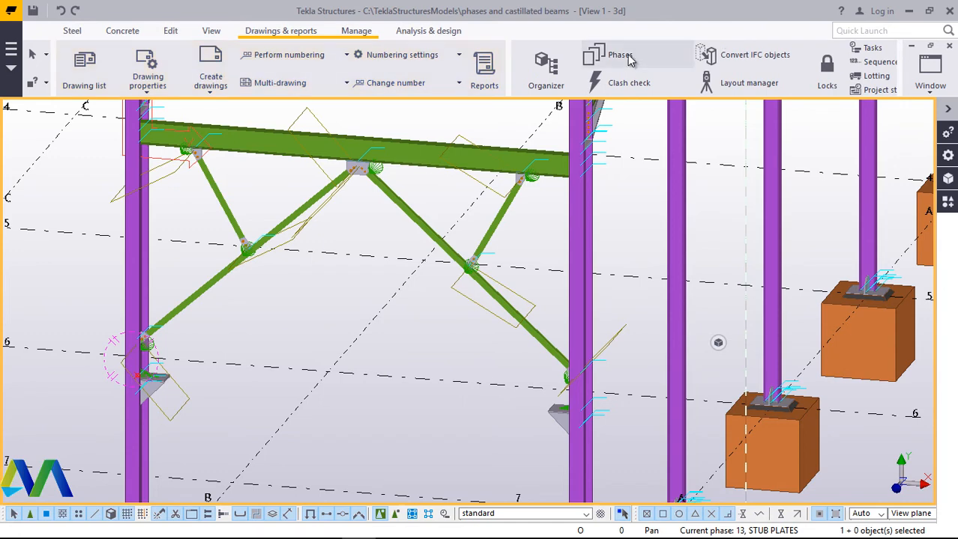
left_click(626, 57)
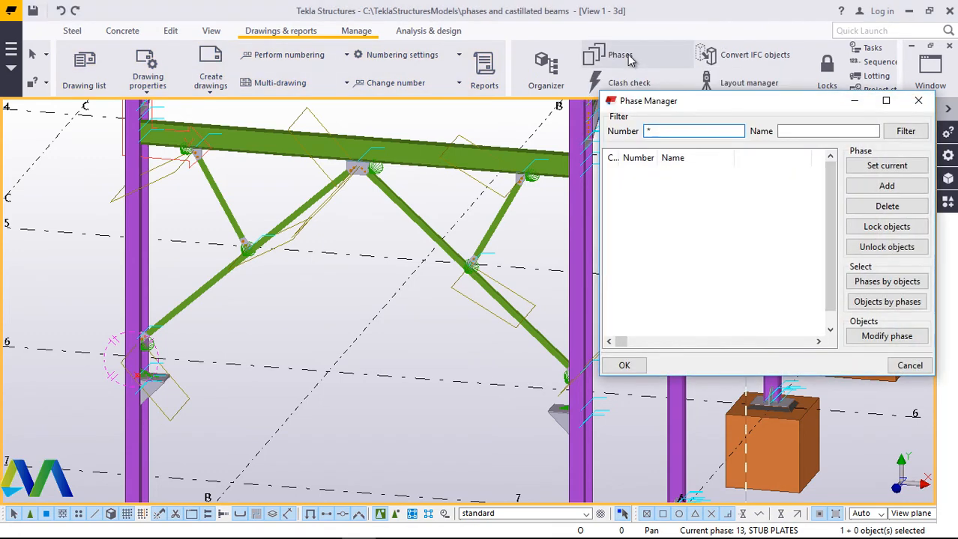
left_click(830, 331)
left_click(697, 321)
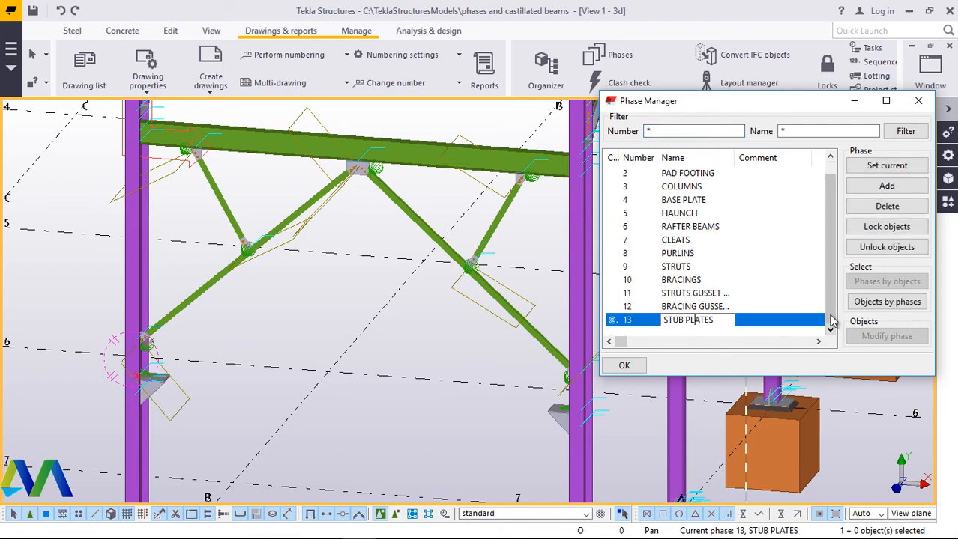
left_click(887, 302)
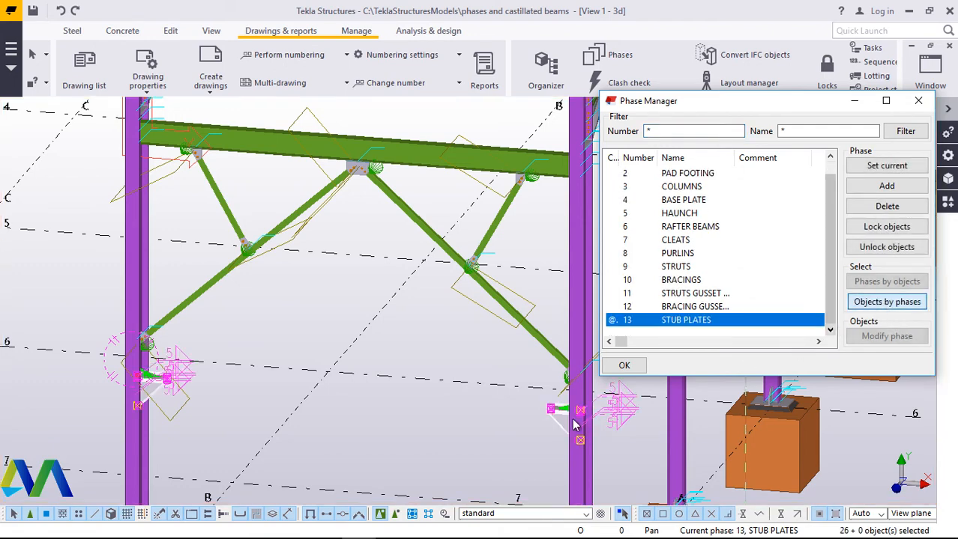
left_click(621, 365)
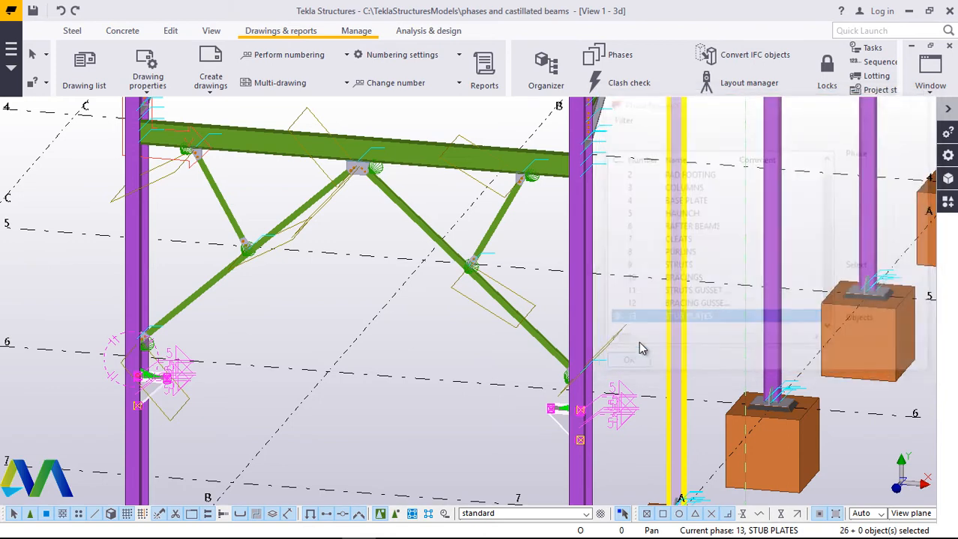
left_click(384, 352)
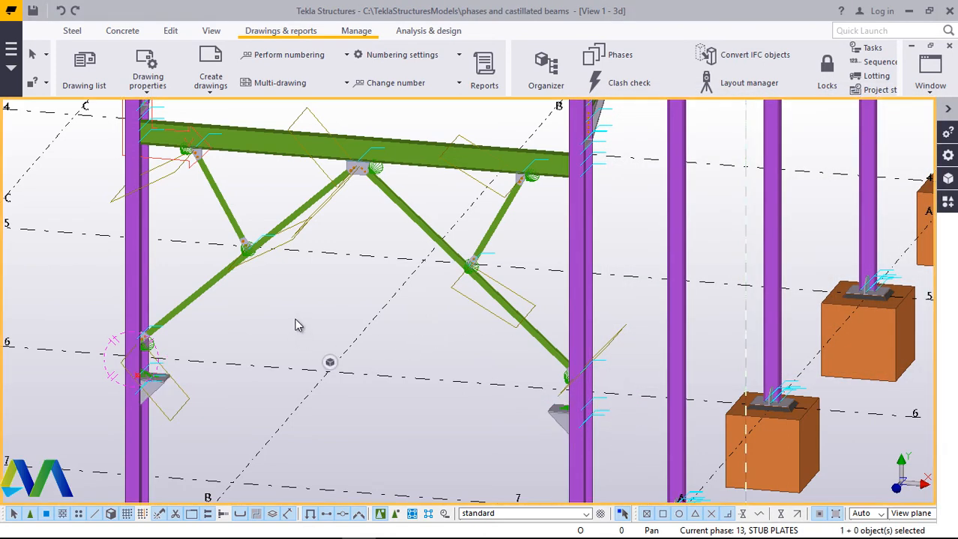
- Select the strut beam, the long and short bracings and their gusset plates under the beam in the braced bay
scroll(312, 309, "down", 5)
scroll(423, 300, "up", 5)
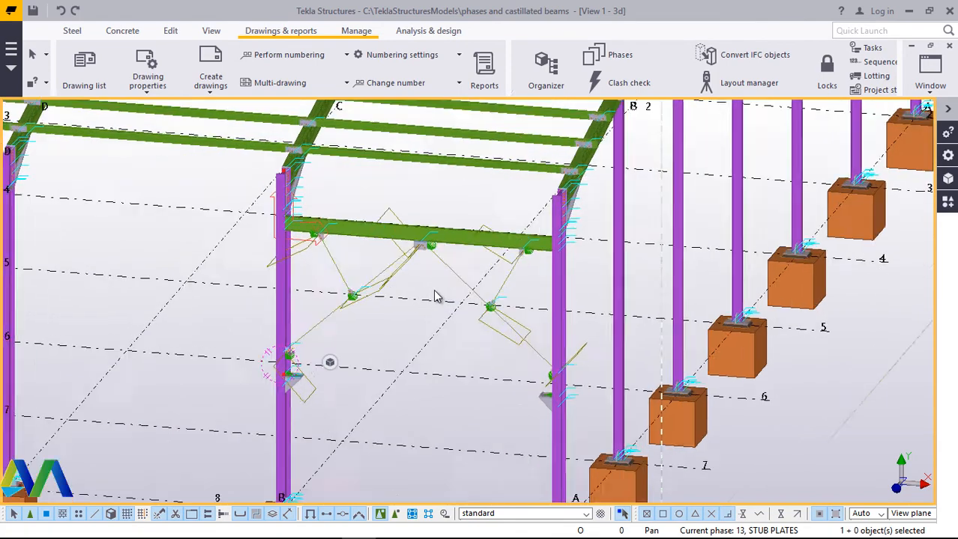
scroll(413, 267, "up", 3)
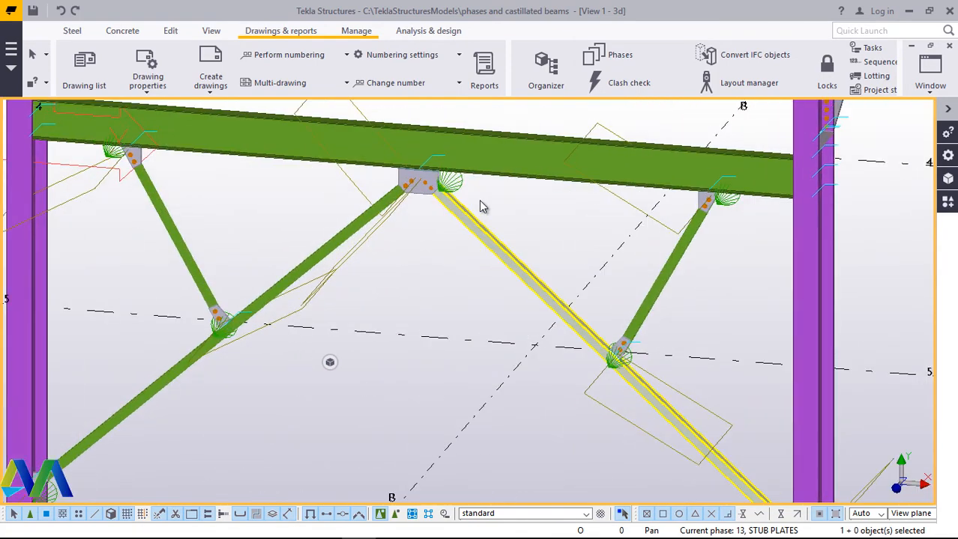
scroll(222, 315, "down", 5)
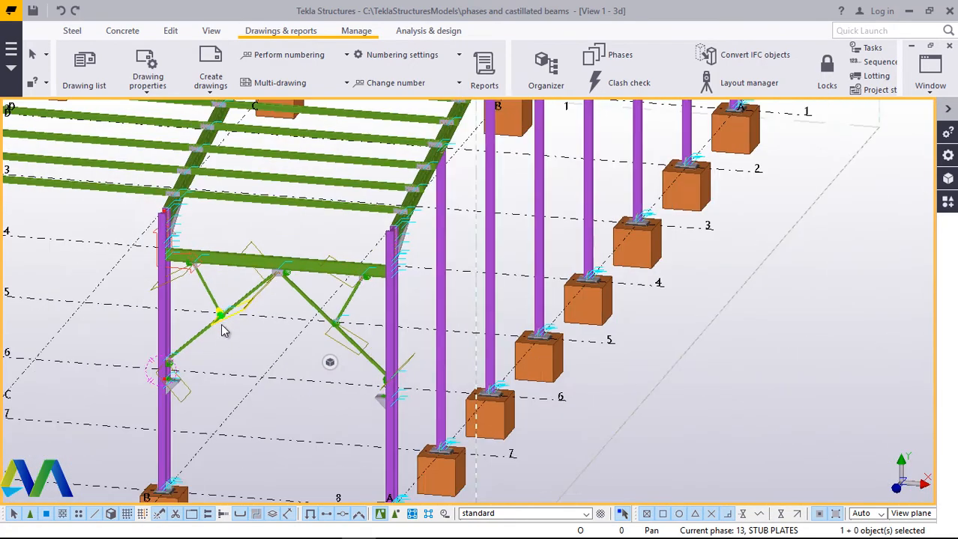
scroll(227, 339, "down", 4)
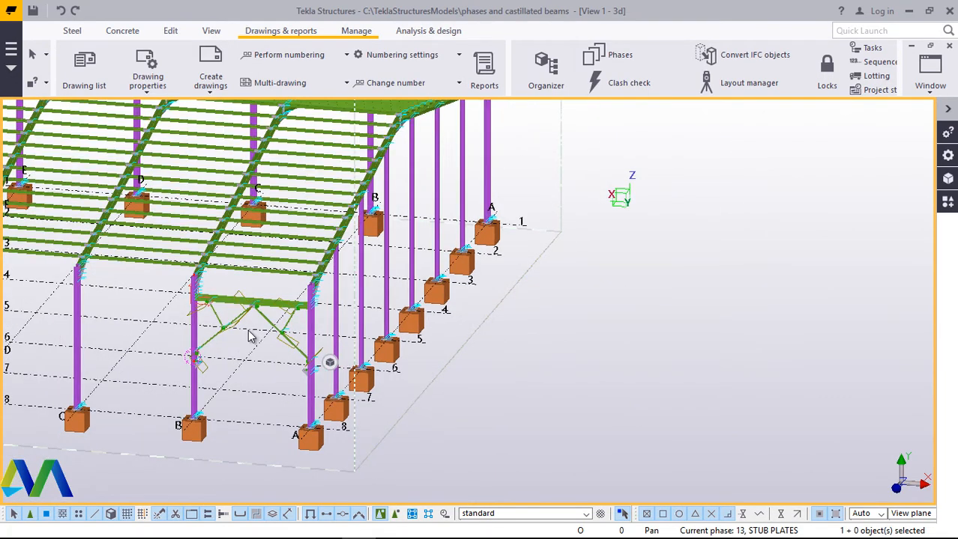
scroll(228, 321, "up", 2)
scroll(228, 321, "up", 3)
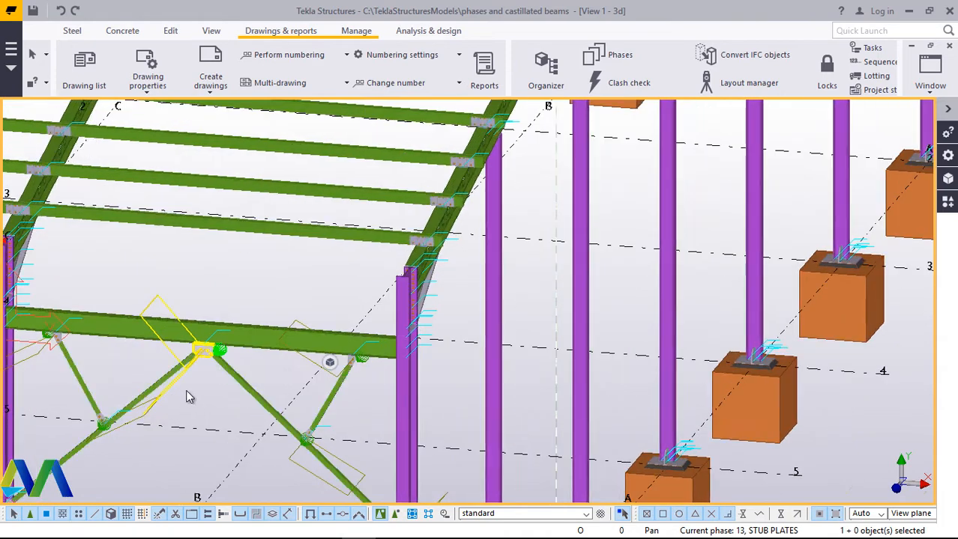
scroll(347, 307, "down", 2)
scroll(210, 347, "up", 3)
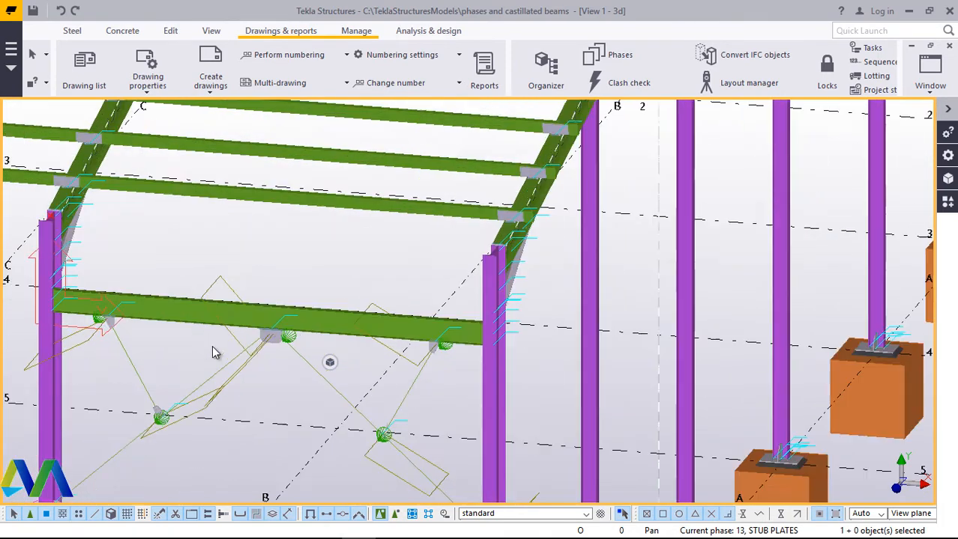
left_click_drag(313, 262, 73, 387)
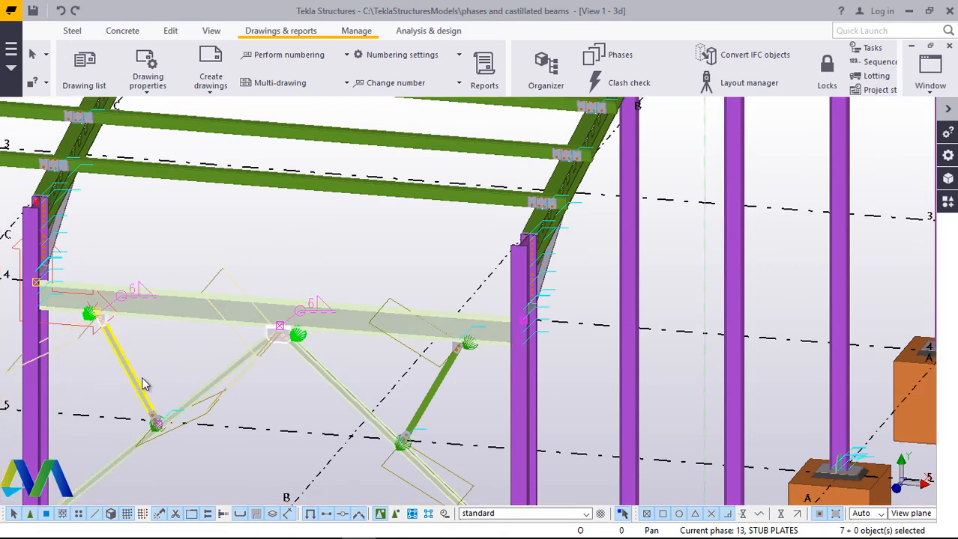
scroll(404, 388, "up", 2)
scroll(517, 401, "up", 2)
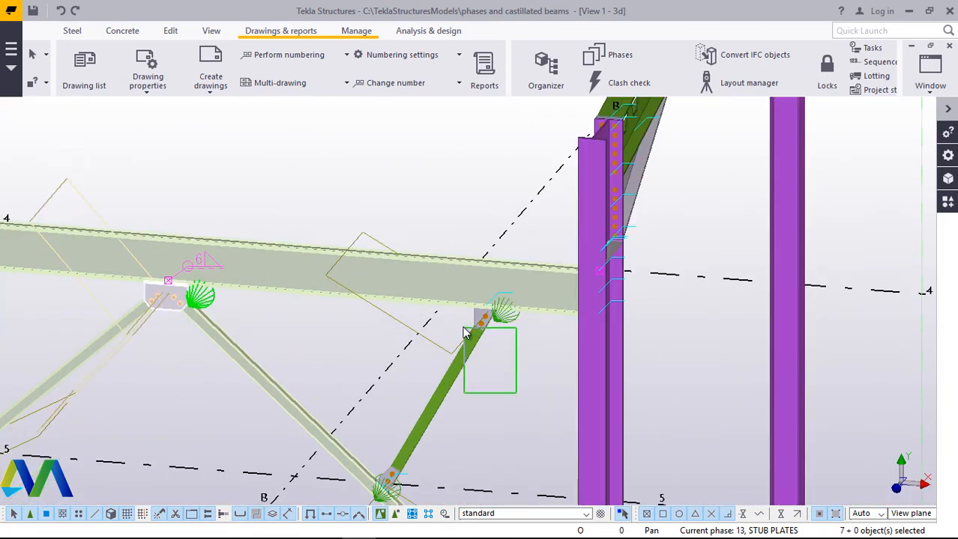
left_click_drag(463, 328, 462, 325, "shift")
scroll(392, 309, "down", 2)
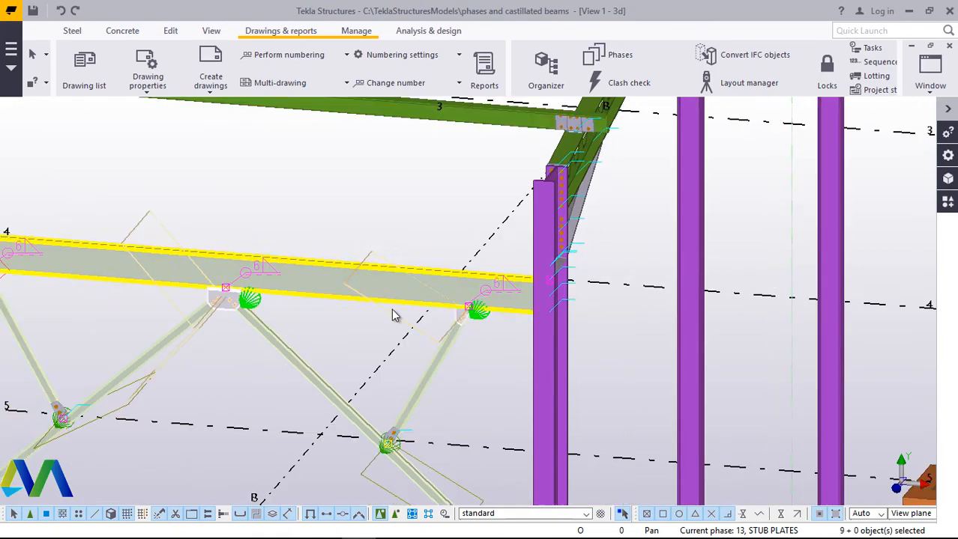
- Add the stub plates on both columns of the braced bay to the current selection
scroll(392, 315, "down", 2)
scroll(382, 356, "down", 2)
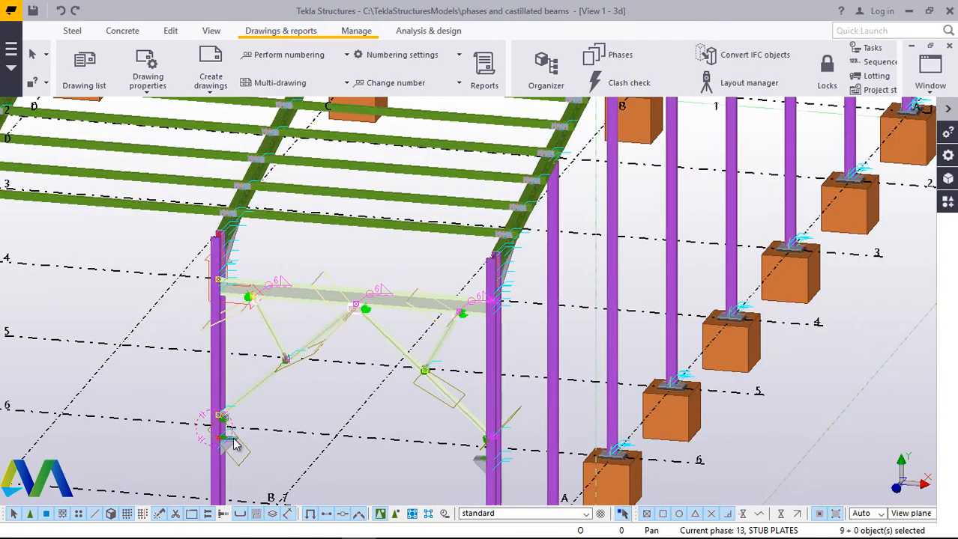
scroll(231, 448, "up", 5)
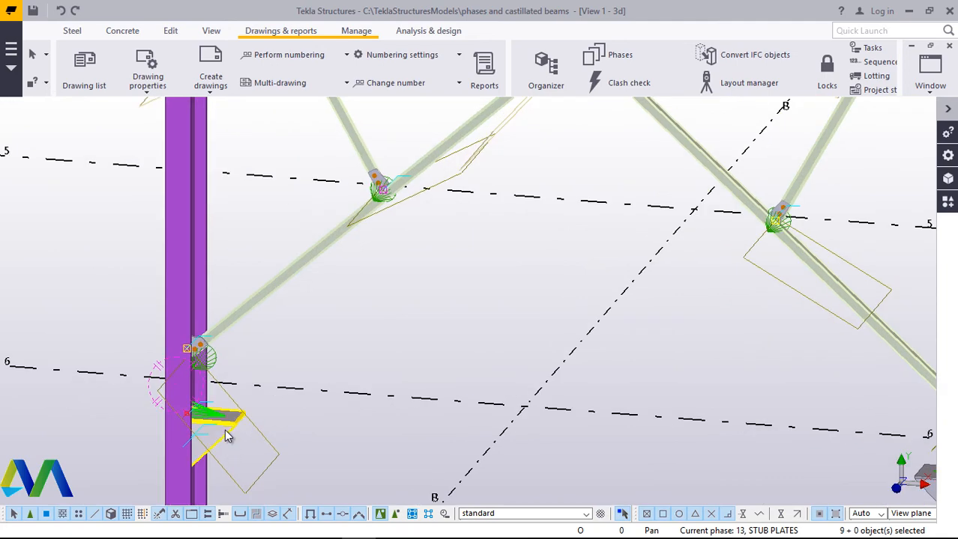
left_click(225, 429, "shift")
scroll(292, 316, "down", 3)
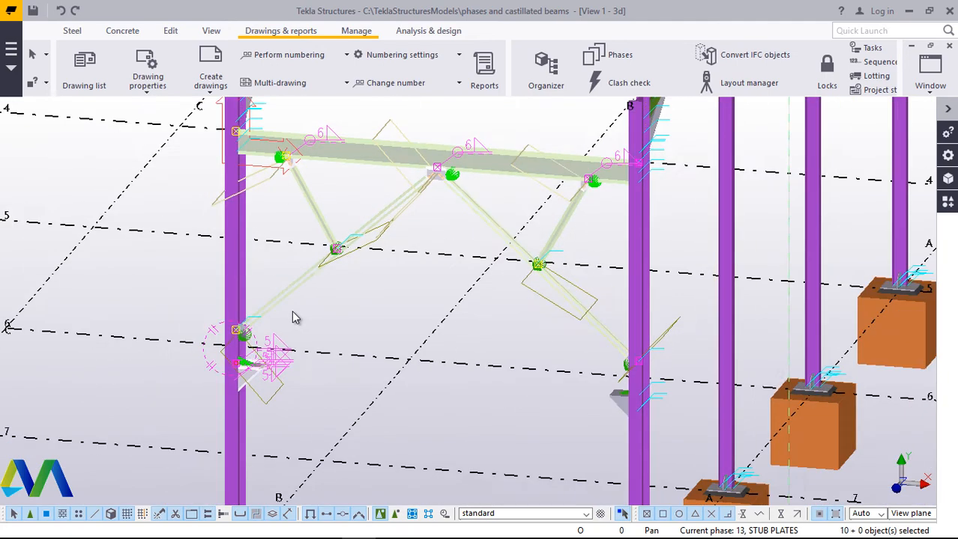
scroll(584, 405, "up", 5)
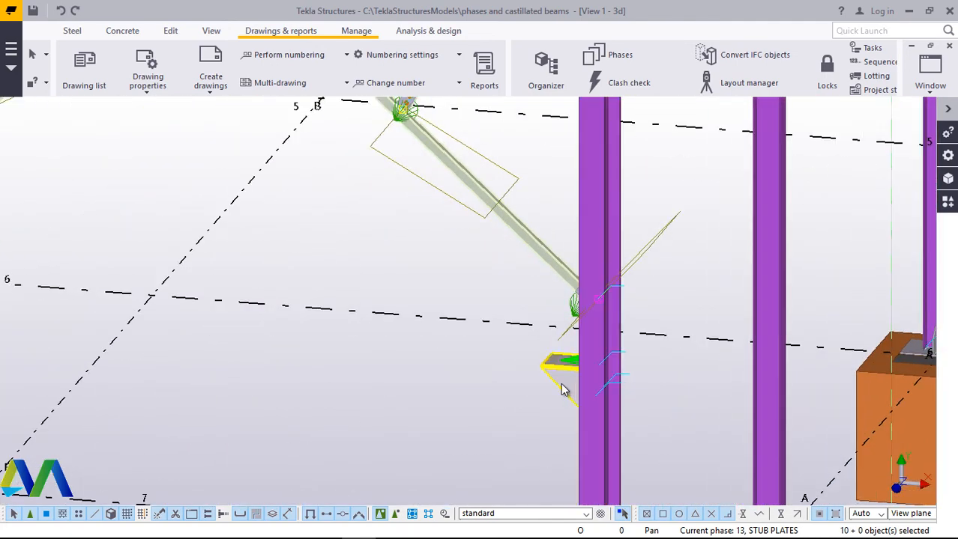
left_click(547, 391, "shift")
- Copy the selected strut, bracing and stub-plate assembly from the end of grid line 8 to the end of grid line 1
right_click(298, 374)
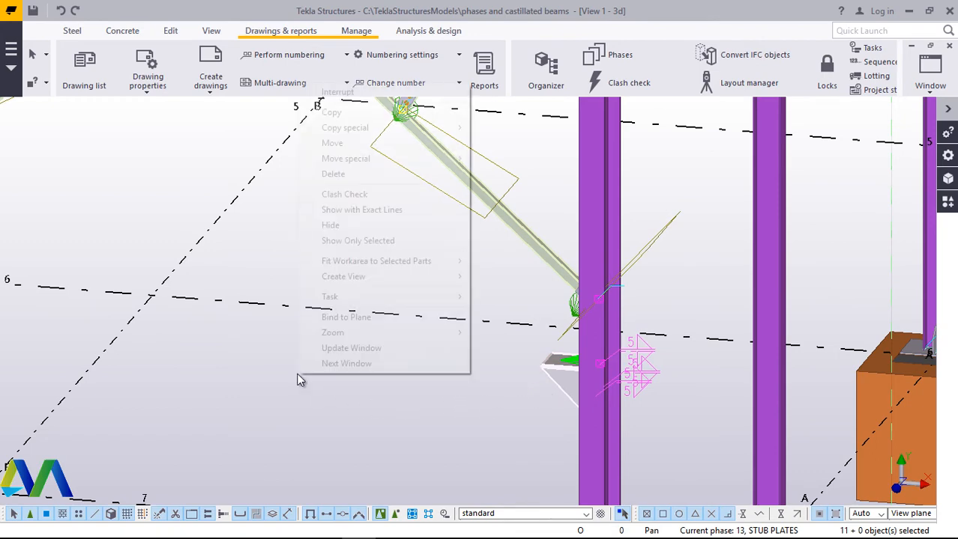
left_click(332, 112)
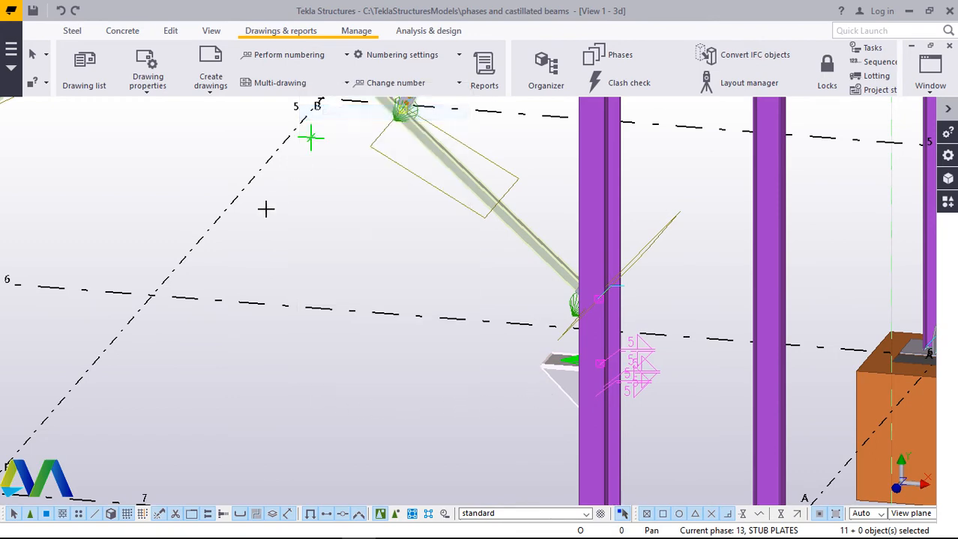
scroll(248, 249, "down", 3)
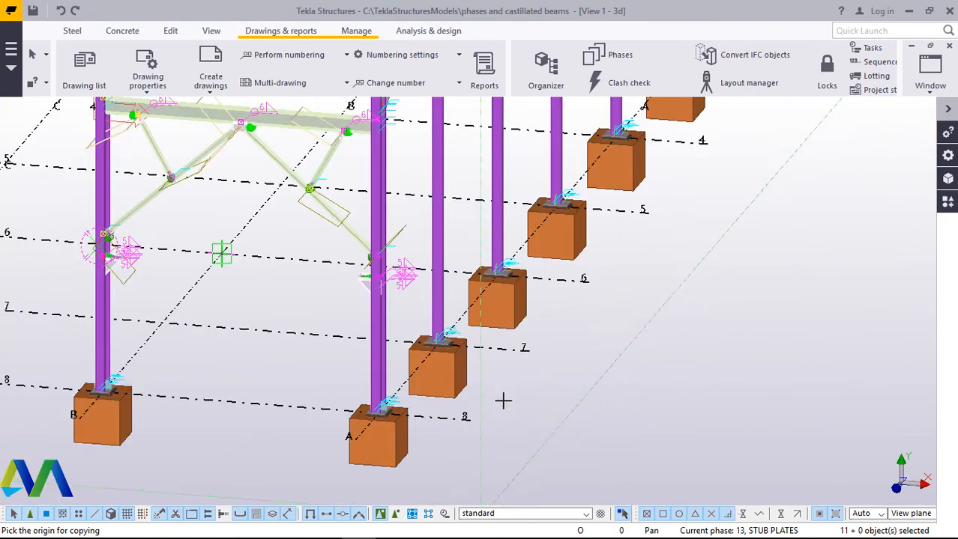
middle_click_drag(448, 433, 401, 399)
scroll(399, 383, "up", 3)
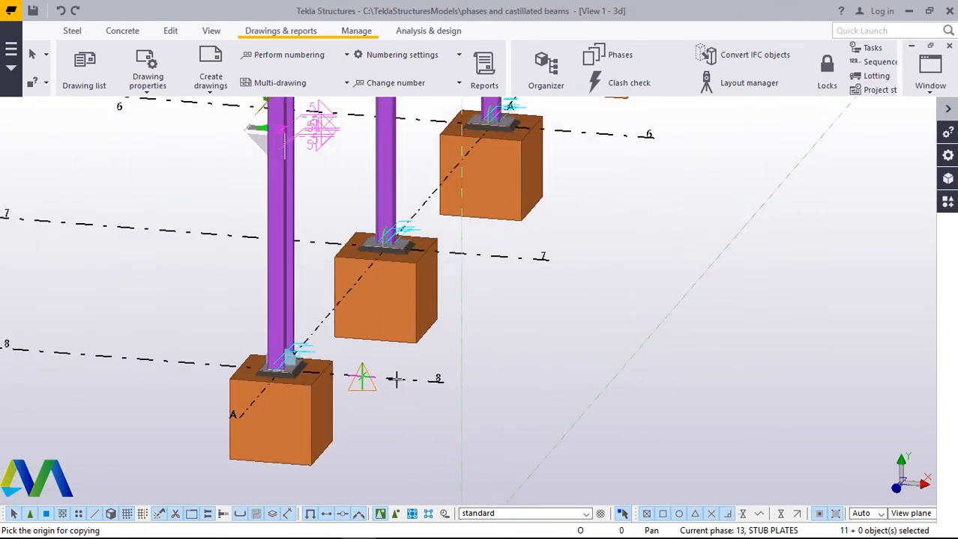
scroll(566, 417, "down", 5)
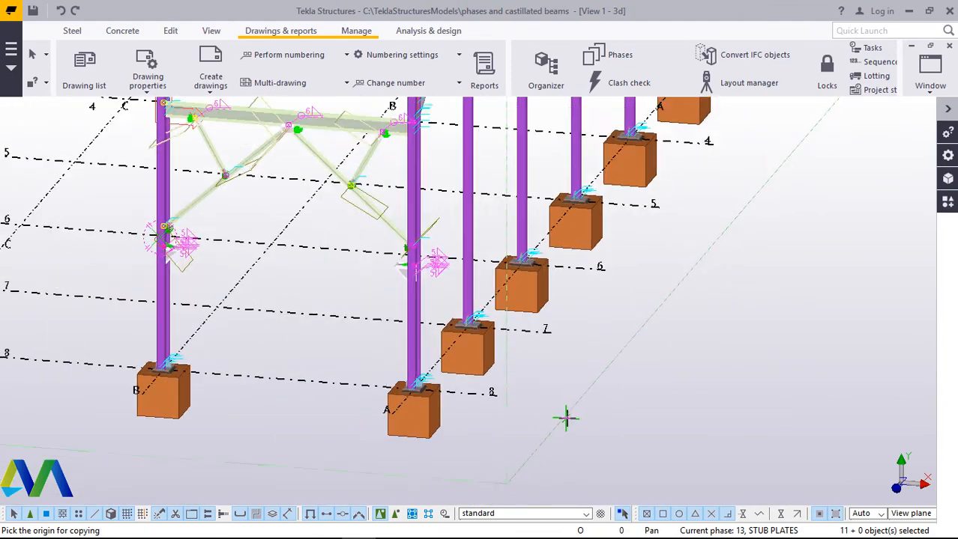
scroll(568, 418, "down", 1)
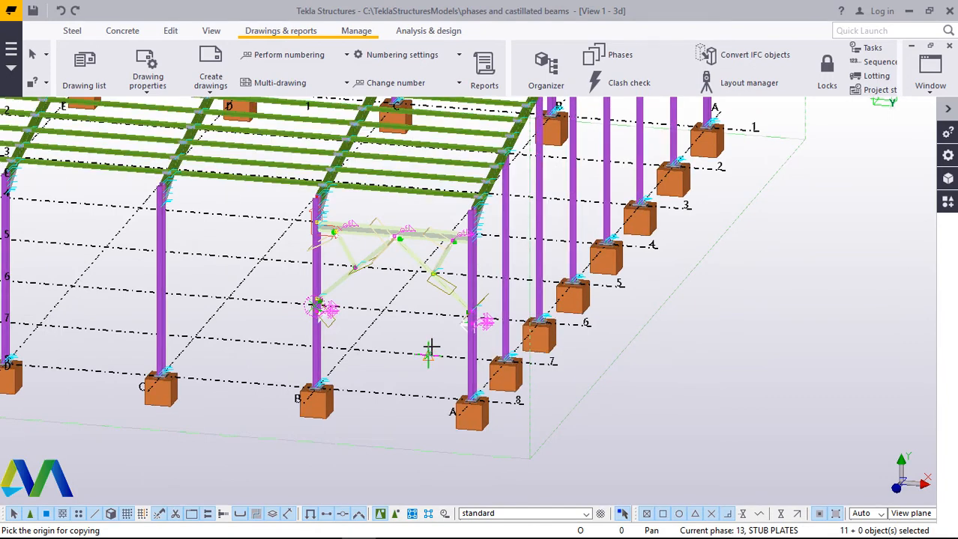
scroll(517, 401, "up", 4)
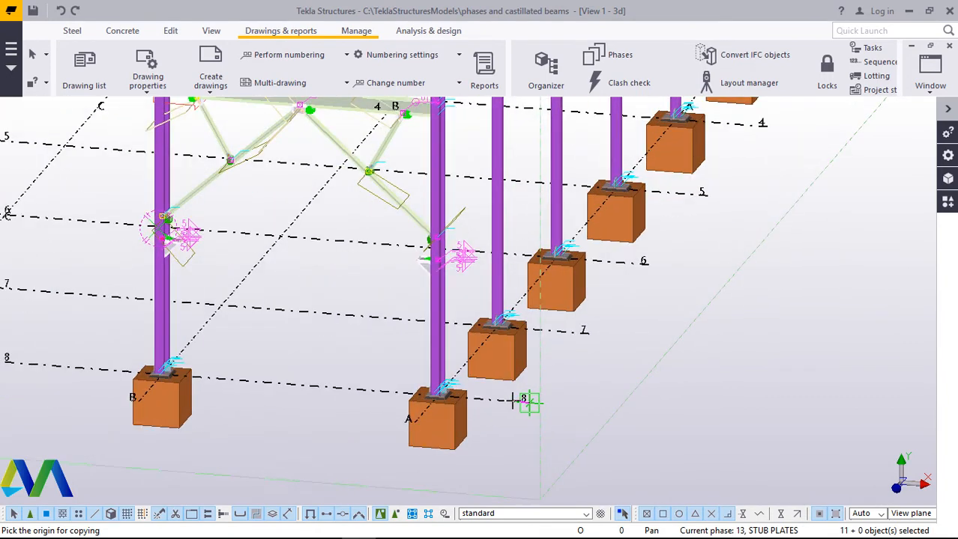
scroll(512, 402, "up", 3)
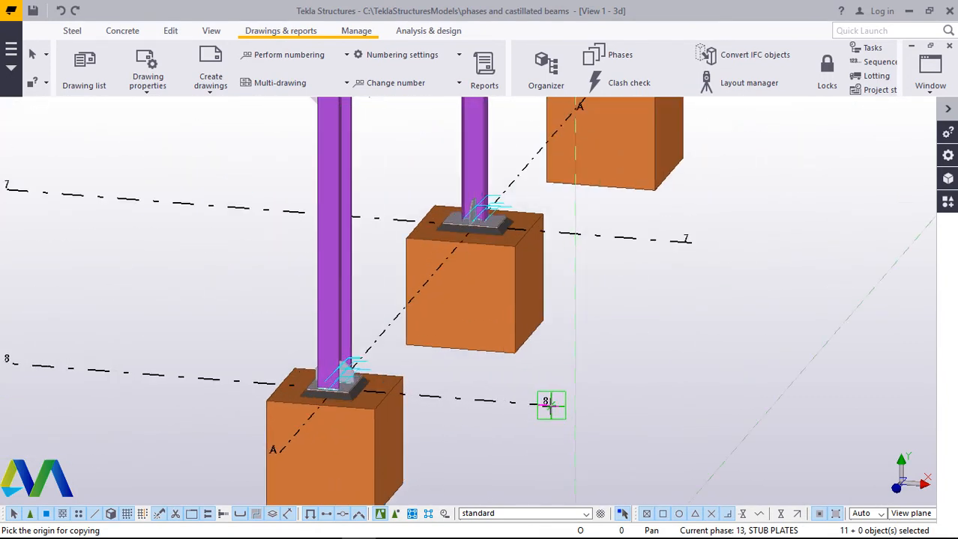
left_click(549, 405)
scroll(480, 439, "down", 2)
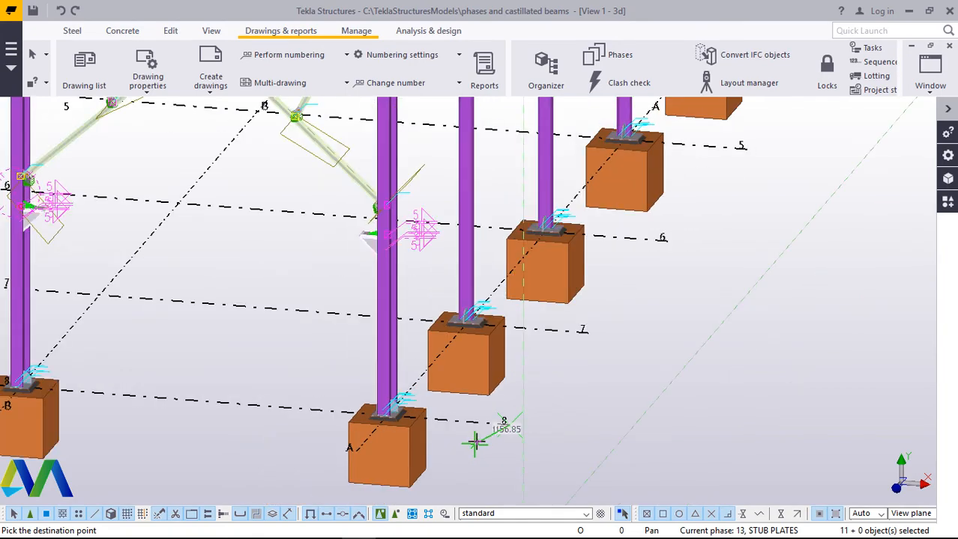
scroll(474, 443, "down", 3)
scroll(716, 165, "up", 2)
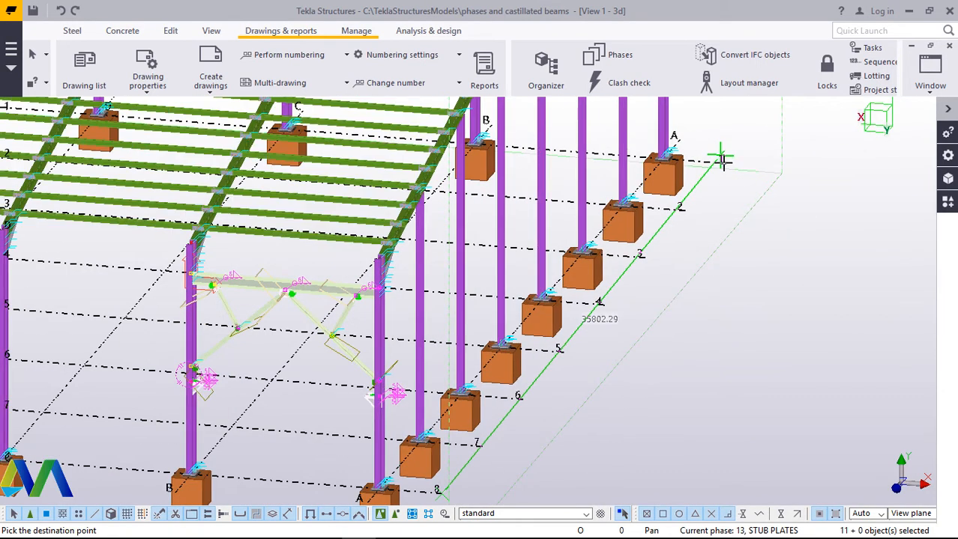
scroll(720, 158, "up", 2)
left_click(724, 162)
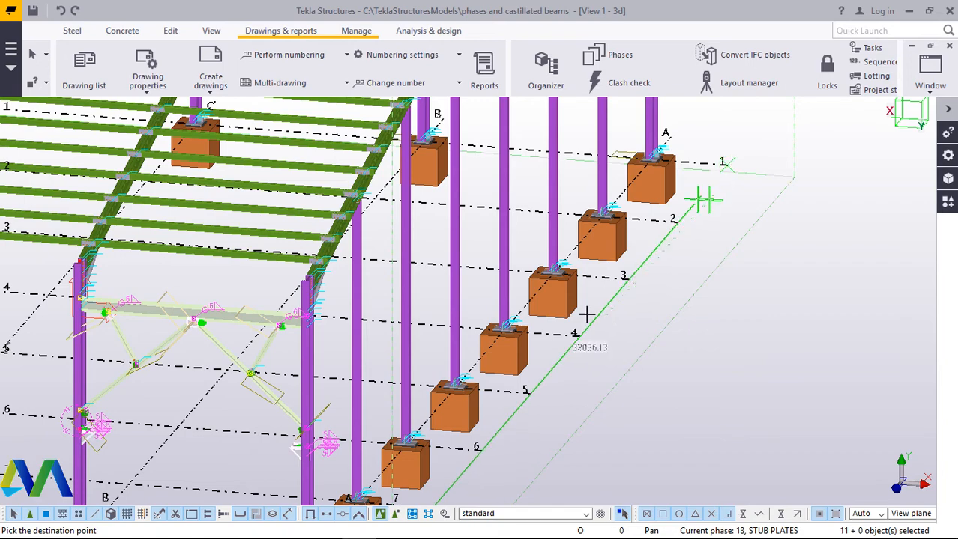
scroll(543, 384, "down", 2)
scroll(543, 384, "down", 1)
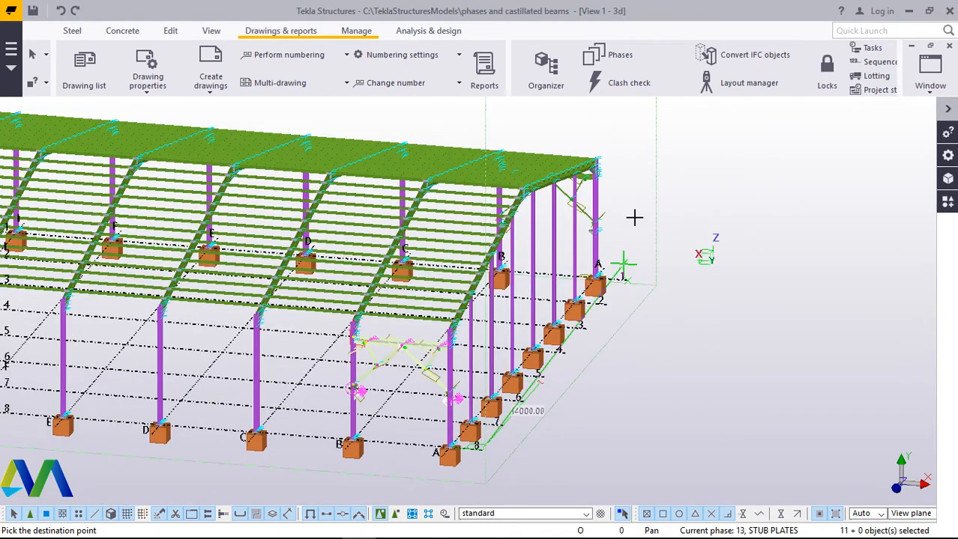
scroll(609, 197, "up", 2)
scroll(608, 197, "up", 2)
right_click(611, 180)
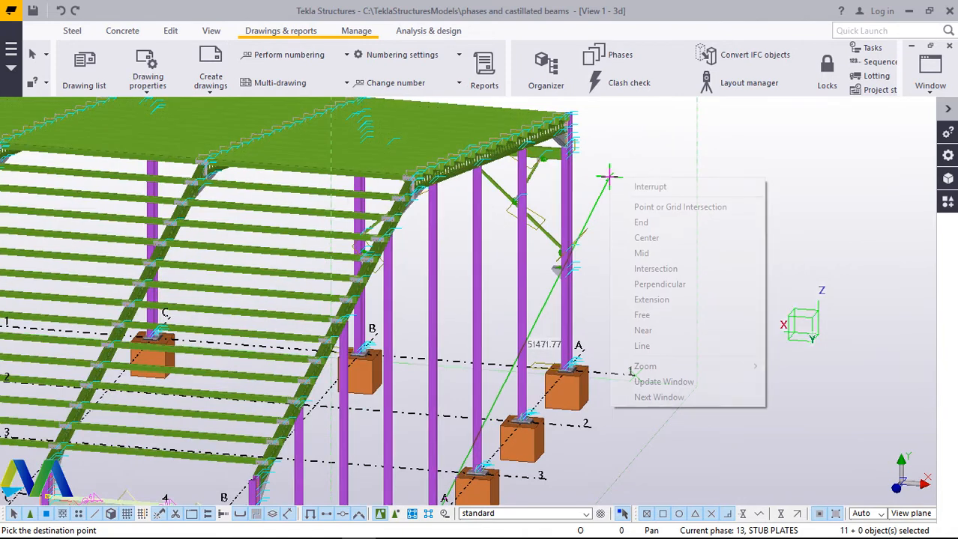
left_click(642, 189)
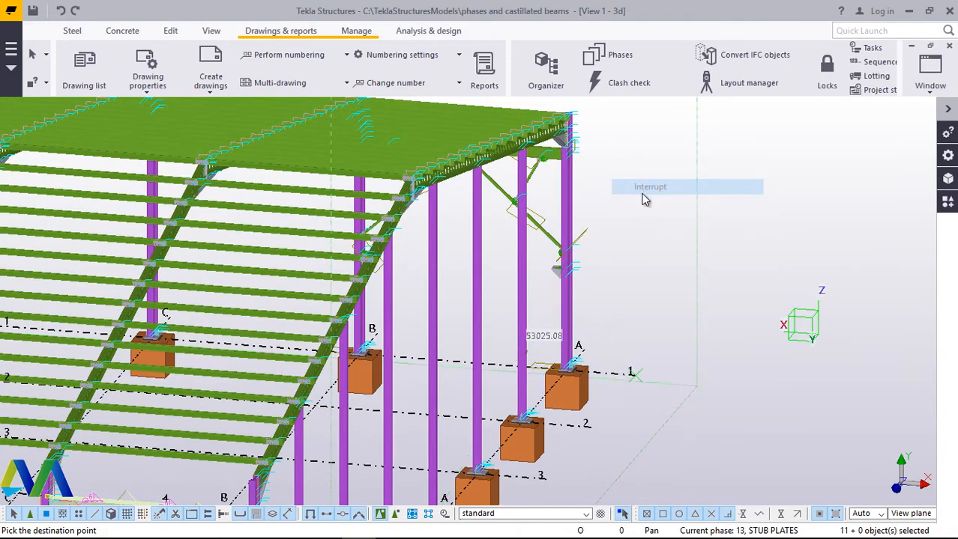
- Examine the copied strut, bracings, gussets and stub plates in the grid line 1 bay from several sides
left_click(208, 33)
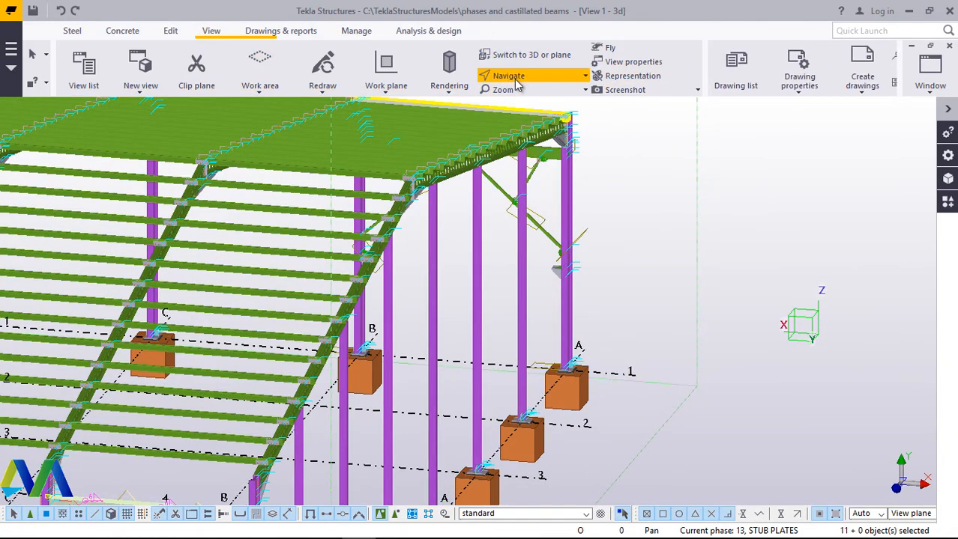
left_click(509, 76)
left_click(528, 100)
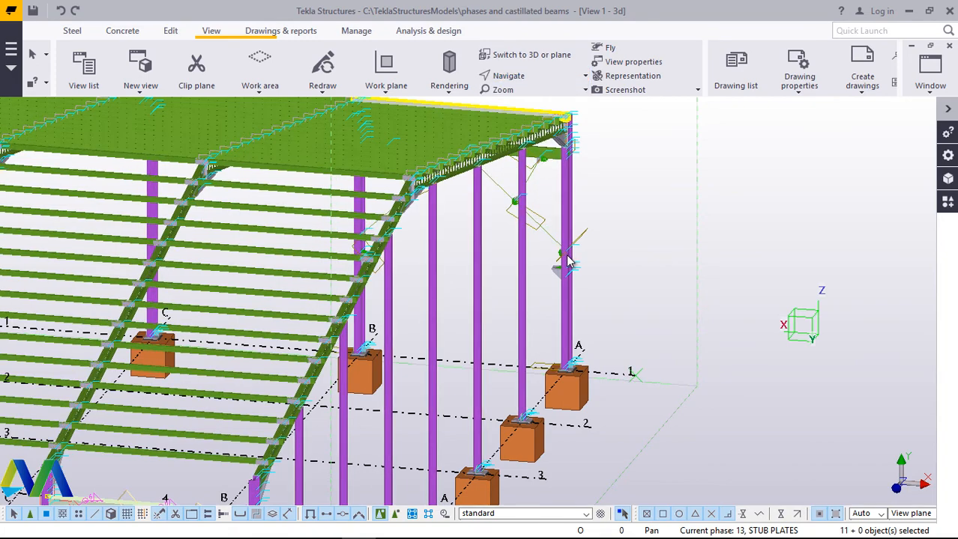
left_click_drag(472, 253, 372, 253)
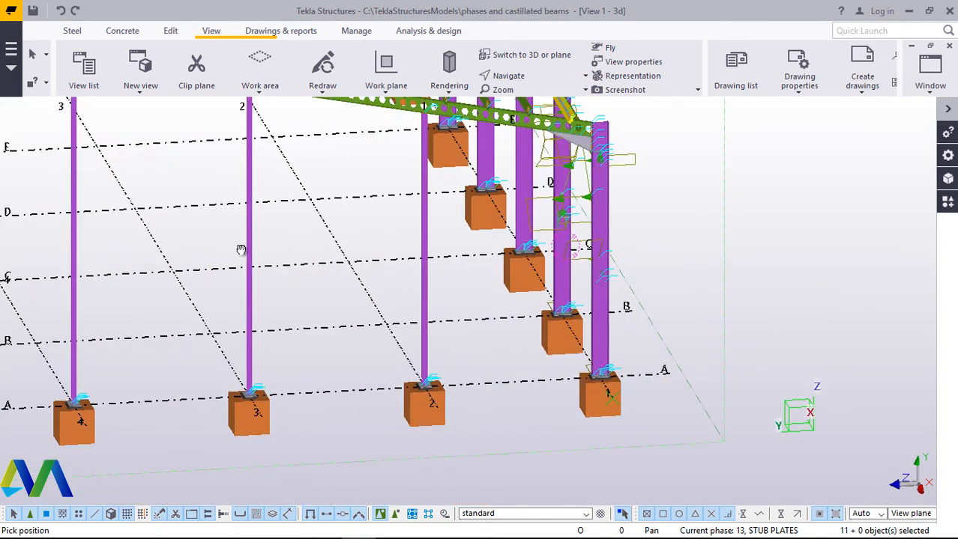
left_click_drag(241, 249, 165, 251)
scroll(779, 213, "up", 2)
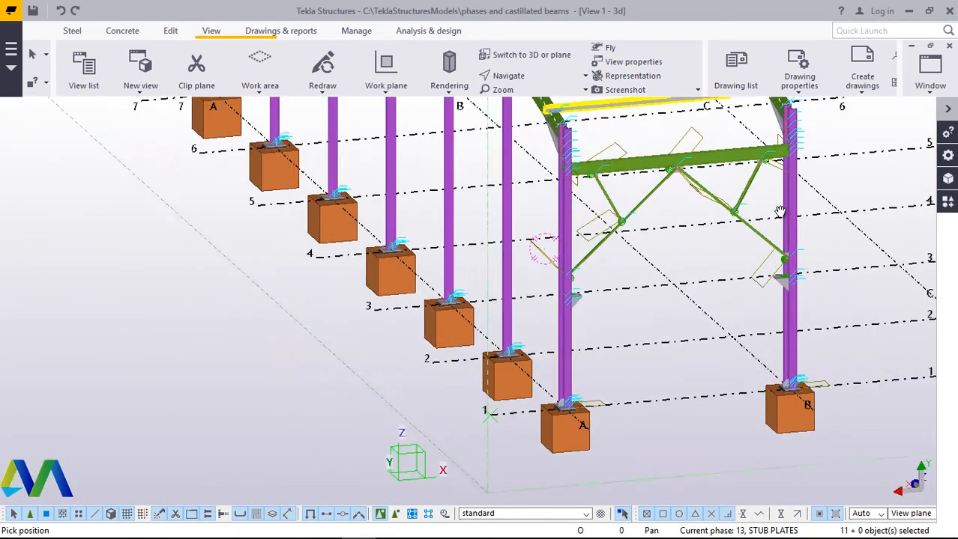
scroll(779, 212, "up", 5)
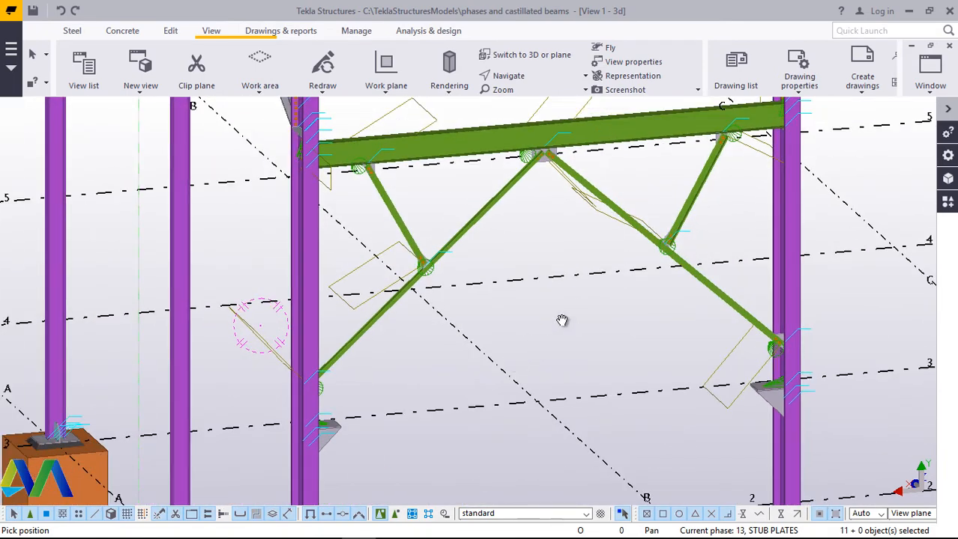
scroll(562, 320, "down", 2)
middle_click_drag(509, 234, 440, 256, "ctrl")
scroll(322, 378, "up", 2)
scroll(299, 369, "up", 2)
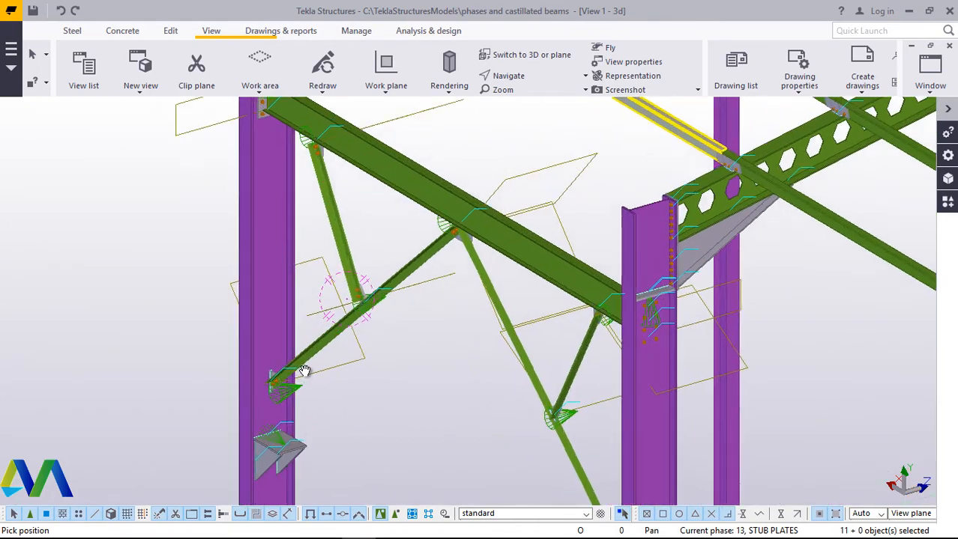
scroll(316, 335, "down", 3)
scroll(323, 335, "down", 4)
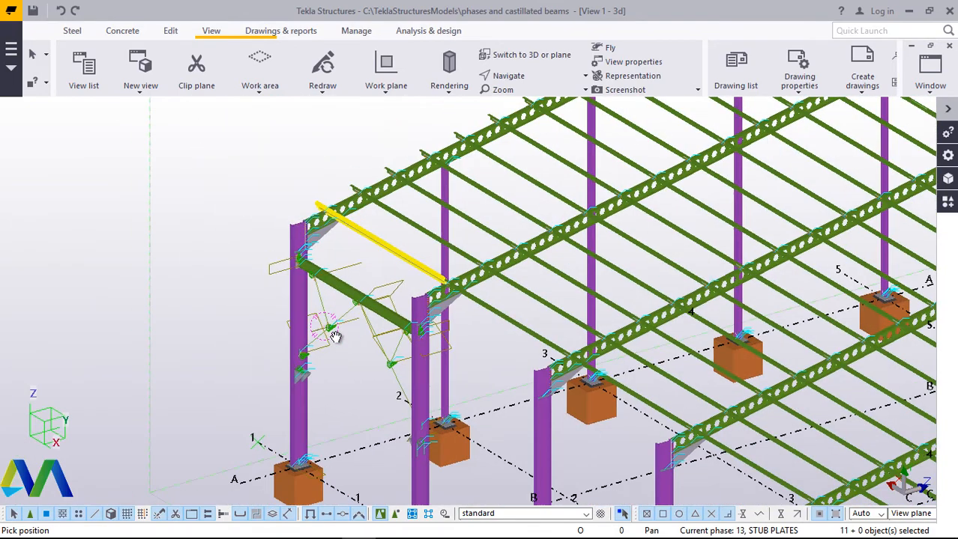
middle_click_drag(450, 344, 660, 339, "ctrl")
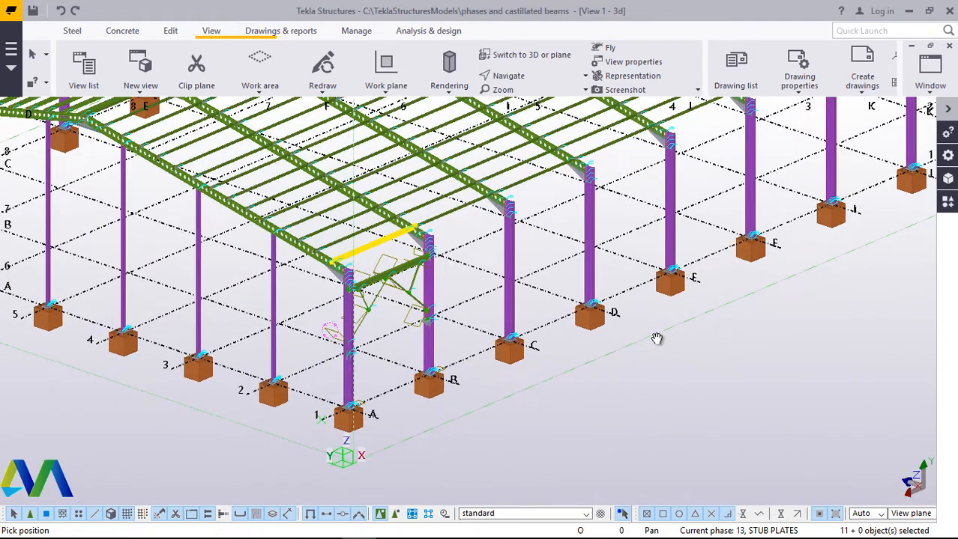
scroll(301, 281, "up", 5)
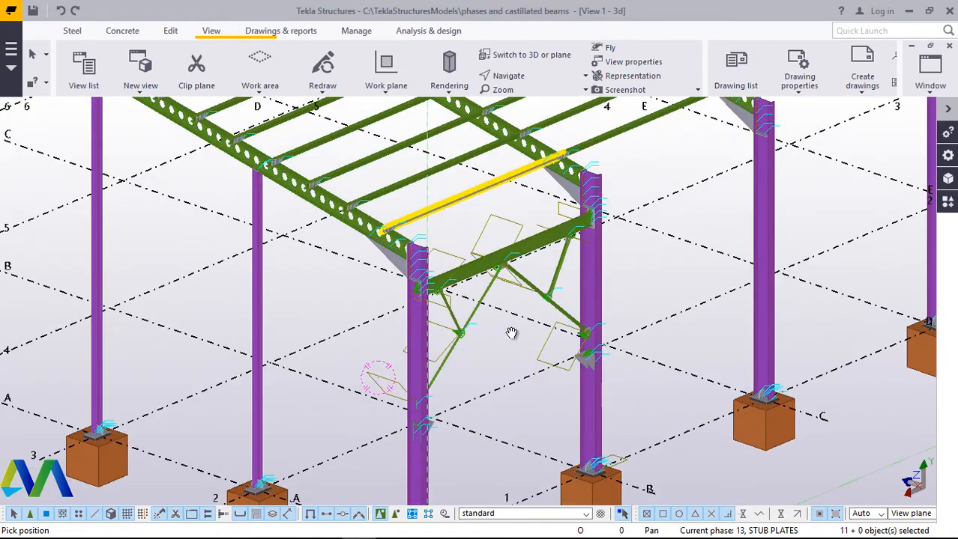
- End the view rotation and update the view window to clear the leftover outlines around the copied bracing
right_click(549, 333)
left_click(549, 112)
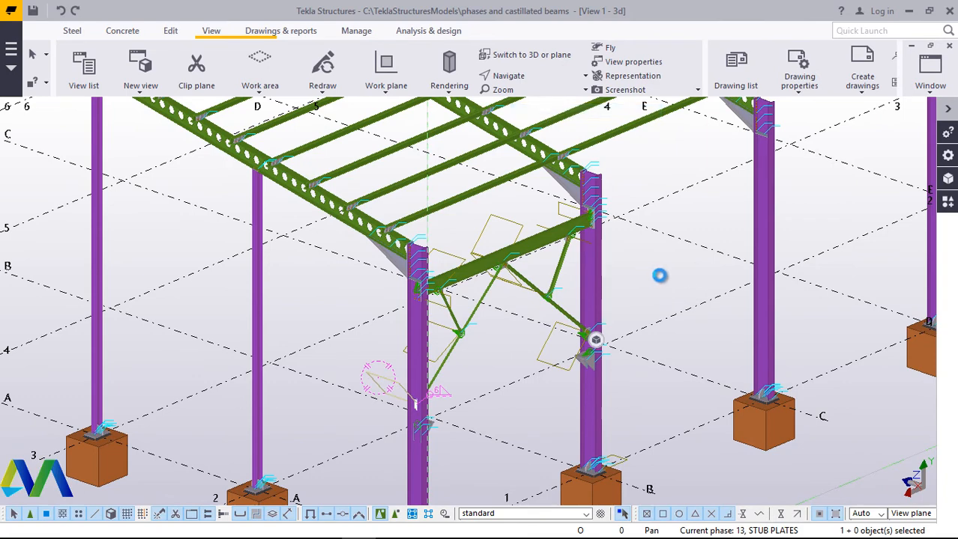
right_click(659, 276)
left_click(691, 358)
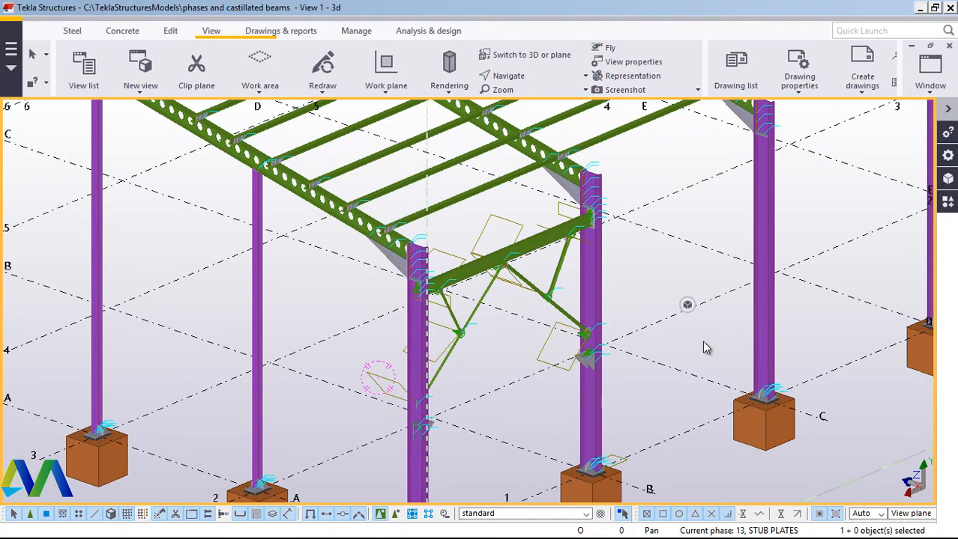
scroll(573, 275, "down", 5)
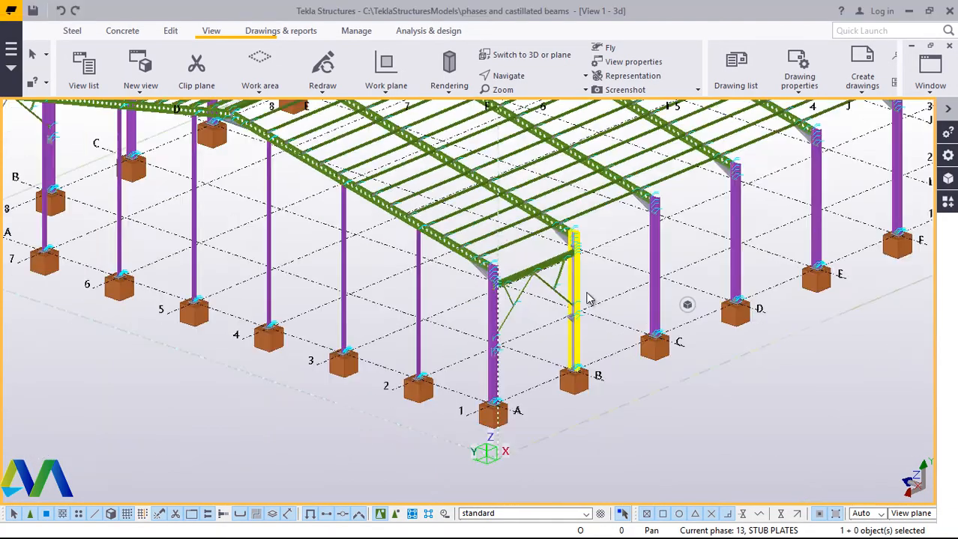
scroll(442, 314, "up", 4)
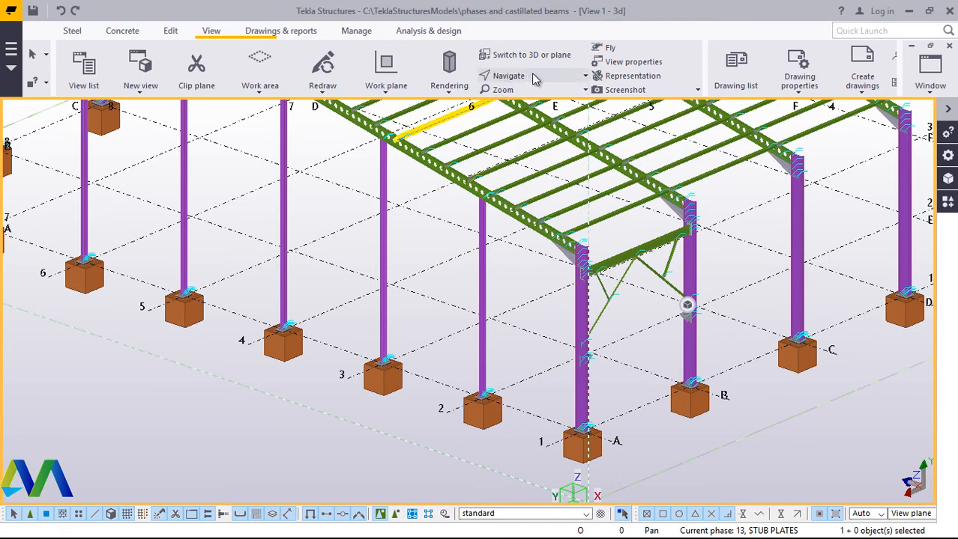
- Set the work plane with the Work plane tool at the intersection of grid lines B and 5, and end the command
left_click(182, 35)
left_click(209, 32)
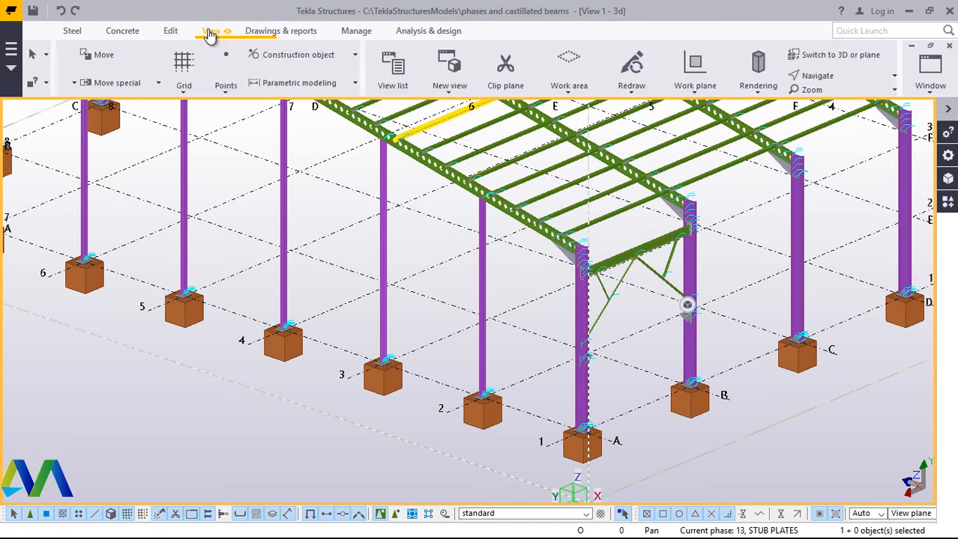
left_click(383, 86)
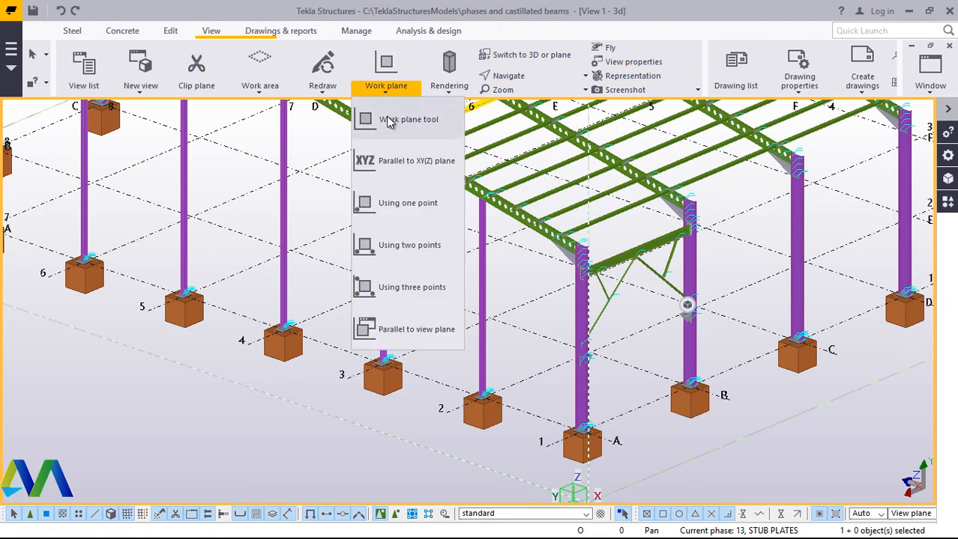
middle_click_drag(322, 244, 312, 243, "ctrl")
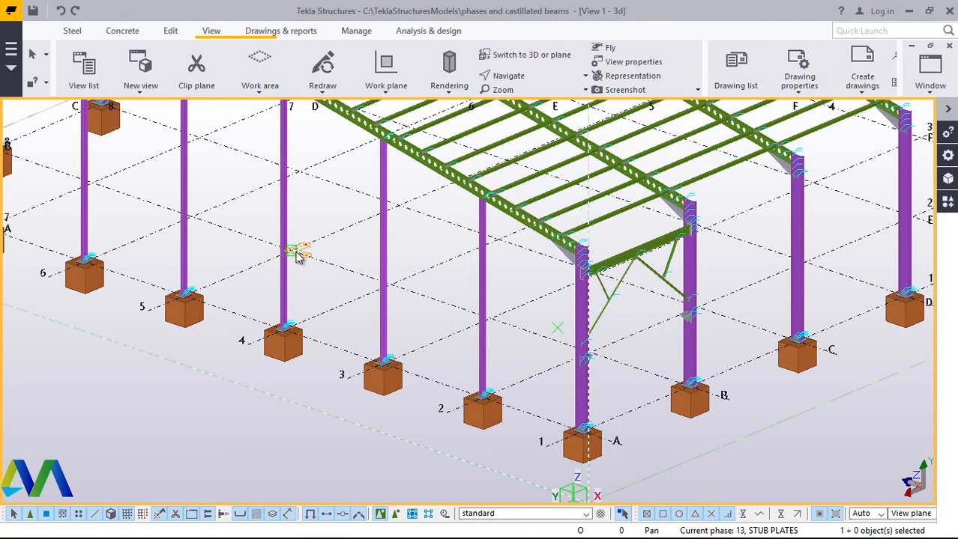
left_click(338, 206)
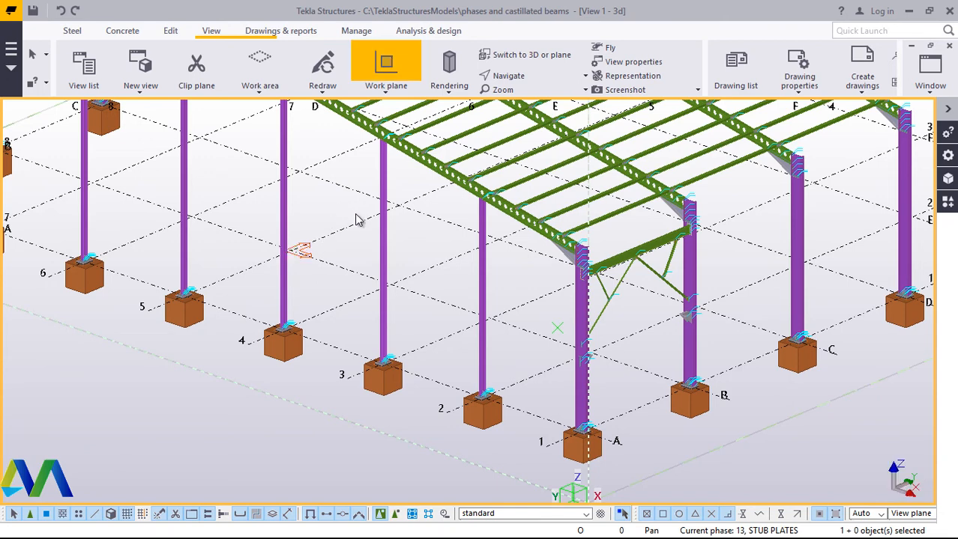
right_click(357, 219)
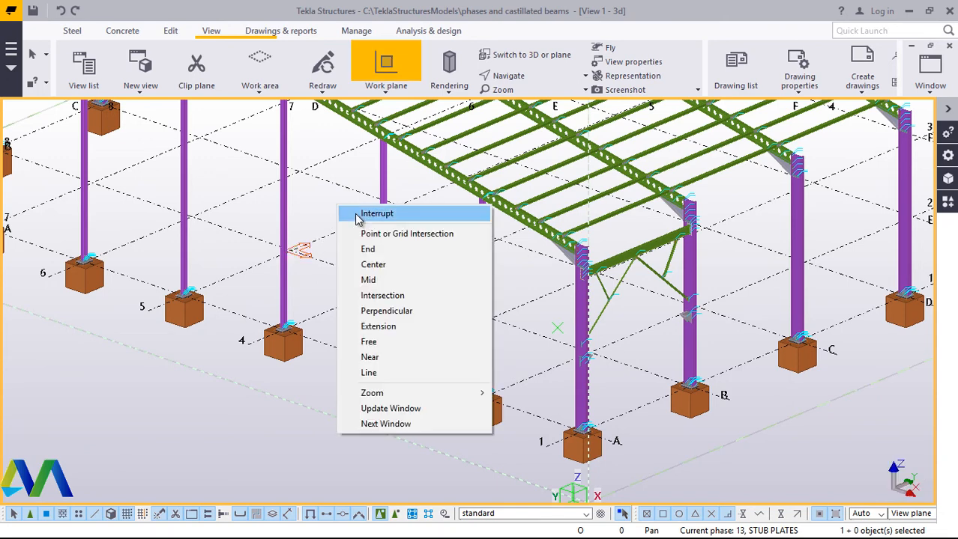
left_click(367, 215)
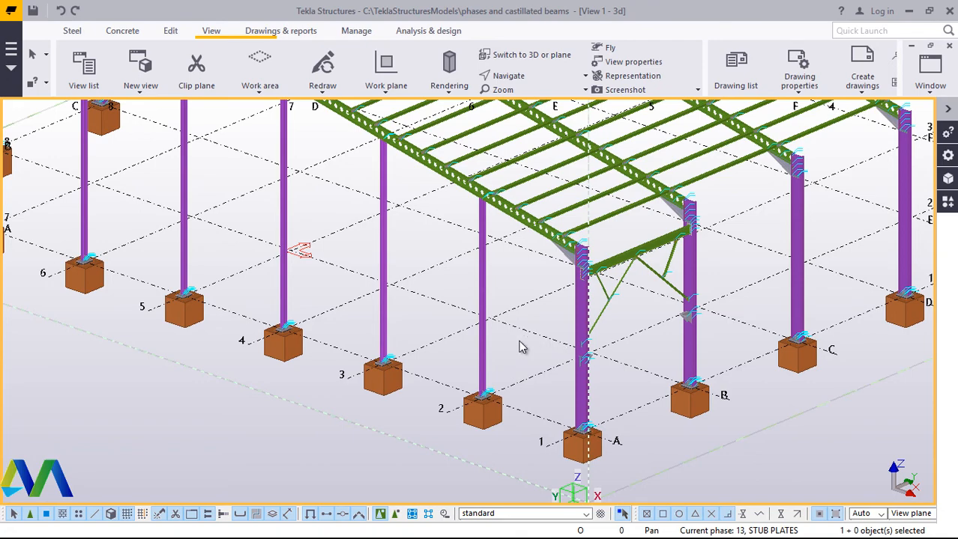
scroll(304, 258, "up", 10)
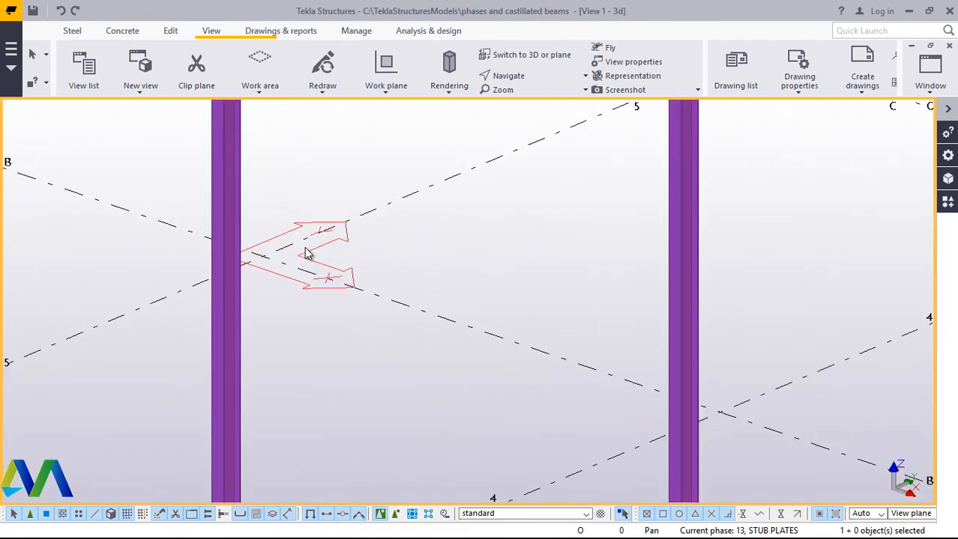
scroll(323, 235, "up", 3)
scroll(345, 248, "down", 4)
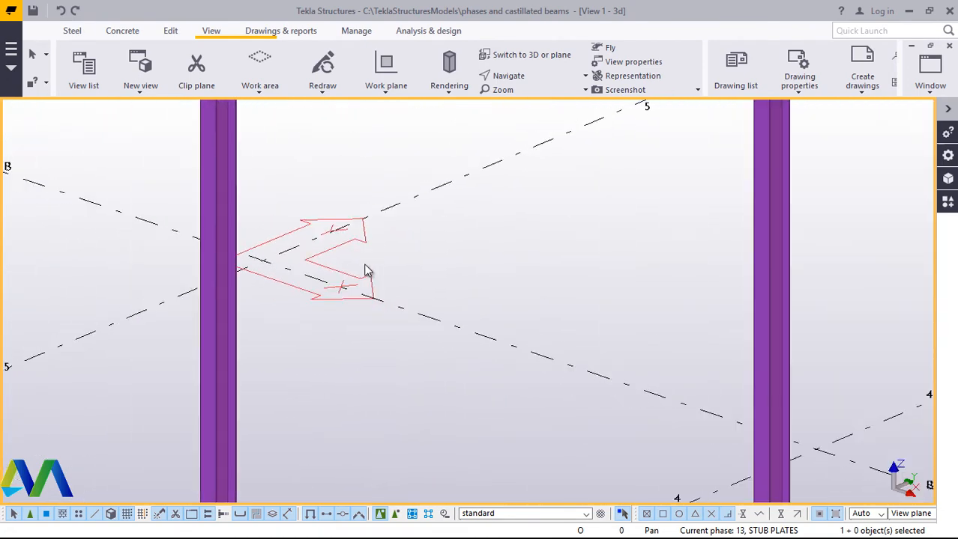
- Select the diagonal bracings and their connections in the grid line 1 bay between grid lines A and B
scroll(375, 289, "down", 8)
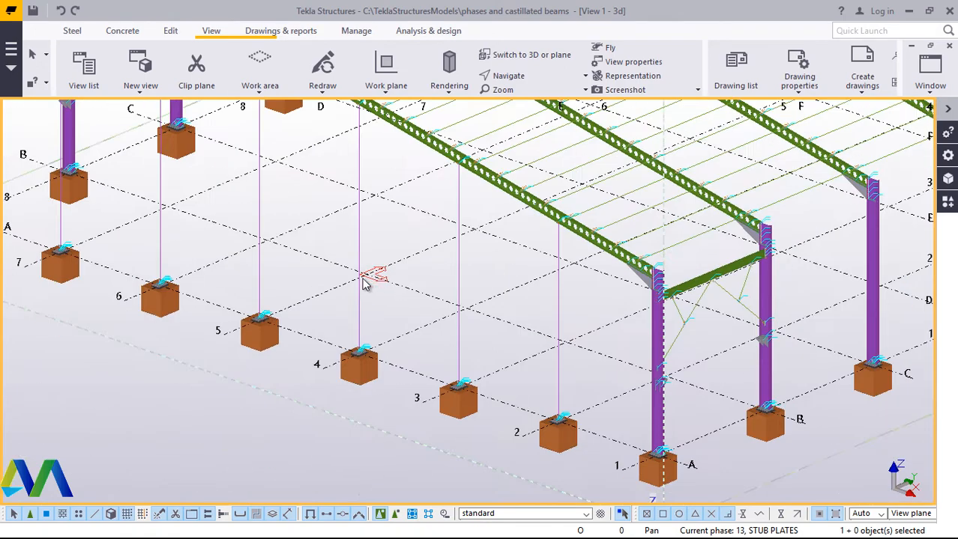
scroll(678, 294, "up", 10)
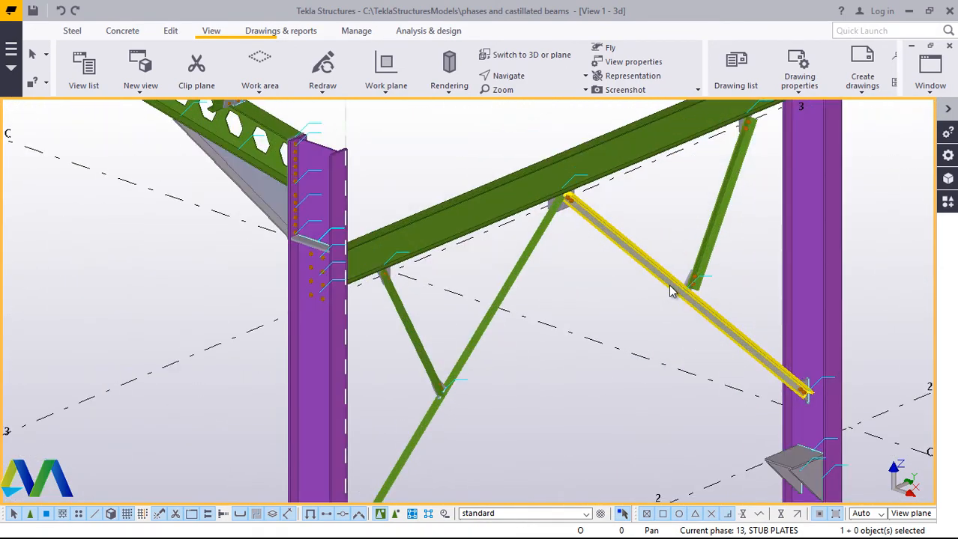
left_click(691, 282)
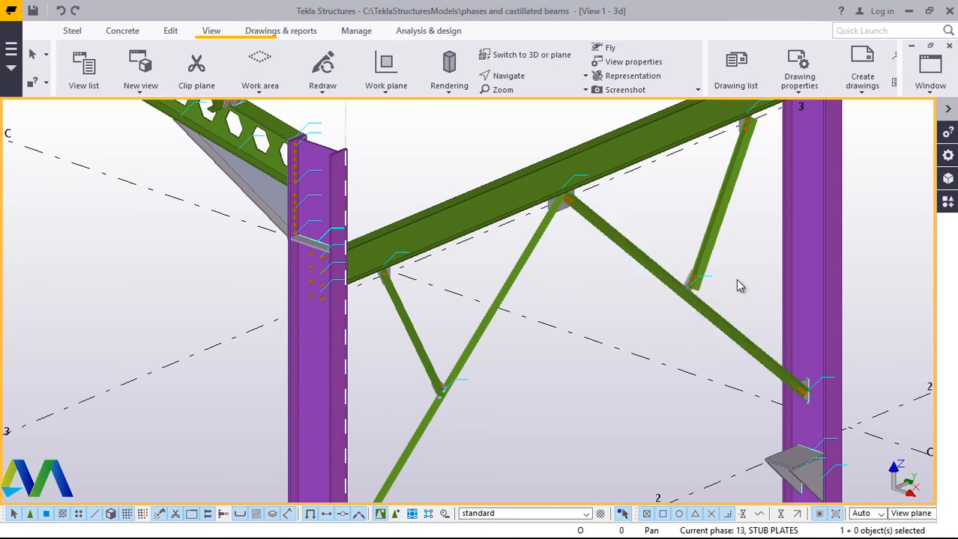
left_click_drag(750, 275, 634, 330)
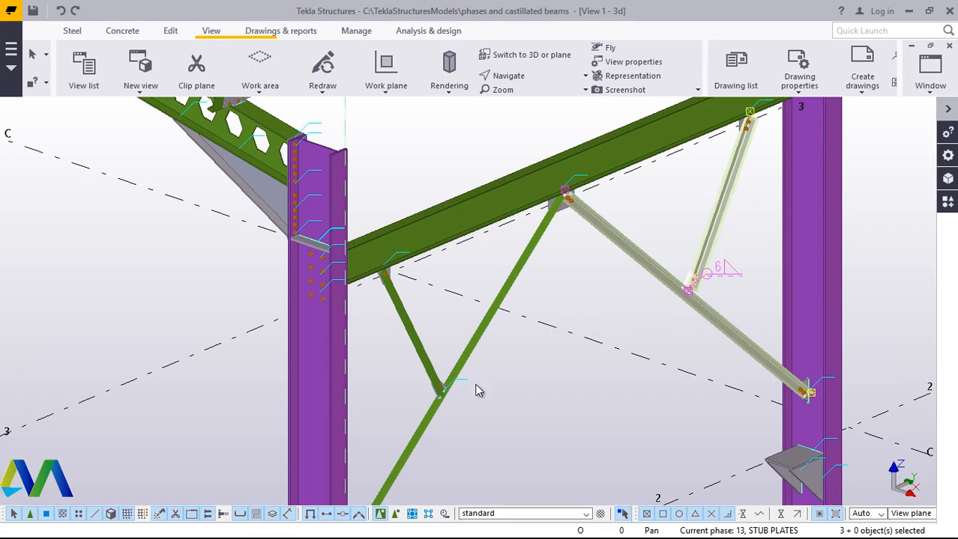
left_click_drag(469, 405, 413, 372)
- Add the stub plates on both columns of the grid line 1 bay to the selection
scroll(549, 240, "down", 6)
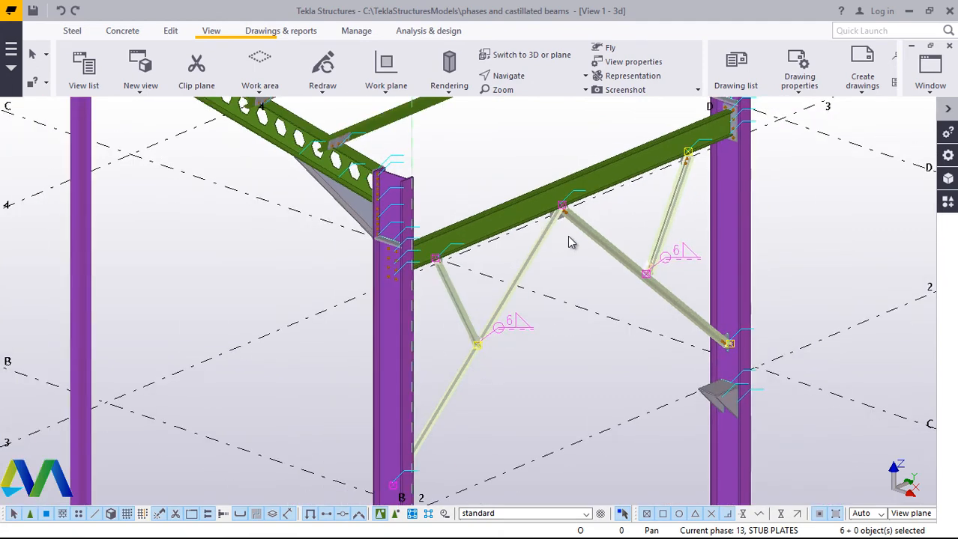
scroll(686, 387, "up", 3)
scroll(697, 389, "up", 2)
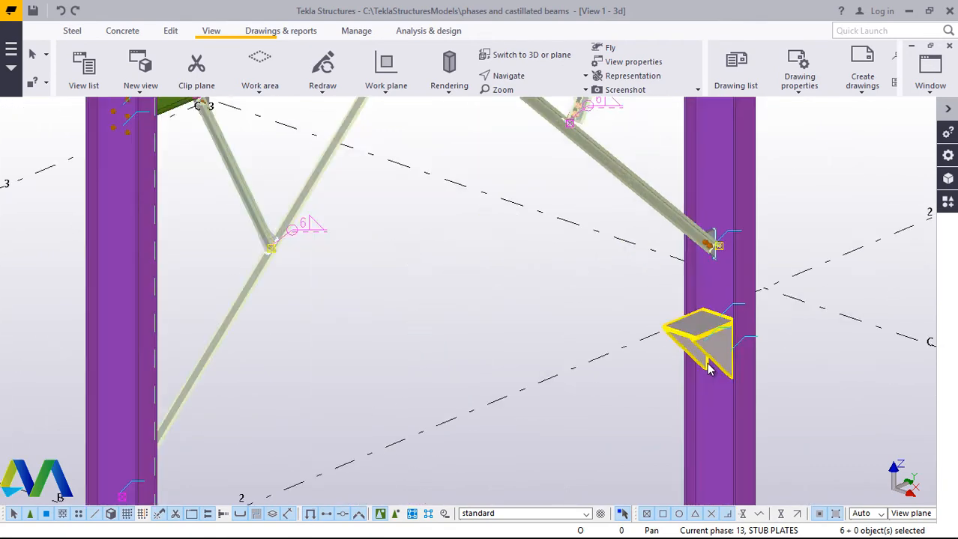
left_click(711, 352, "shift")
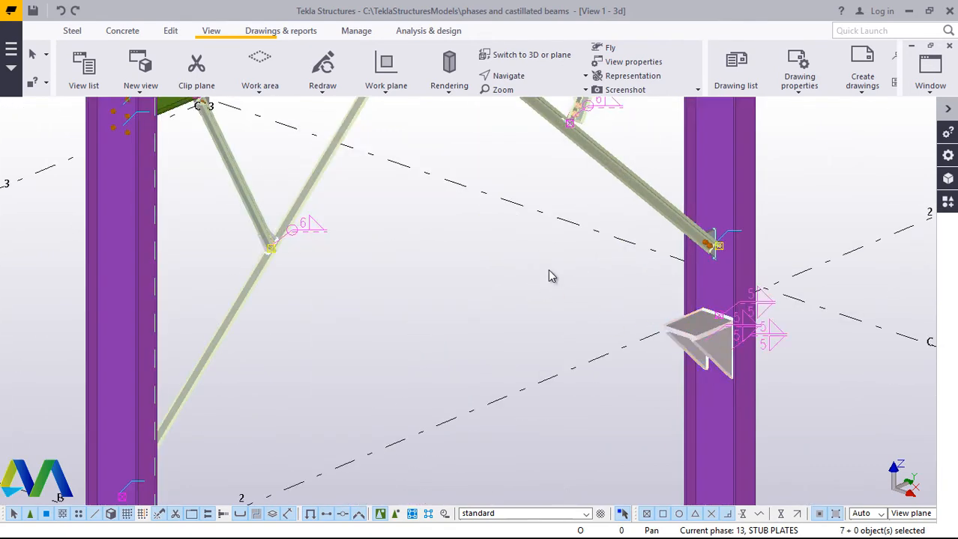
scroll(551, 276, "down", 3)
scroll(399, 428, "down", 1)
scroll(364, 434, "up", 5)
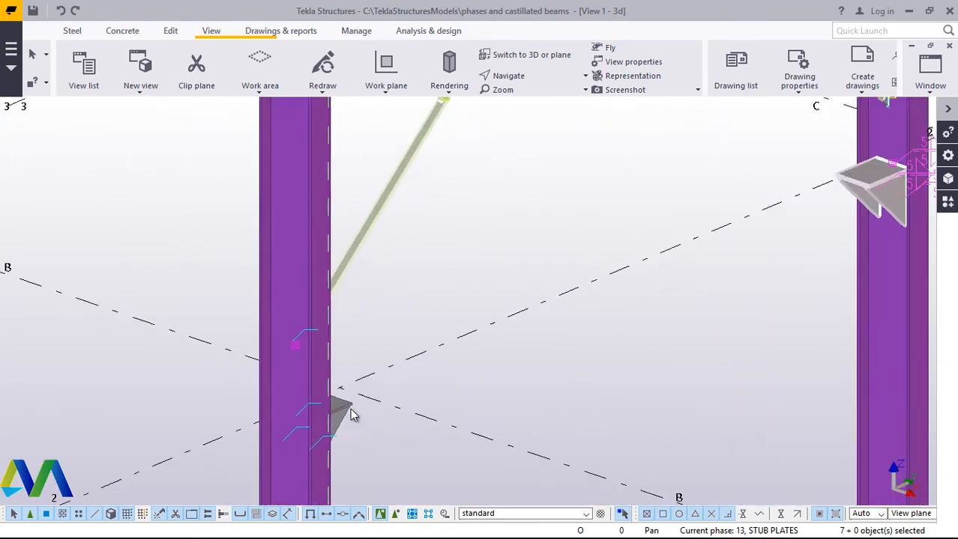
left_click(343, 405, "shift")
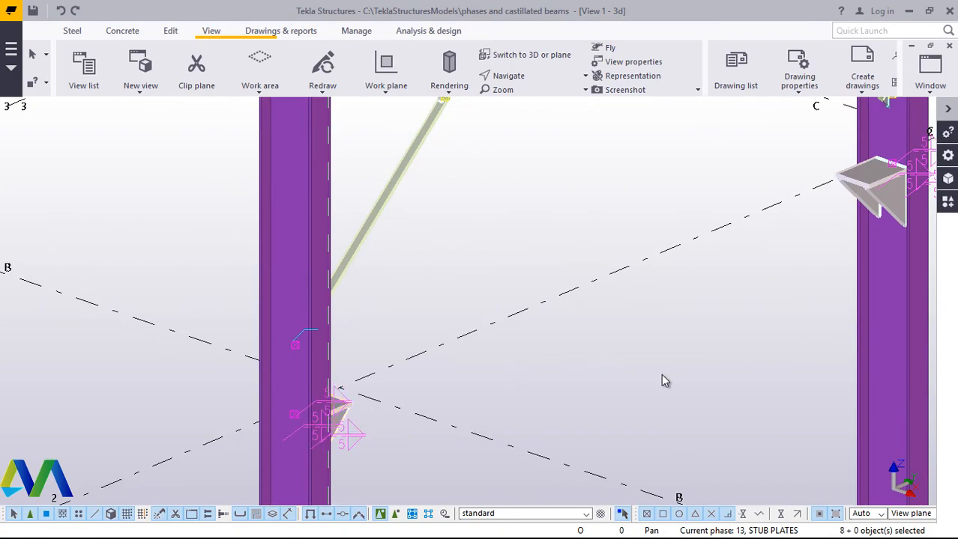
- Add the bracings, their connections and the strut of the grid line 8 bay between A and B to the selection
scroll(739, 406, "down", 8)
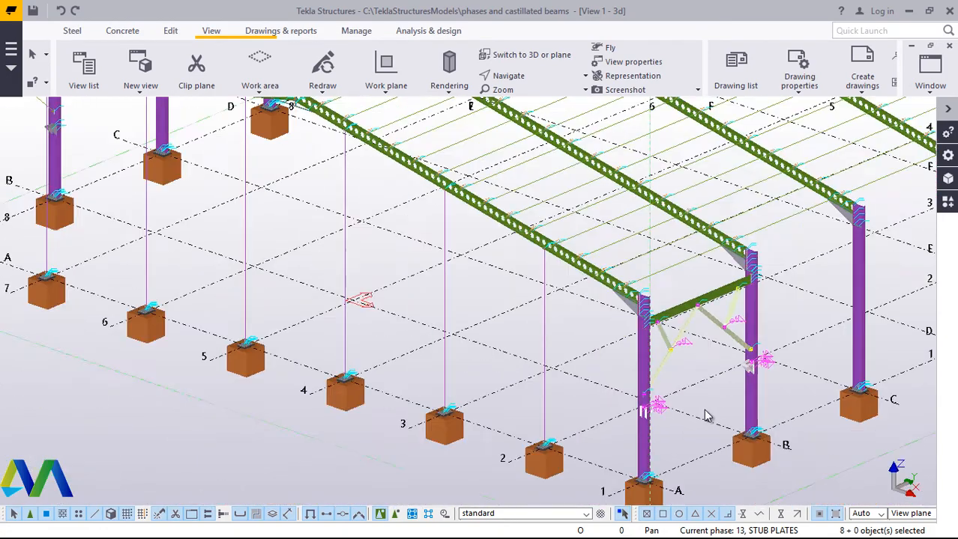
scroll(252, 211, "up", 5)
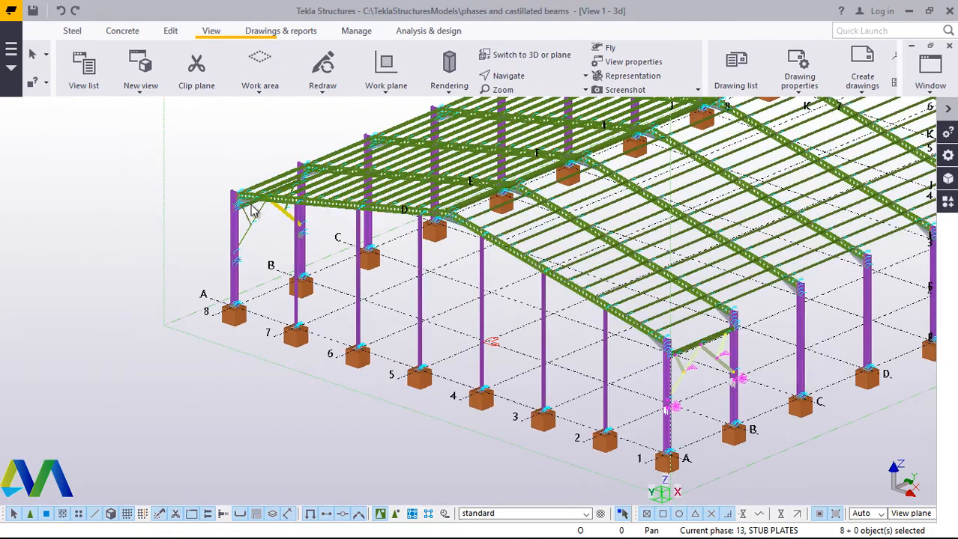
scroll(261, 208, "up", 6)
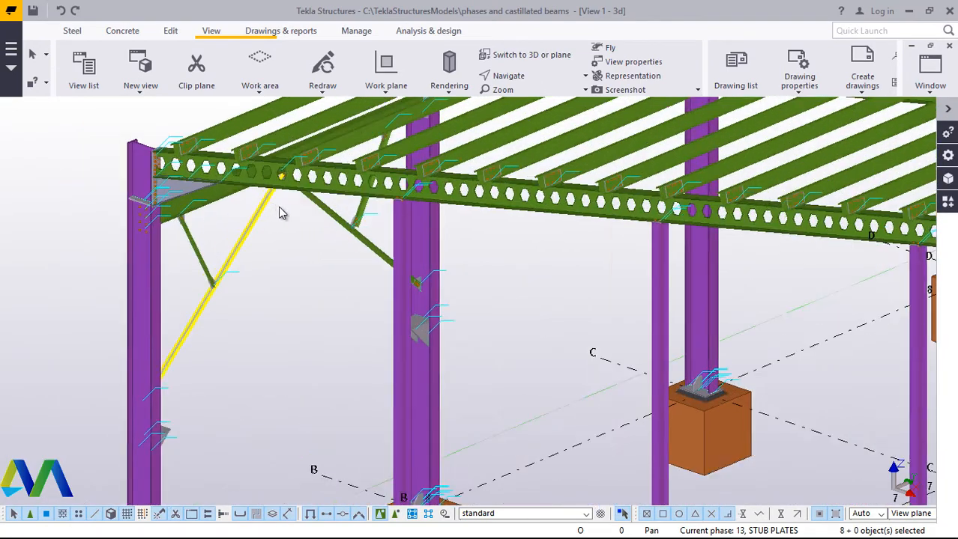
scroll(346, 240, "up", 2)
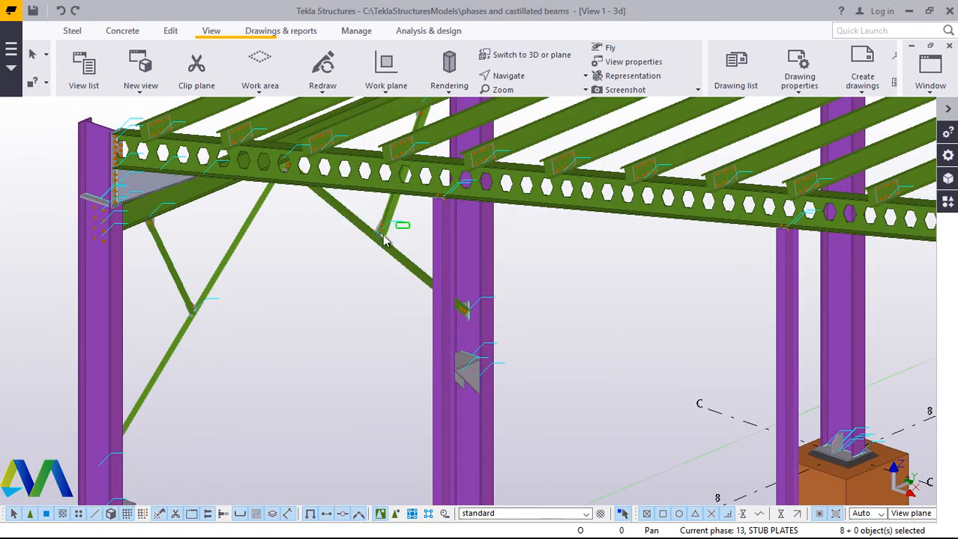
left_click_drag(236, 282, 182, 326, "ctrl")
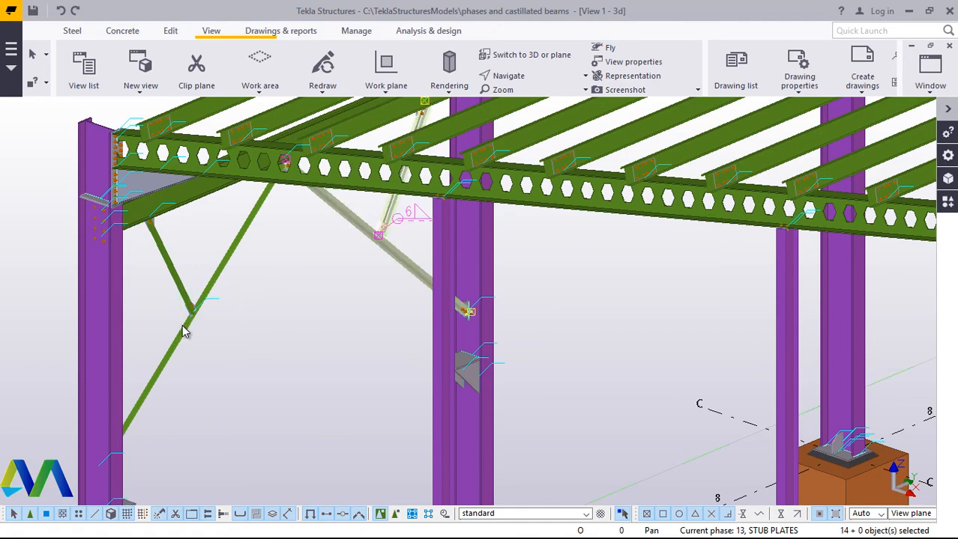
left_click(209, 196, "ctrl")
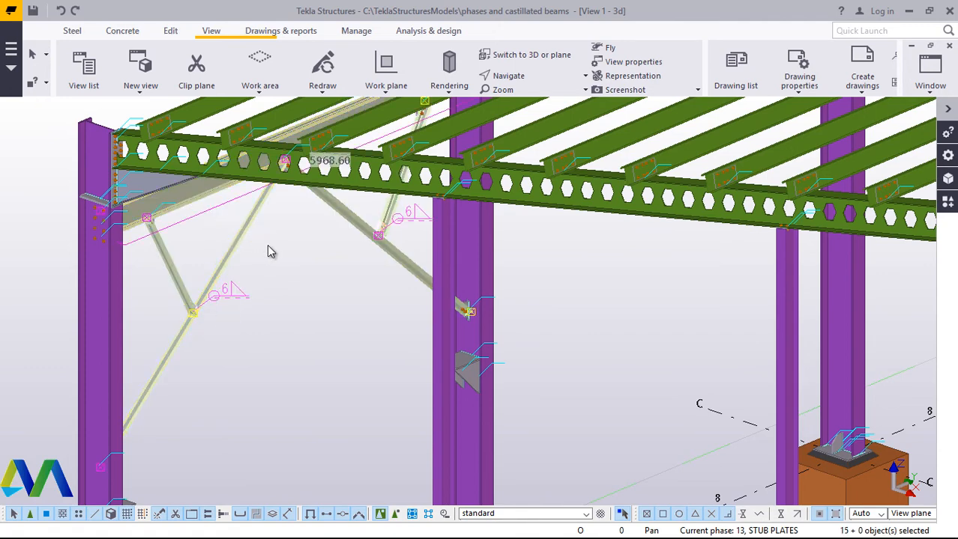
- Copy the selected bracing objects linearly with dY 6000 and 23 copies, and close the copy settings
scroll(275, 296, "down", 5)
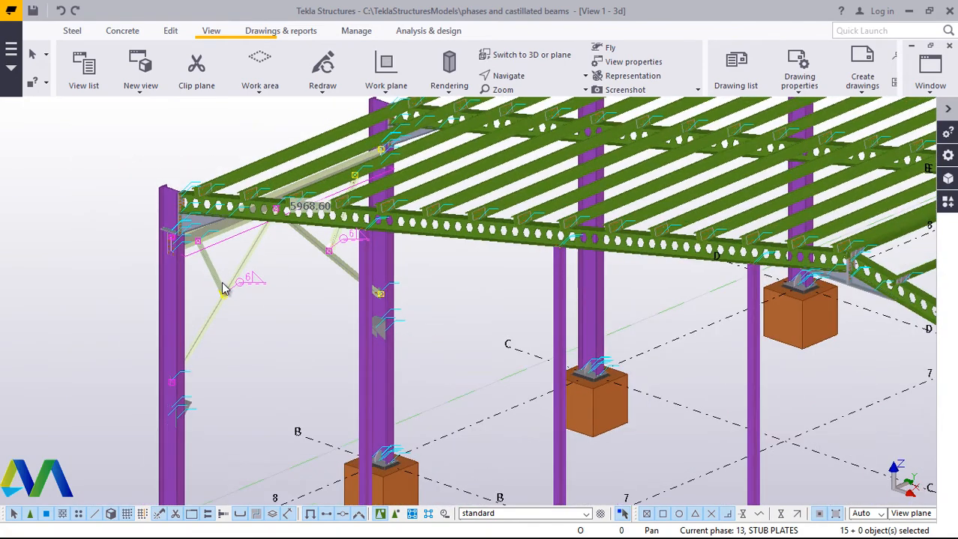
scroll(236, 315, "down", 2)
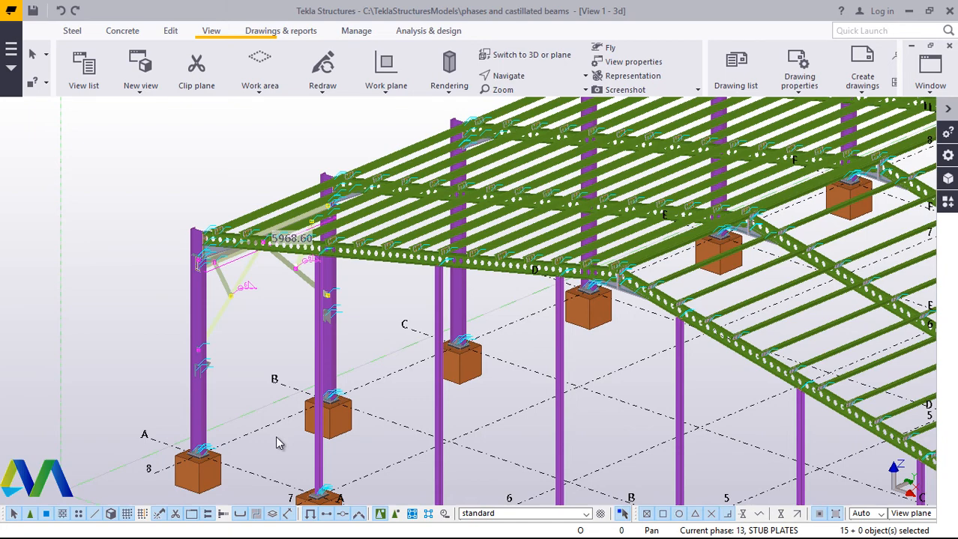
key("ctrl+5")
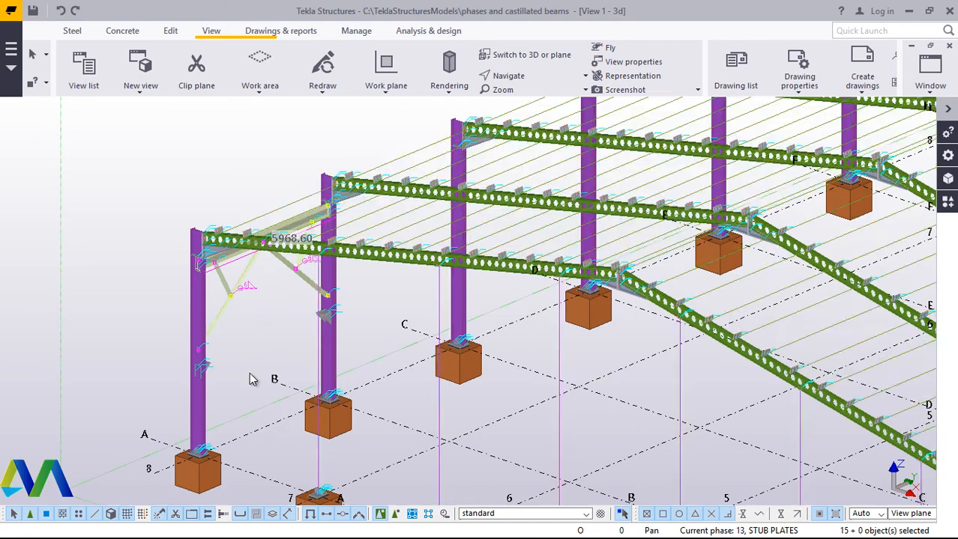
key("ctrl+4")
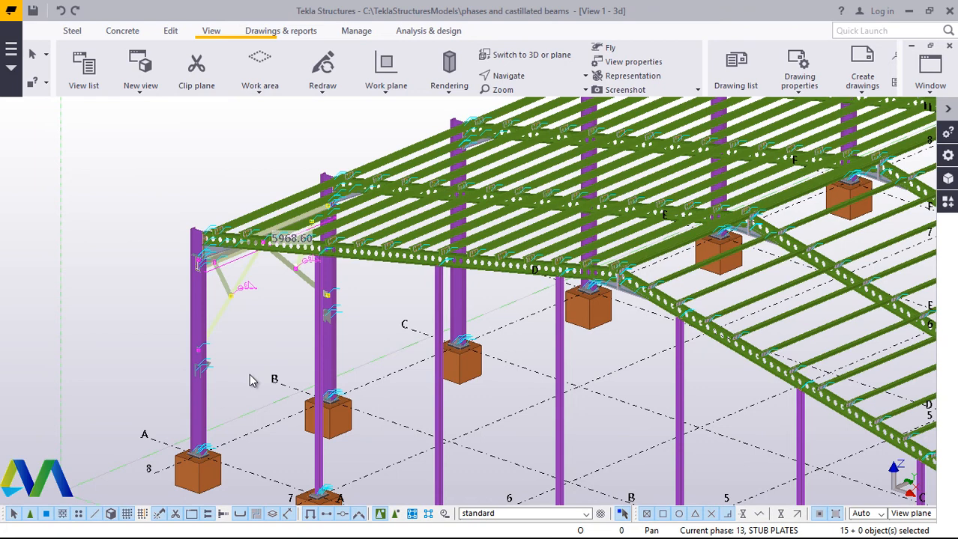
right_click(268, 327)
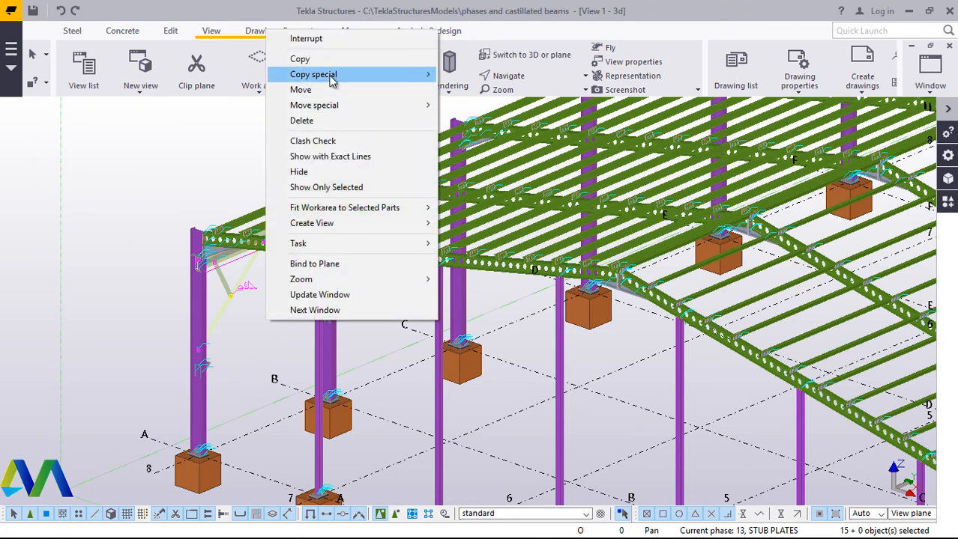
mouse_move(331, 77)
left_click(473, 74)
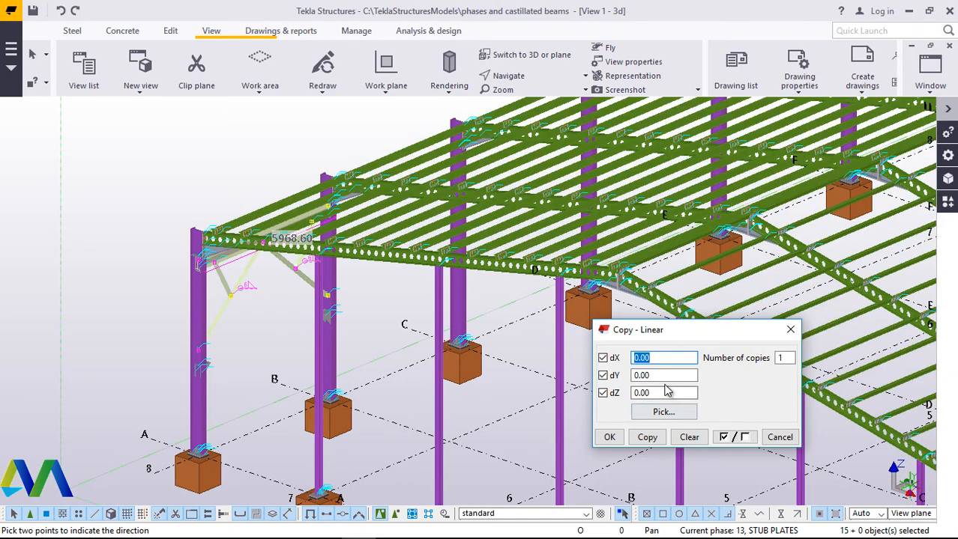
left_click_drag(660, 379, 624, 376)
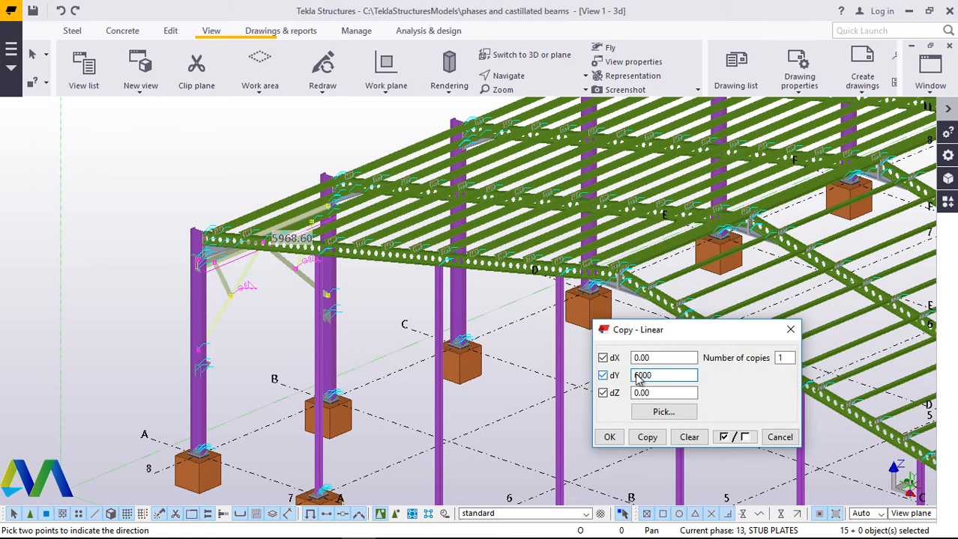
double_click(779, 358)
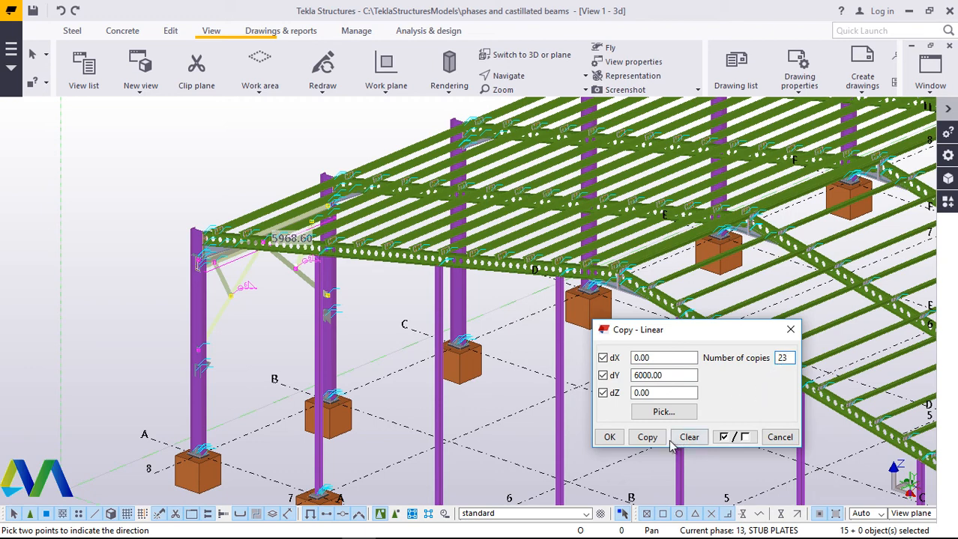
left_click(647, 436)
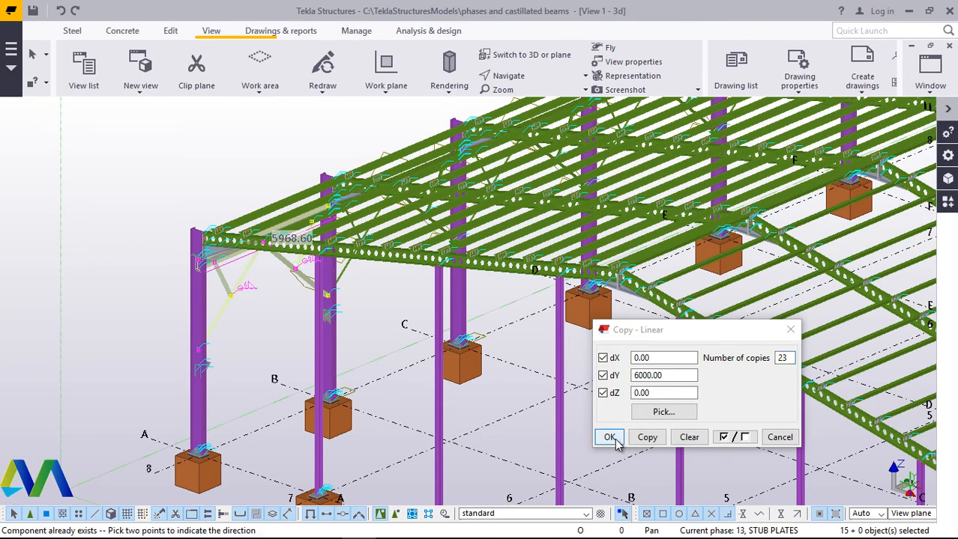
left_click(609, 437)
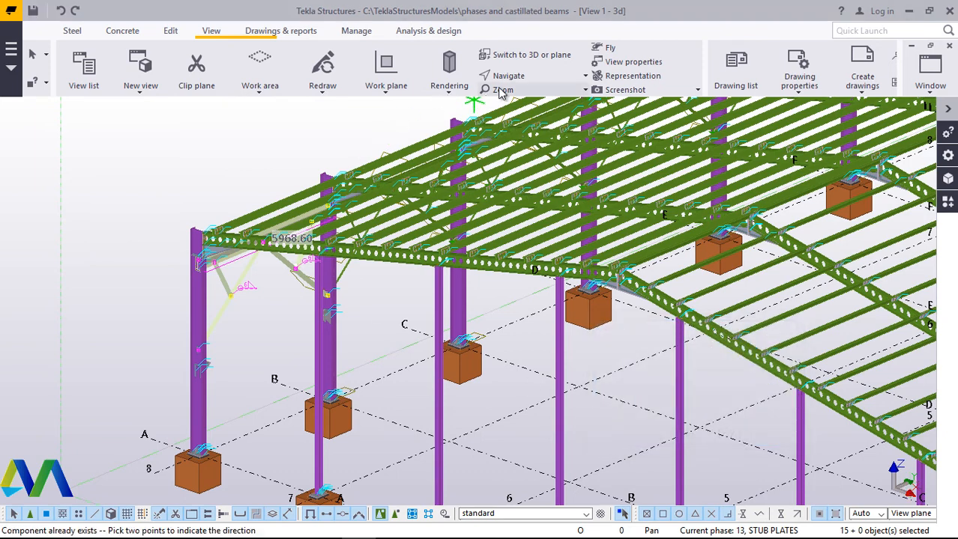
- Rotate the model and examine the copied struts, bracings and connections along the row of columns beyond grid line B
left_click(520, 76)
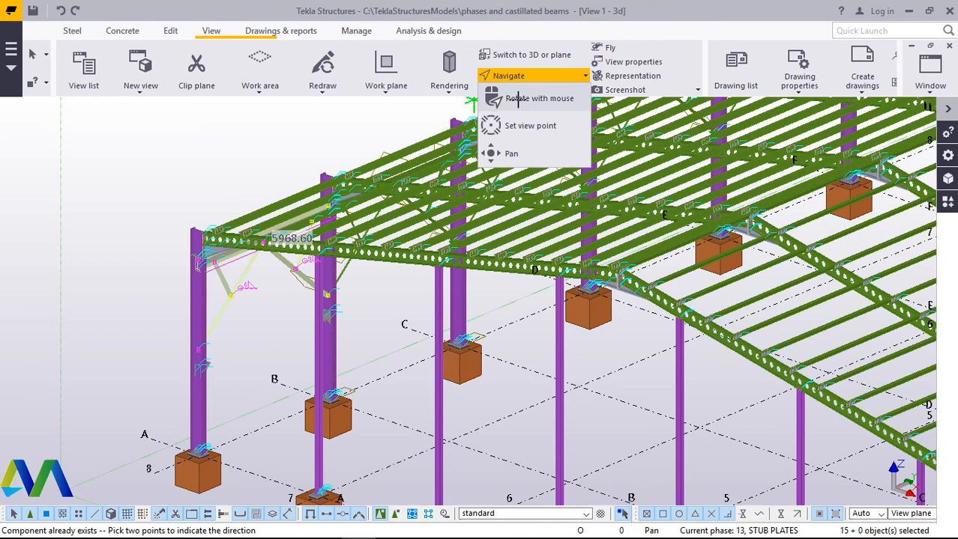
left_click(515, 100)
left_click(255, 370)
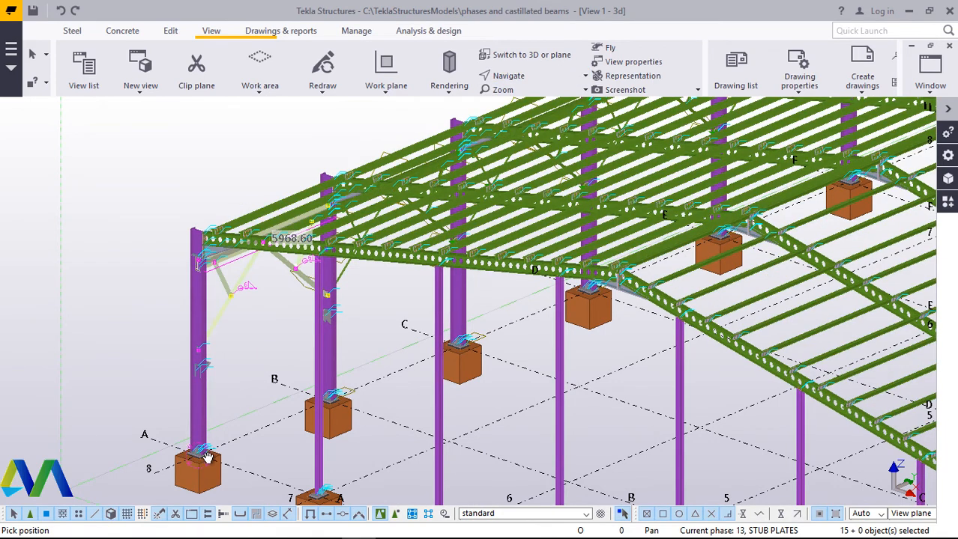
mouse_move(292, 443)
left_mouse_down()
mouse_move(421, 424)
mouse_move(419, 434)
left_mouse_up()
scroll(659, 456, "down", 5)
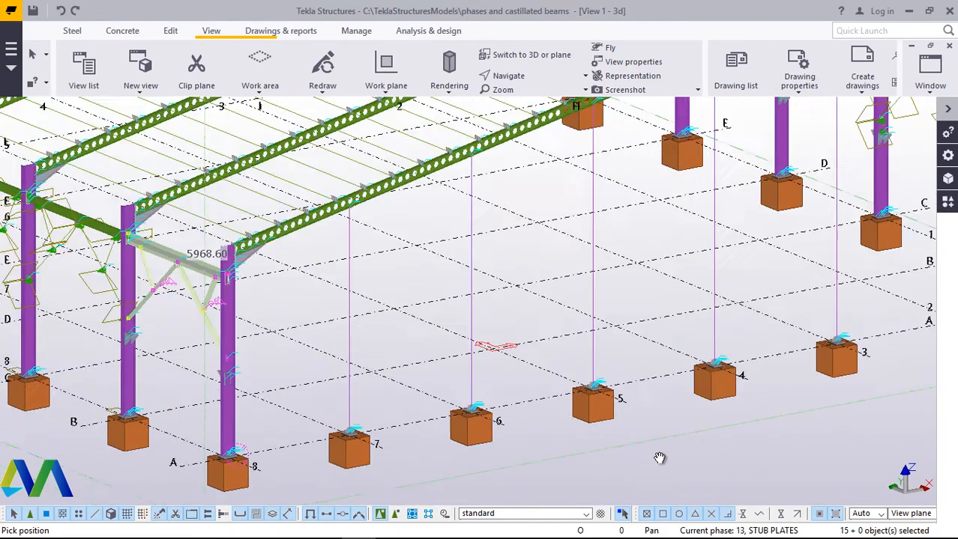
scroll(279, 355, "up", 6)
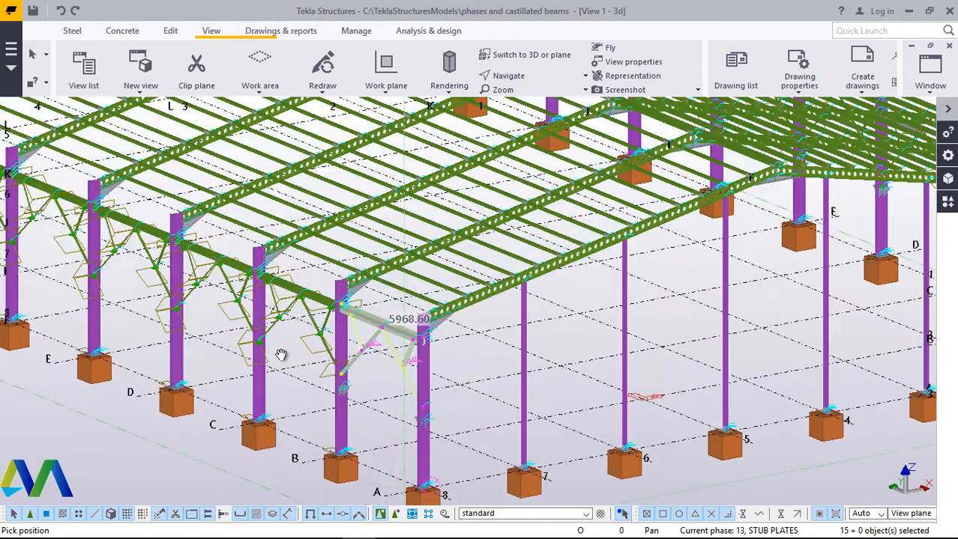
scroll(283, 351, "up", 2)
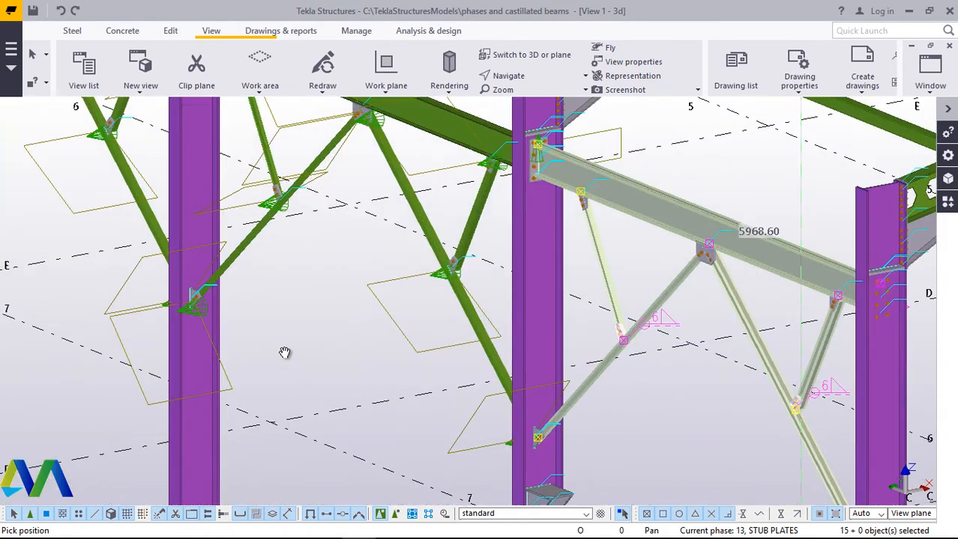
scroll(288, 325, "down", 4)
scroll(289, 319, "down", 5)
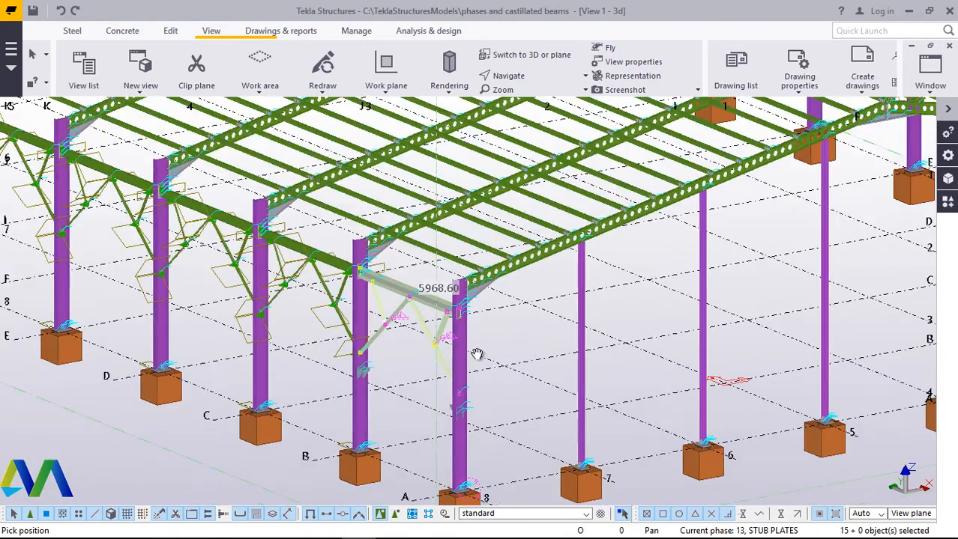
scroll(534, 359, "down", 2)
scroll(499, 328, "up", 5)
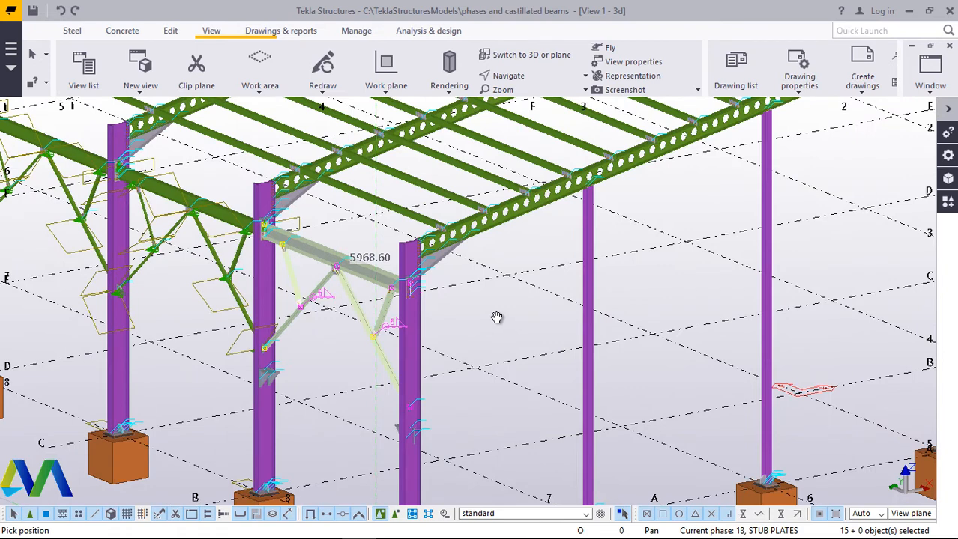
- End the running pan command, clear the bracing selection and redraw the 3D view
right_click(496, 318)
left_click(457, 325)
right_click(457, 326)
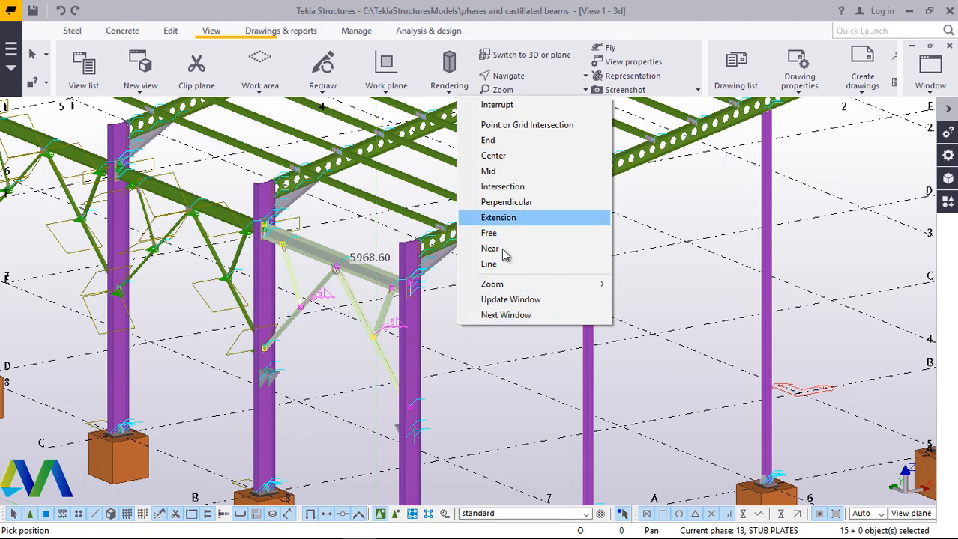
left_click(489, 339)
right_click(488, 343)
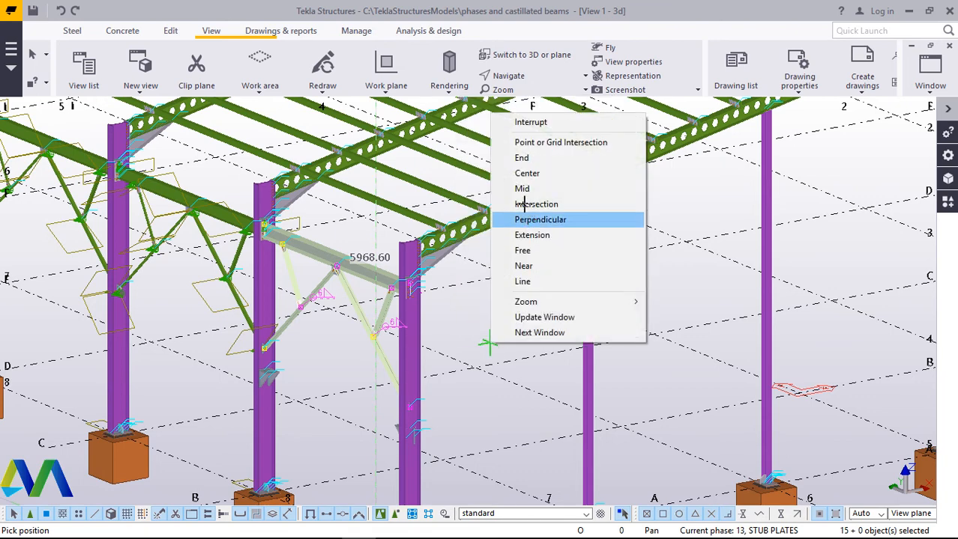
left_click(522, 123)
right_click(487, 307)
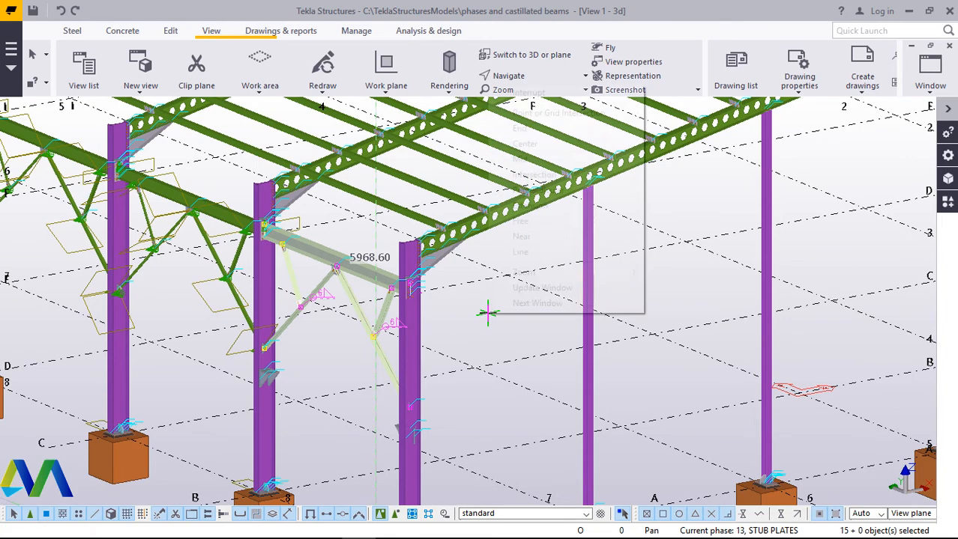
left_click(526, 93)
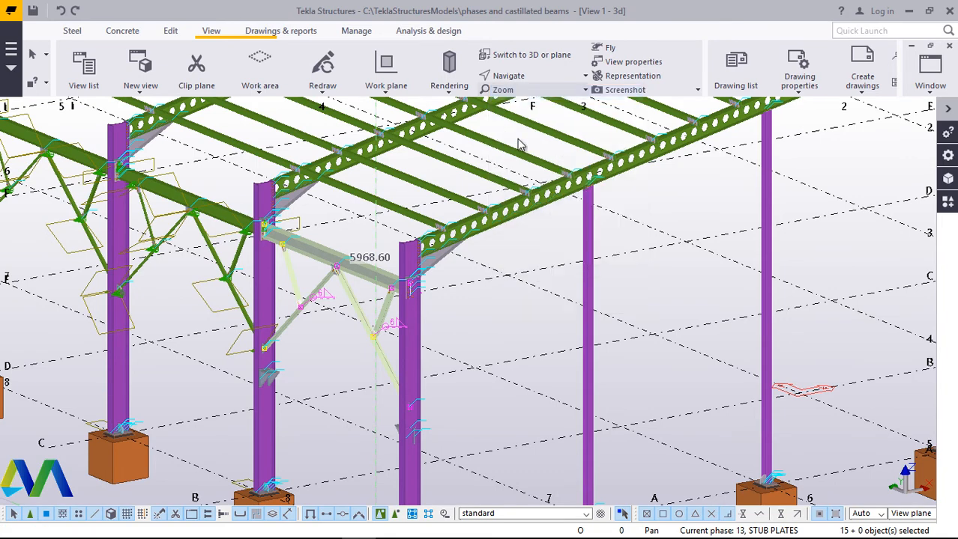
left_click(498, 321)
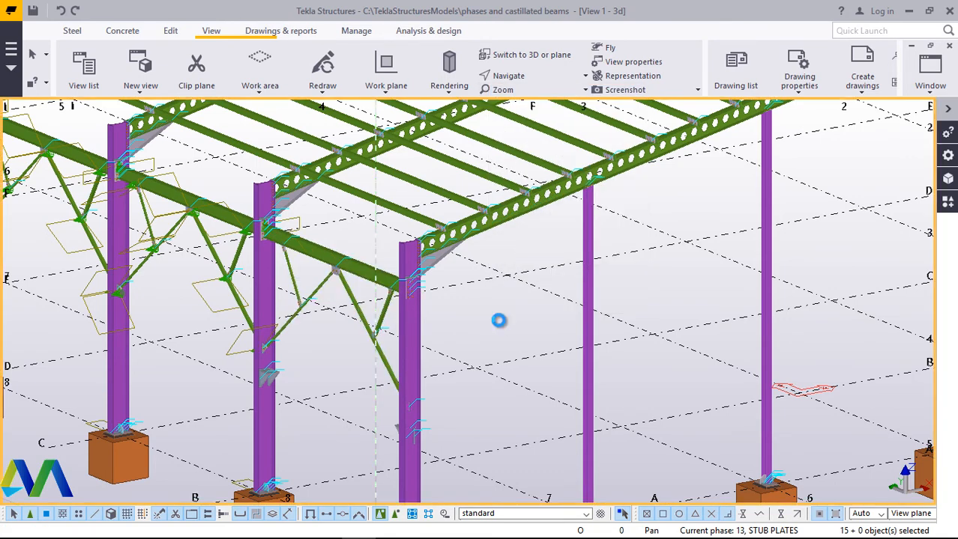
right_click(492, 316)
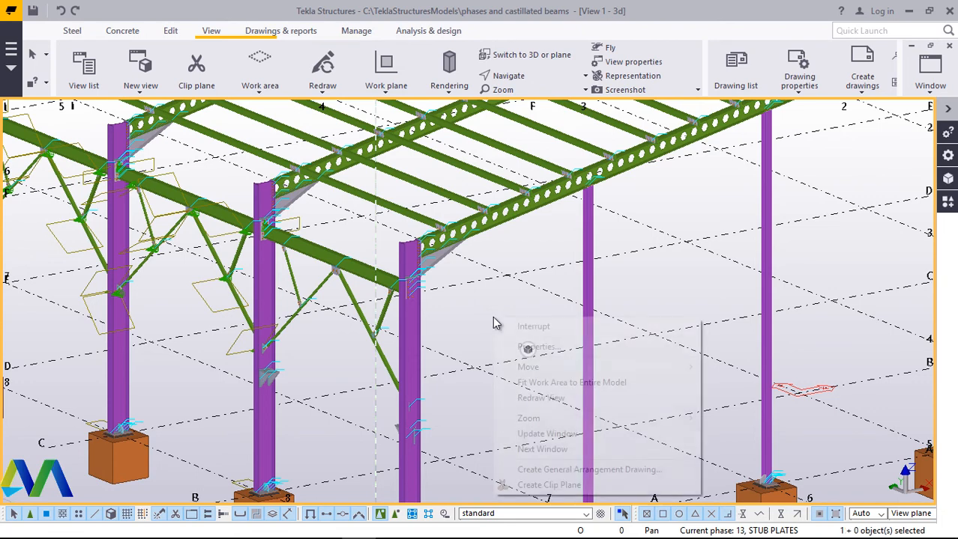
left_click(535, 399)
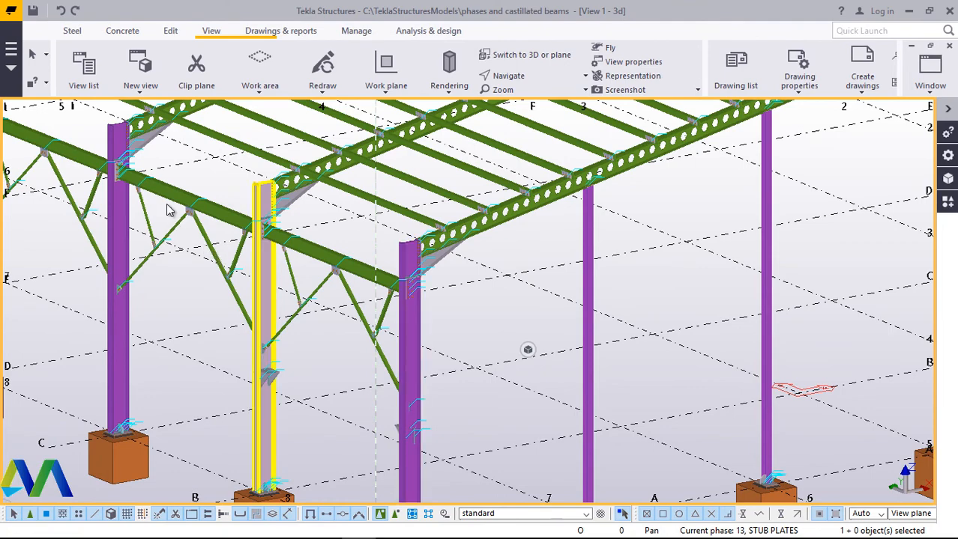
- Rotate the model and examine the struts and bracings between the grid line 8 columns from several directions
scroll(168, 208, "up", 5)
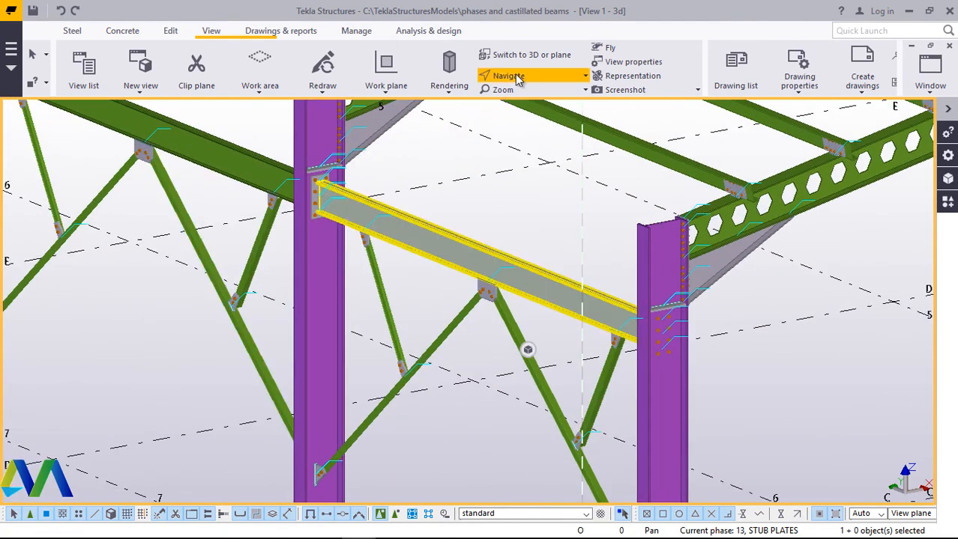
left_click(513, 75)
left_click(520, 102)
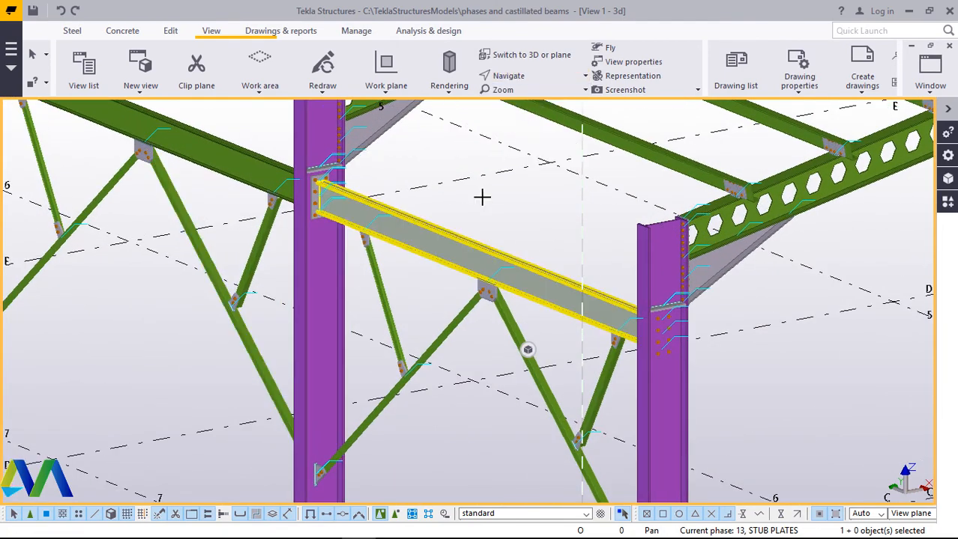
left_click(469, 311)
left_click_drag(473, 308, 593, 304)
scroll(622, 280, "down", 8)
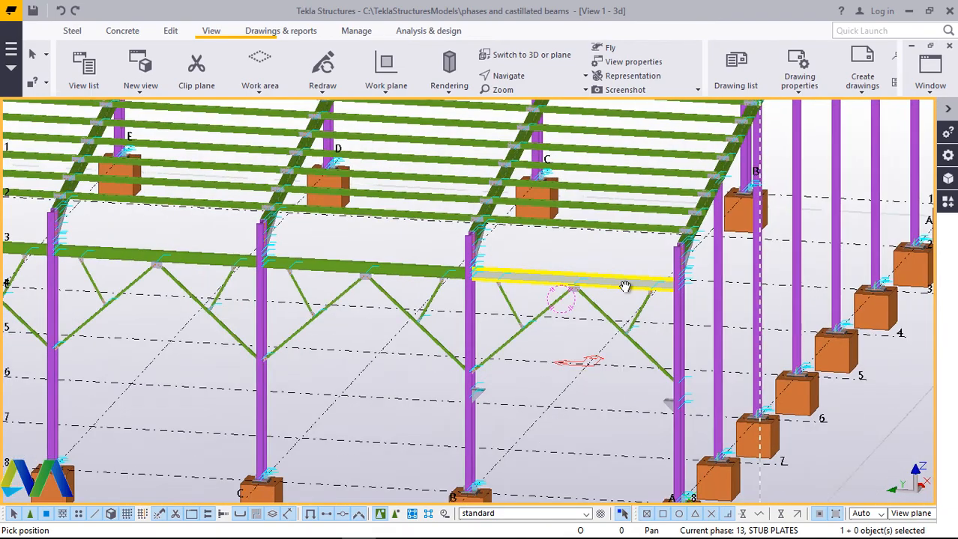
mouse_move(529, 319)
left_mouse_down()
mouse_move(510, 322)
mouse_move(526, 310)
left_mouse_up()
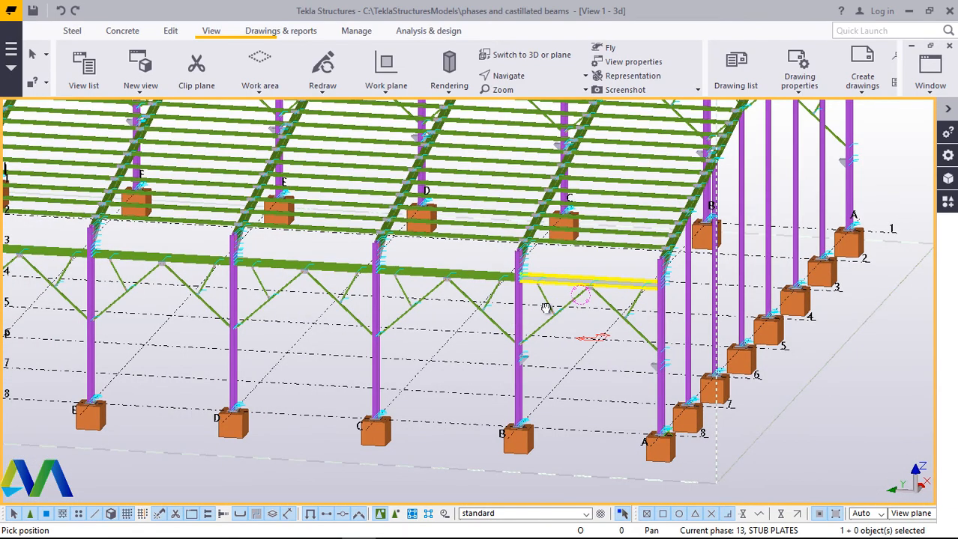
left_click_drag(590, 304, 609, 309)
scroll(640, 342, "up", 4)
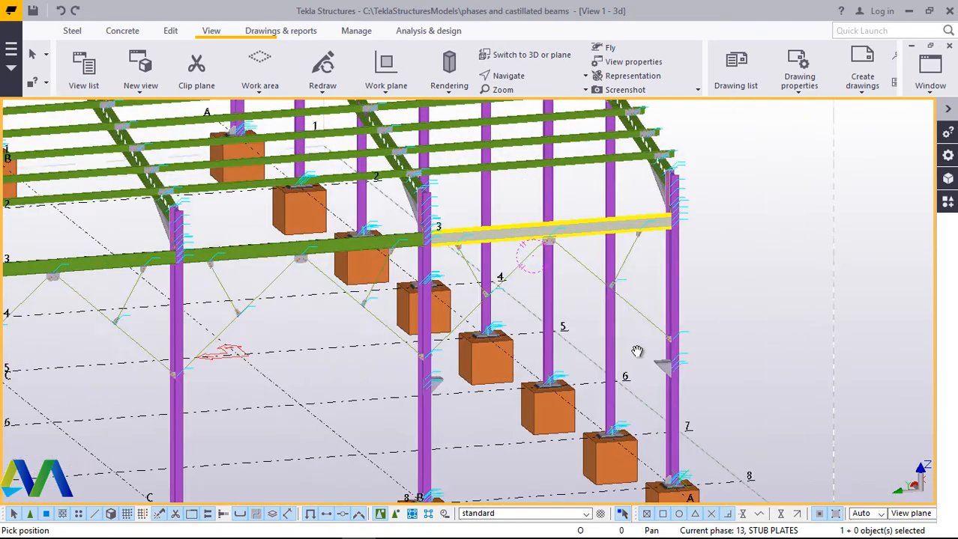
scroll(473, 380, "up", 3)
middle_click_drag(472, 380, 429, 392, "ctrl")
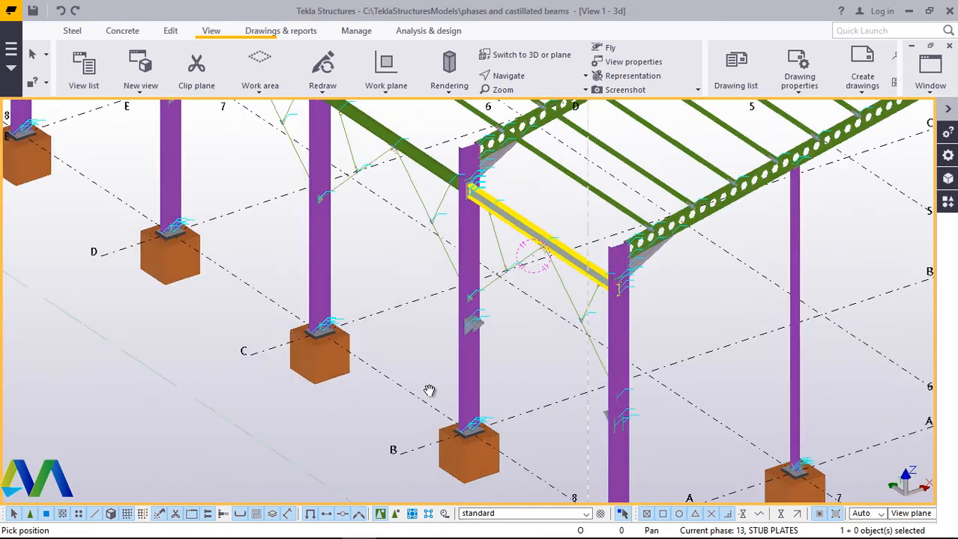
scroll(635, 435, "up", 2)
scroll(634, 435, "up", 1)
right_click(710, 255)
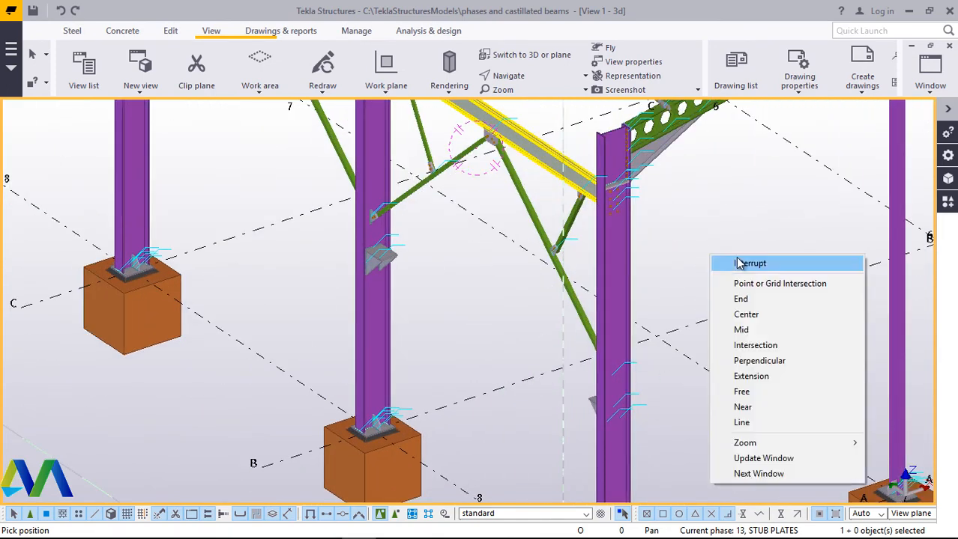
left_click(732, 265)
- Select the stub plate connections on the grid line 8 columns at B and A
key("Escape")
scroll(389, 269, "up", 1)
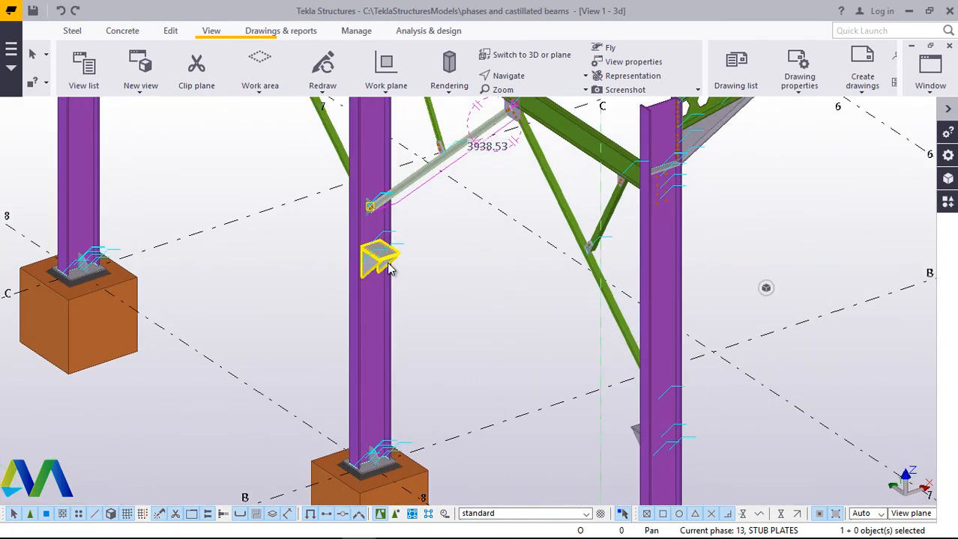
left_click(388, 267)
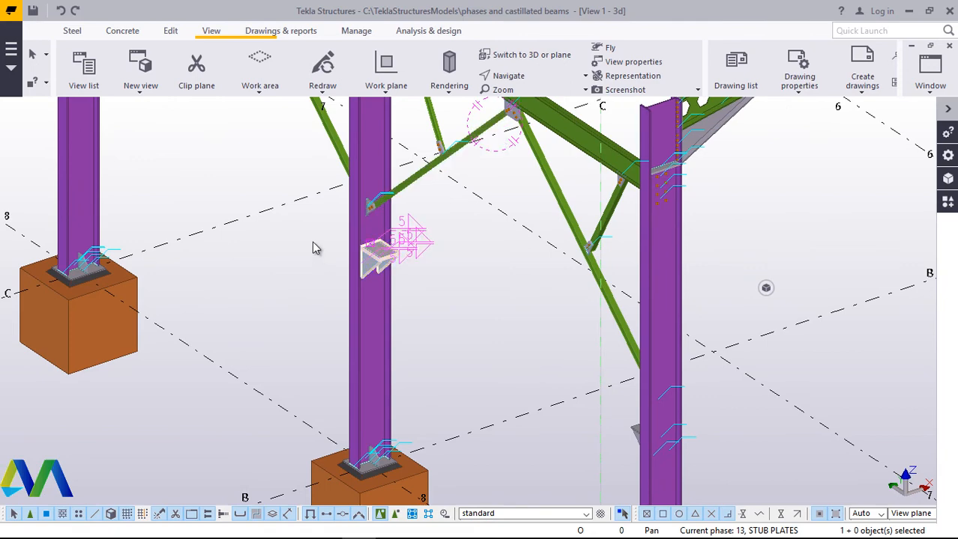
scroll(347, 250, "down", 2)
scroll(508, 362, "up", 3)
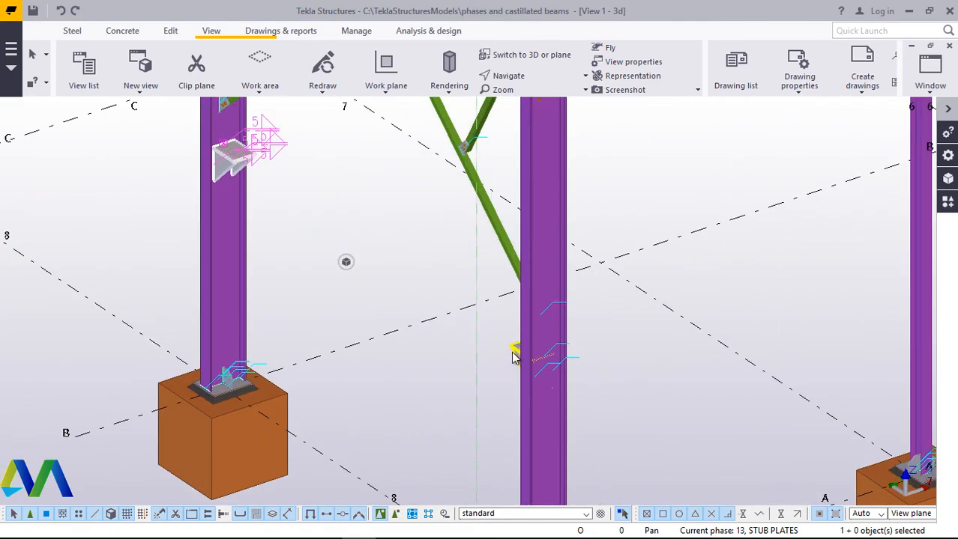
left_click(514, 357, "ctrl")
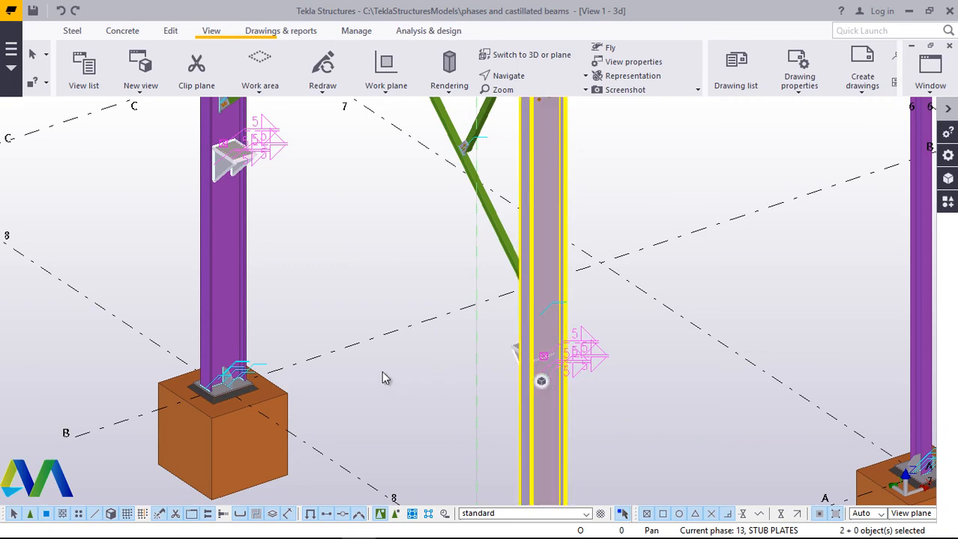
- Examine the end frame and the columns of grid lines 1 and 8 across the building
scroll(381, 371, "down", 5)
scroll(326, 369, "down", 3)
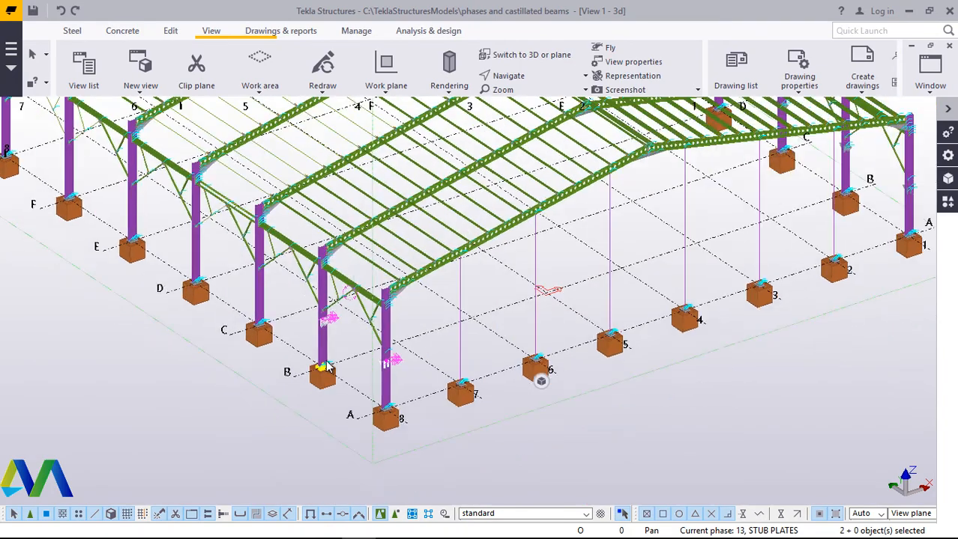
scroll(686, 158, "up", 5)
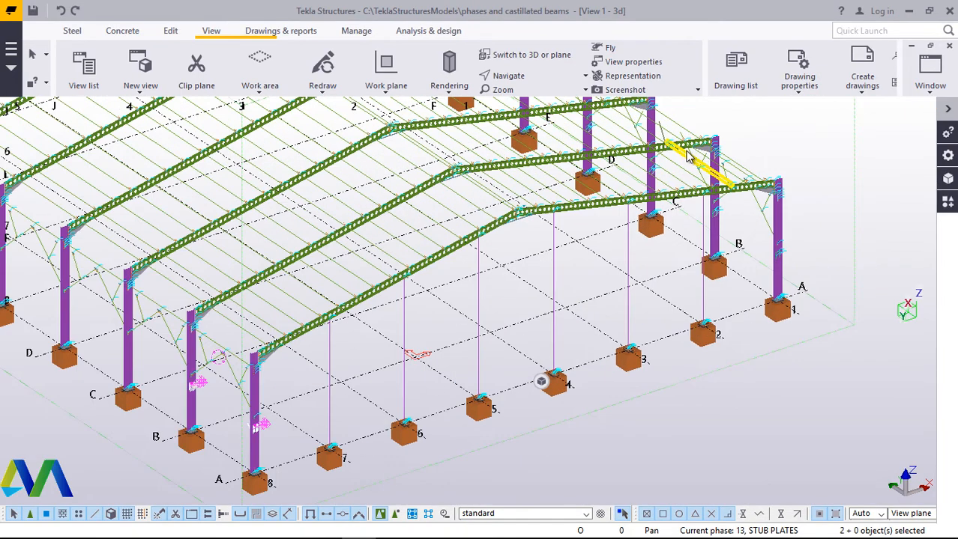
scroll(683, 311, "down", 4)
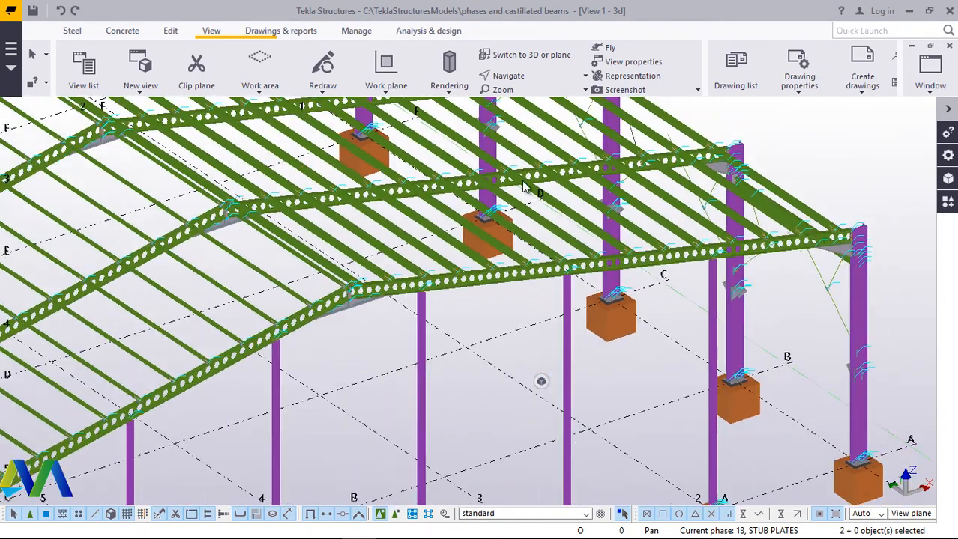
scroll(624, 187, "up", 6)
scroll(623, 187, "down", 6)
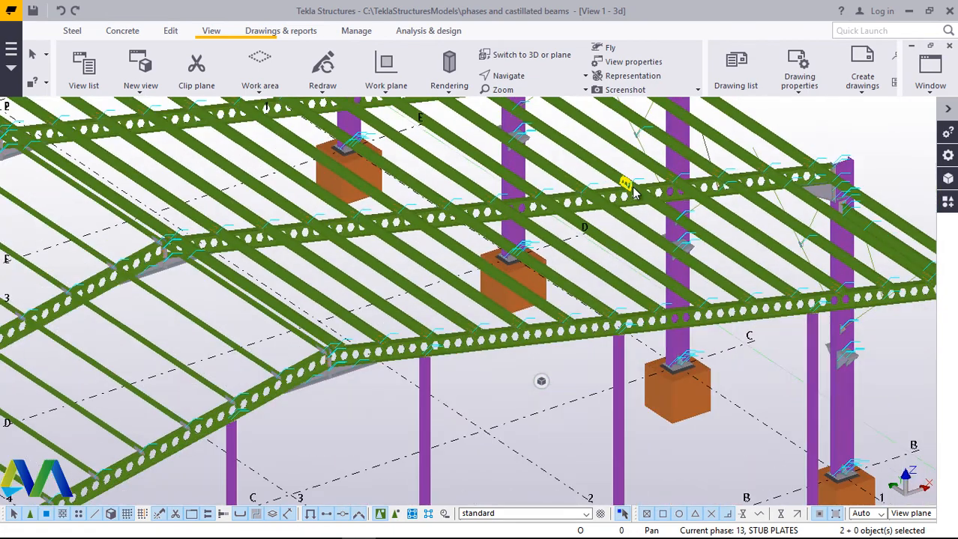
scroll(561, 243, "down", 2)
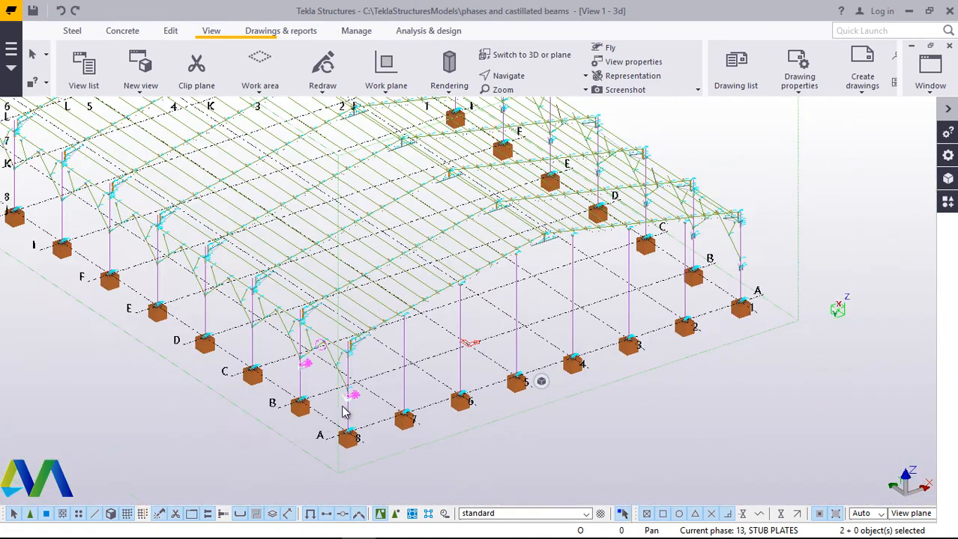
scroll(334, 409, "up", 5)
scroll(363, 410, "up", 3)
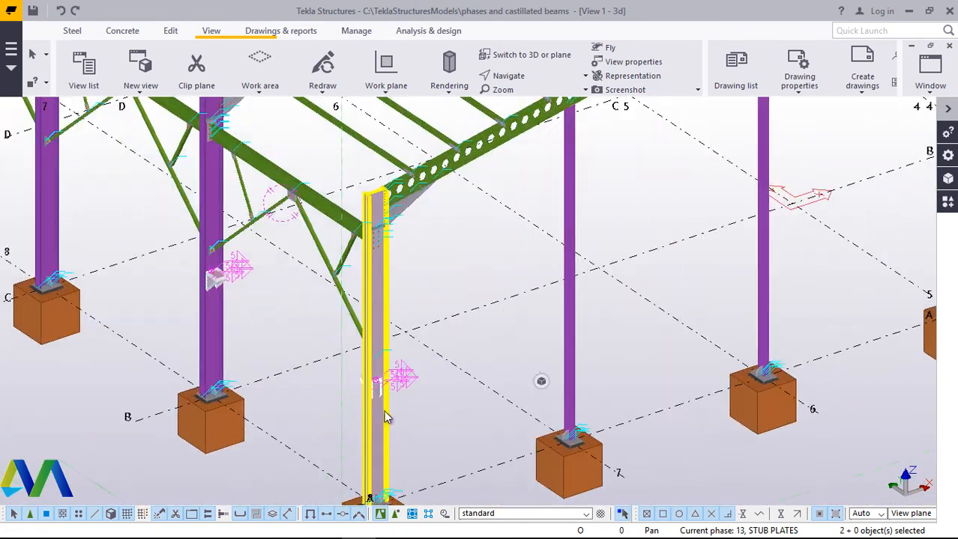
- Copy the two selected stub plate connections linearly with dY 6000 and 23 copies, and end the command
right_click(435, 408)
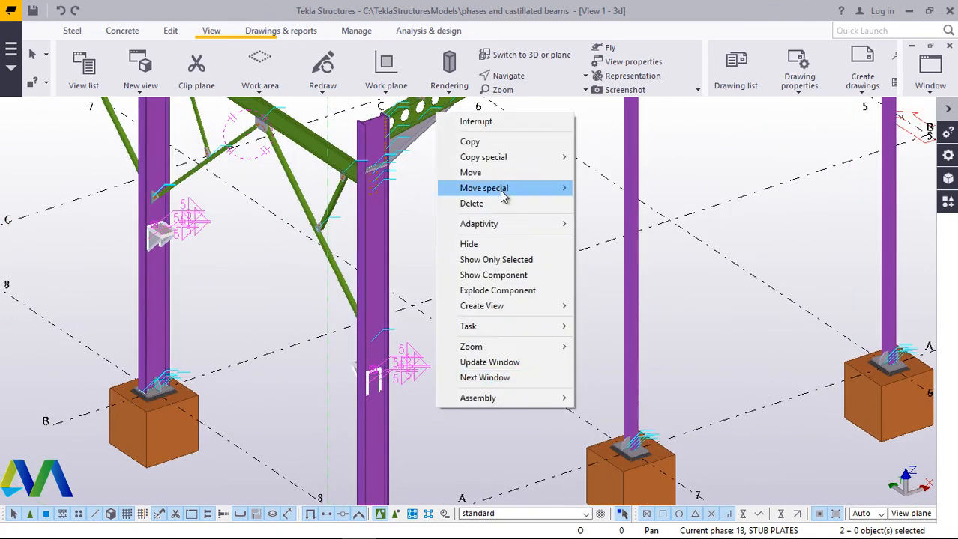
mouse_move(524, 157)
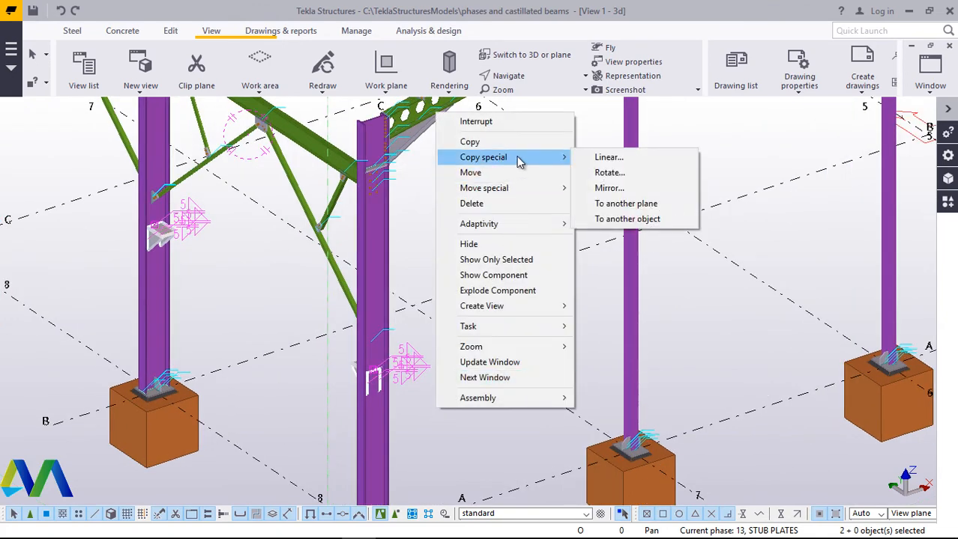
left_click(603, 158)
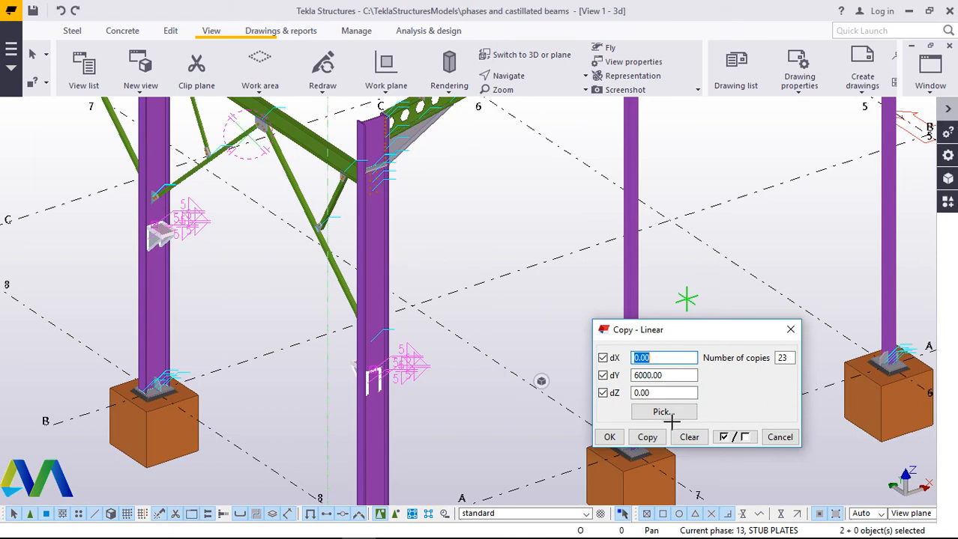
left_click(667, 415)
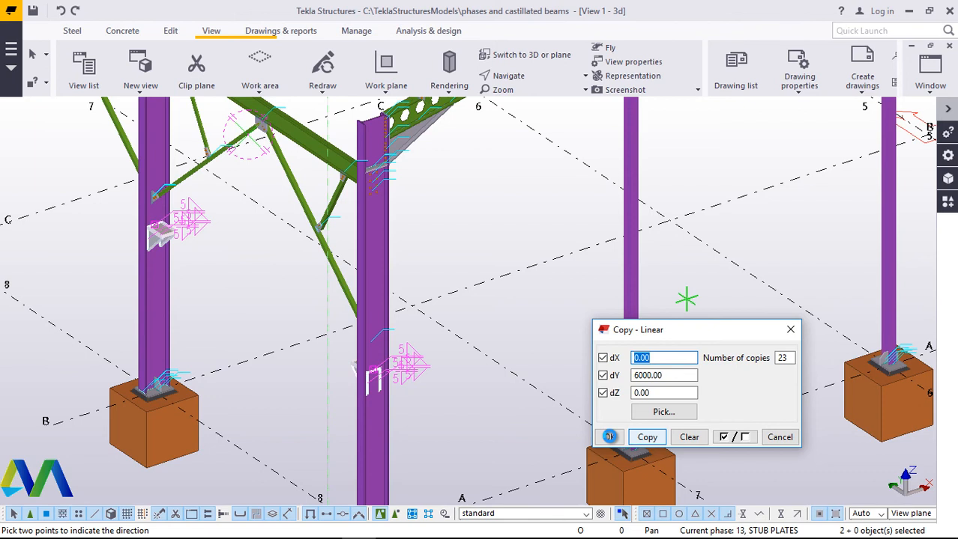
left_click(610, 439)
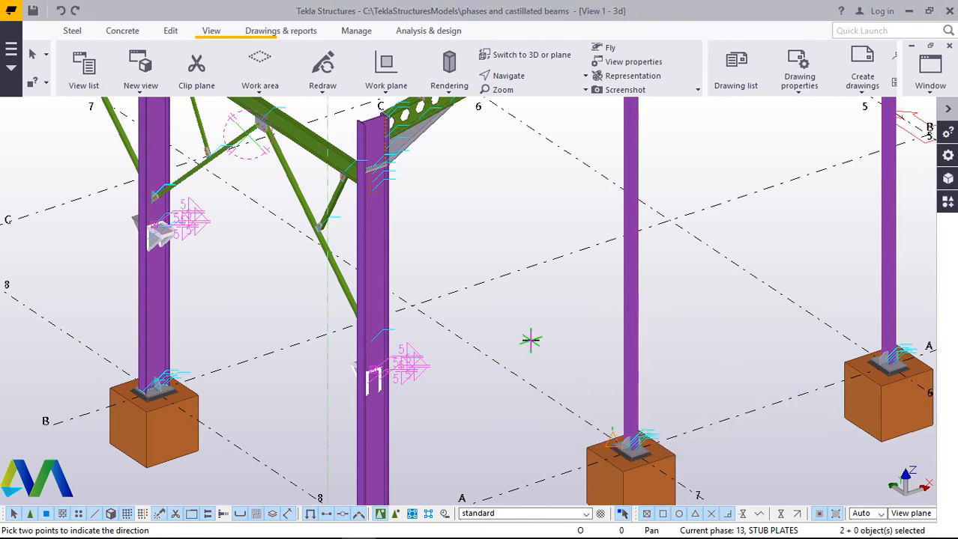
right_click(529, 341)
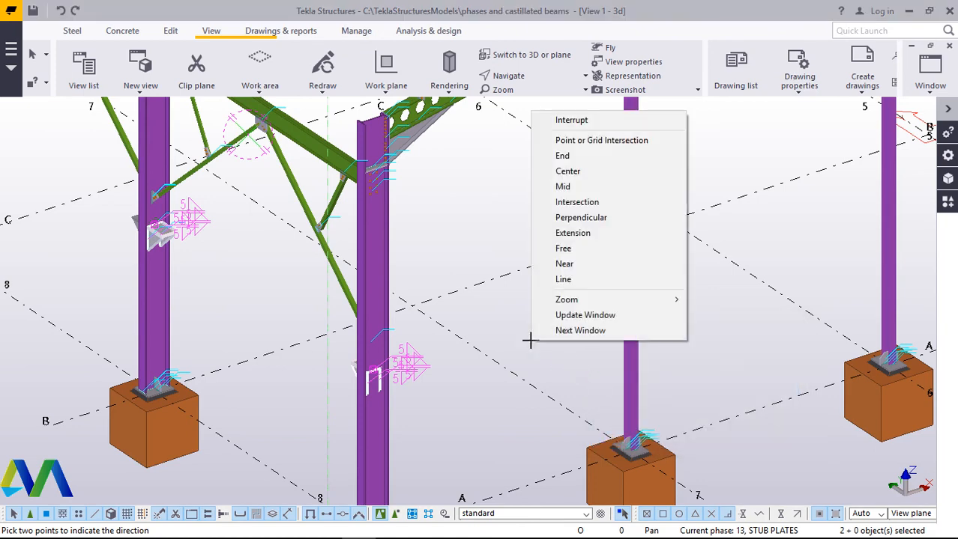
left_click(571, 119)
- Rotate the model and examine the copied stub plates along grid line 8 and on both sides of the column at B
scroll(567, 375, "down", 6)
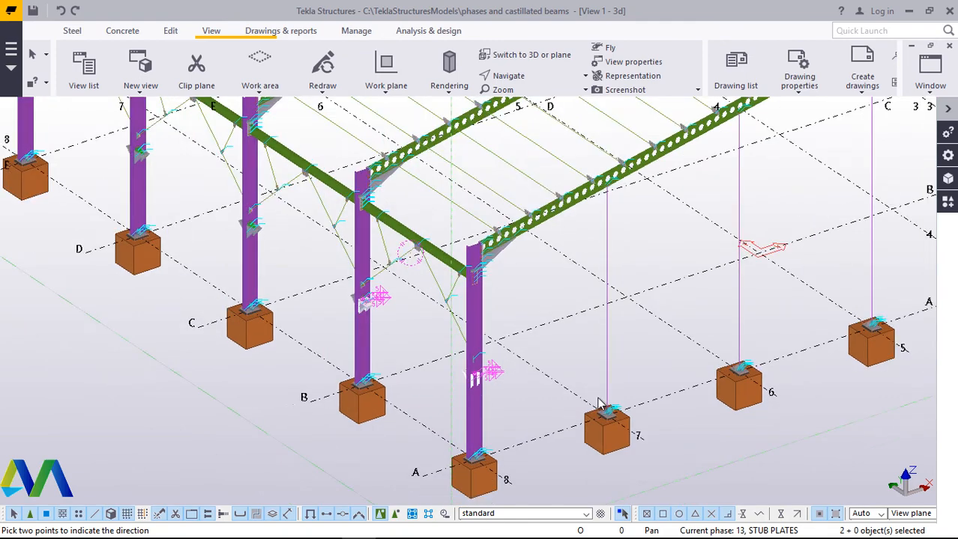
scroll(457, 330, "up", 6)
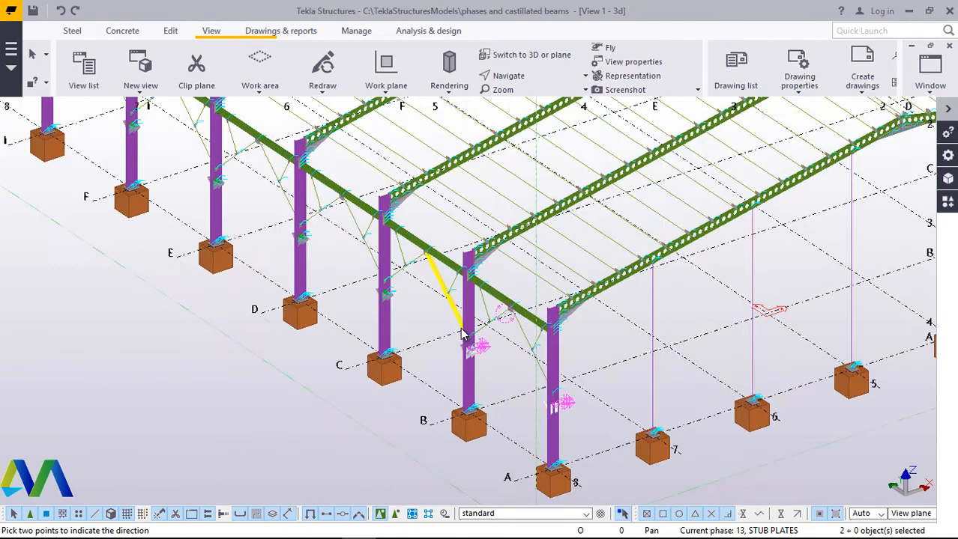
scroll(466, 335, "up", 4)
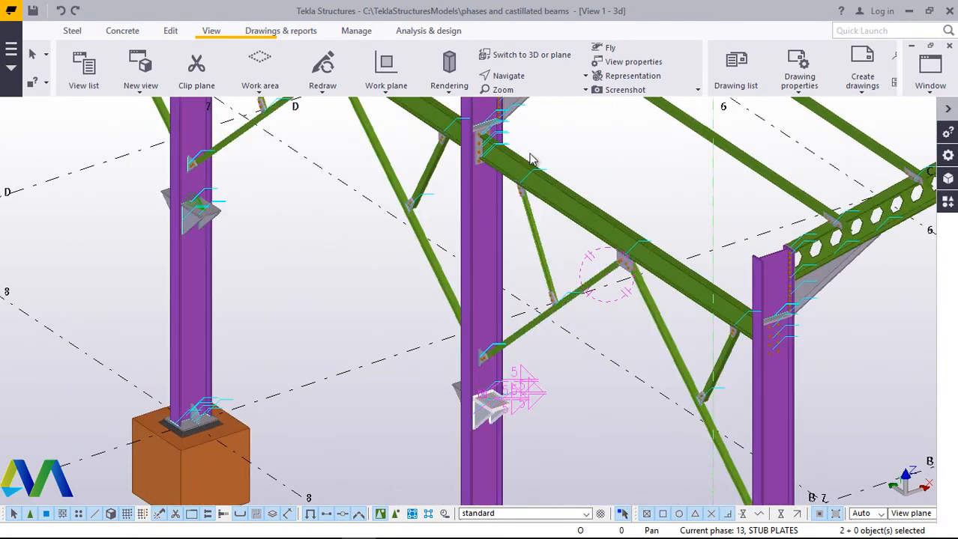
left_click(506, 76)
left_click(528, 97)
left_click_drag(506, 375, 610, 404)
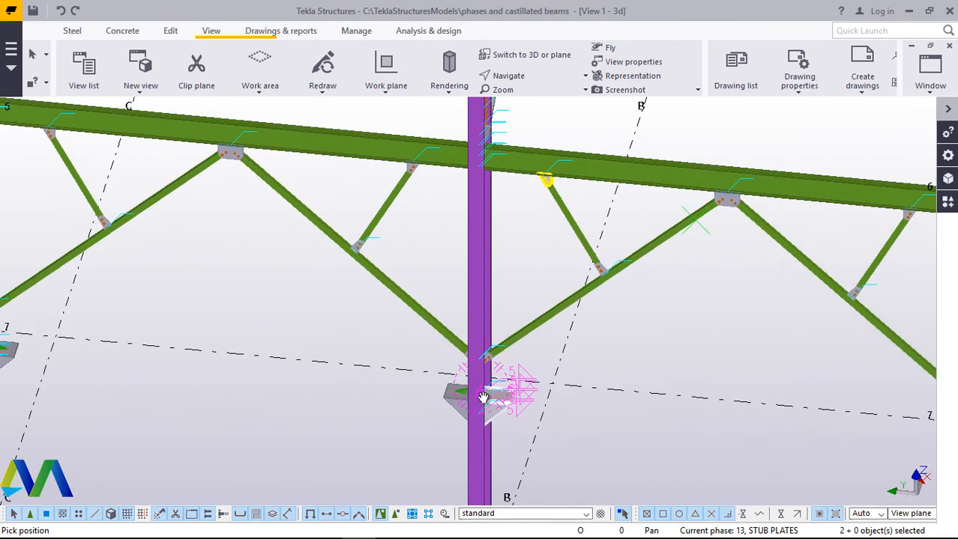
scroll(470, 405, "up", 6)
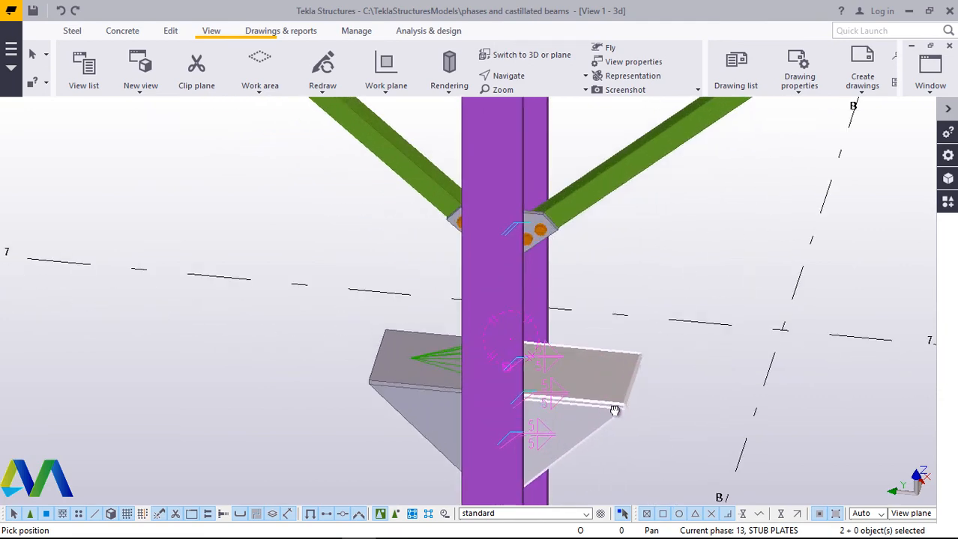
- Examine the selected stub plates on the grid line 8 columns at B and A from several sides, and end the rotation
left_click_drag(614, 411, 742, 402)
left_click_drag(643, 409, 409, 392)
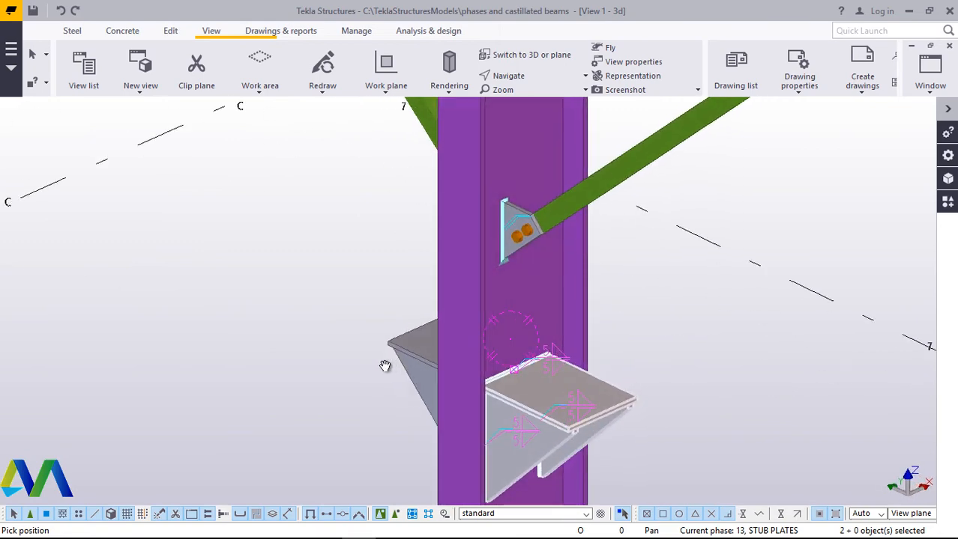
scroll(293, 329, "down", 8)
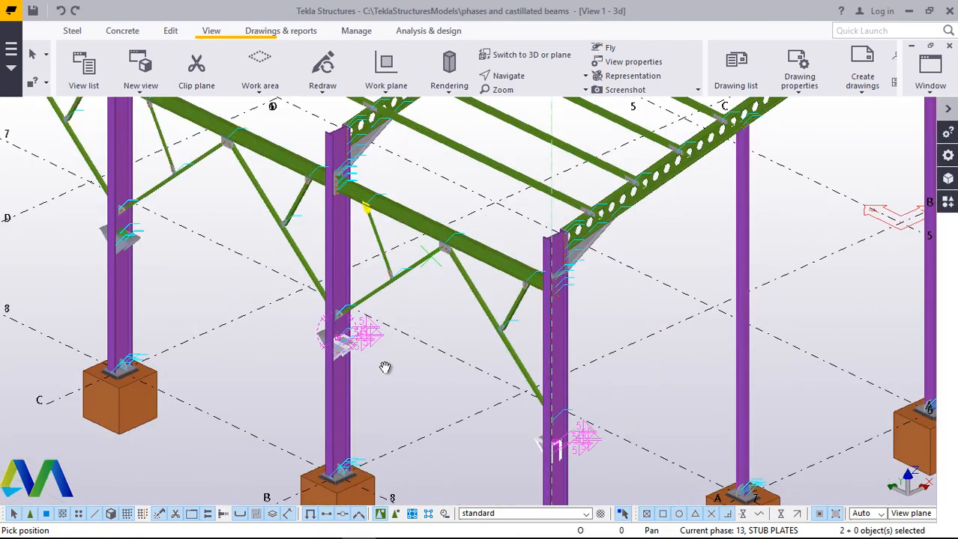
scroll(428, 404, "up", 2)
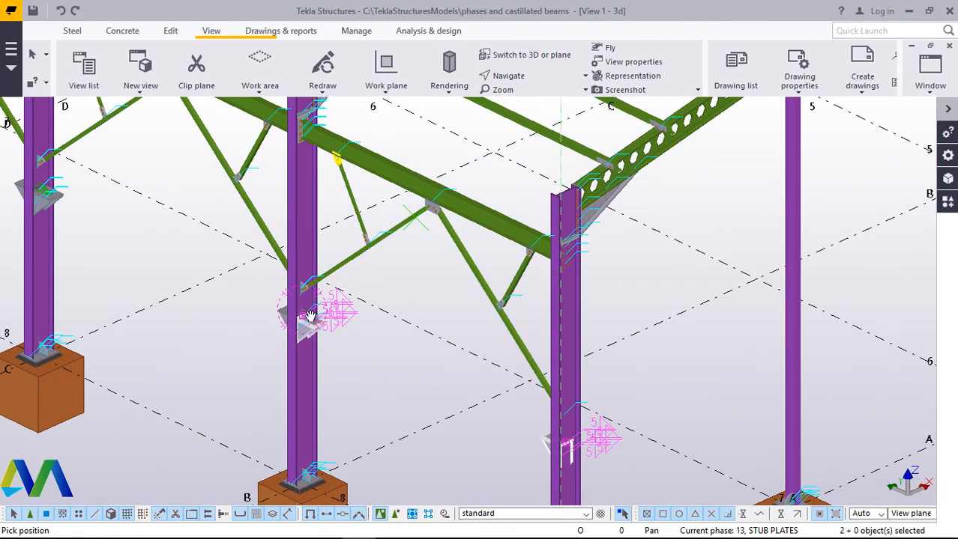
scroll(310, 316, "up", 3)
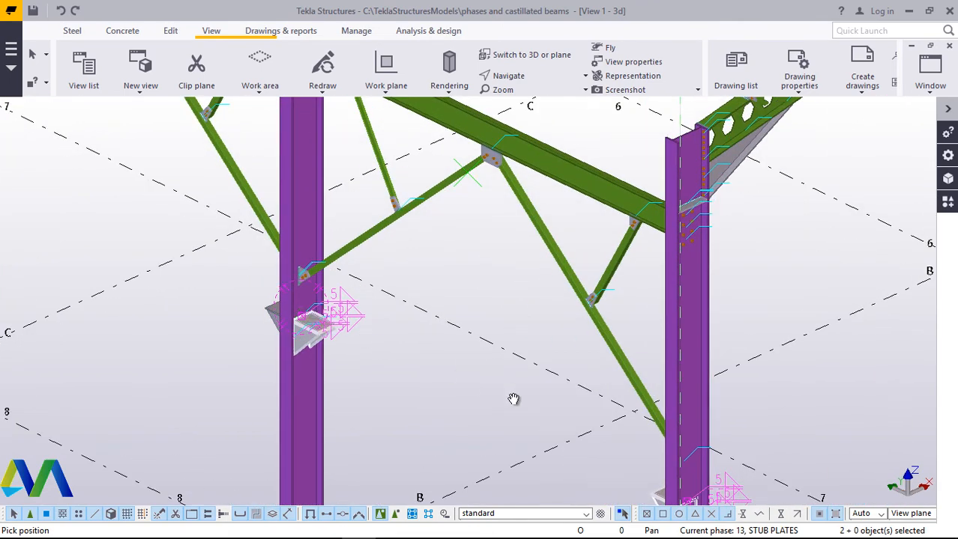
scroll(340, 332, "down", 4)
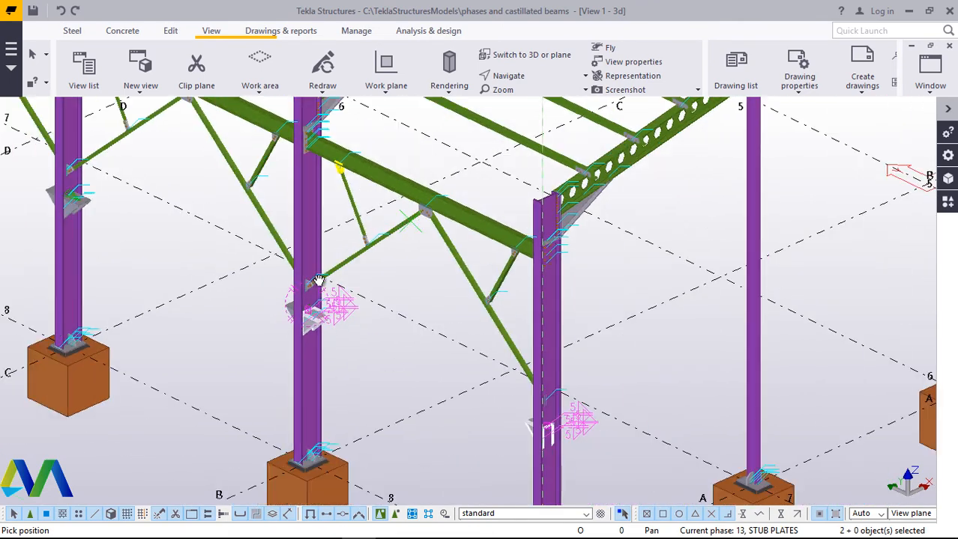
scroll(371, 378, "down", 2)
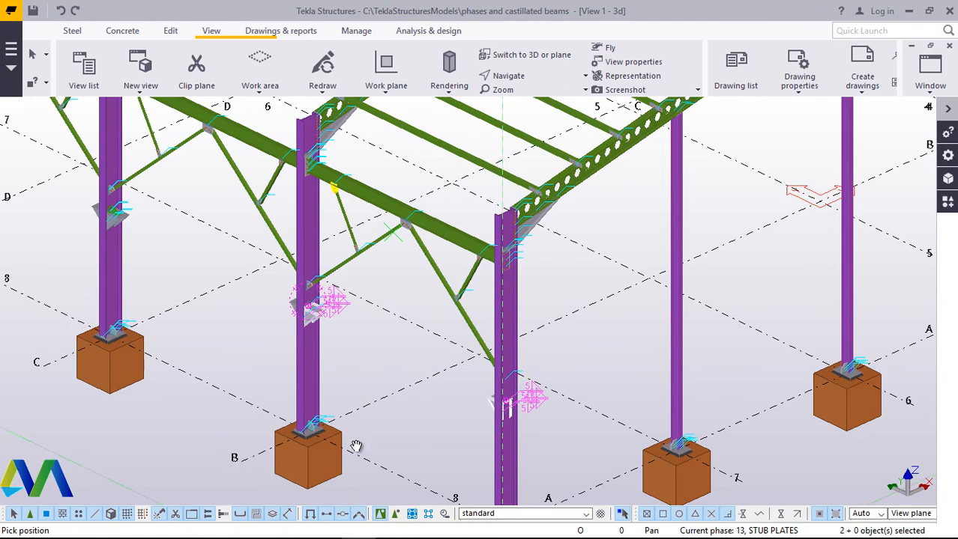
scroll(404, 426, "down", 5)
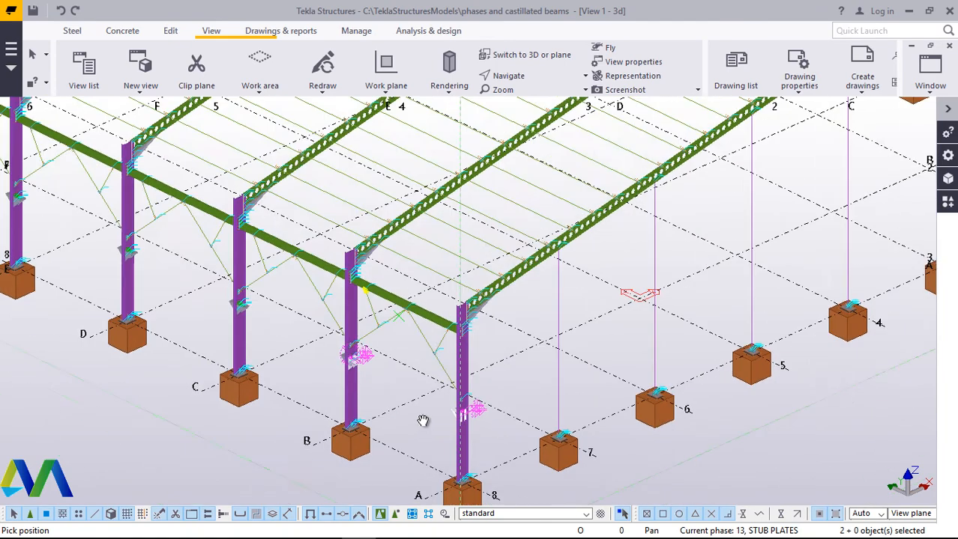
scroll(459, 345, "up", 2)
scroll(459, 345, "up", 3)
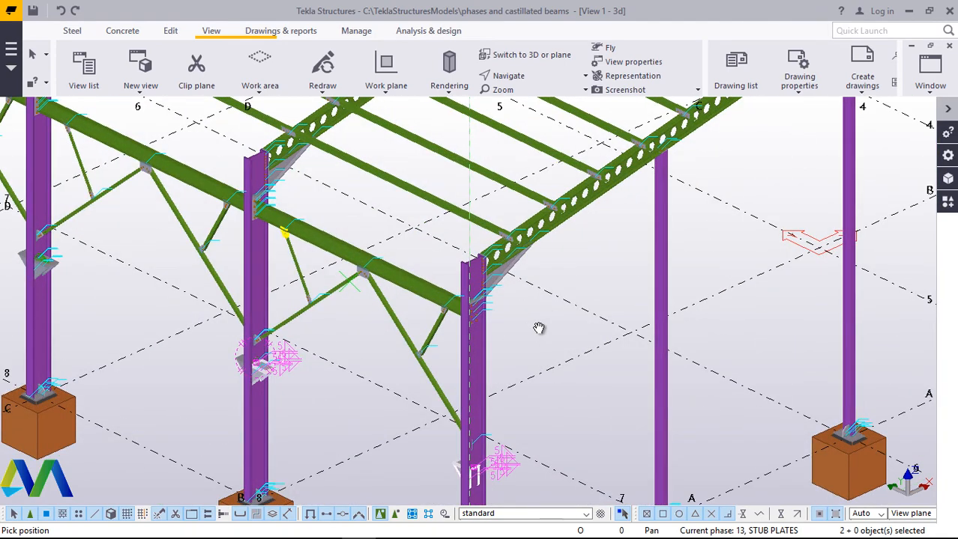
right_click(532, 327)
left_click(552, 109)
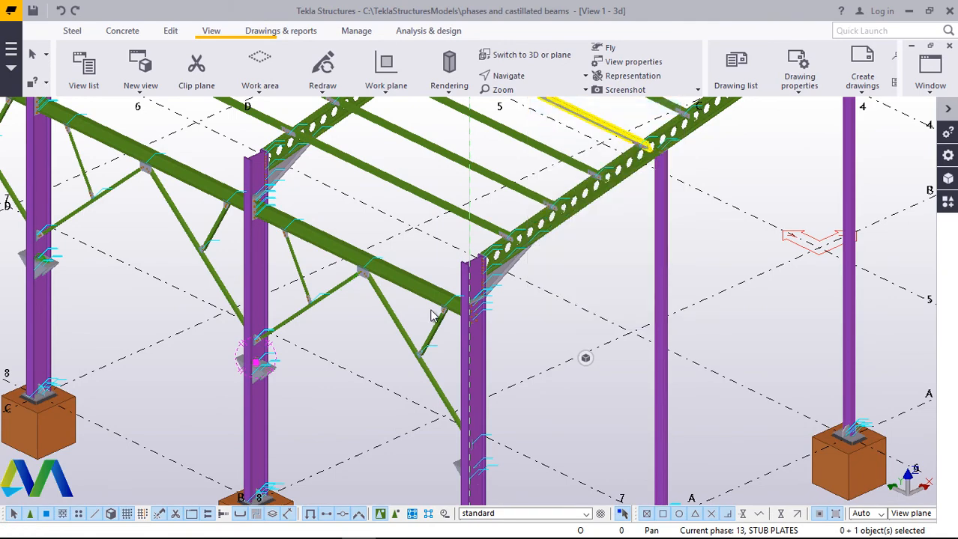
- Change the 3D view's projection to Perspective and accept the view properties
scroll(409, 316, "down", 2)
scroll(366, 373, "down", 2)
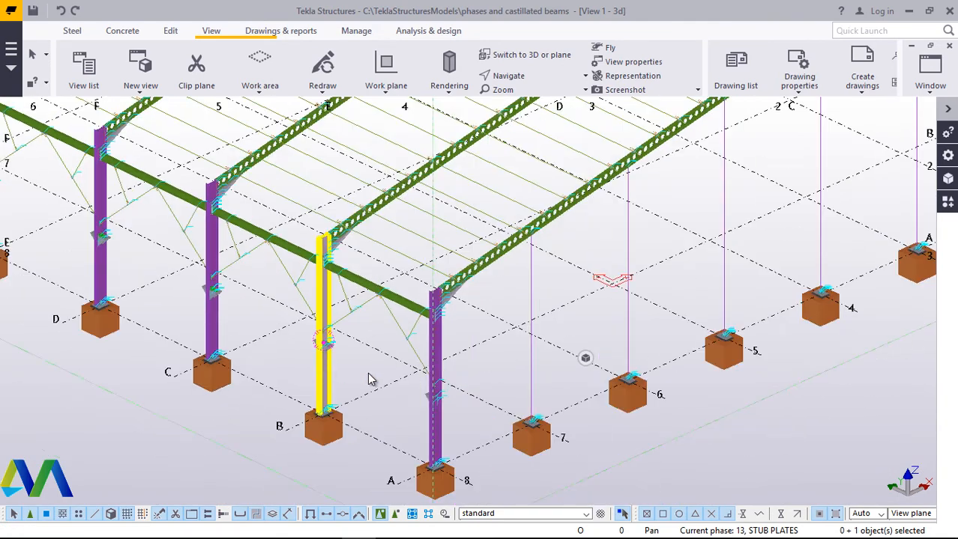
double_click(499, 375)
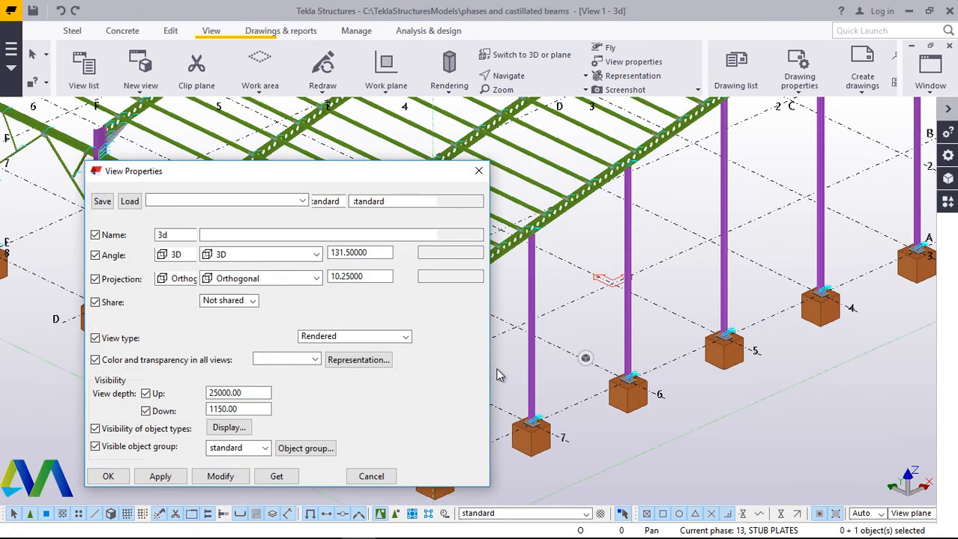
double_click(315, 280)
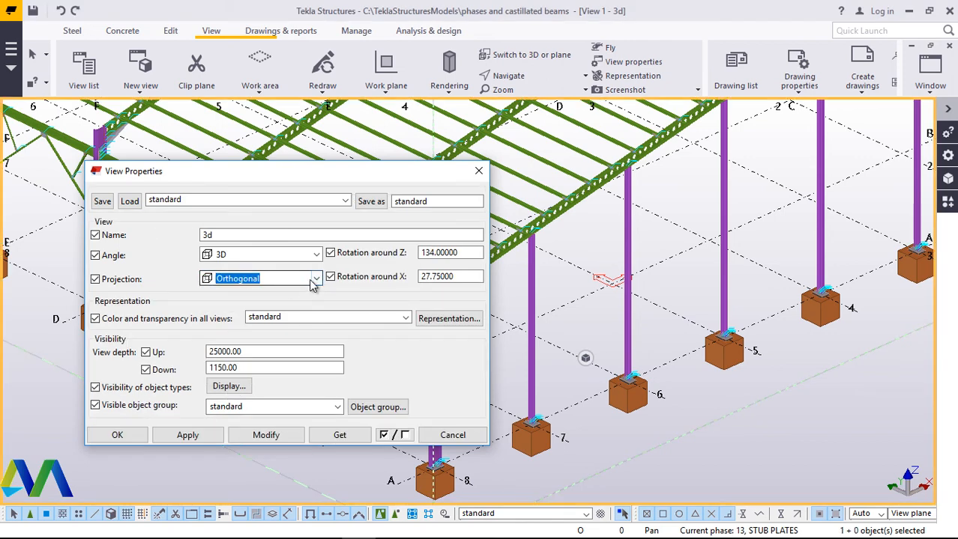
left_click(315, 278)
left_click(236, 309)
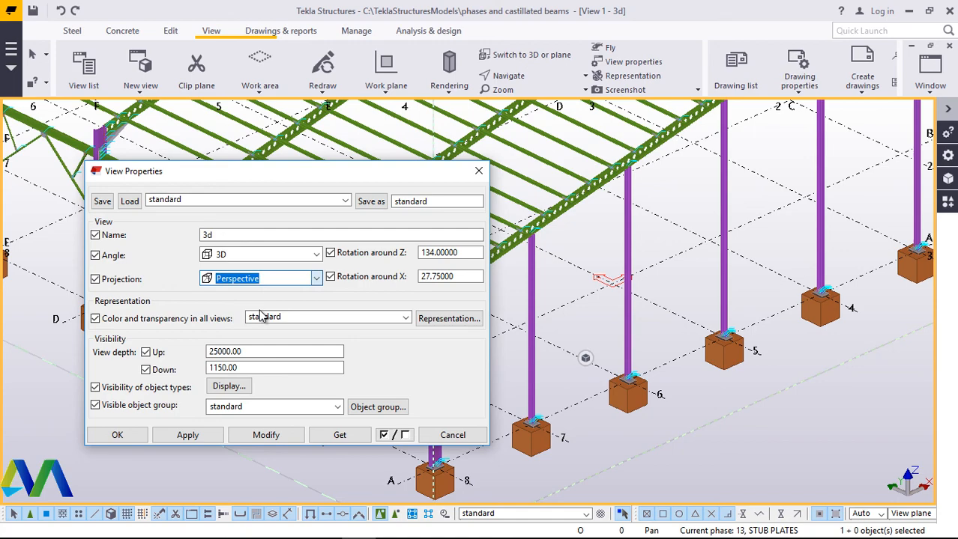
left_click(265, 435)
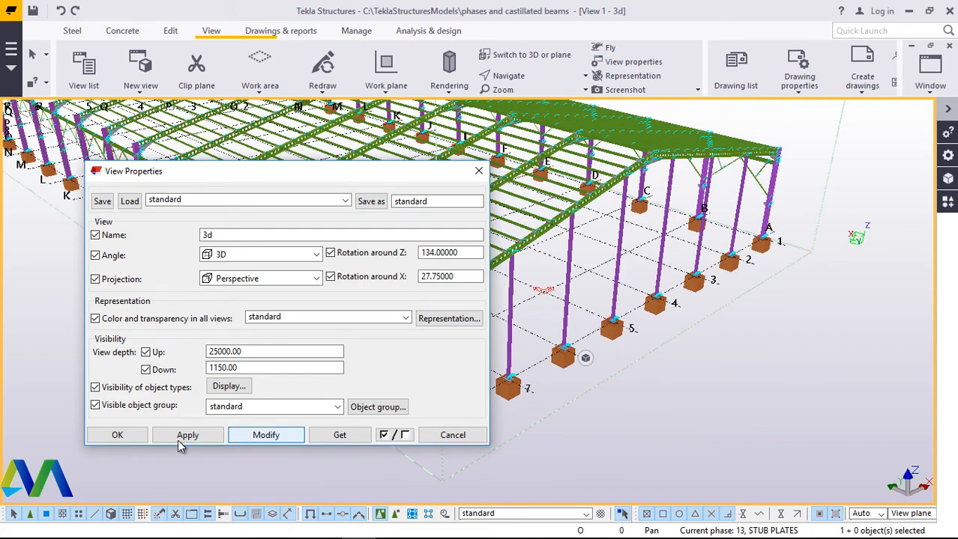
left_click(146, 438)
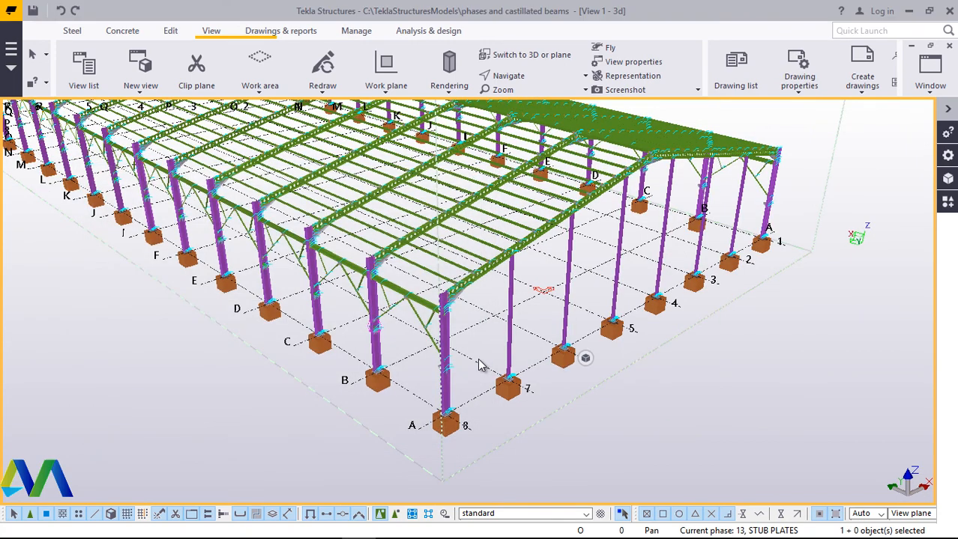
- Rotate the perspective view about the lower part of the corner column at A-8 and examine the whole frame from a low angle
scroll(467, 400, "up", 5)
left_click(509, 76)
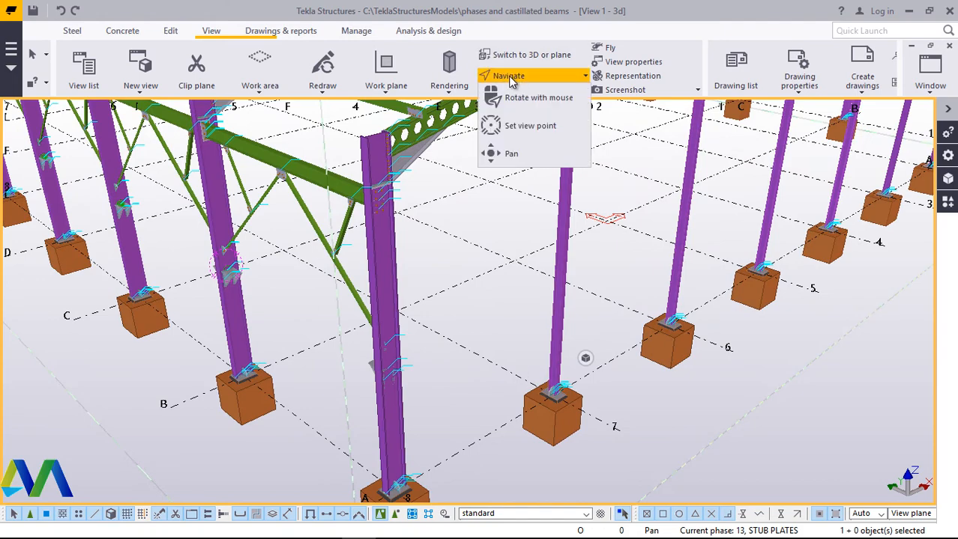
left_click(524, 96)
left_click(407, 421)
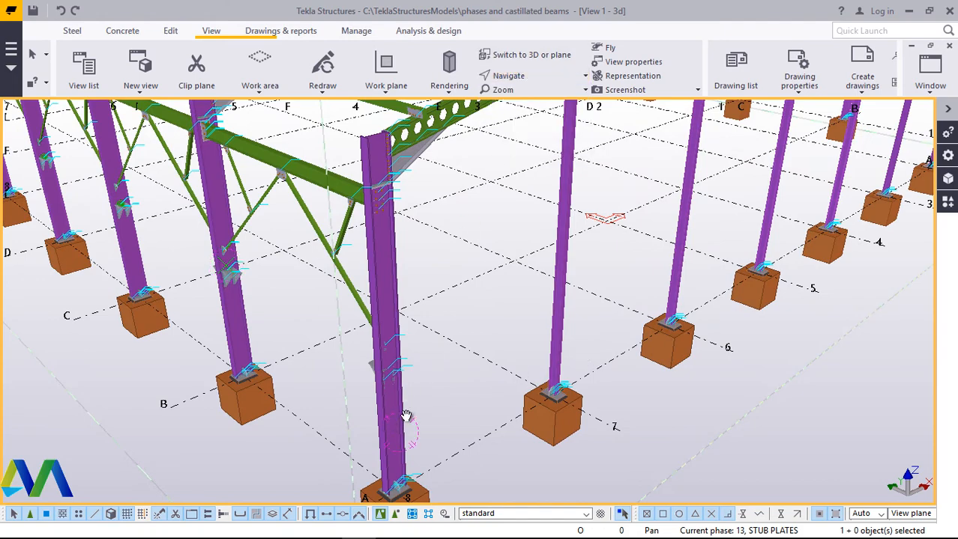
scroll(413, 381, "down", 3)
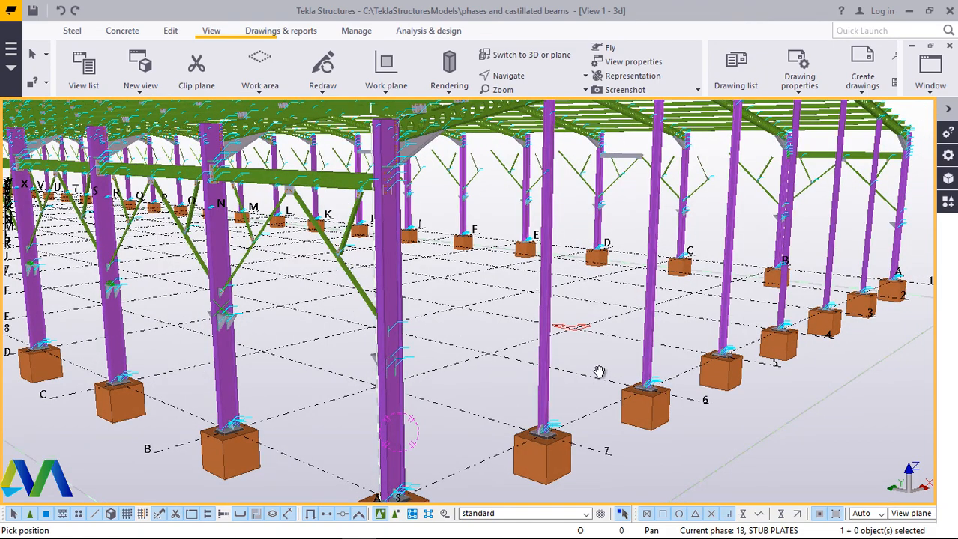
scroll(519, 345, "down", 2)
middle_click_drag(457, 336, 489, 327, "ctrl")
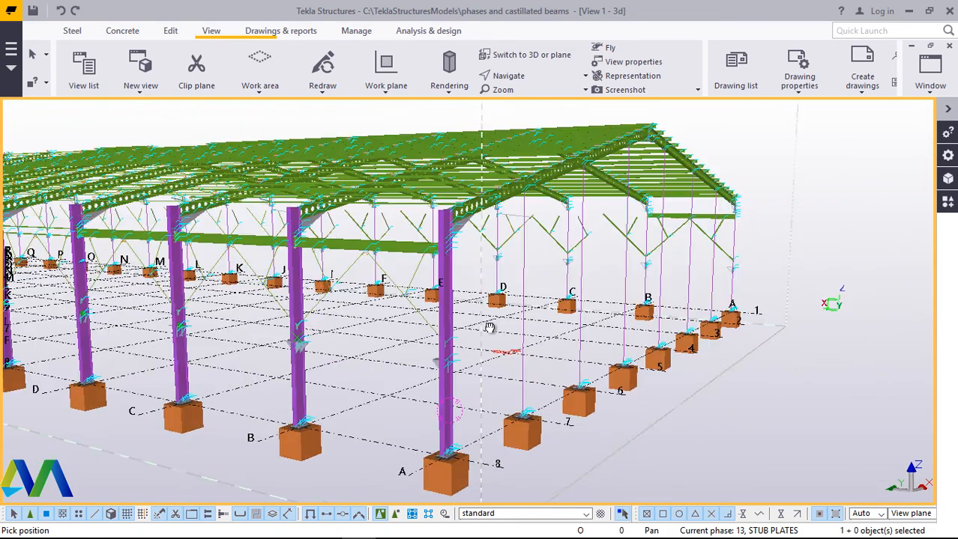
- Examine the stub plates and bracing connections along the grid line 8 columns up close in perspective
scroll(266, 327, "up", 6)
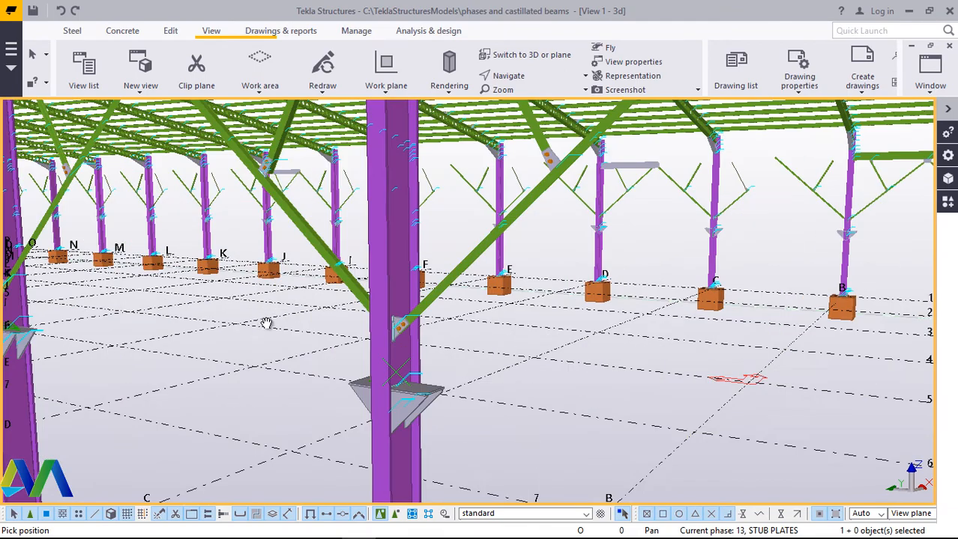
scroll(401, 309, "down", 5)
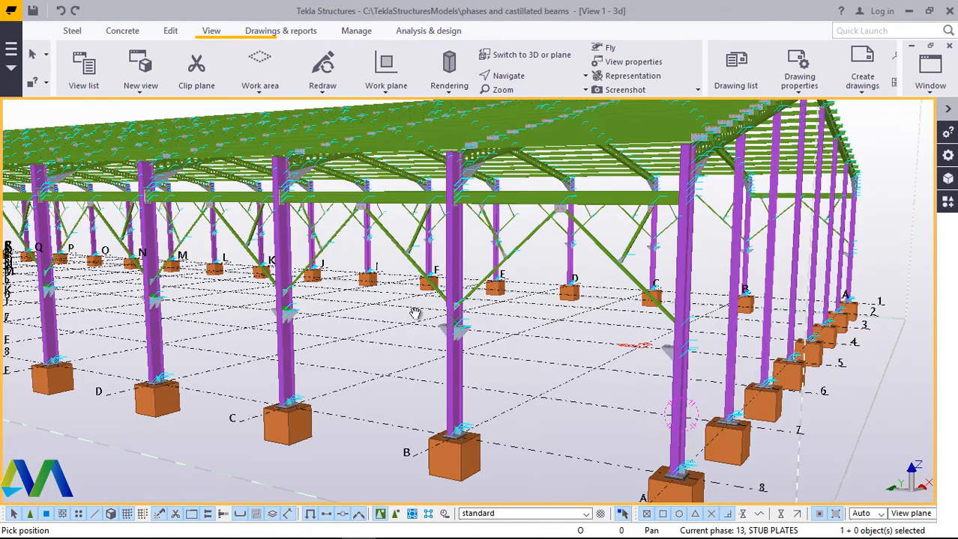
scroll(451, 321, "up", 3)
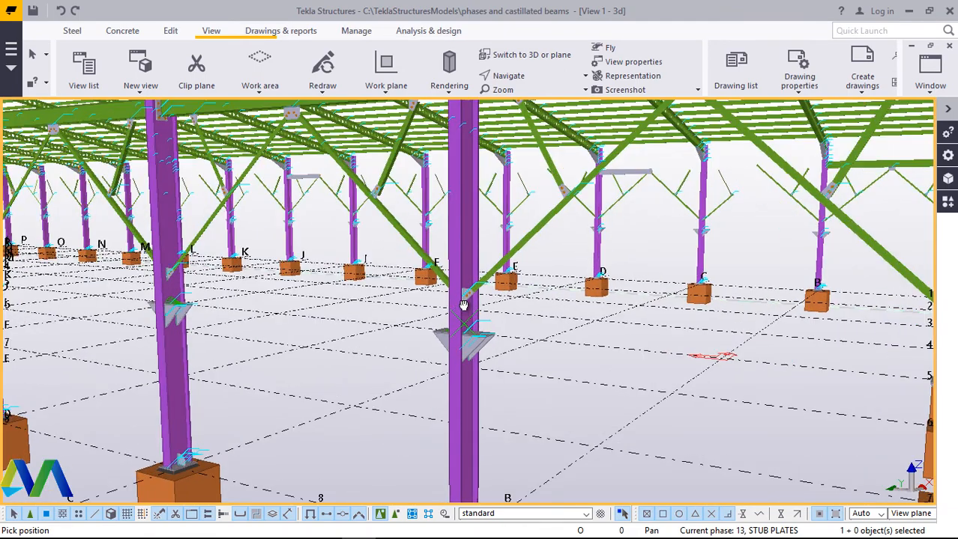
middle_click_drag(469, 299, 487, 293, "ctrl")
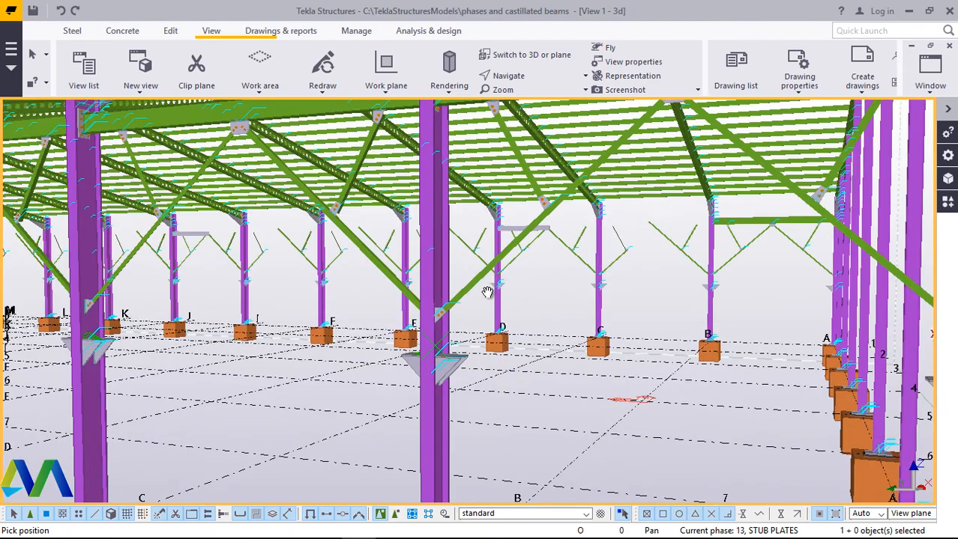
scroll(460, 329, "up", 4)
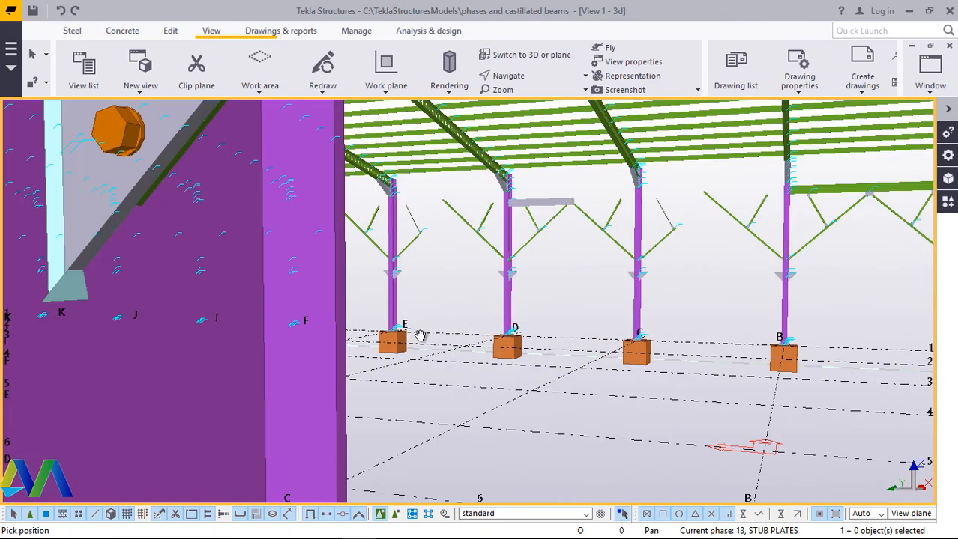
scroll(420, 335, "down", 4)
scroll(470, 317, "up", 3)
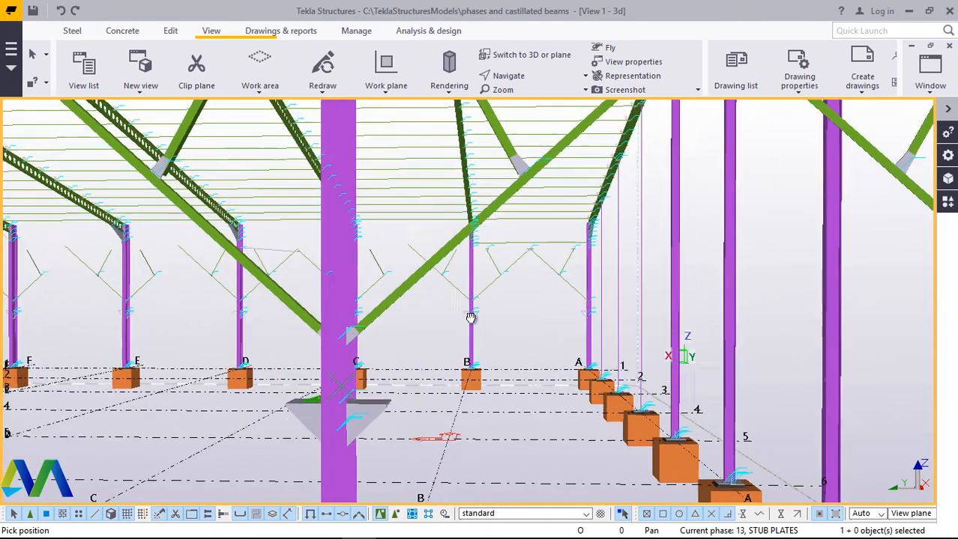
- Orbit around the grid line 8 columns, inspect the bracing, gusset and stub plate connections between B and A, and end the rotation
middle_click_drag(470, 317, 568, 306, "ctrl")
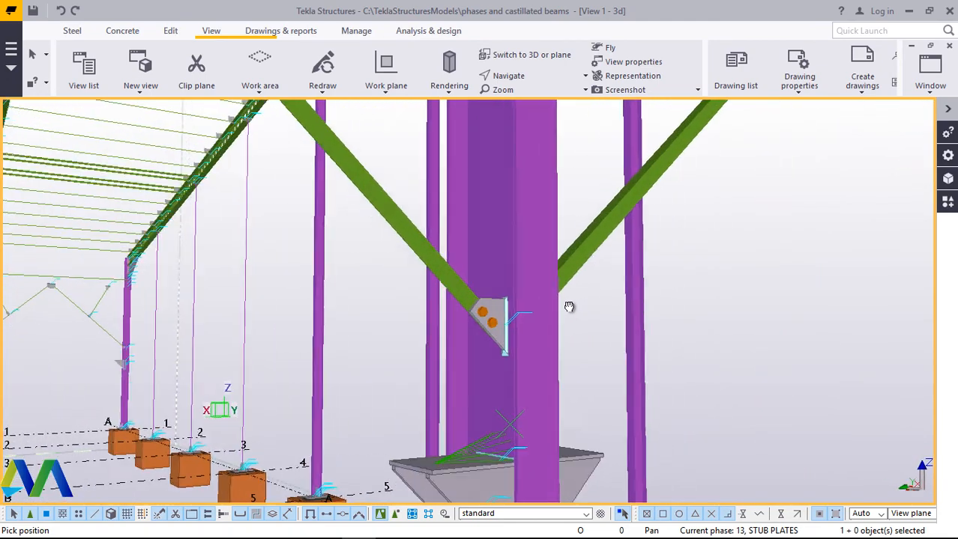
scroll(518, 333, "down", 3)
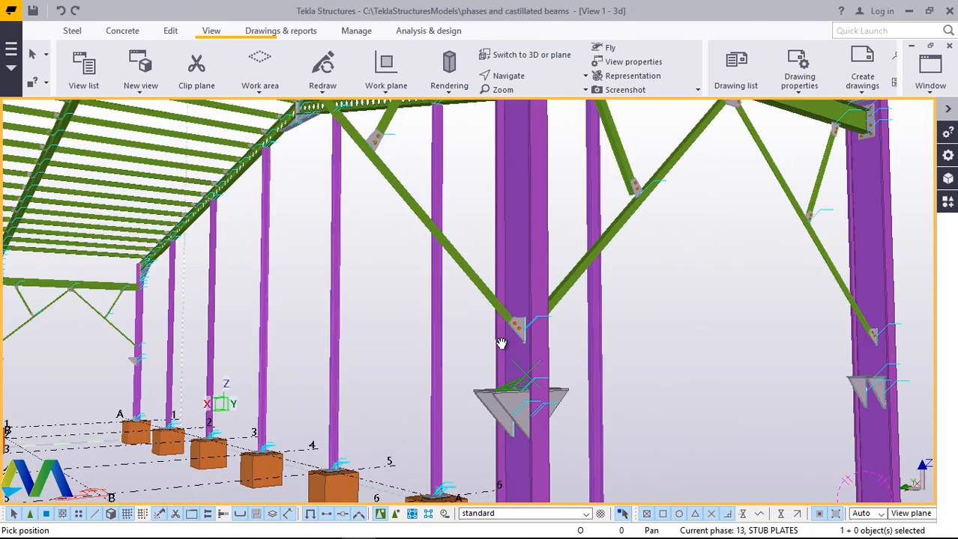
middle_click_drag(520, 344, 501, 401, "ctrl")
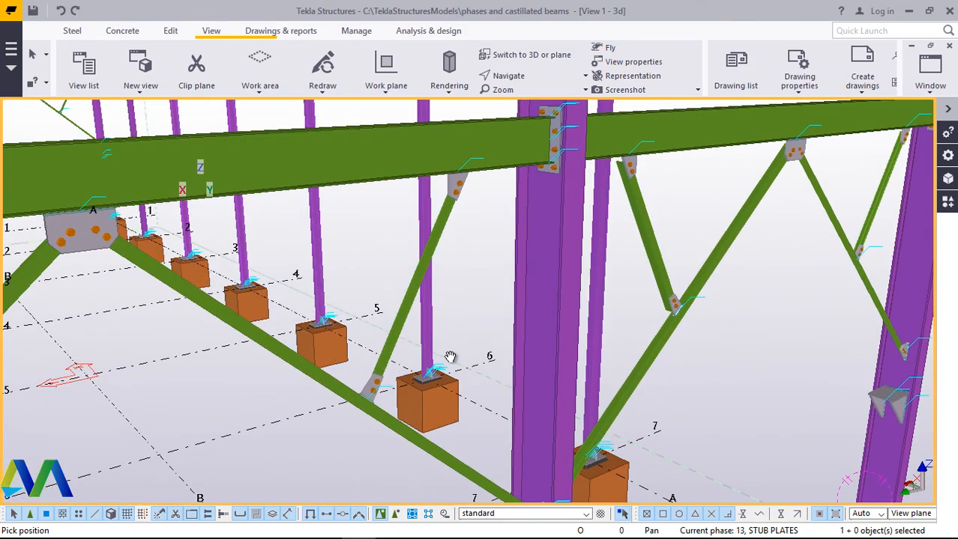
scroll(448, 358, "down", 5)
middle_click_drag(445, 343, 485, 347, "ctrl")
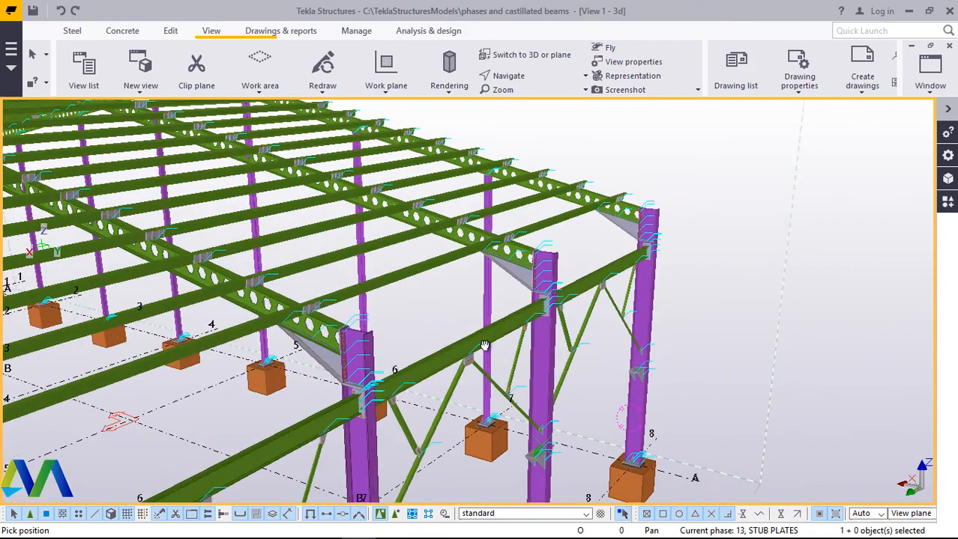
middle_click_drag(505, 404, 511, 419, "ctrl")
scroll(512, 419, "up", 5)
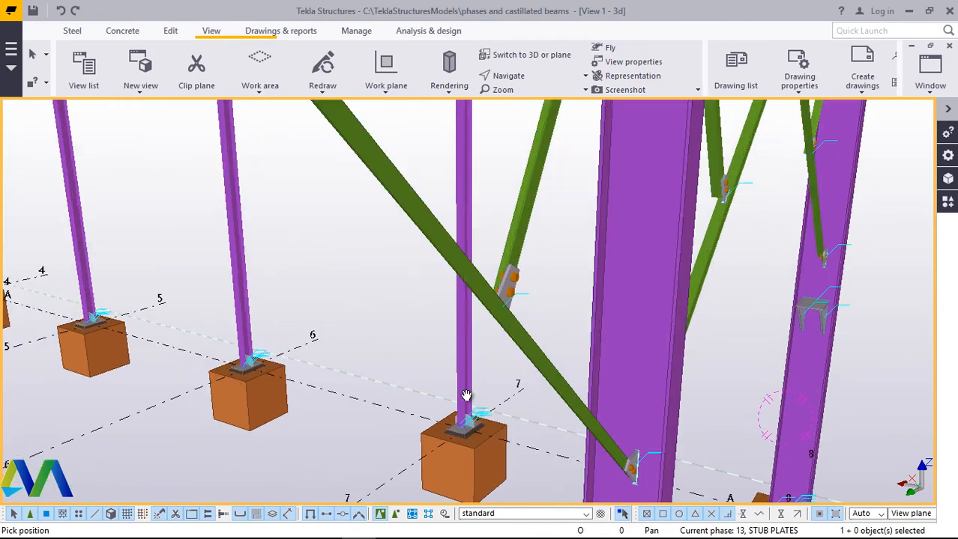
scroll(466, 395, "down", 10)
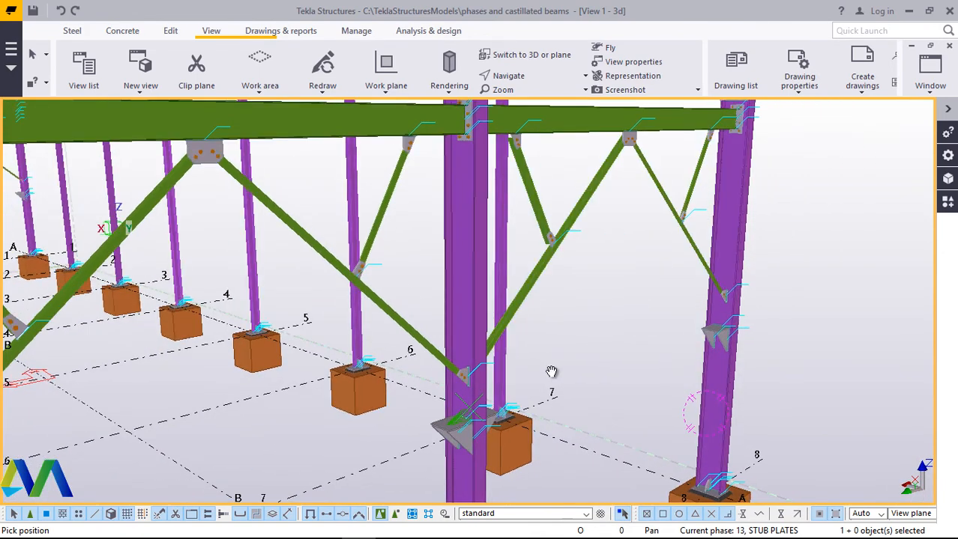
right_click(594, 316)
left_click(637, 94)
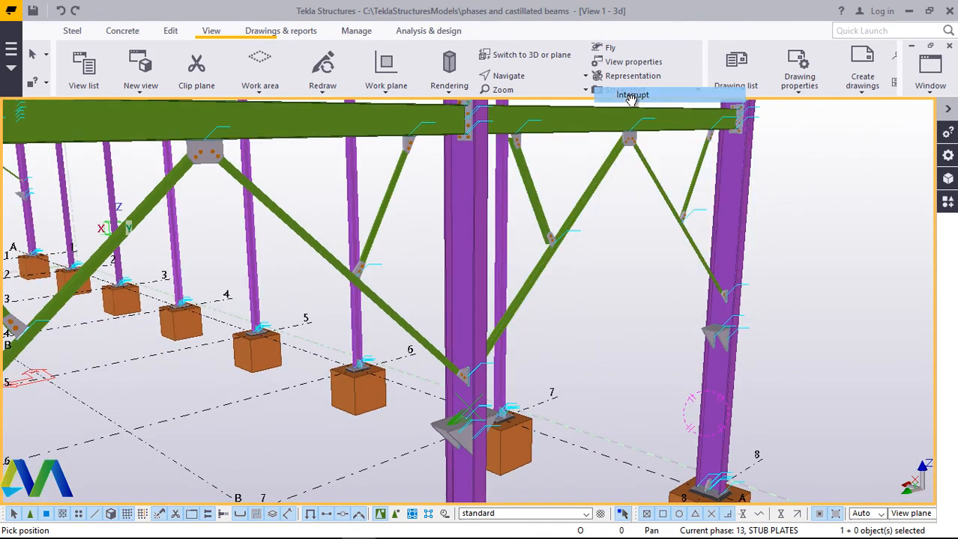
- Open the Phase Manager and make phase 10, BRACINGS, the current phase
left_click(283, 32)
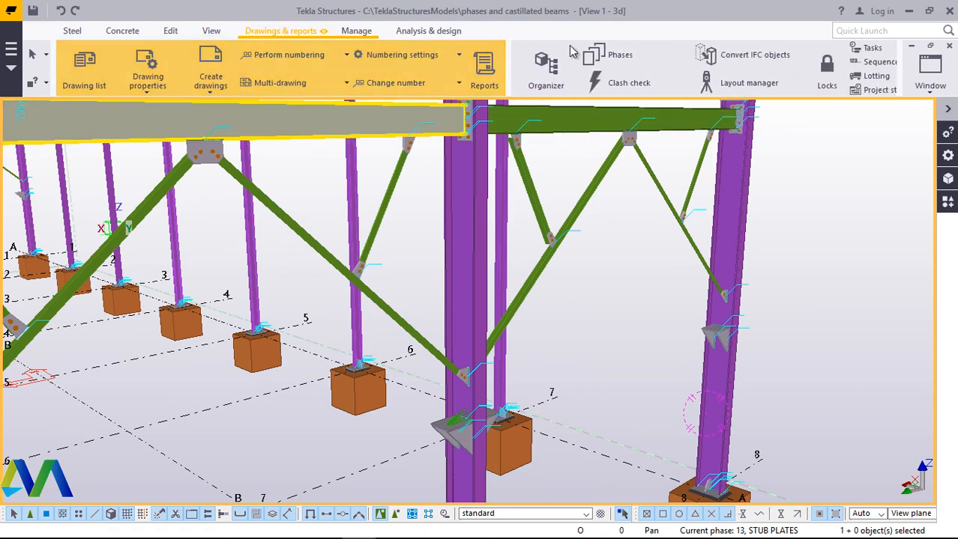
left_click(627, 60)
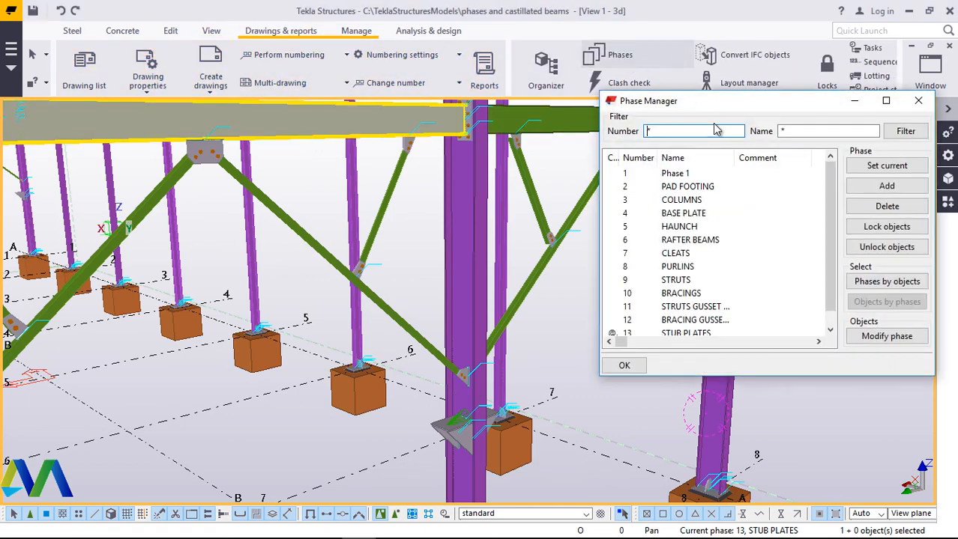
left_click_drag(830, 268, 830, 305)
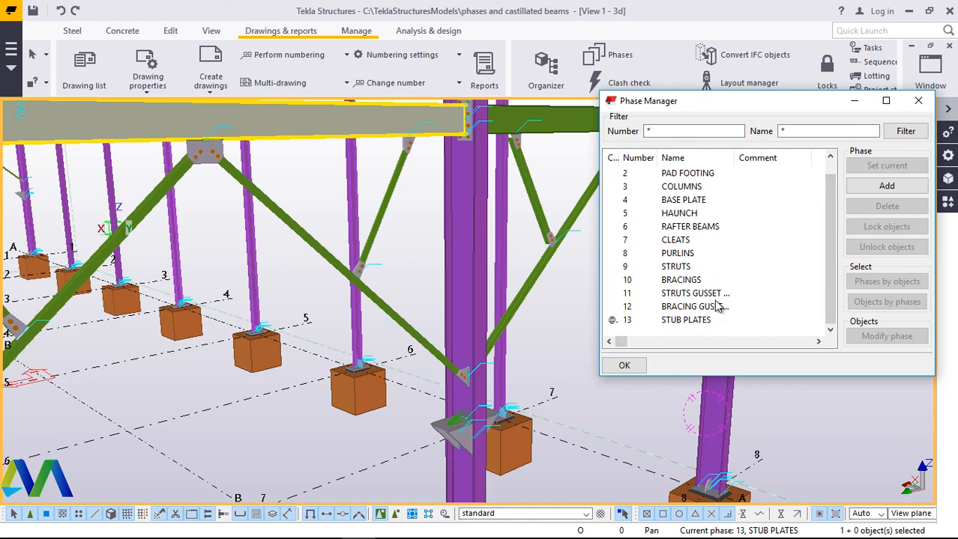
left_click(694, 281)
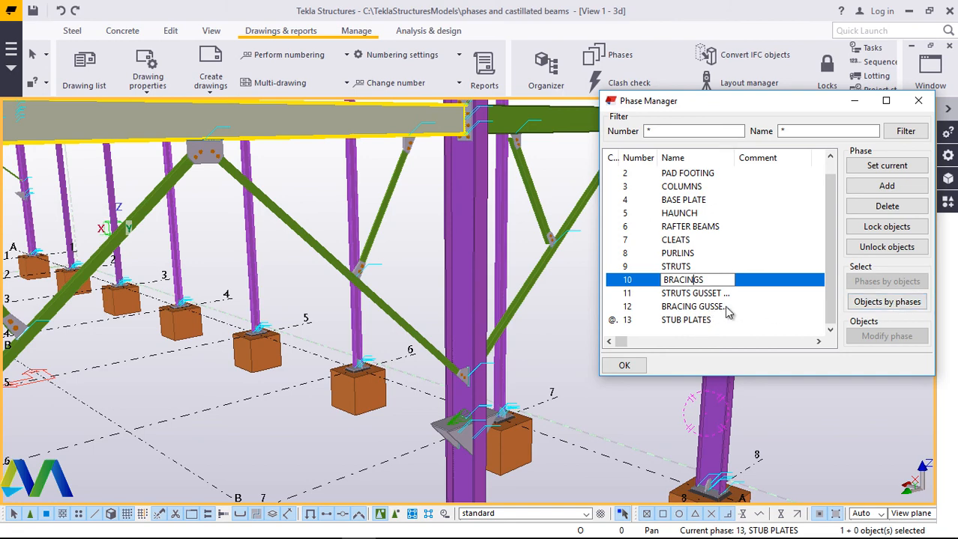
left_click(884, 166)
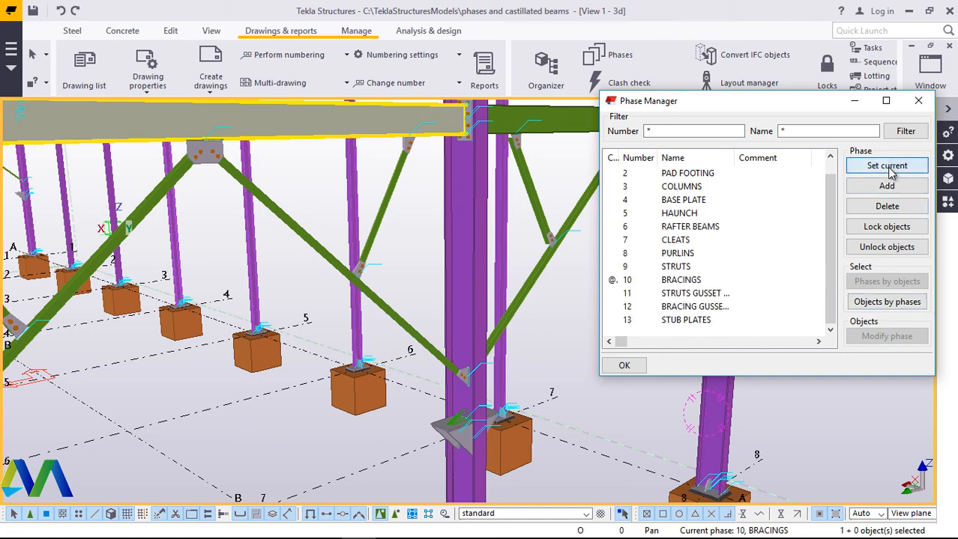
- Select all model objects that belong to the BRACINGS phase
left_click(884, 303)
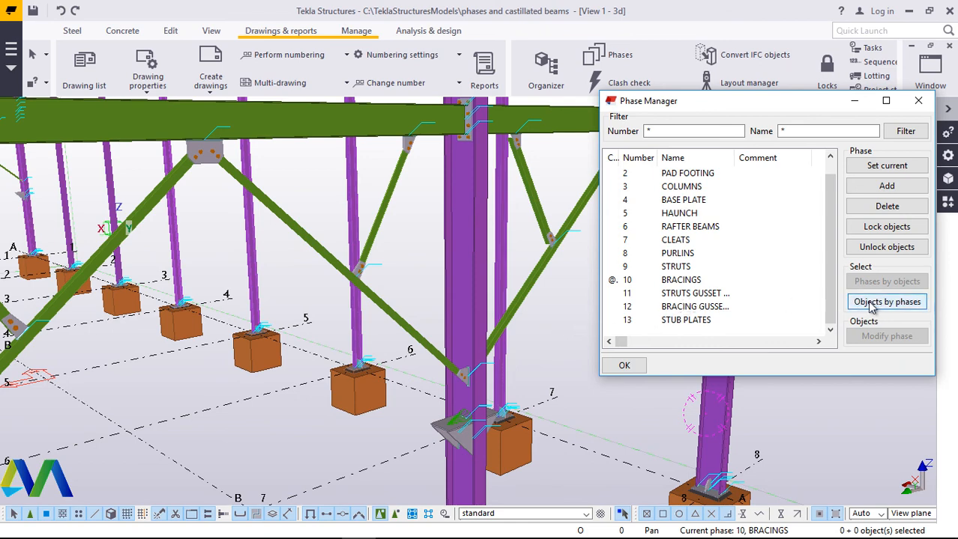
left_click(683, 281)
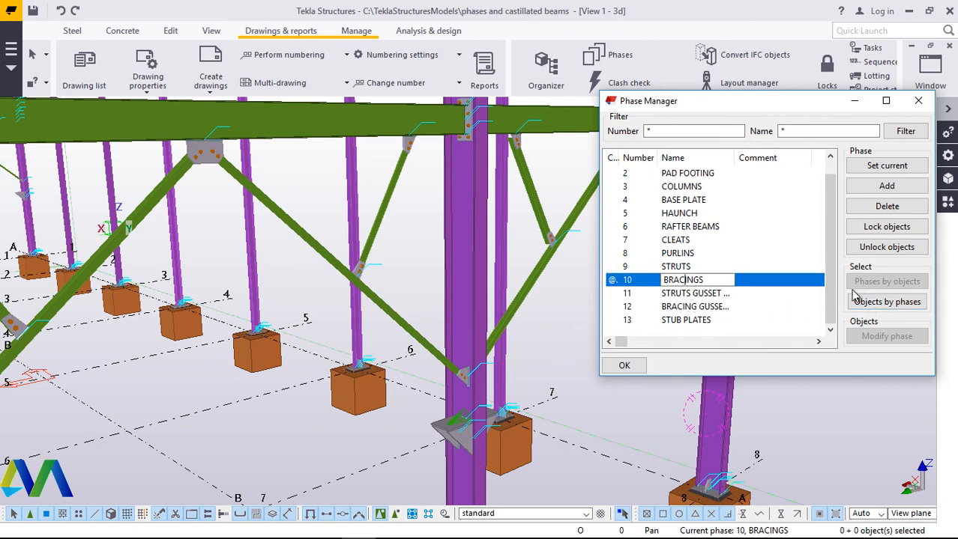
left_click(881, 304)
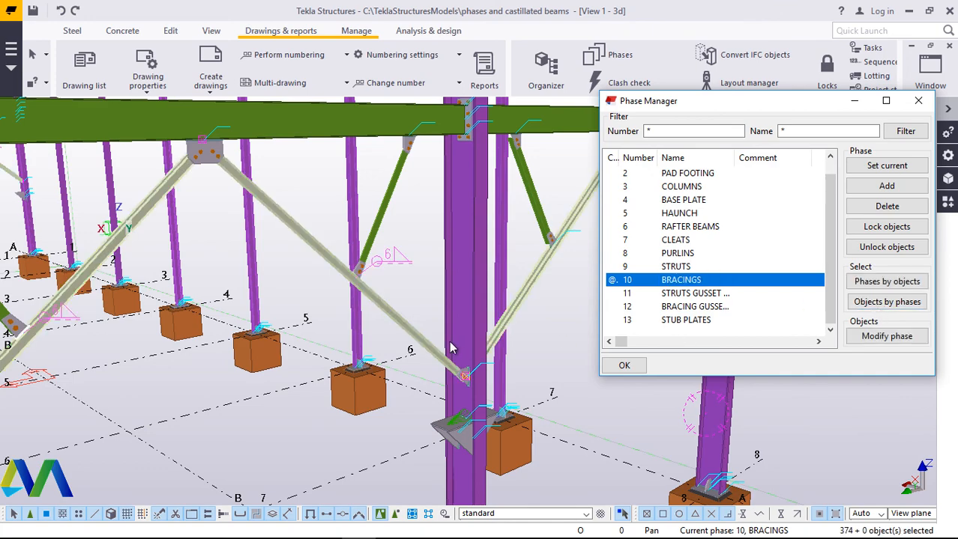
- Examine the highlighted braces along the grid line 8 side, from the A end of the frame to the L end
scroll(450, 347, "down", 6)
scroll(433, 337, "up", 2)
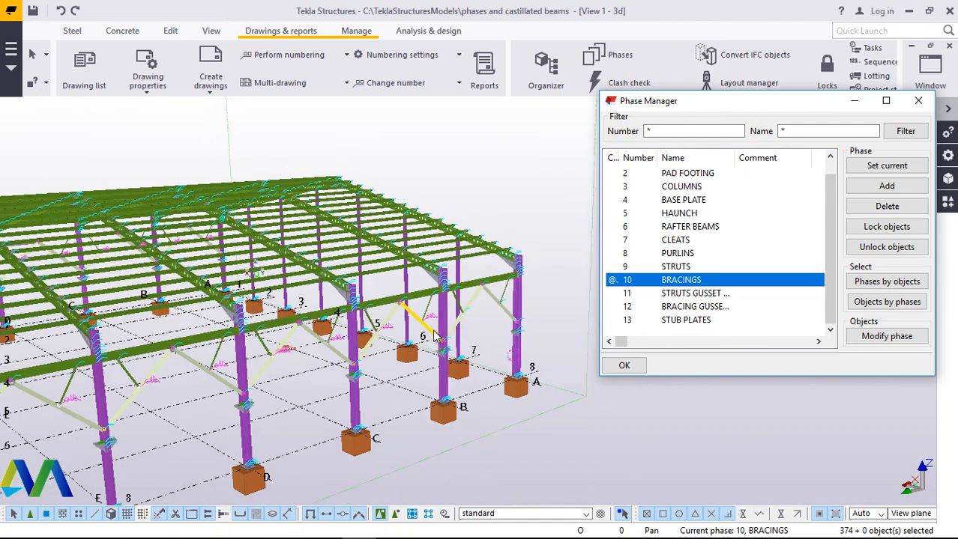
scroll(112, 384, "up", 6)
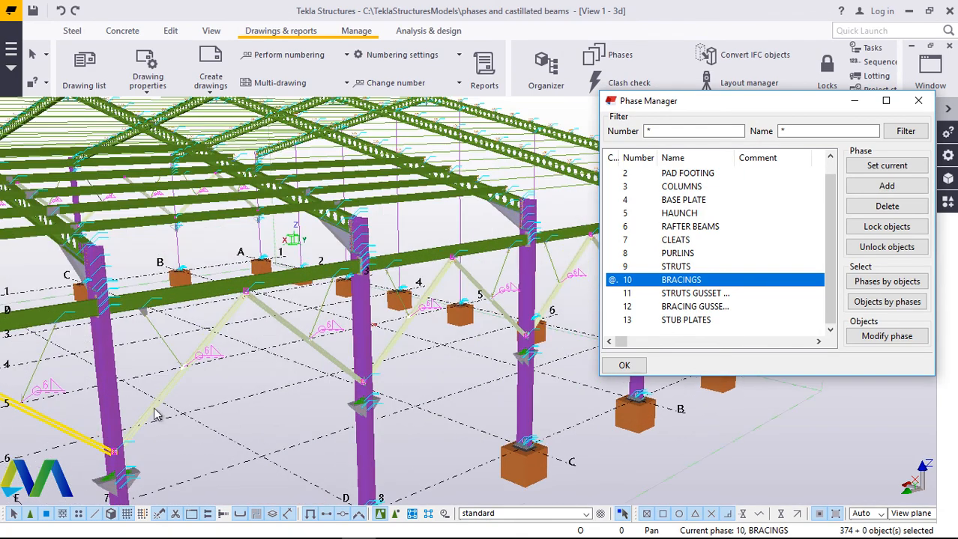
scroll(333, 345, "down", 5)
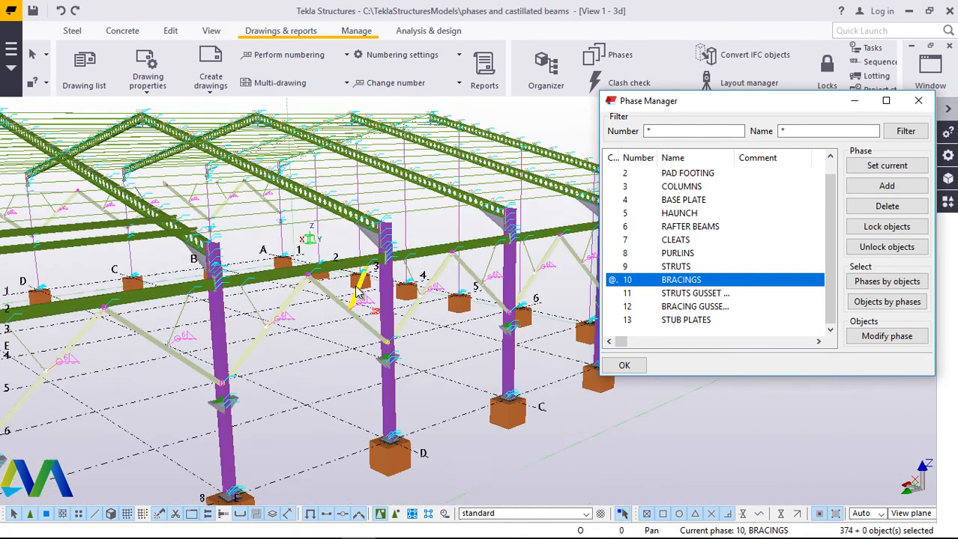
scroll(397, 298, "down", 3)
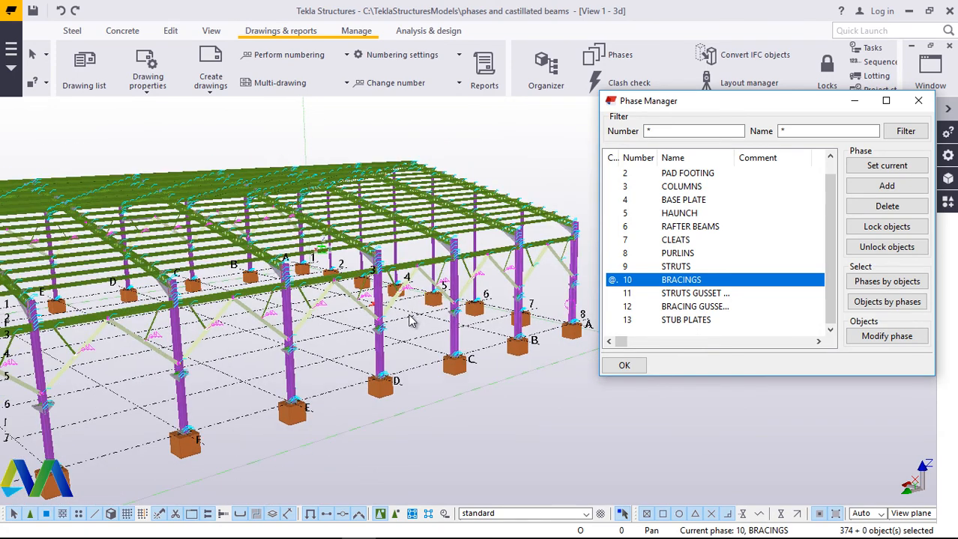
scroll(400, 330, "down", 4)
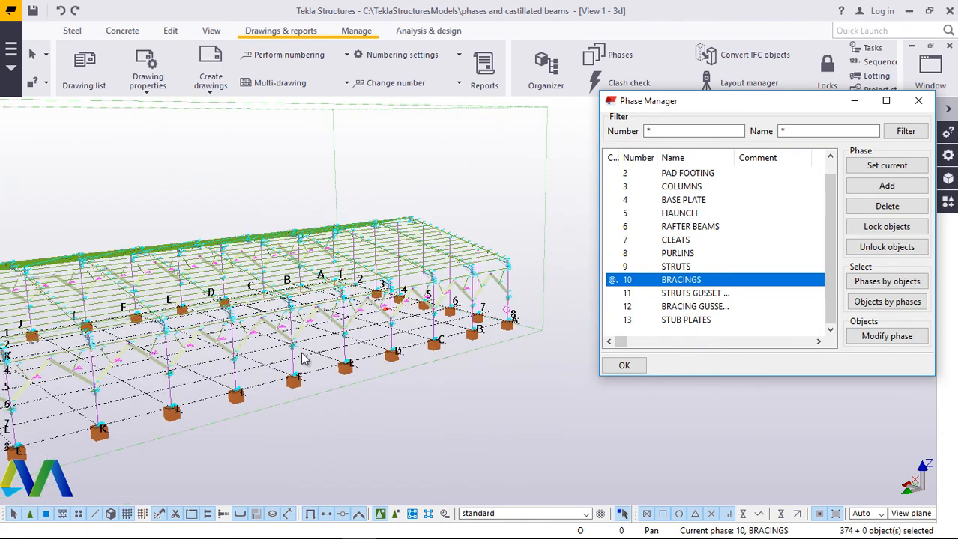
scroll(162, 341, "up", 5)
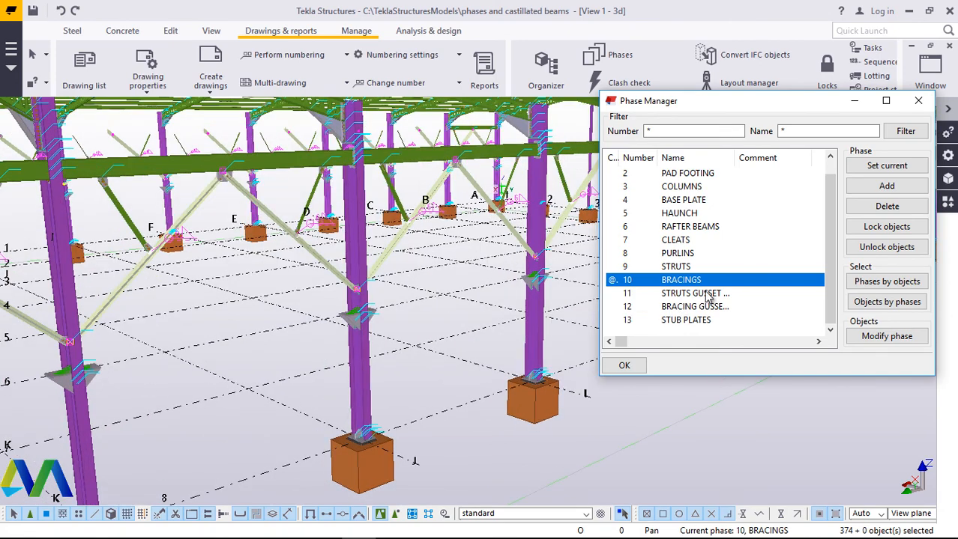
scroll(703, 297, "up", 1)
scroll(687, 315, "down", 1)
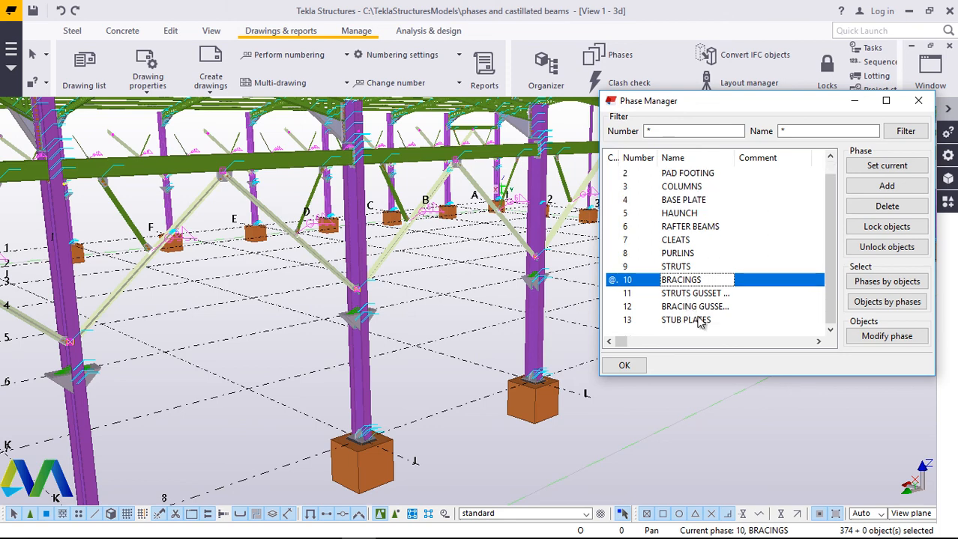
- Make phase 9, STRUTS, the current phase
left_click(684, 320)
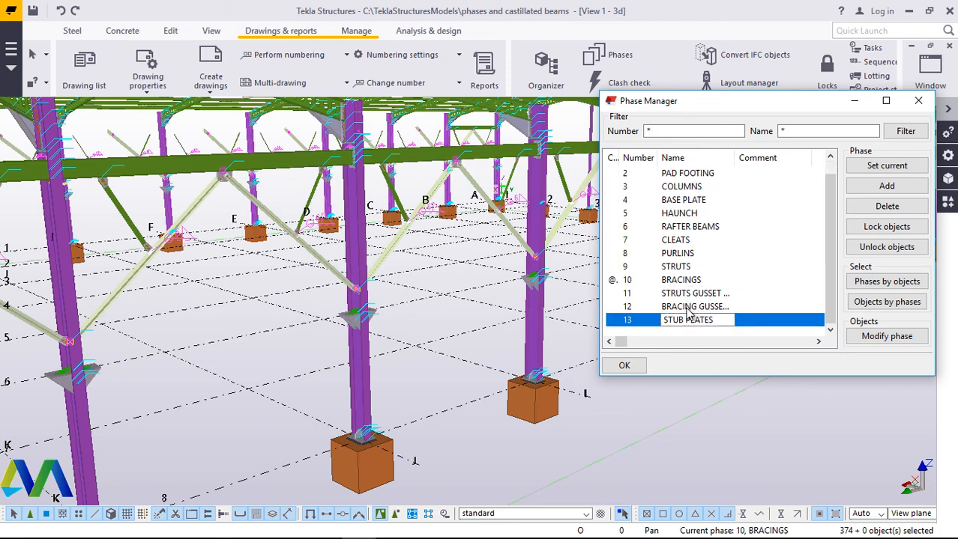
left_click(678, 268)
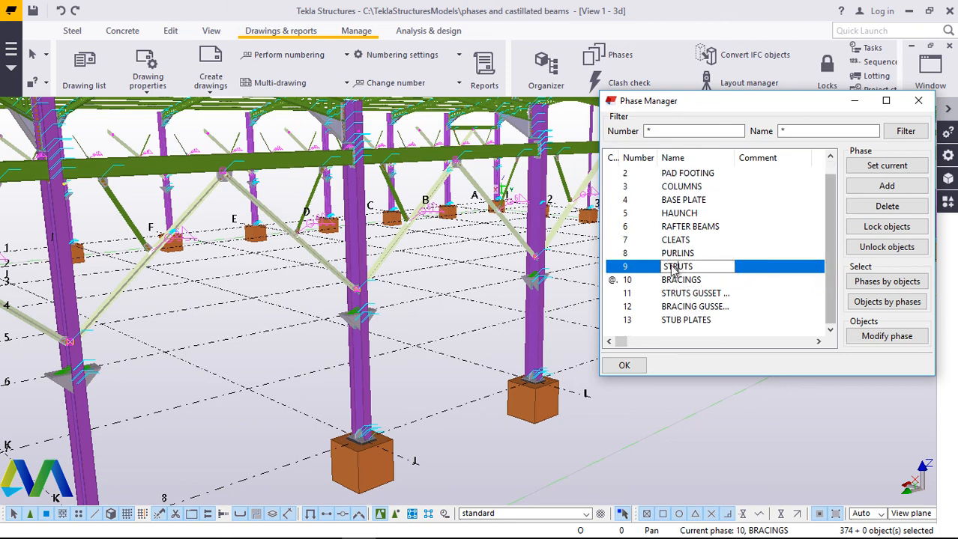
left_click(888, 169)
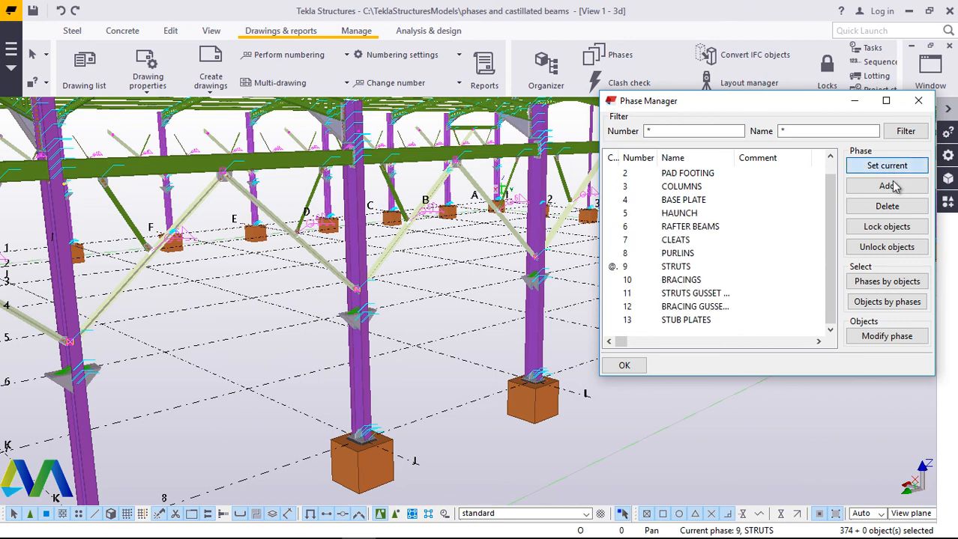
- Select all objects of the STRUTS phase, examine the highlighted struts up close and close the Phase Manager
left_click(682, 269)
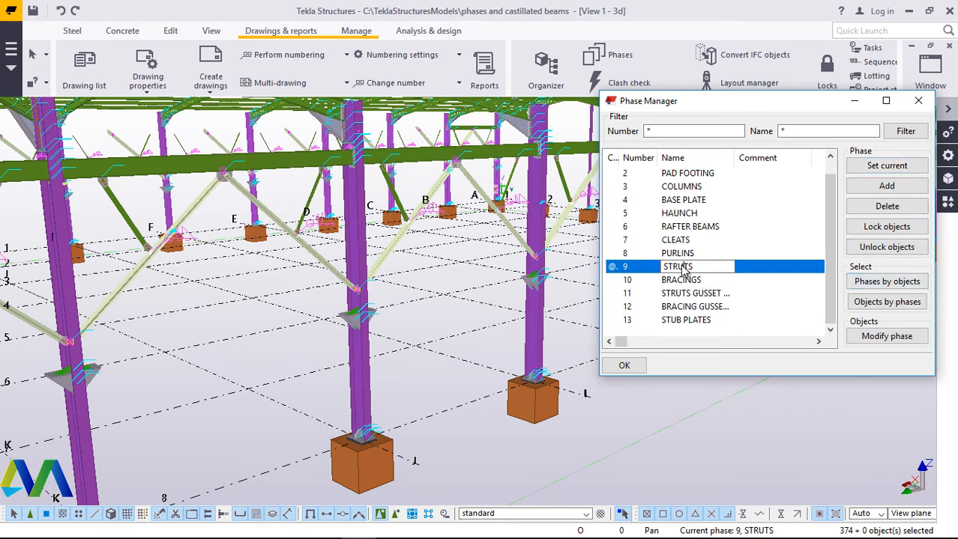
left_click(891, 301)
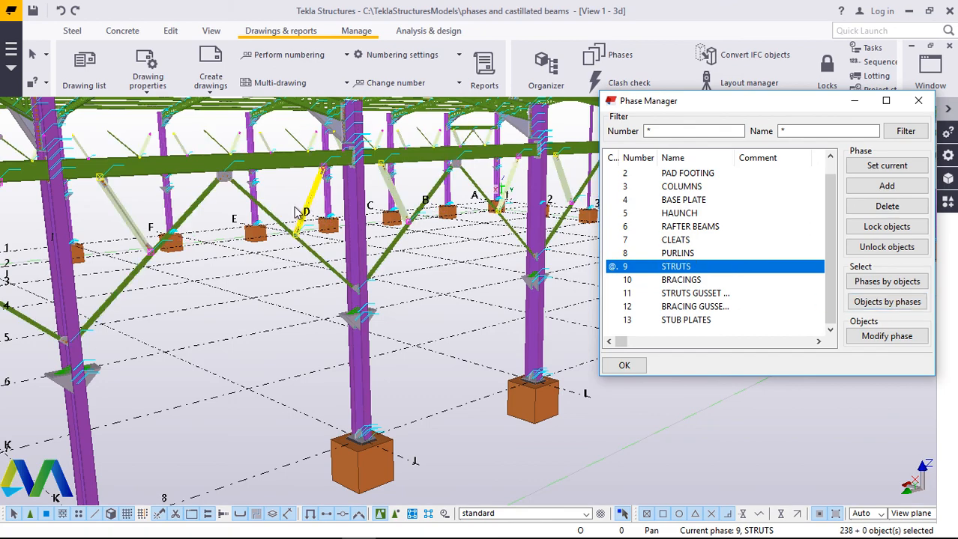
scroll(128, 220, "up", 3)
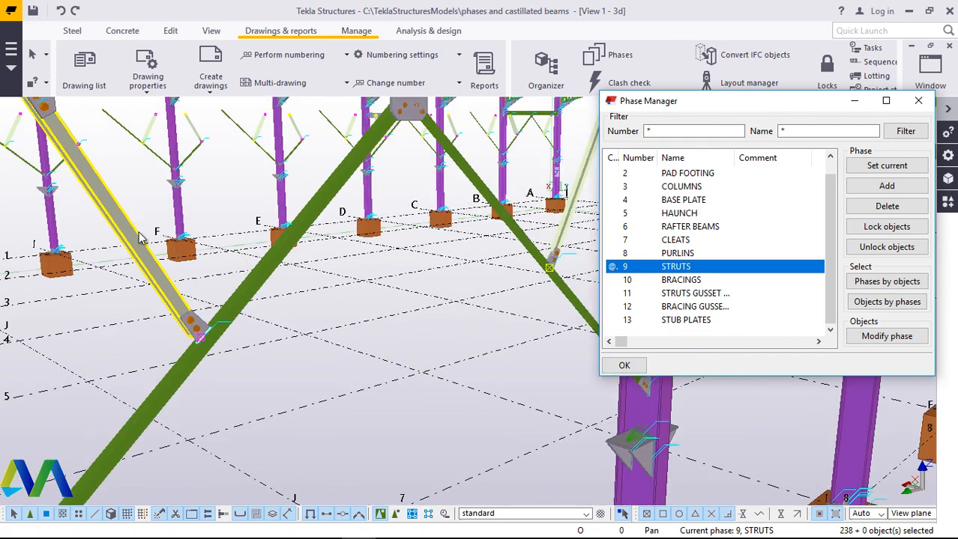
scroll(152, 327, "down", 5)
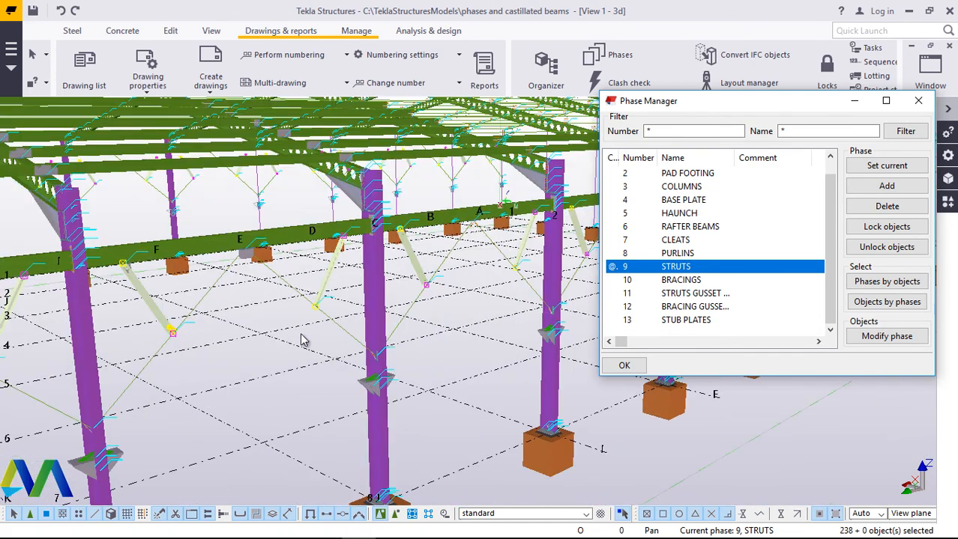
left_click(623, 366)
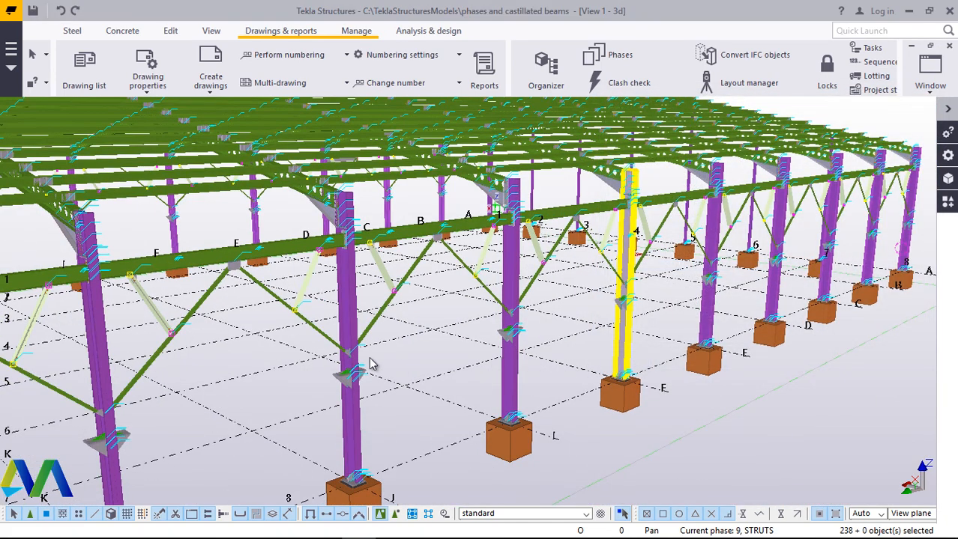
- Set the 3D view's rotation point at the base of the column at E-8
scroll(573, 335, "down", 2)
scroll(570, 341, "up", 4)
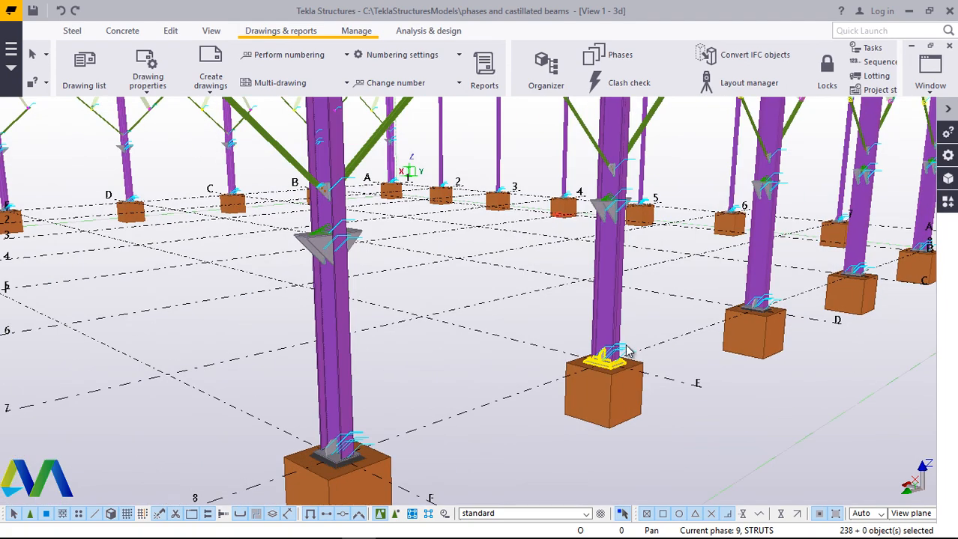
scroll(468, 397, "down", 3)
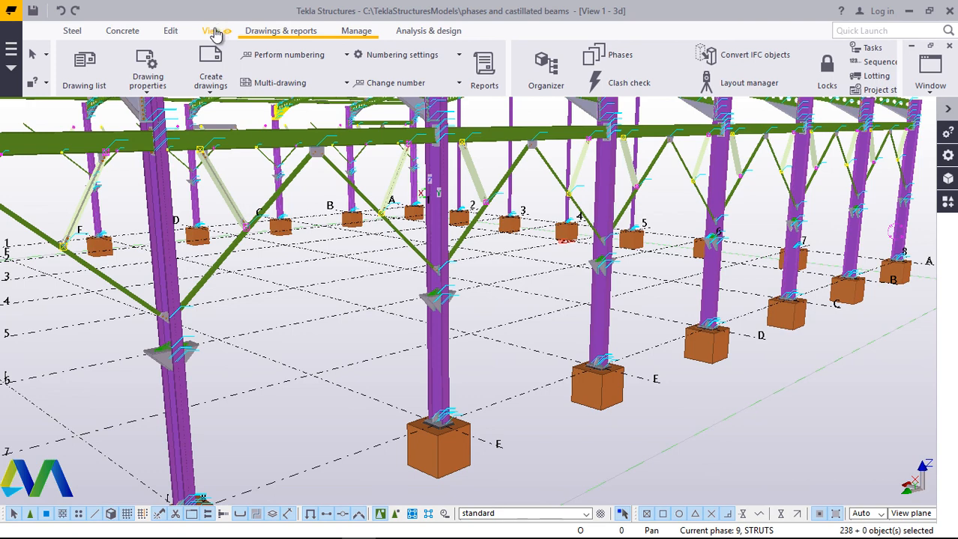
left_click(212, 31)
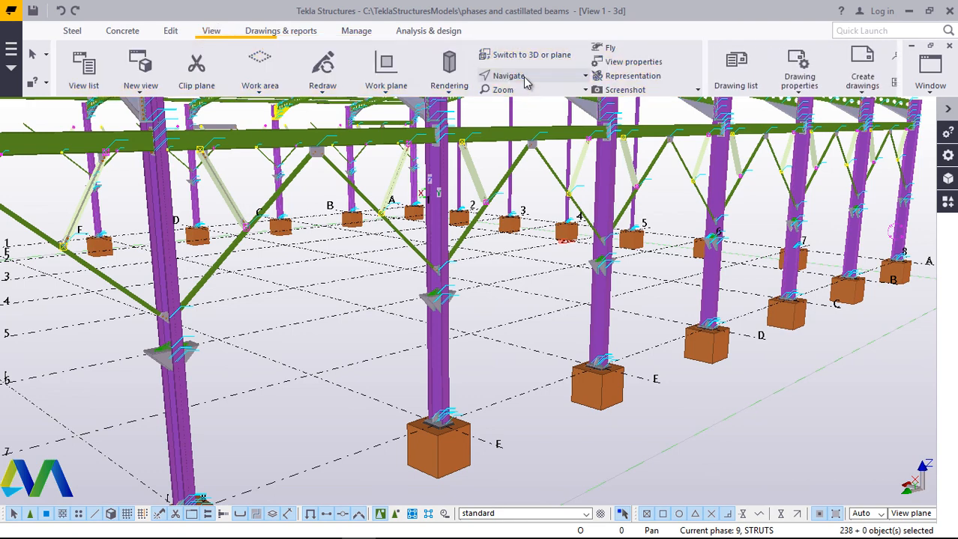
left_click(526, 77)
left_click(537, 99)
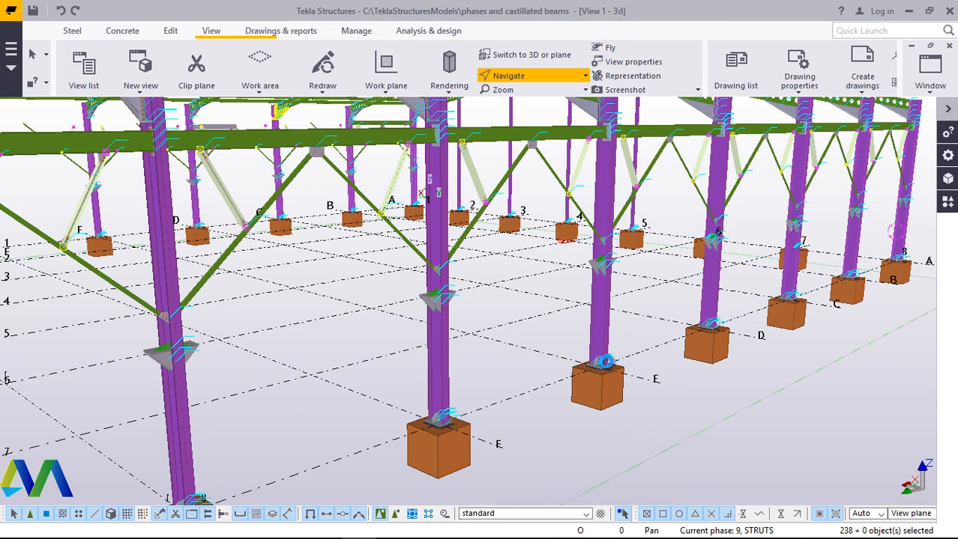
left_click(606, 362)
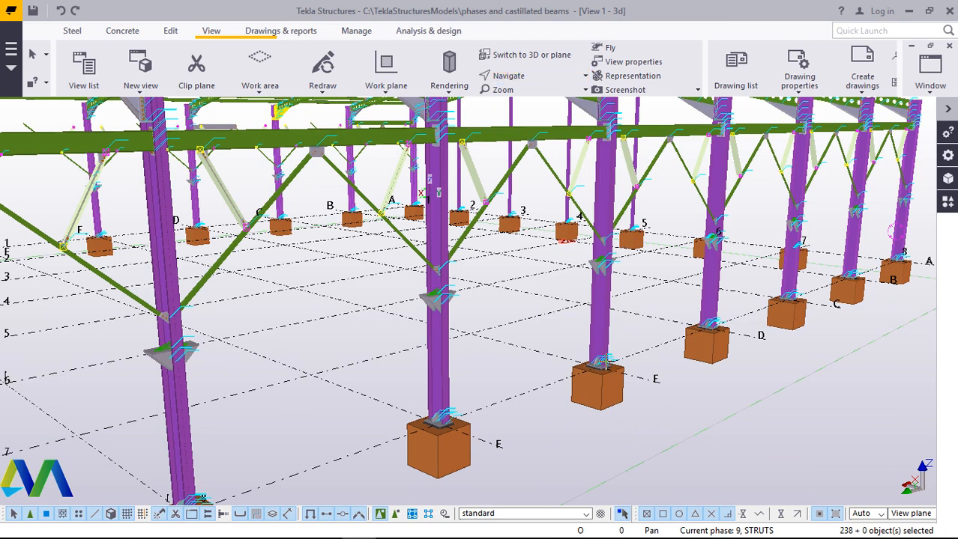